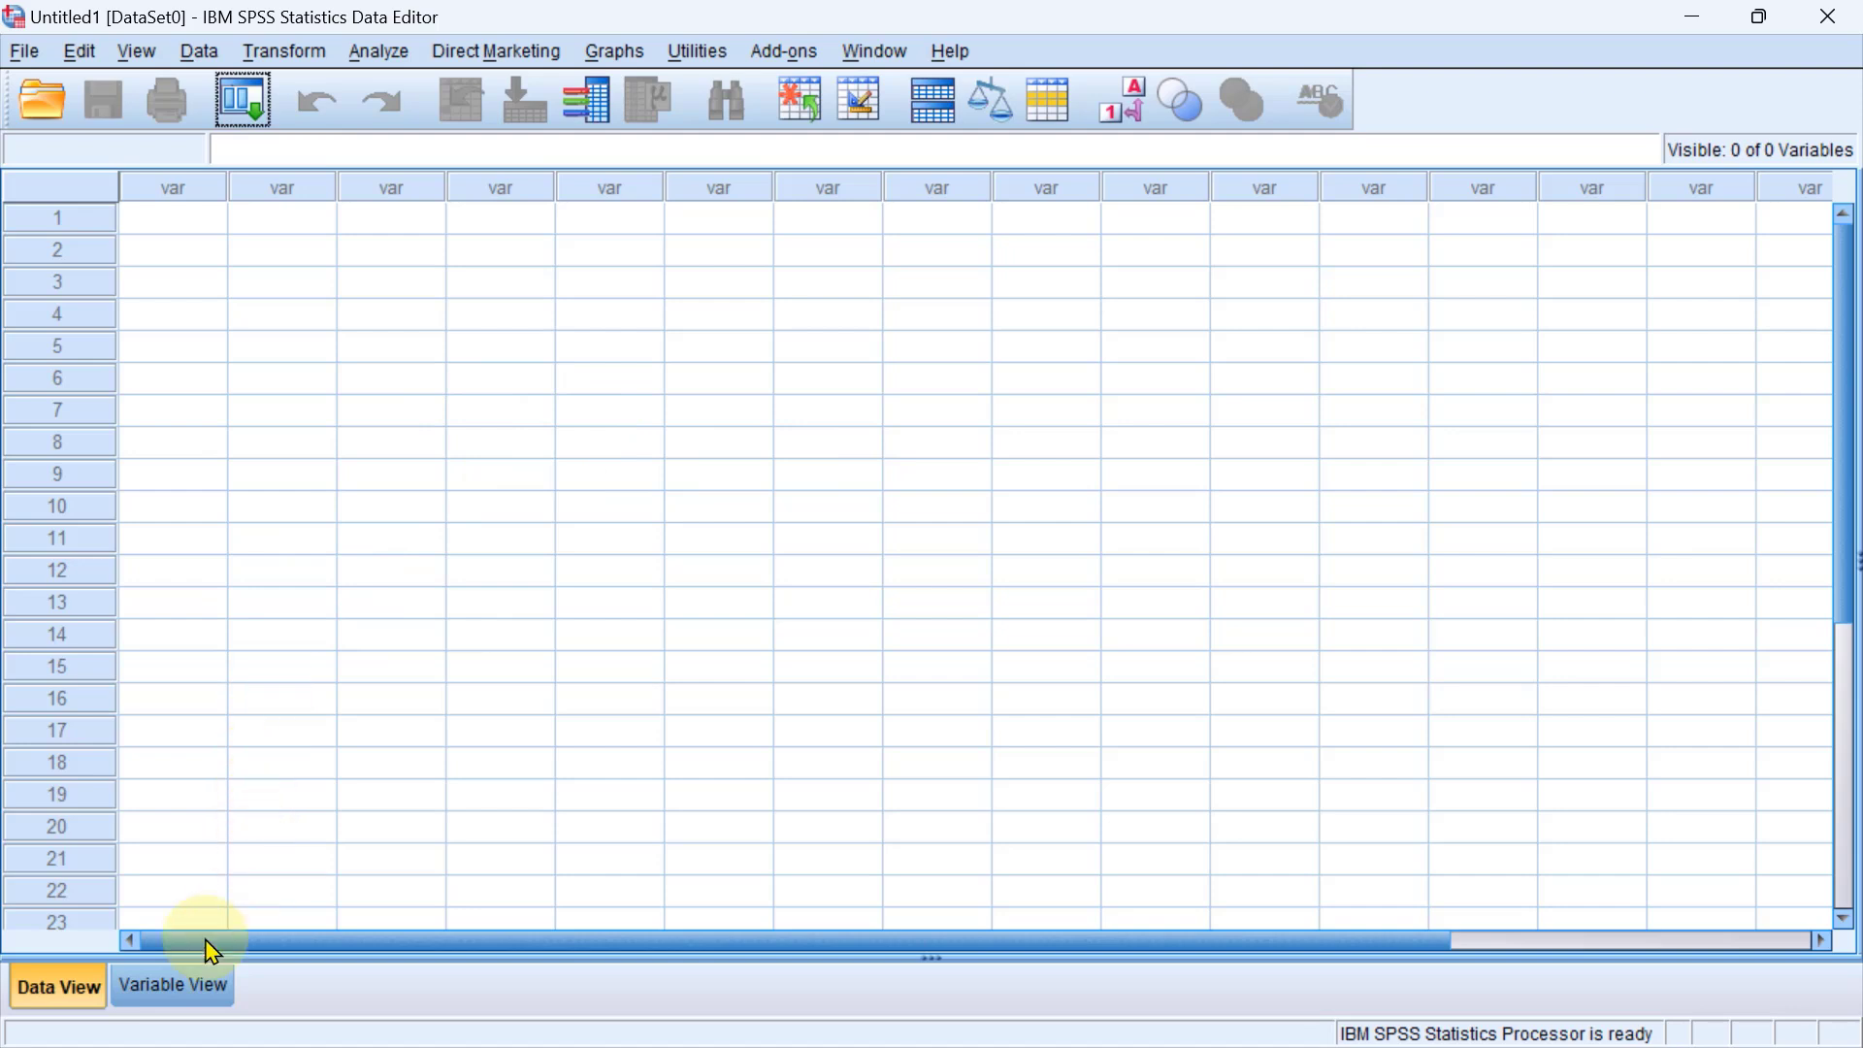
# Define the first variable in Variable View with the name Pretest1.
pyautogui.click(167, 985)
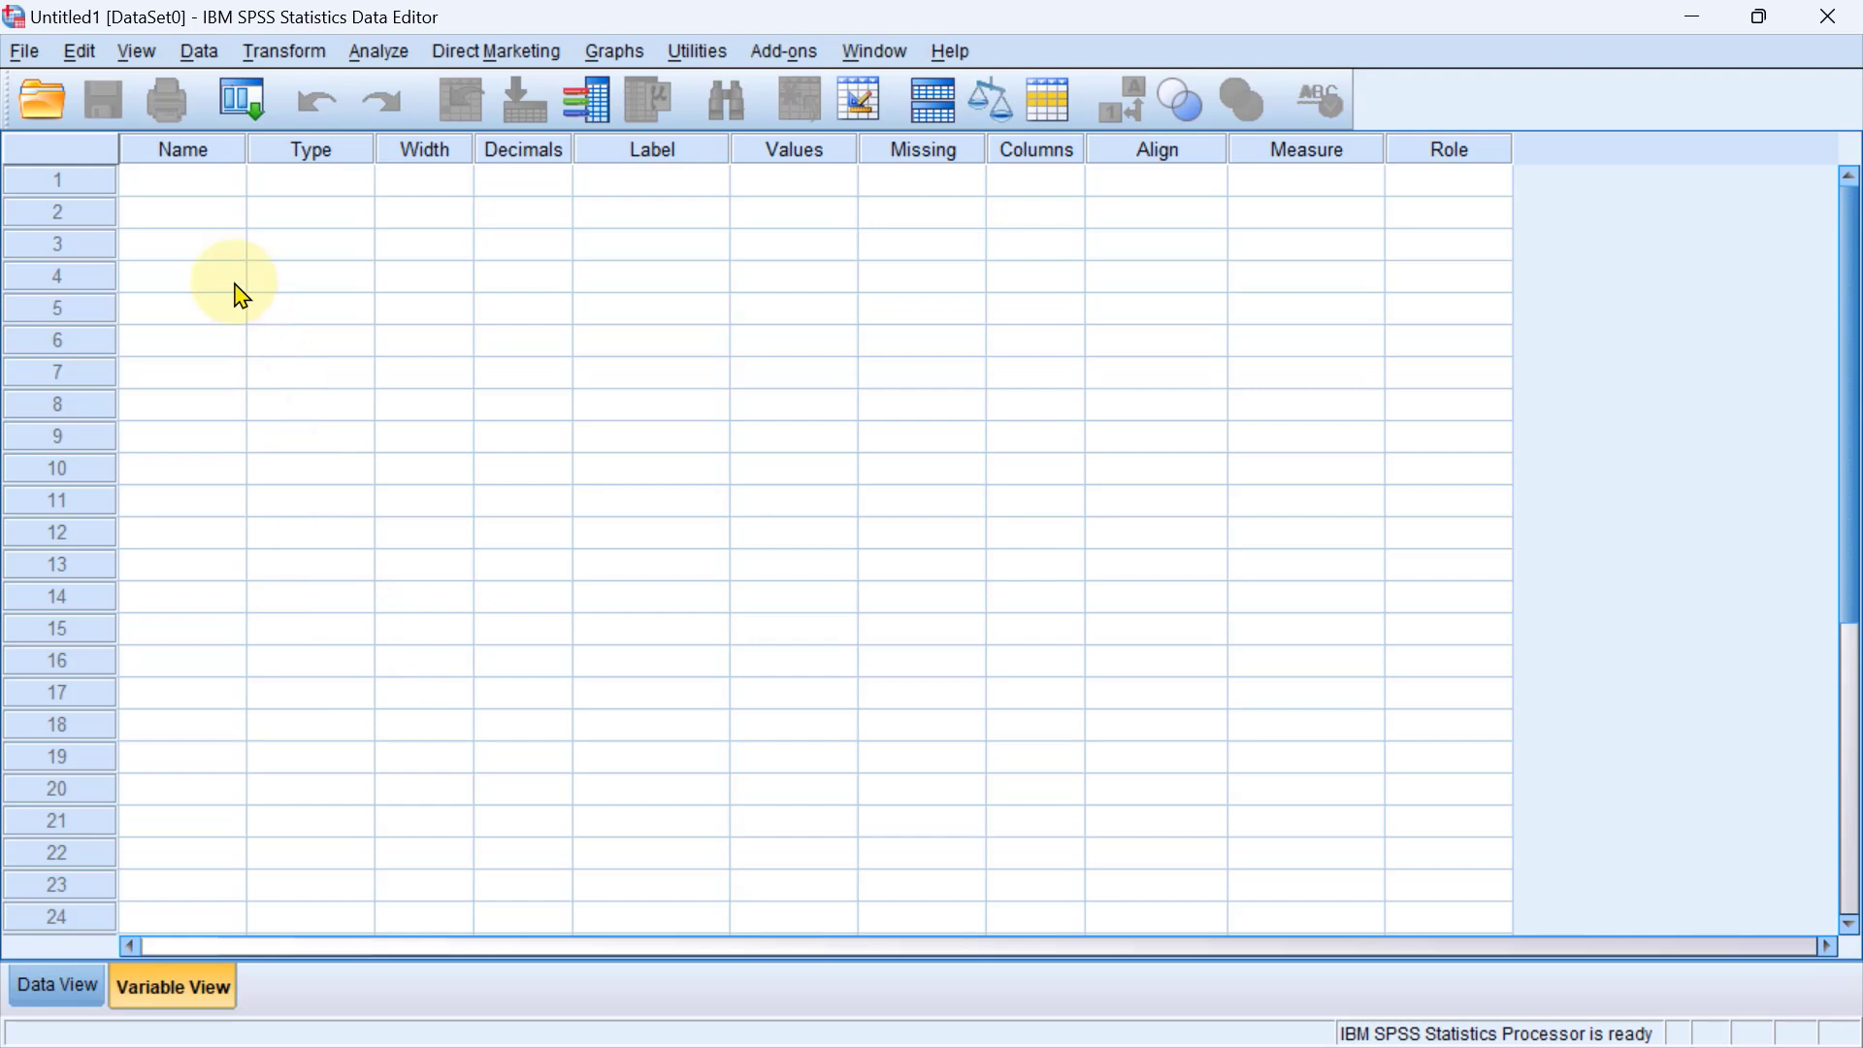
pyautogui.click(197, 193)
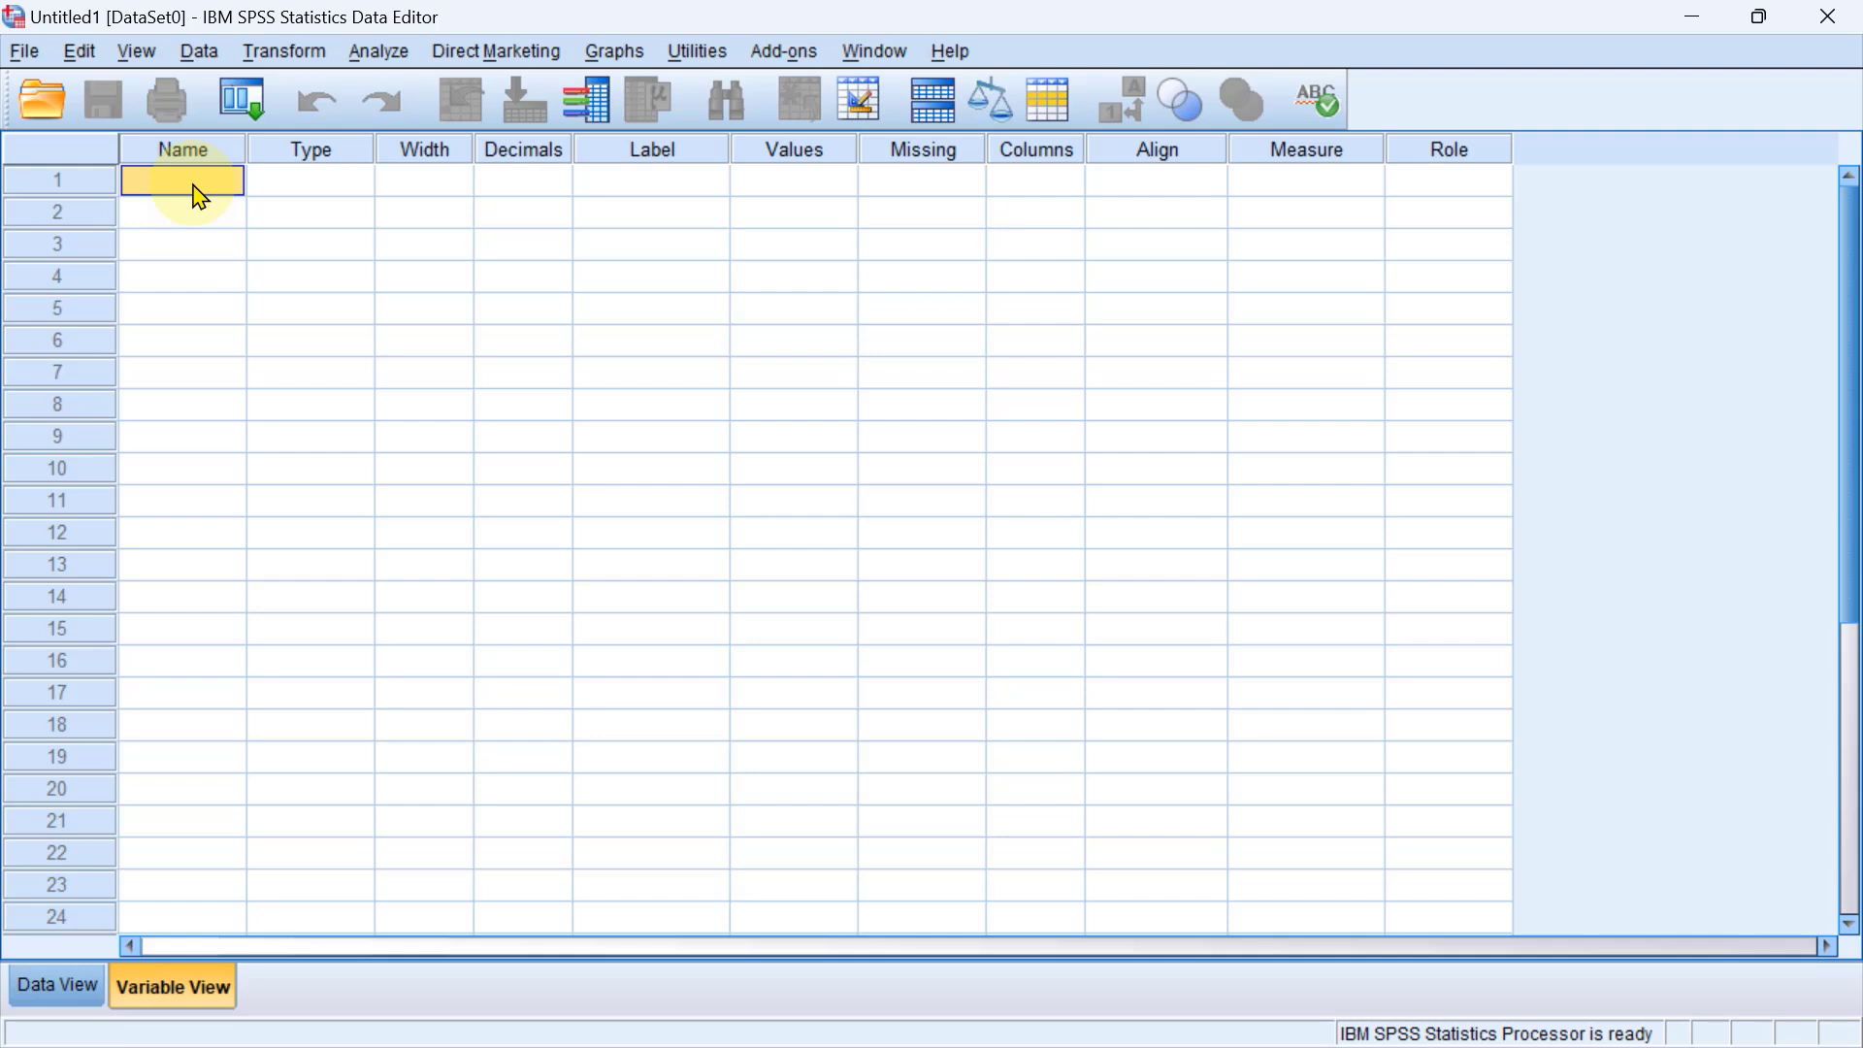
pyautogui.write('Pretest1')
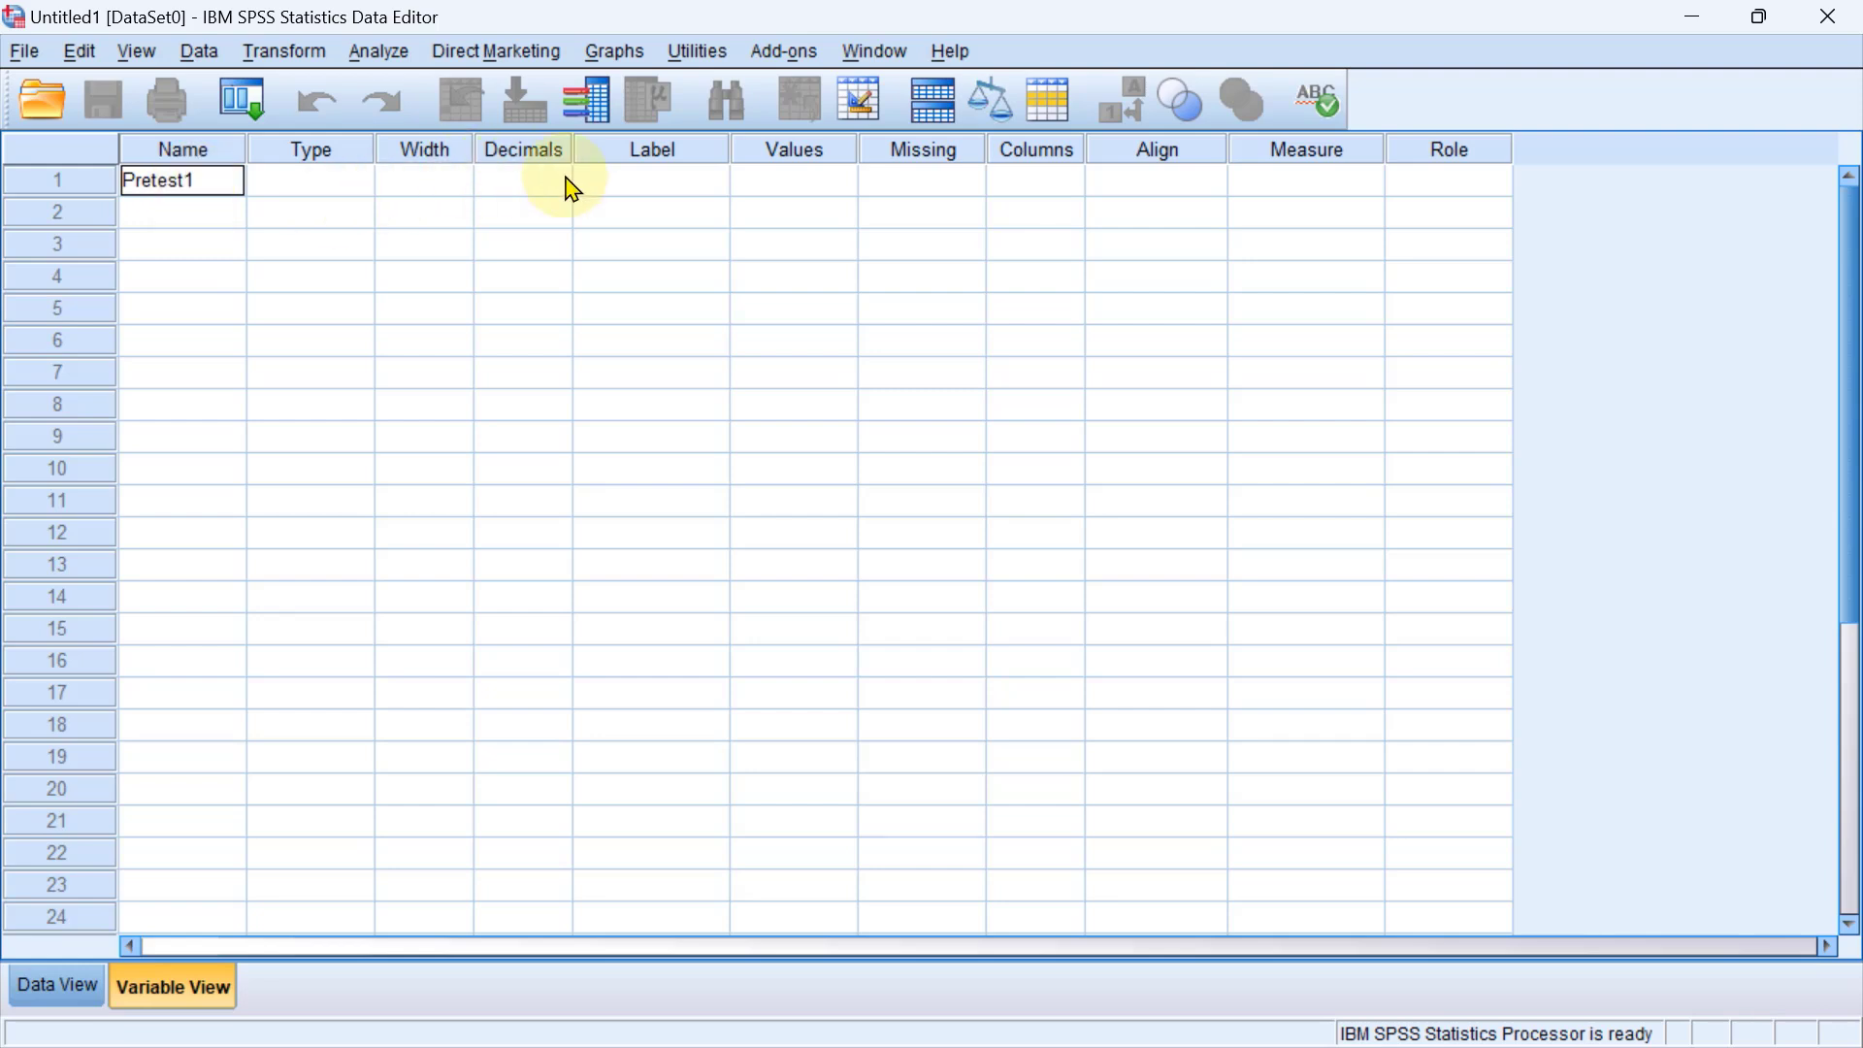
# Label the Pretest1 variable Pretest-Eksperimen and set its measurement level to Scale.
pyautogui.click(632, 182)
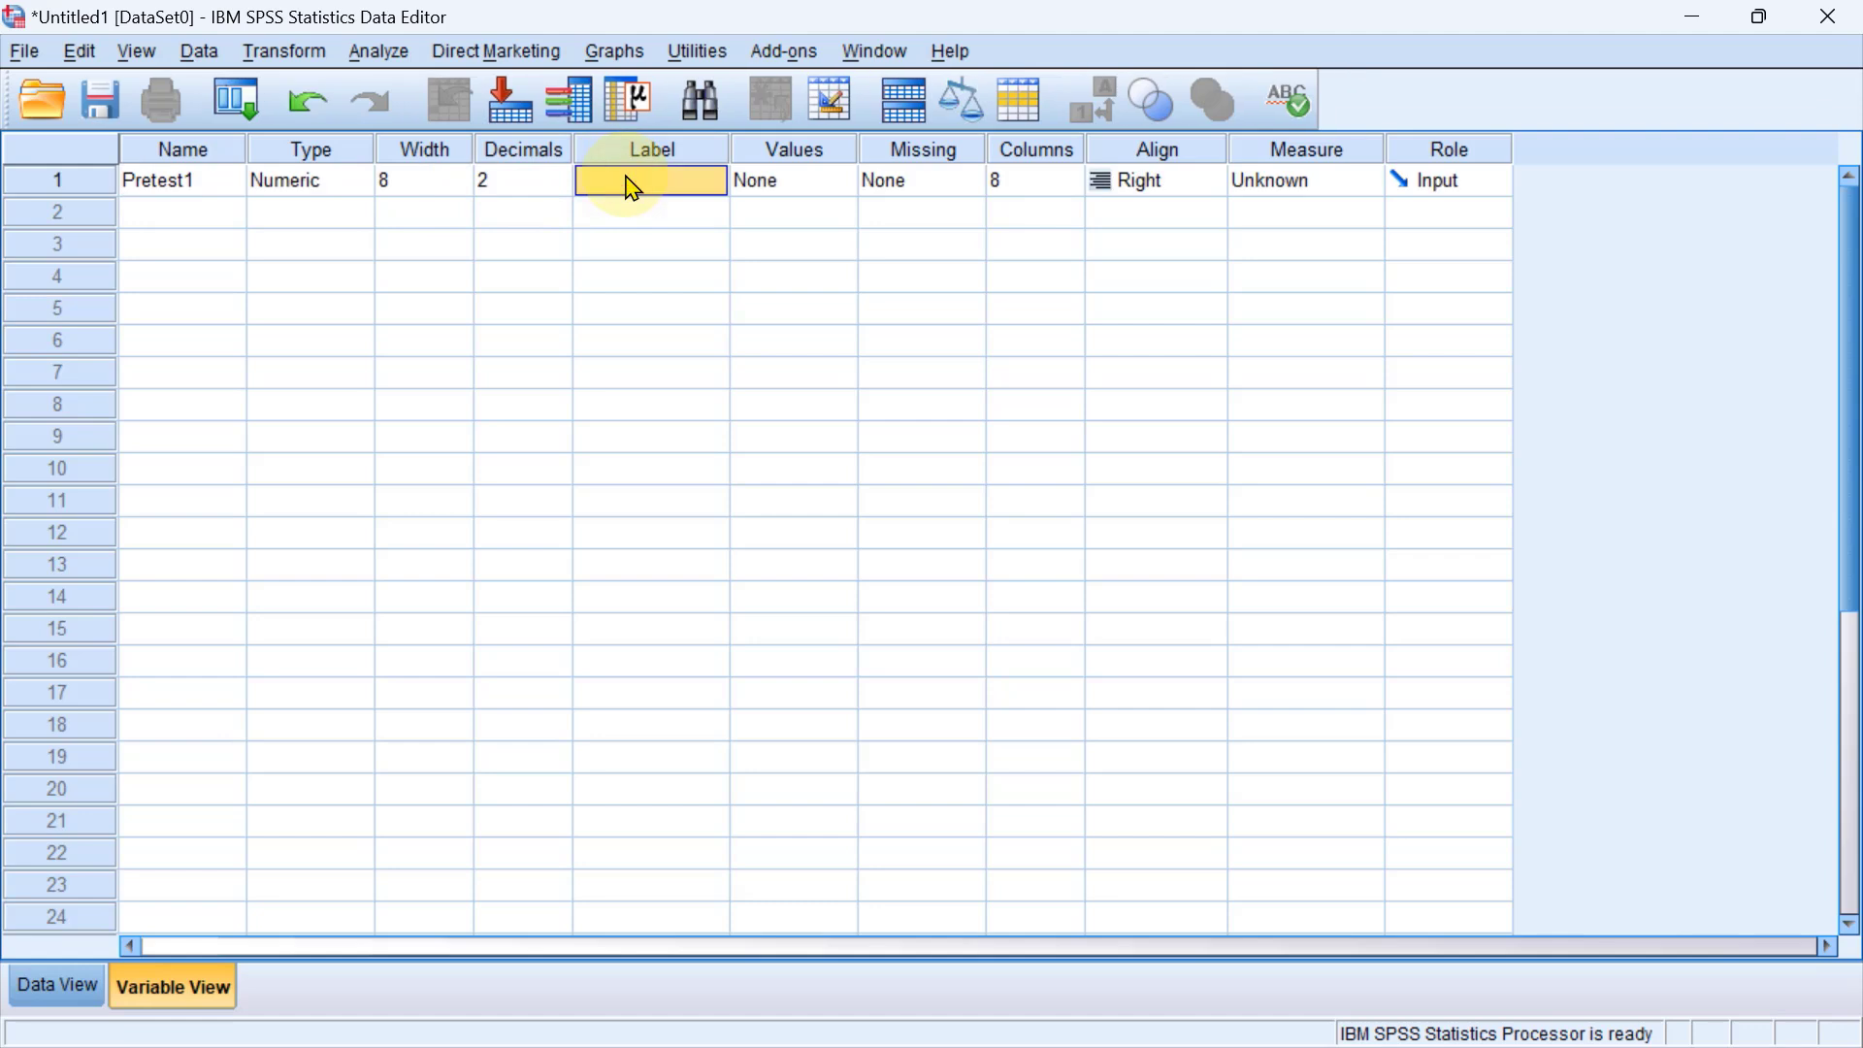
pyautogui.write('Pretest-')
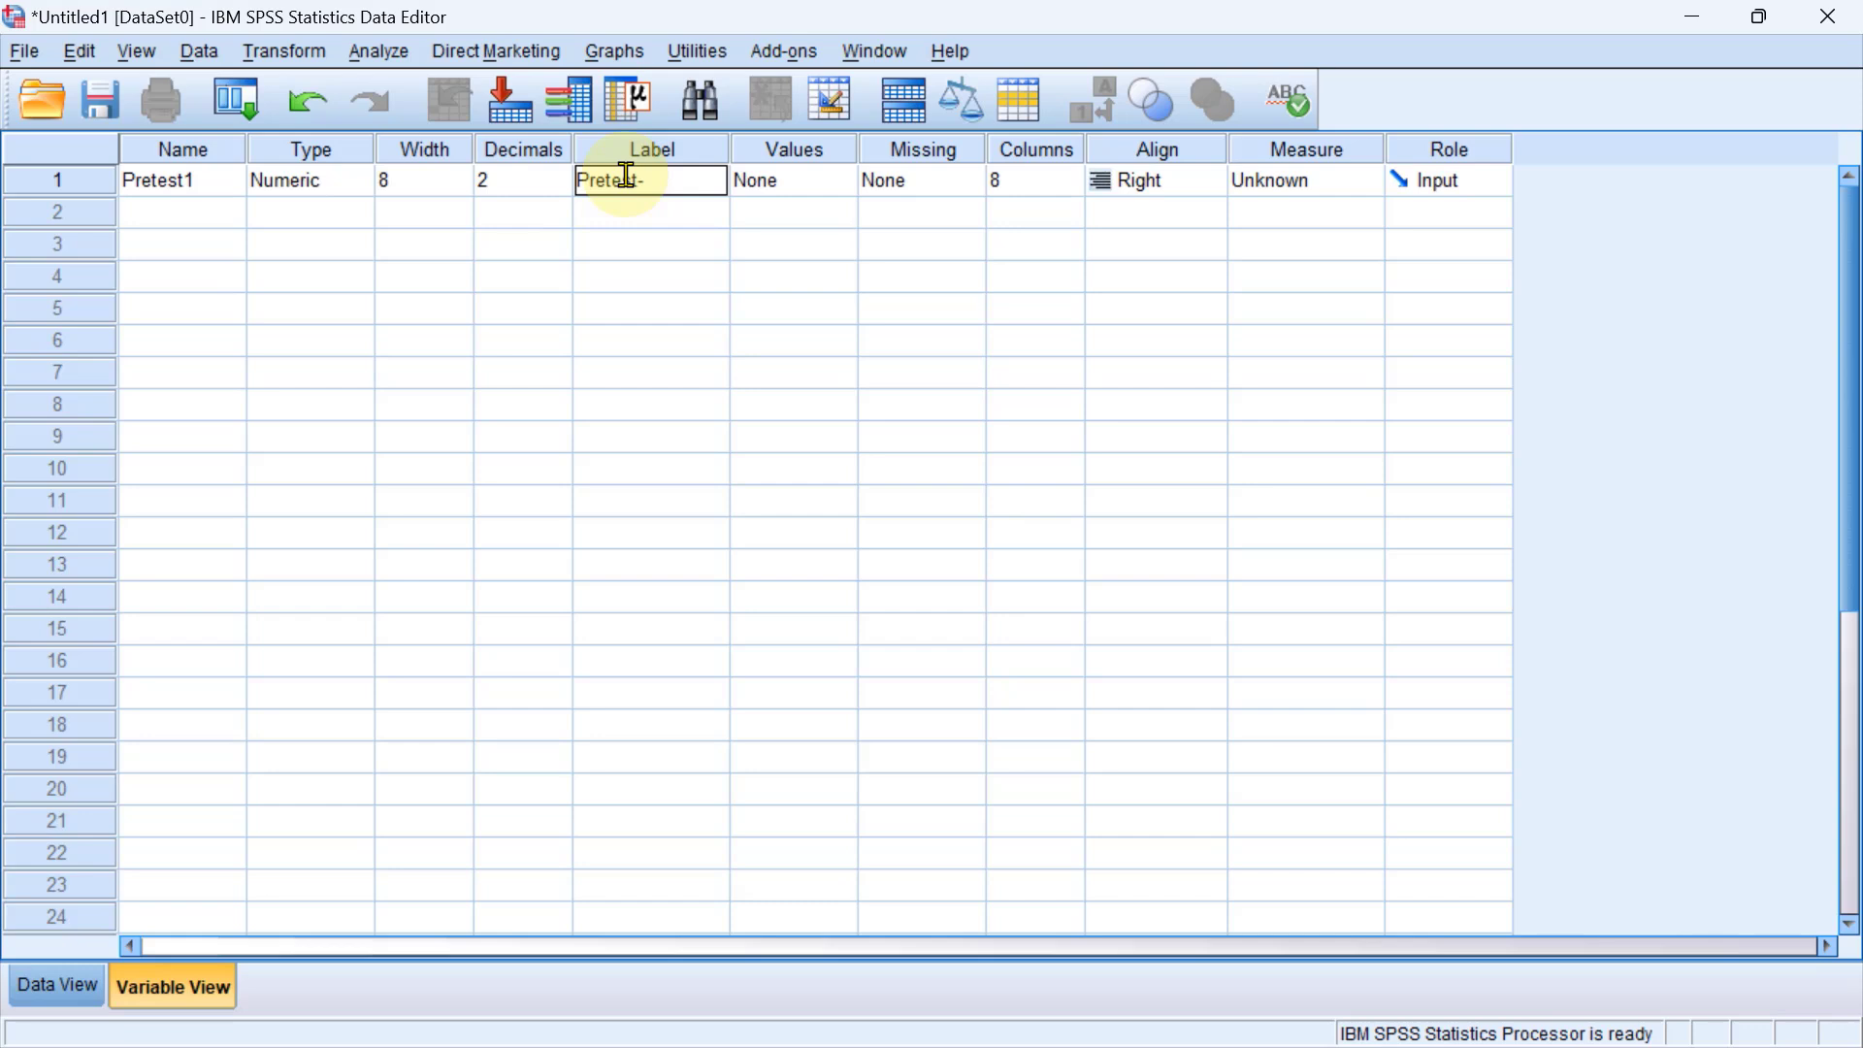
pyautogui.write('Eksperimen')
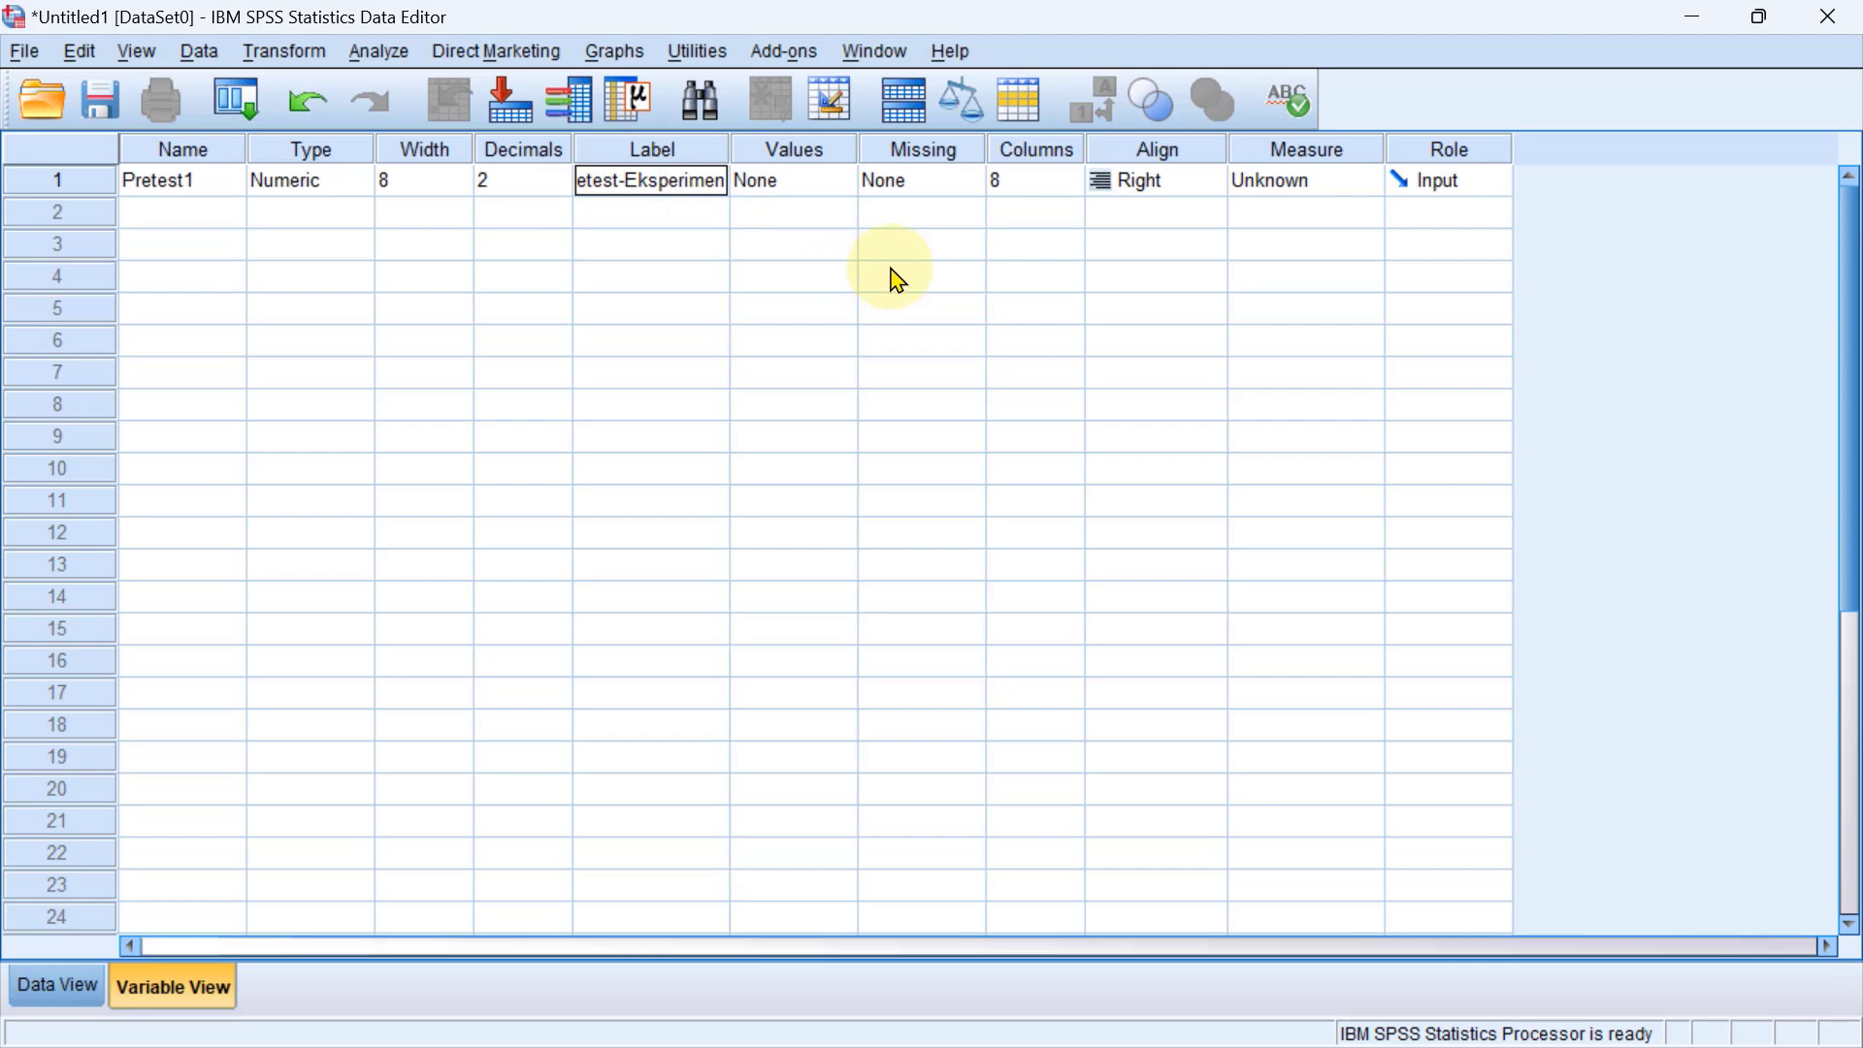
pyautogui.click(1303, 184)
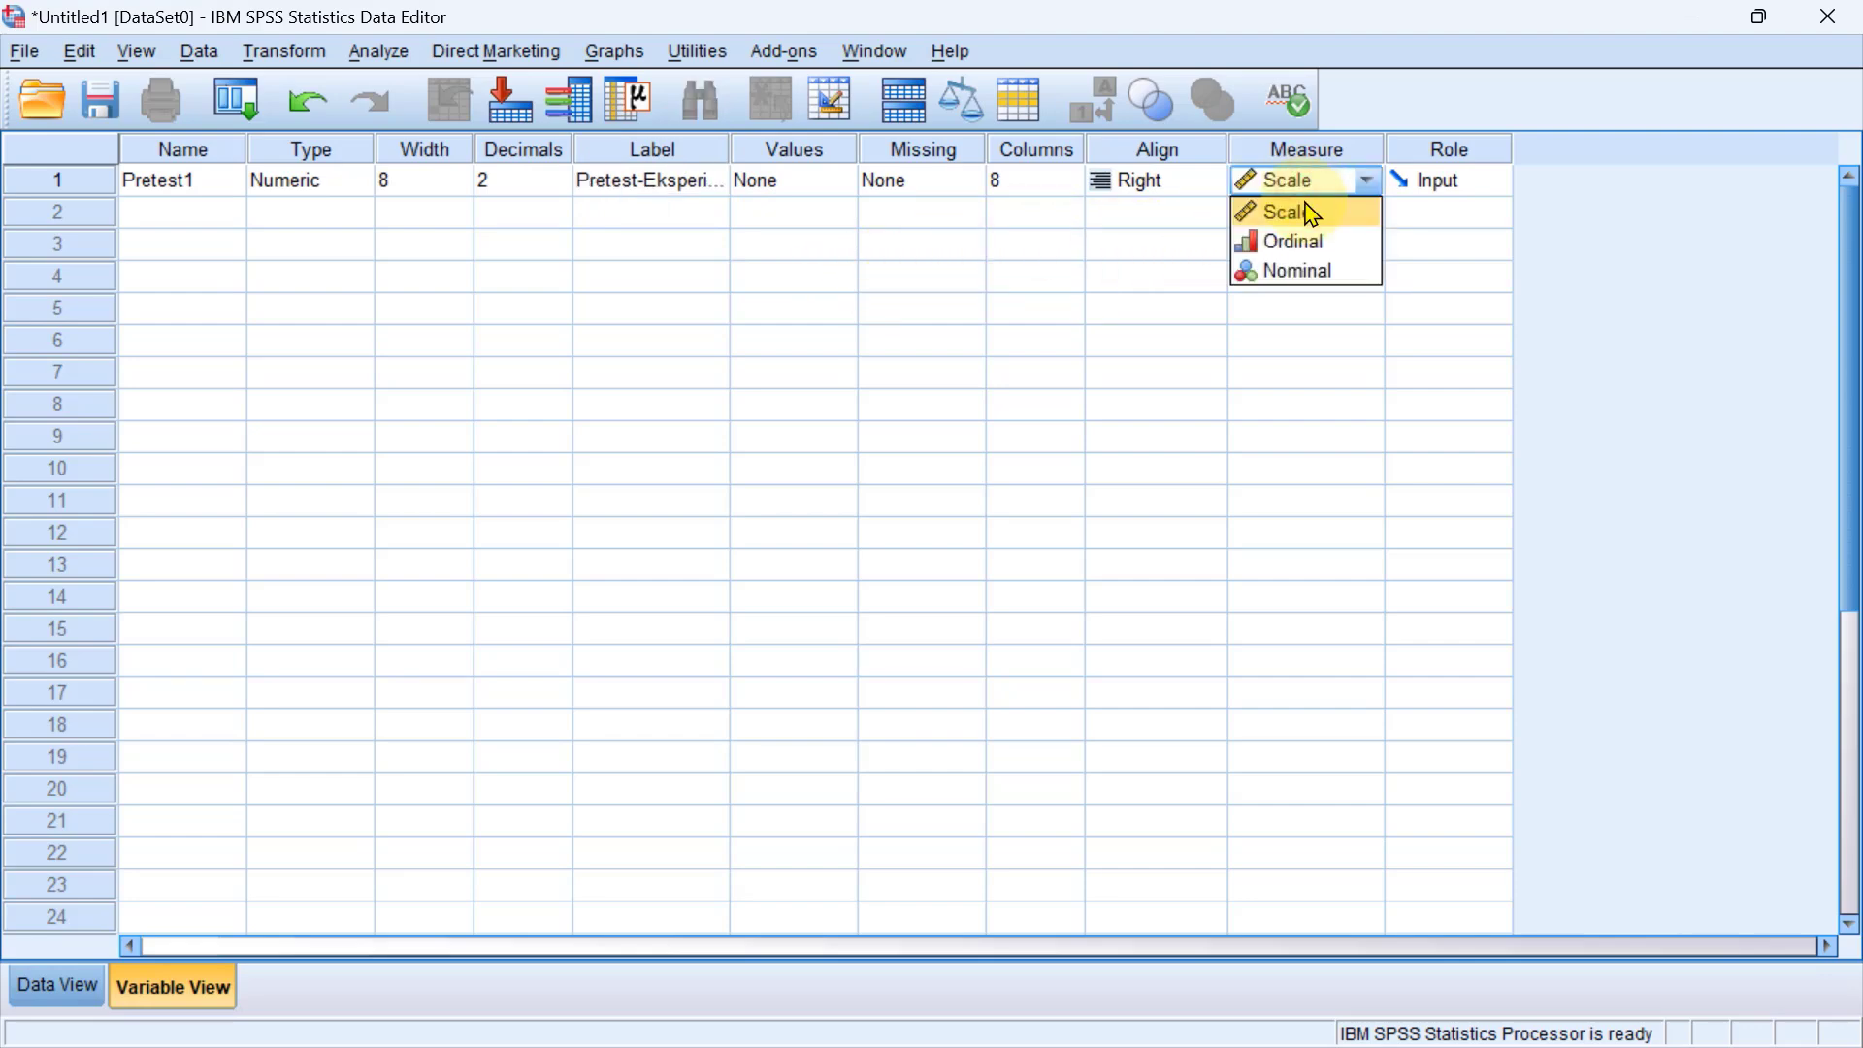
pyautogui.click(1309, 215)
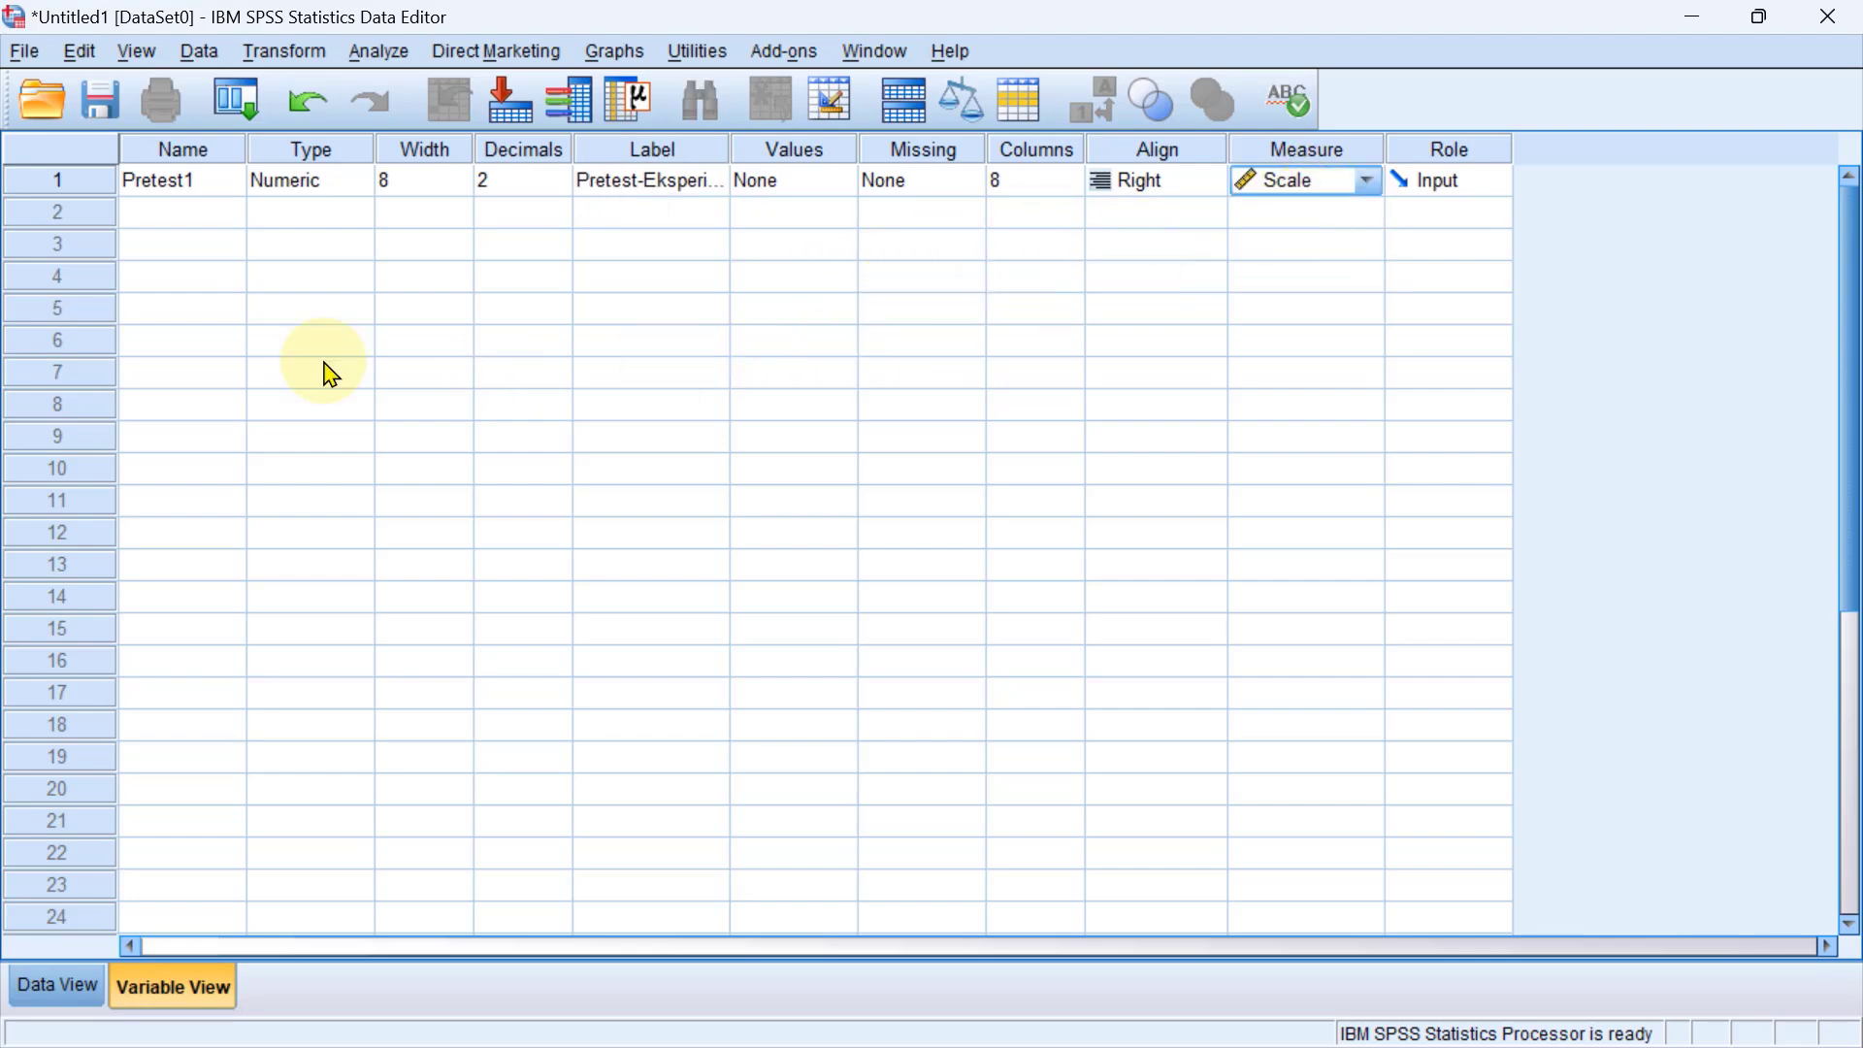
# Add a second variable named Posttest1 with the label Posttest-EKsperimen.
pyautogui.click(182, 233)
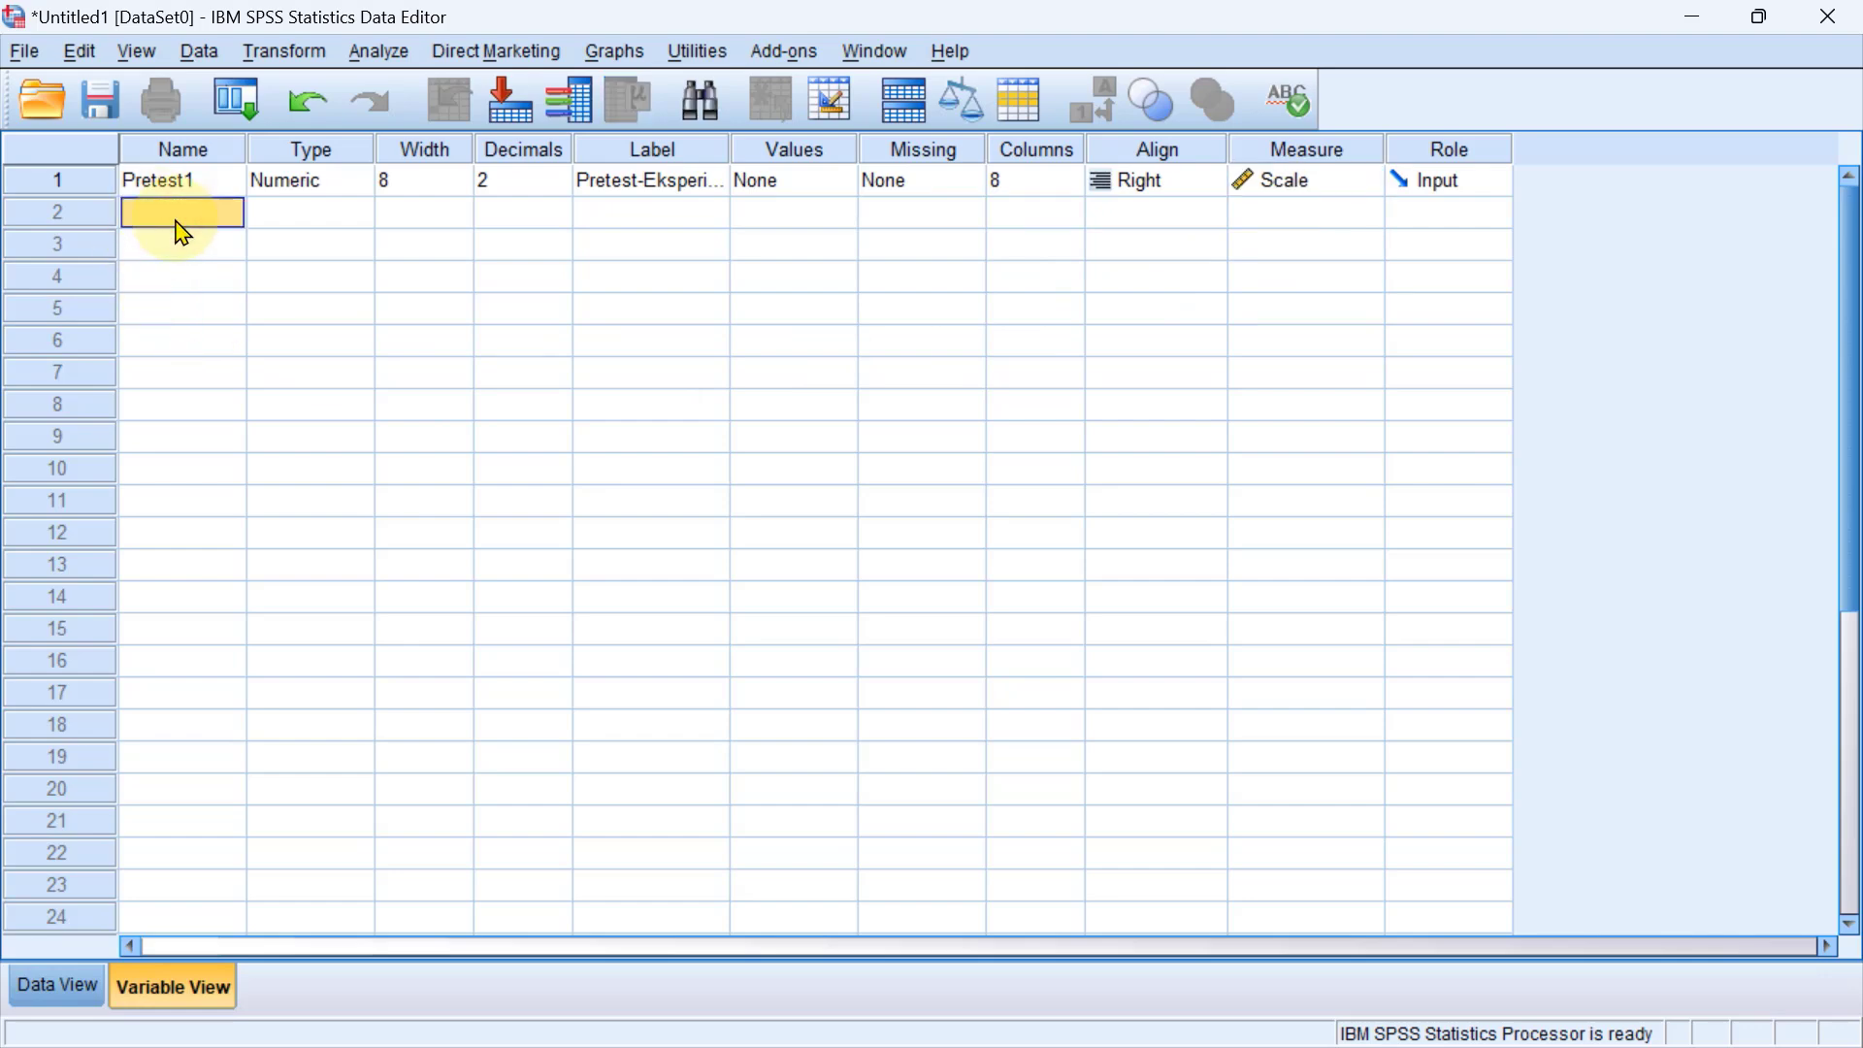
pyautogui.write('Posttest1')
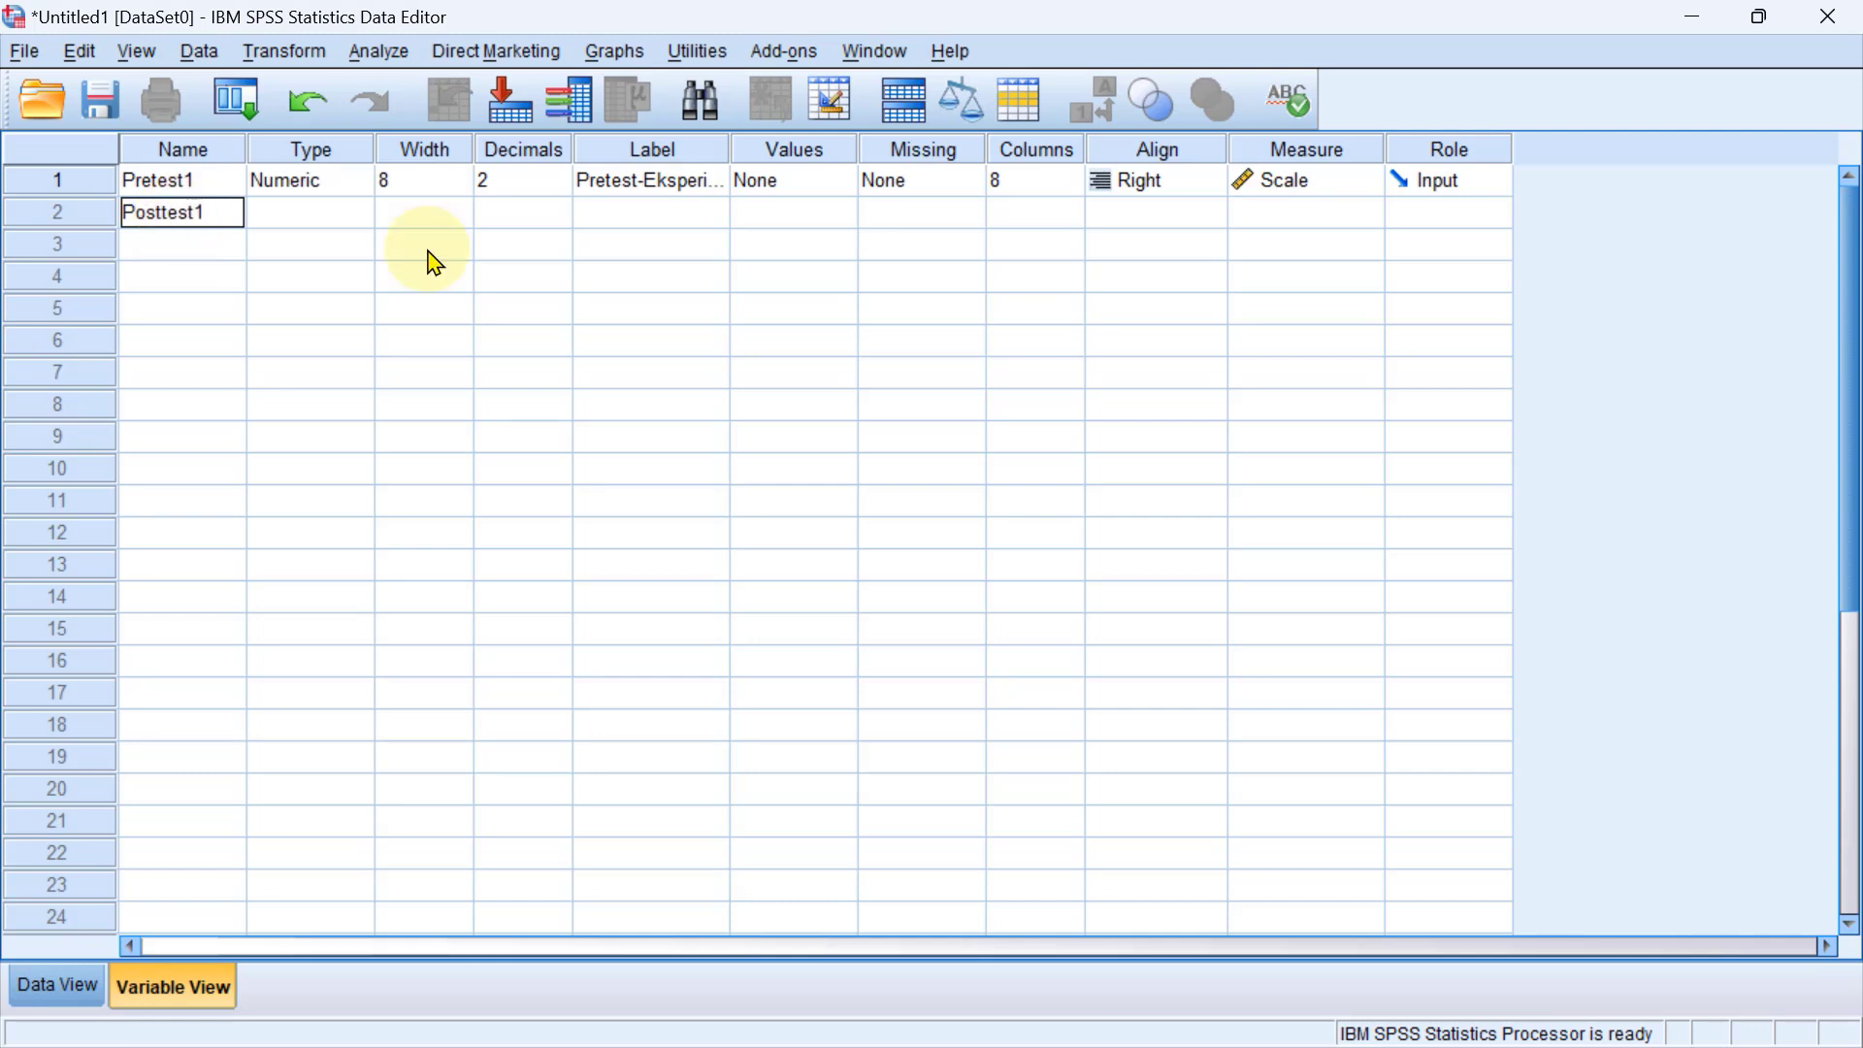
pyautogui.click(677, 221)
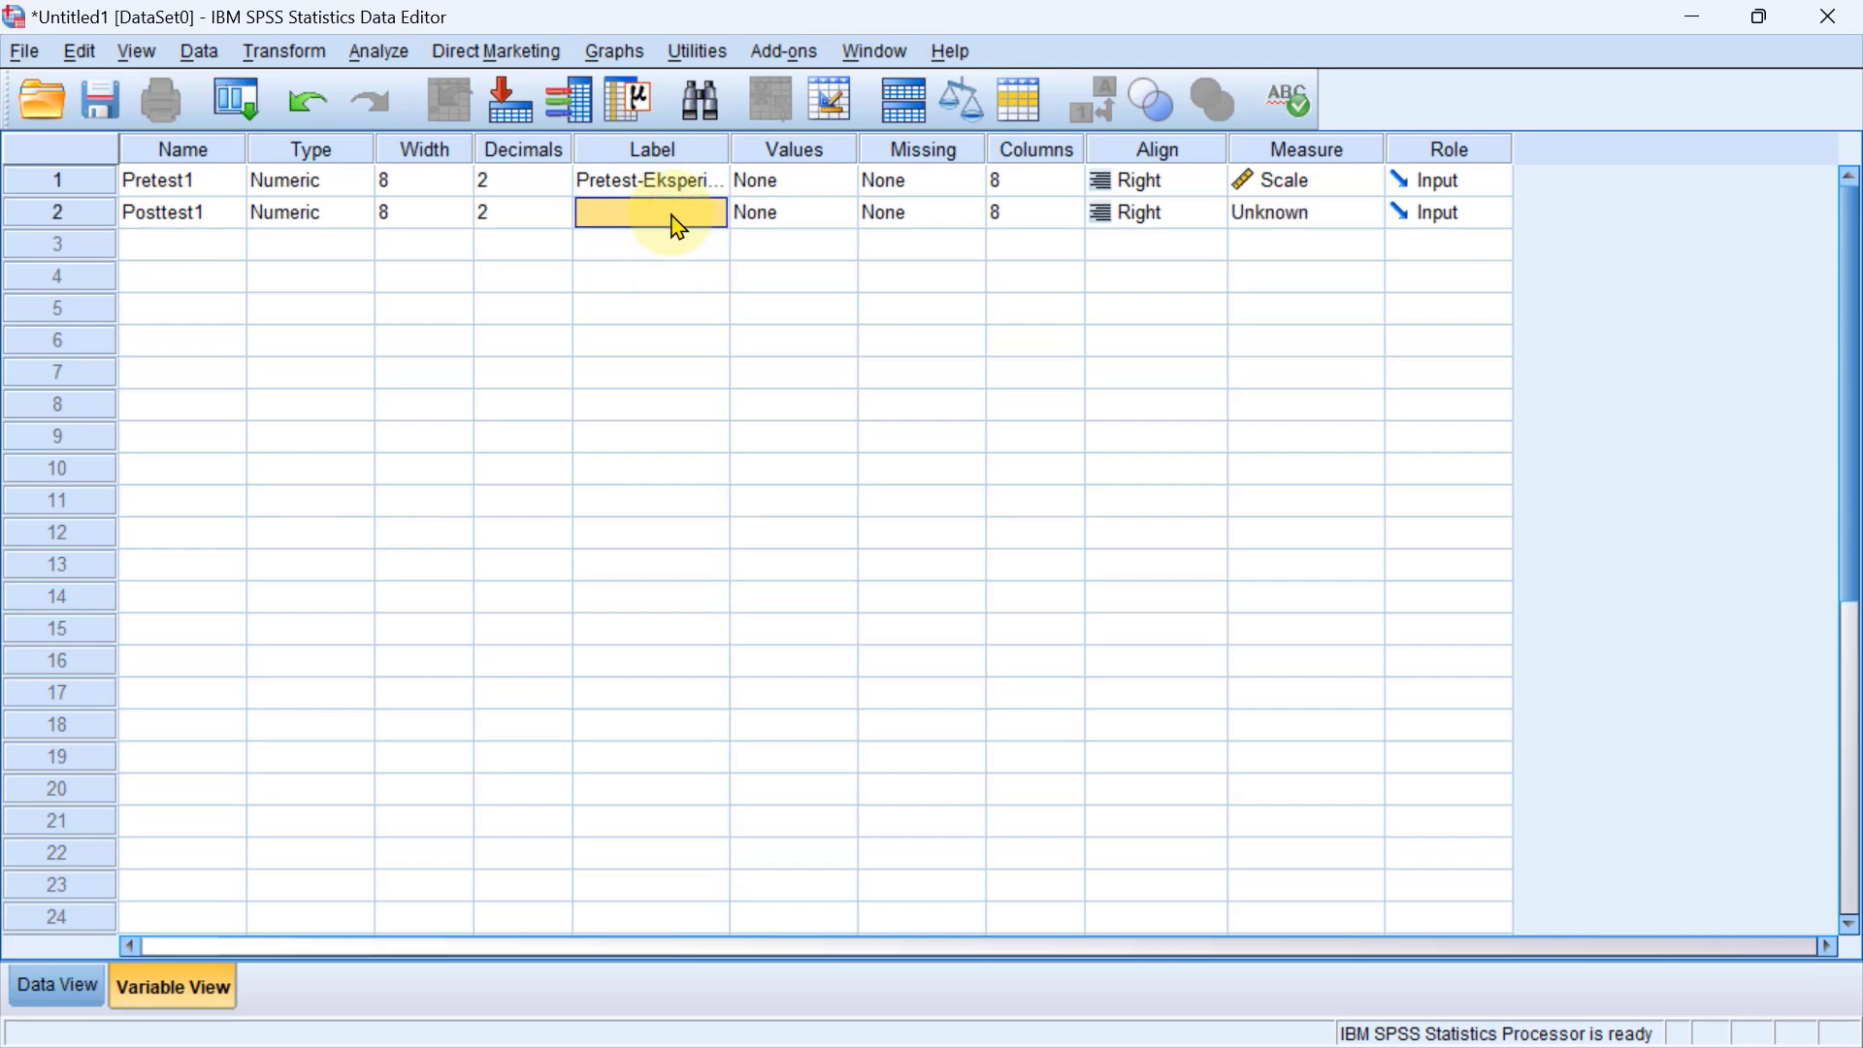
pyautogui.write('Post')
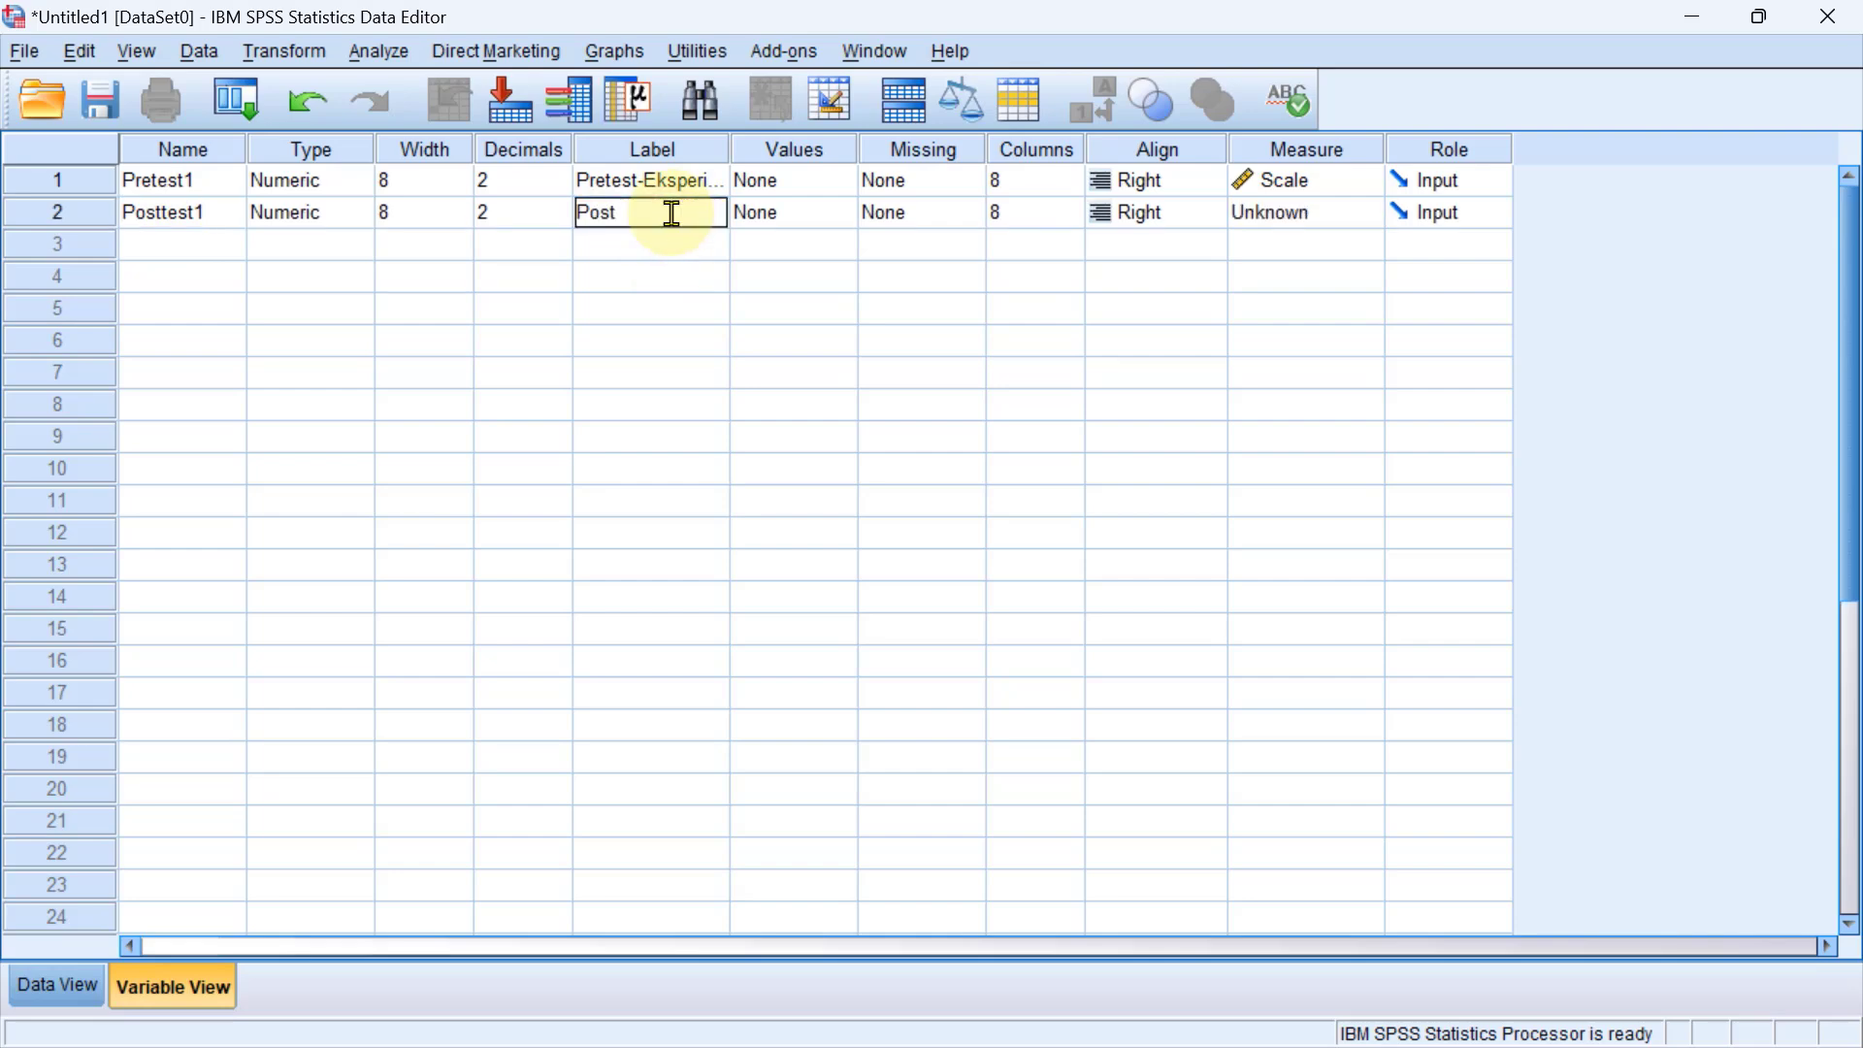
pyautogui.write('test-Eksperimen')
# Widen the Label column to fit the full labels and set Posttest1's measurement level to Scale.
pyautogui.moveTo(731, 150); pyautogui.dragTo(798, 152)
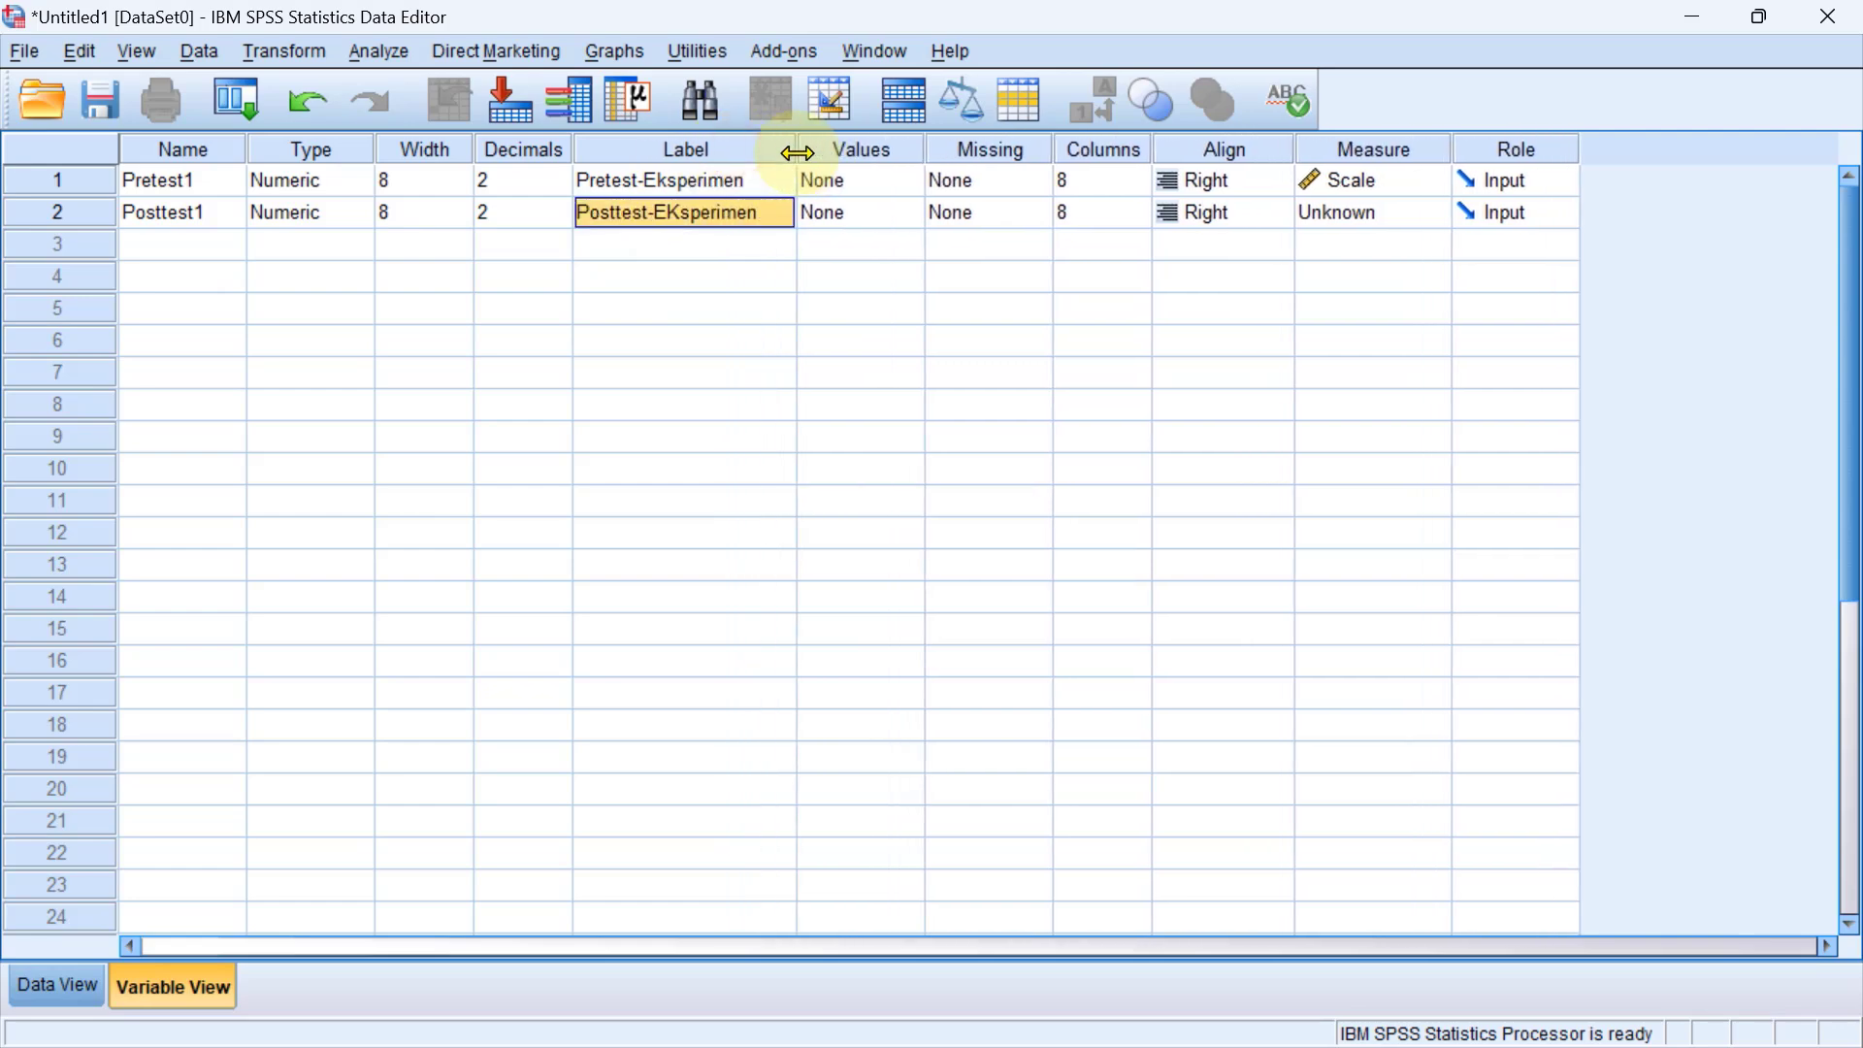
pyautogui.click(1371, 222)
pyautogui.click(1360, 237)
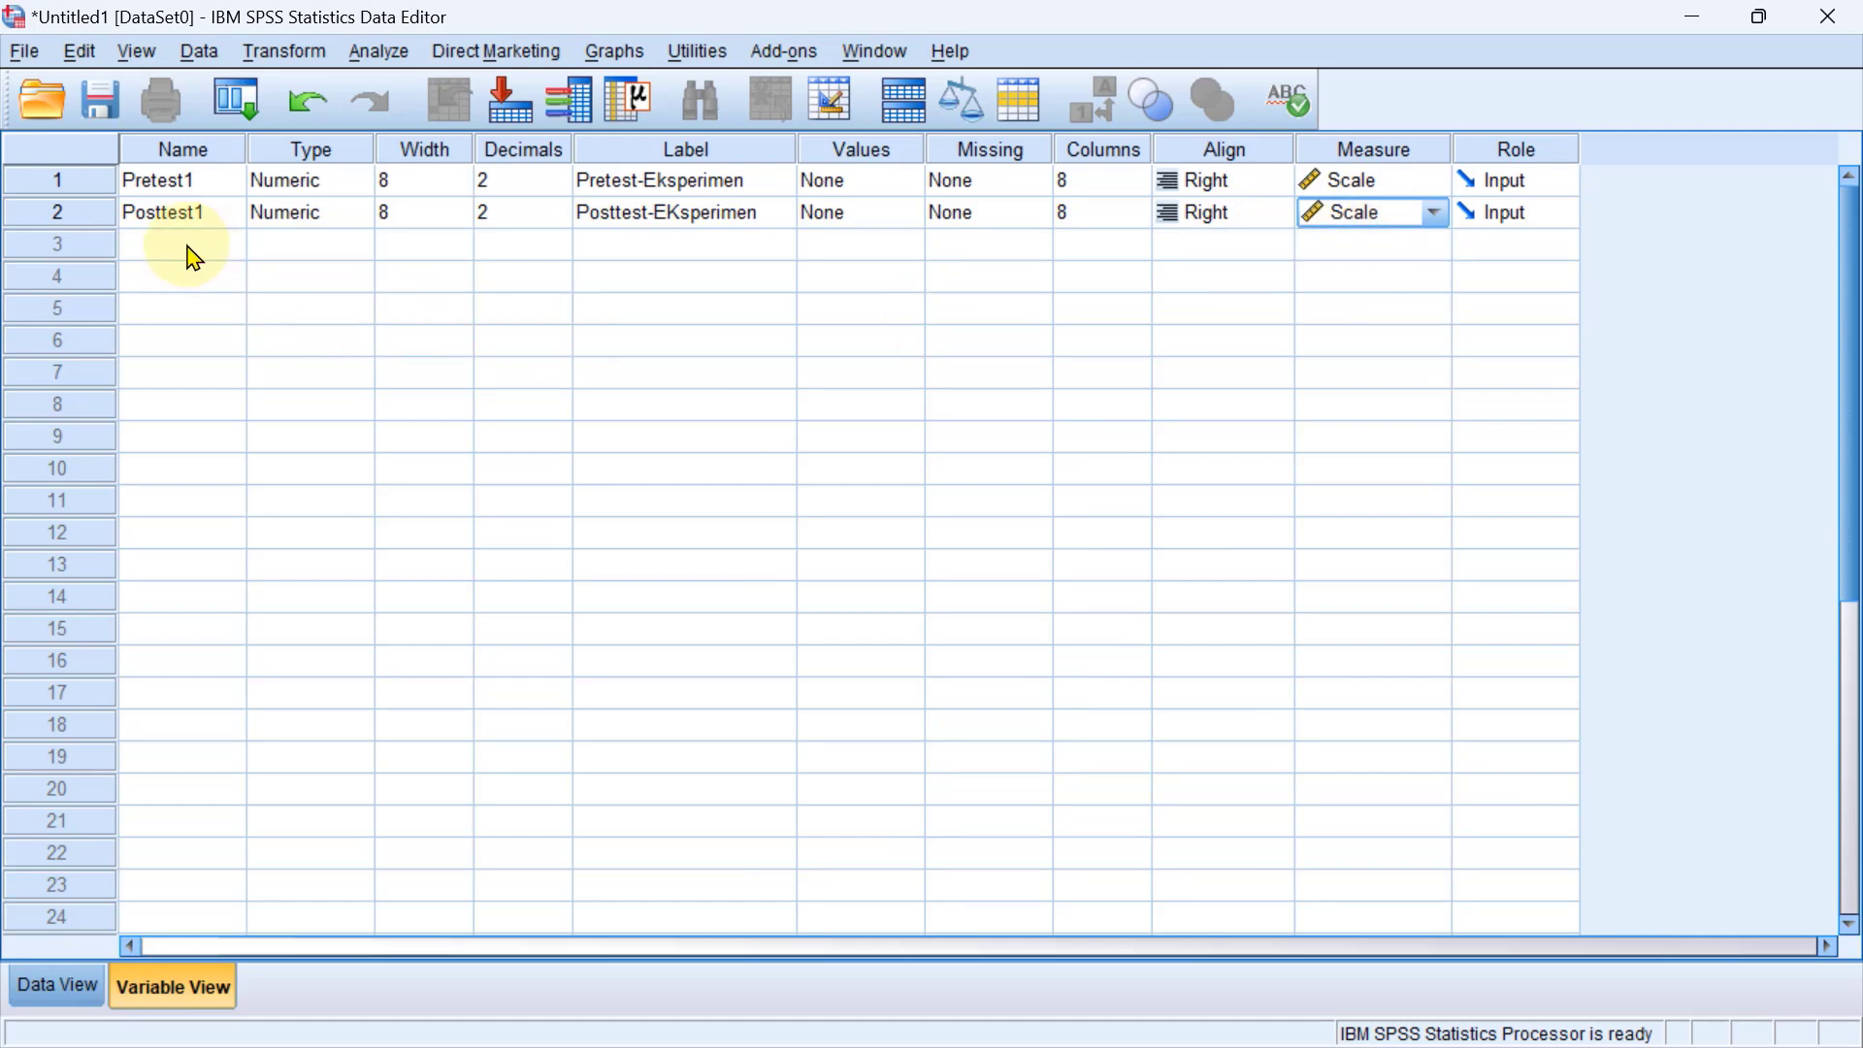
# Add a third variable named Pretest2 in the next empty row.
pyautogui.click(194, 258)
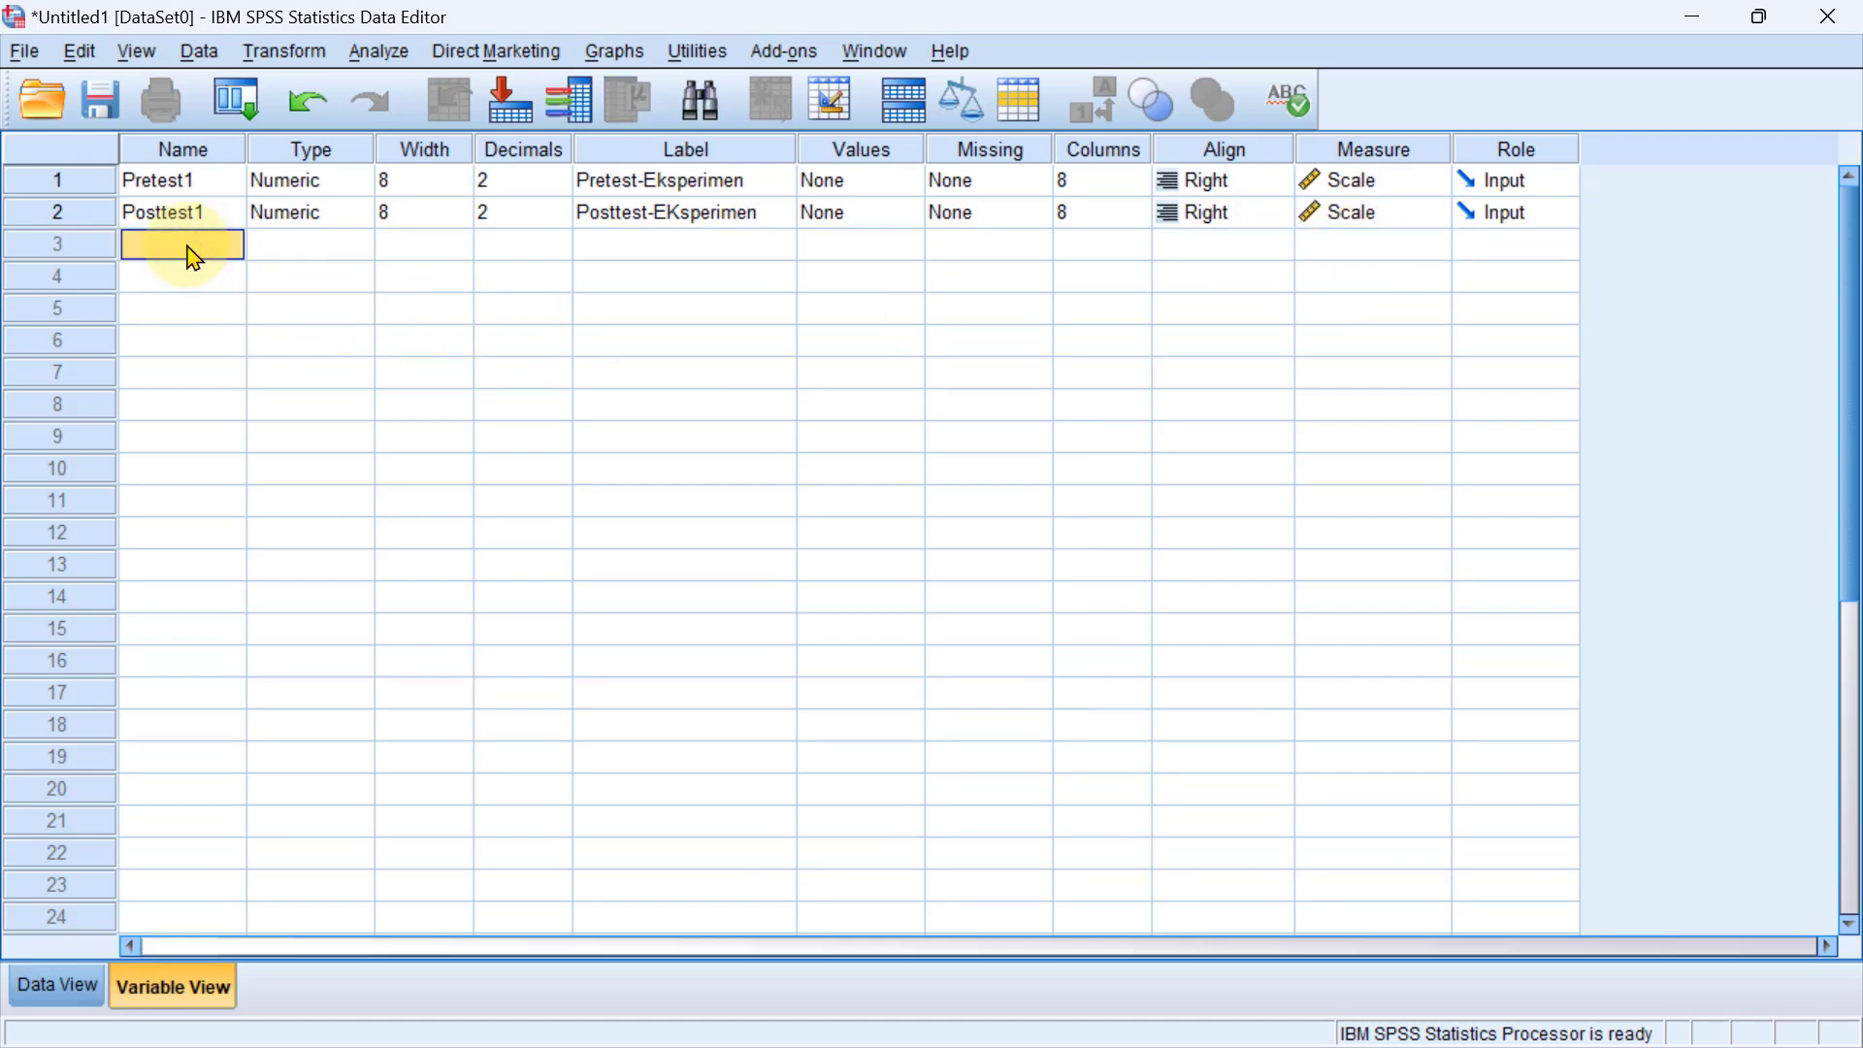
pyautogui.write('Pretest2')
# Label the Pretest2 variable Pretest-Kontrol and set its measurement level to Scale.
pyautogui.click(646, 257)
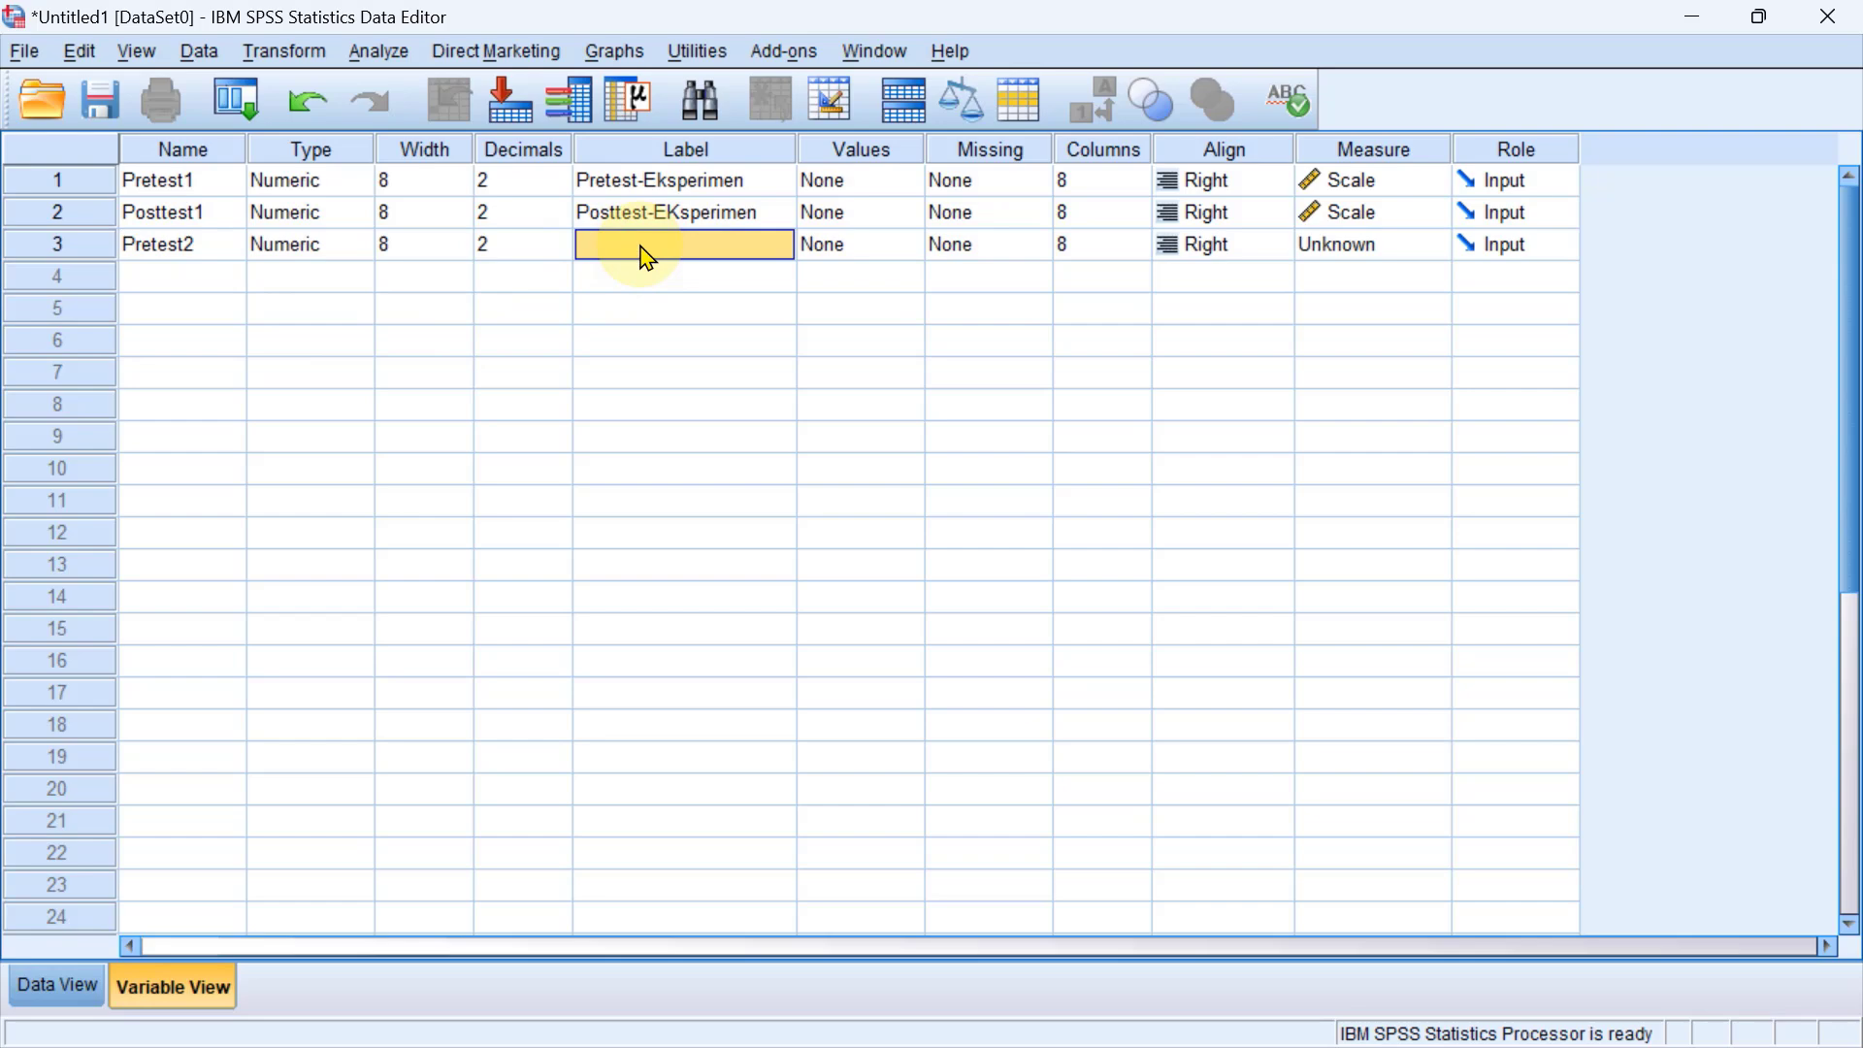
pyautogui.write('Pos')
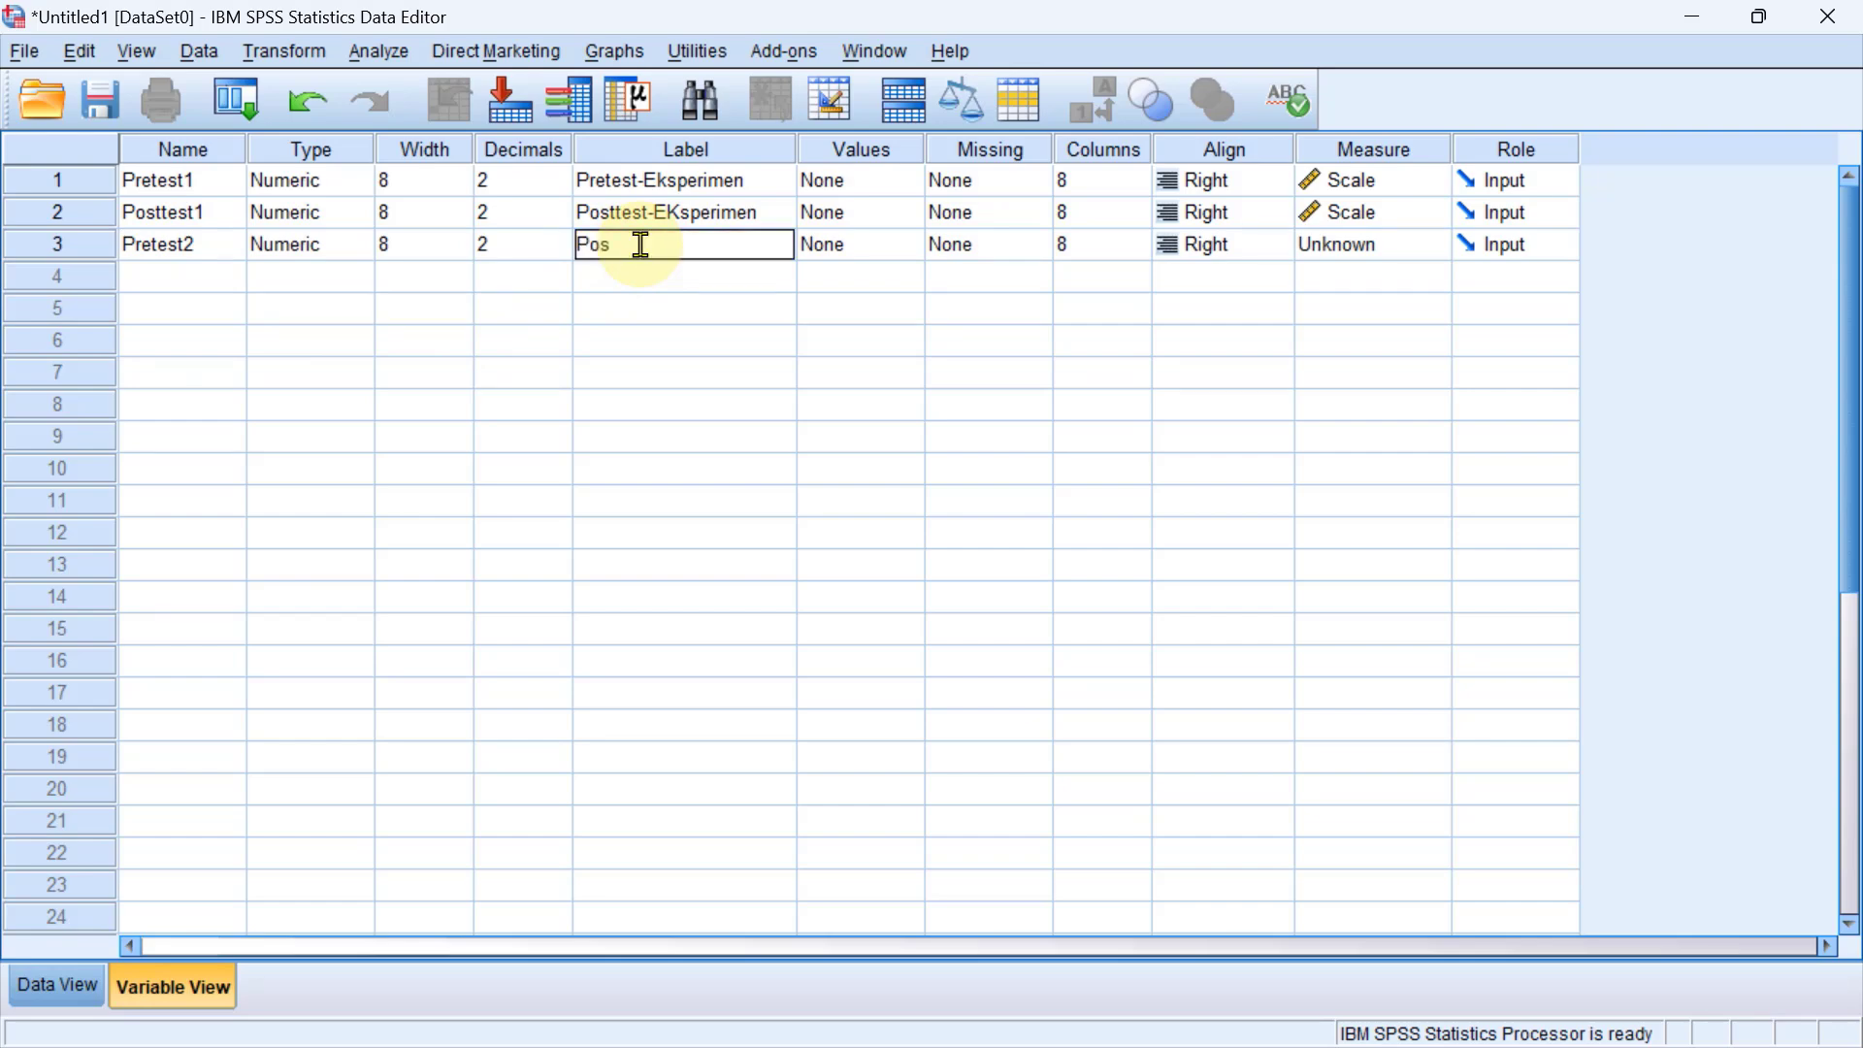
pyautogui.press('BackSpace')
pyautogui.press('BackSpace')
pyautogui.write('retest-K')
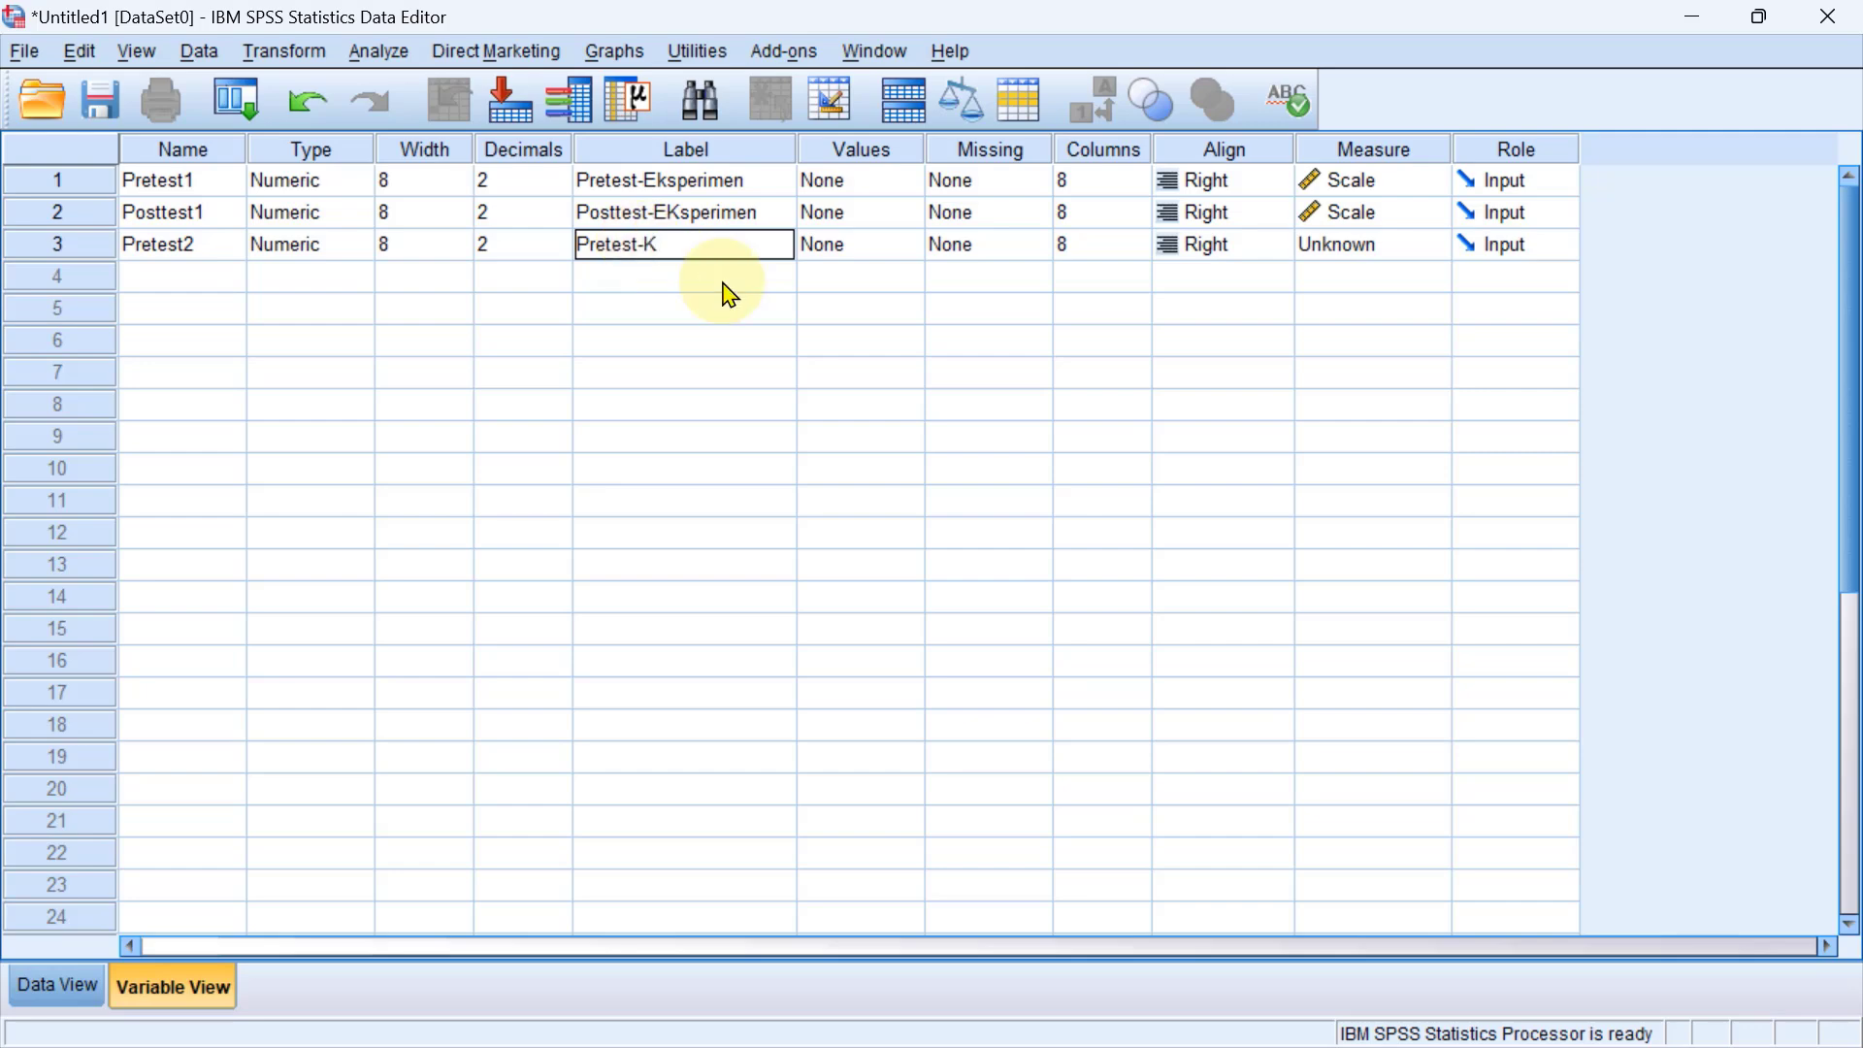
pyautogui.write('ontrol')
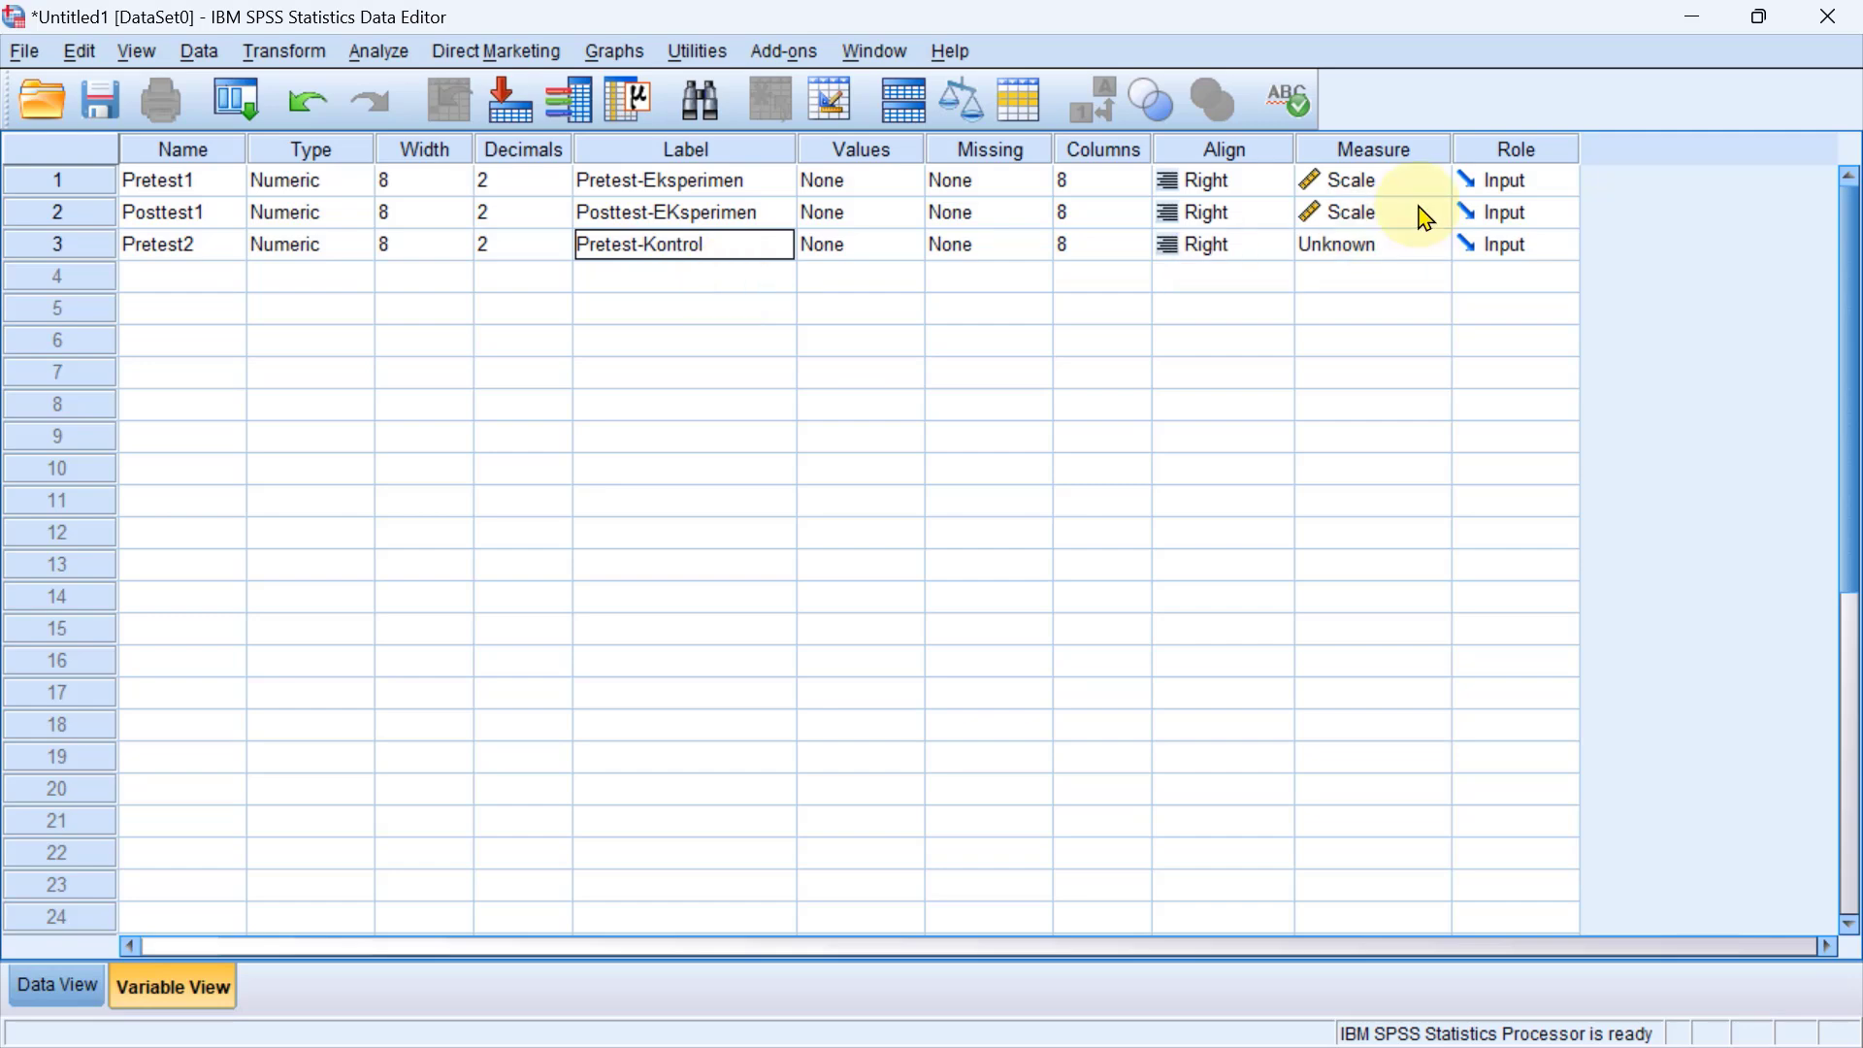
pyautogui.click(1396, 248)
pyautogui.click(1359, 277)
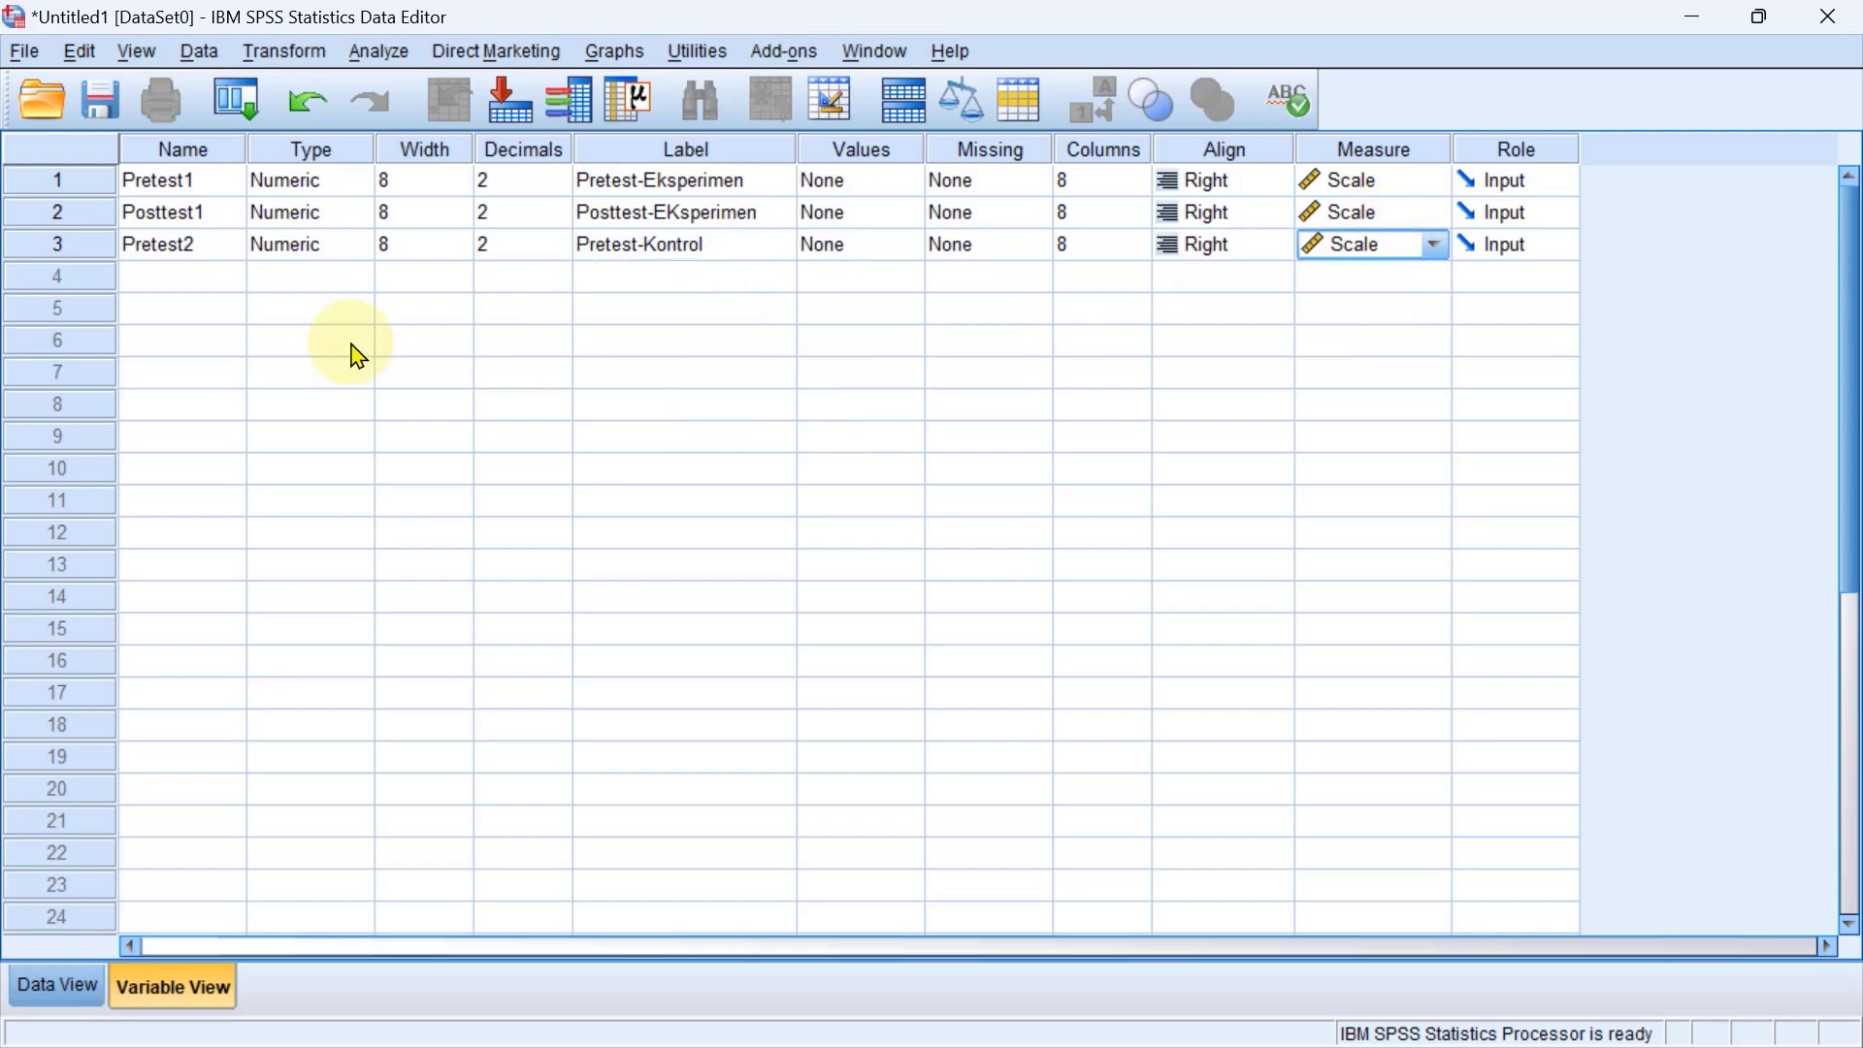
# Add a fourth variable named Posttest2 in the next empty row.
pyautogui.click(150, 291)
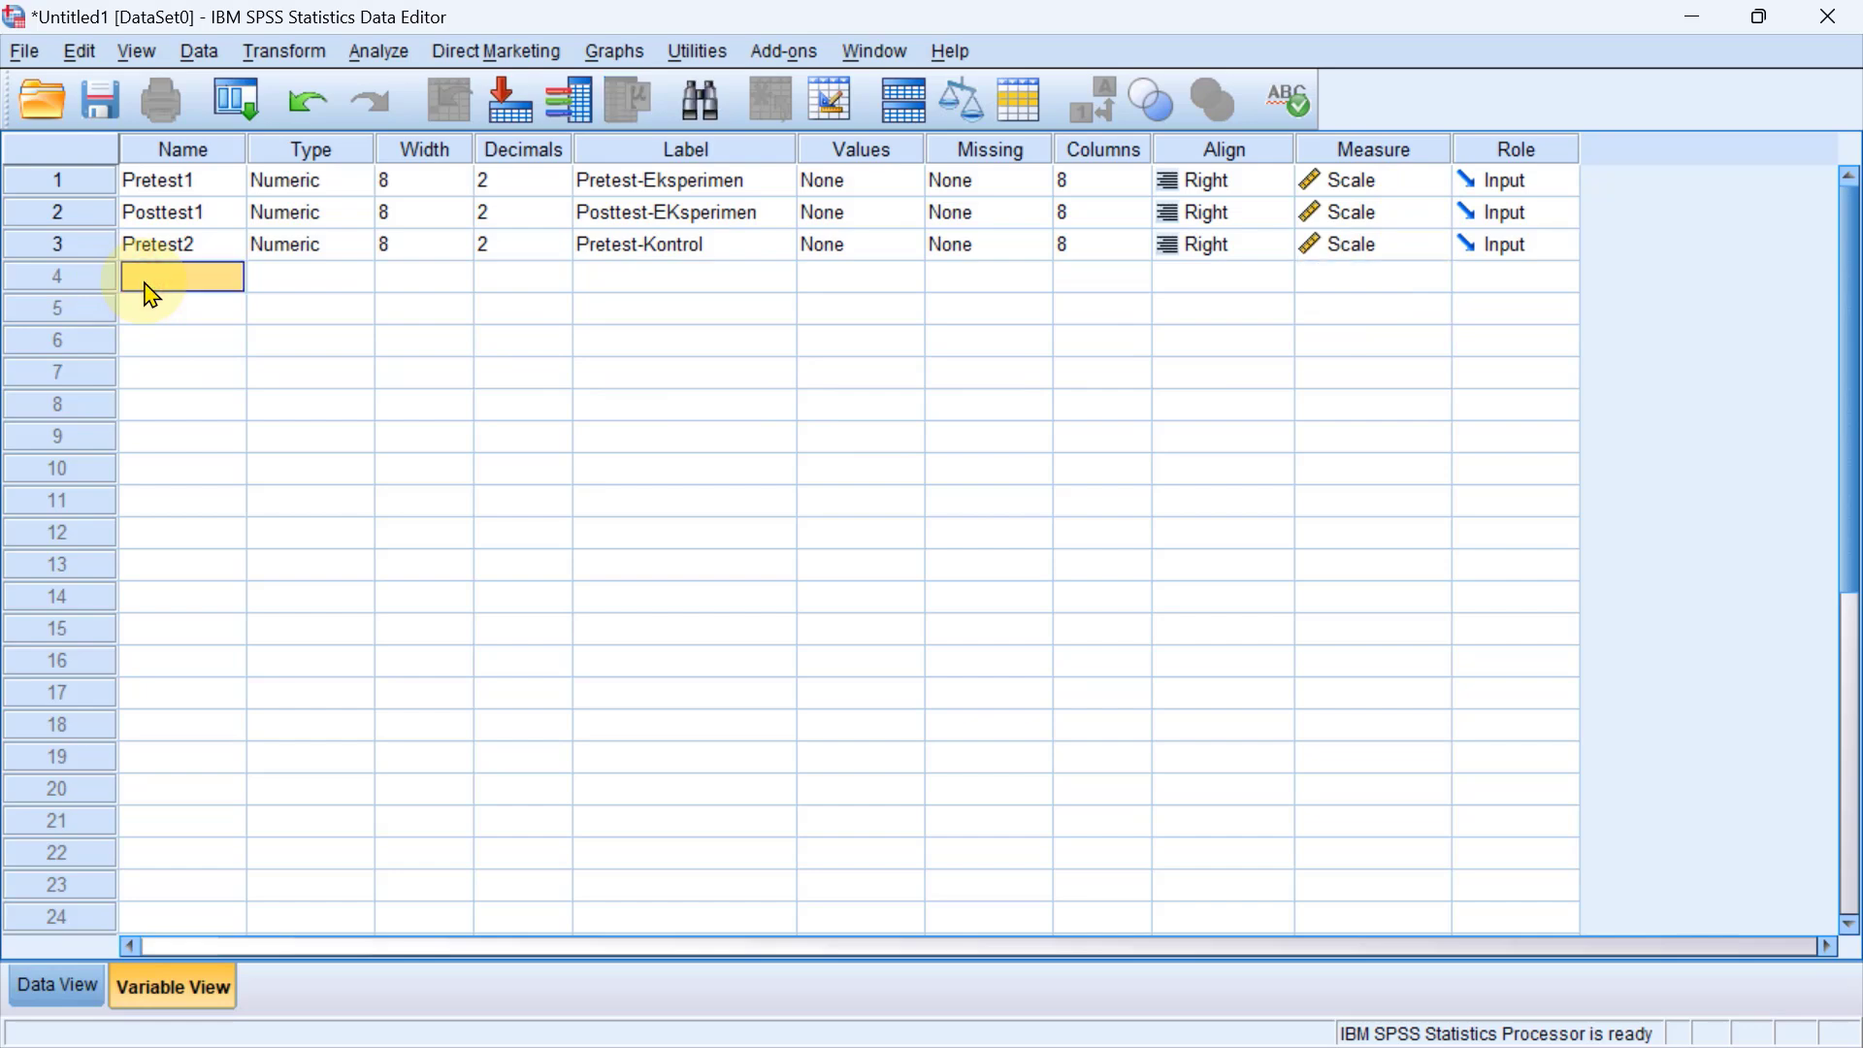
pyautogui.write('Posttest2')
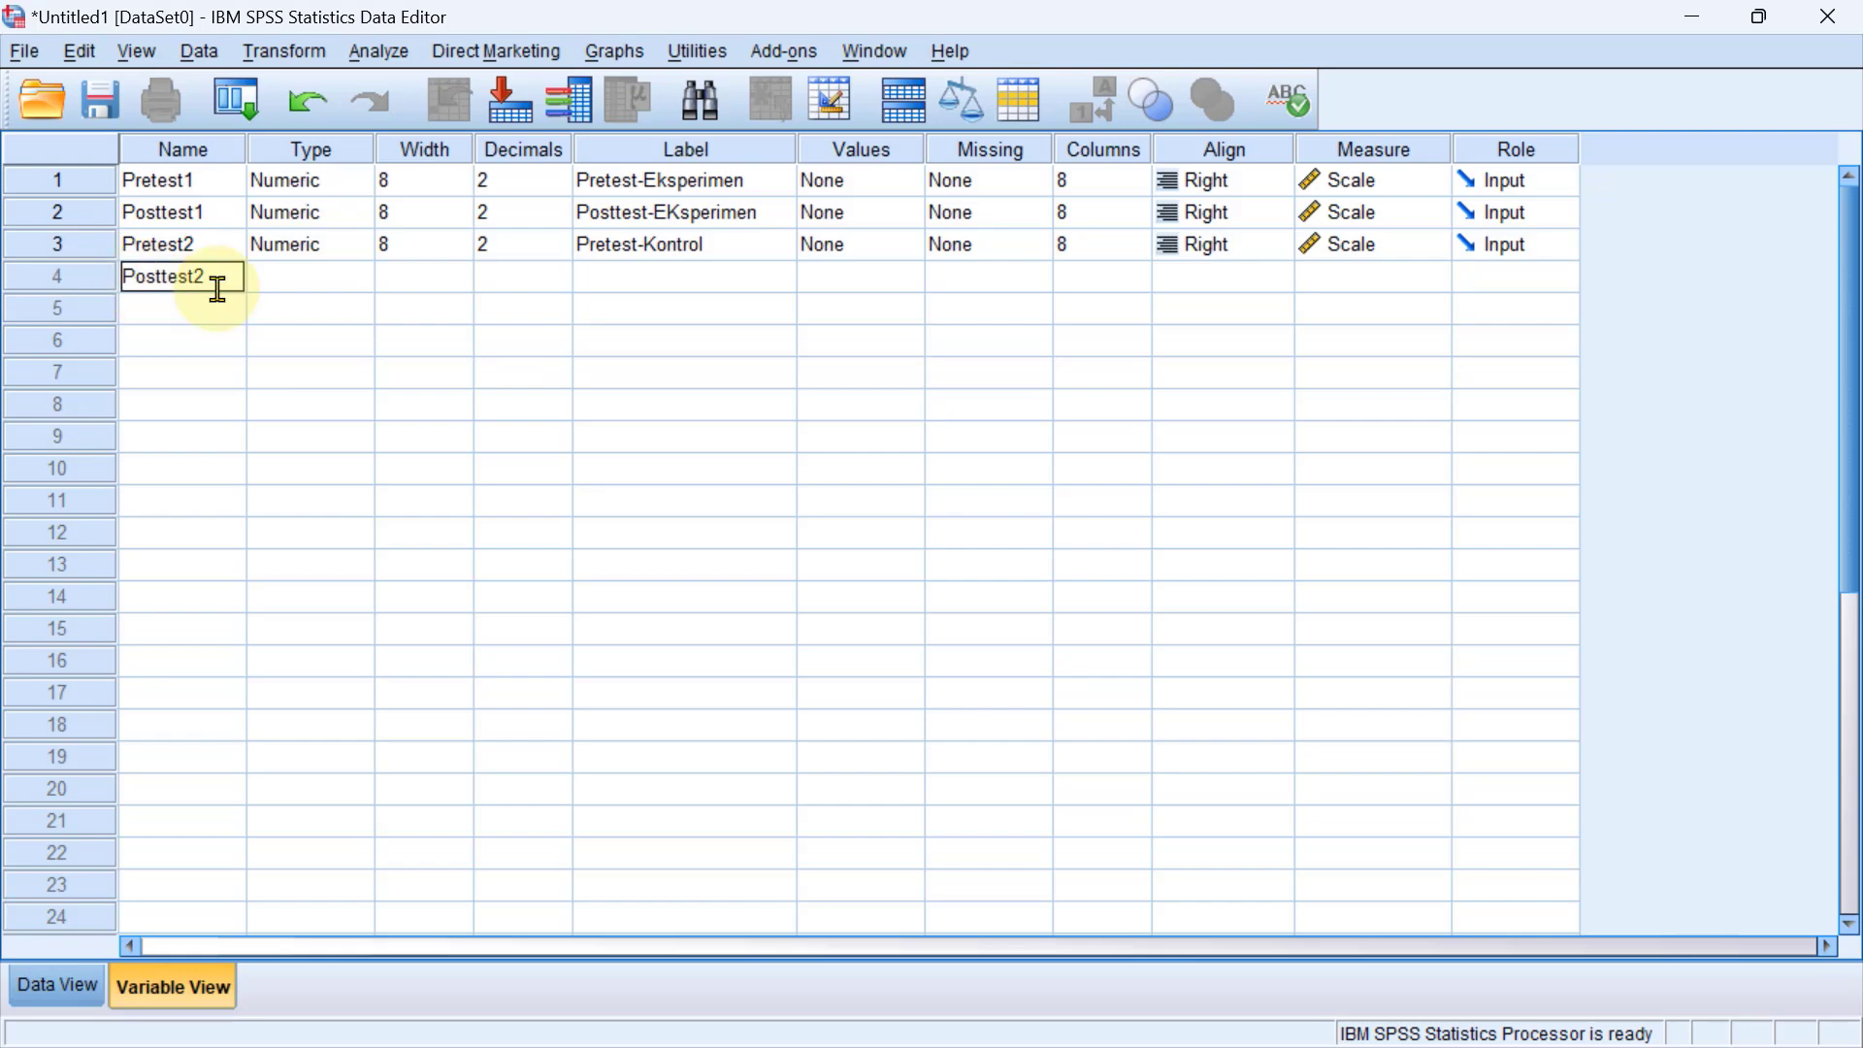
# Label the Posttest2 variable Posttest-Kontrol and set its measurement level to Scale.
pyautogui.click(685, 278)
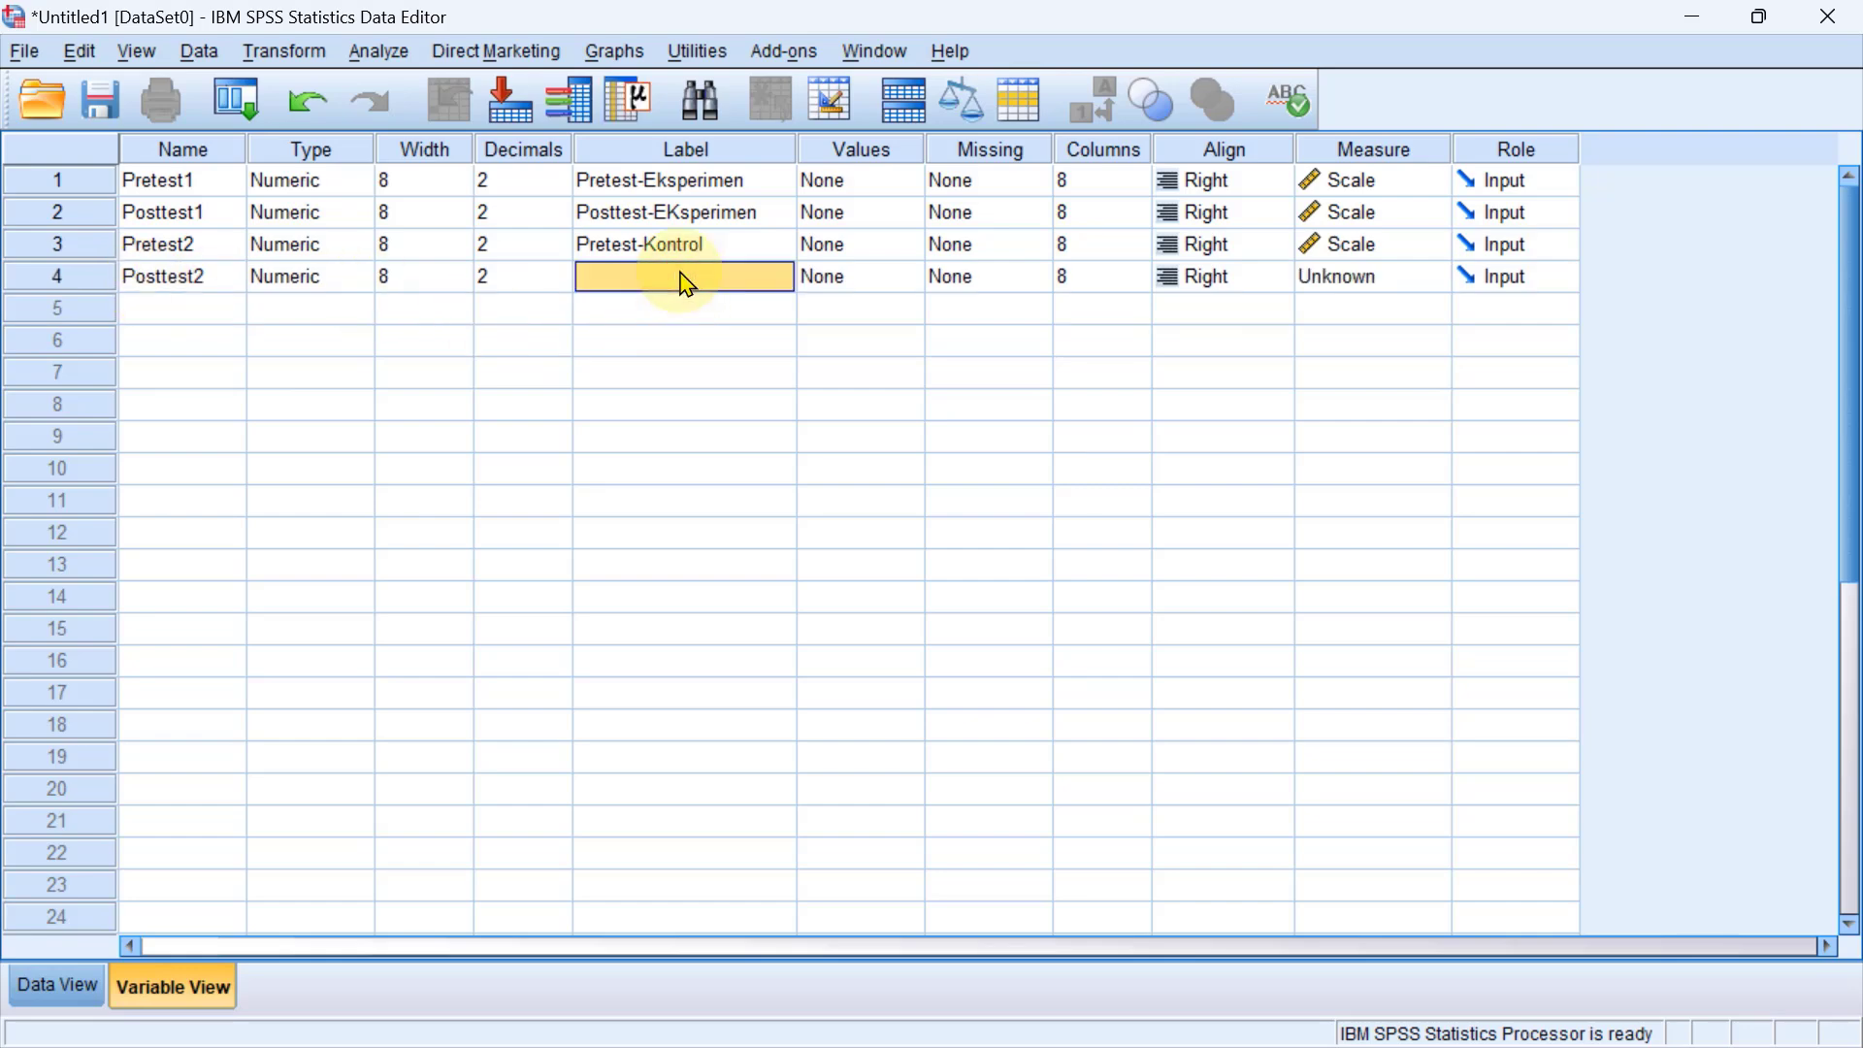
pyautogui.write('Posttest')
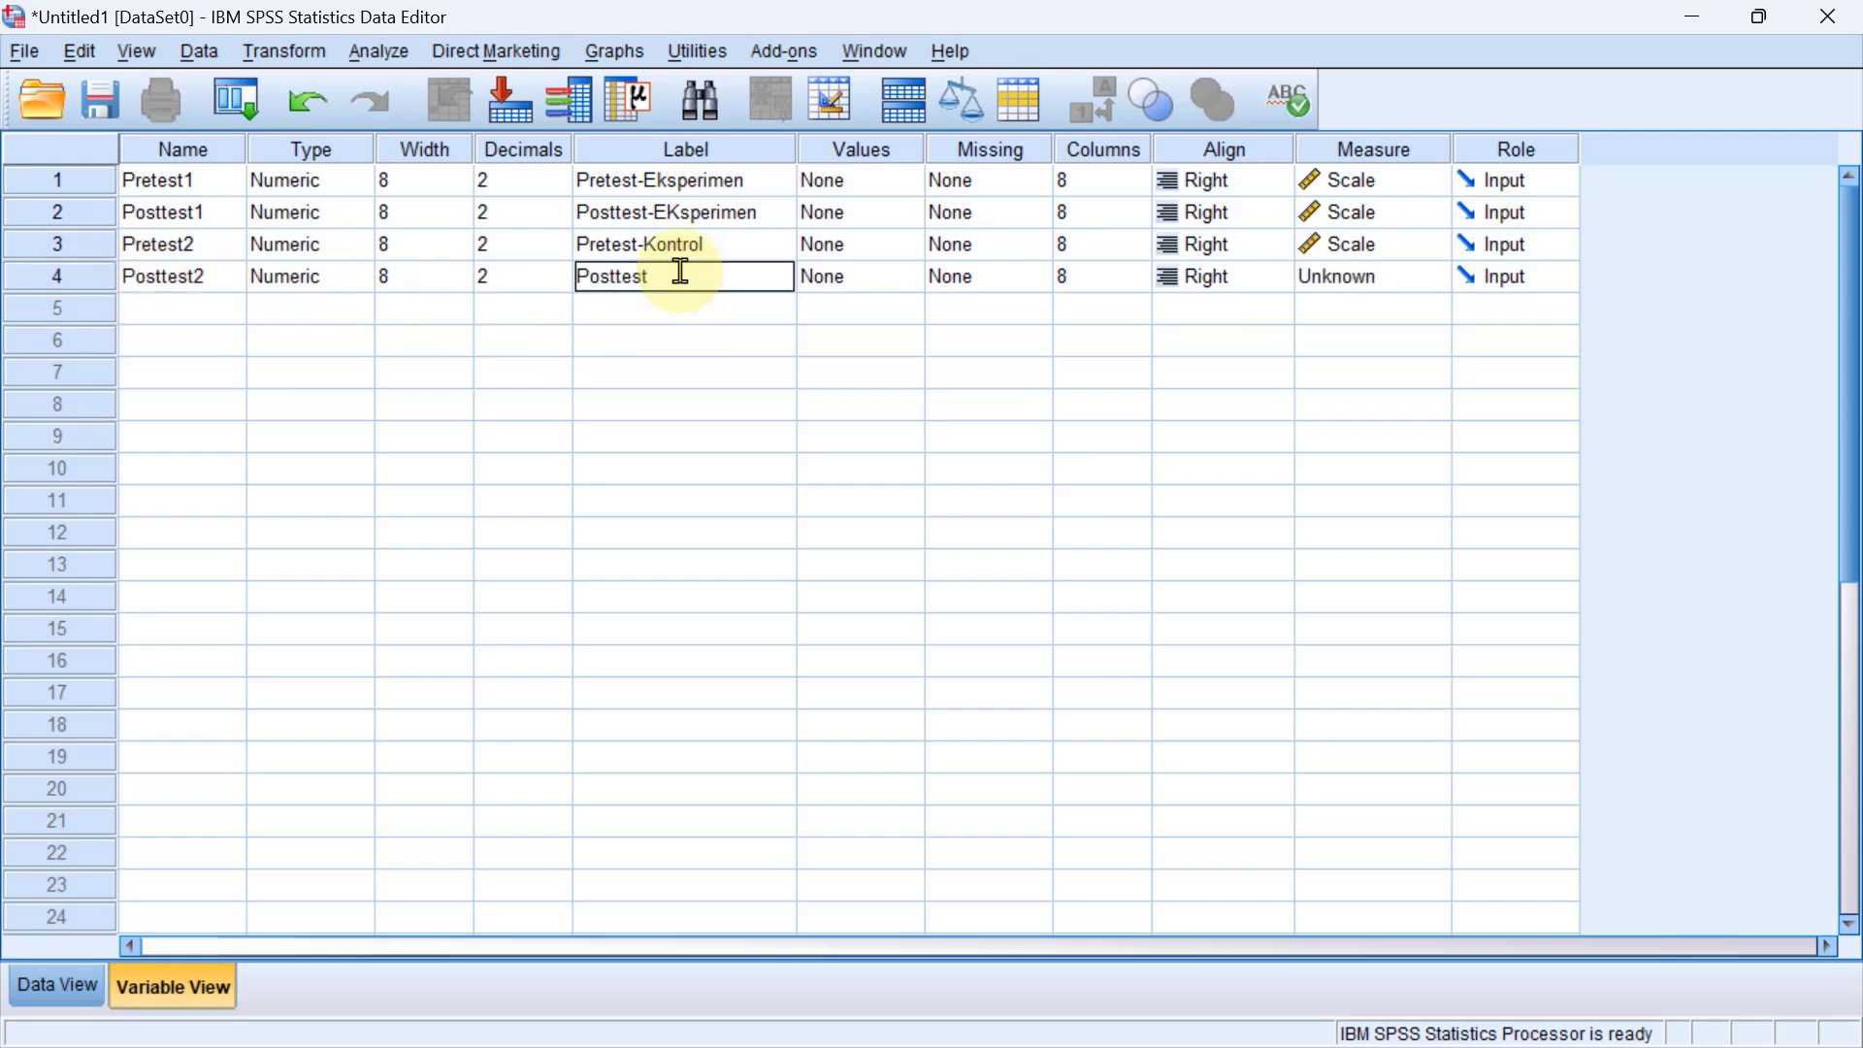
pyautogui.write('-Kontrol')
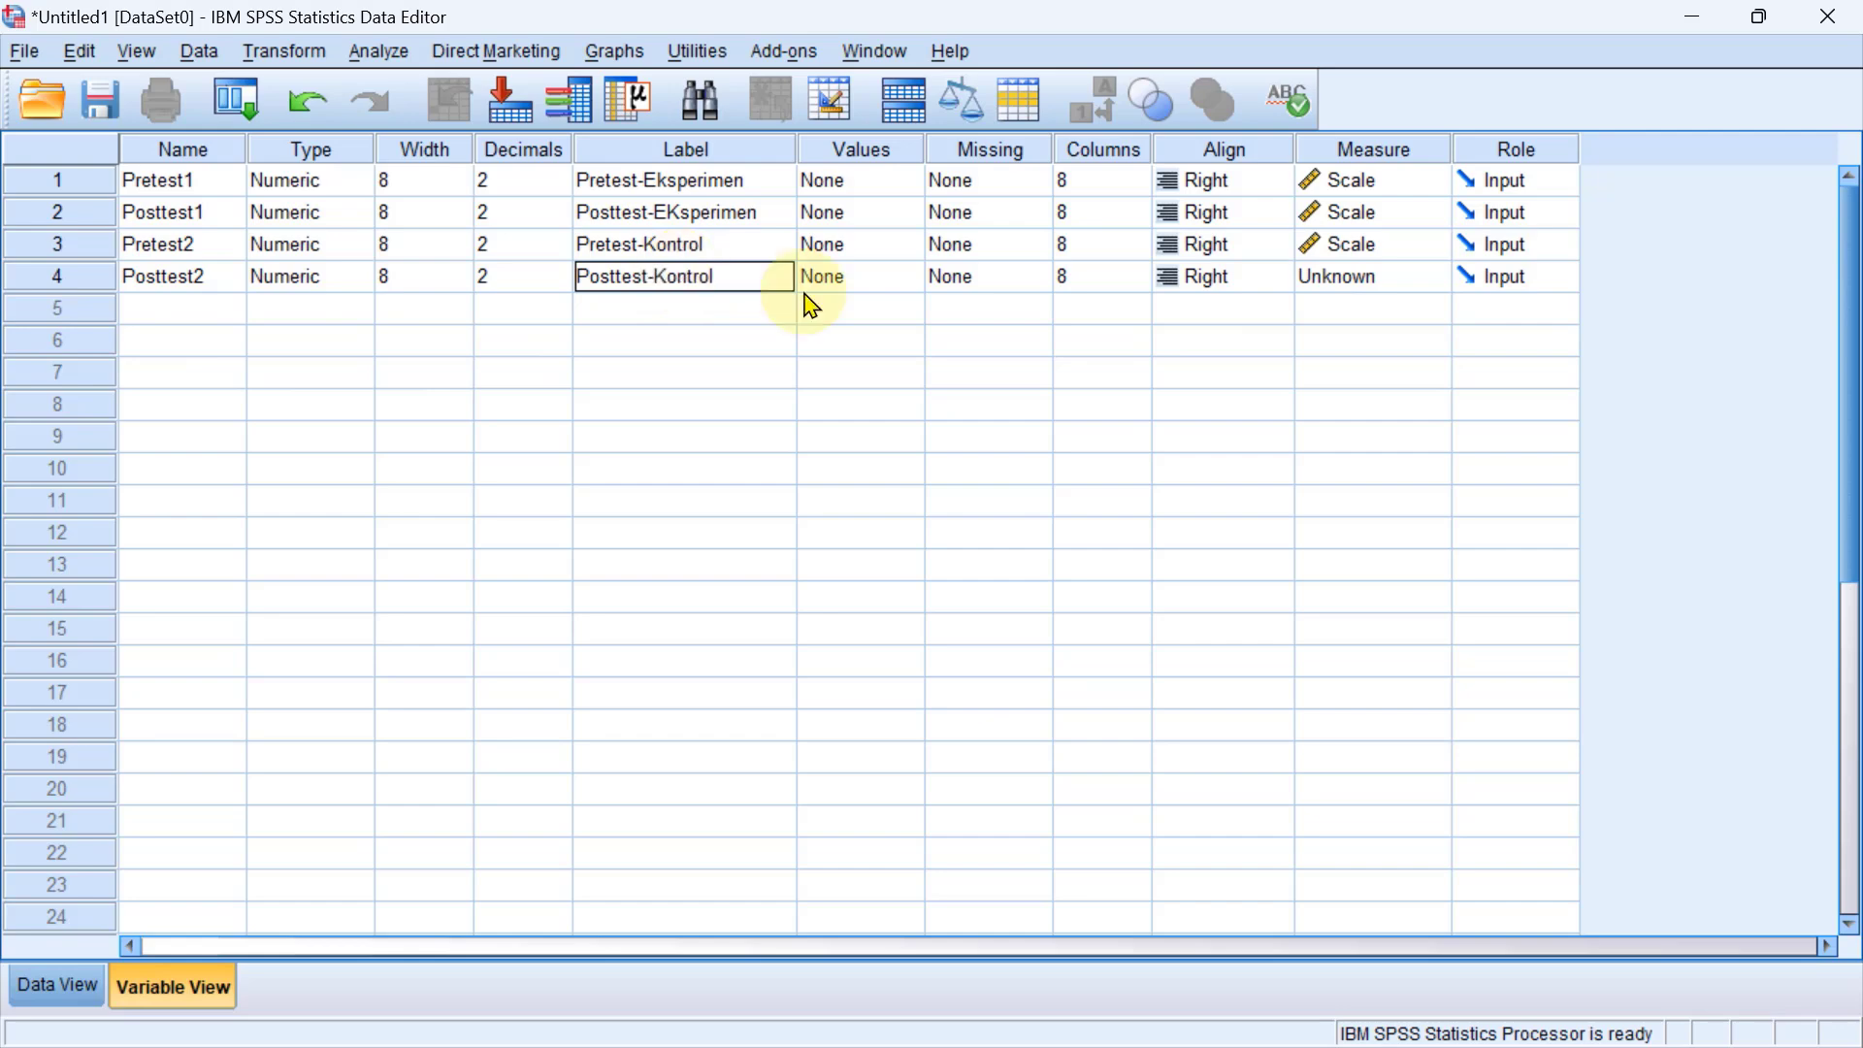
pyautogui.click(1368, 276)
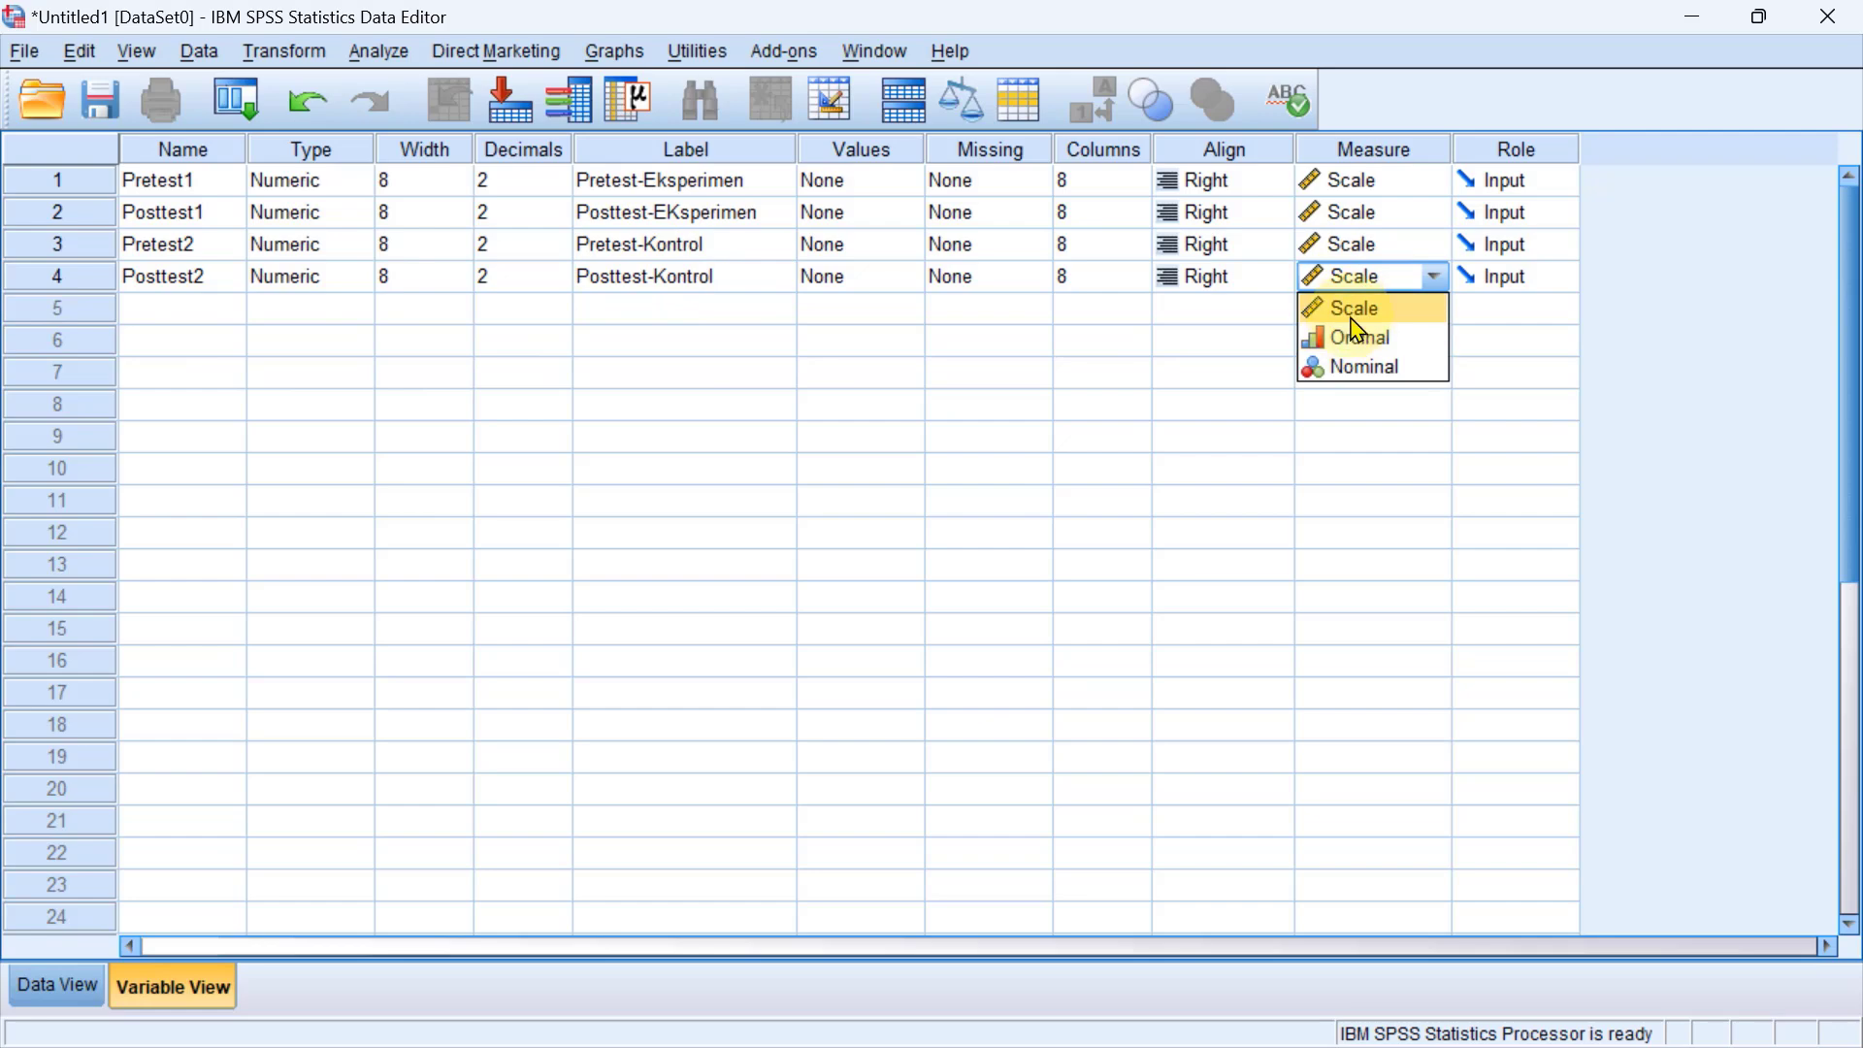
pyautogui.click(1352, 309)
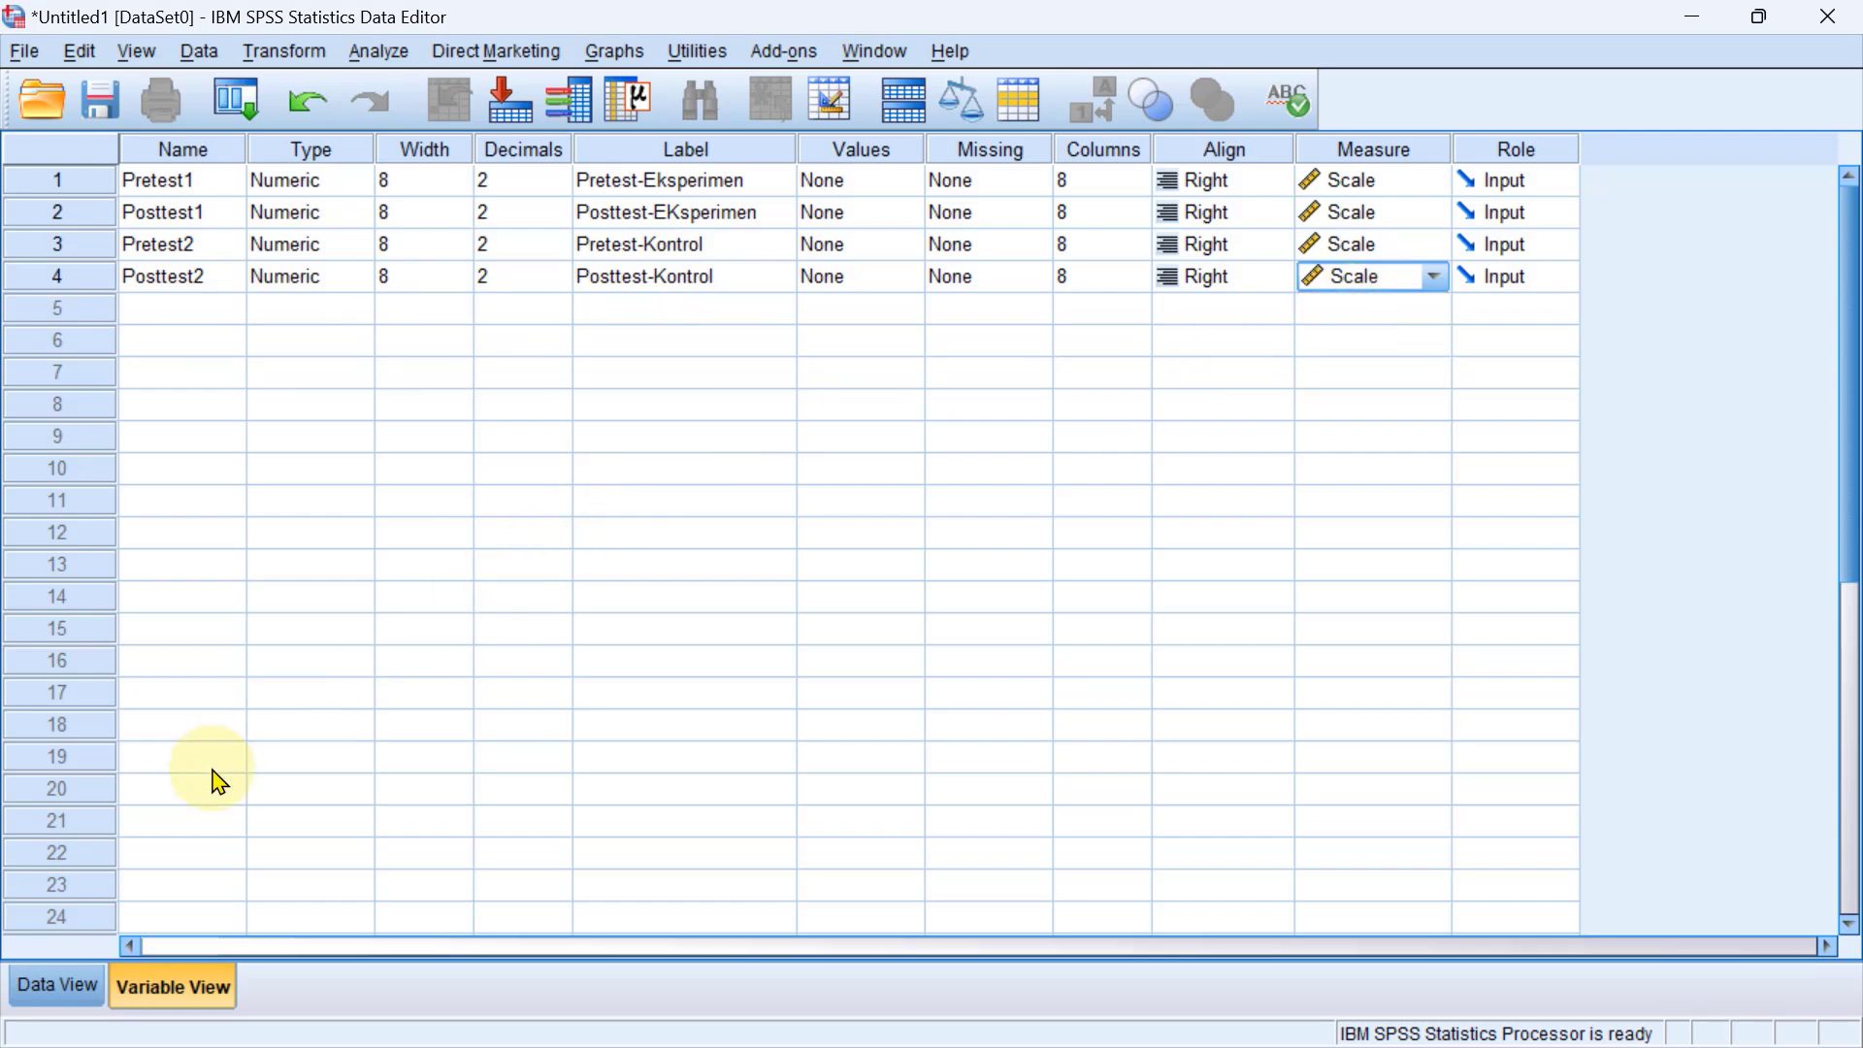
# Show the dataset in Data View and switch to the Excel workbook holding the pretest-posttest control group data.
pyautogui.click(58, 986)
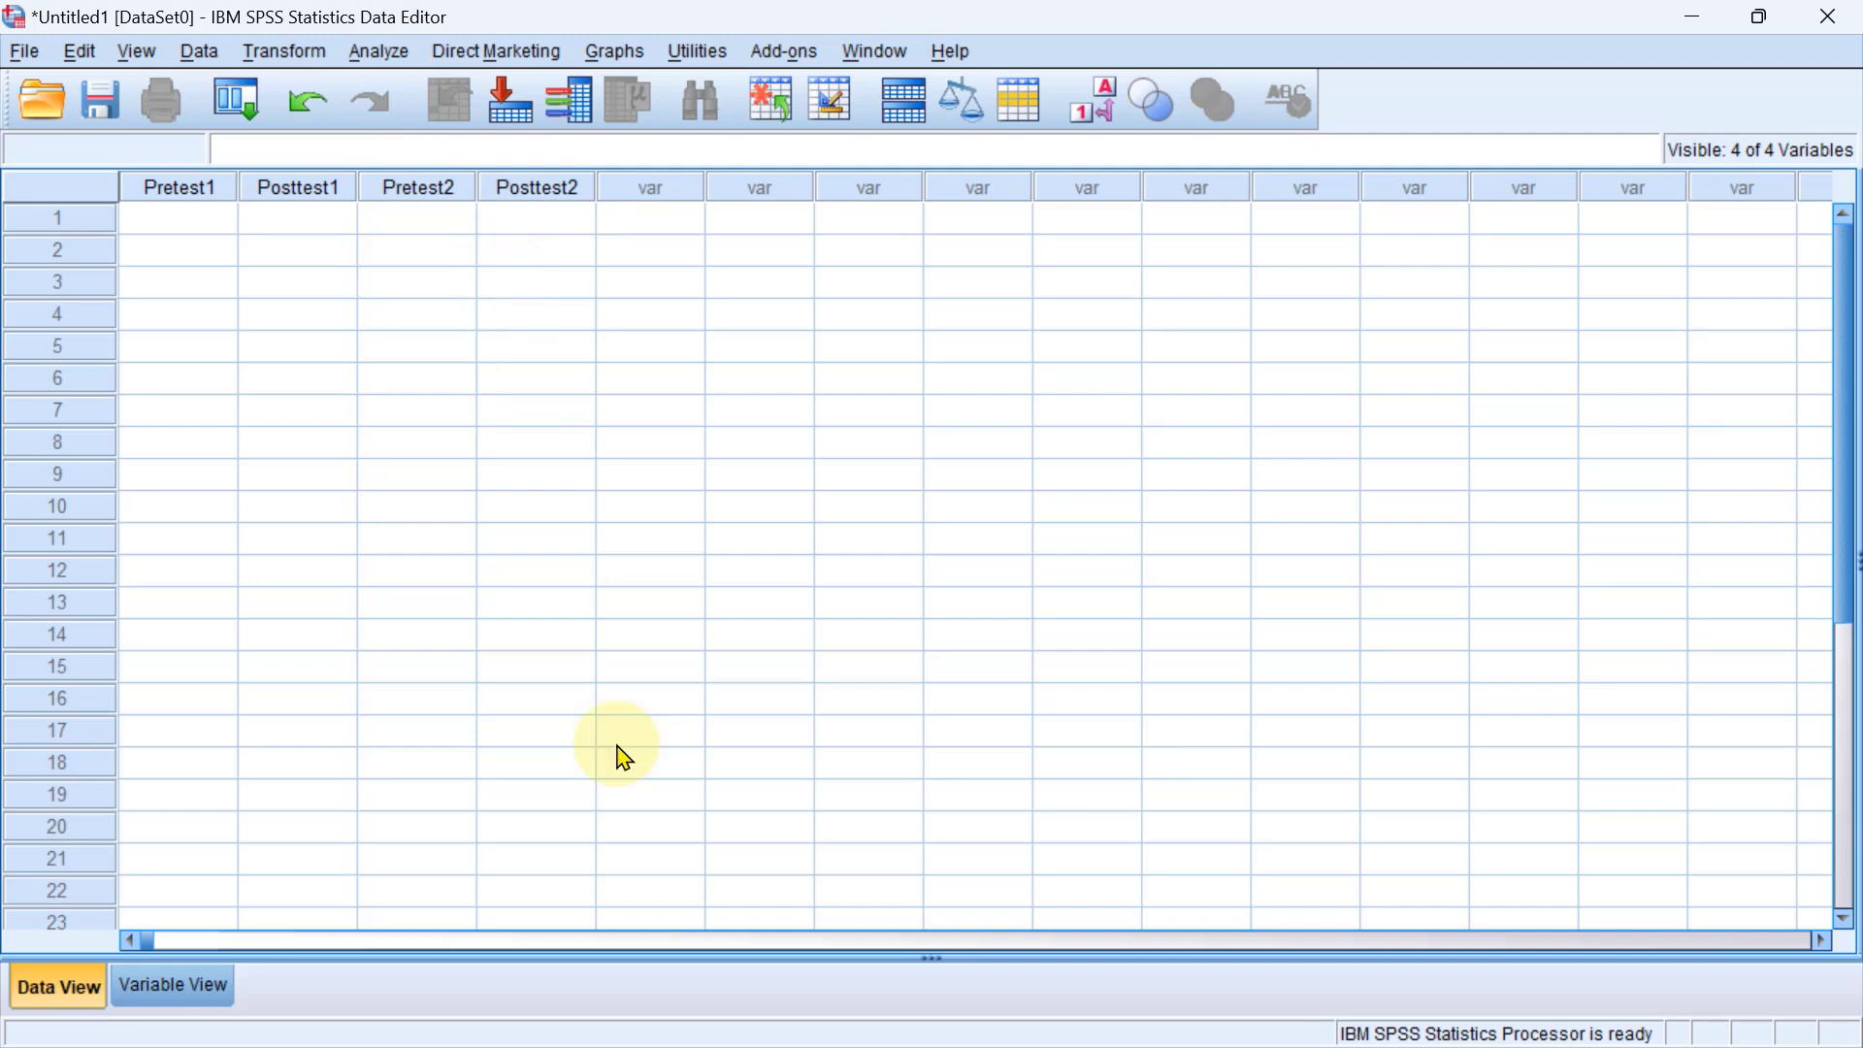
pyautogui.moveTo(686, 1046)
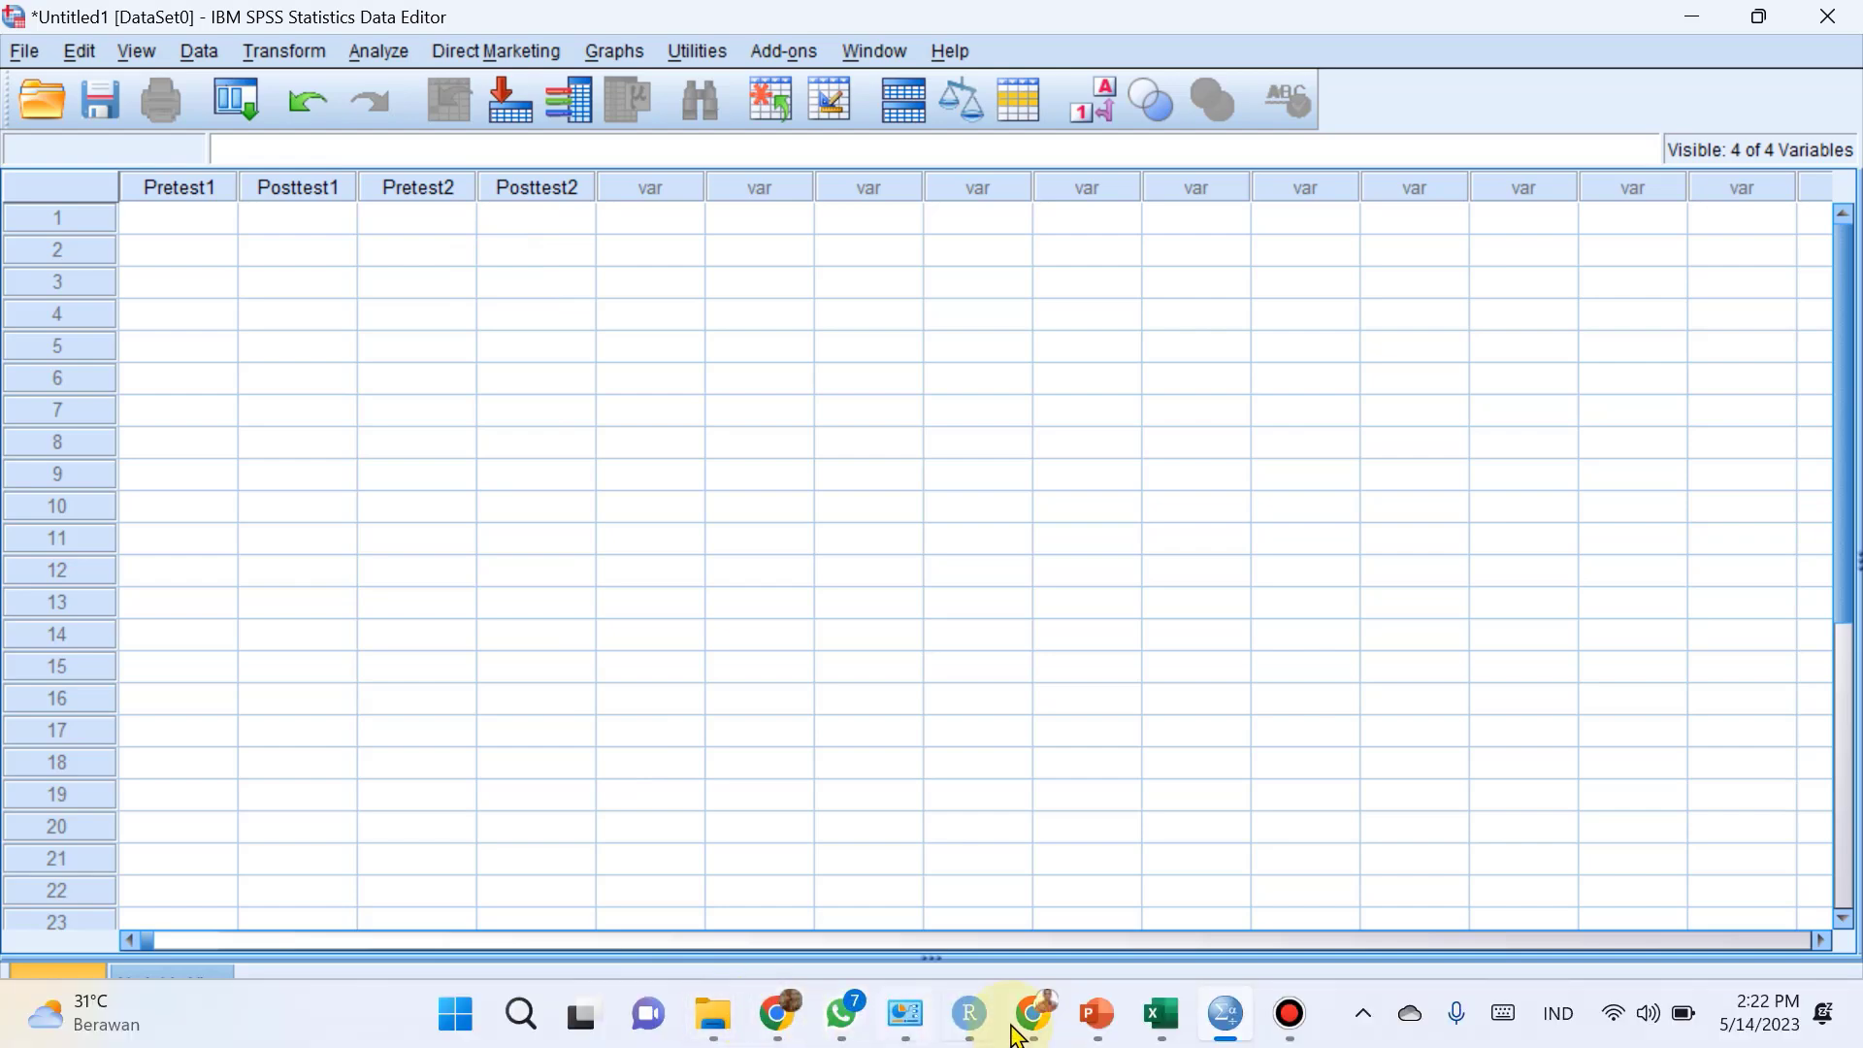
pyautogui.click(1162, 1014)
pyautogui.scroll(-2, 395, 582)
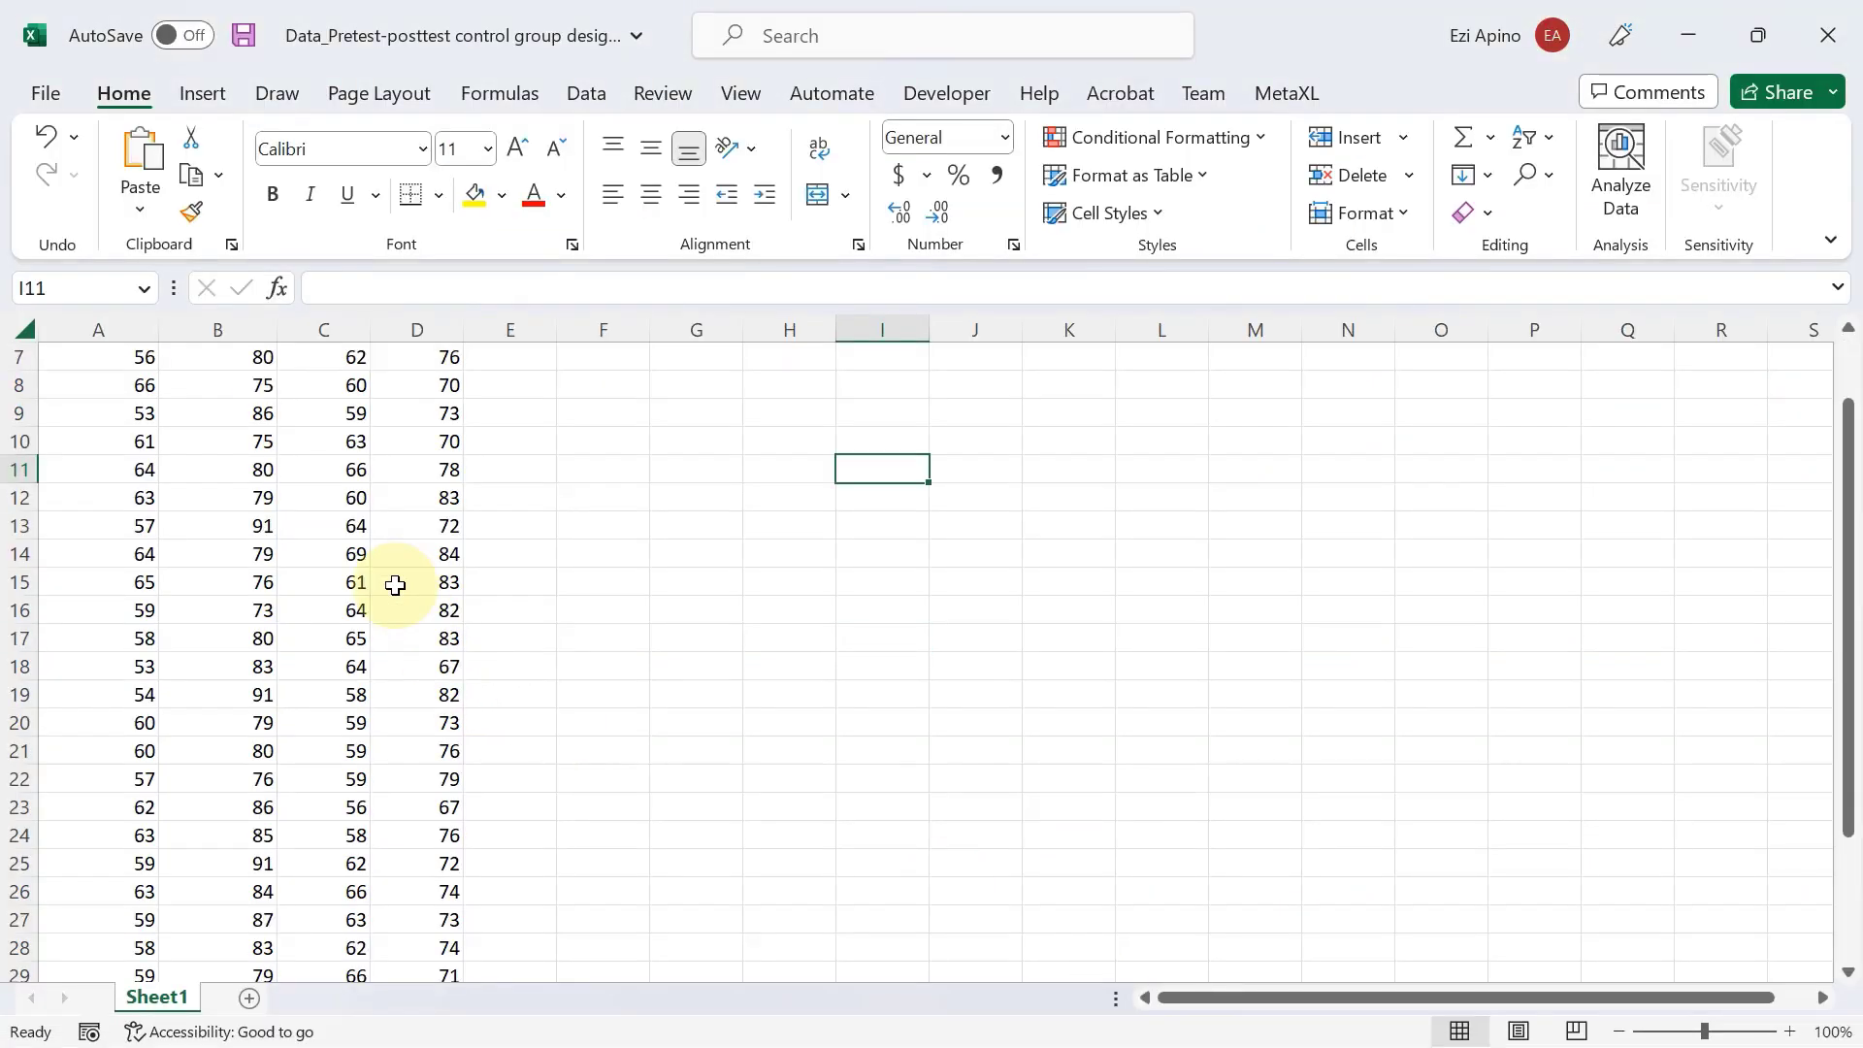
pyautogui.scroll(2, 395, 586)
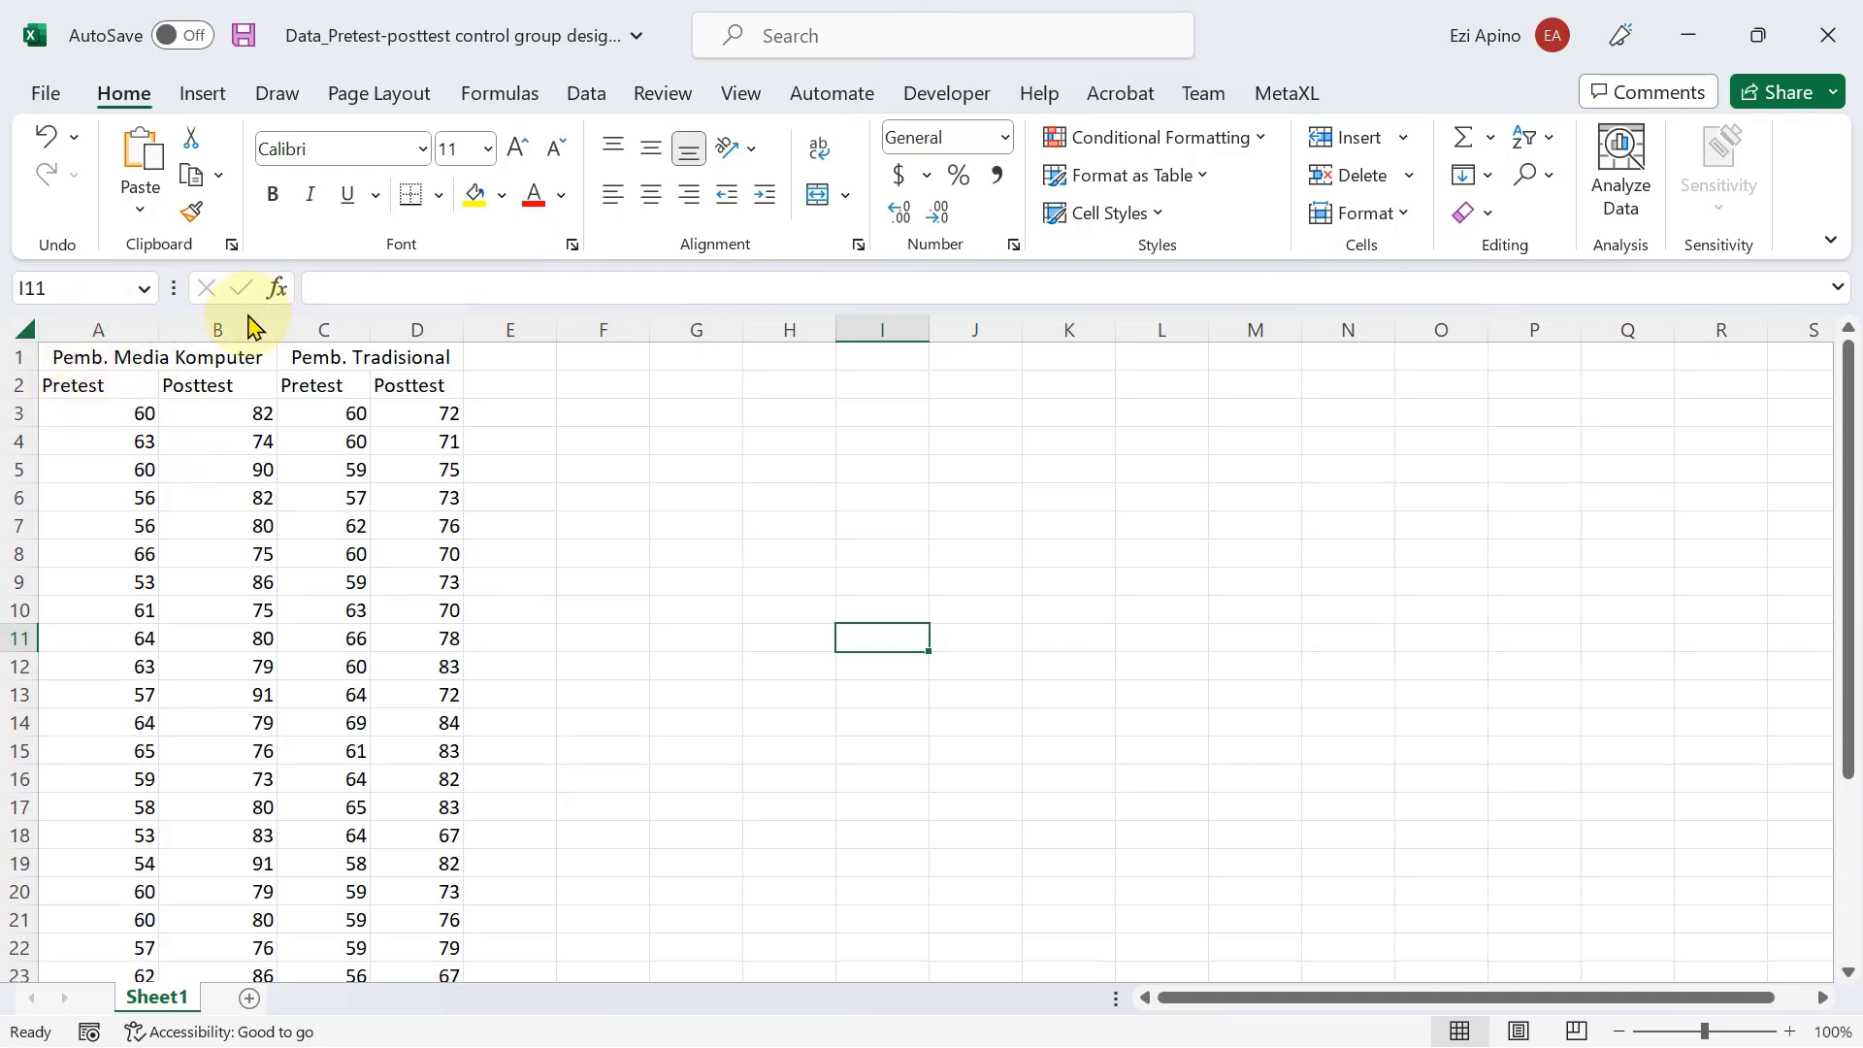
# Examine the pretest and posttest score columns of the Pemb. Media Komputer and Pemb. Tradisional groups.
pyautogui.click(97, 415)
pyautogui.scroll(-4, 117, 470)
pyautogui.scroll(4, 141, 815)
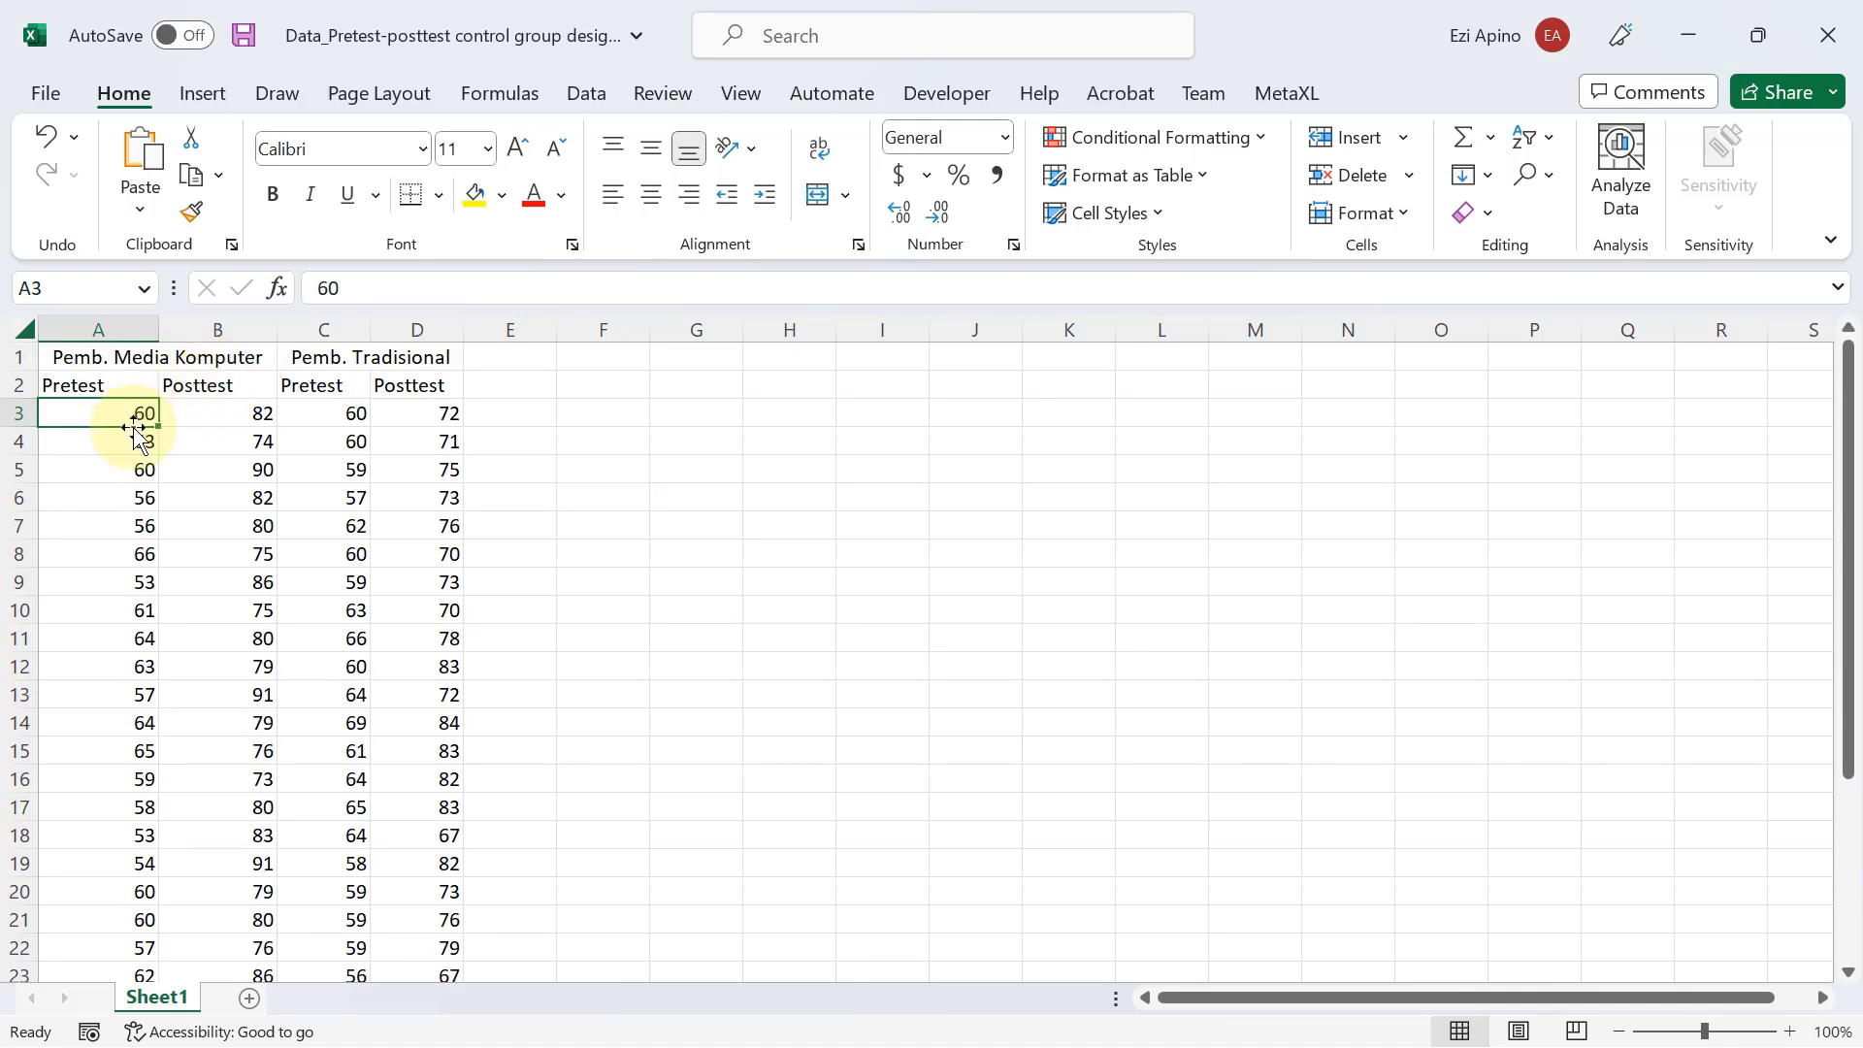
pyautogui.moveTo(136, 432); pyautogui.dragTo(136, 668)
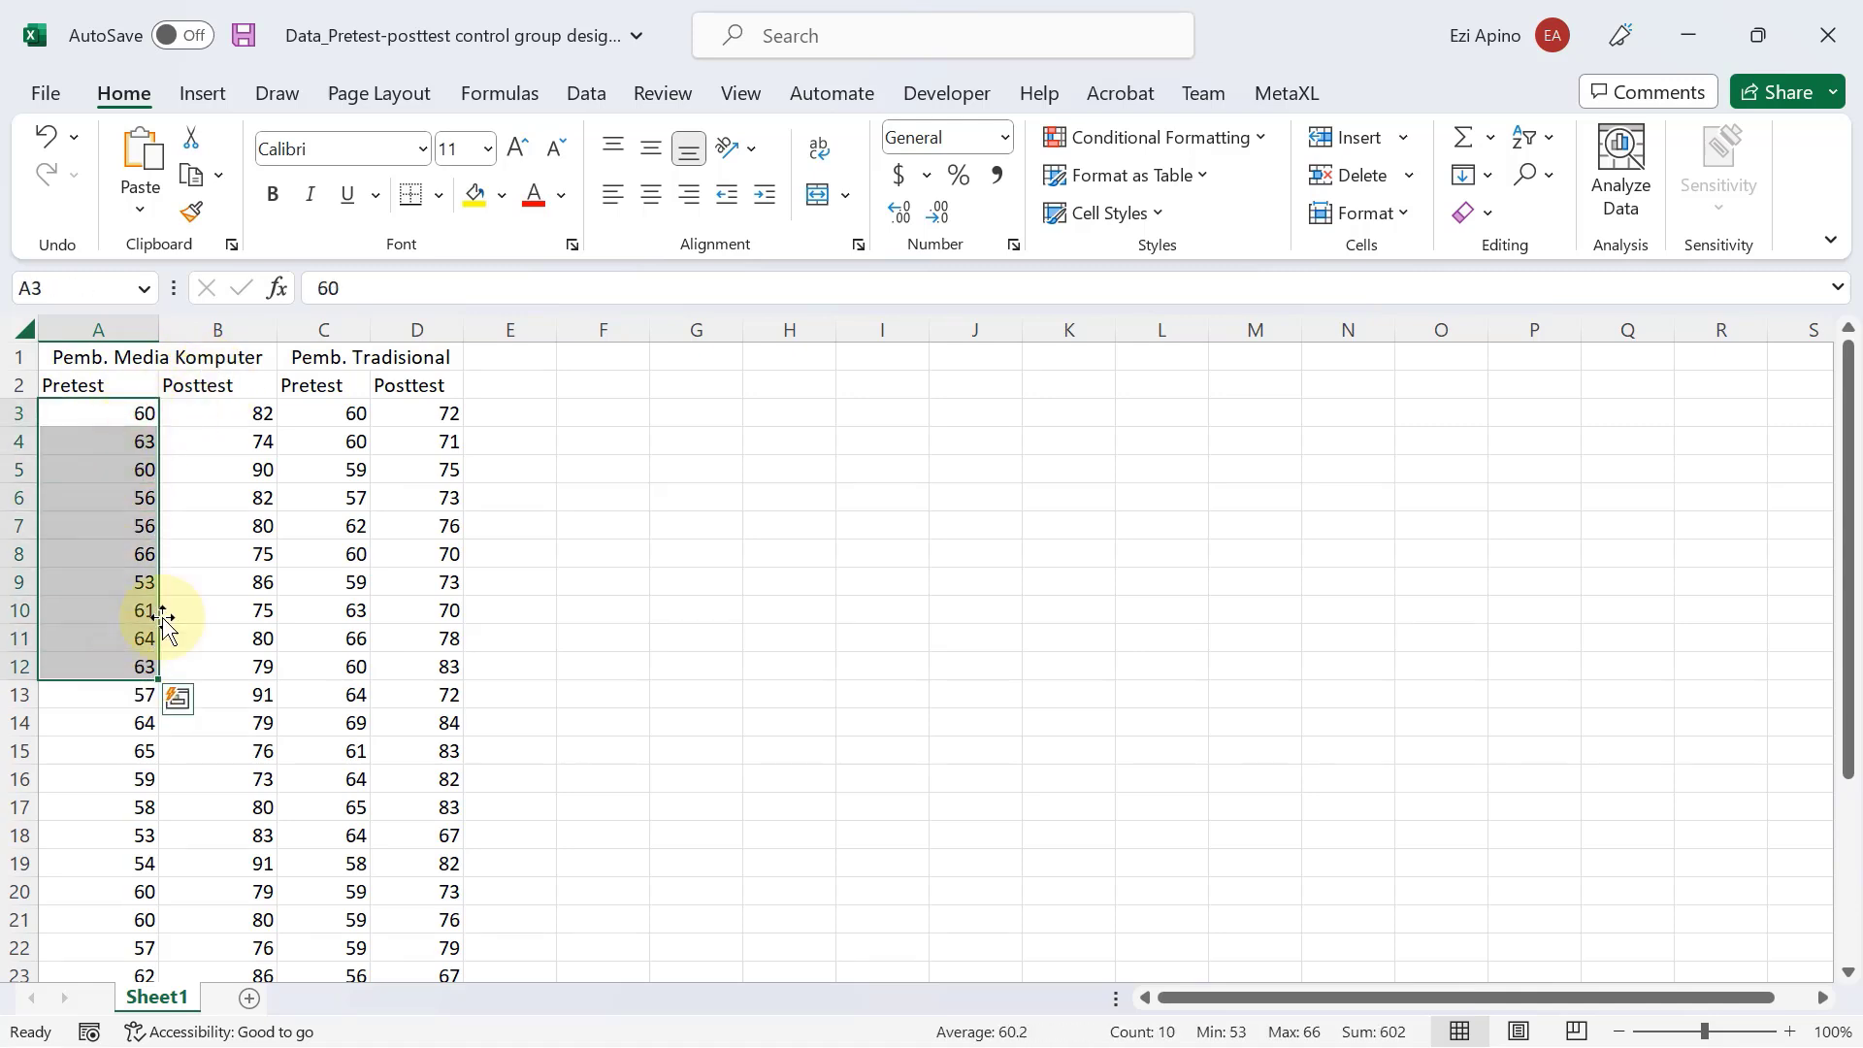
pyautogui.click(224, 527)
pyautogui.moveTo(233, 414); pyautogui.dragTo(208, 660)
pyautogui.click(379, 551)
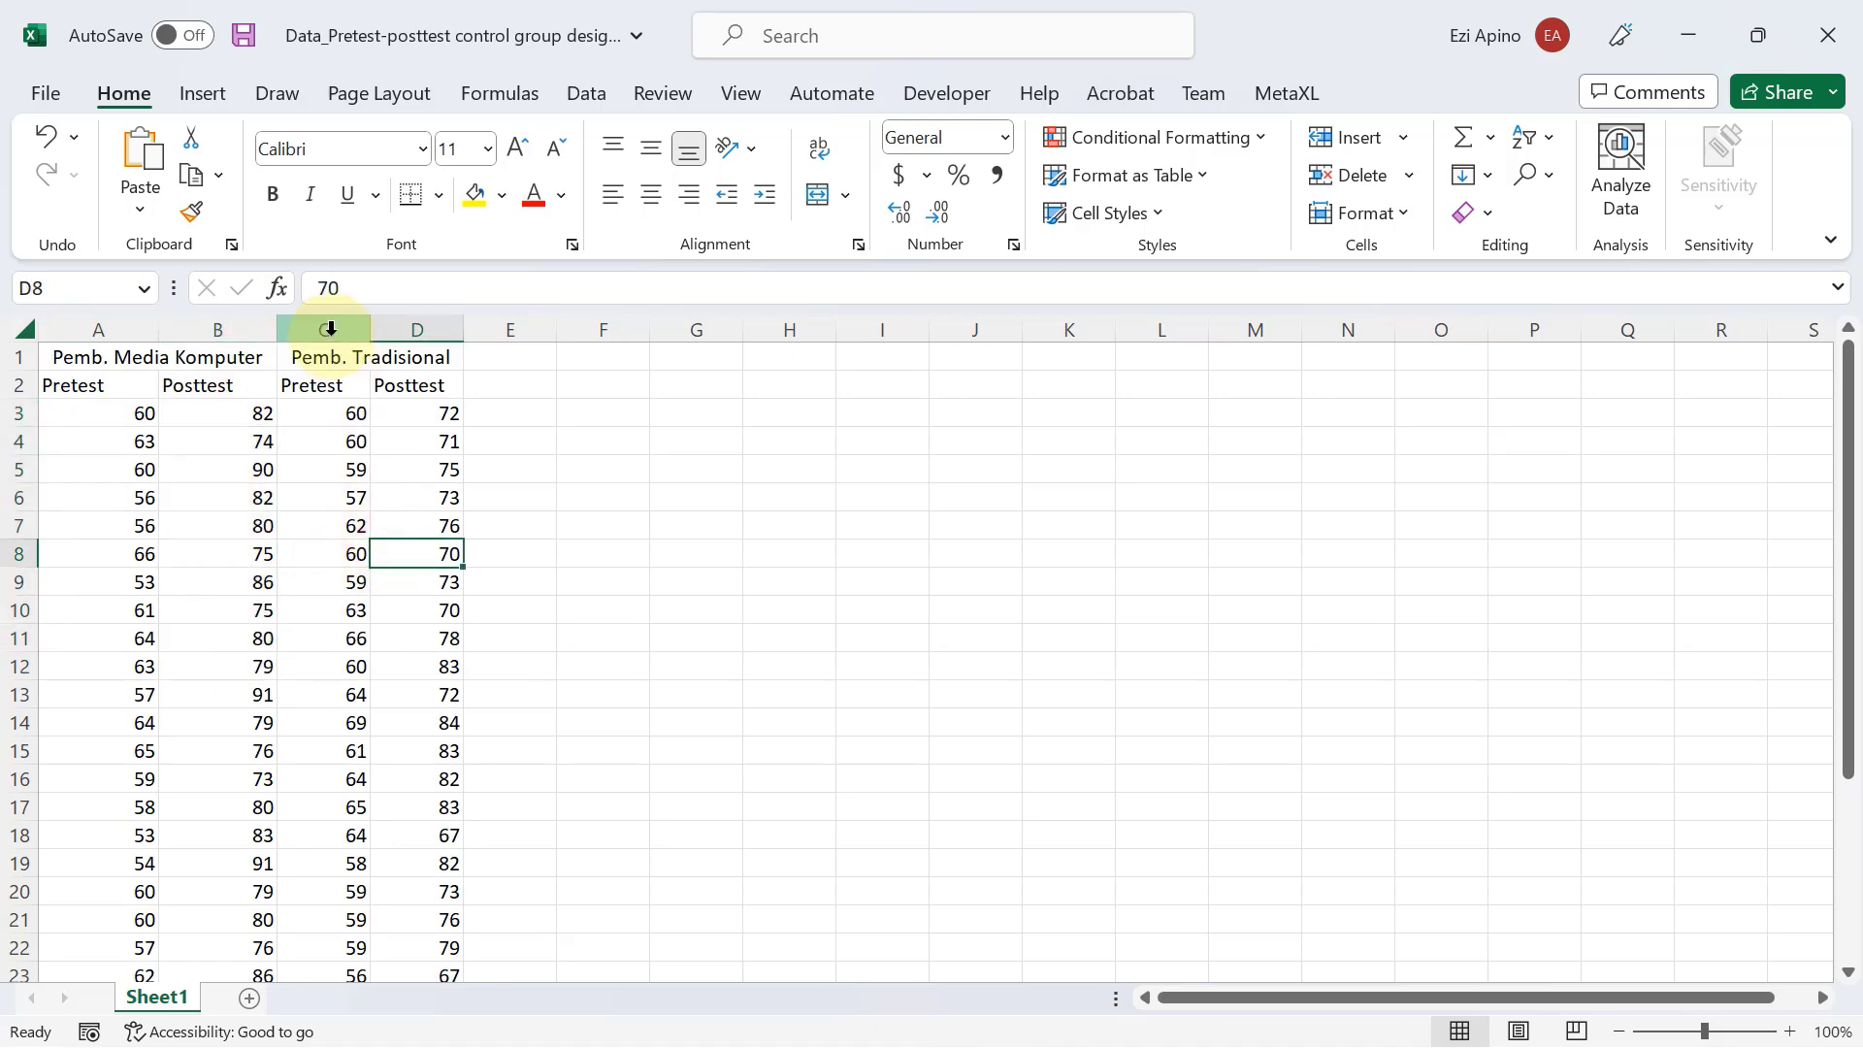
pyautogui.click(358, 467)
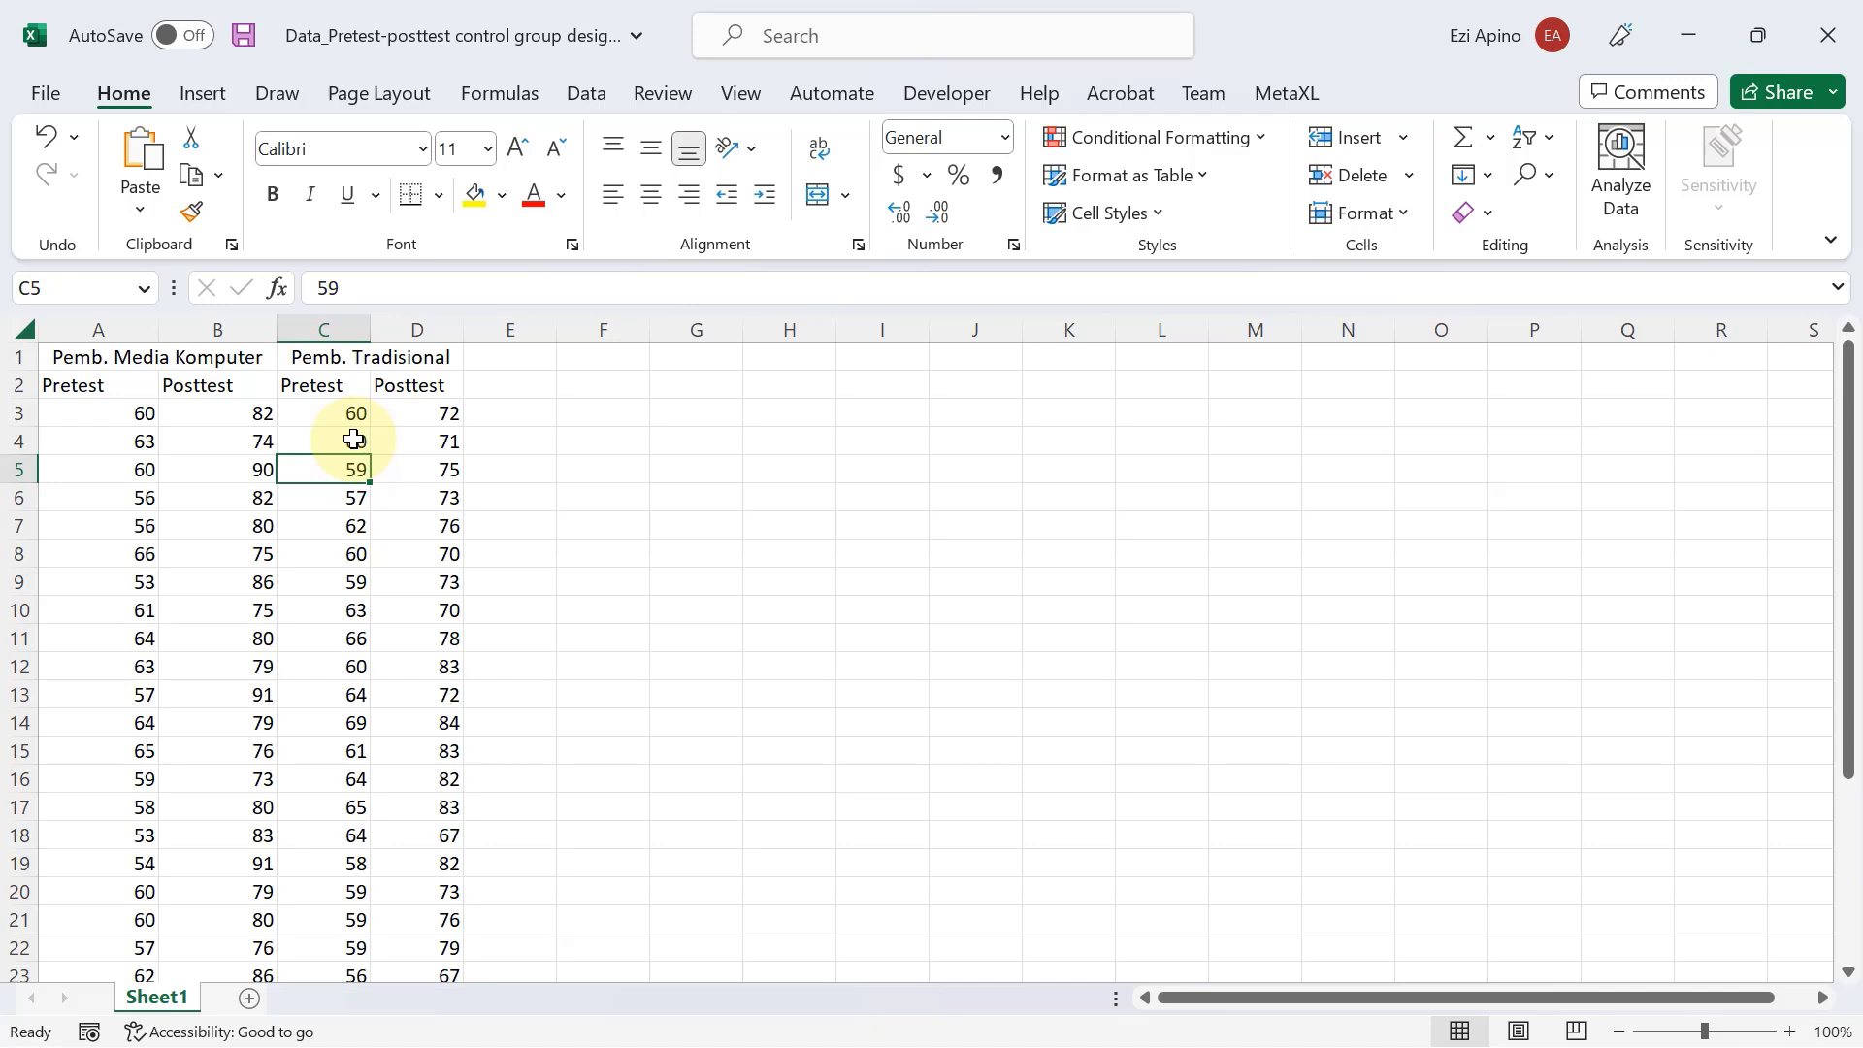
# Examine the Pretest and Posttest scores under the Pemb. Tradisional heading.
pyautogui.moveTo(351, 414); pyautogui.dragTo(345, 621)
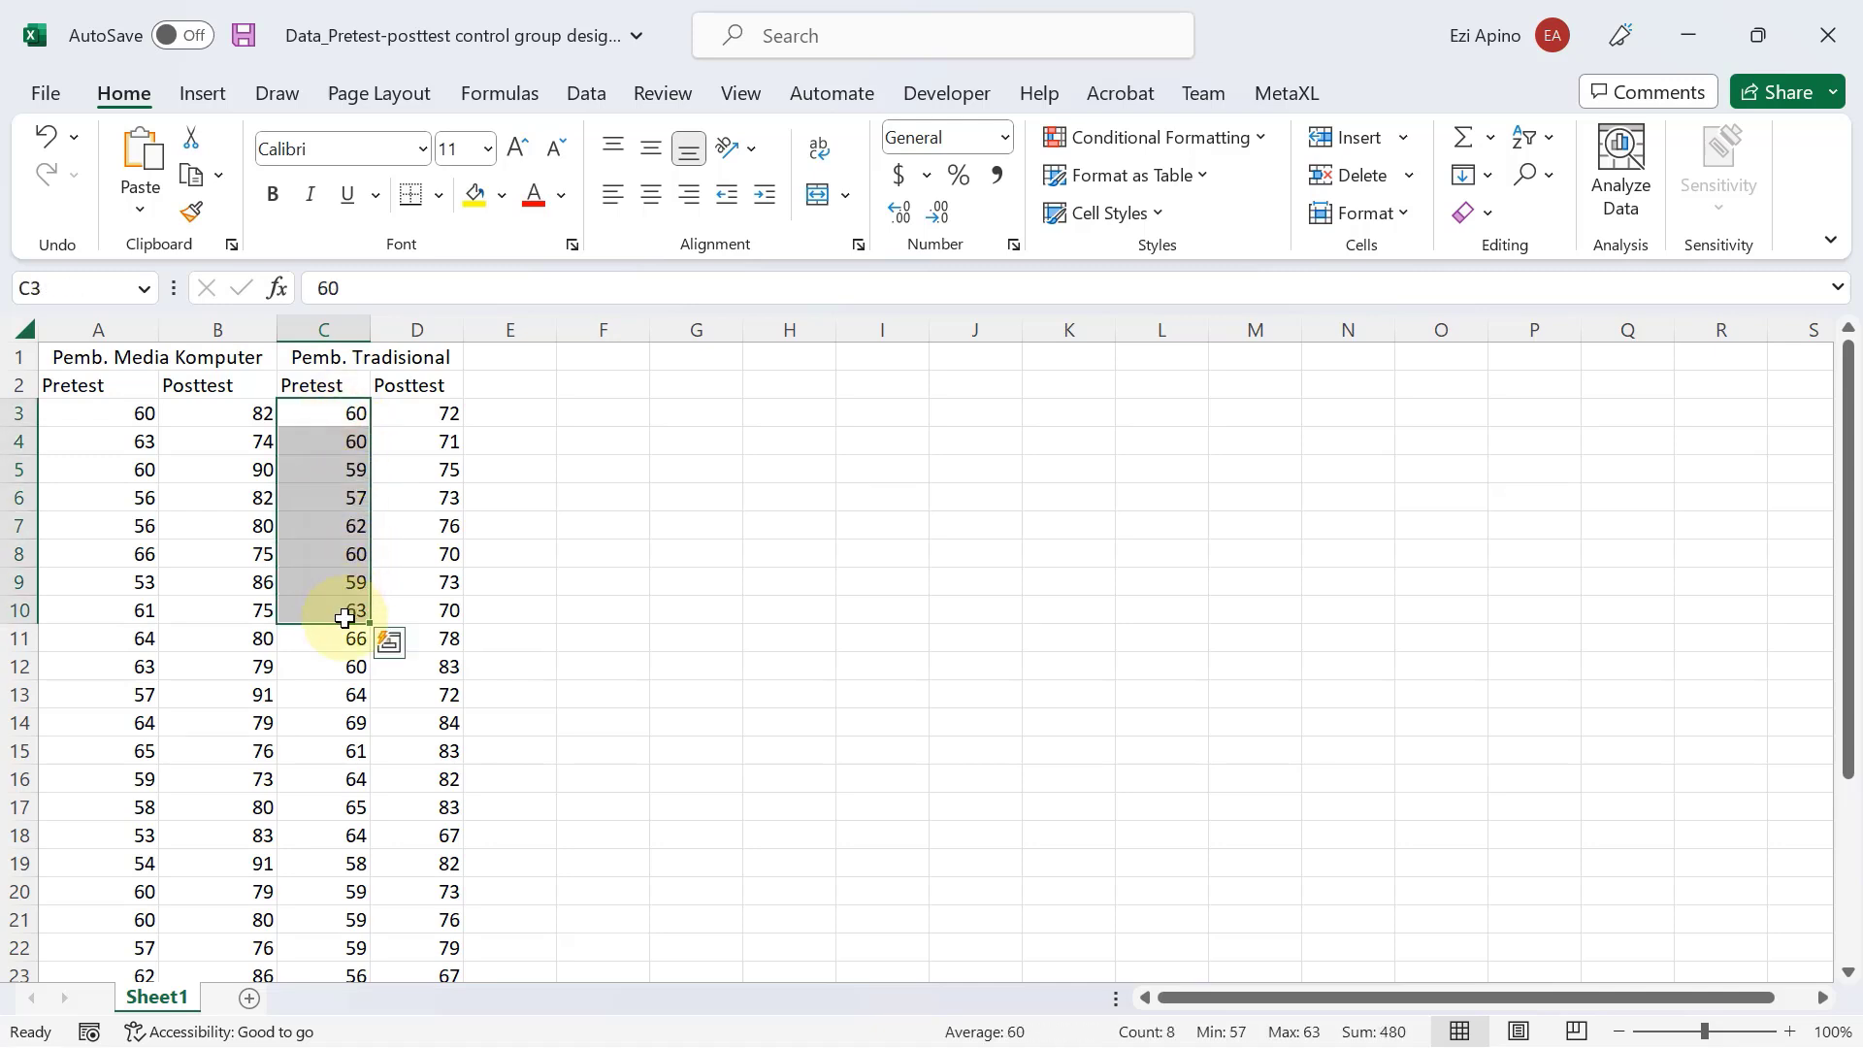
pyautogui.moveTo(423, 413); pyautogui.dragTo(417, 637)
pyautogui.click(529, 621)
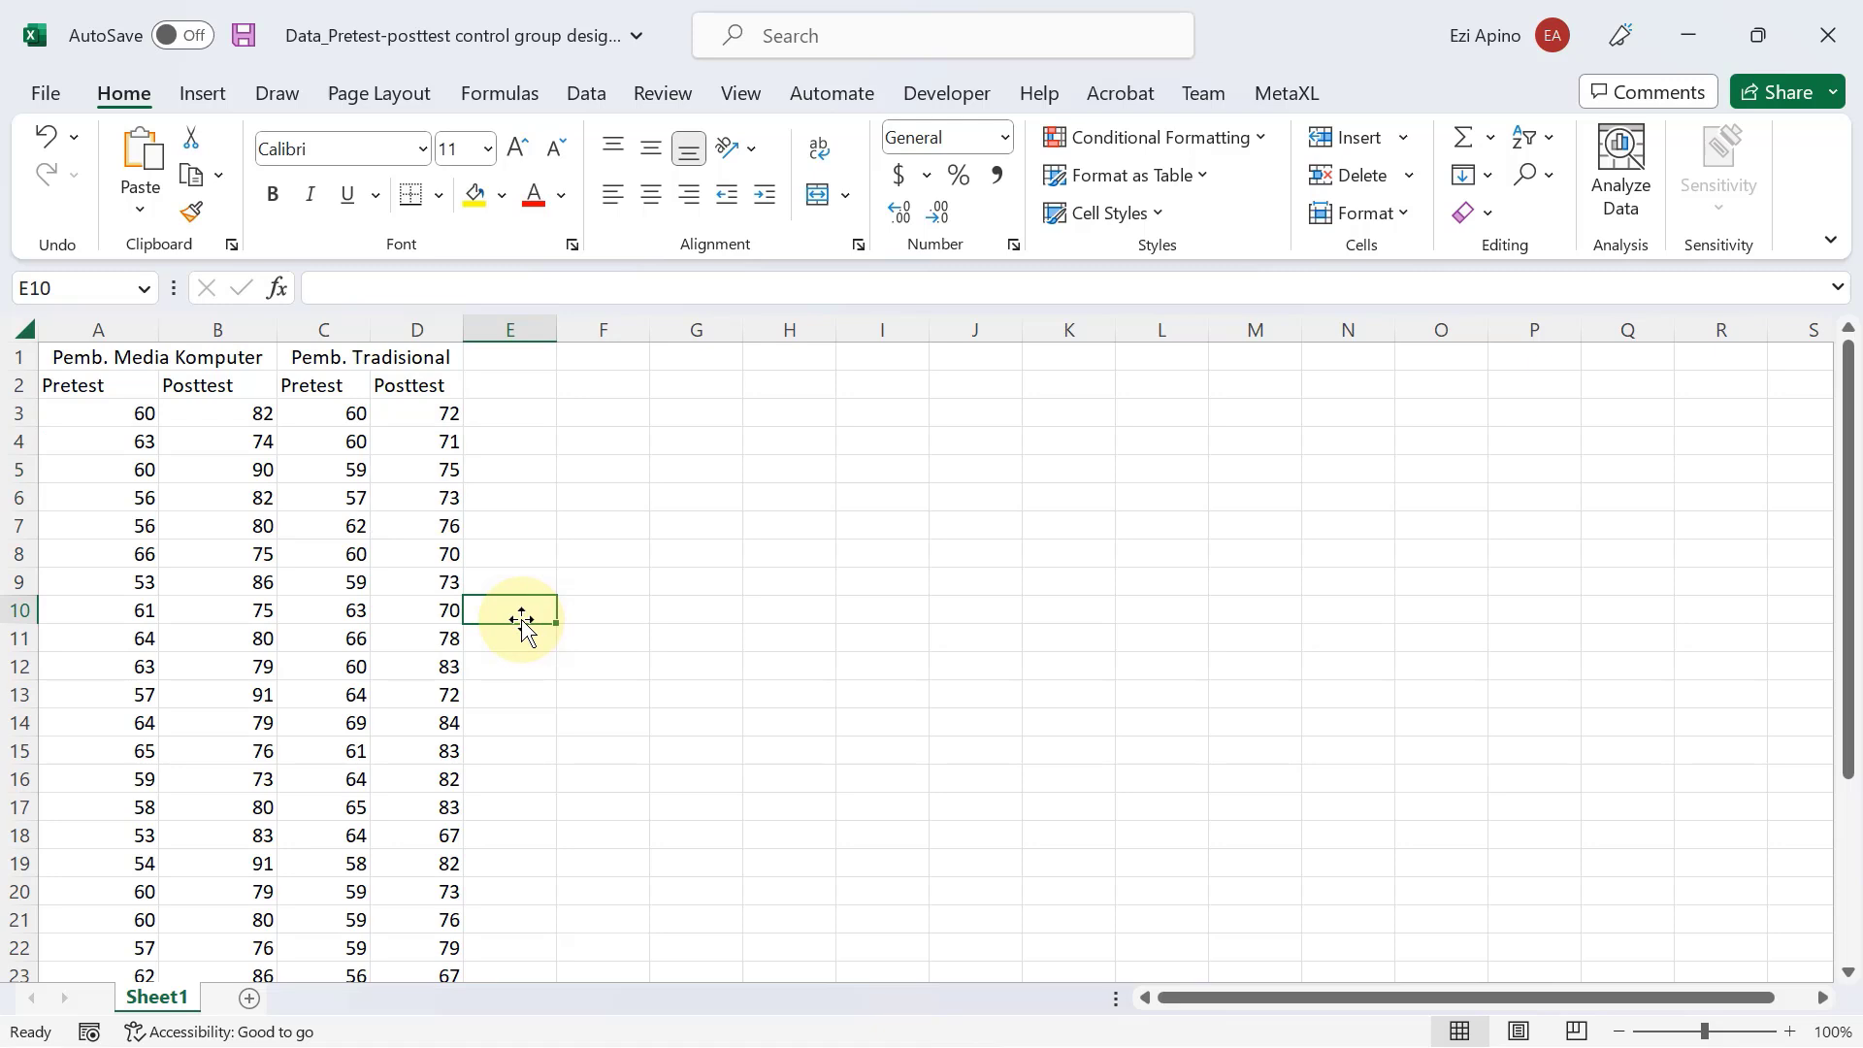
# Copy all pretest and posttest scores of both groups, cells A3:D32, without the header rows.
pyautogui.click(90, 421)
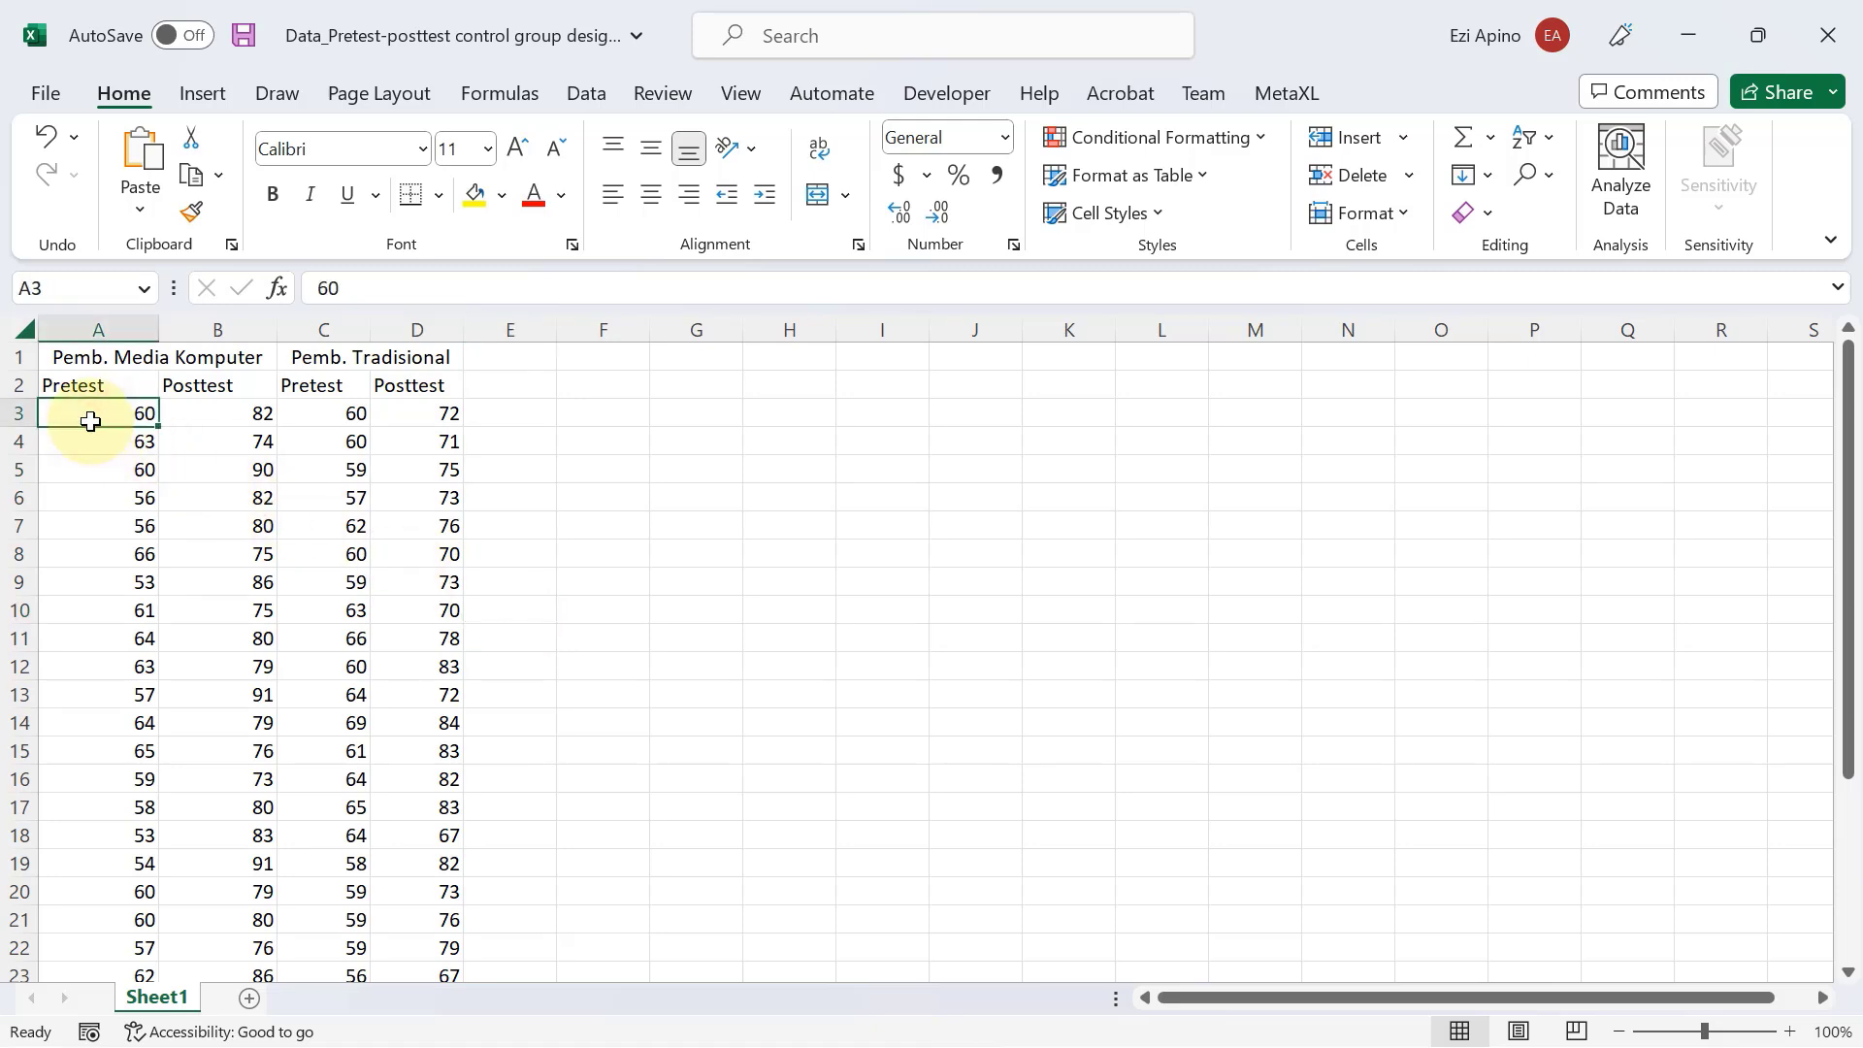
pyautogui.hotkey('shift', 'Right')
pyautogui.hotkey('shift', 'Right')
pyautogui.hotkey('shift', 'Right')
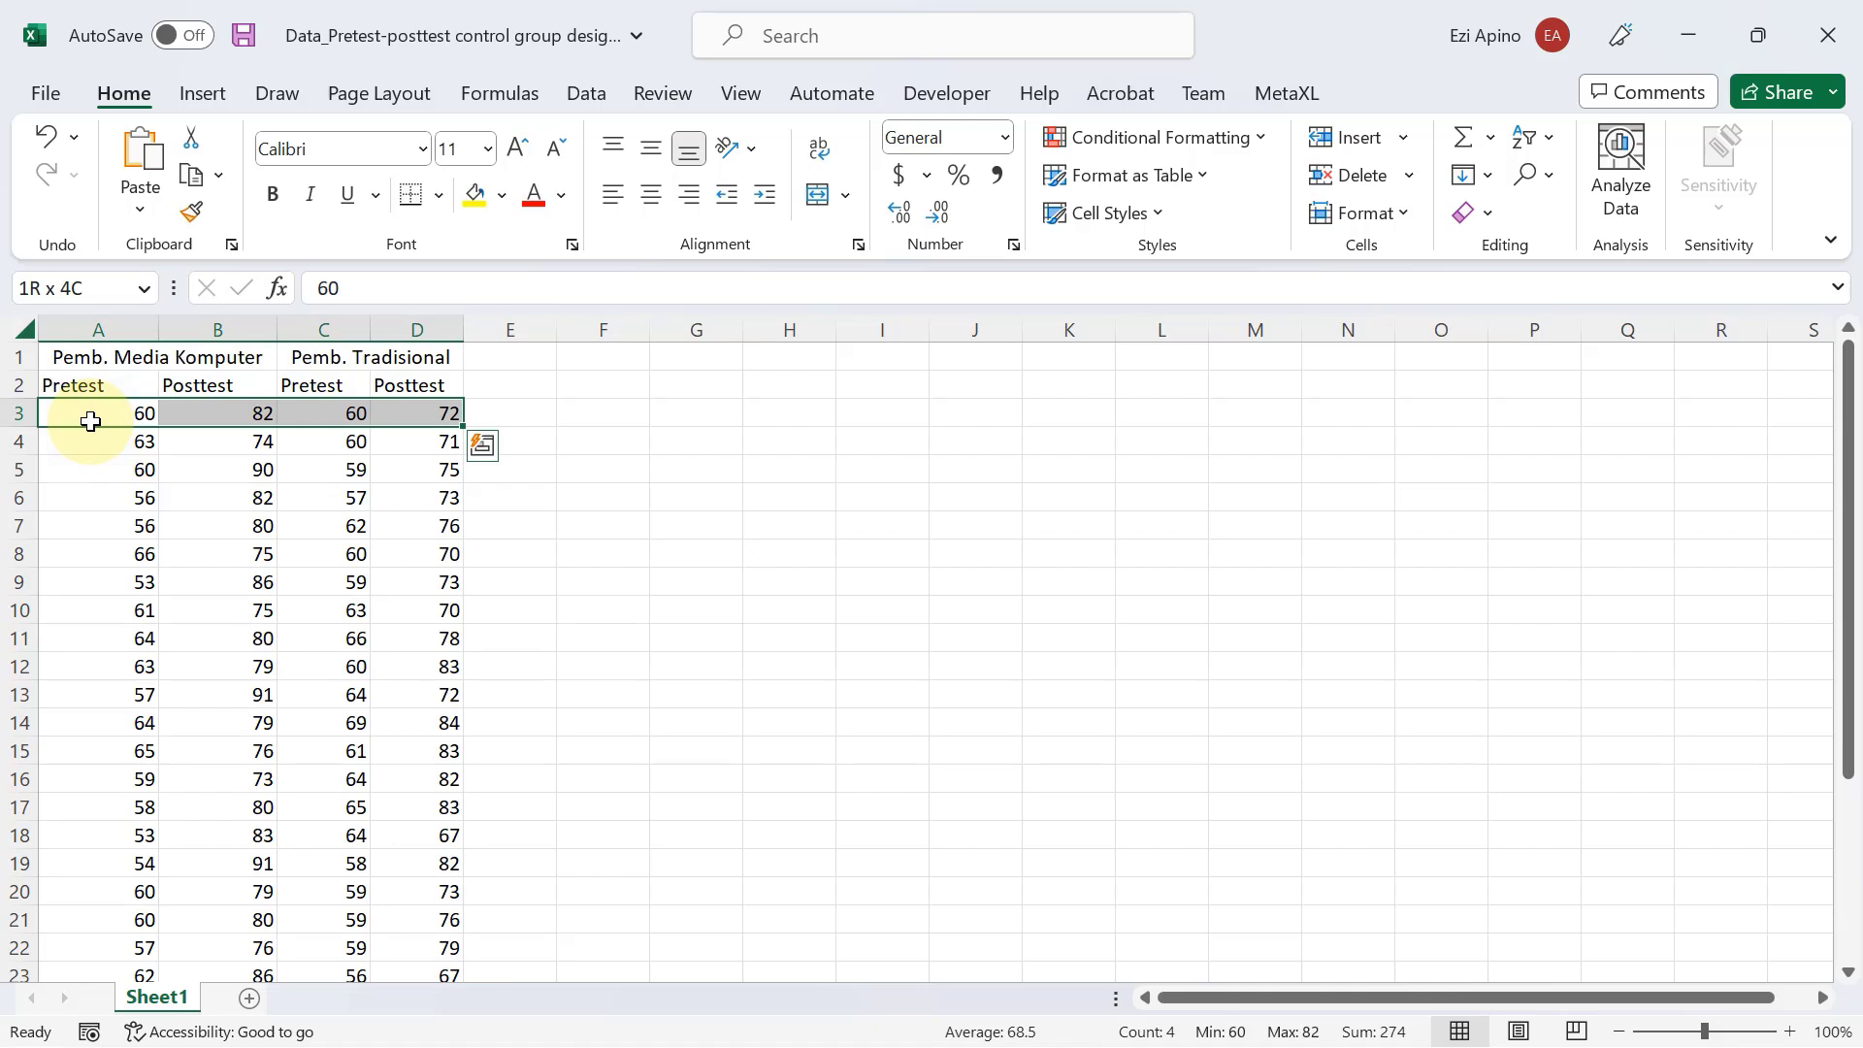
pyautogui.hotkey('ctrl', 'shift', 'Down')
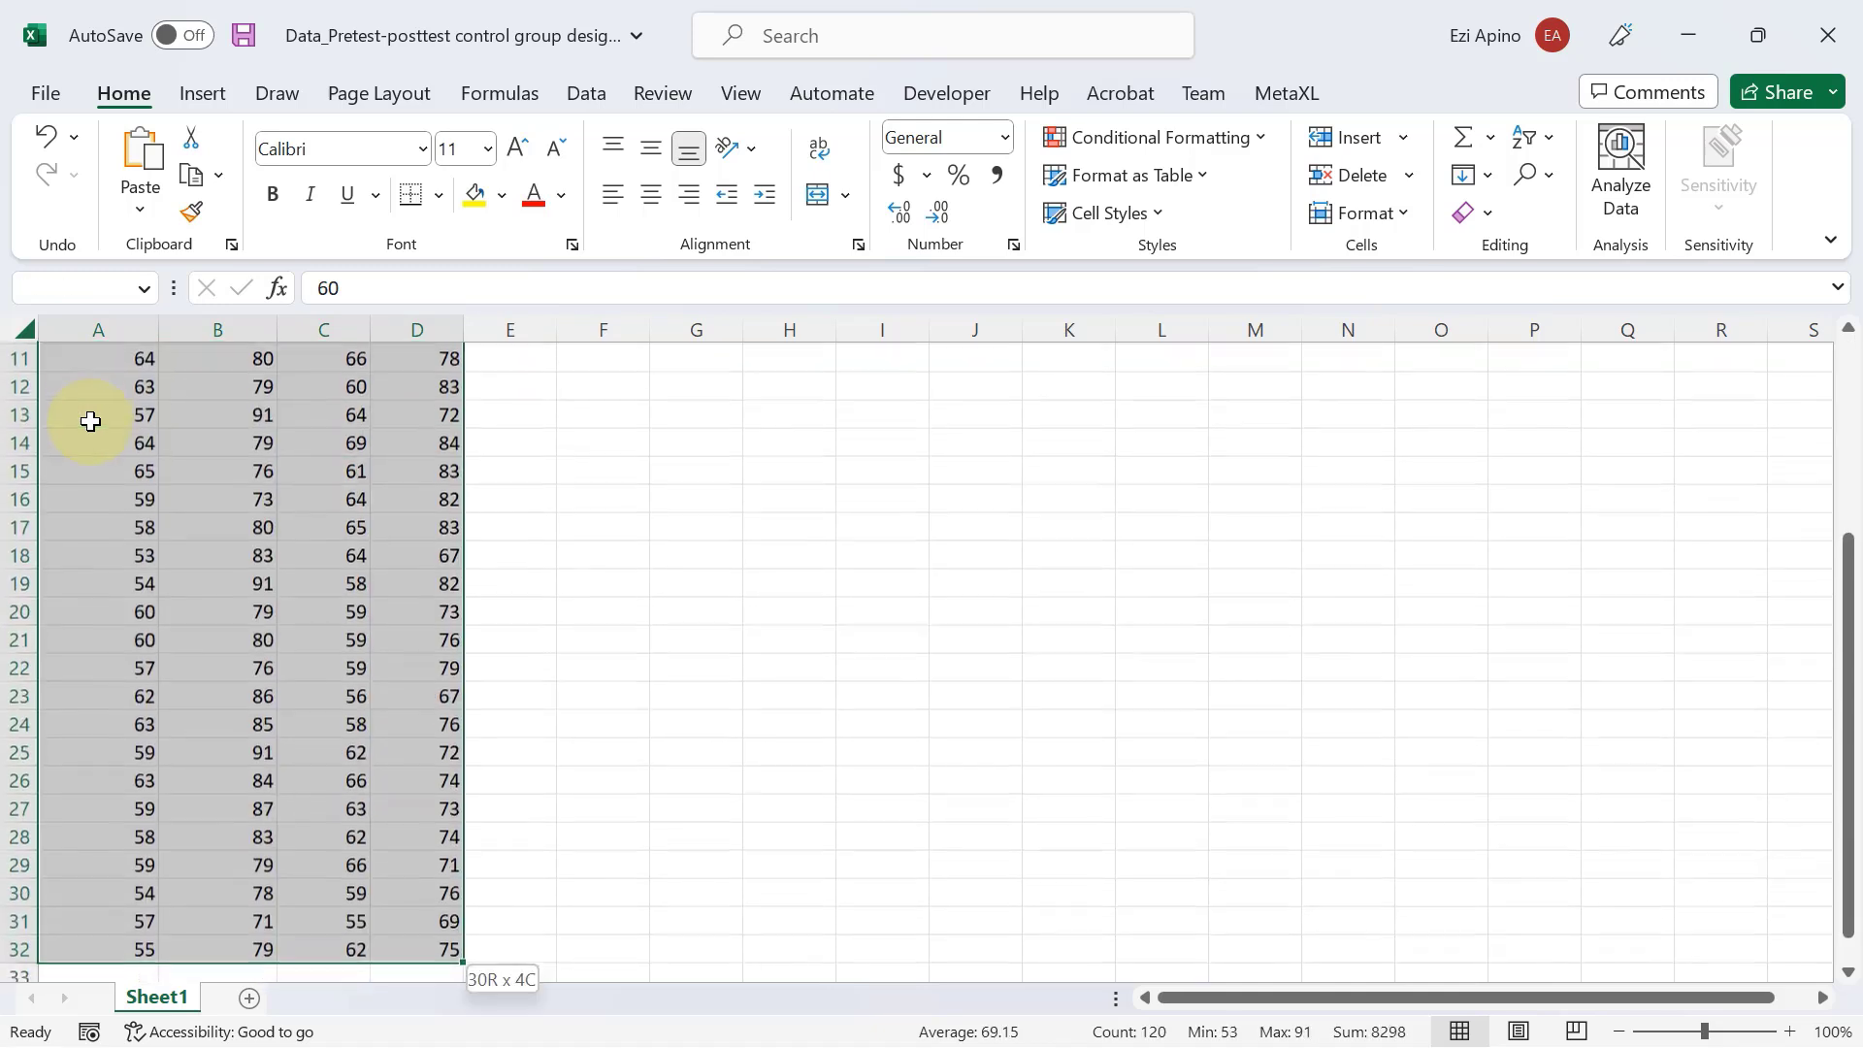
pyautogui.scroll(-1, 249, 612)
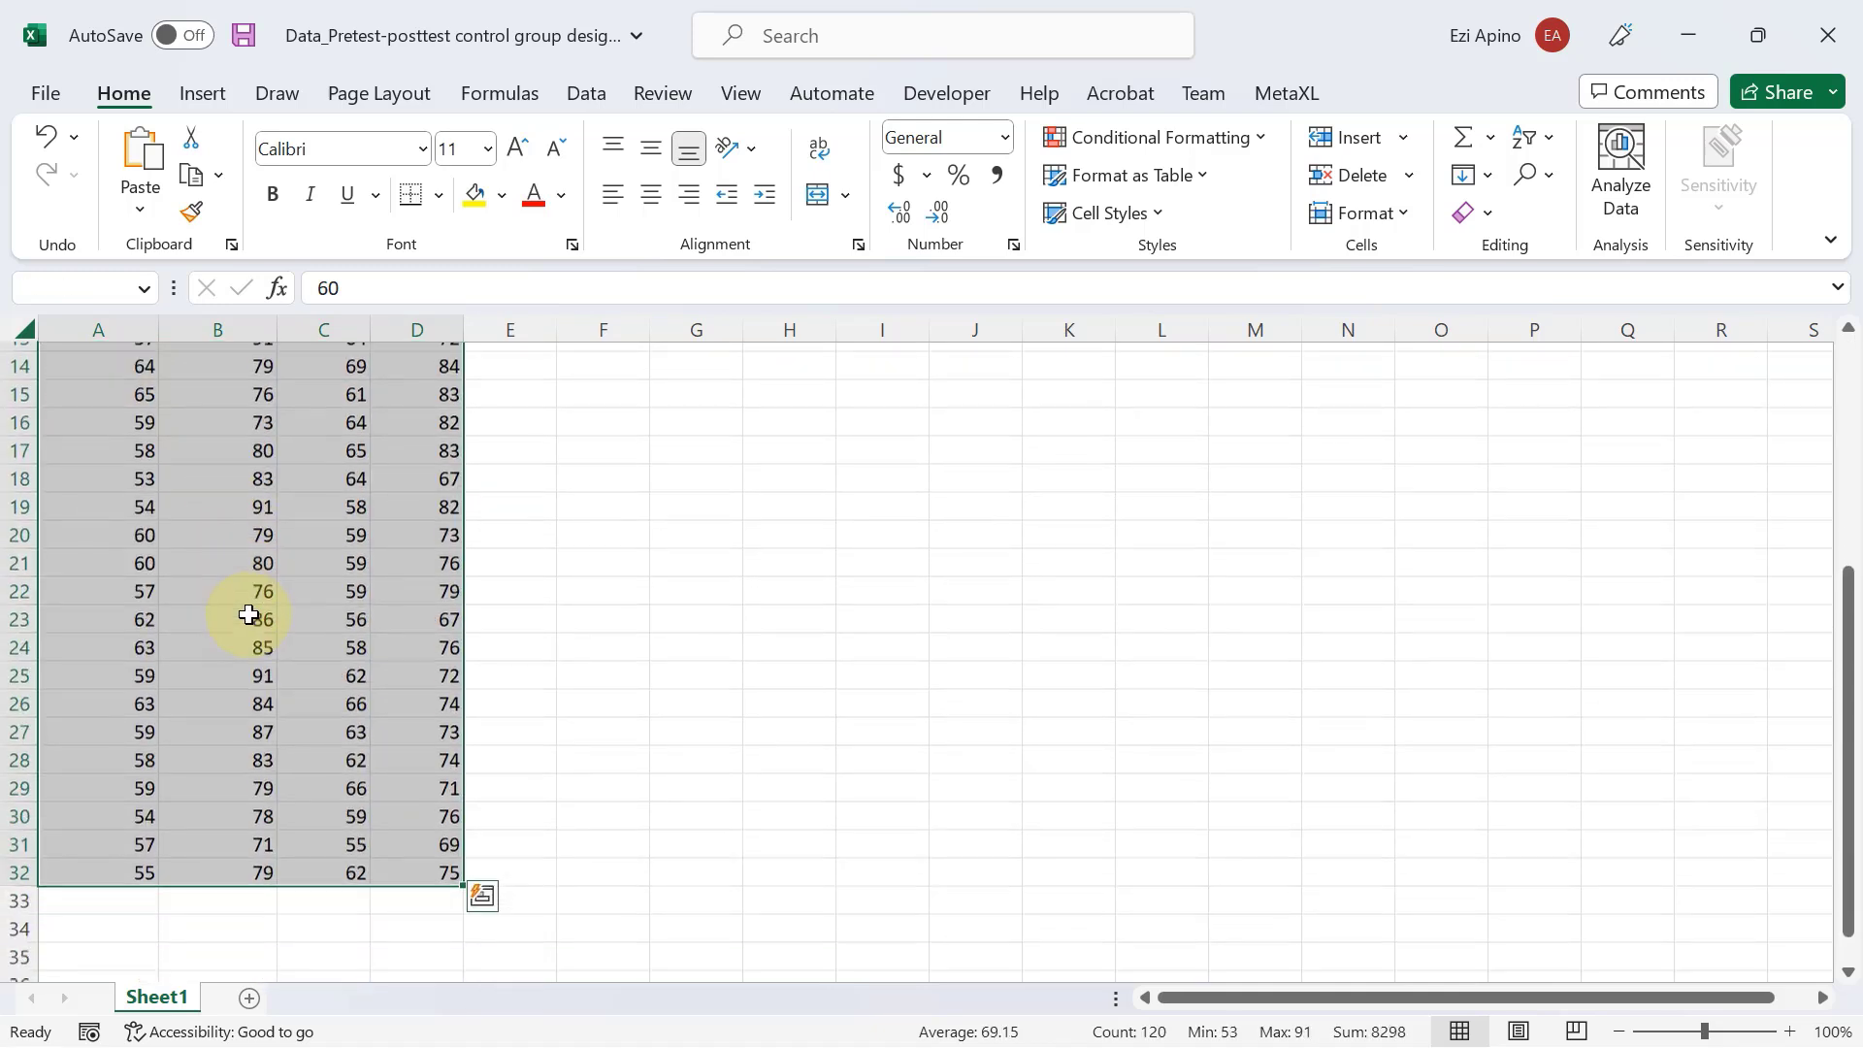
pyautogui.scroll(5, 249, 613)
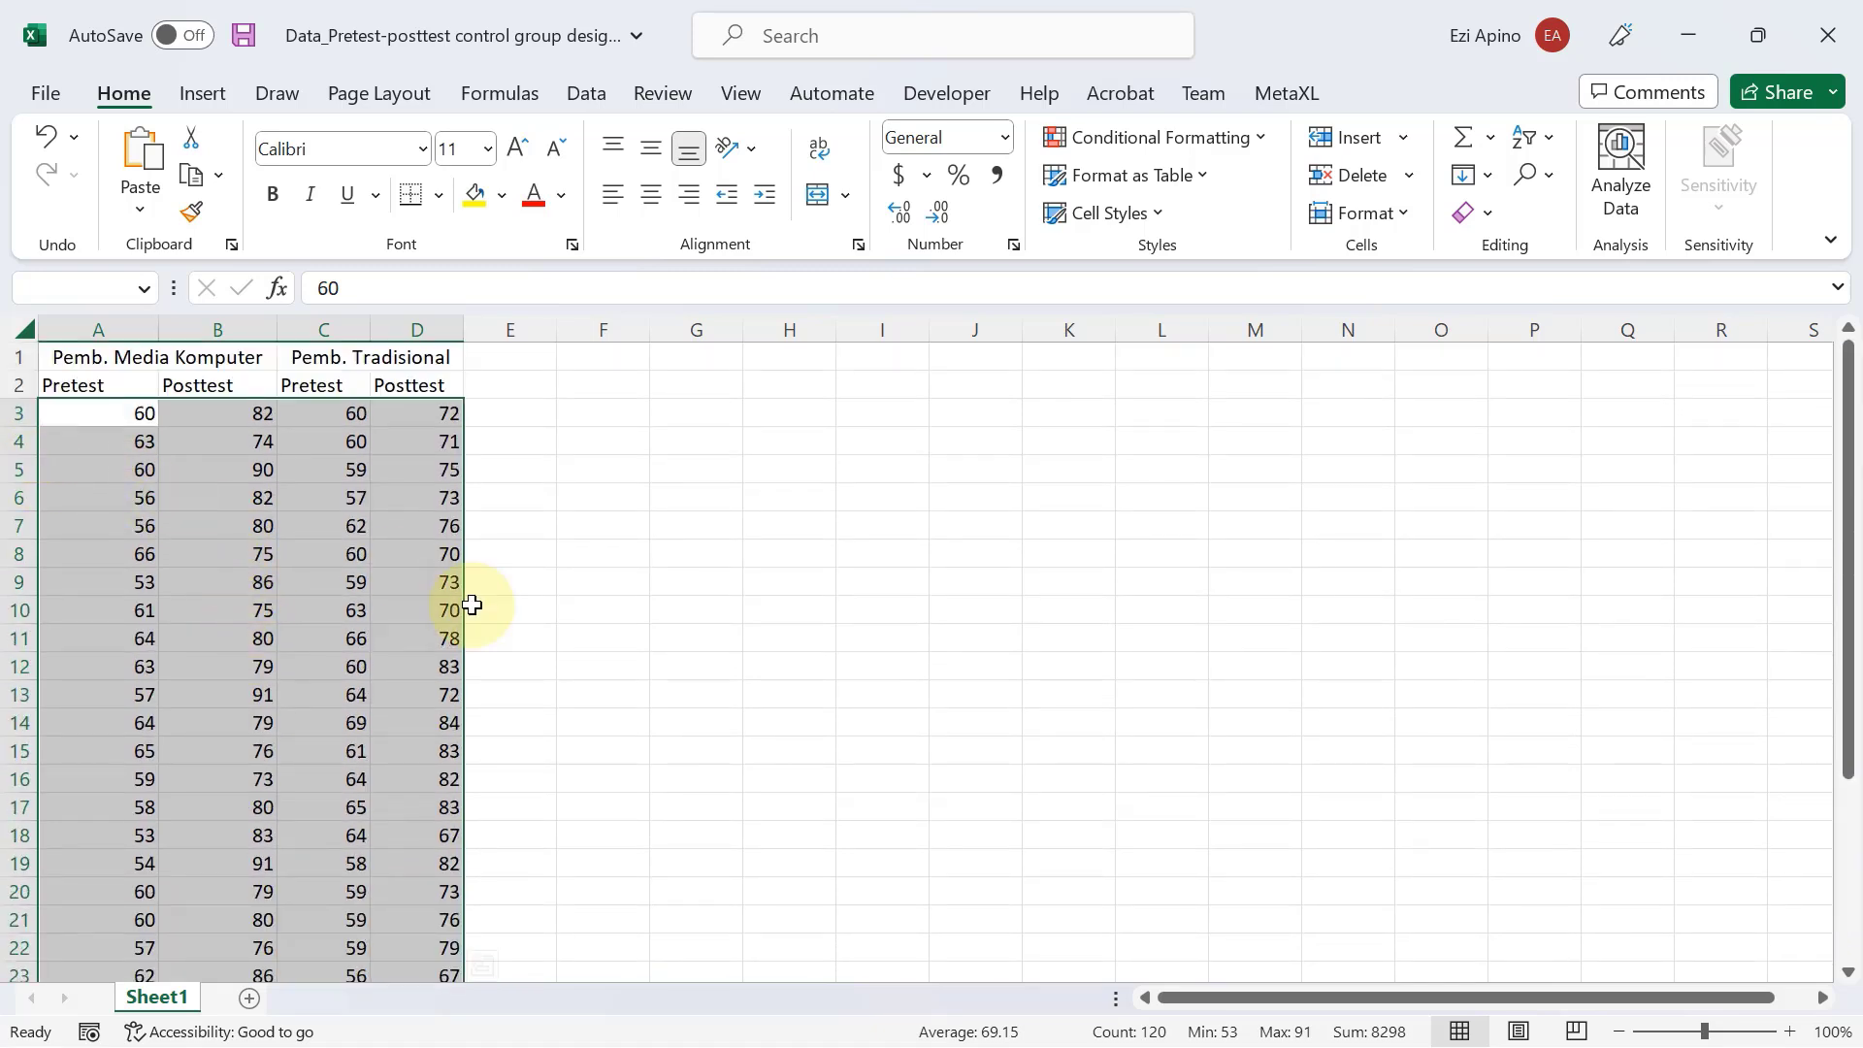
pyautogui.hotkey('ctrl', 'c')
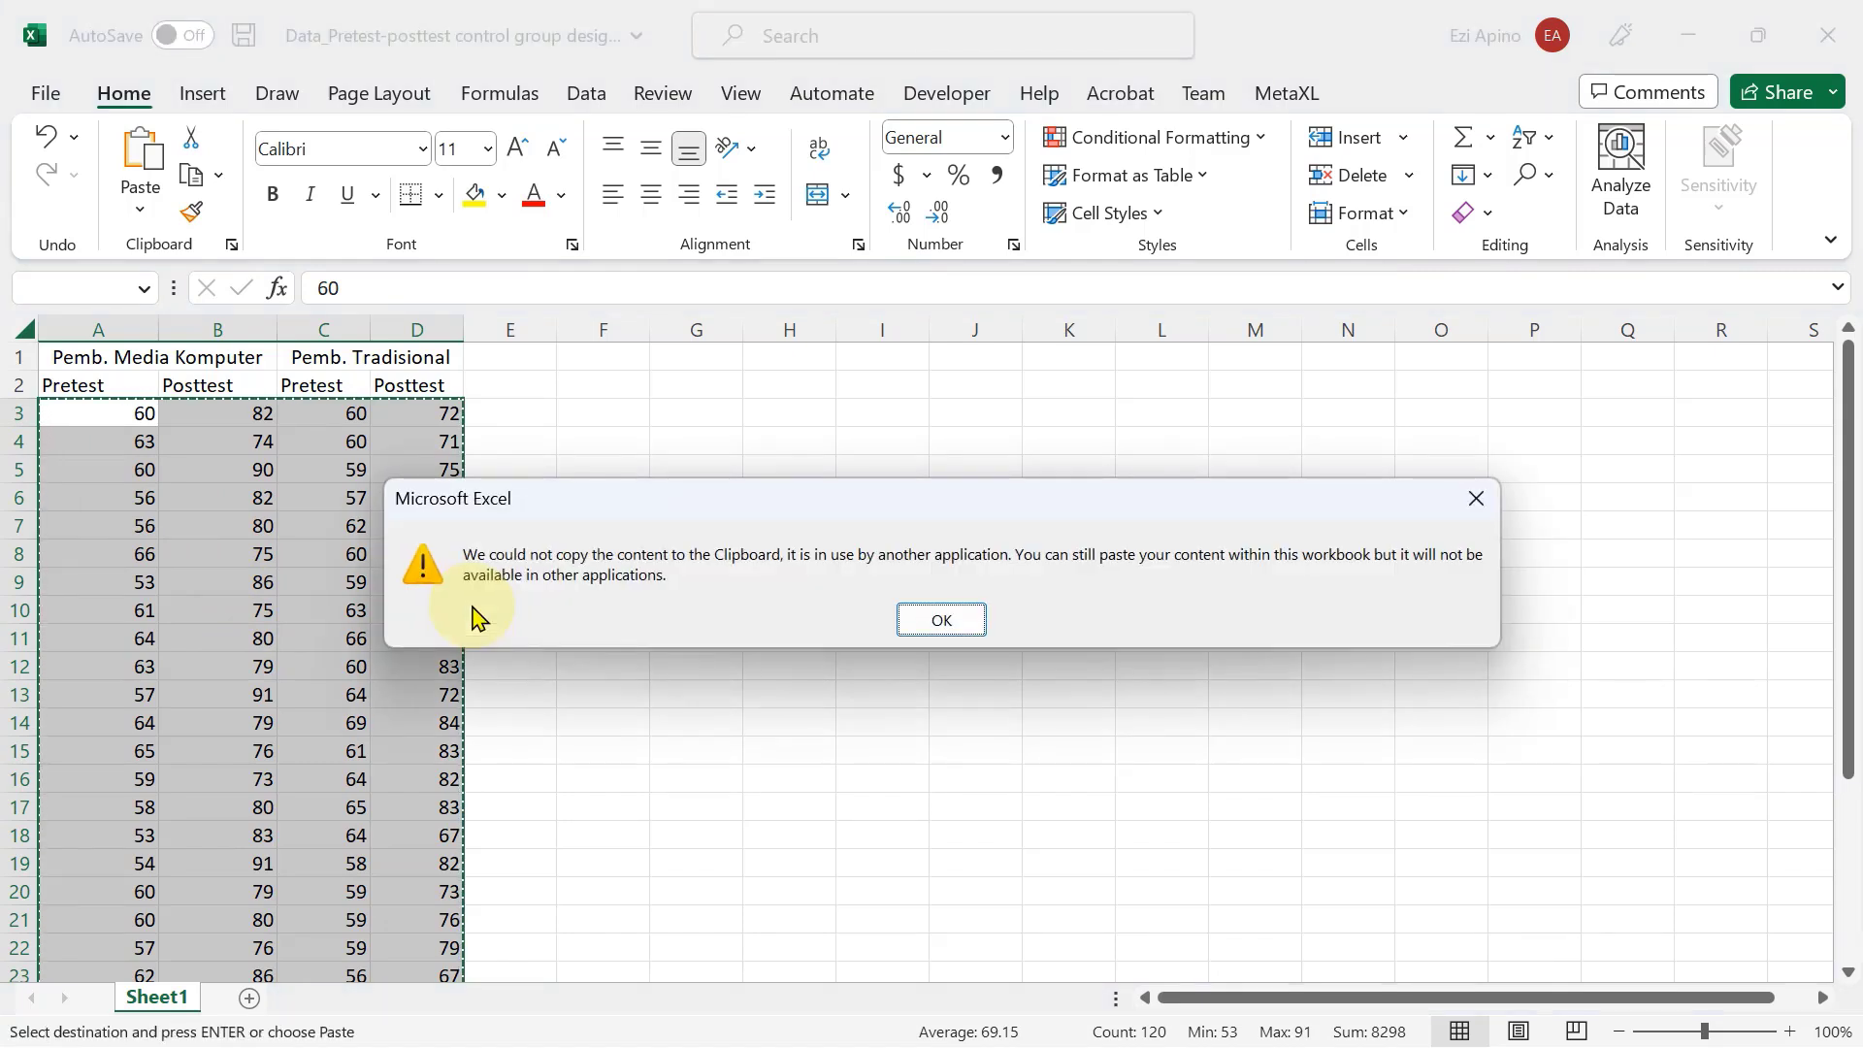
pyautogui.click(947, 618)
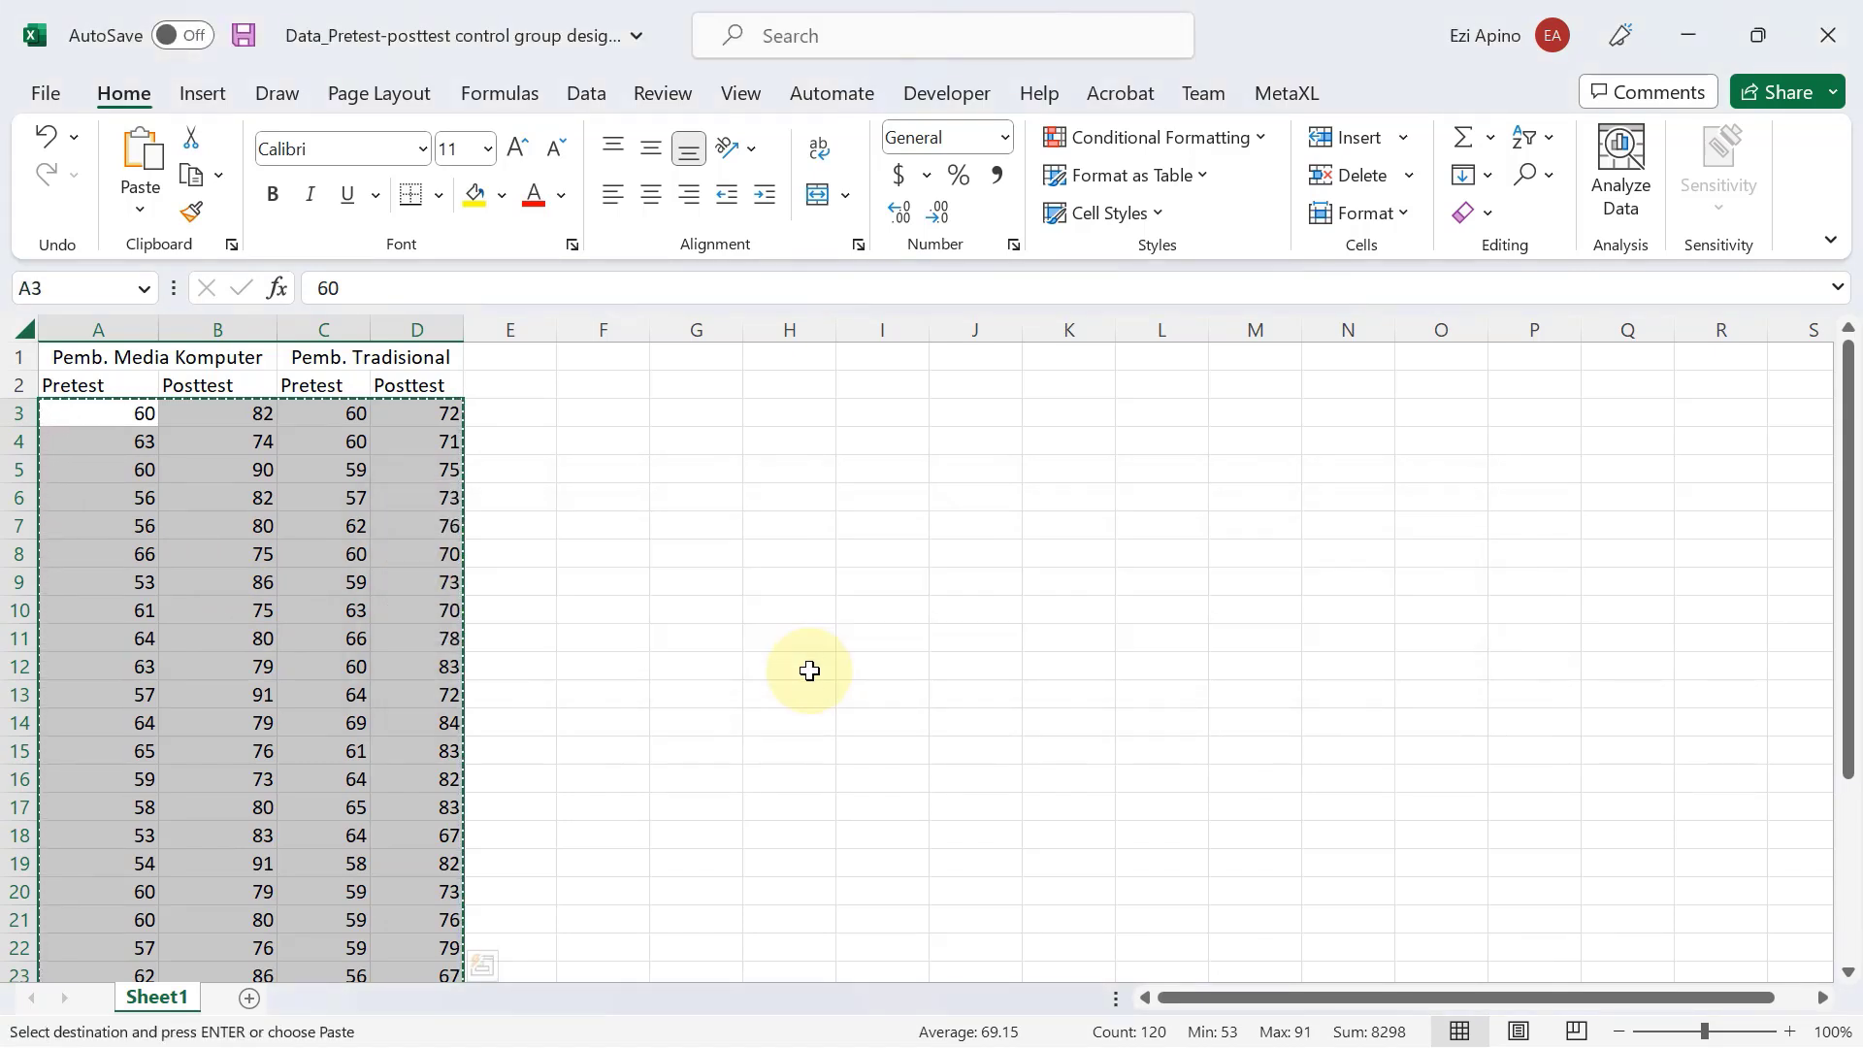
# Switch to the SPSS Data Editor and paste the copied scores starting at case 1 of Pretest1.
pyautogui.hotkey('alt', 'Tab')
pyautogui.click(193, 226)
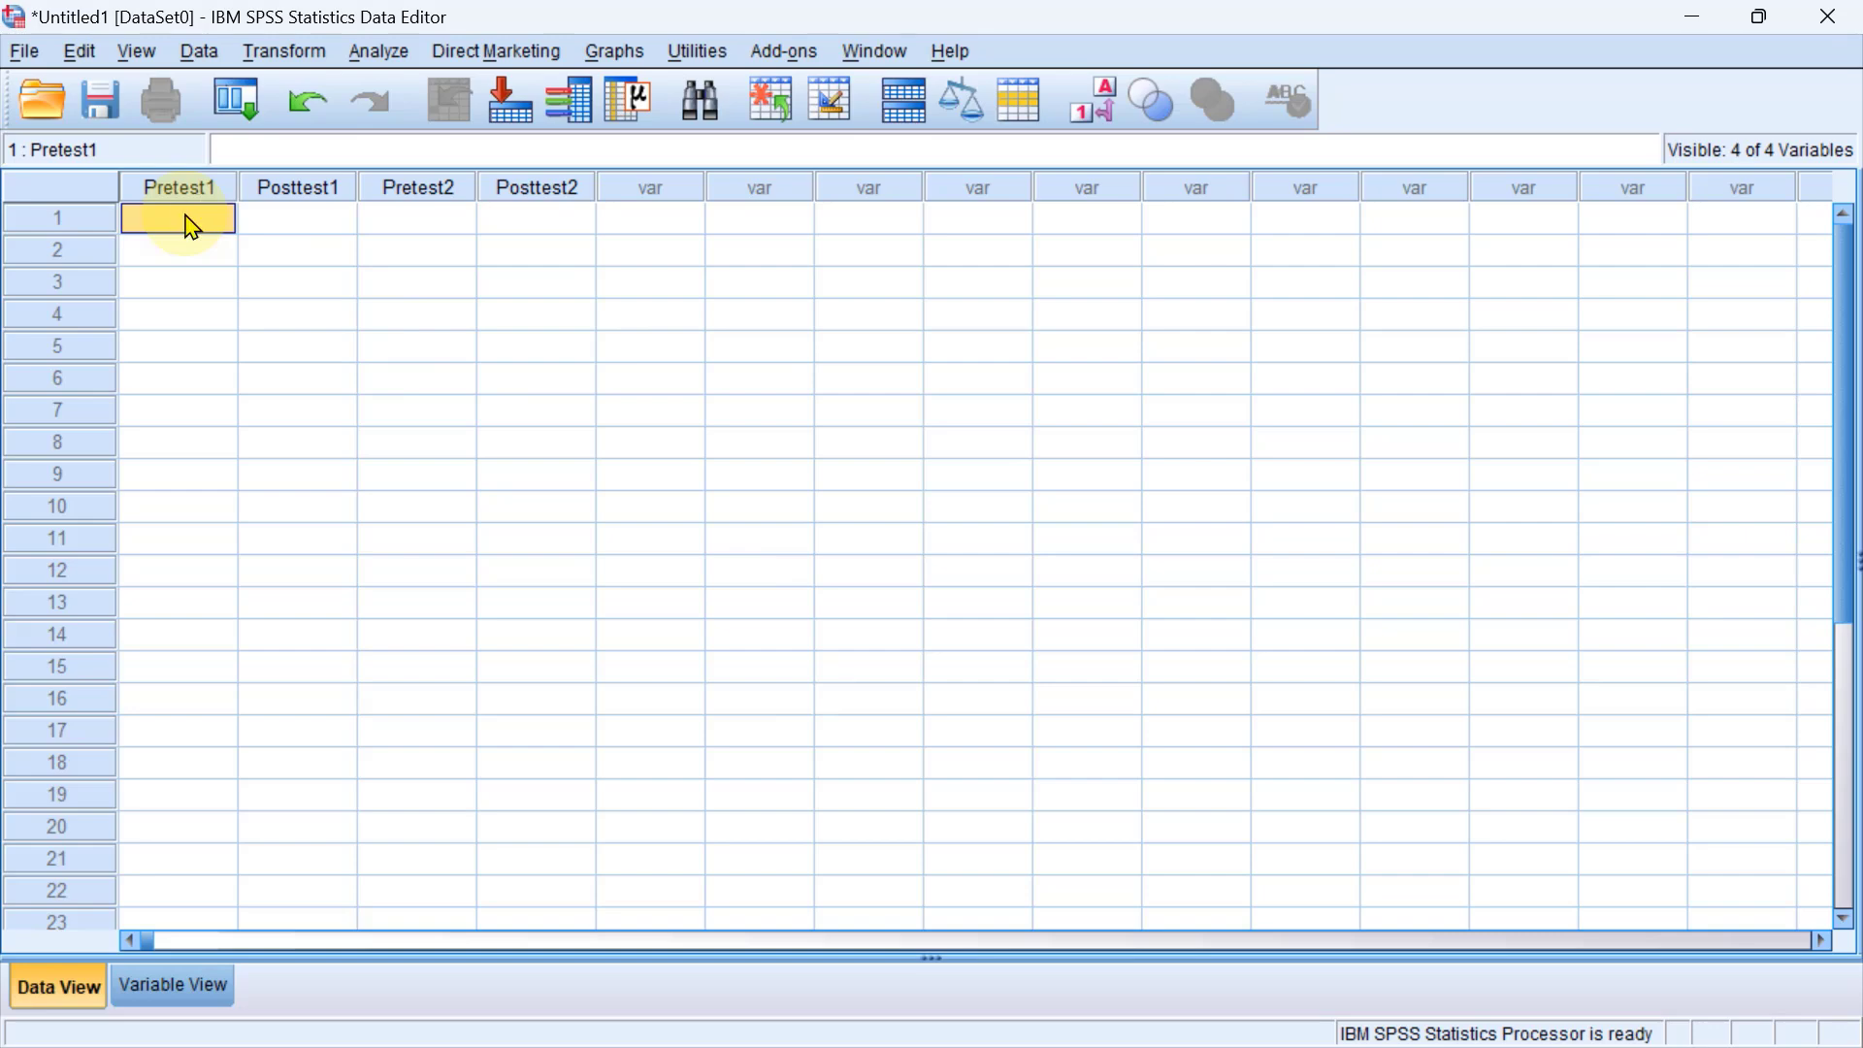
pyautogui.hotkey('ctrl', 'v')
# Check the pasted scores of all four variables from the first to the last case.
pyautogui.scroll(-5, 378, 427)
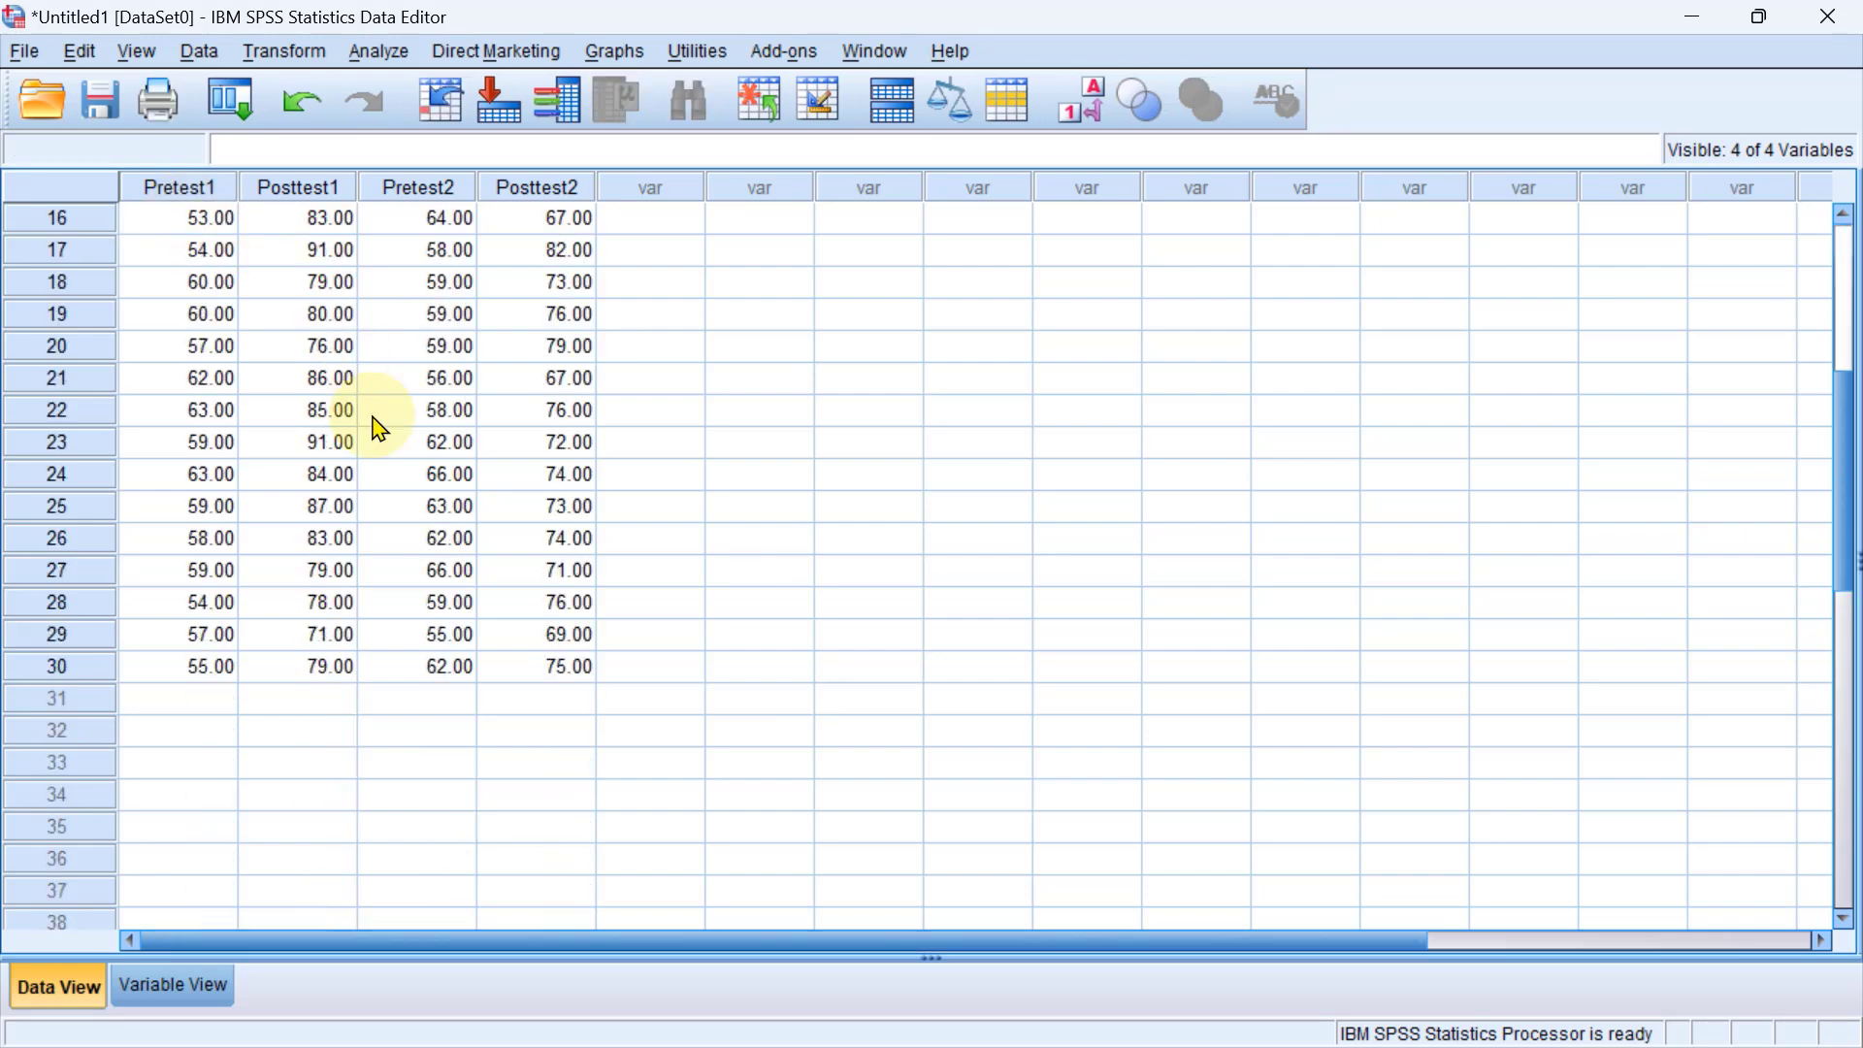
pyautogui.scroll(5, 374, 427)
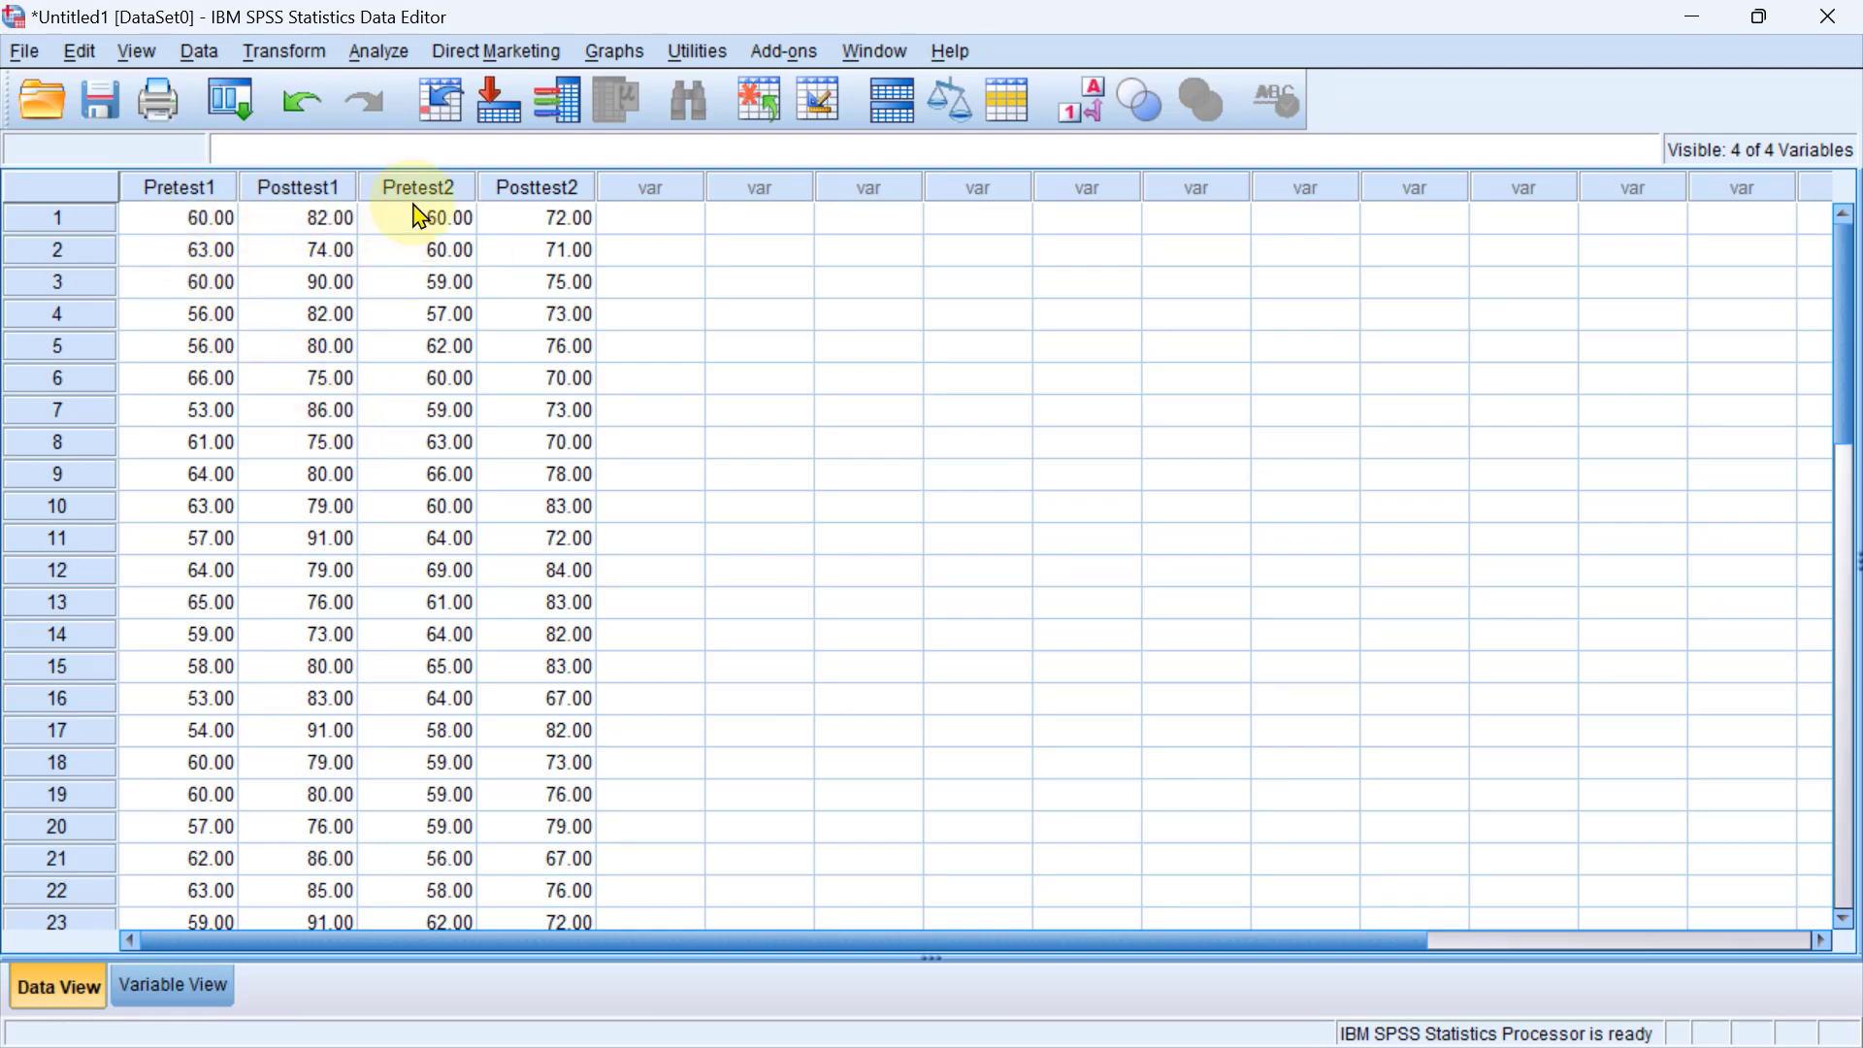
pyautogui.scroll(-6, 499, 566)
pyautogui.scroll(6, 445, 563)
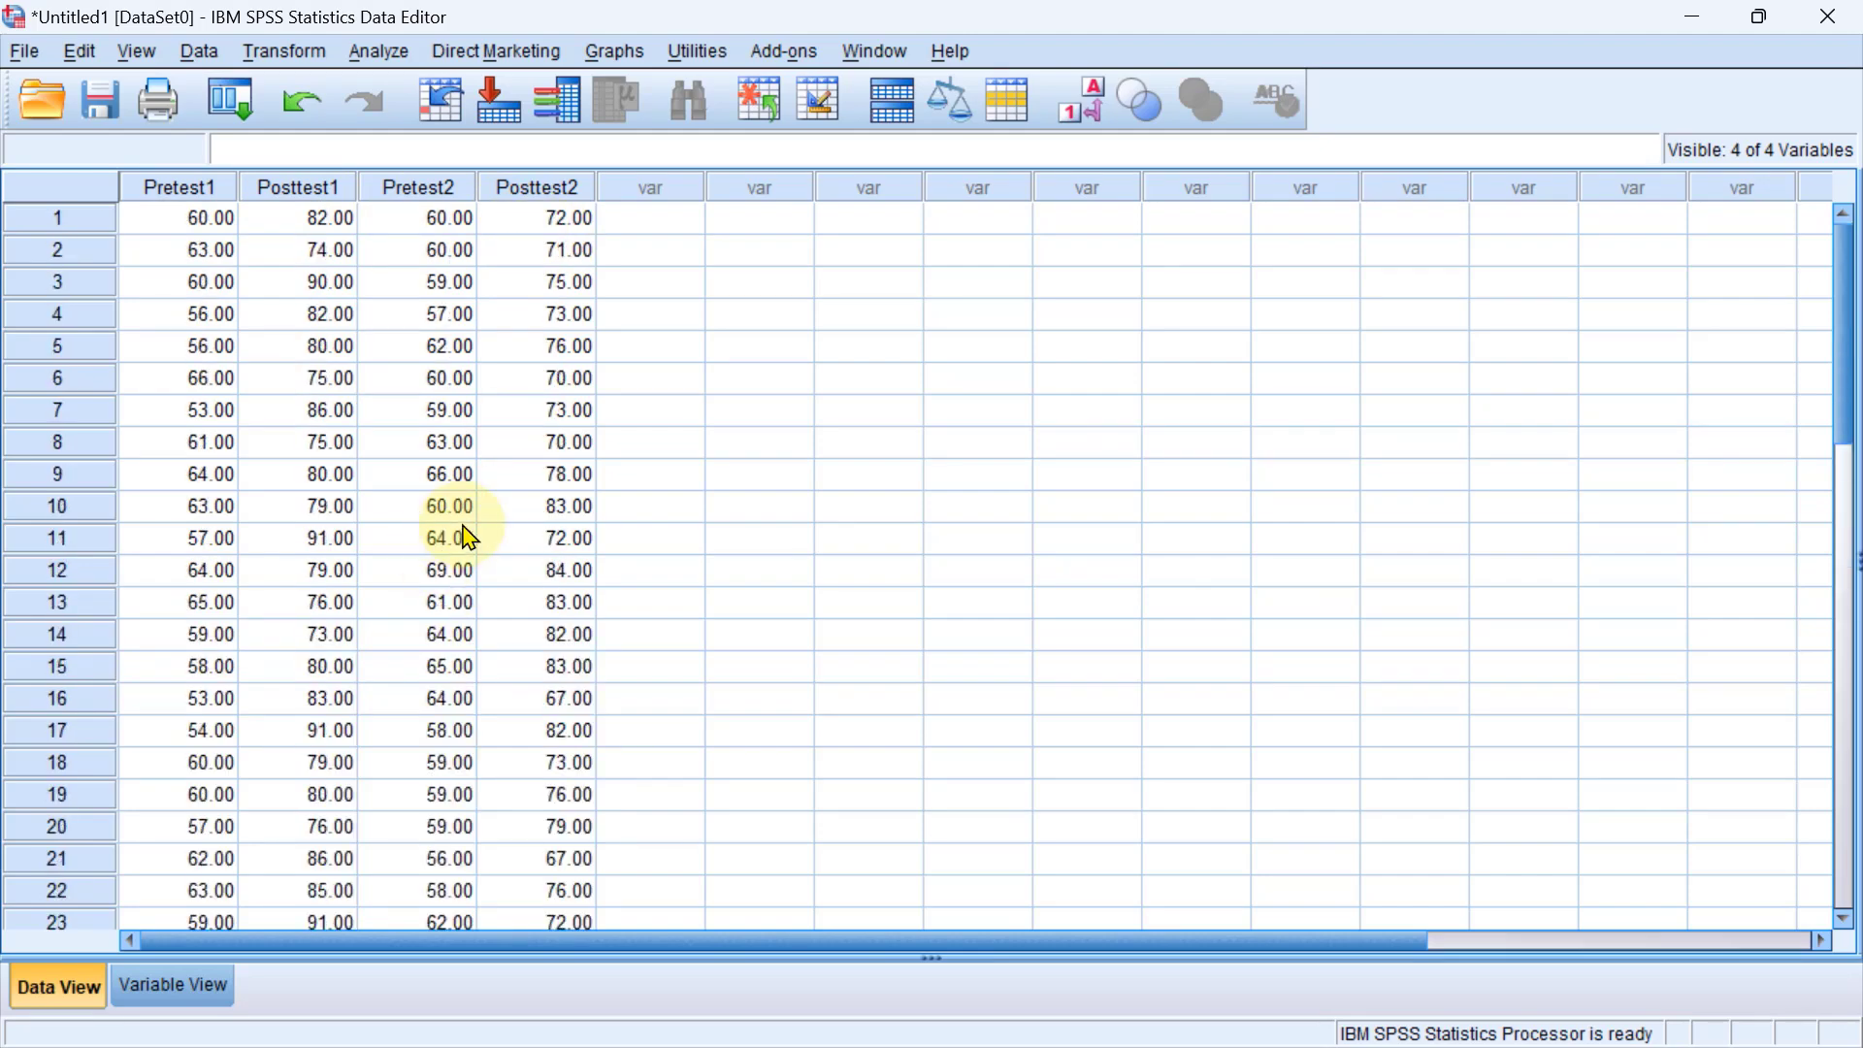
pyautogui.scroll(-5, 469, 536)
pyautogui.scroll(5, 469, 542)
pyautogui.scroll(-4, 433, 527)
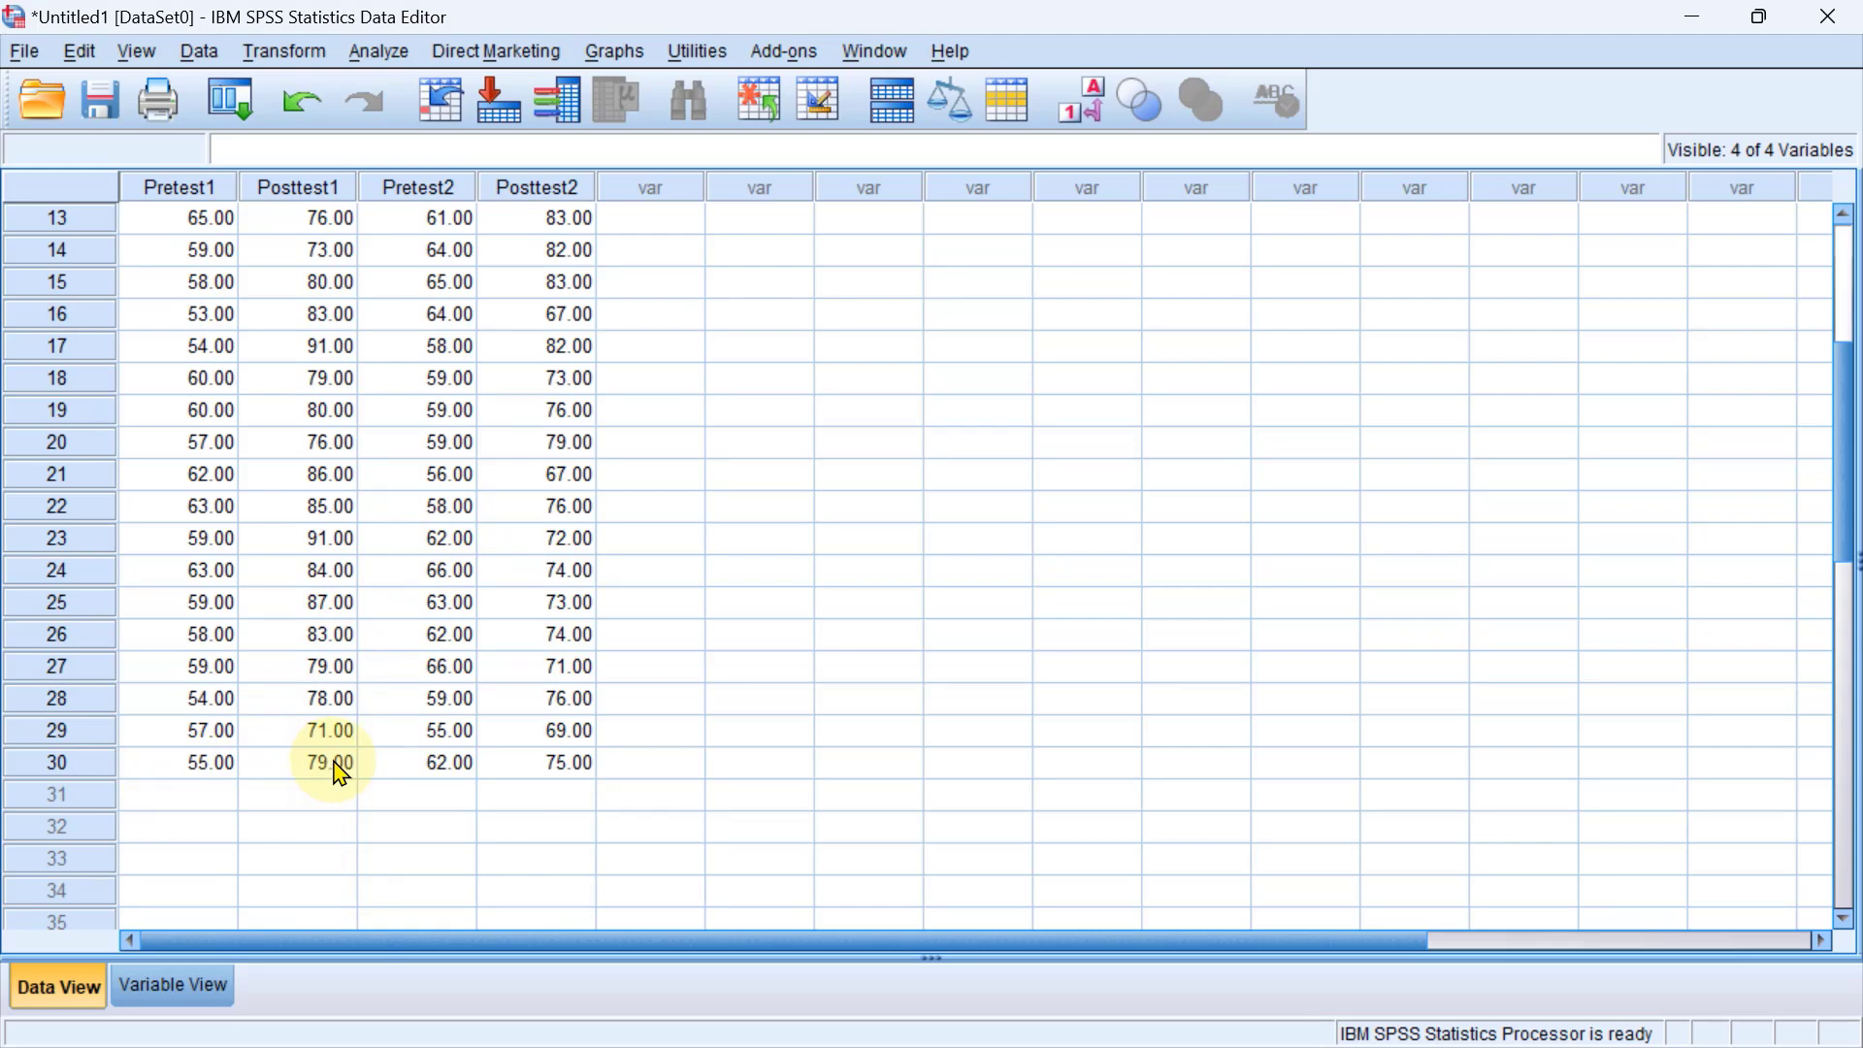
pyautogui.scroll(4, 339, 773)
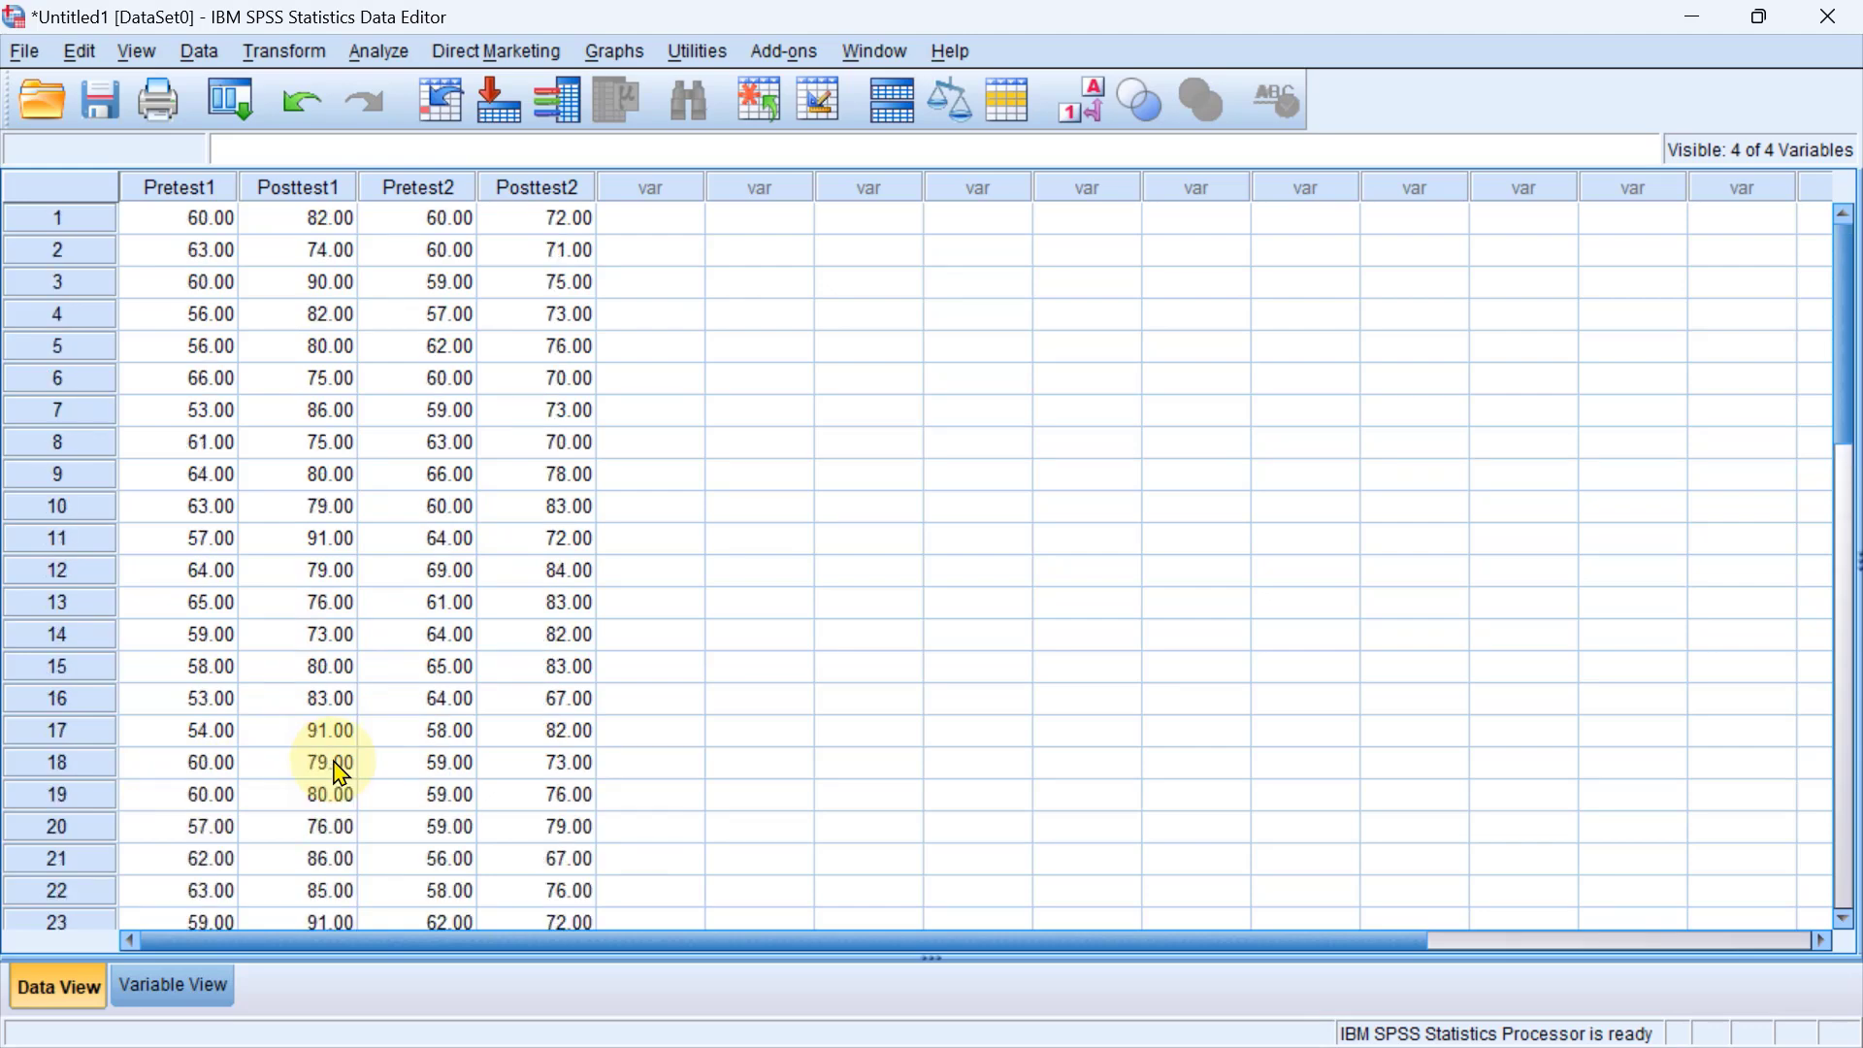
pyautogui.scroll(-6, 339, 772)
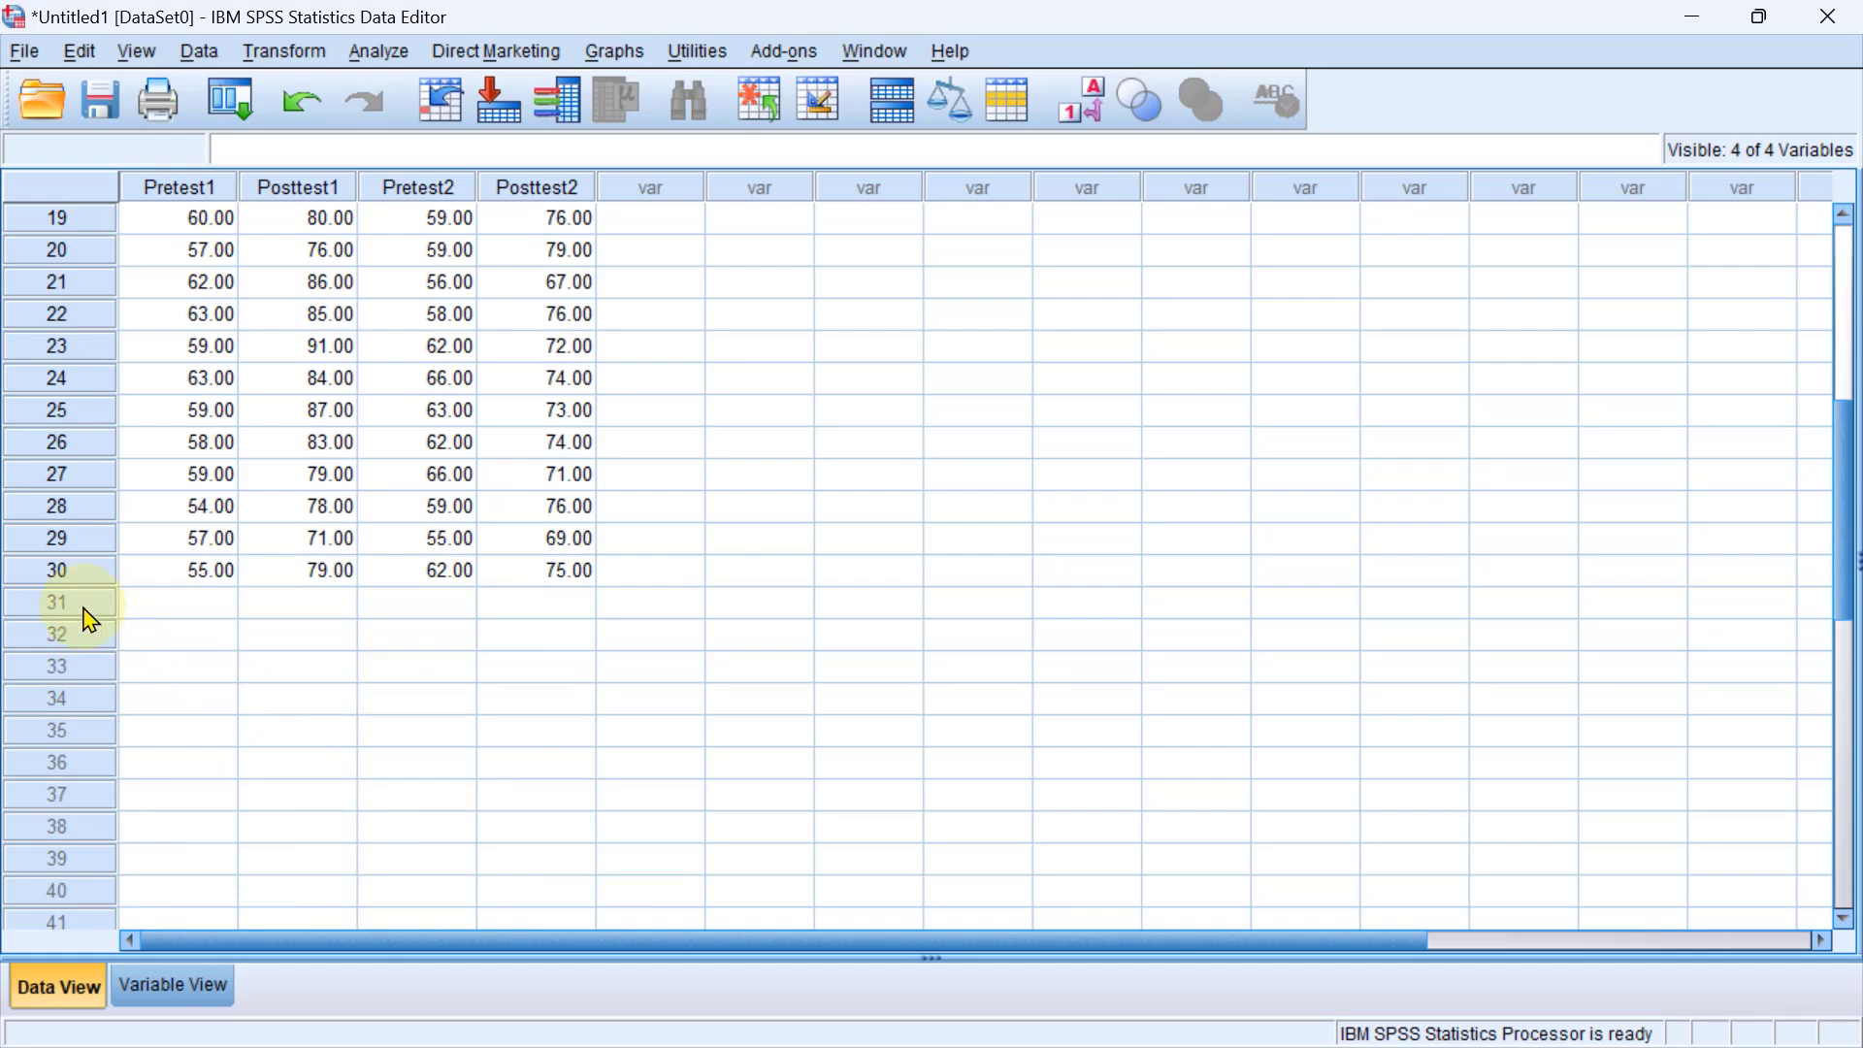
pyautogui.scroll(5, 319, 602)
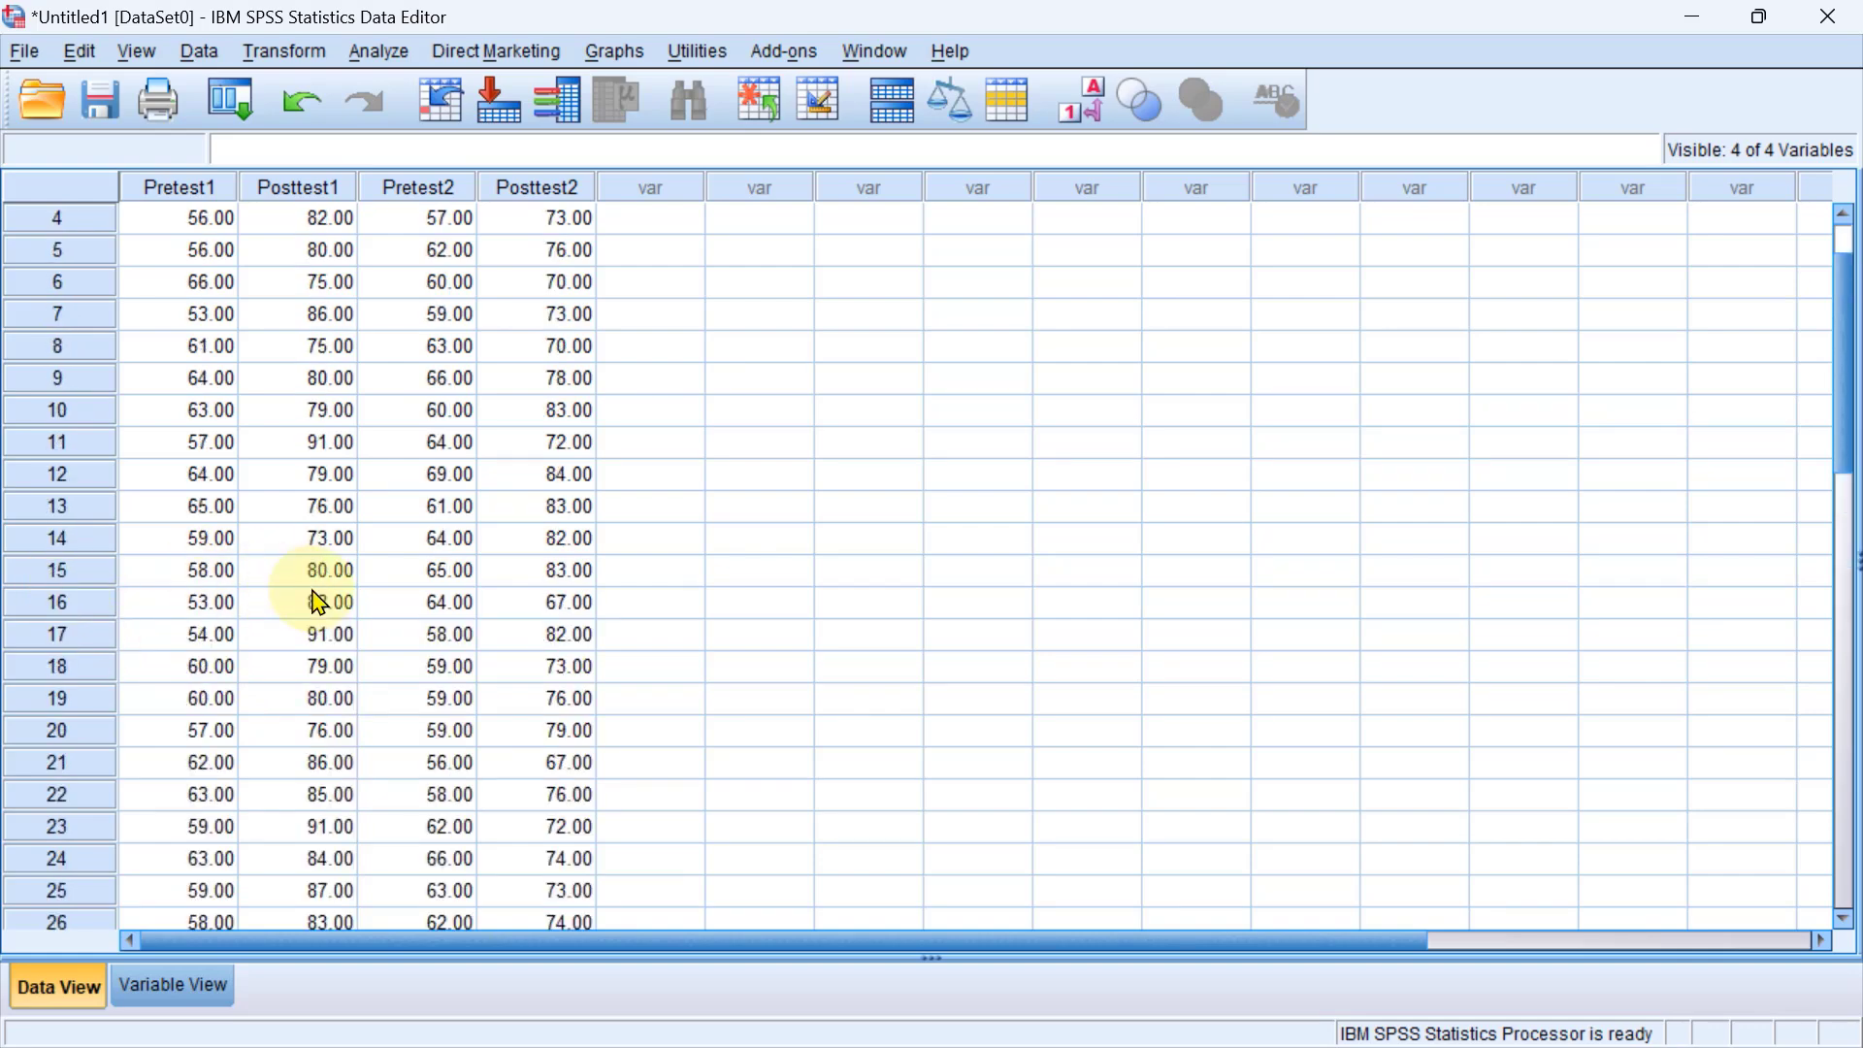
pyautogui.scroll(1, 319, 603)
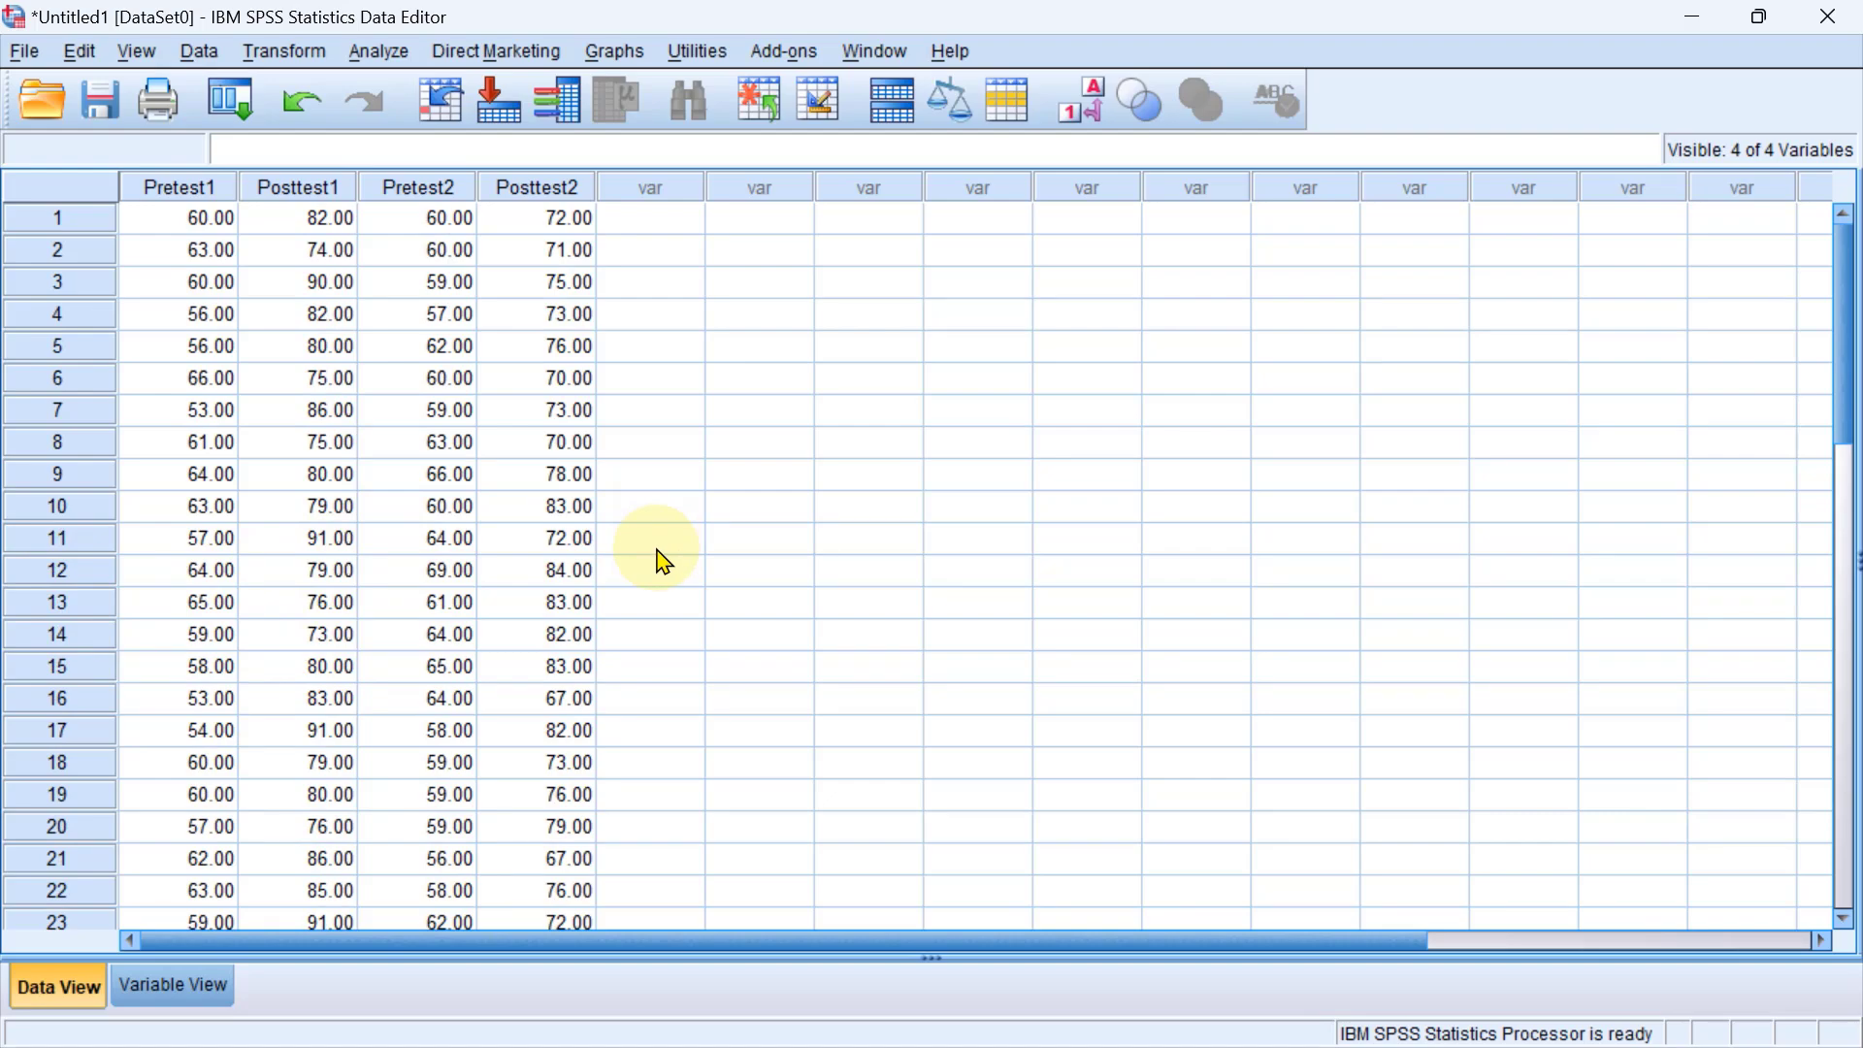
# Switch to the PowerPoint slide show, review the Hipotesis and Contoh kasus 1 slides, and return to the SPSS dataset.
pyautogui.hotkey('alt', 'Tab')
pyautogui.hotkey('alt', 'Tab')
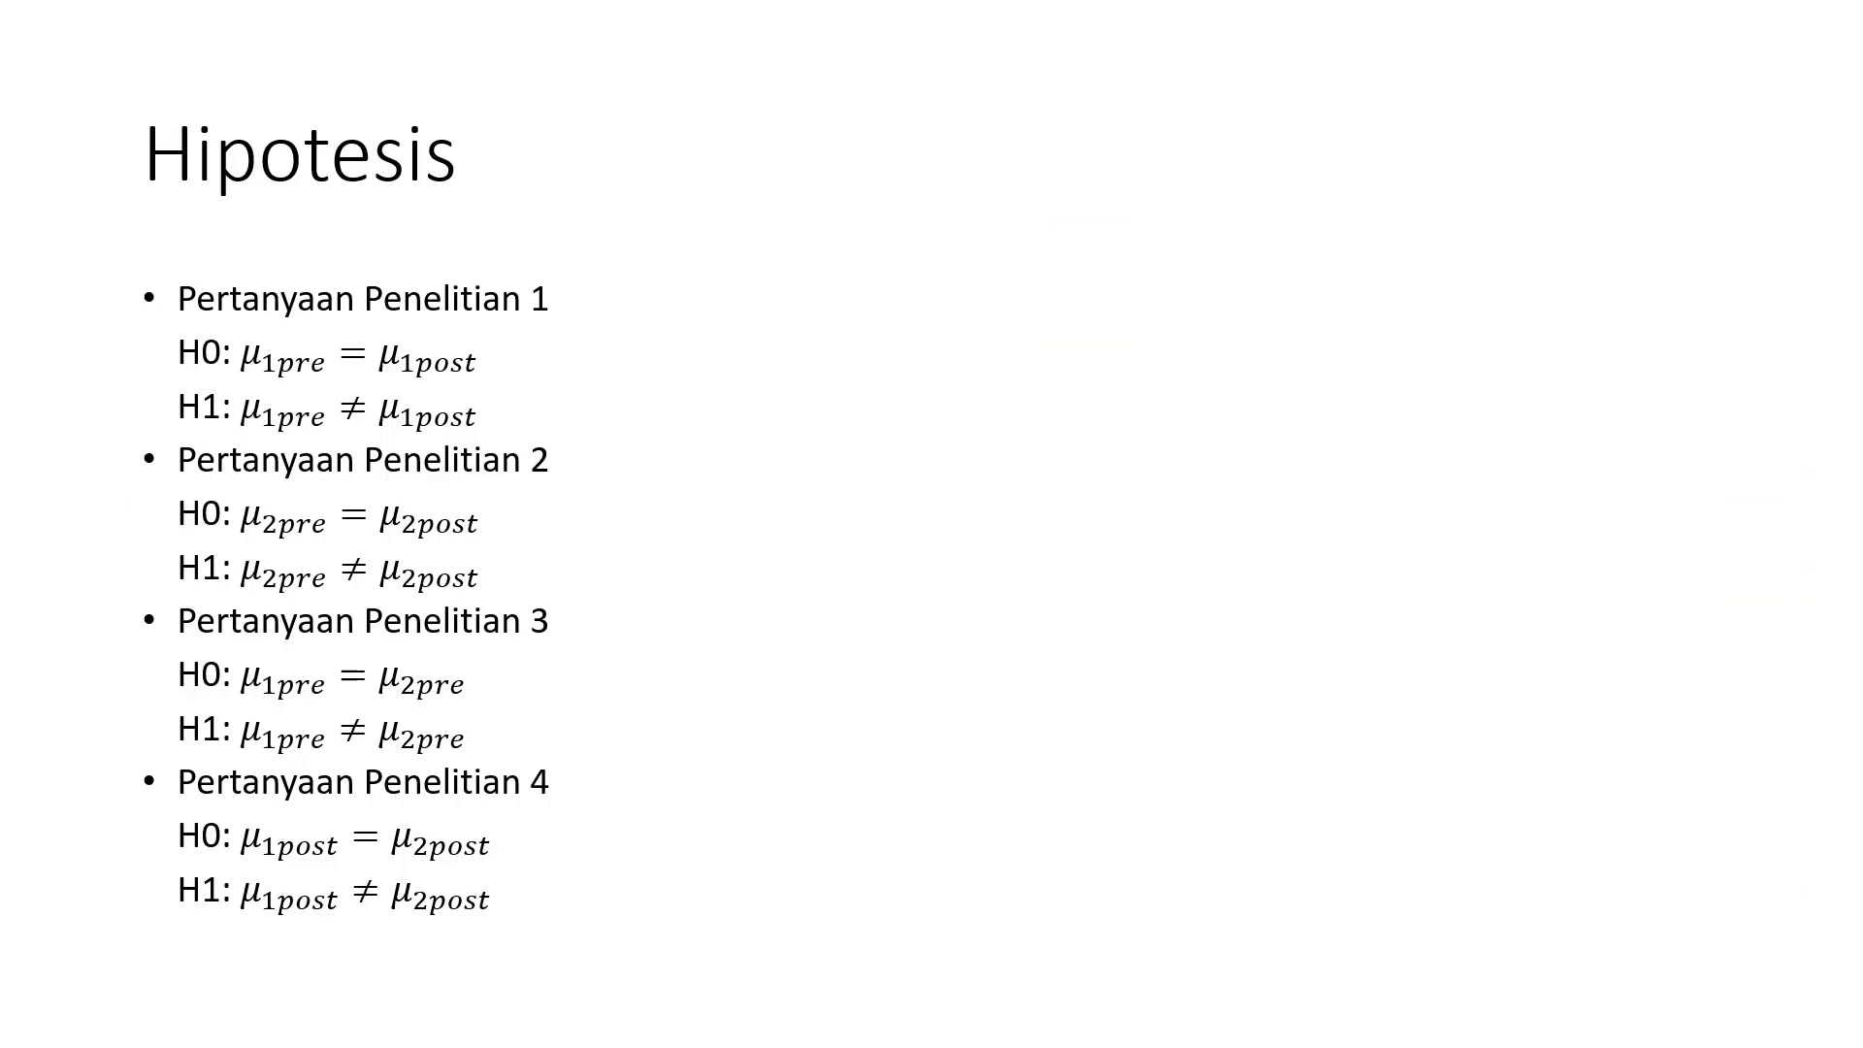
pyautogui.scroll(1, 663, 559)
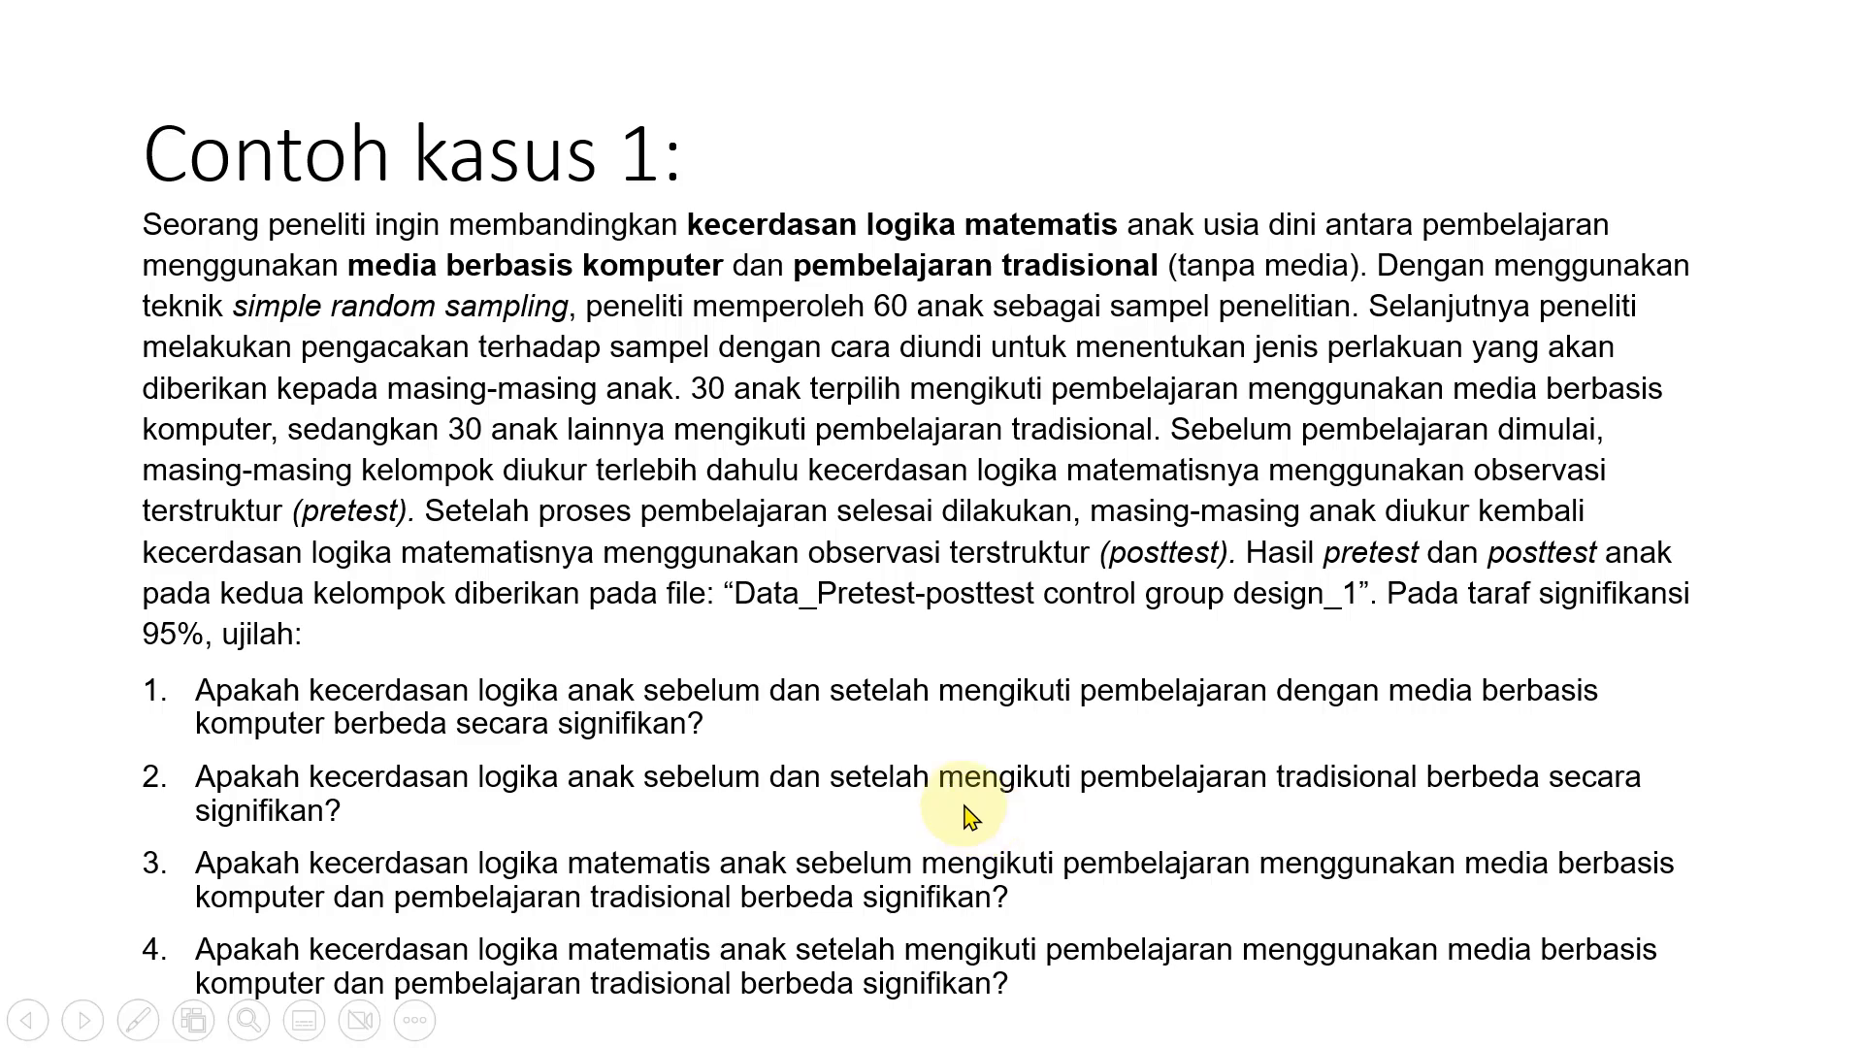
pyautogui.hotkey('alt', 'Tab')
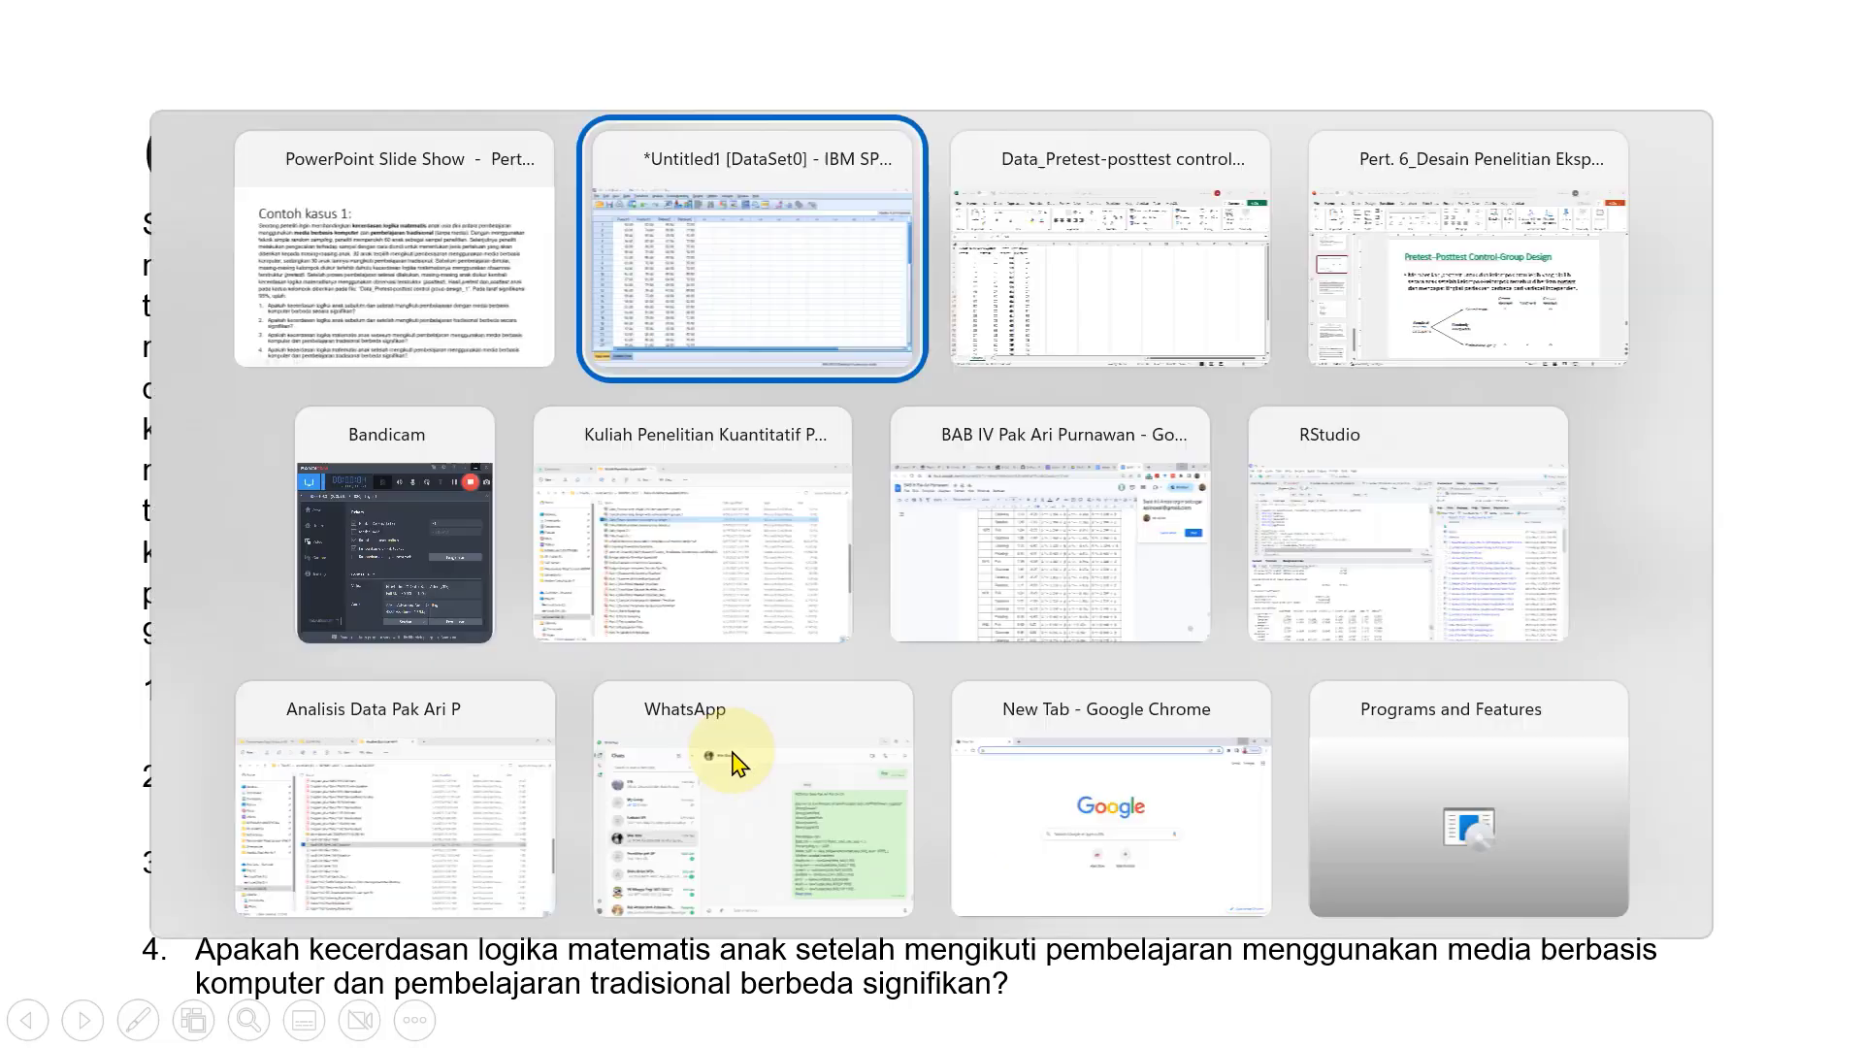
pyautogui.scroll(-1, 597, 607)
pyautogui.scroll(1, 597, 606)
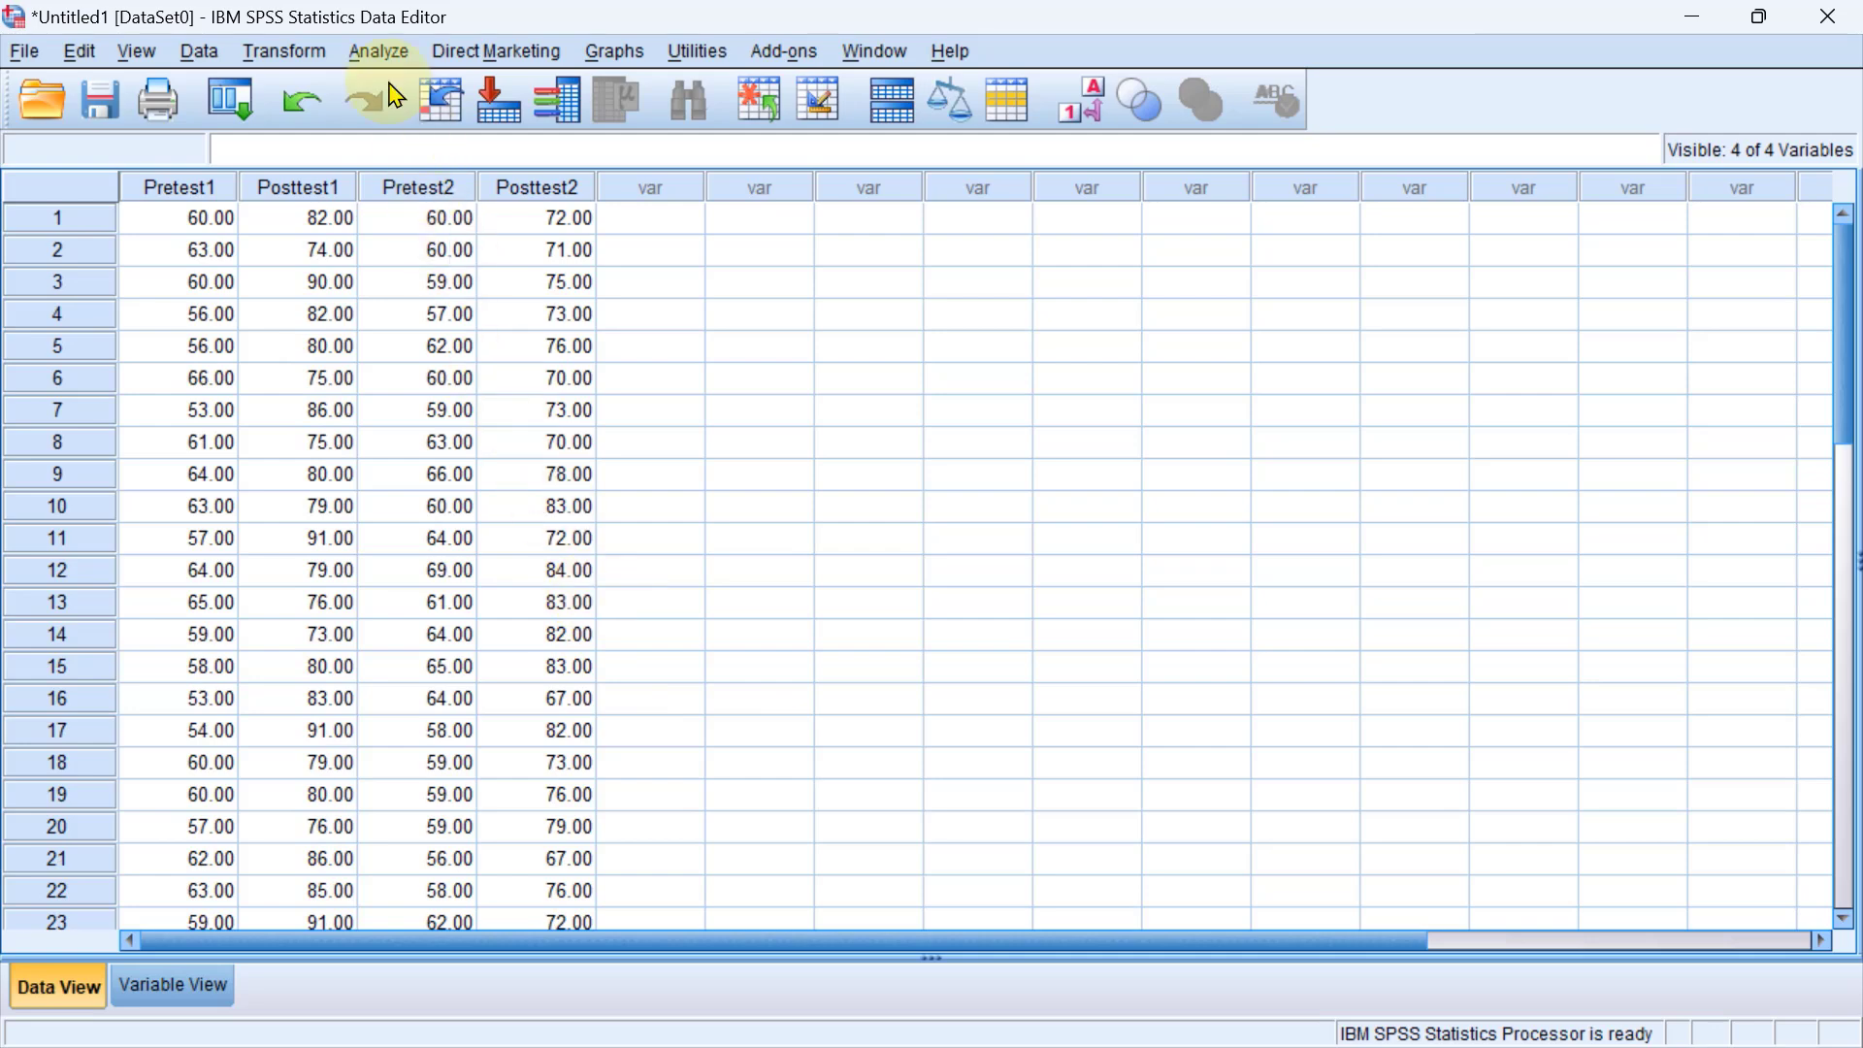
# Start a Paired-Samples T Test and set Pretest-Eksperimen and Posttest-EKsperimen as the first pair.
pyautogui.click(374, 54)
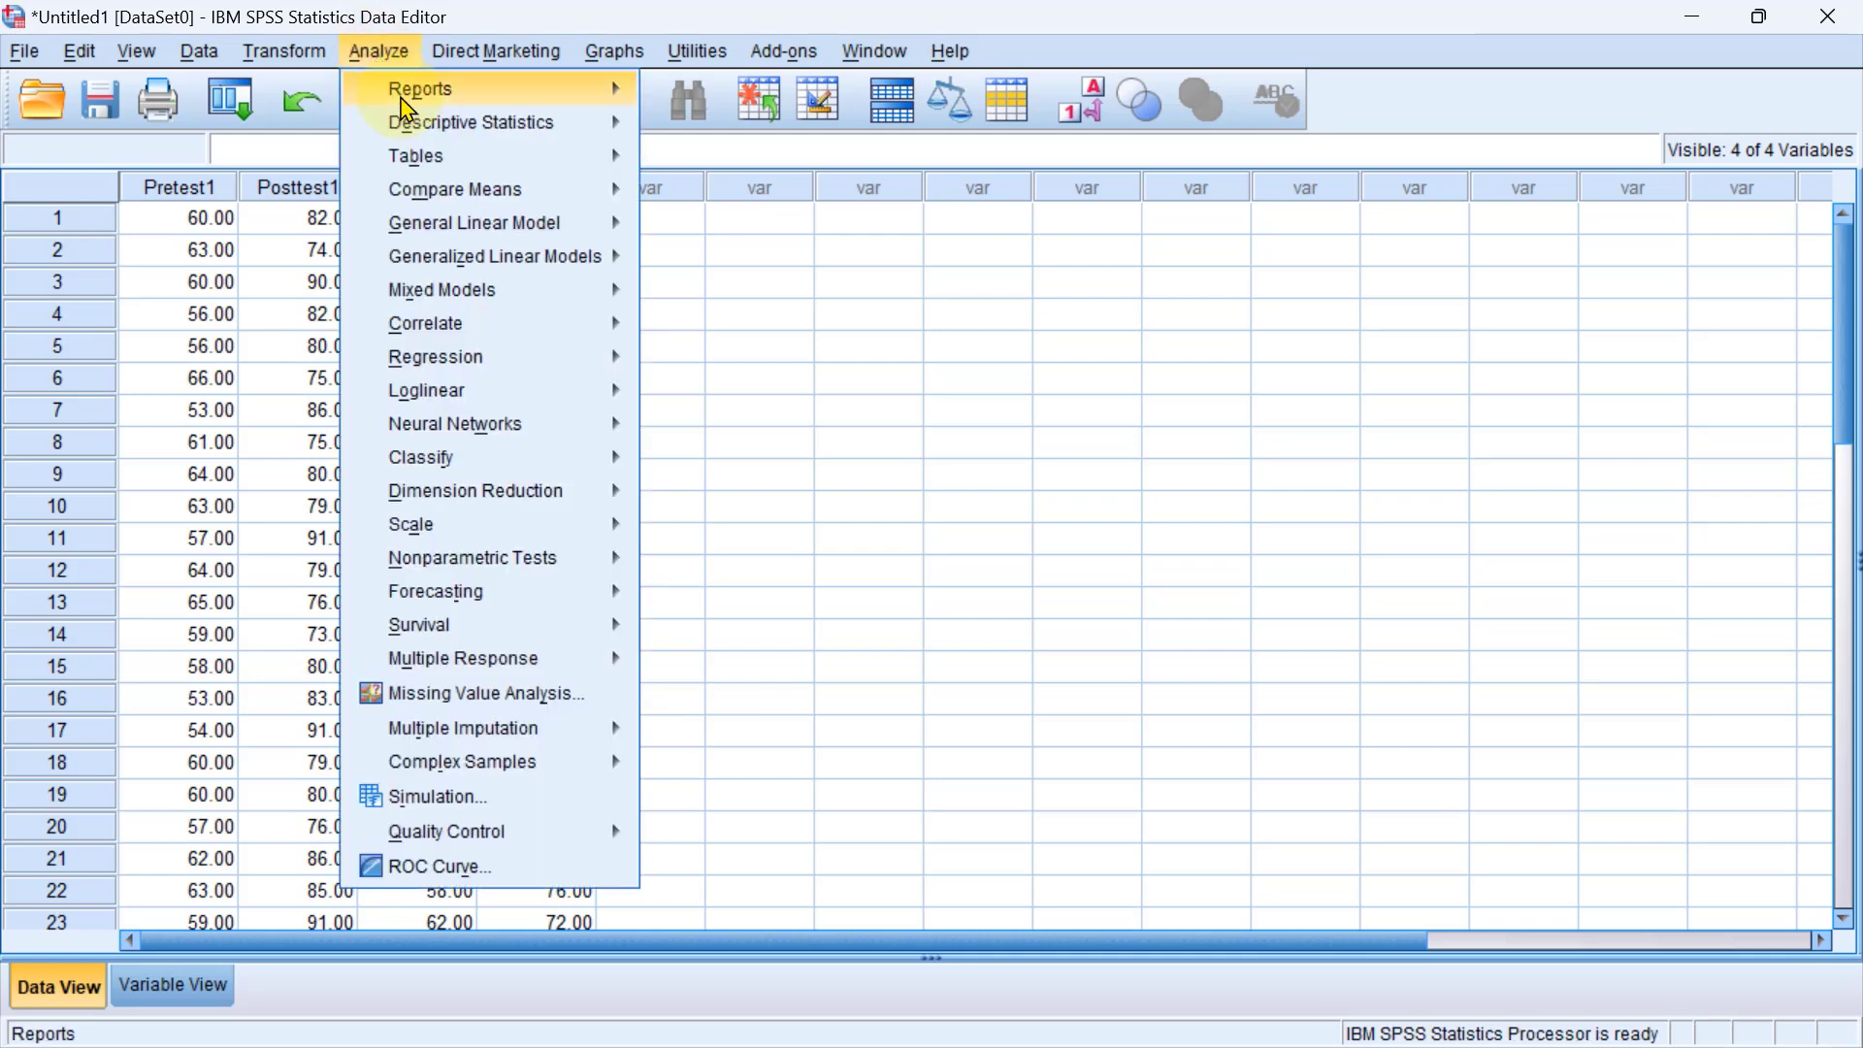
pyautogui.moveTo(478, 201)
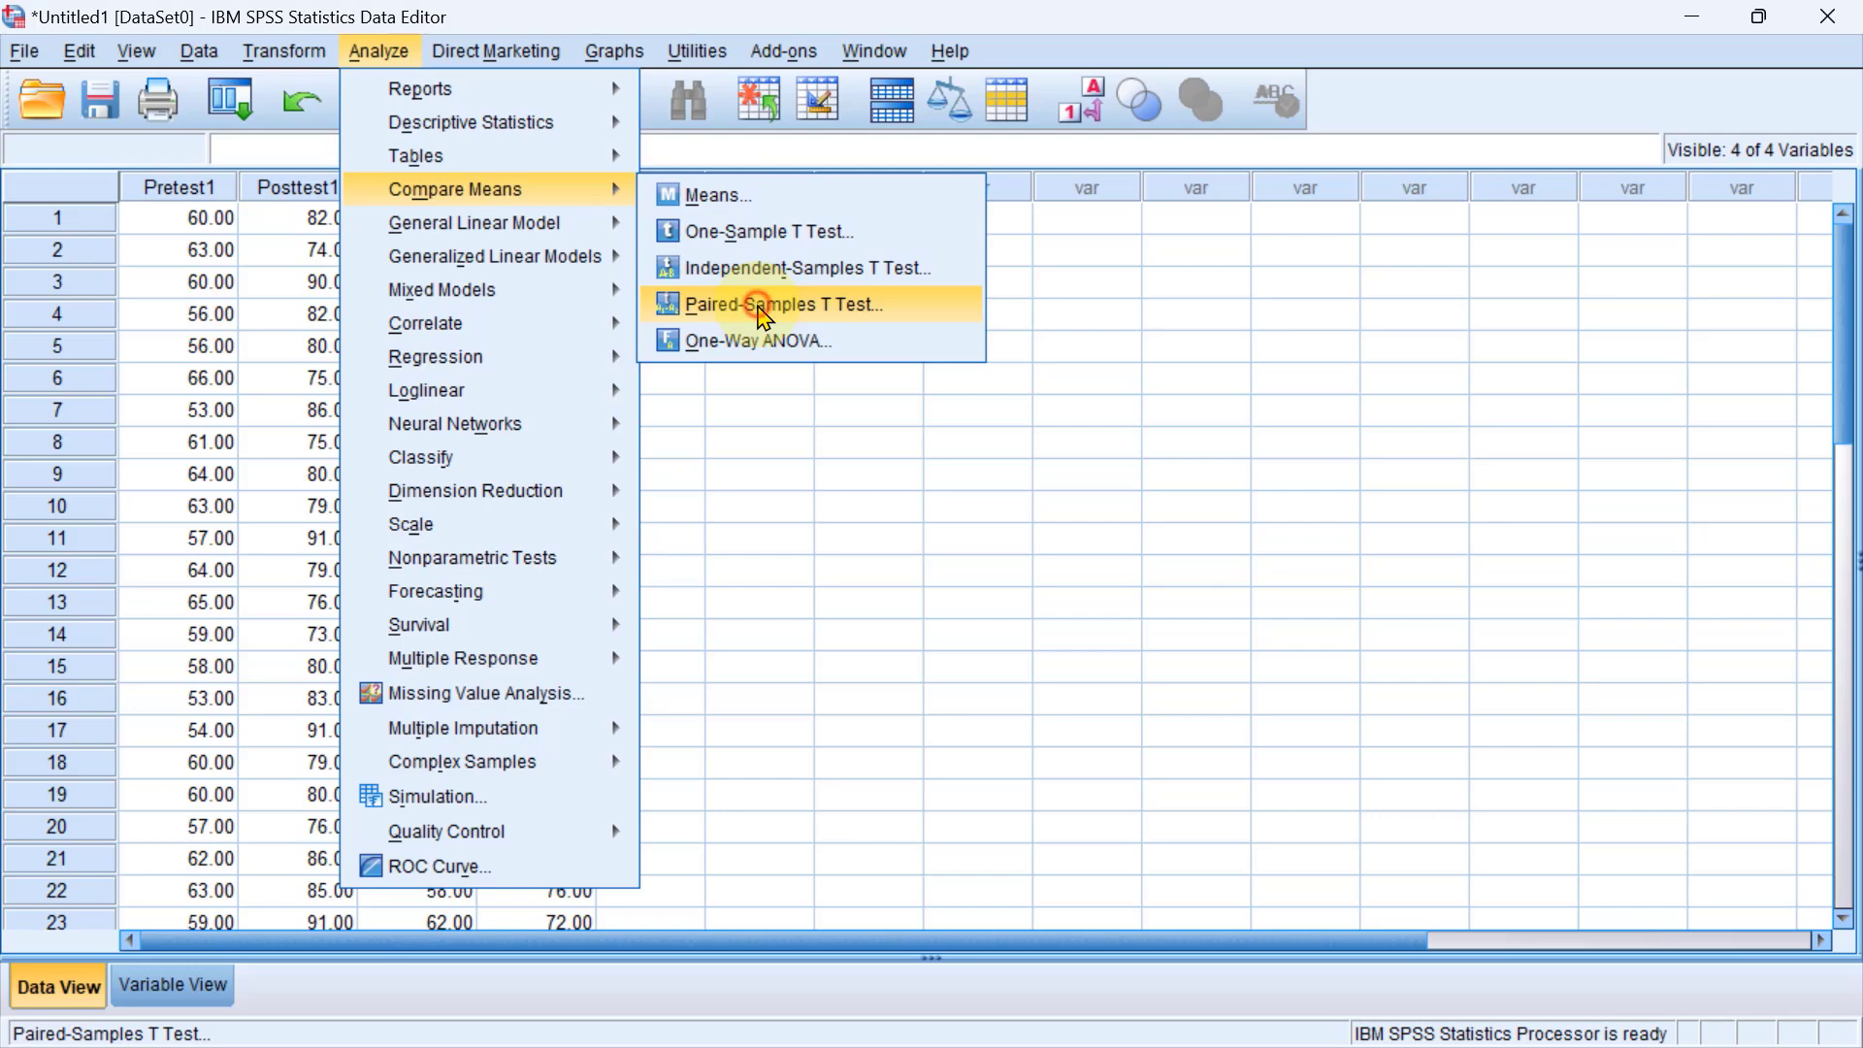
pyautogui.click(765, 309)
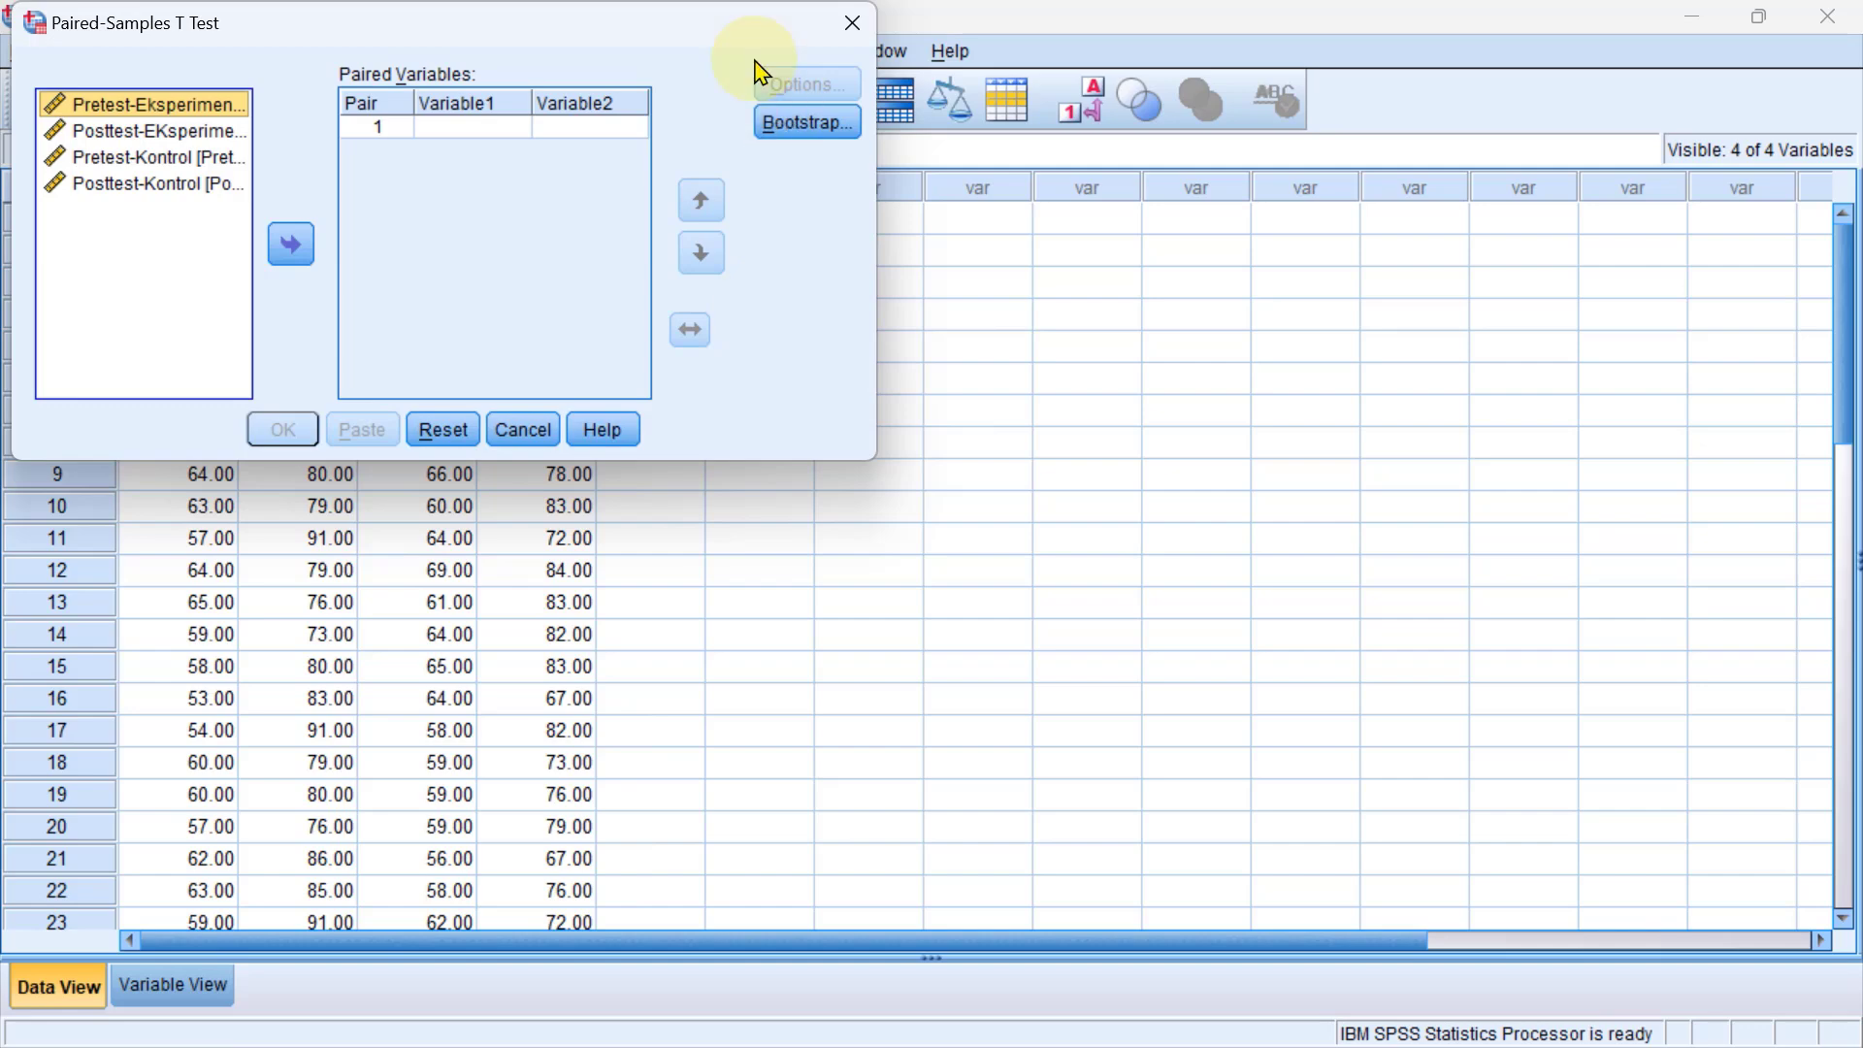
pyautogui.moveTo(724, 33); pyautogui.dragTo(1365, 313)
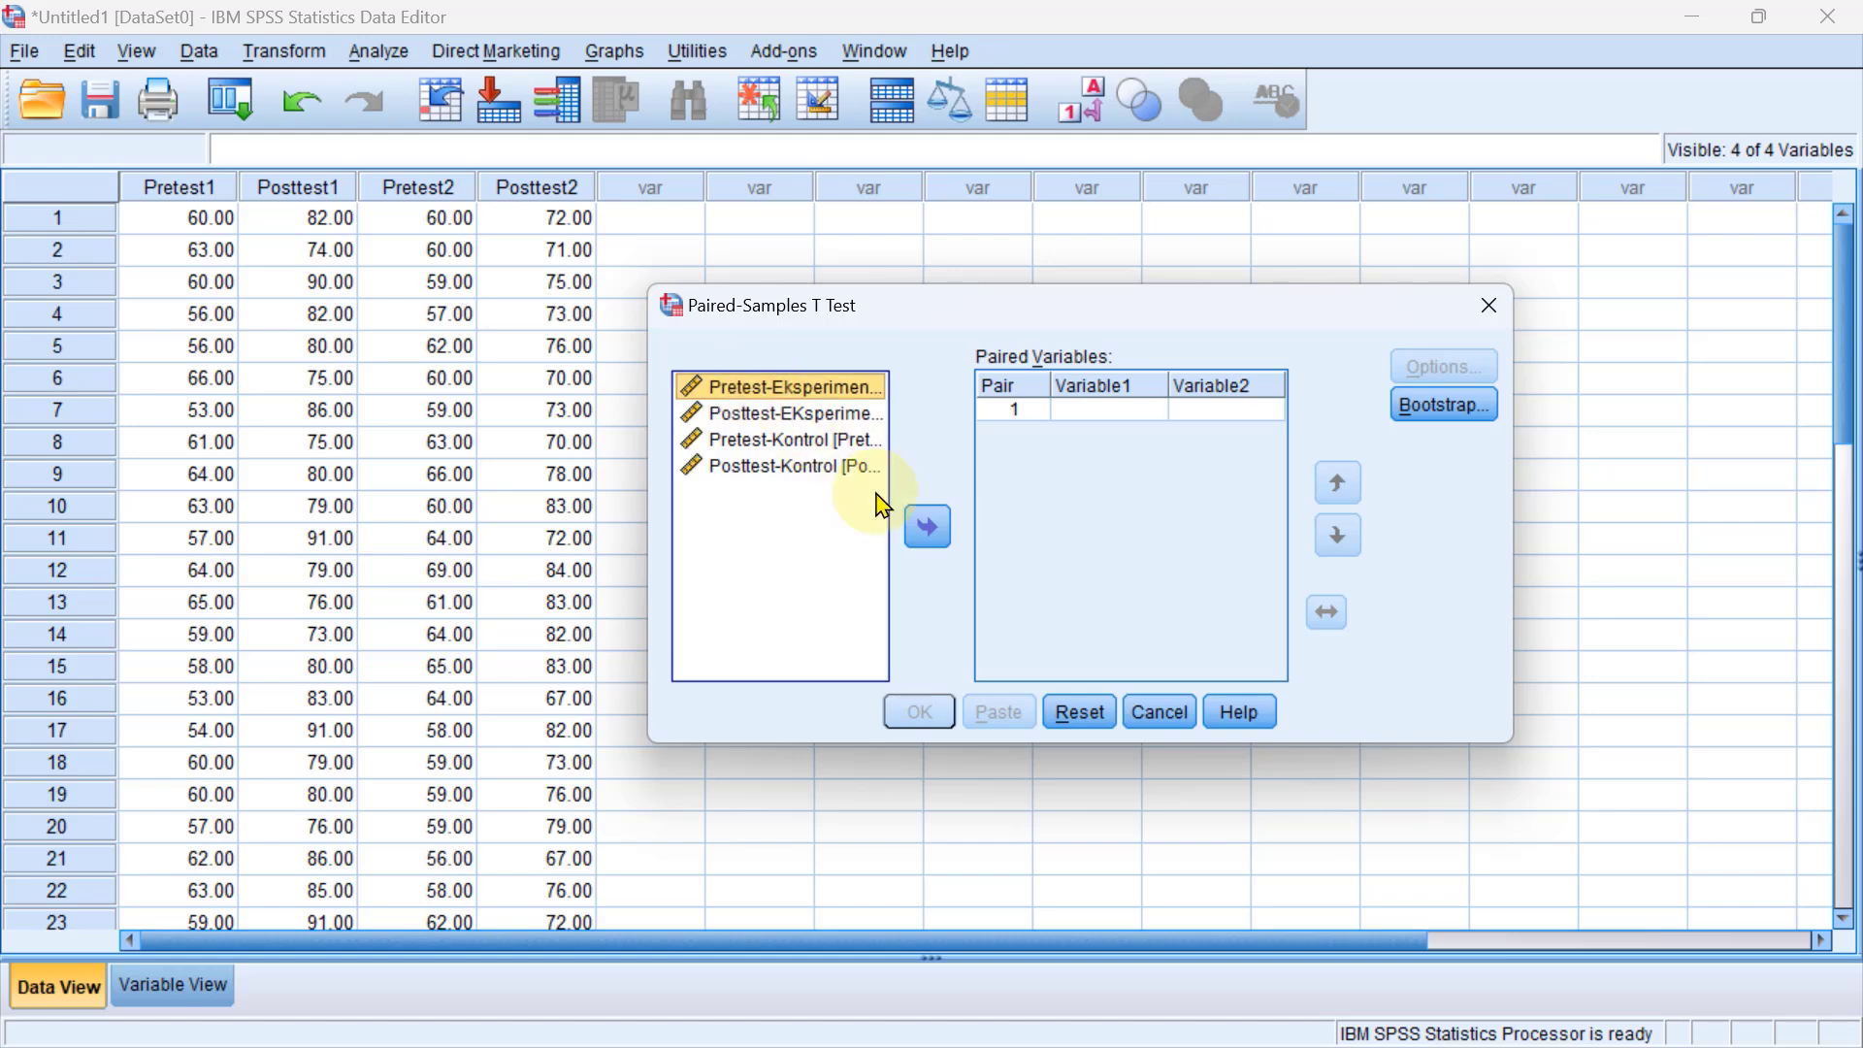
pyautogui.click(929, 531)
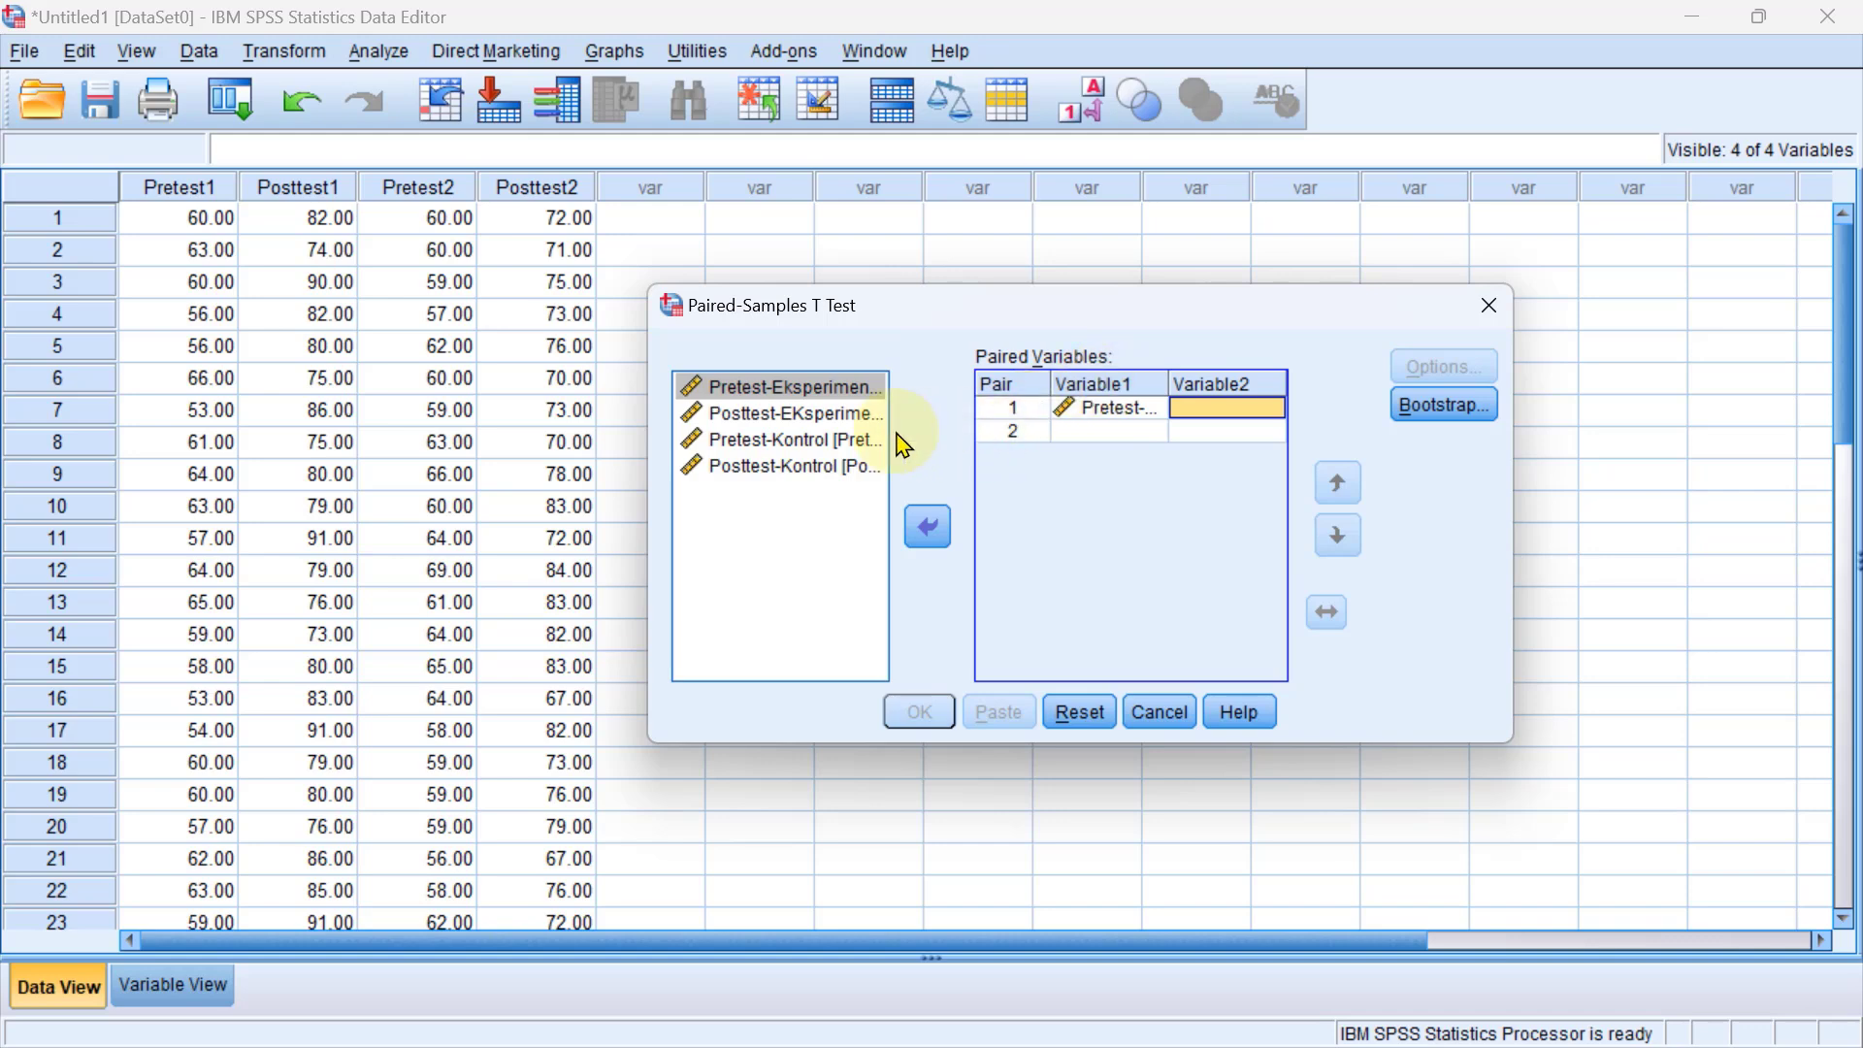
pyautogui.click(774, 416)
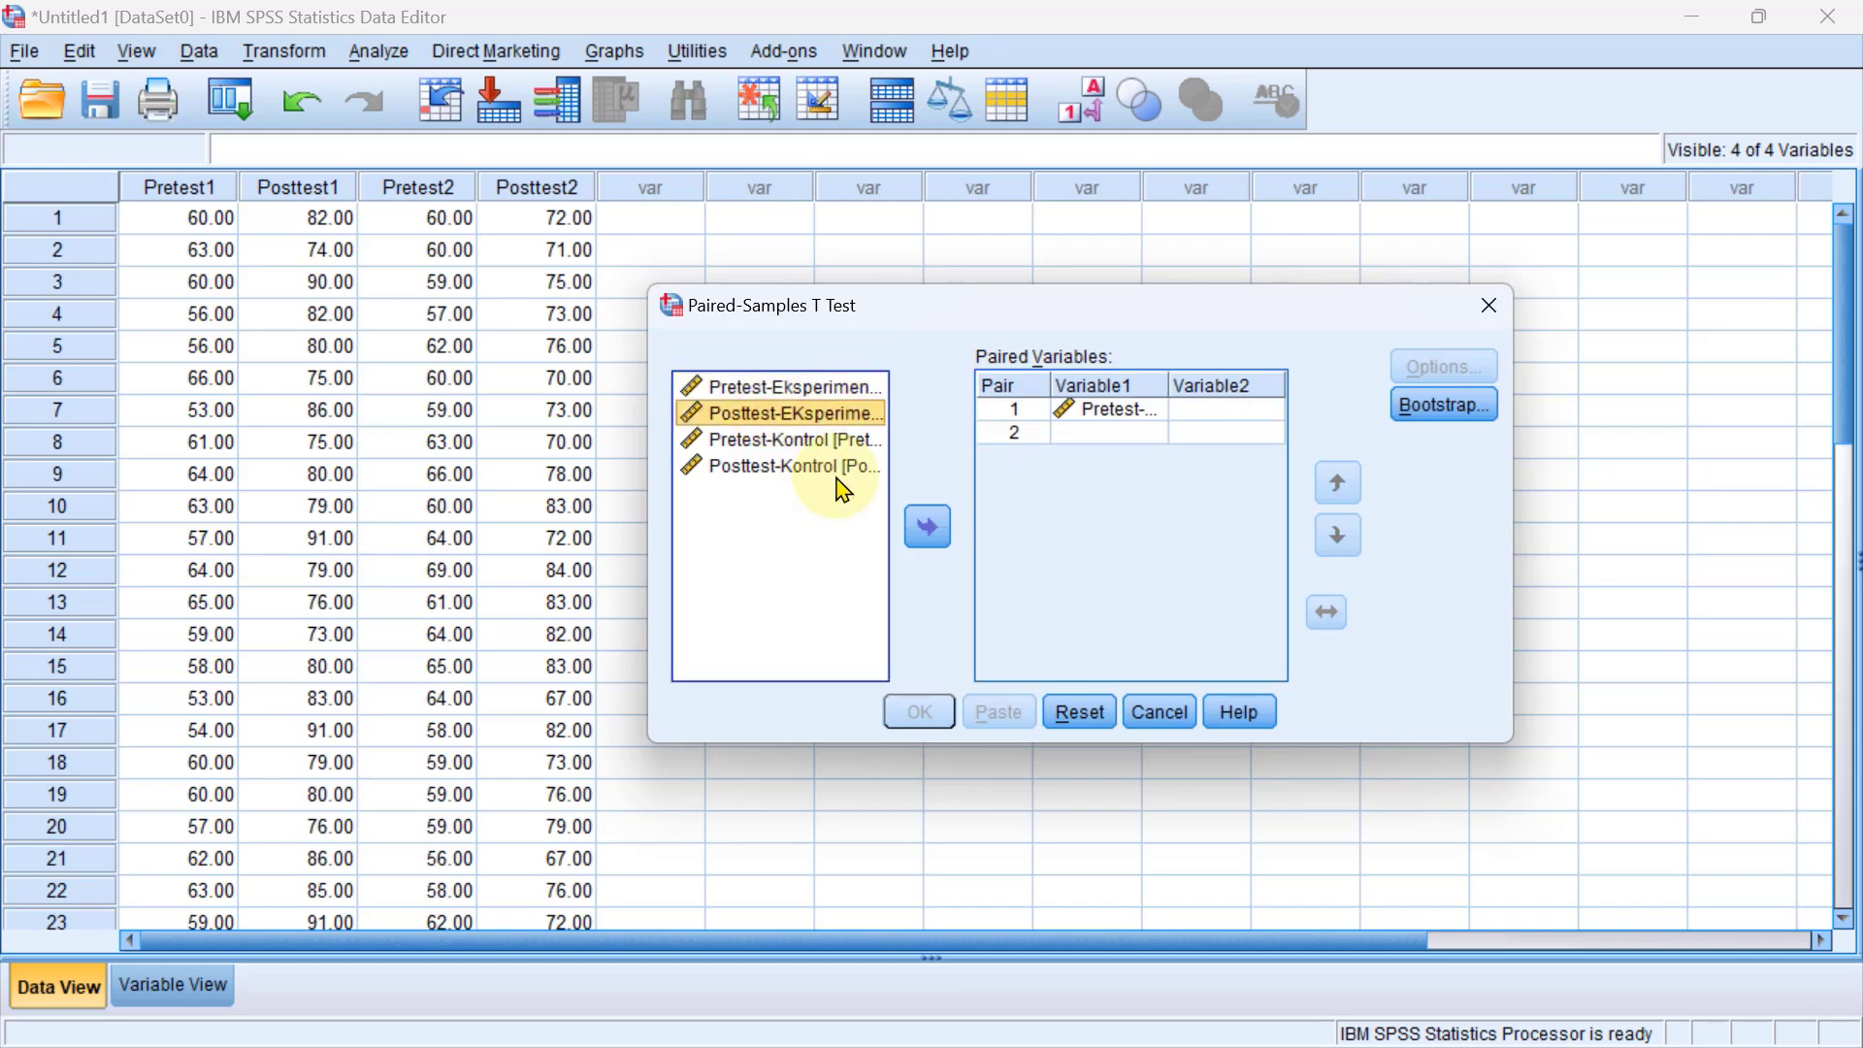
pyautogui.click(929, 529)
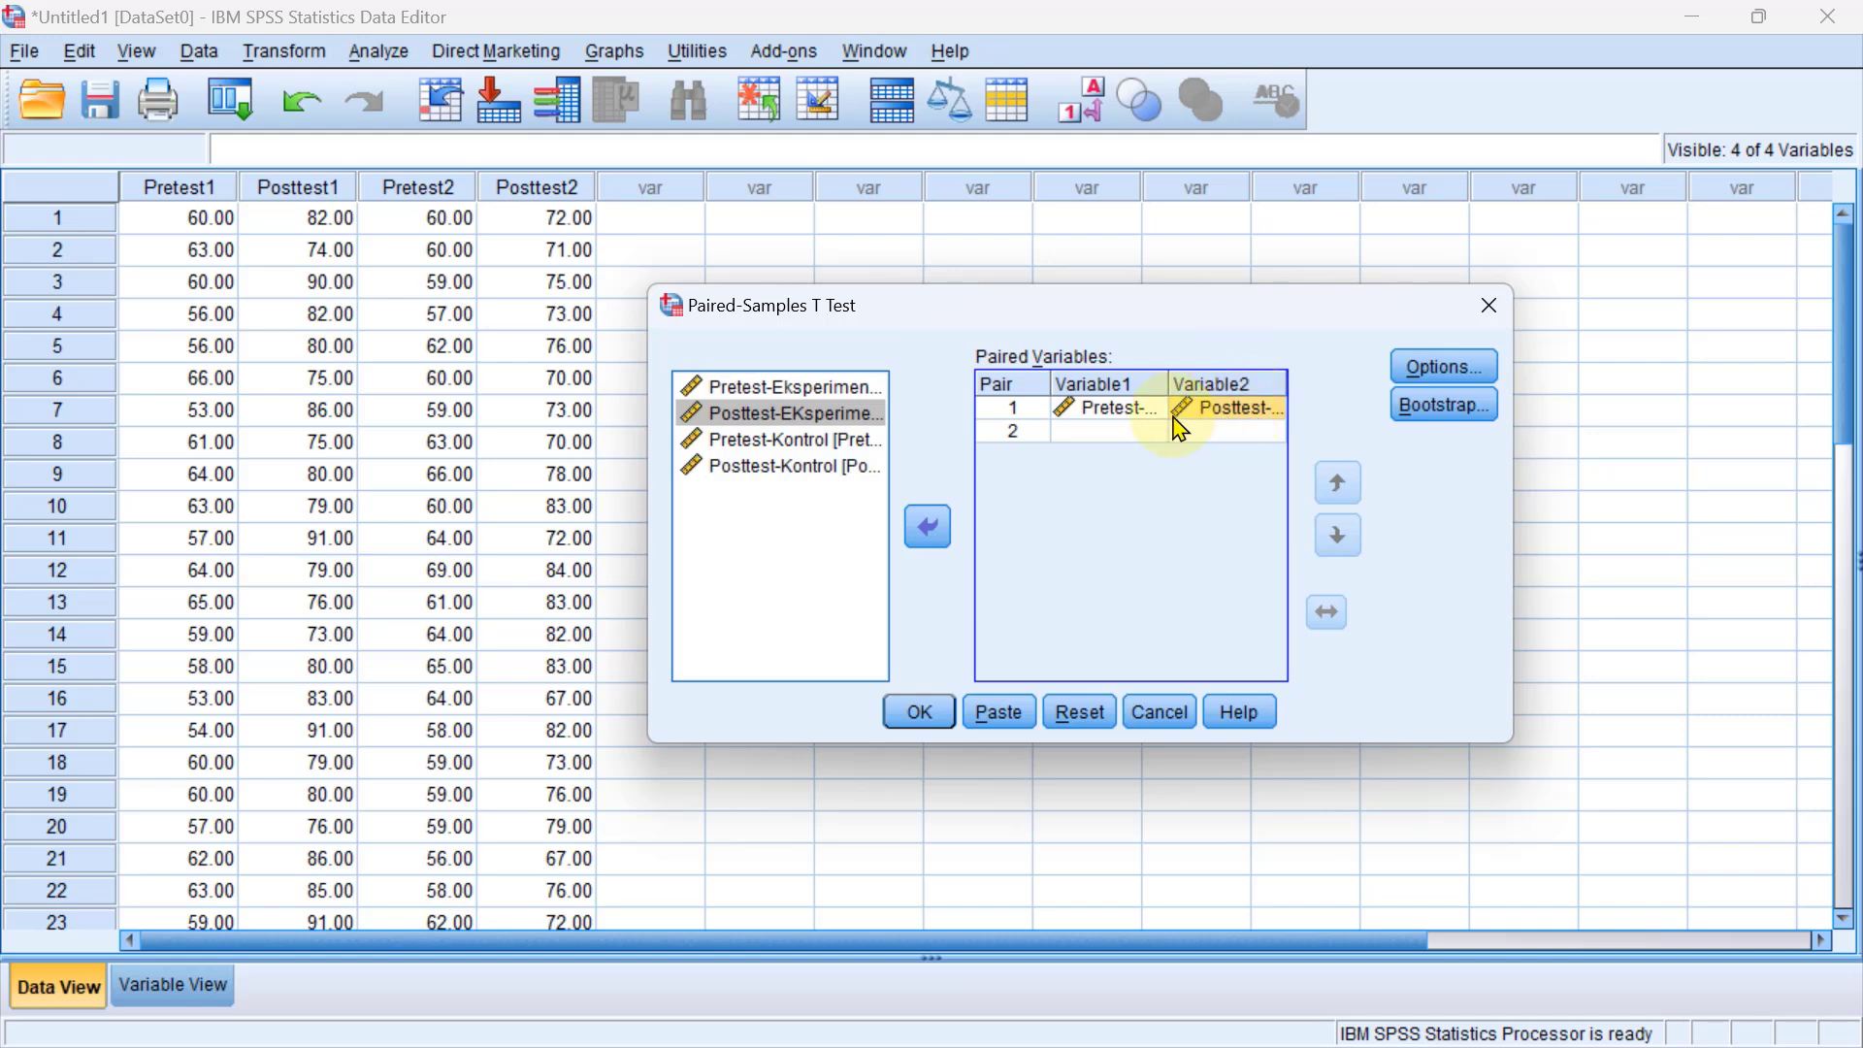
# Set Pretest-Kontrol and Posttest-Kontrol as the second pair and run the paired-samples test.
pyautogui.click(767, 443)
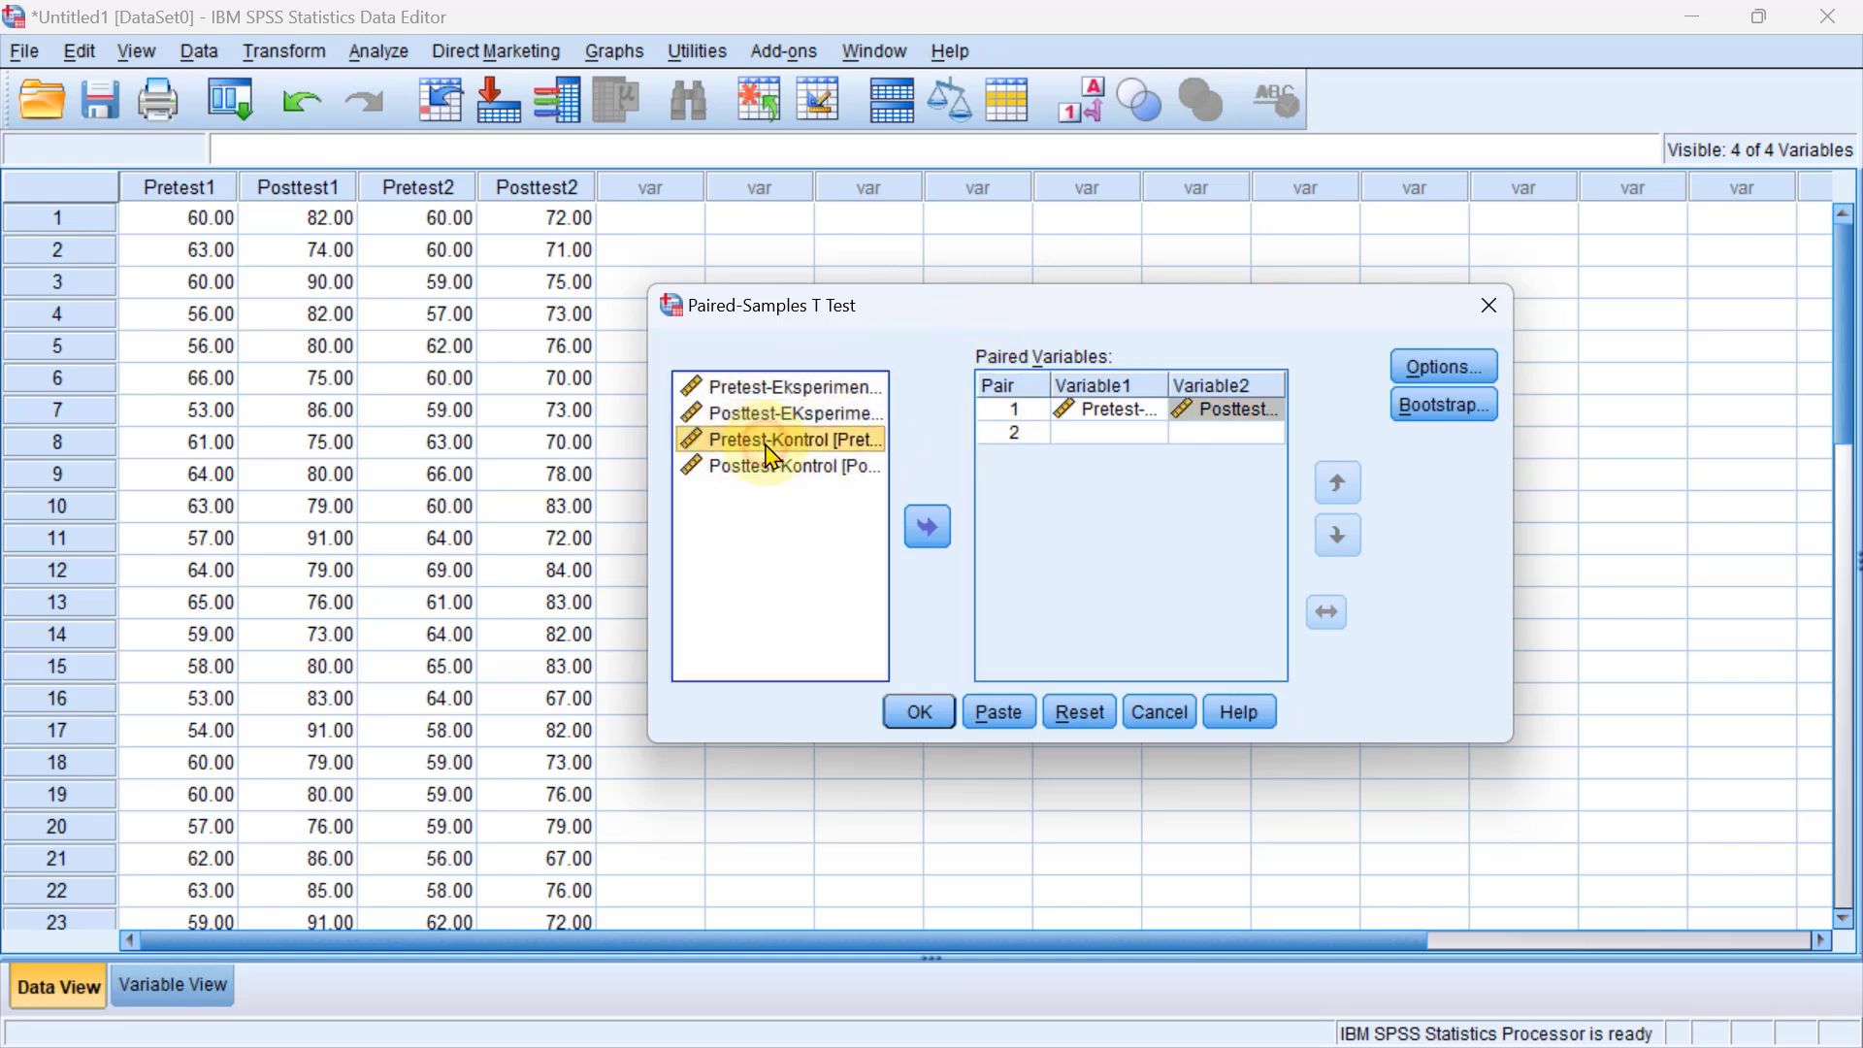
pyautogui.click(929, 531)
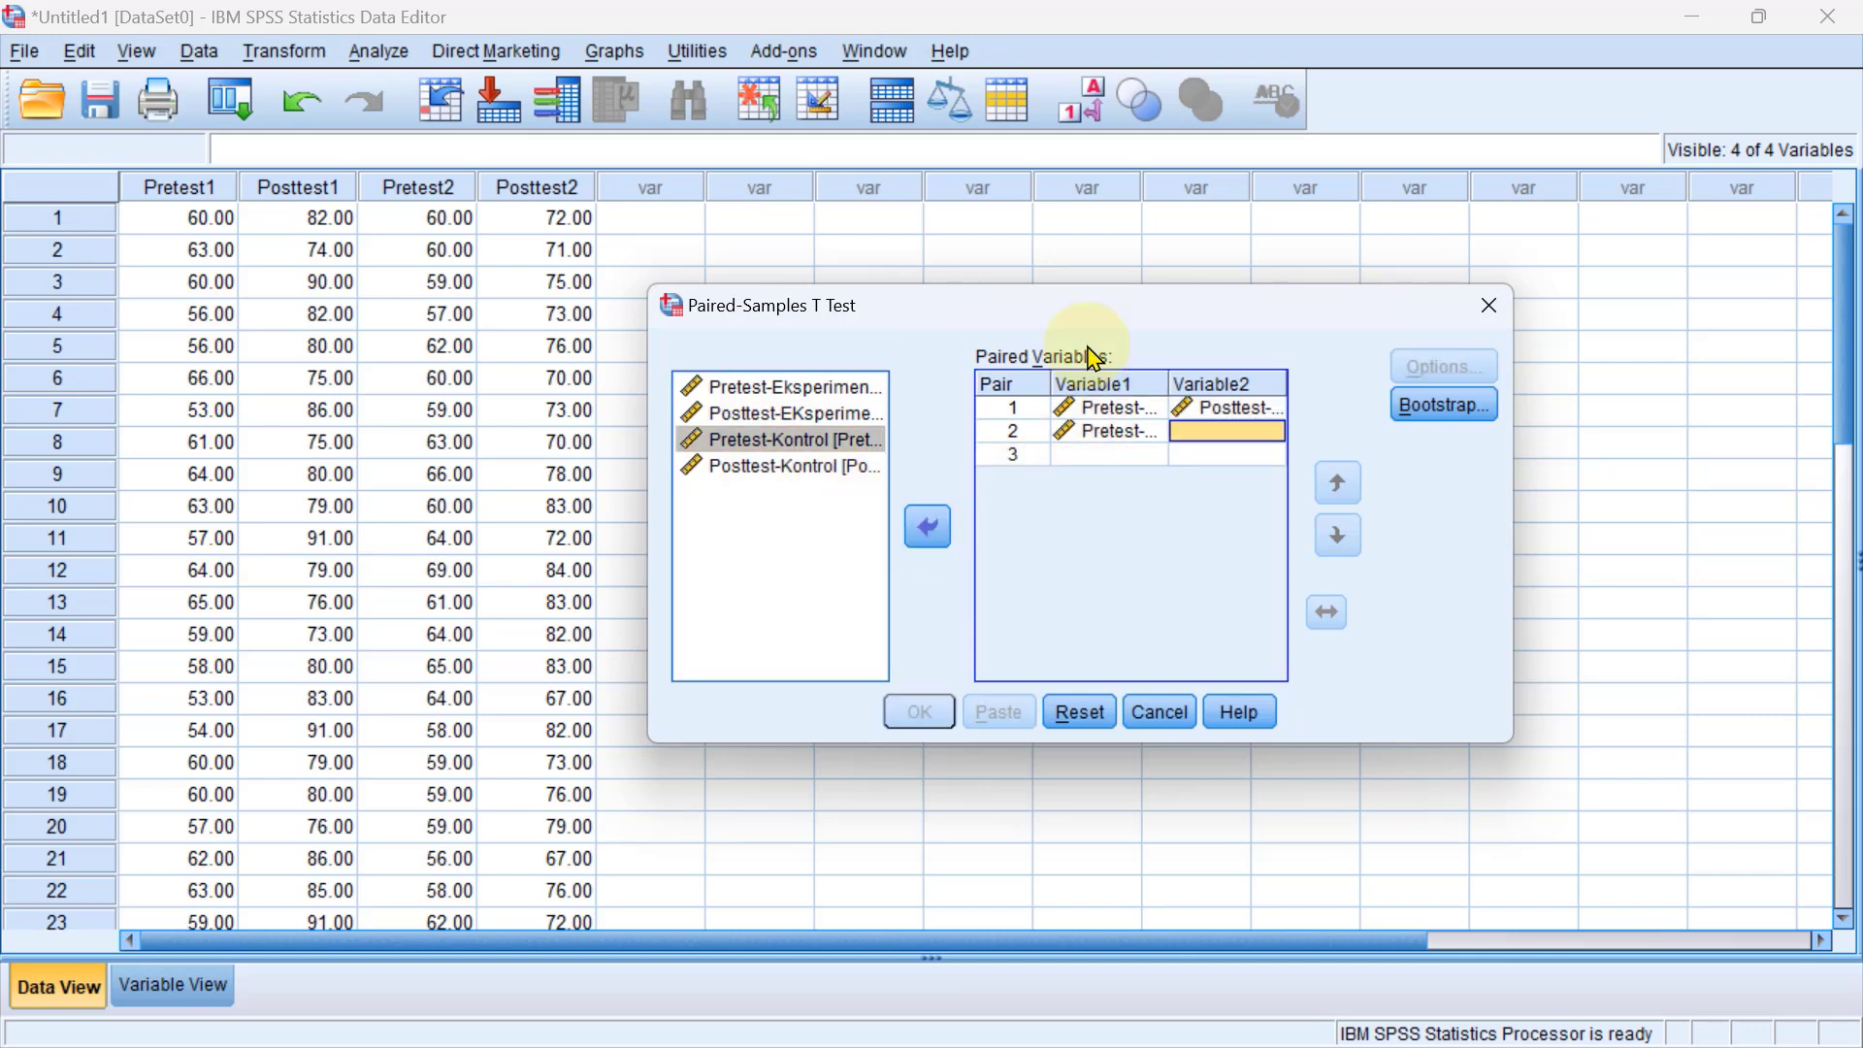
pyautogui.click(759, 469)
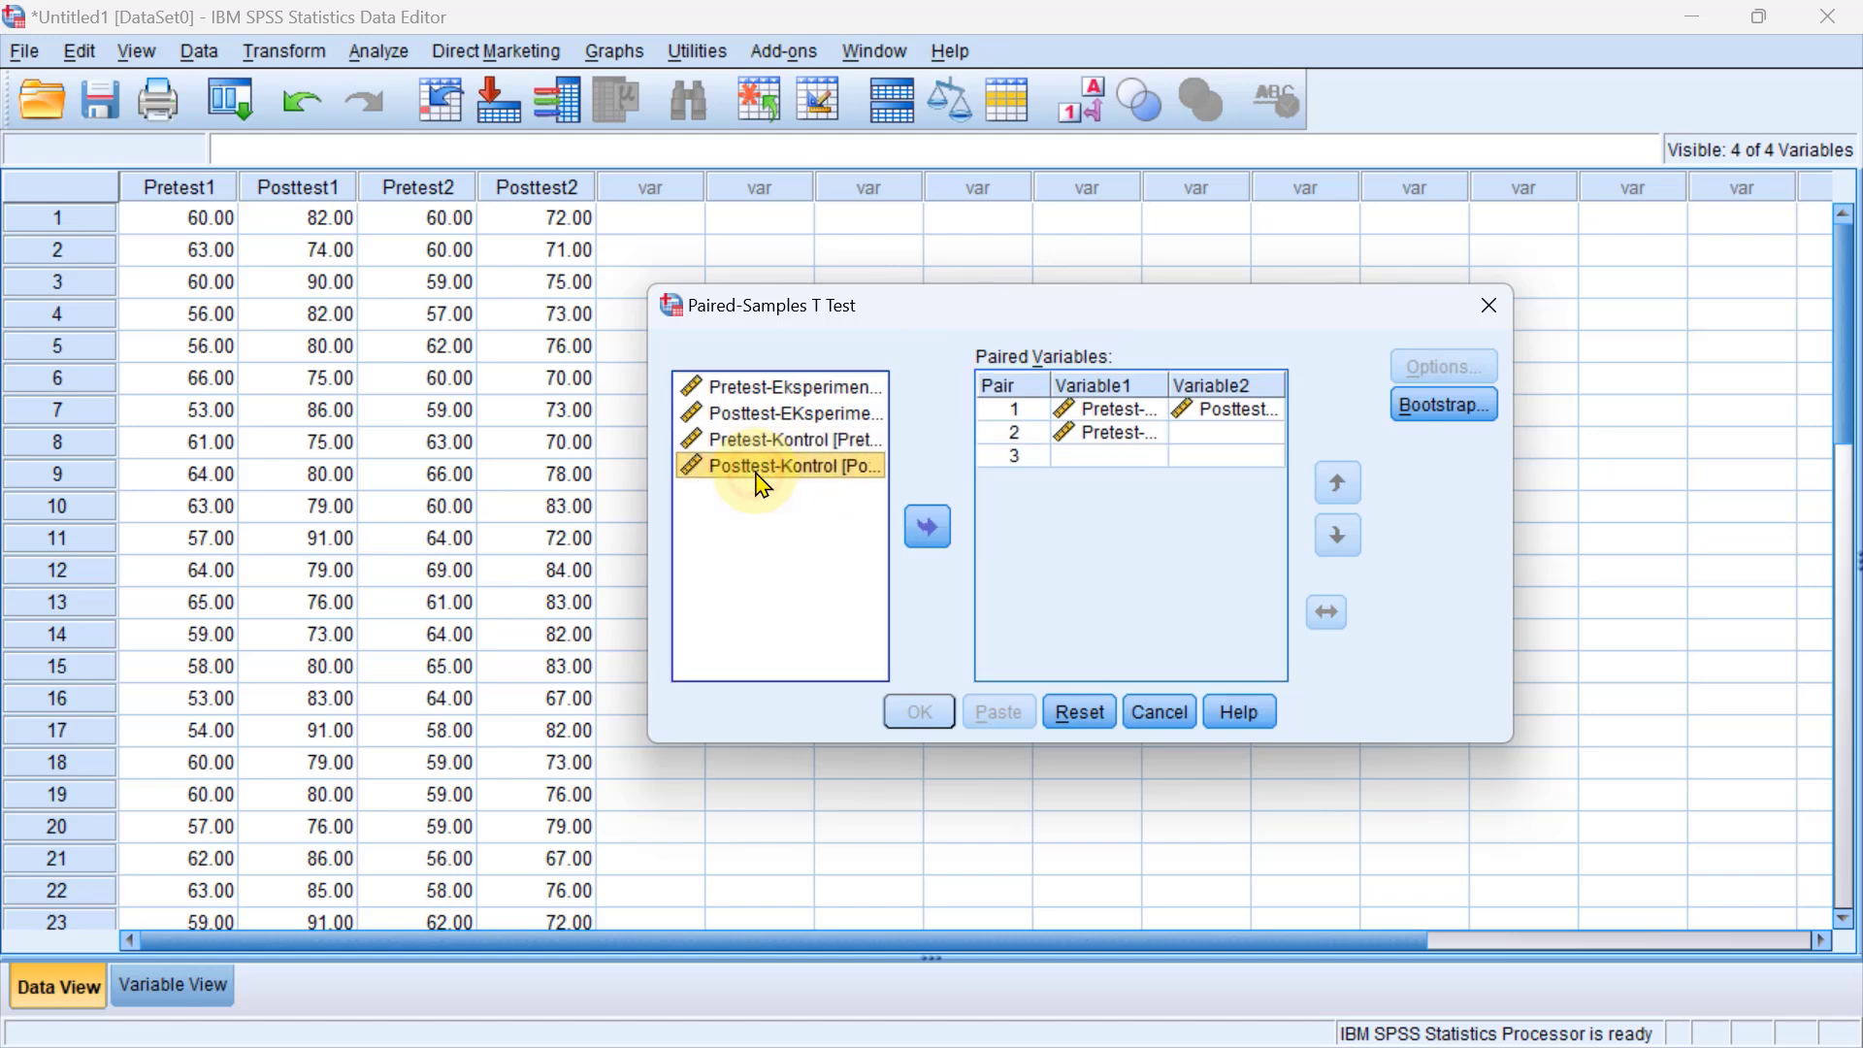
pyautogui.click(930, 529)
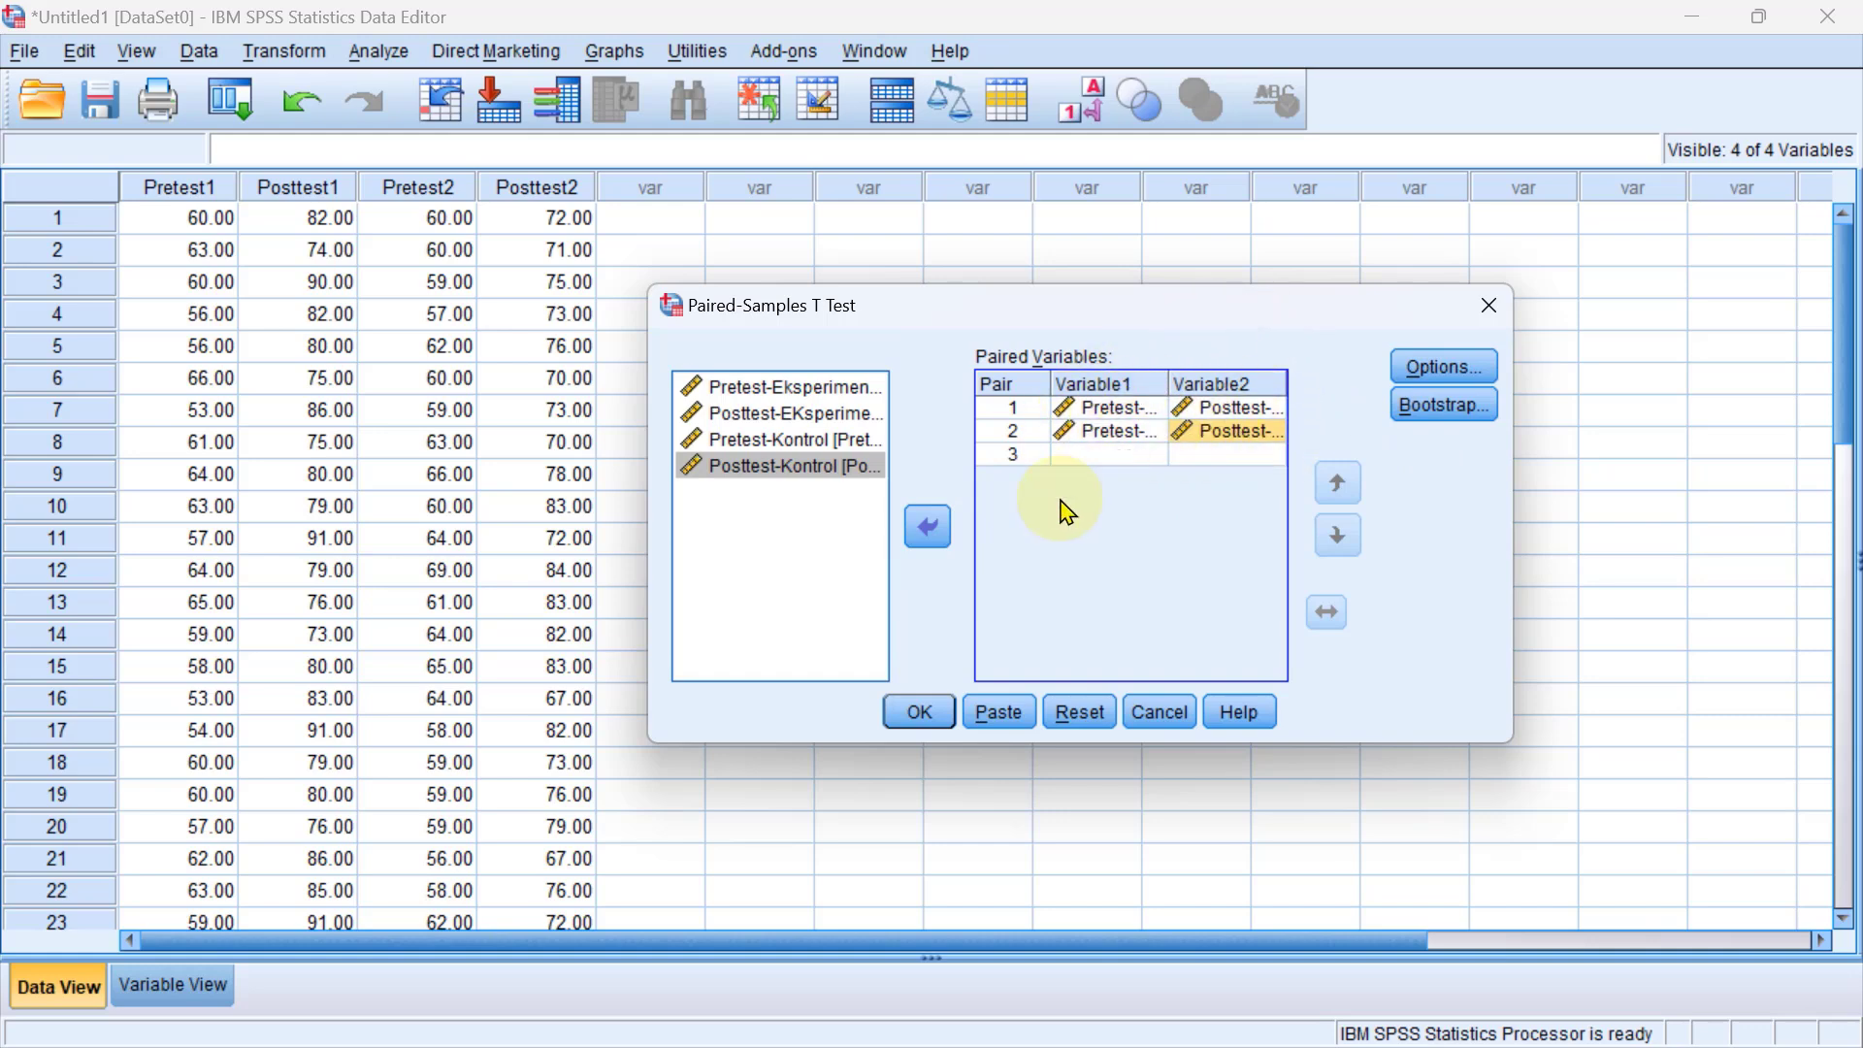
pyautogui.click(922, 715)
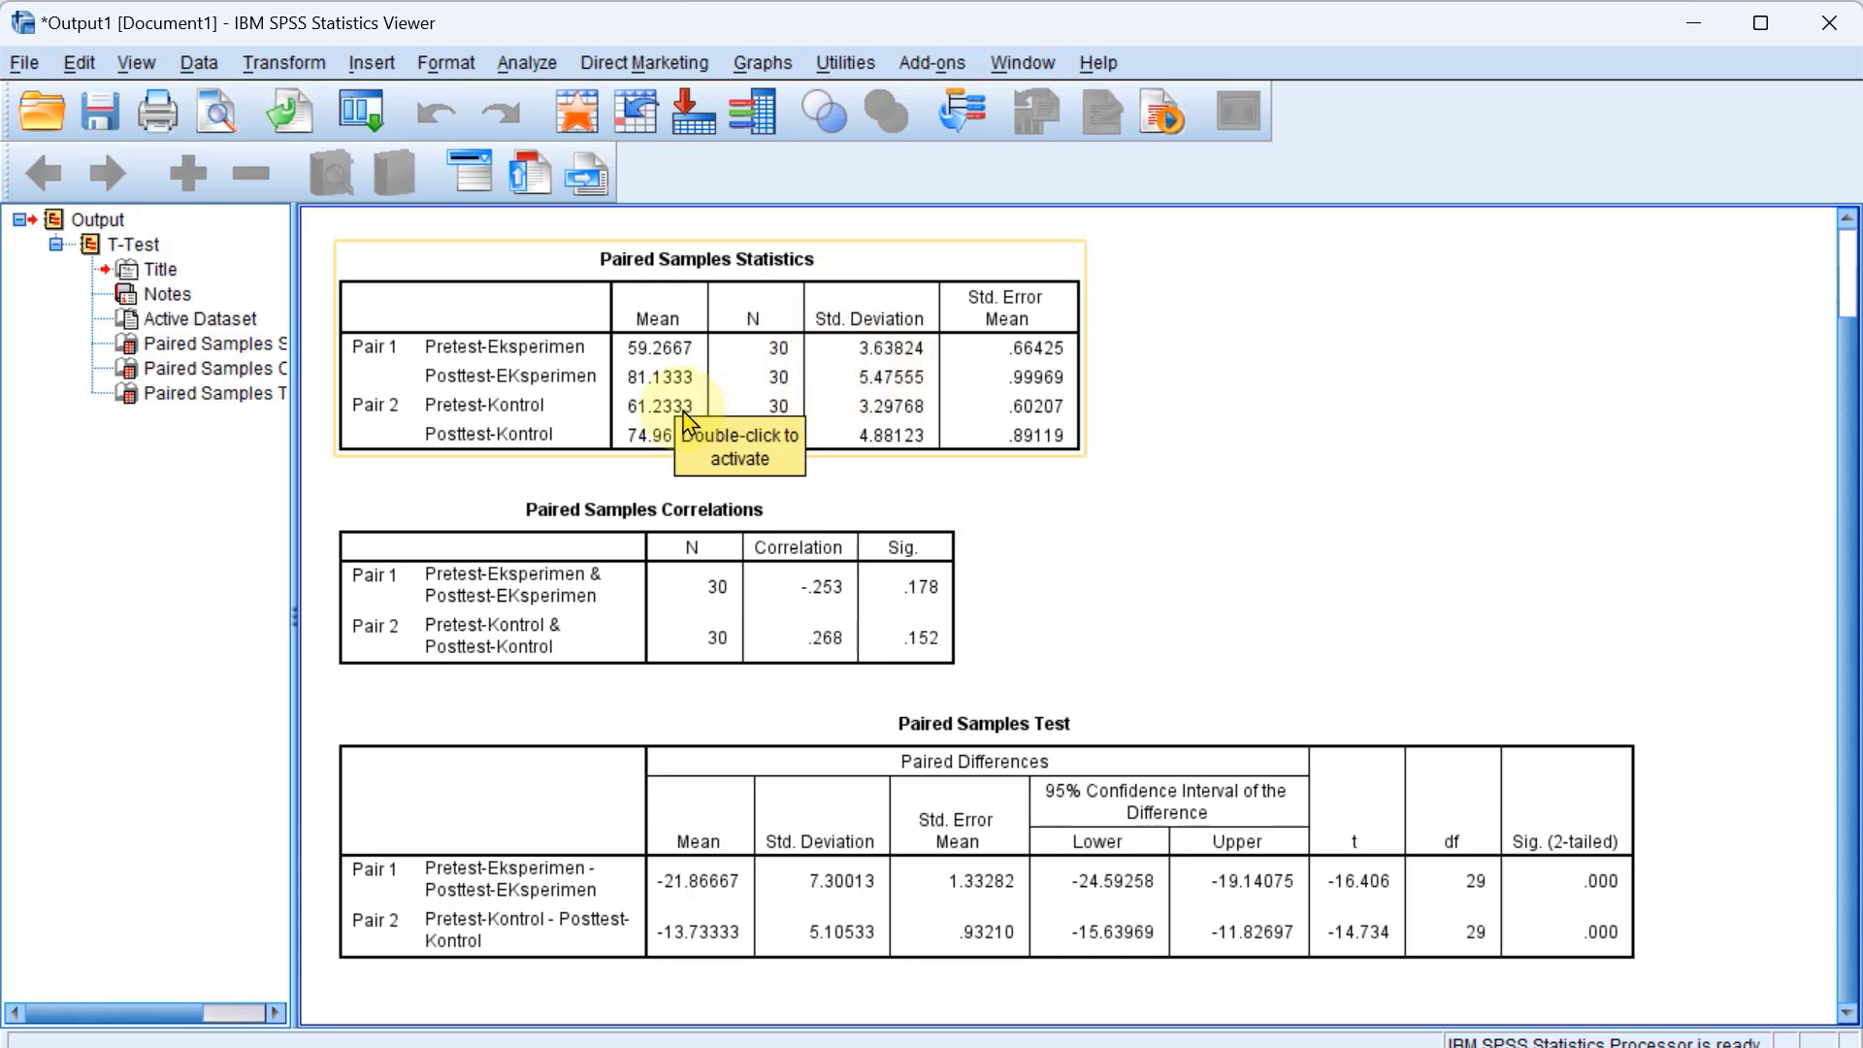
# Examine the Paired Samples Statistics table and copy the Paired Samples Test table from the output.
pyautogui.click(434, 429)
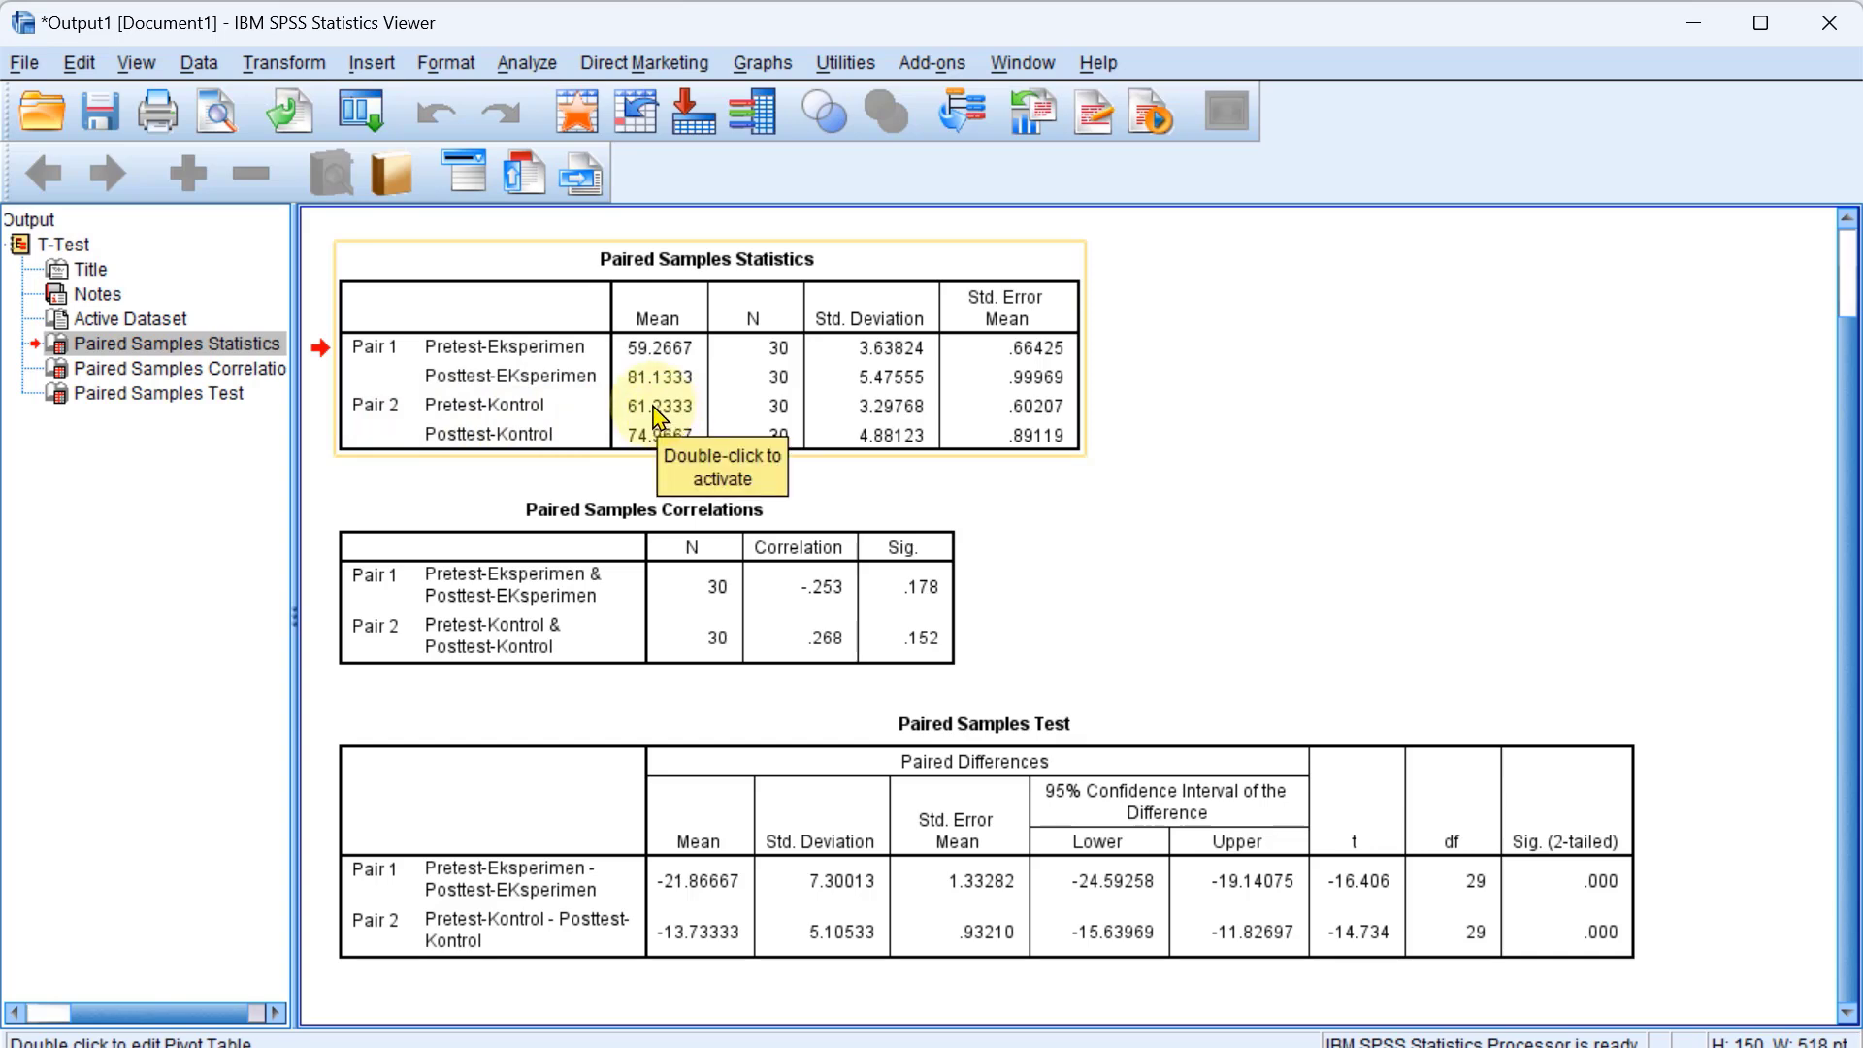
pyautogui.click(1290, 456)
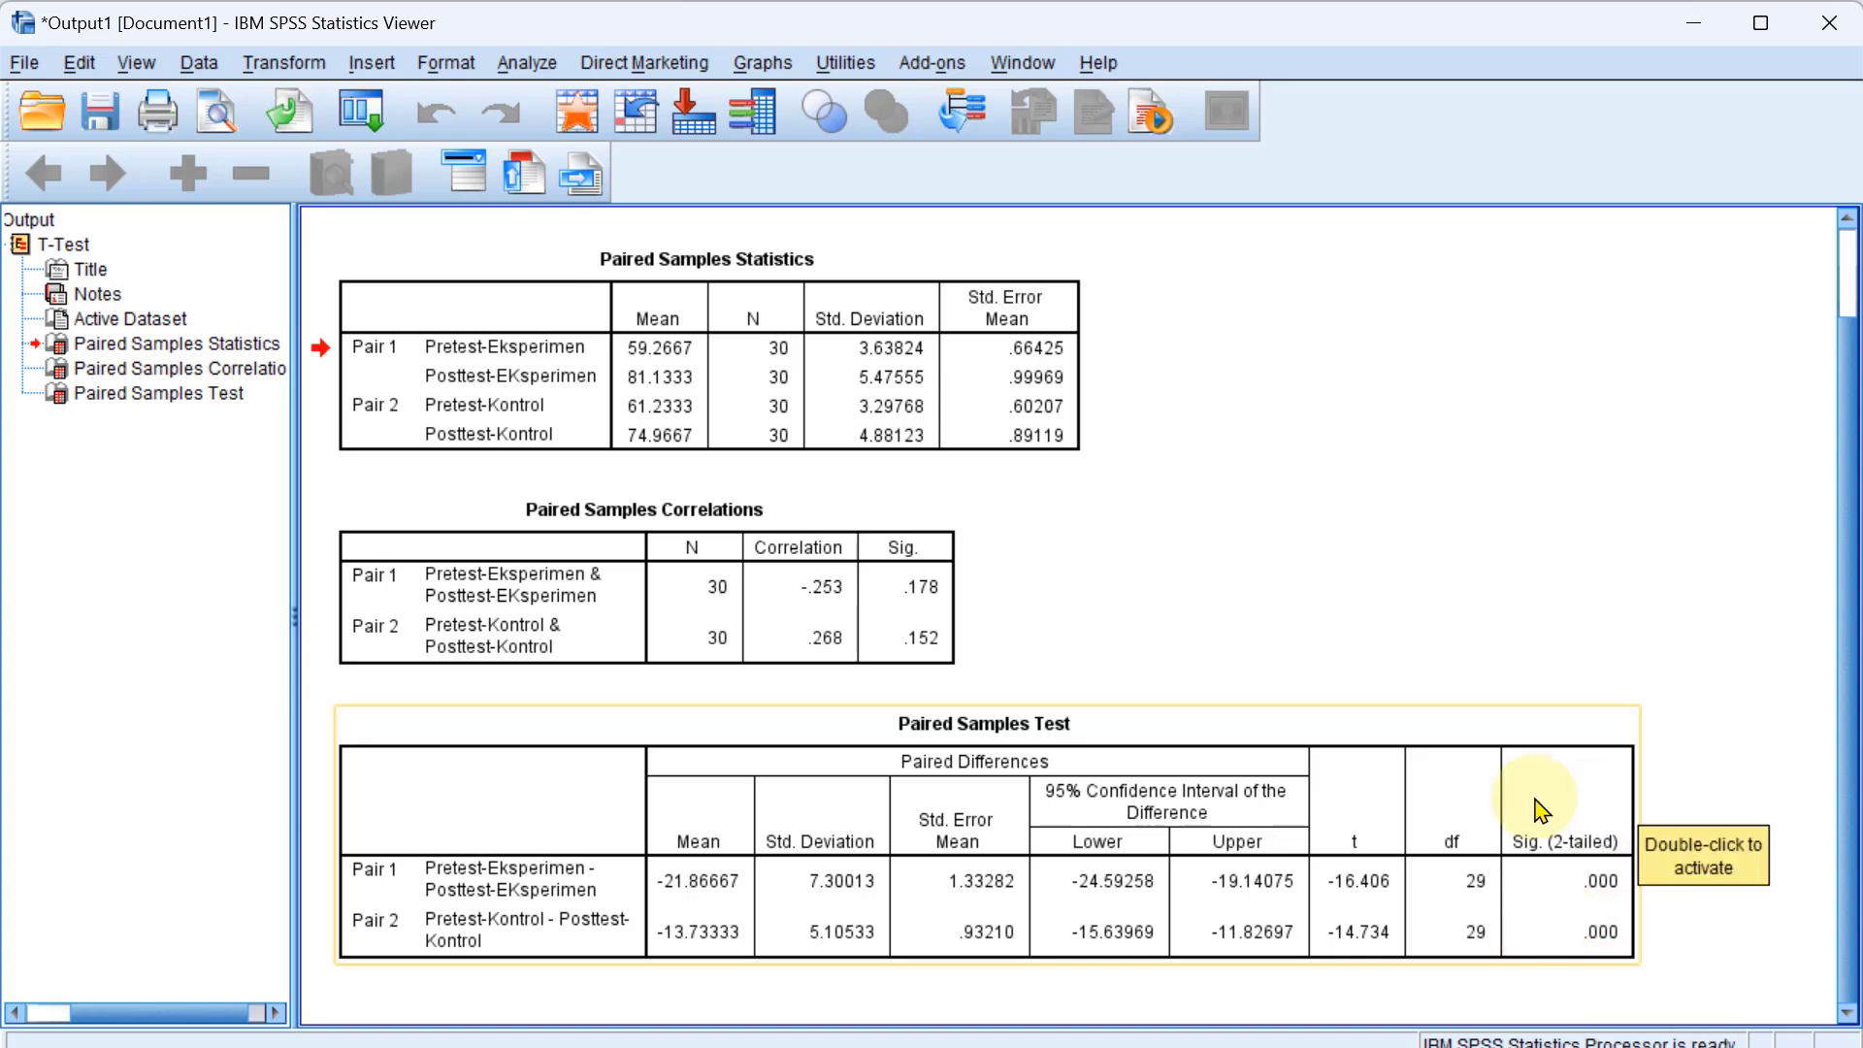
pyautogui.click(1358, 725)
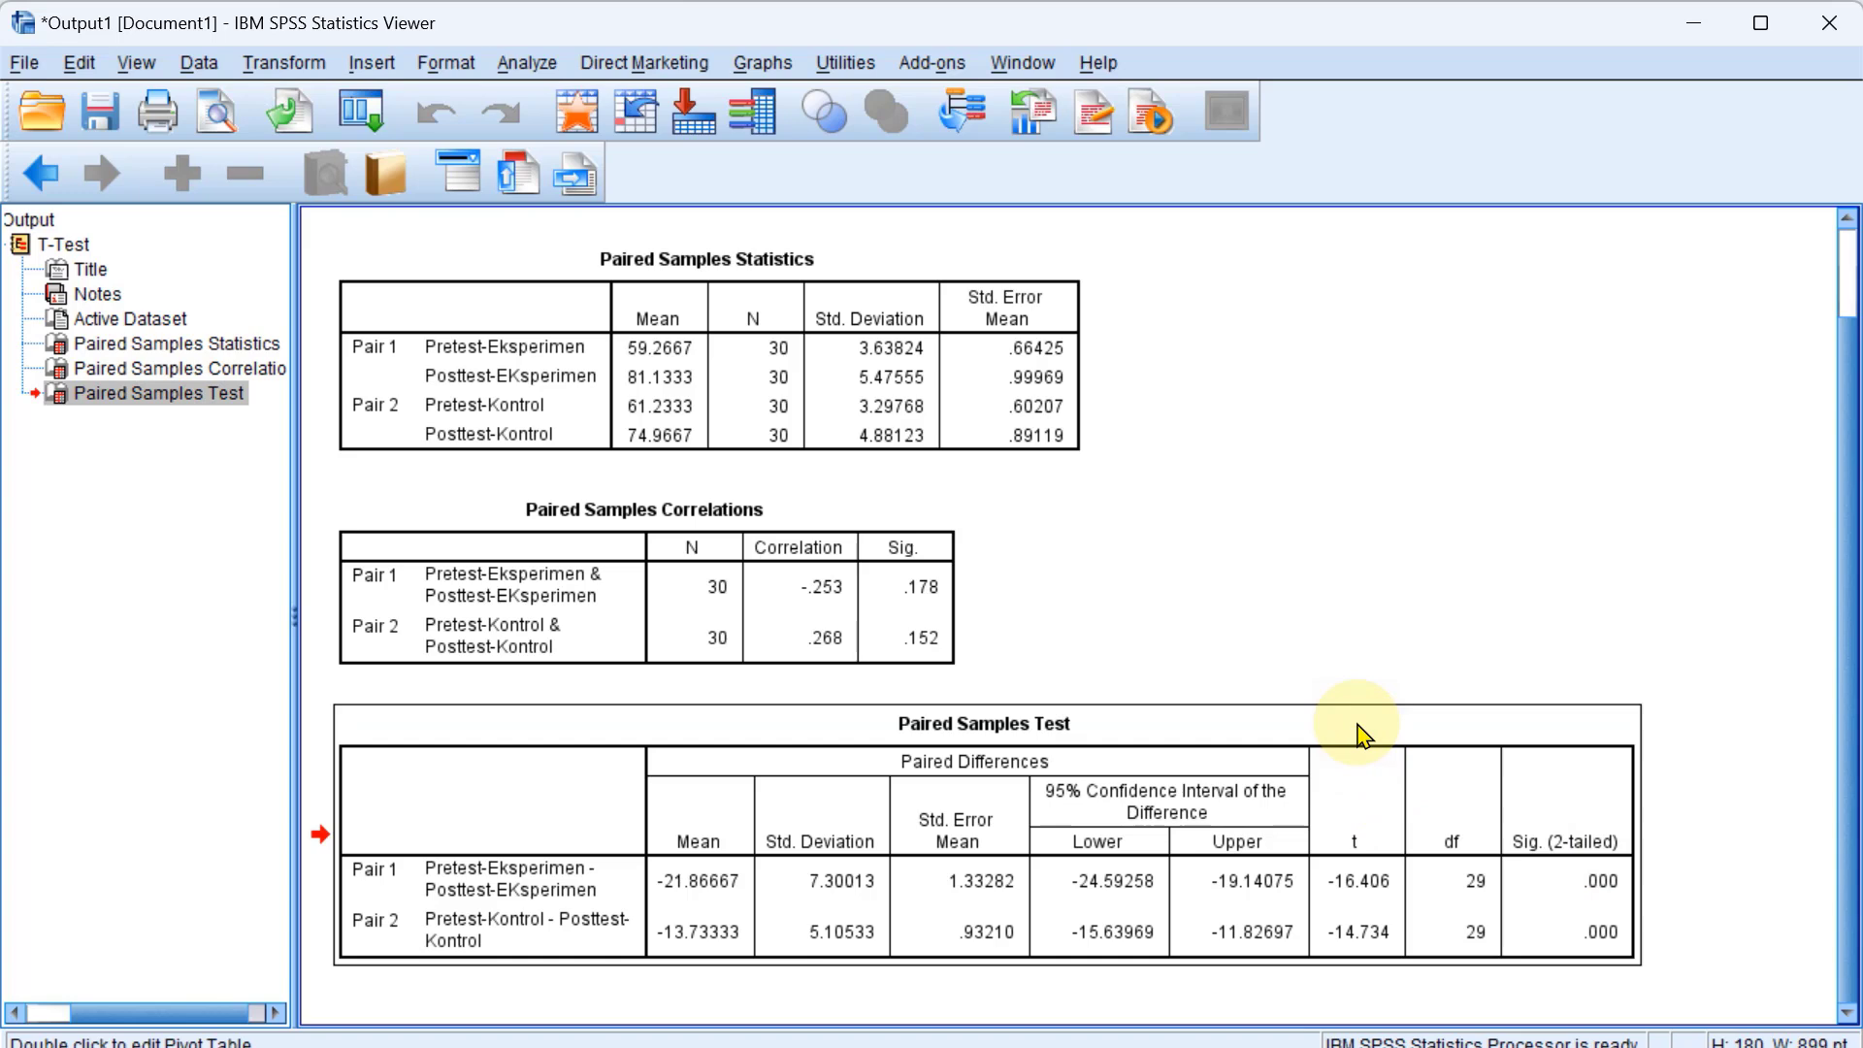
pyautogui.rightClick(1357, 728)
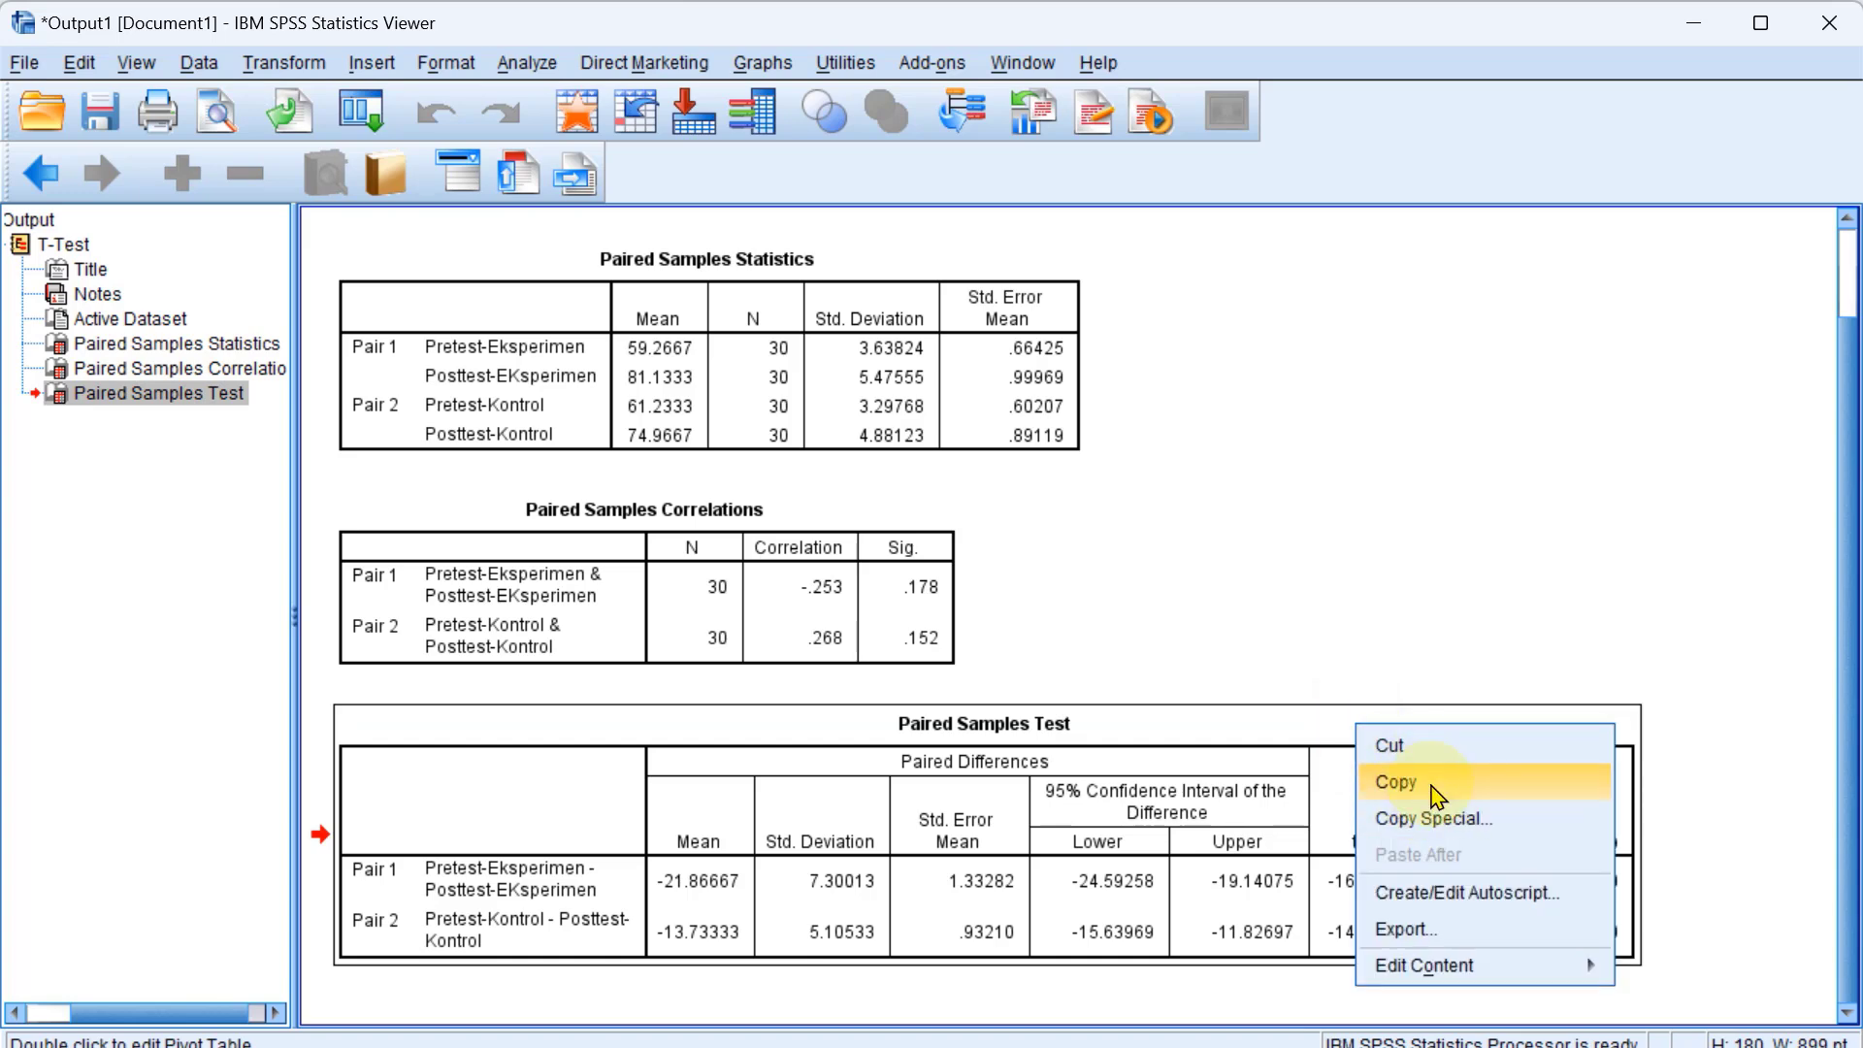
pyautogui.click(1436, 793)
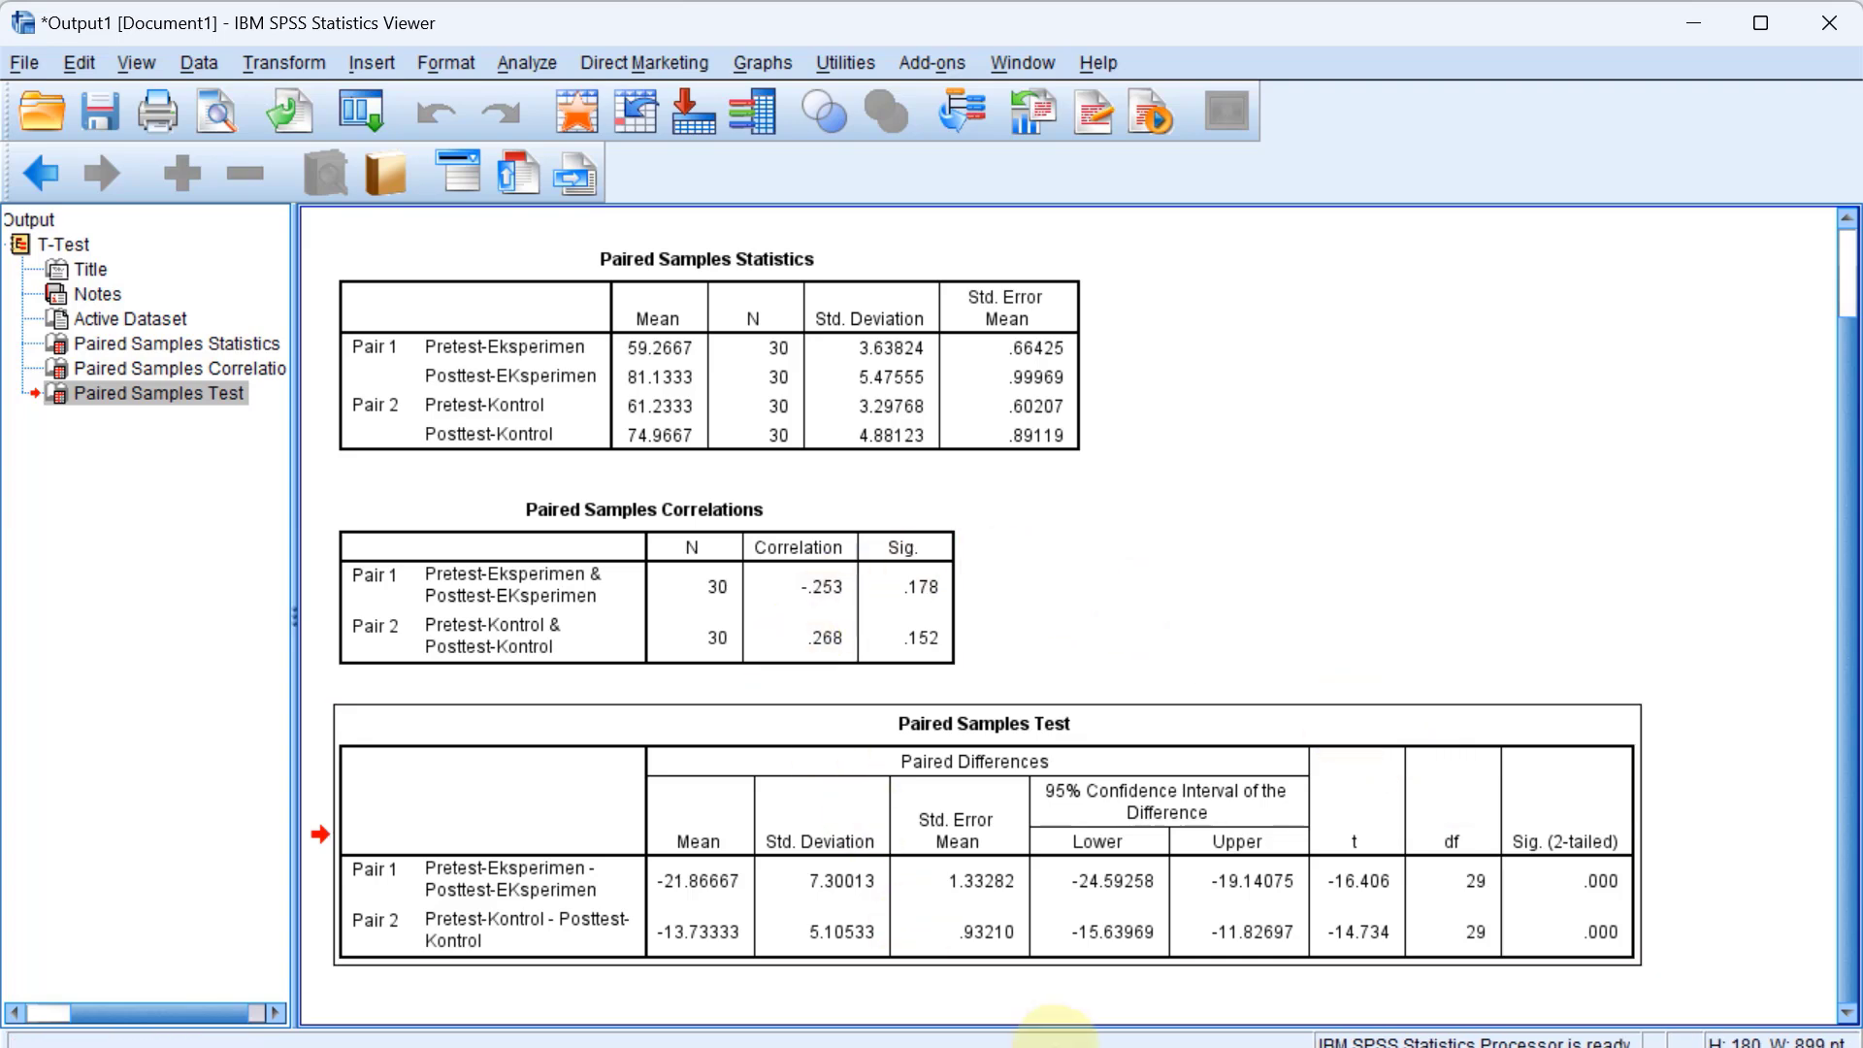
# Switch to PowerPoint, end the slide show at Contoh kasus 1, and view the Hipotesis slide and the test conclusions on slide 28.
pyautogui.moveTo(1102, 1036)
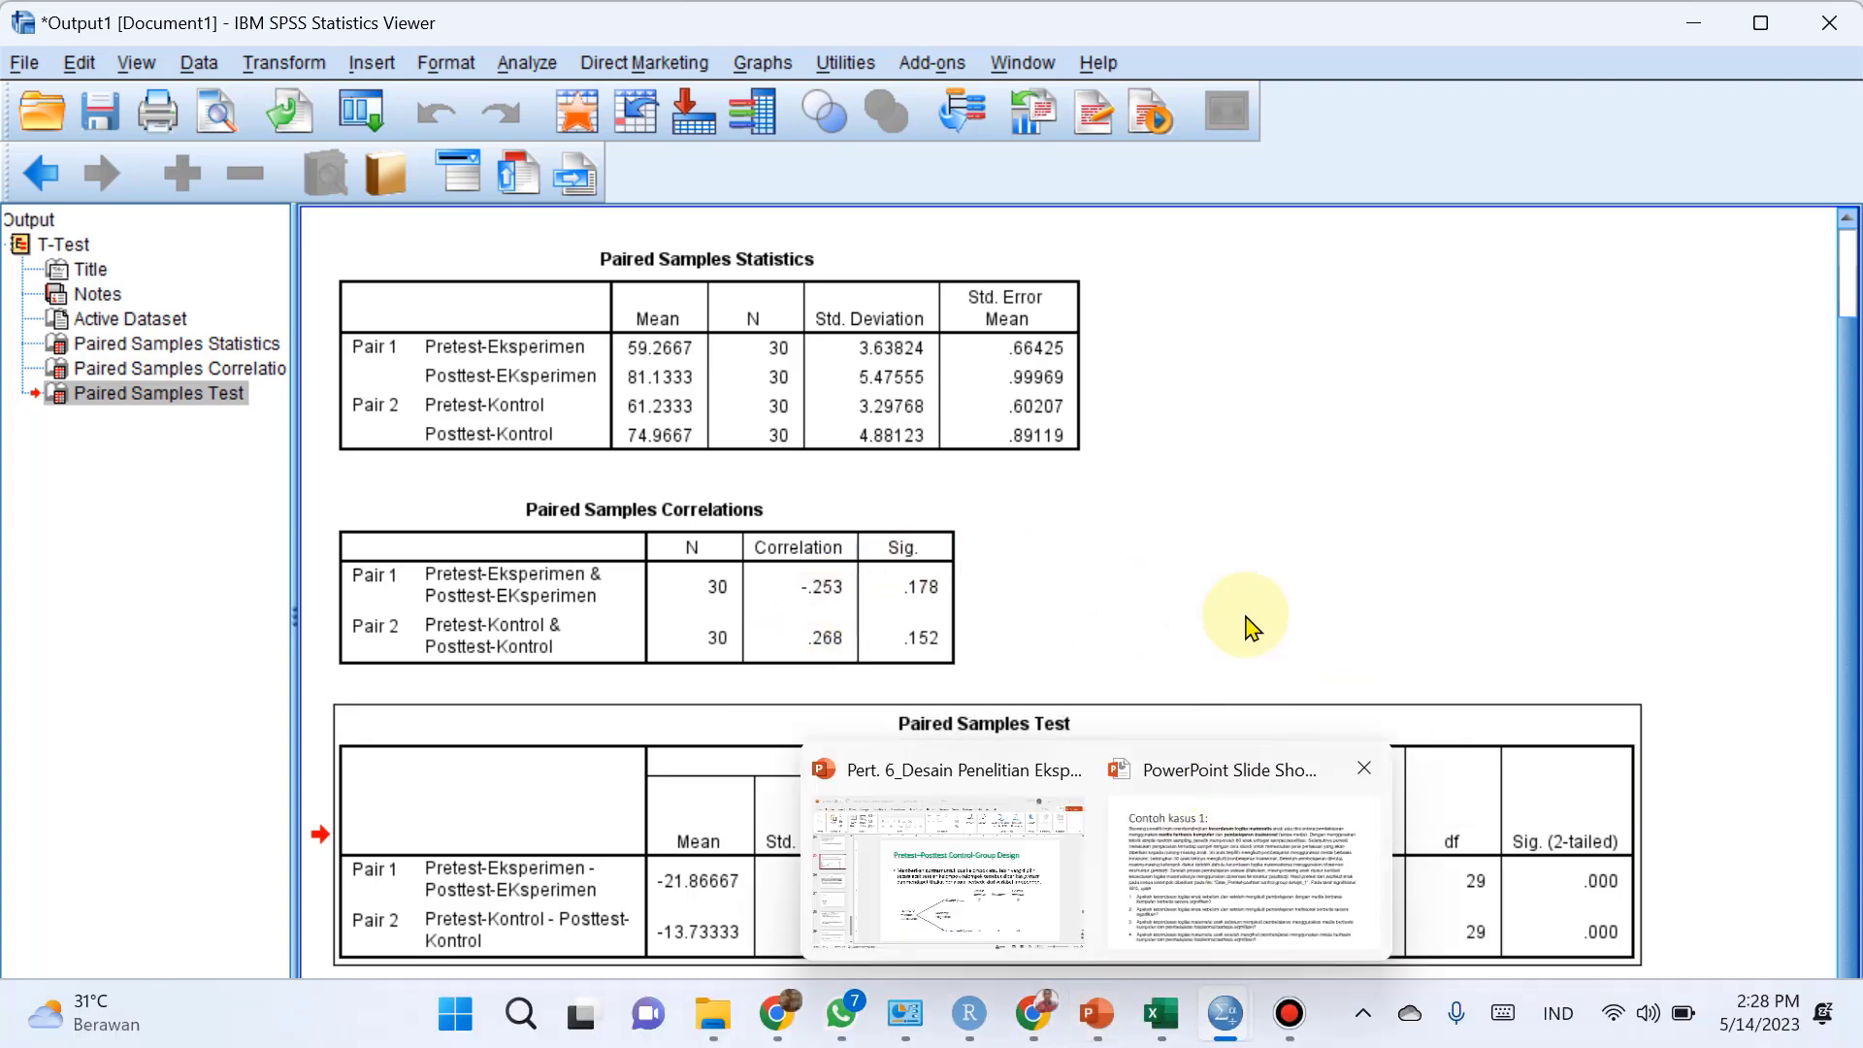
pyautogui.click(1178, 549)
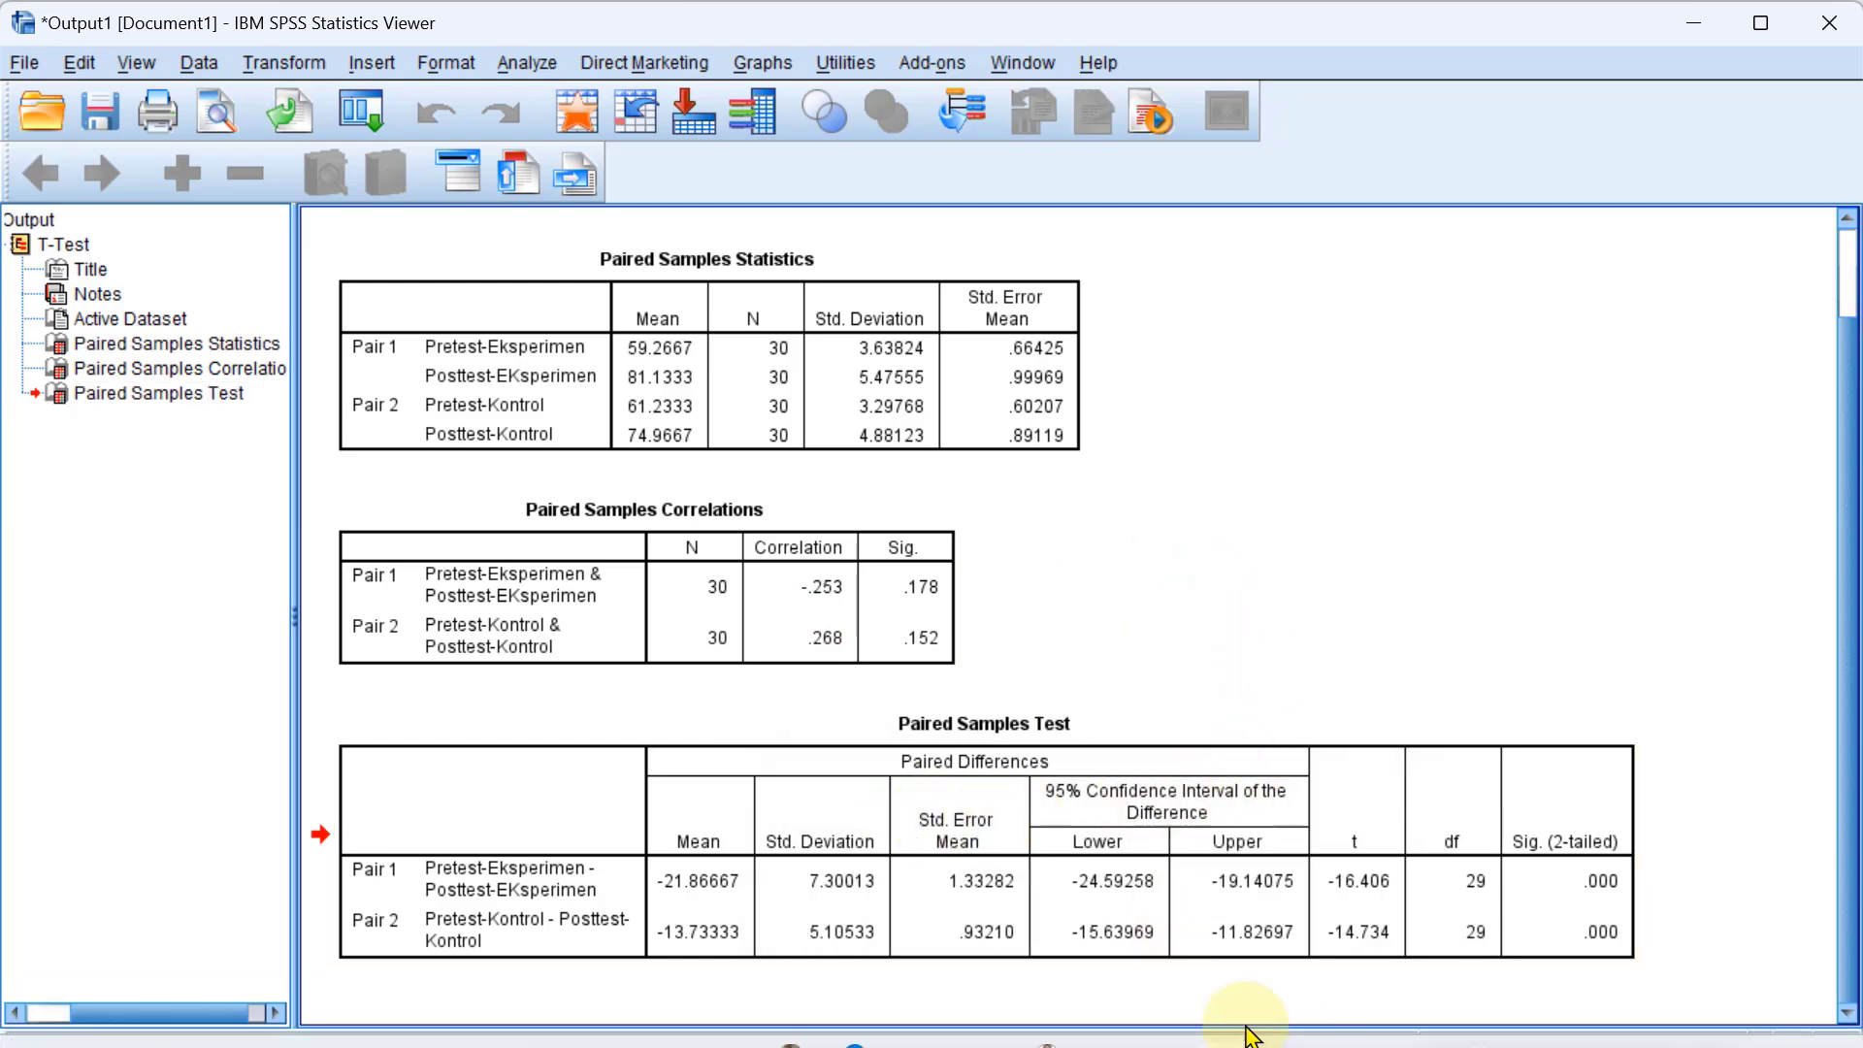
pyautogui.moveTo(1107, 1038)
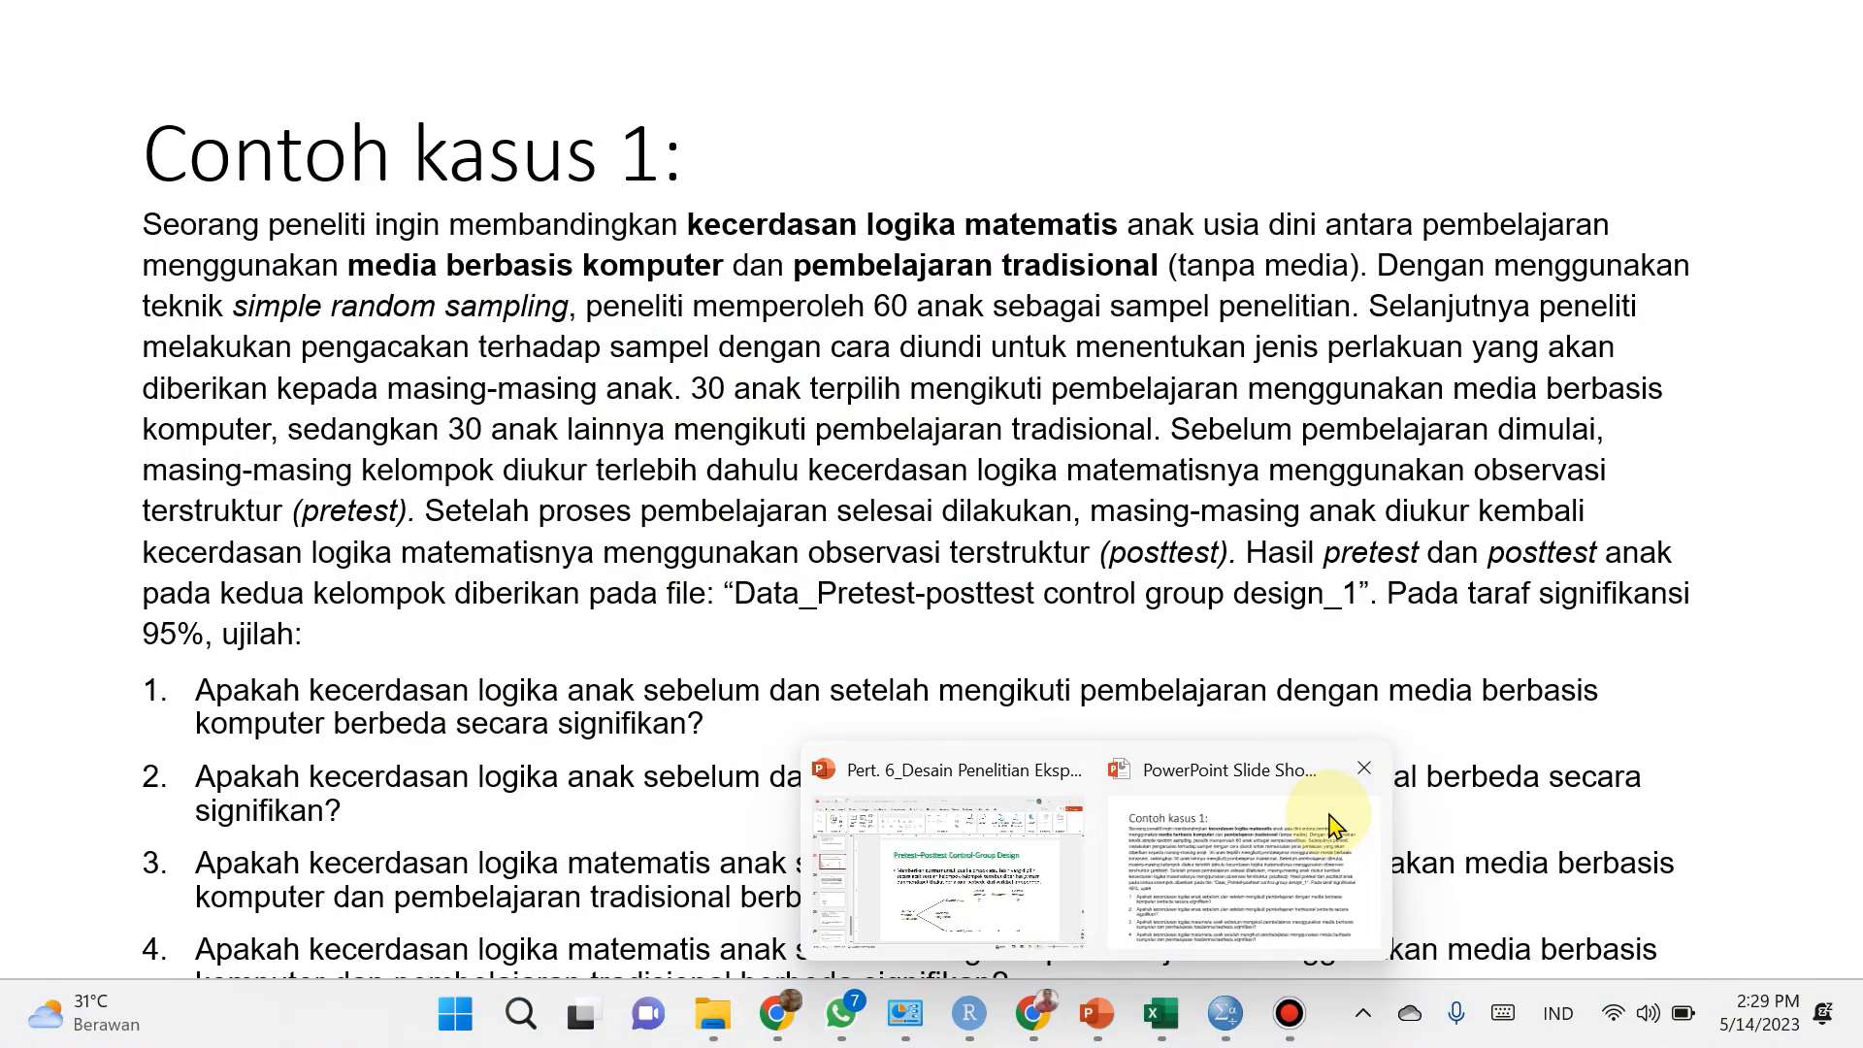
pyautogui.click(1329, 813)
pyautogui.press('Escape')
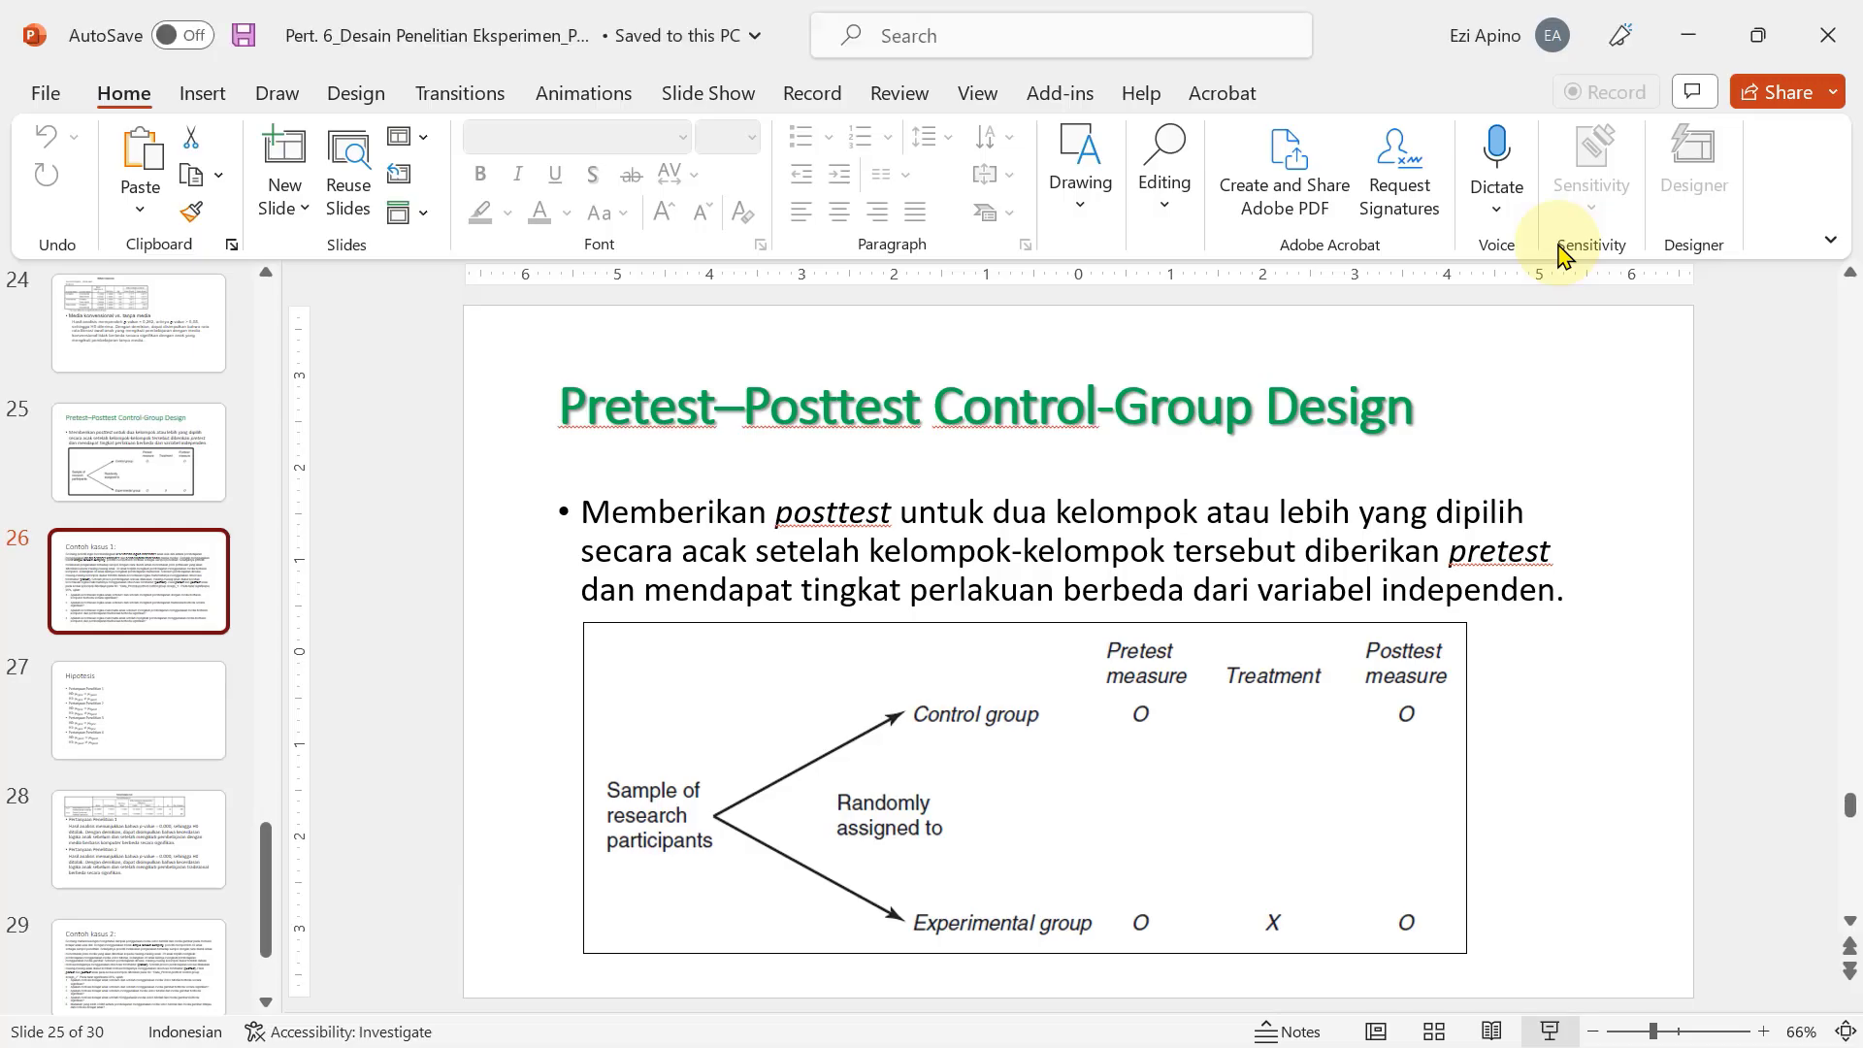
pyautogui.click(131, 737)
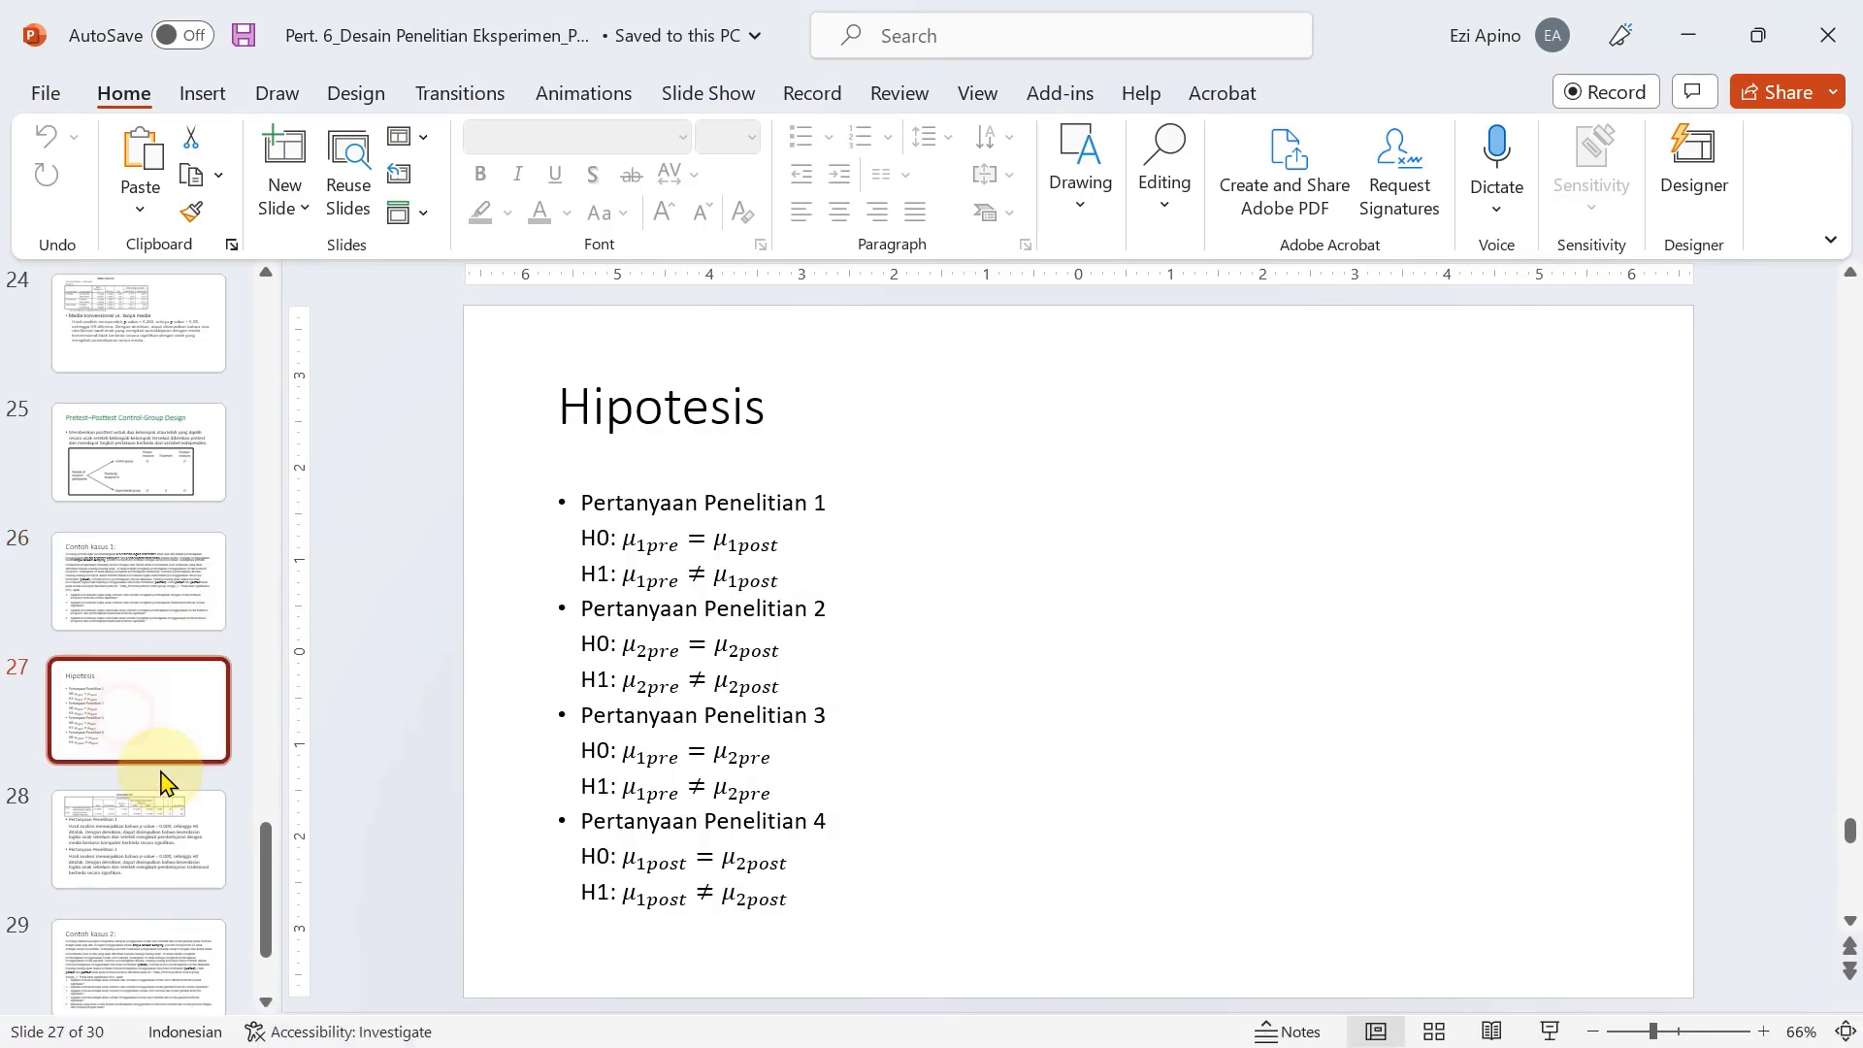
pyautogui.click(174, 840)
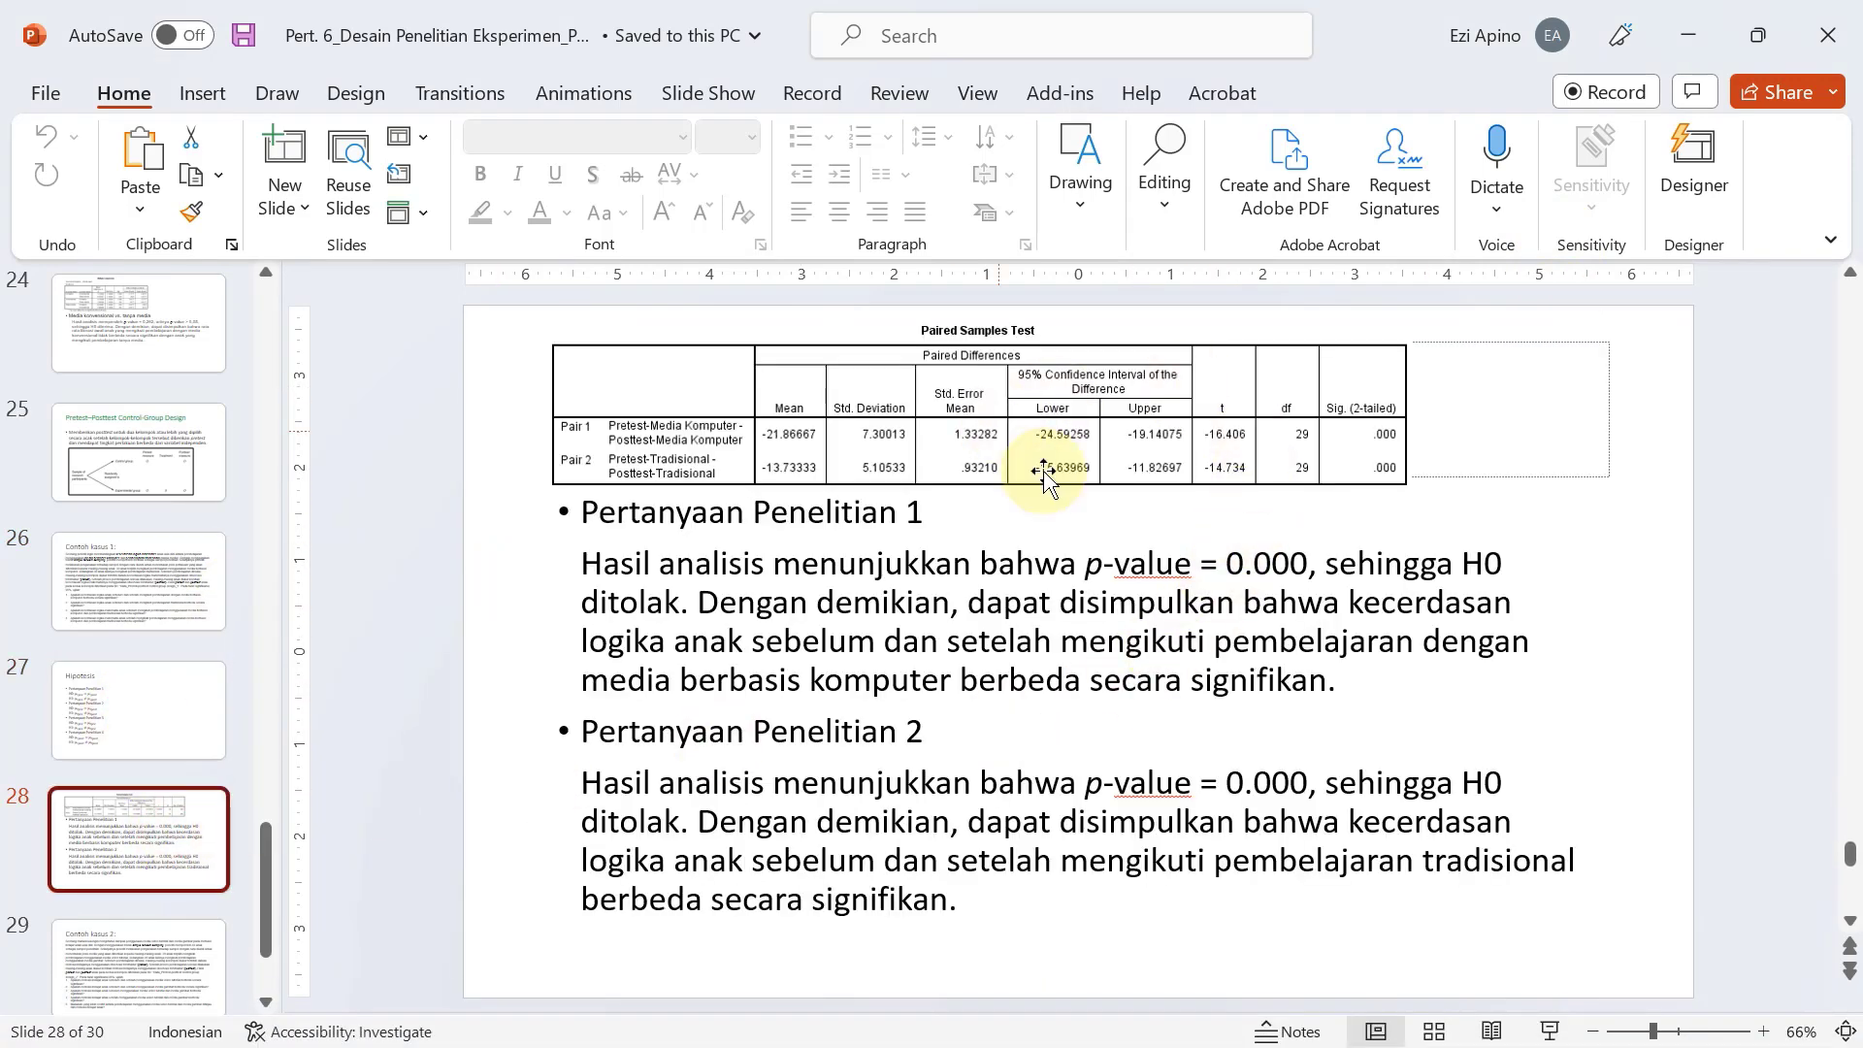
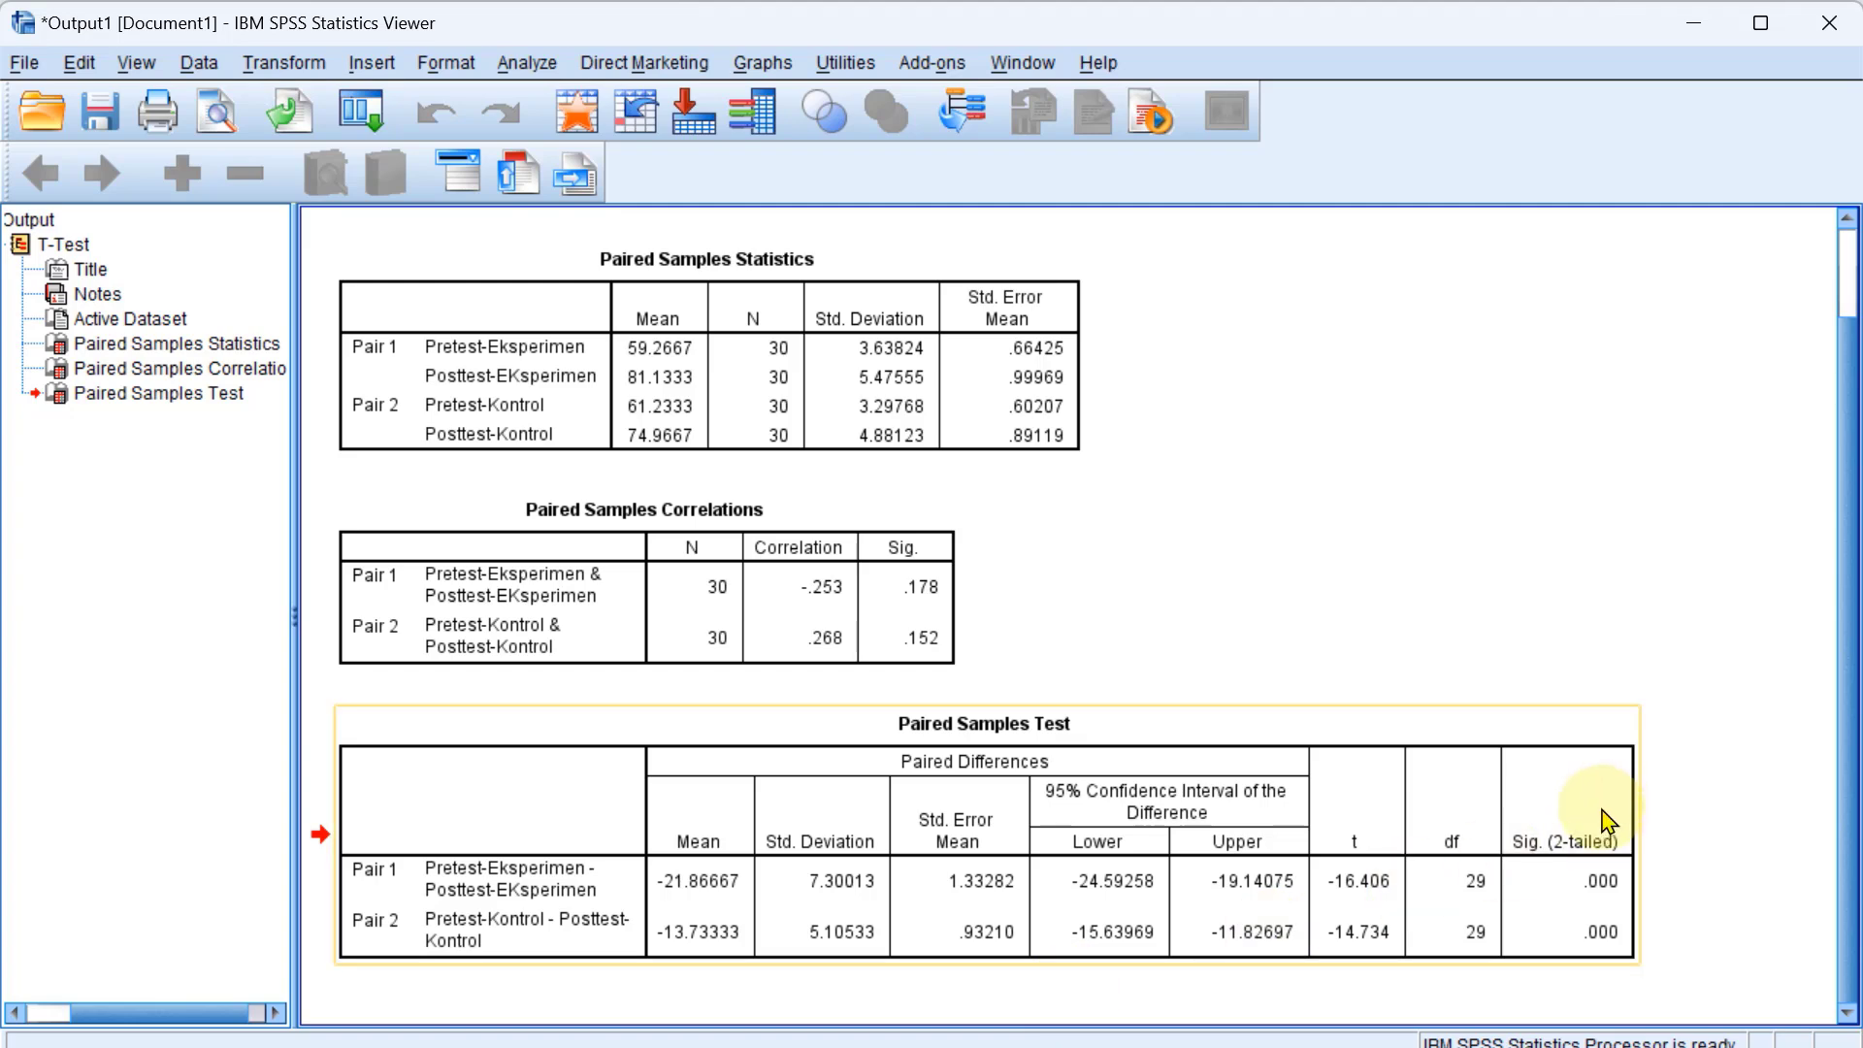
# Check the Paired Samples Test results in SPSS against the research question conclusions on PowerPoint slide 28.
pyautogui.hotkey('alt', 'Tab')
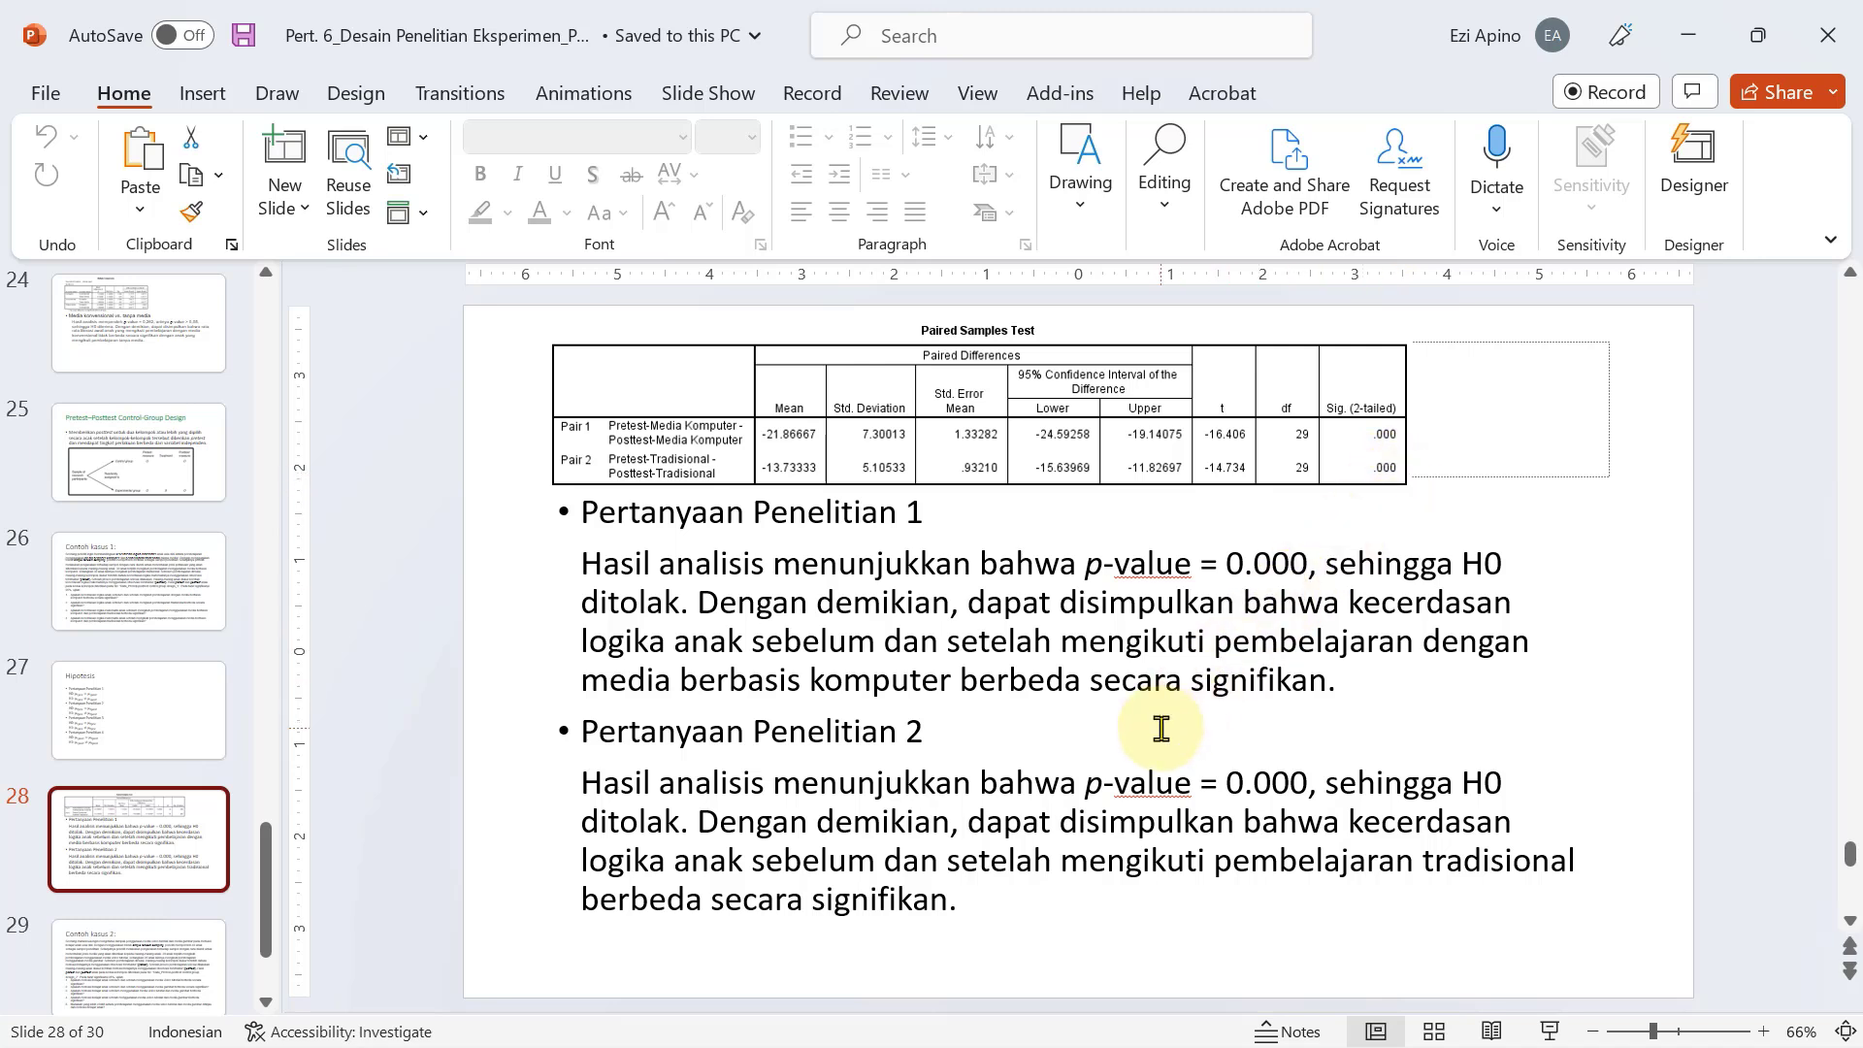
pyautogui.hotkey('alt', 'Tab')
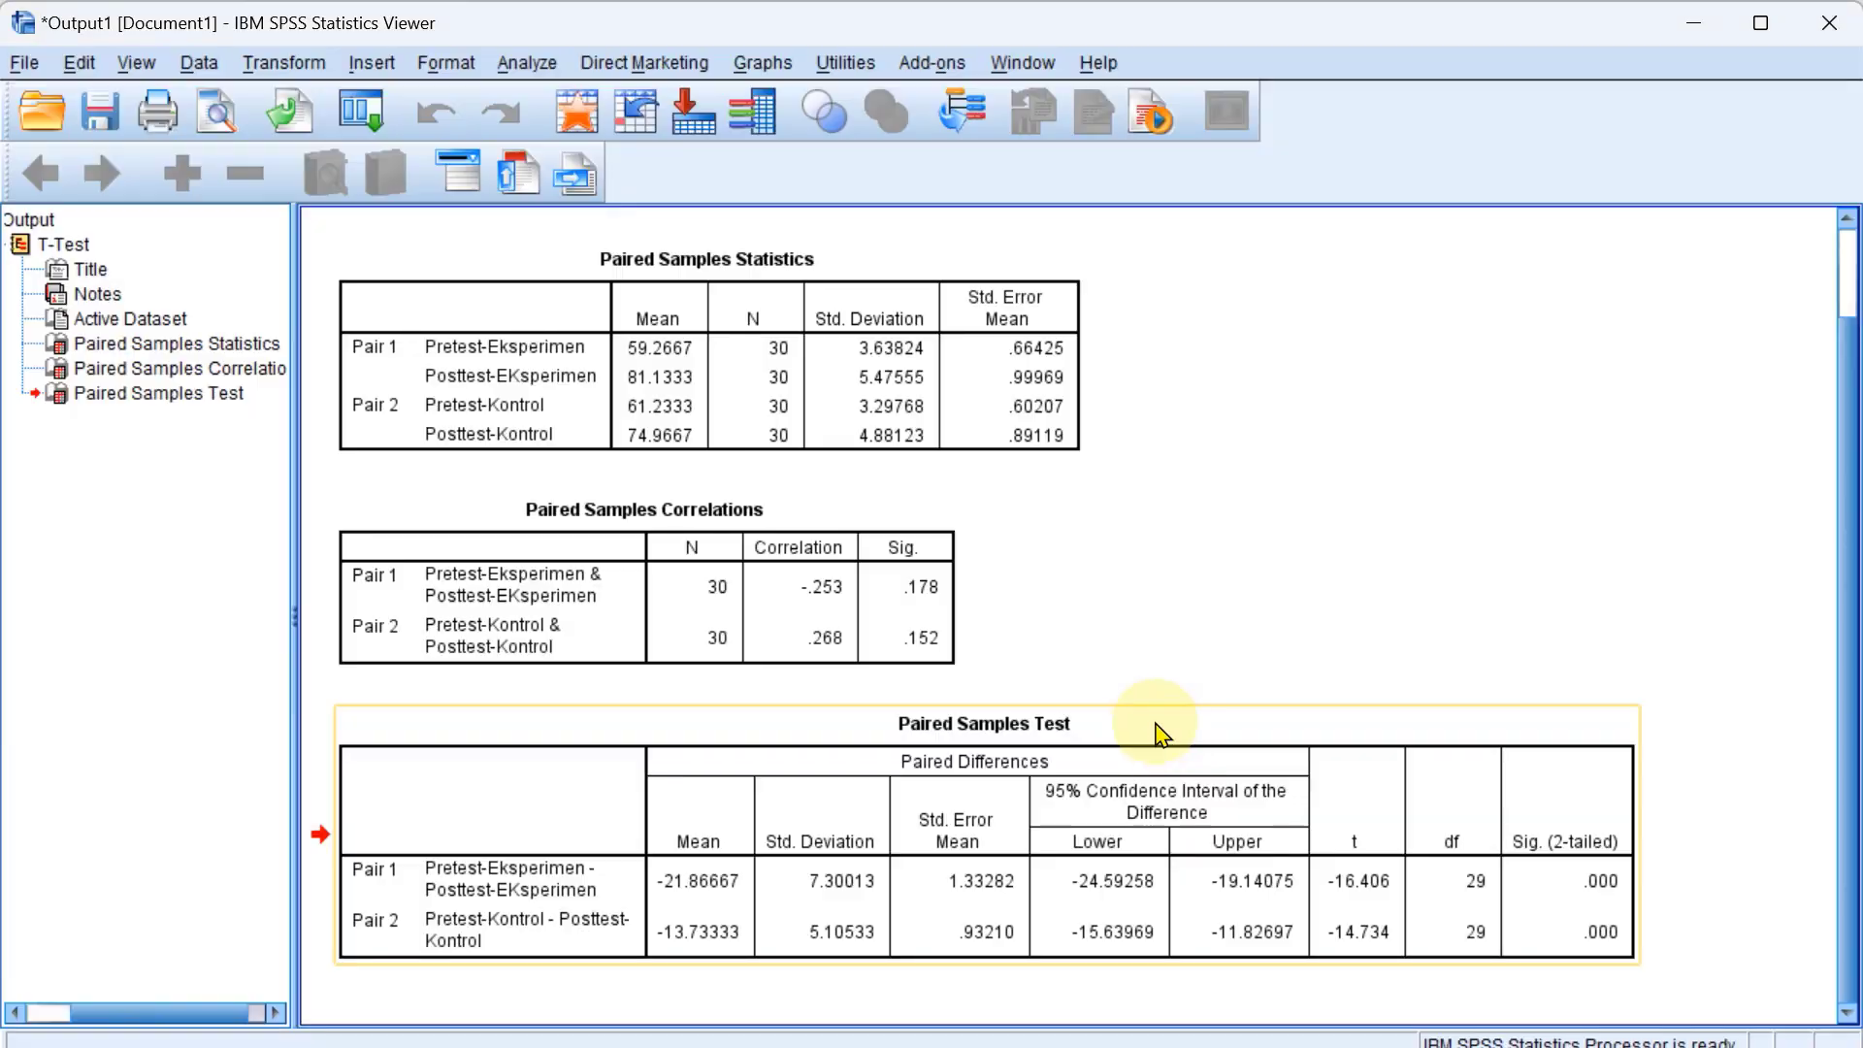
pyautogui.click(660, 432)
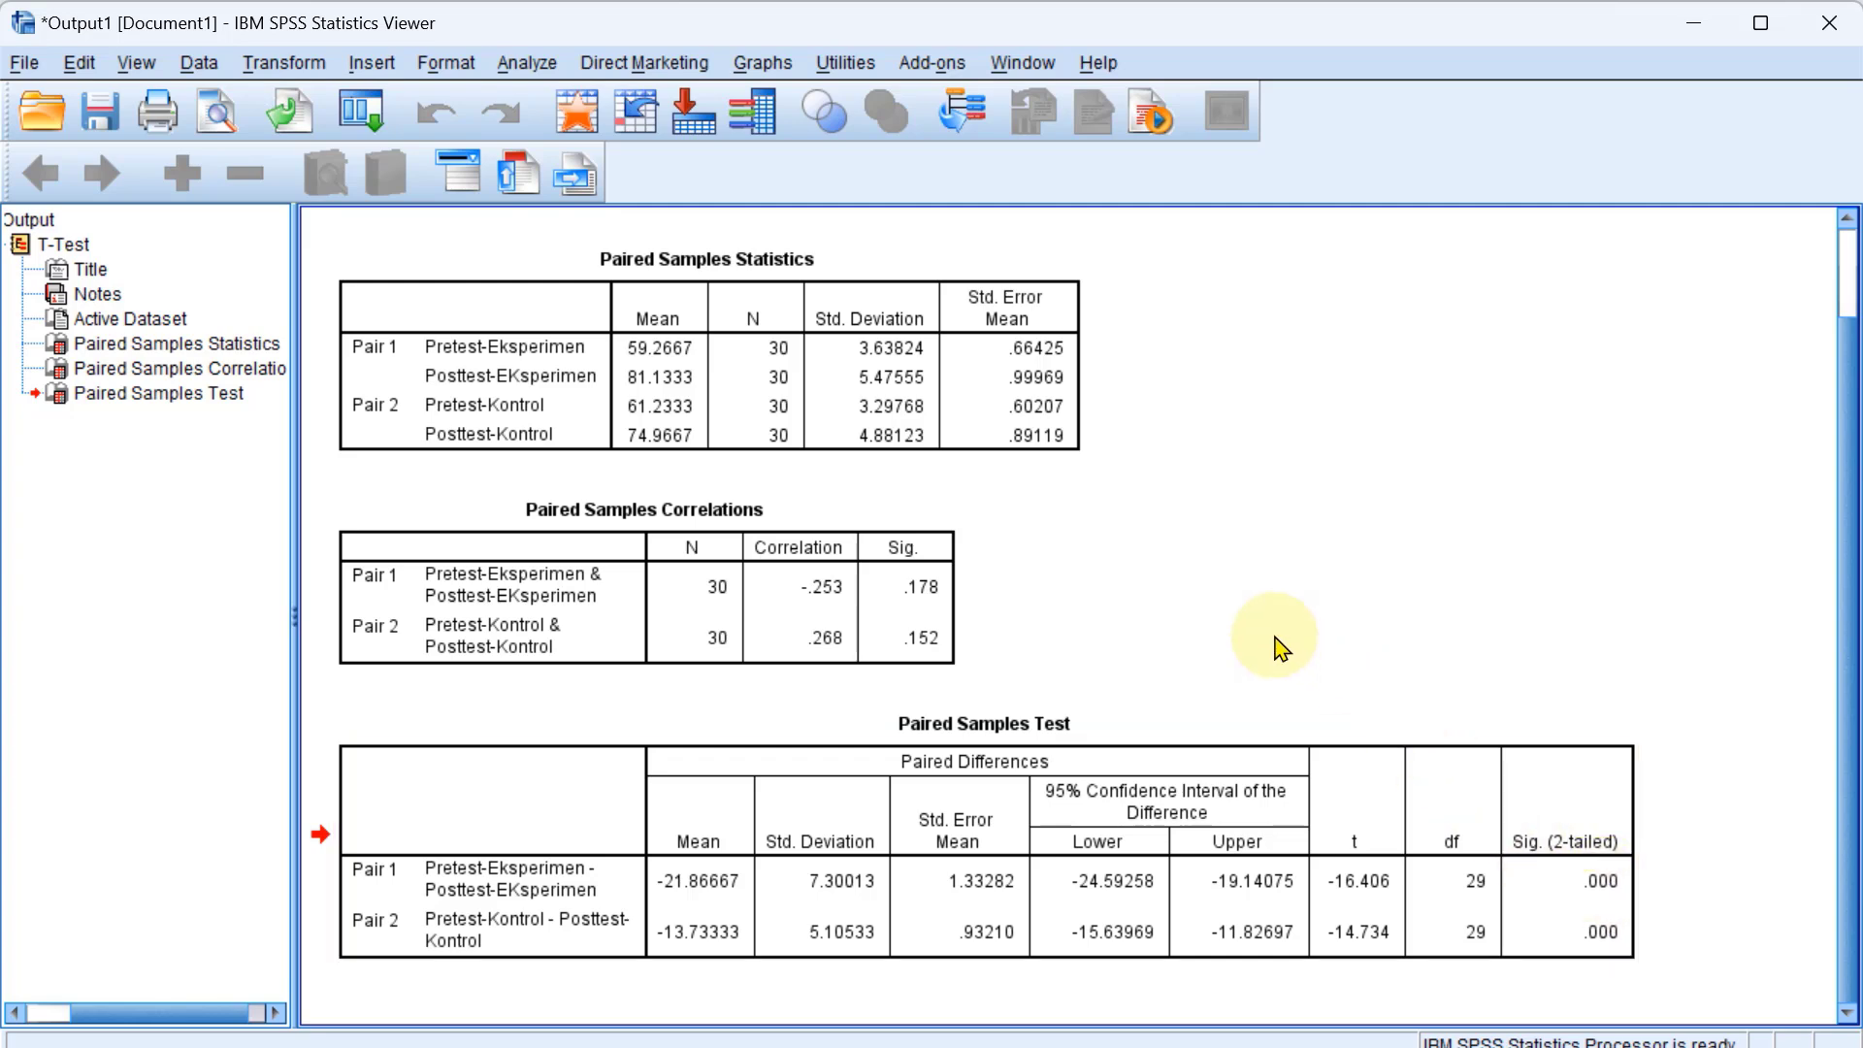
# Switch to PowerPoint and review the Contoh kasus 1 questions, the slide 28 conclusions and the Hipotesis slide.
pyautogui.hotkey('alt', 'Tab')
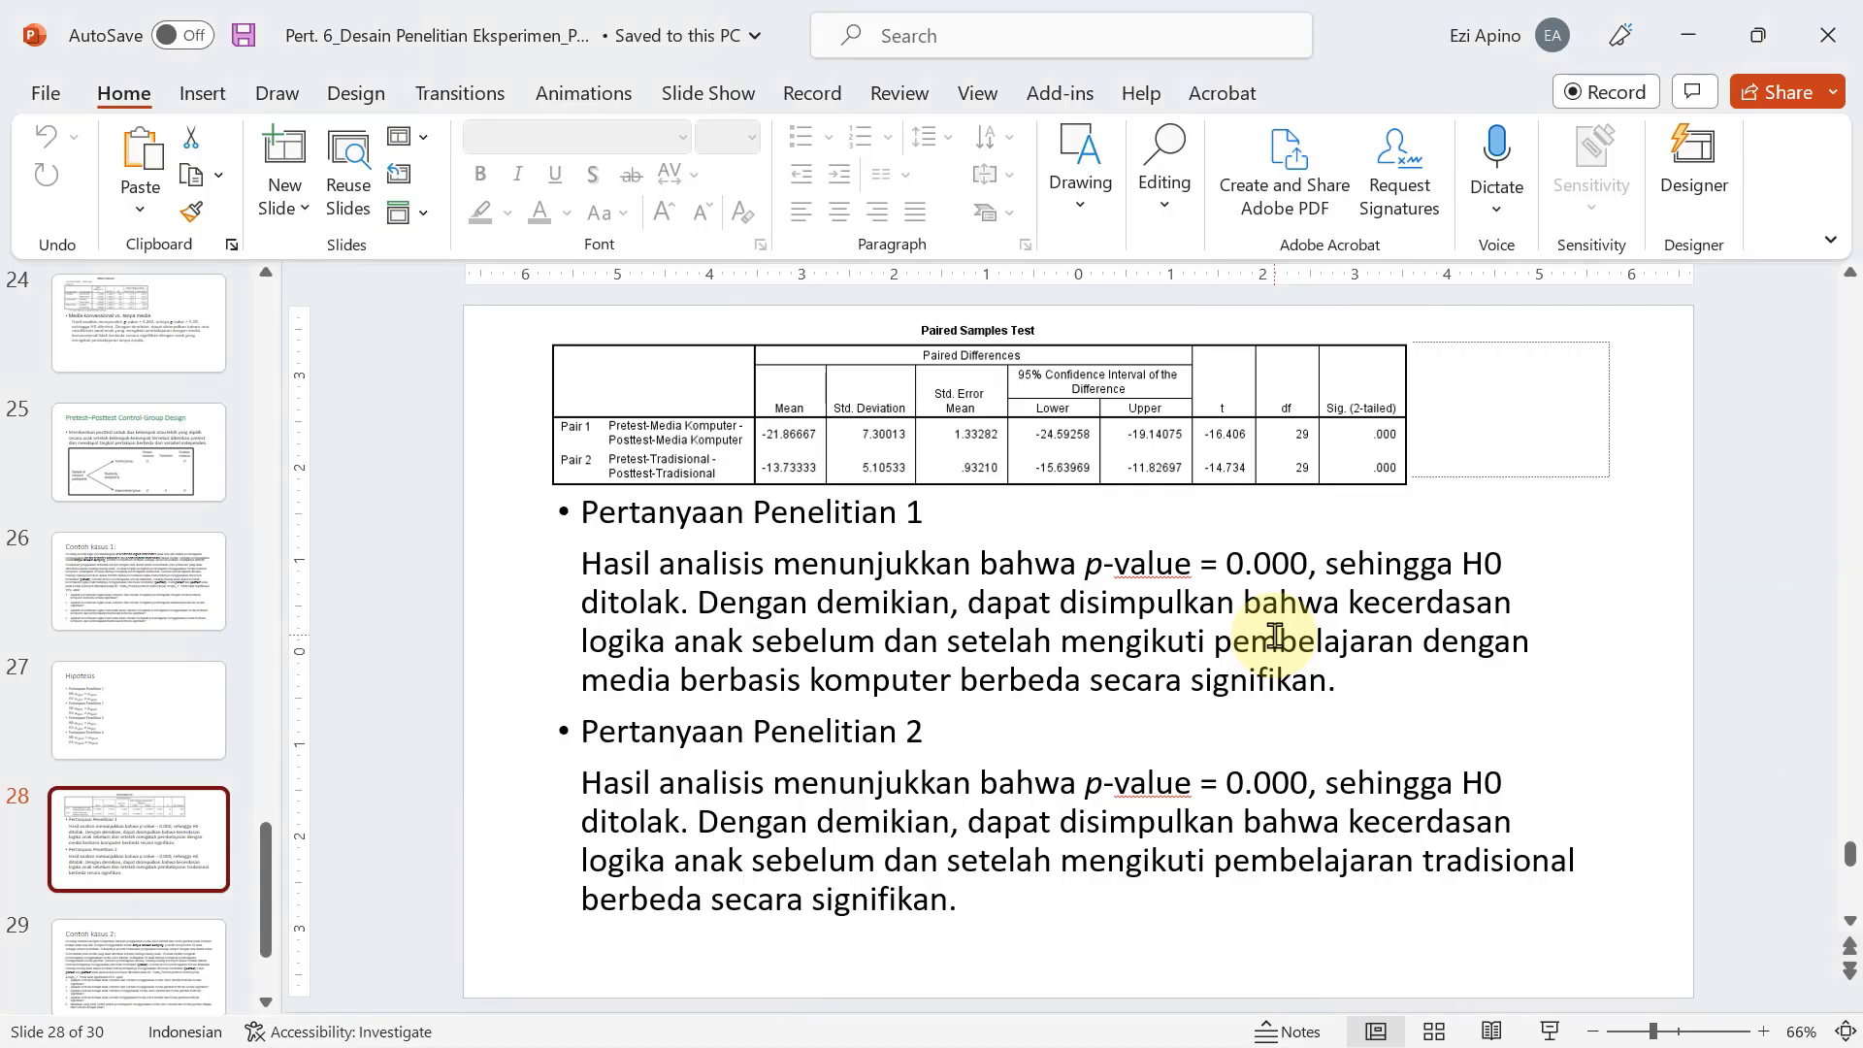
pyautogui.click(175, 621)
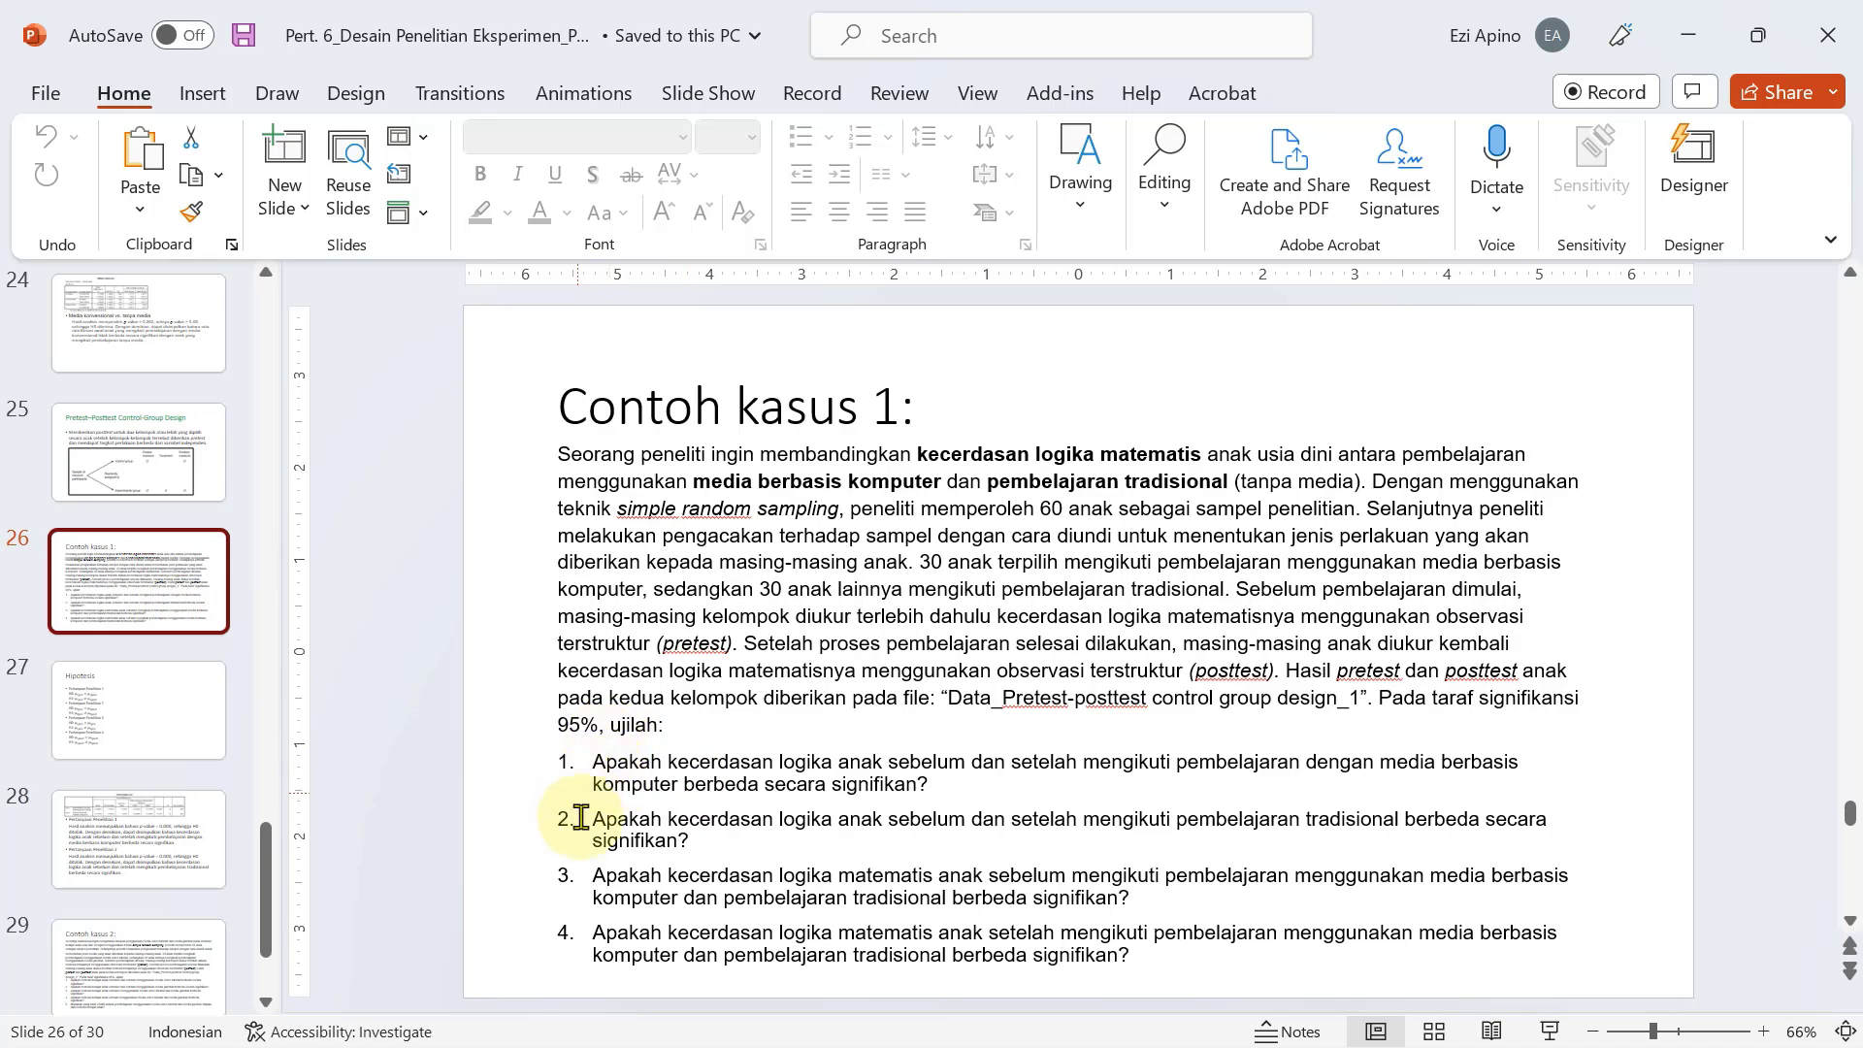
pyautogui.click(181, 846)
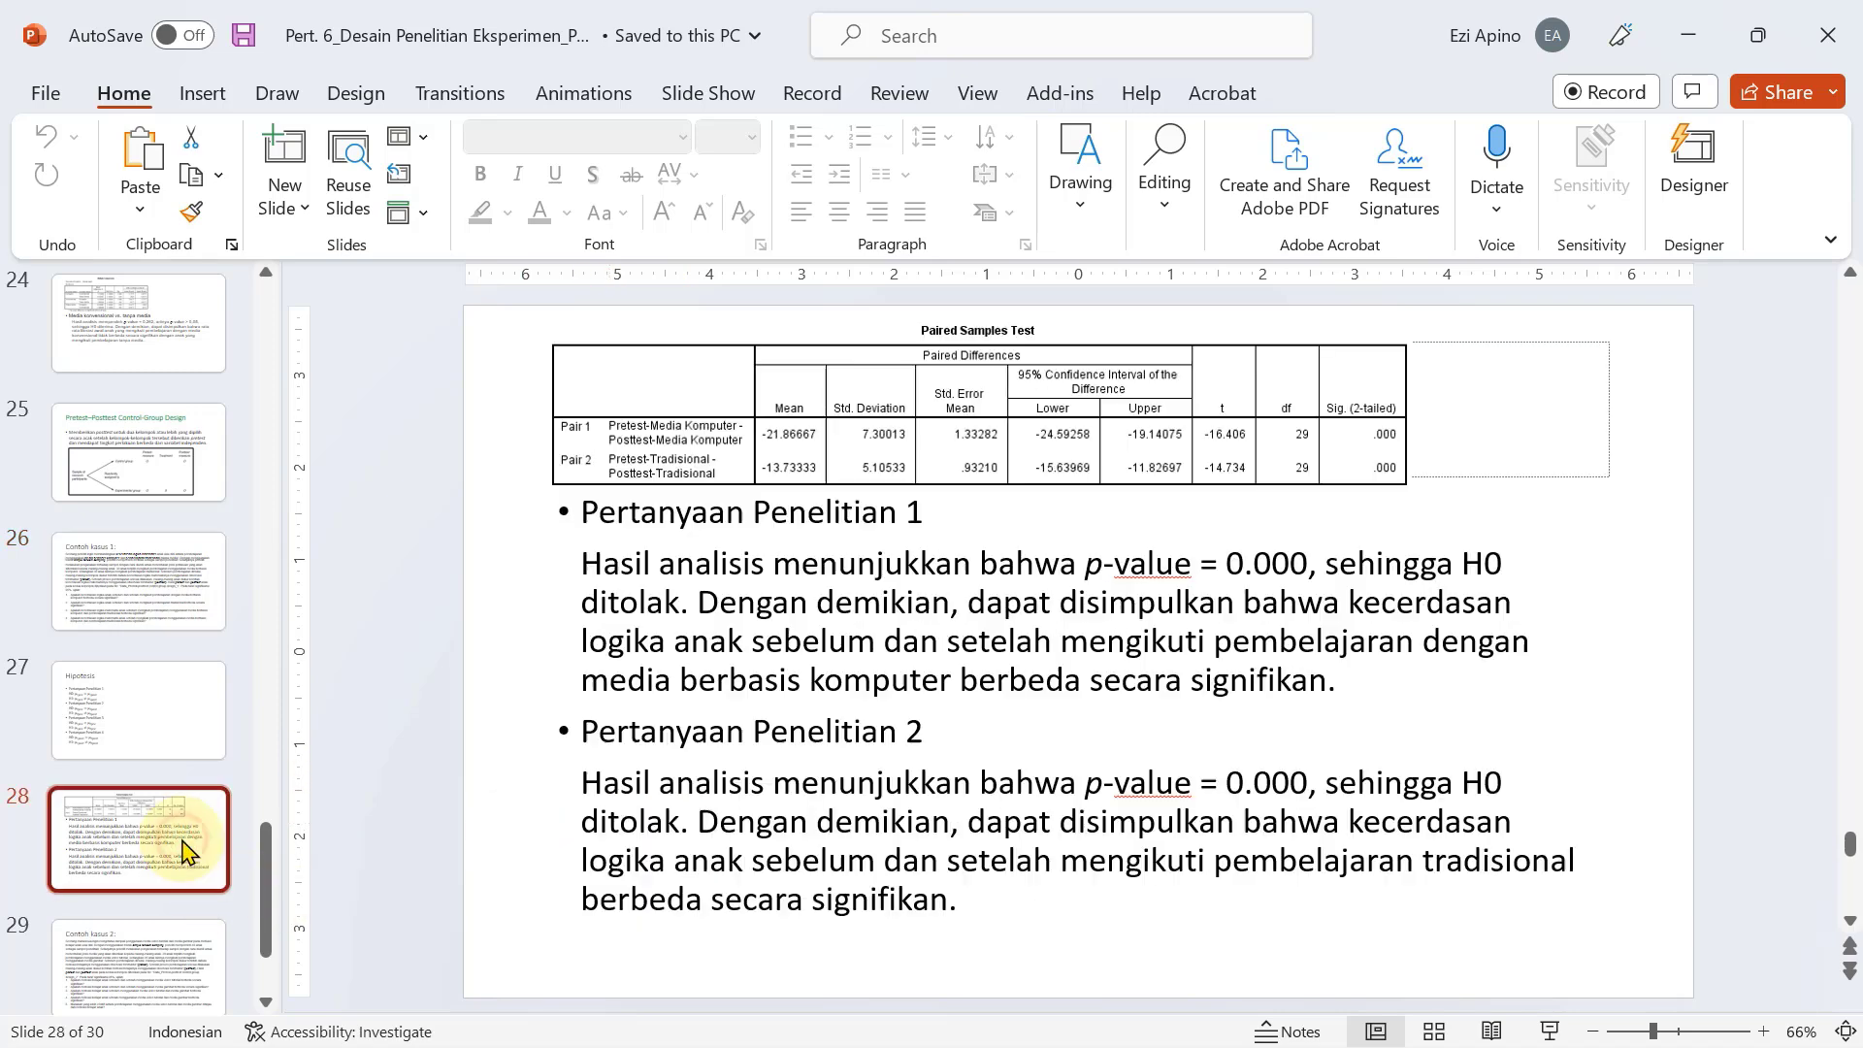
pyautogui.click(175, 748)
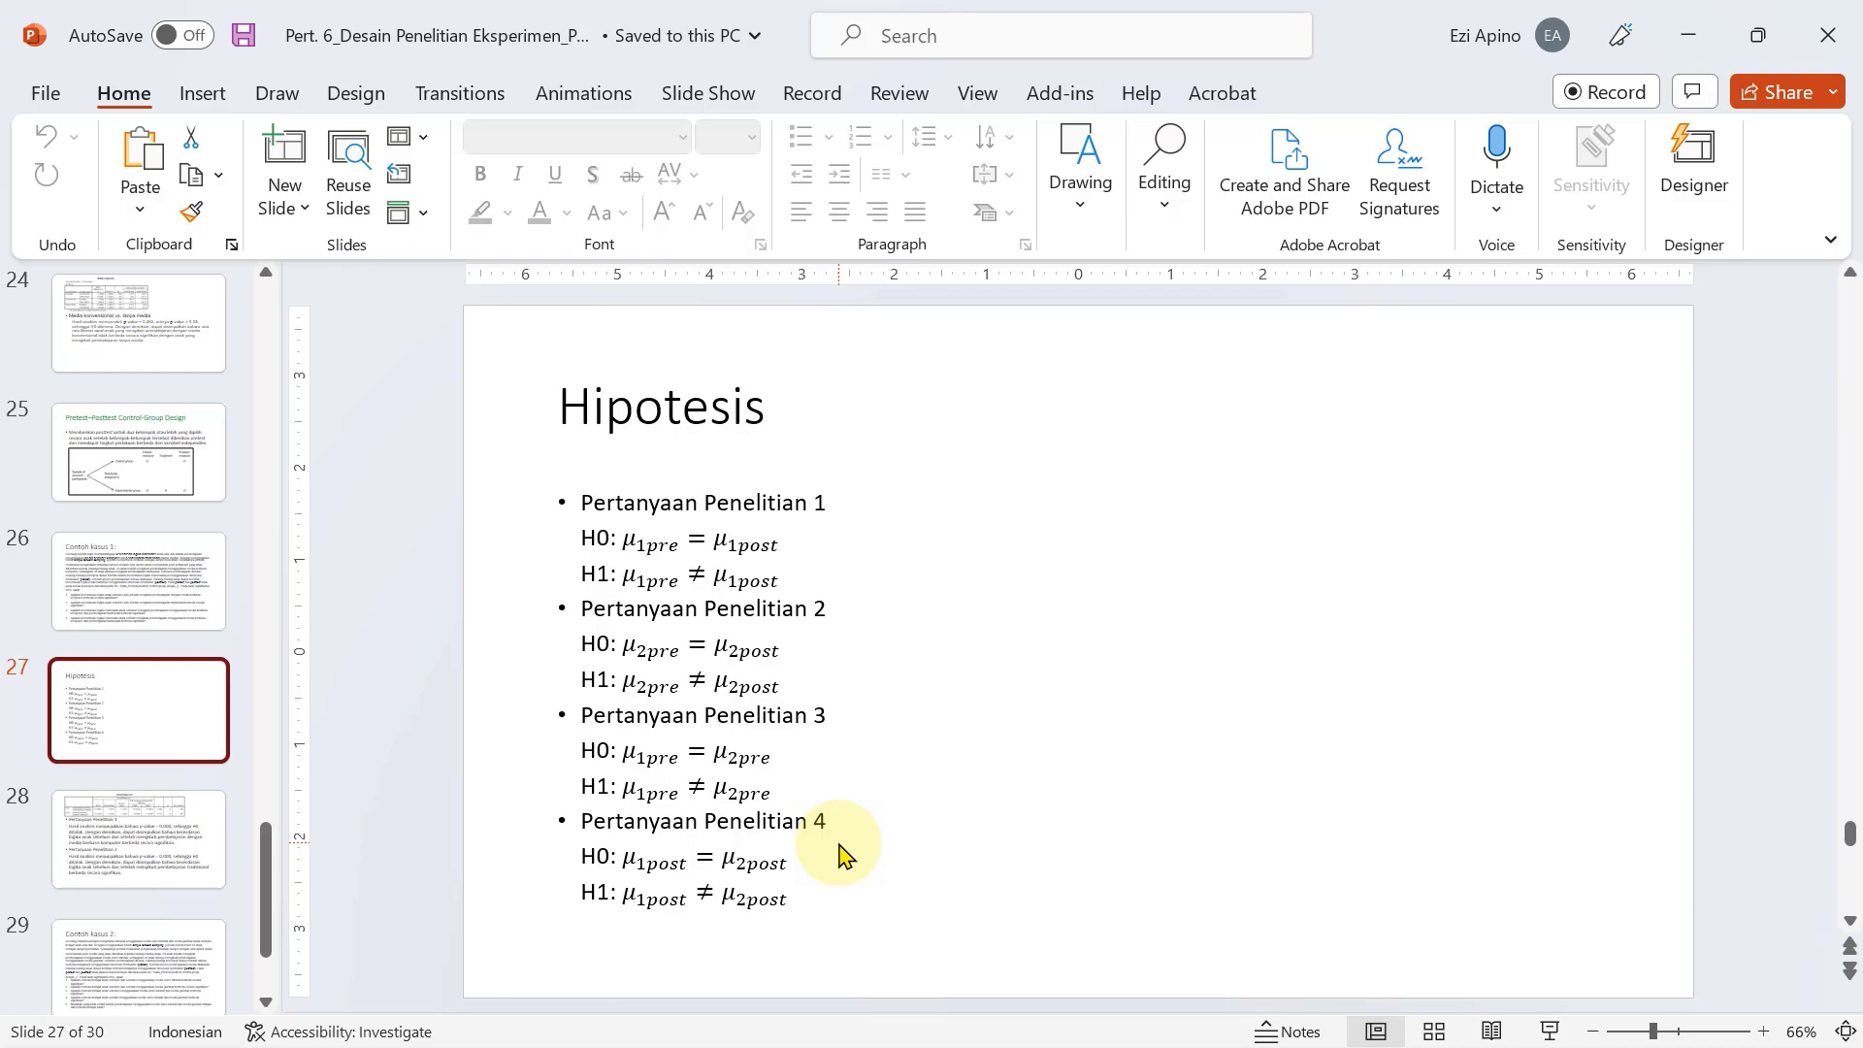
# Switch to the Untitled1 dataset in SPSS and look through its Pretest1, Posttest1, Pretest2 and Posttest2 scores.
pyautogui.hotkey('alt', 'Tab')
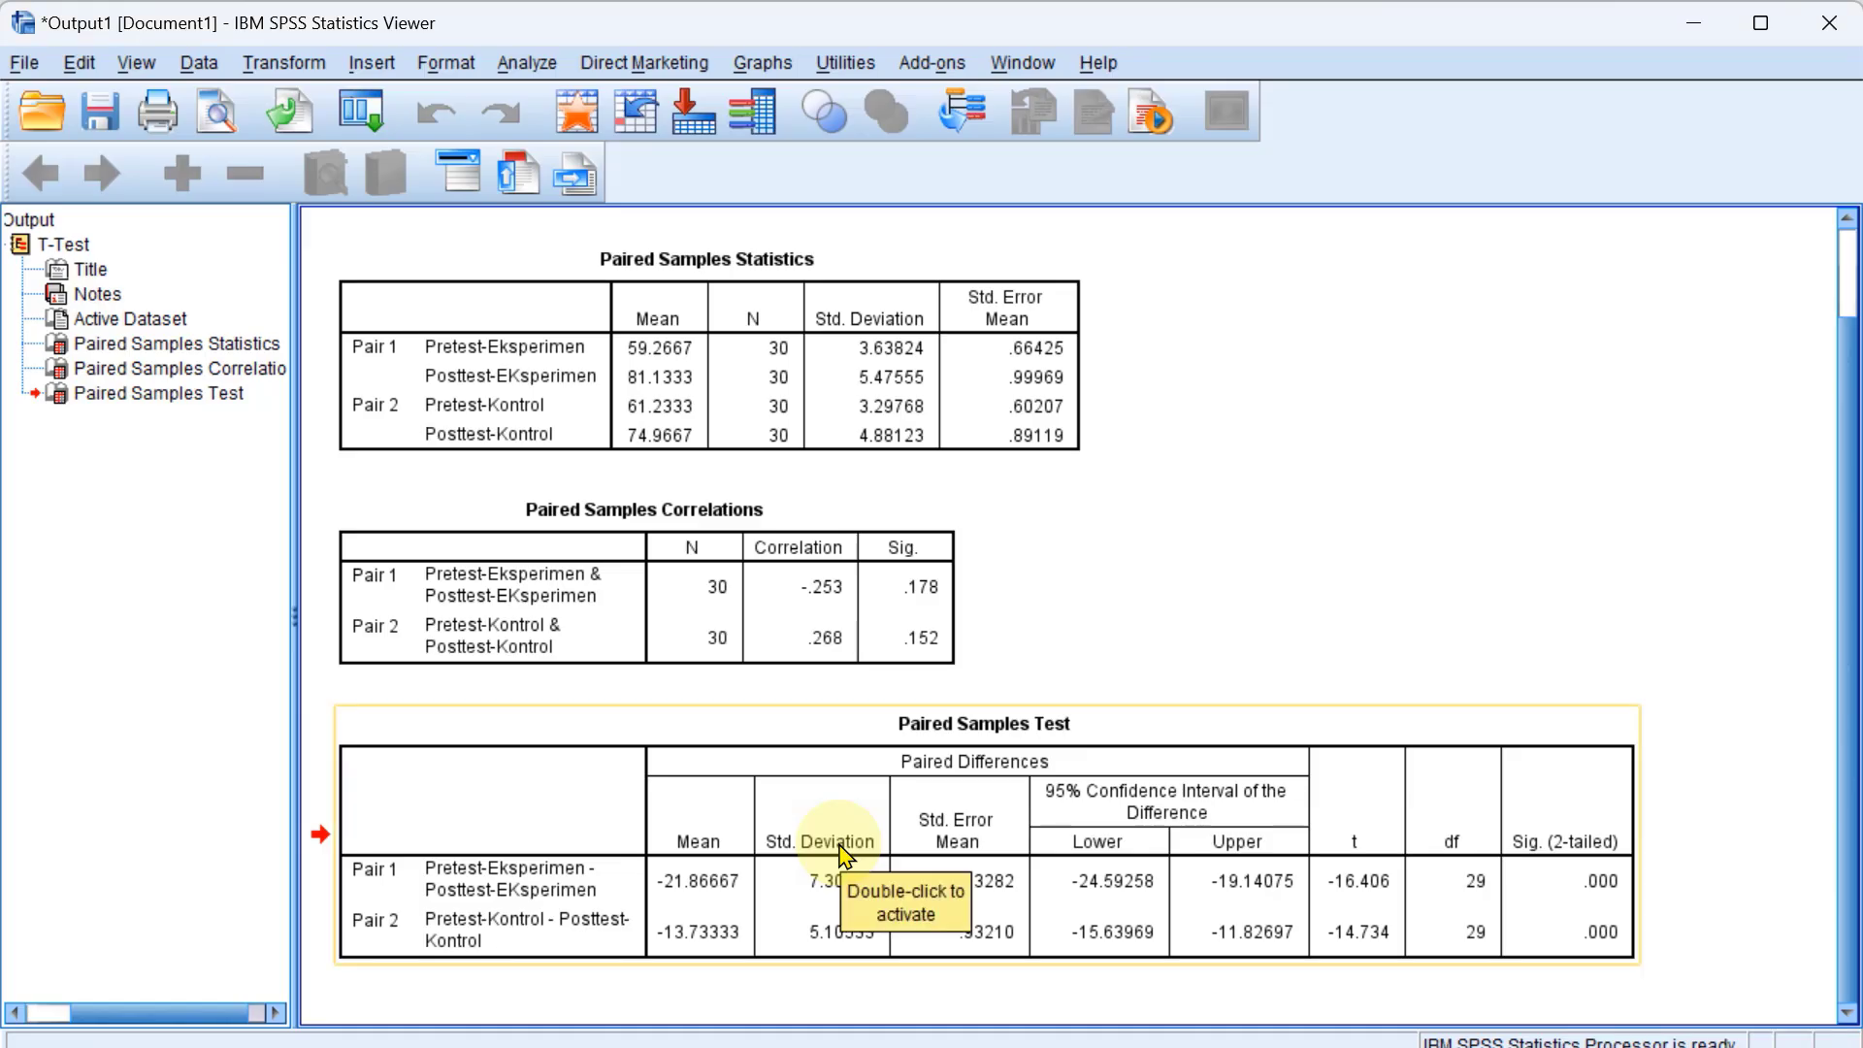
pyautogui.moveTo(841, 1045)
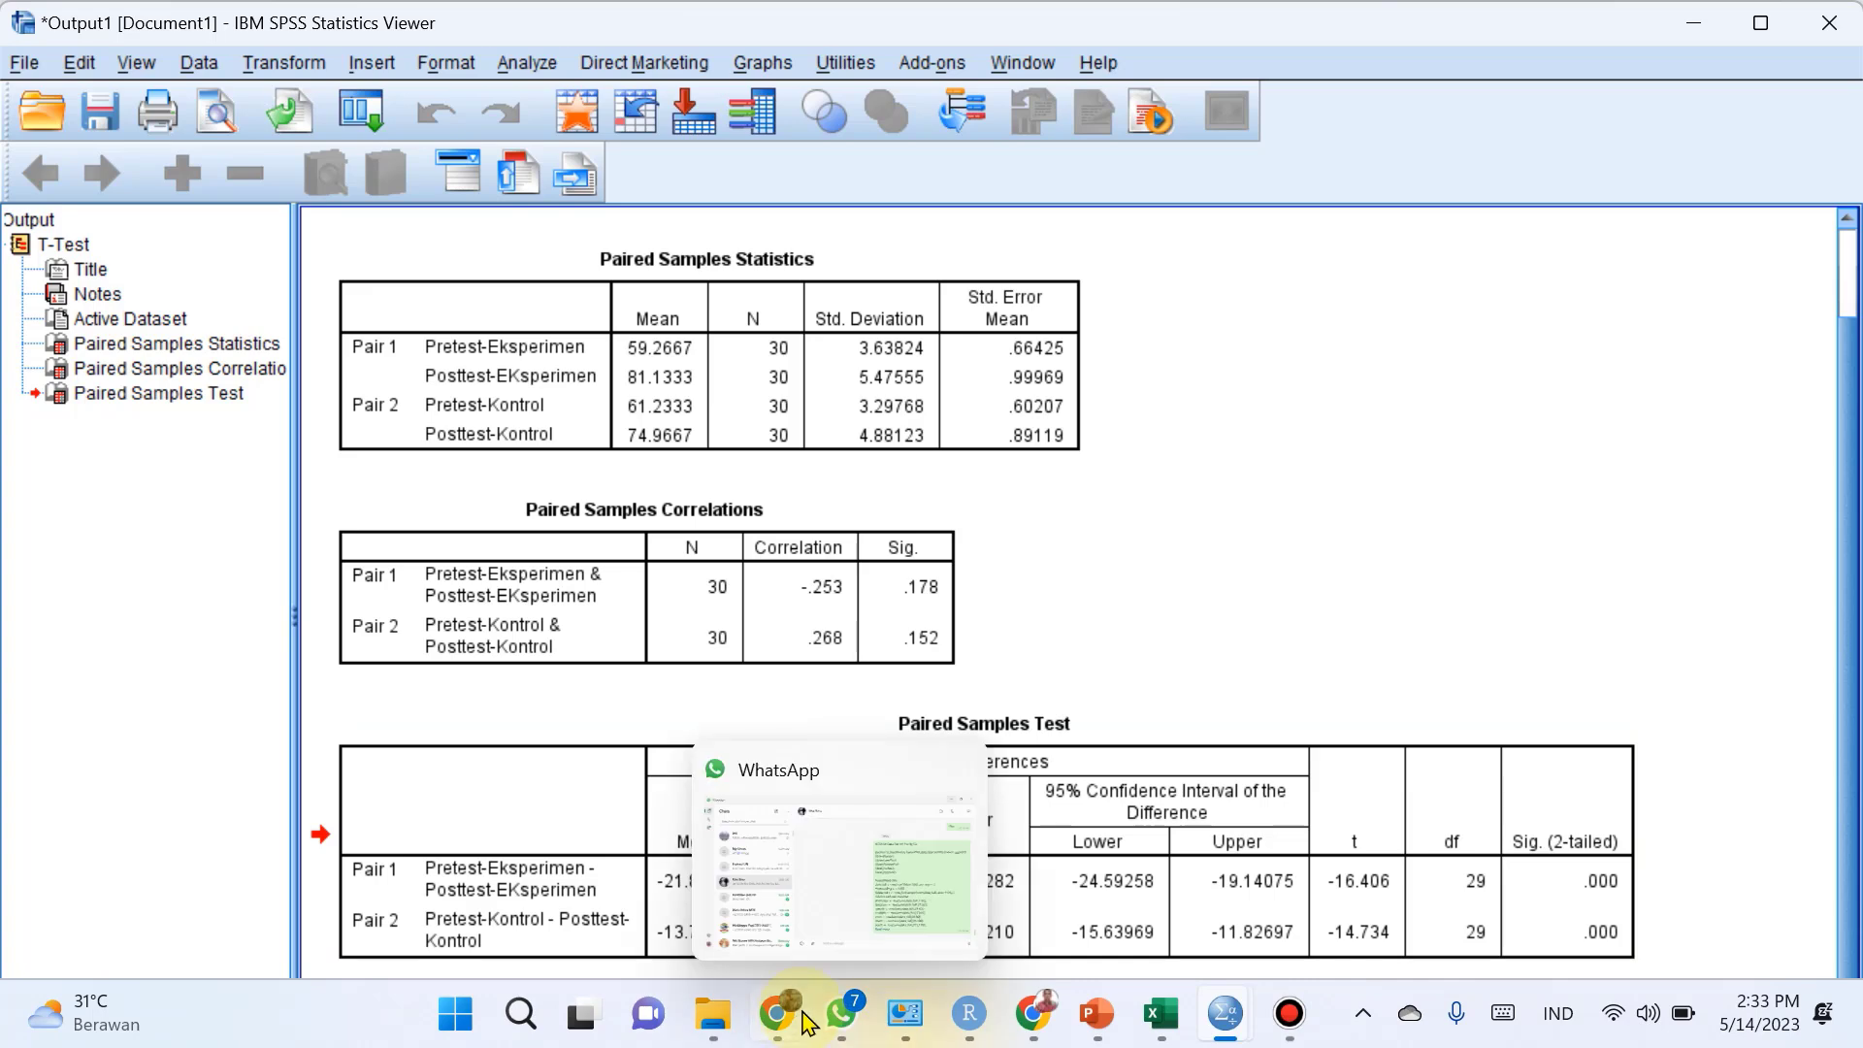
pyautogui.moveTo(1226, 1039)
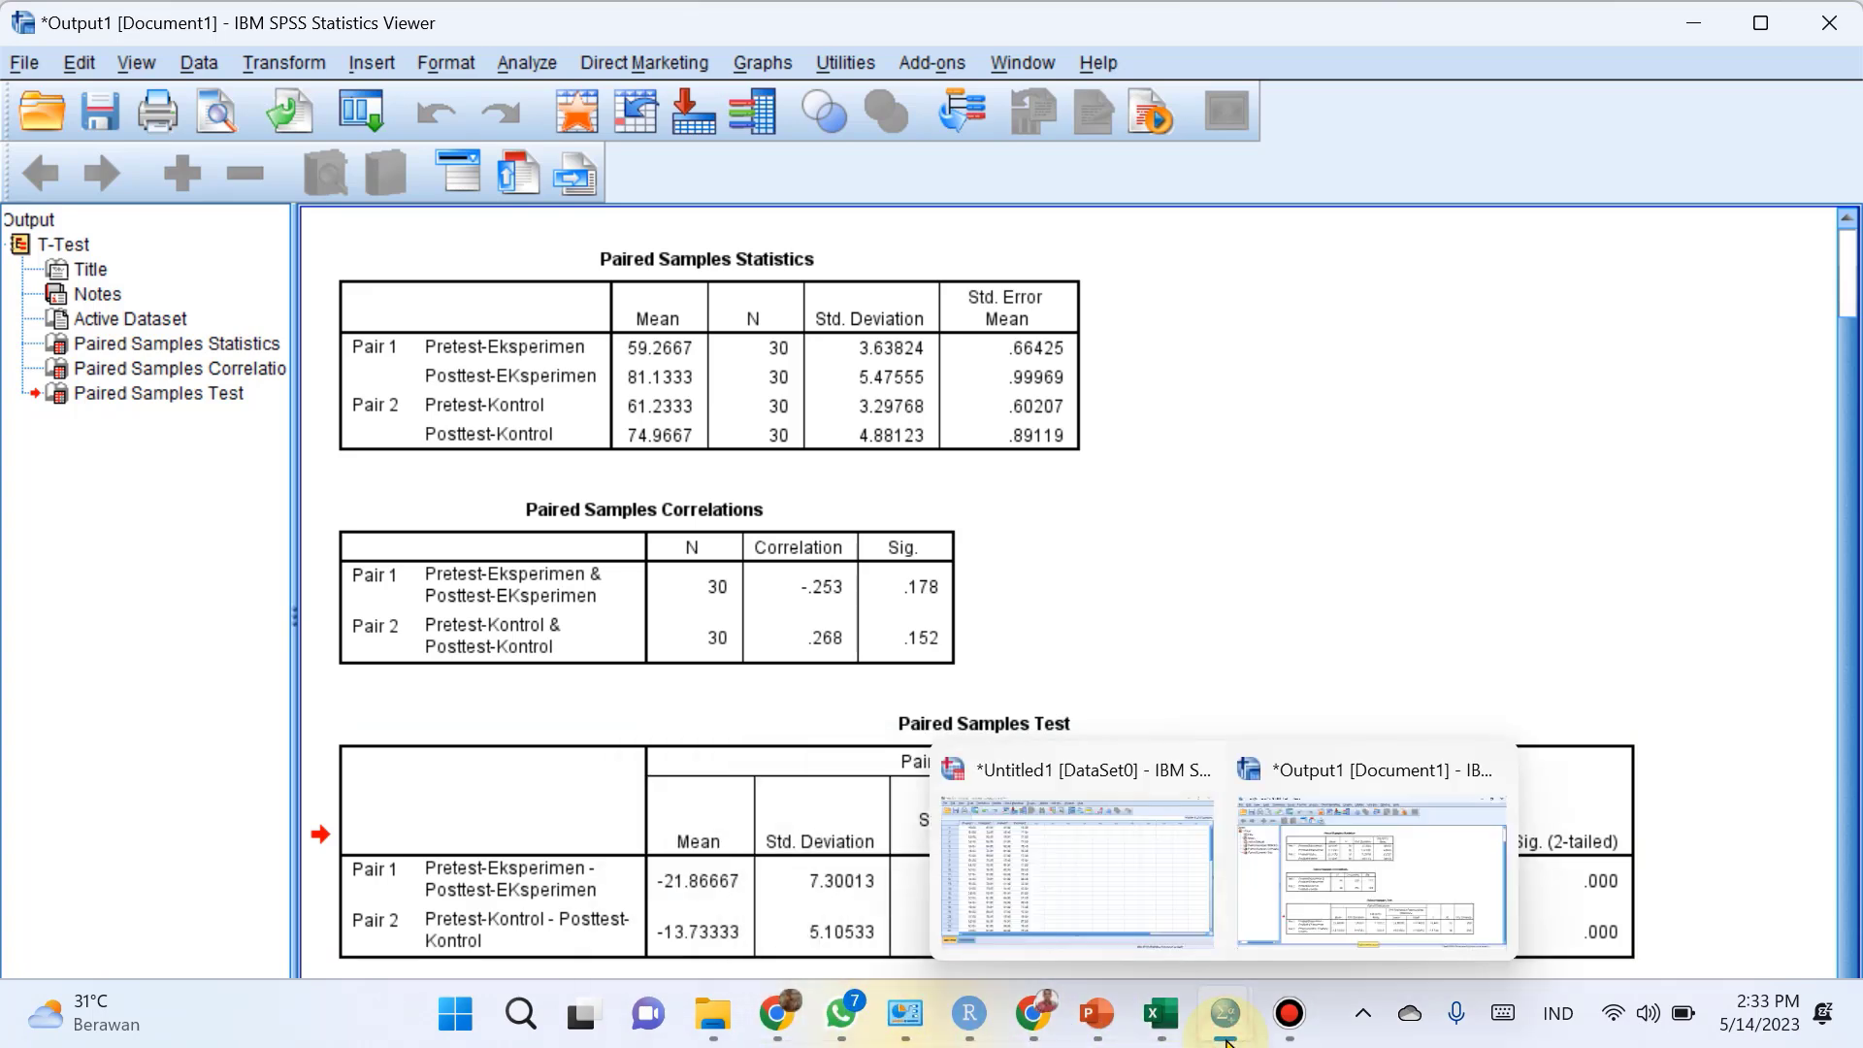
pyautogui.click(1116, 907)
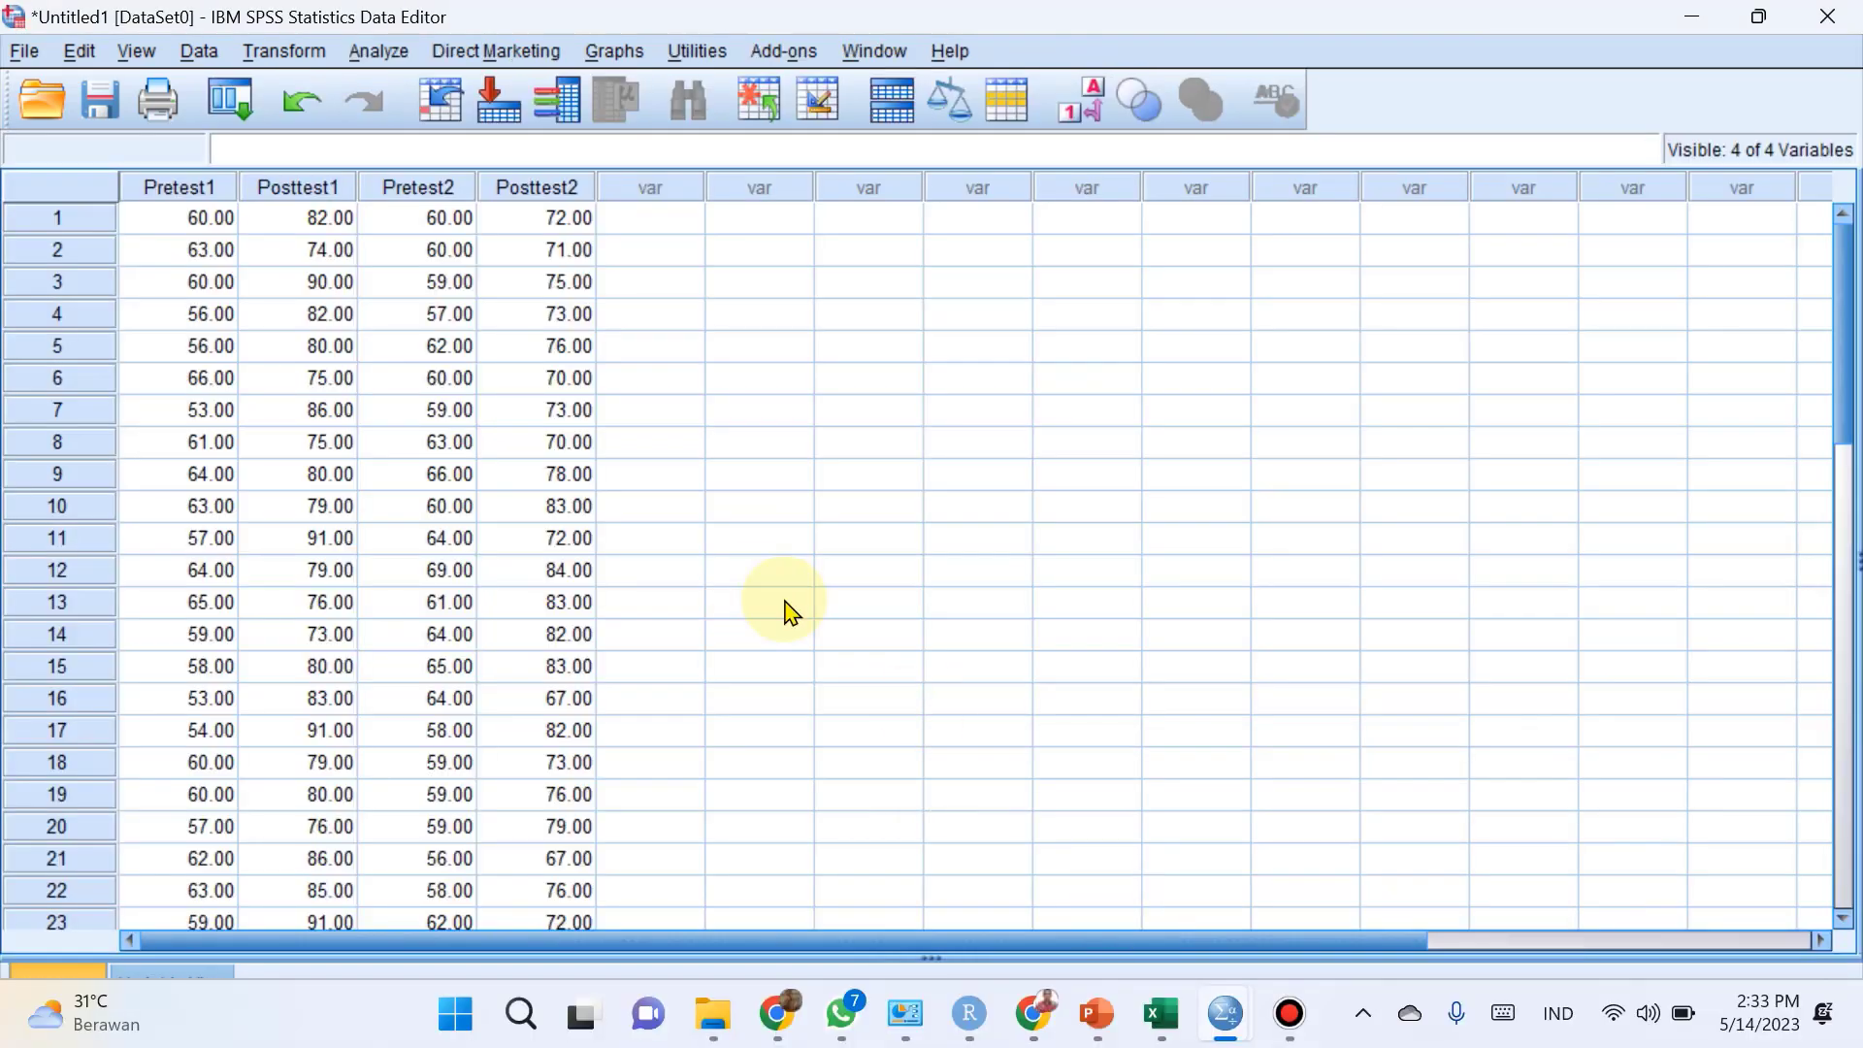
pyautogui.scroll(-4, 753, 609)
pyautogui.scroll(4, 754, 609)
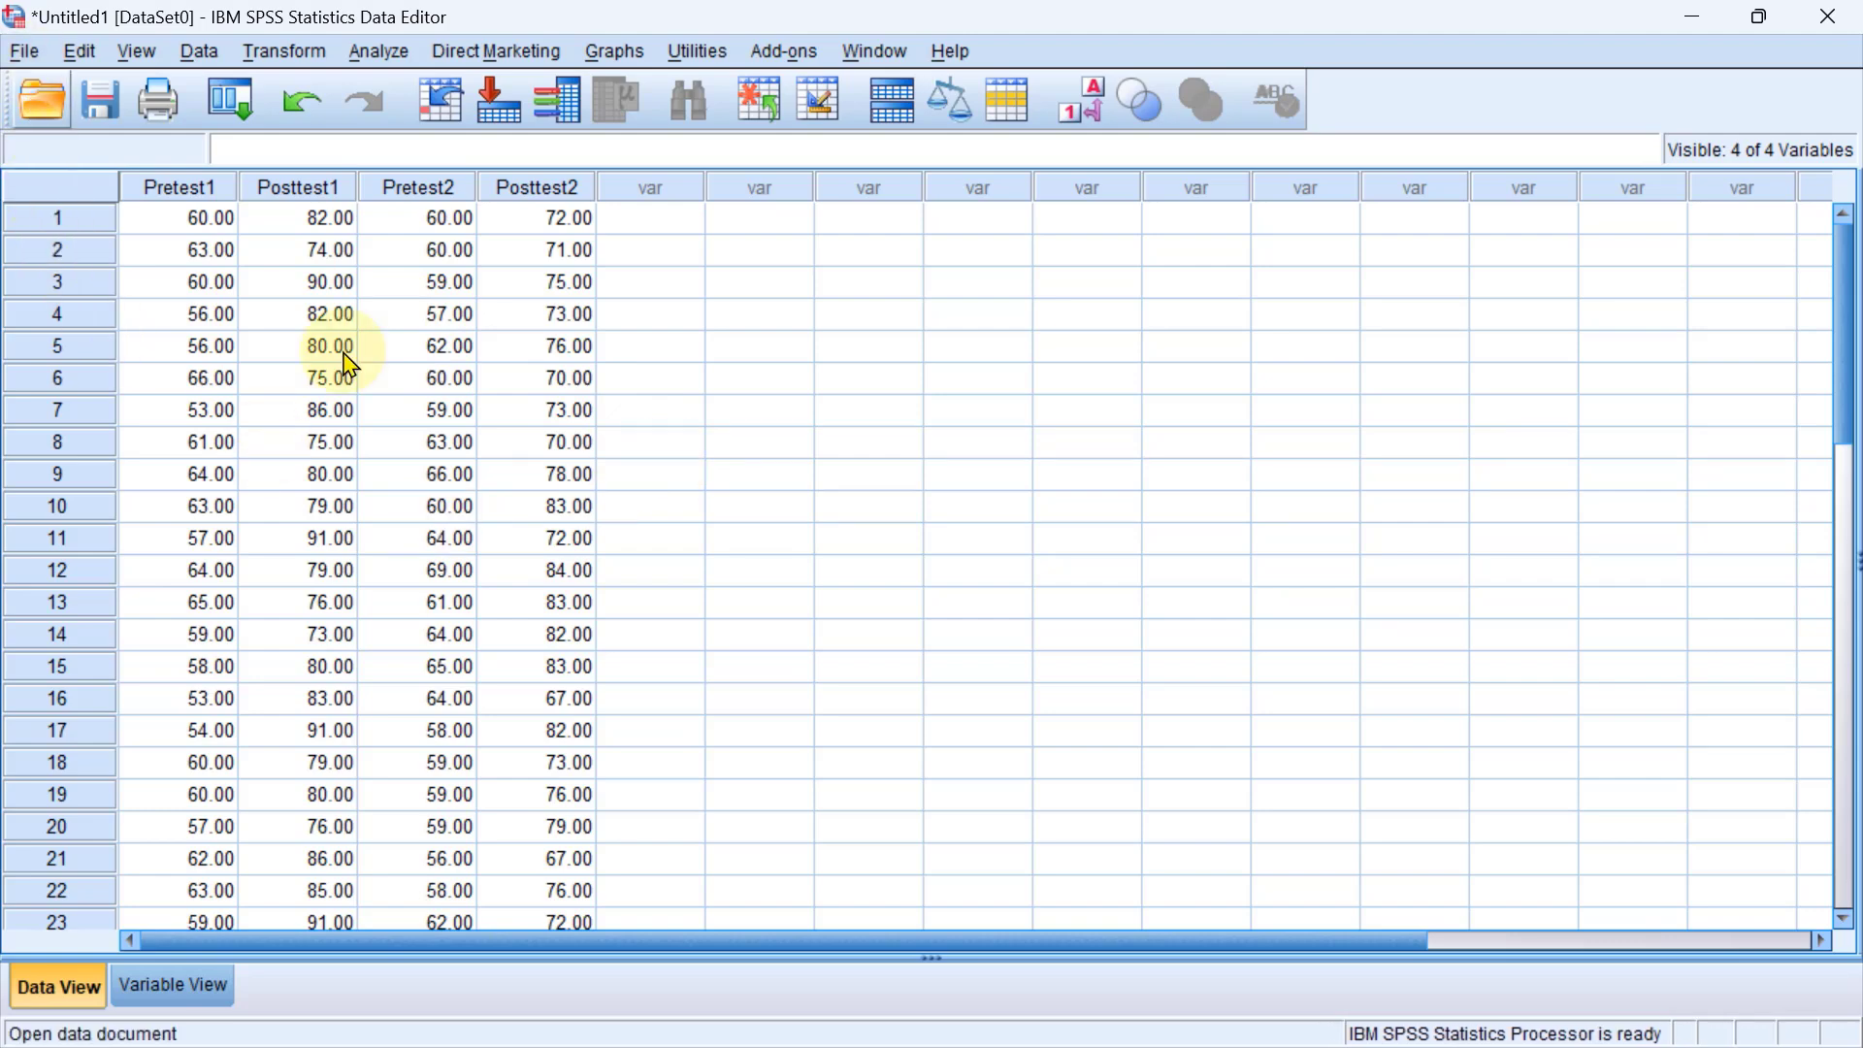
# Create a new, empty SPSS dataset.
pyautogui.click(24, 54)
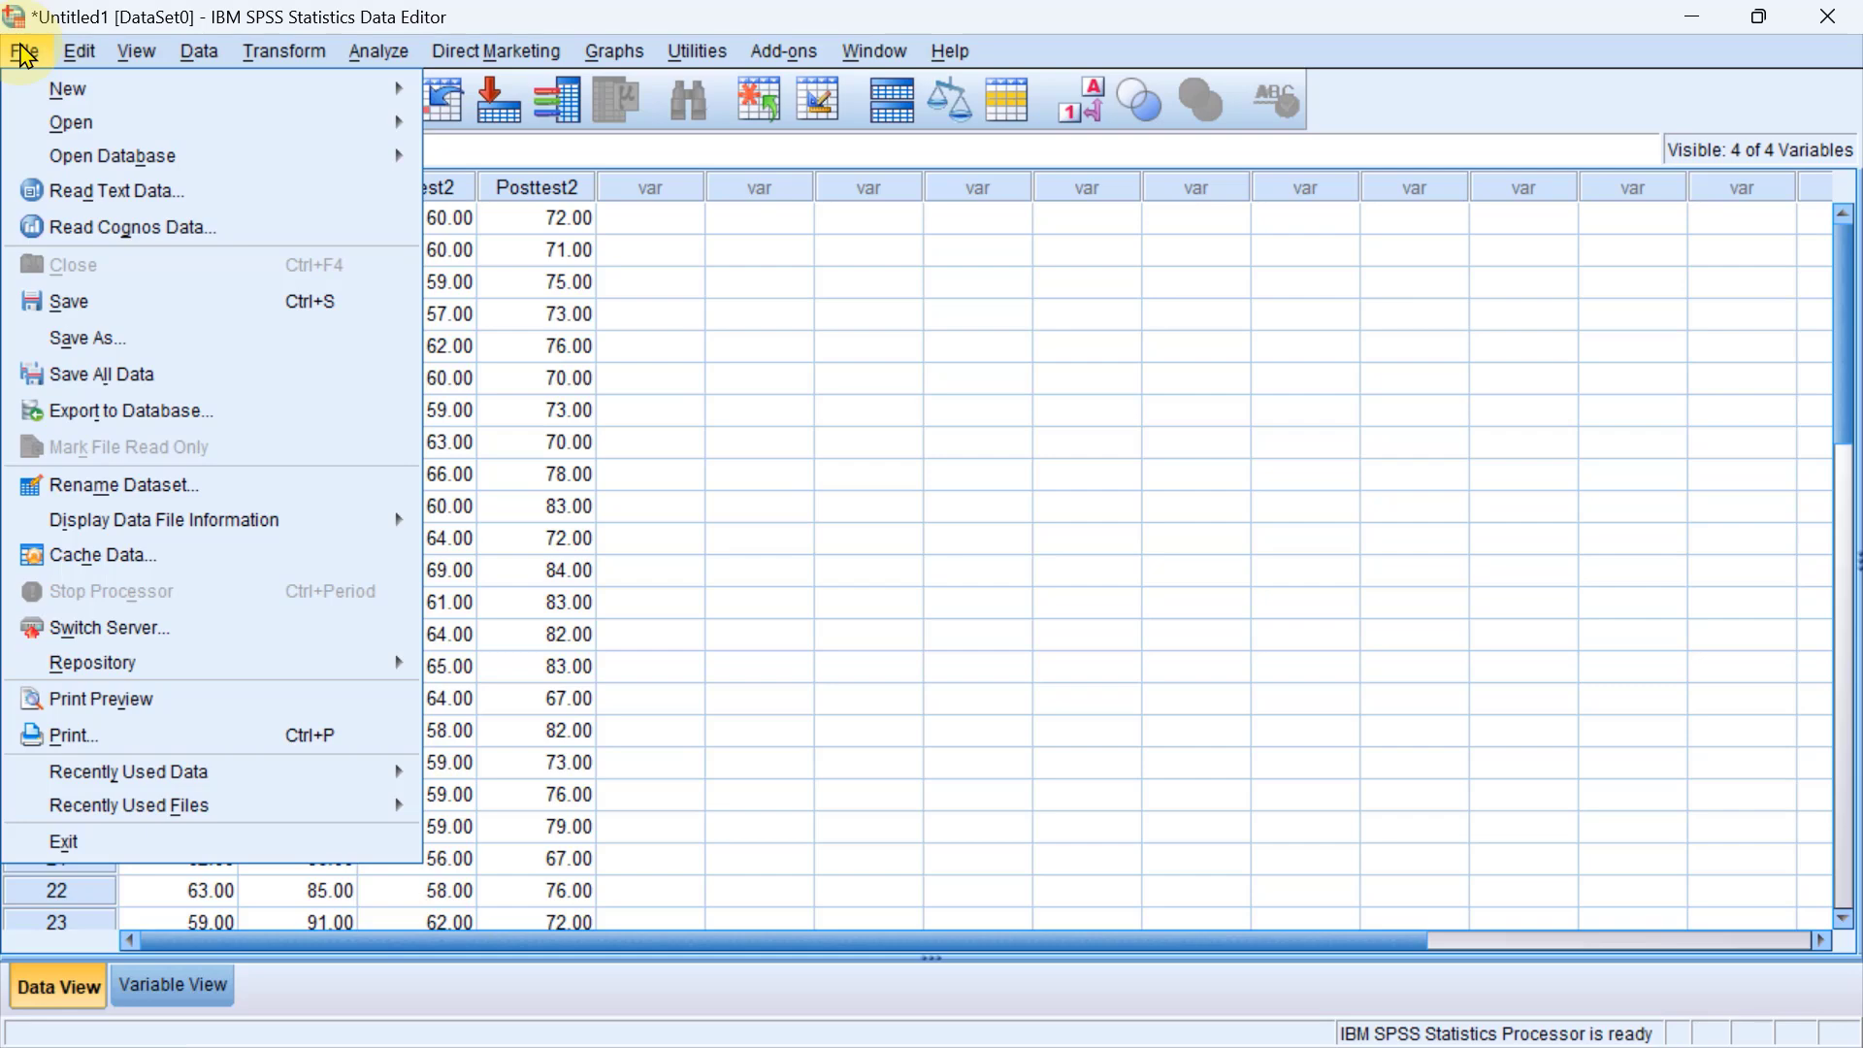
pyautogui.moveTo(136, 89)
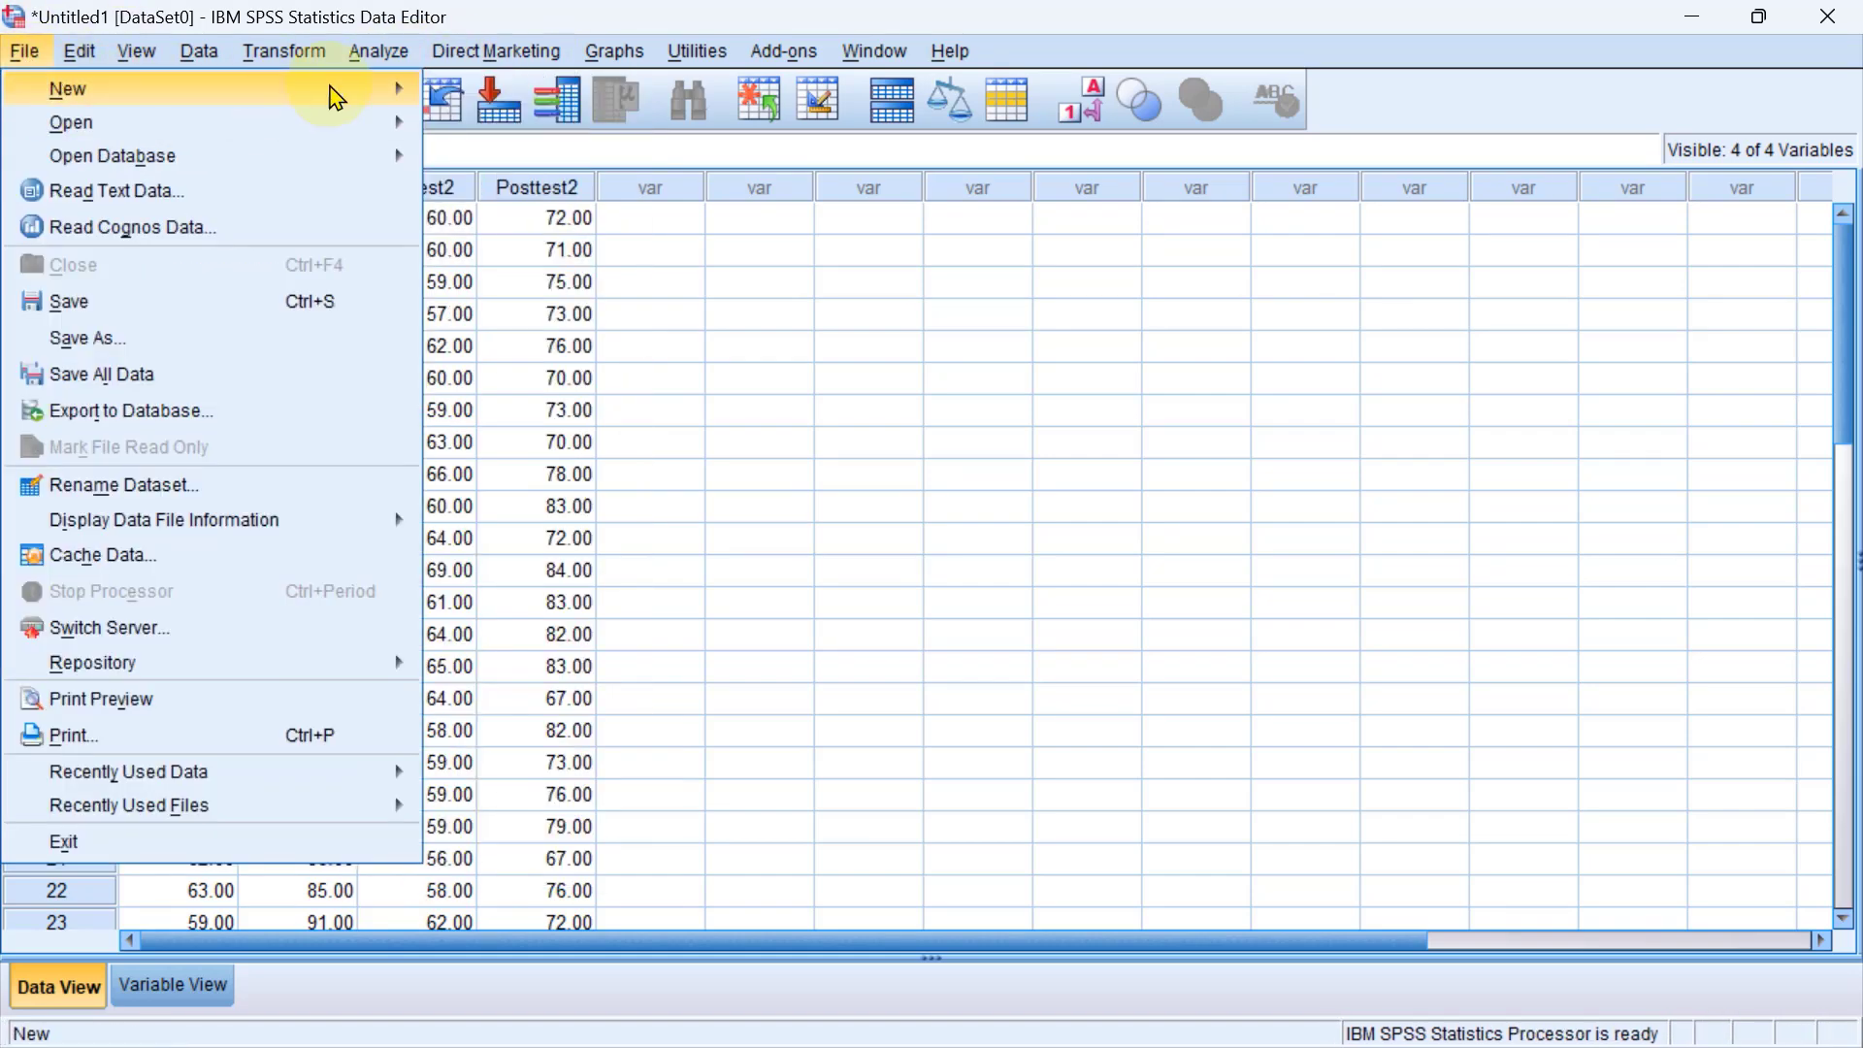
pyautogui.moveTo(378, 100)
pyautogui.click(488, 89)
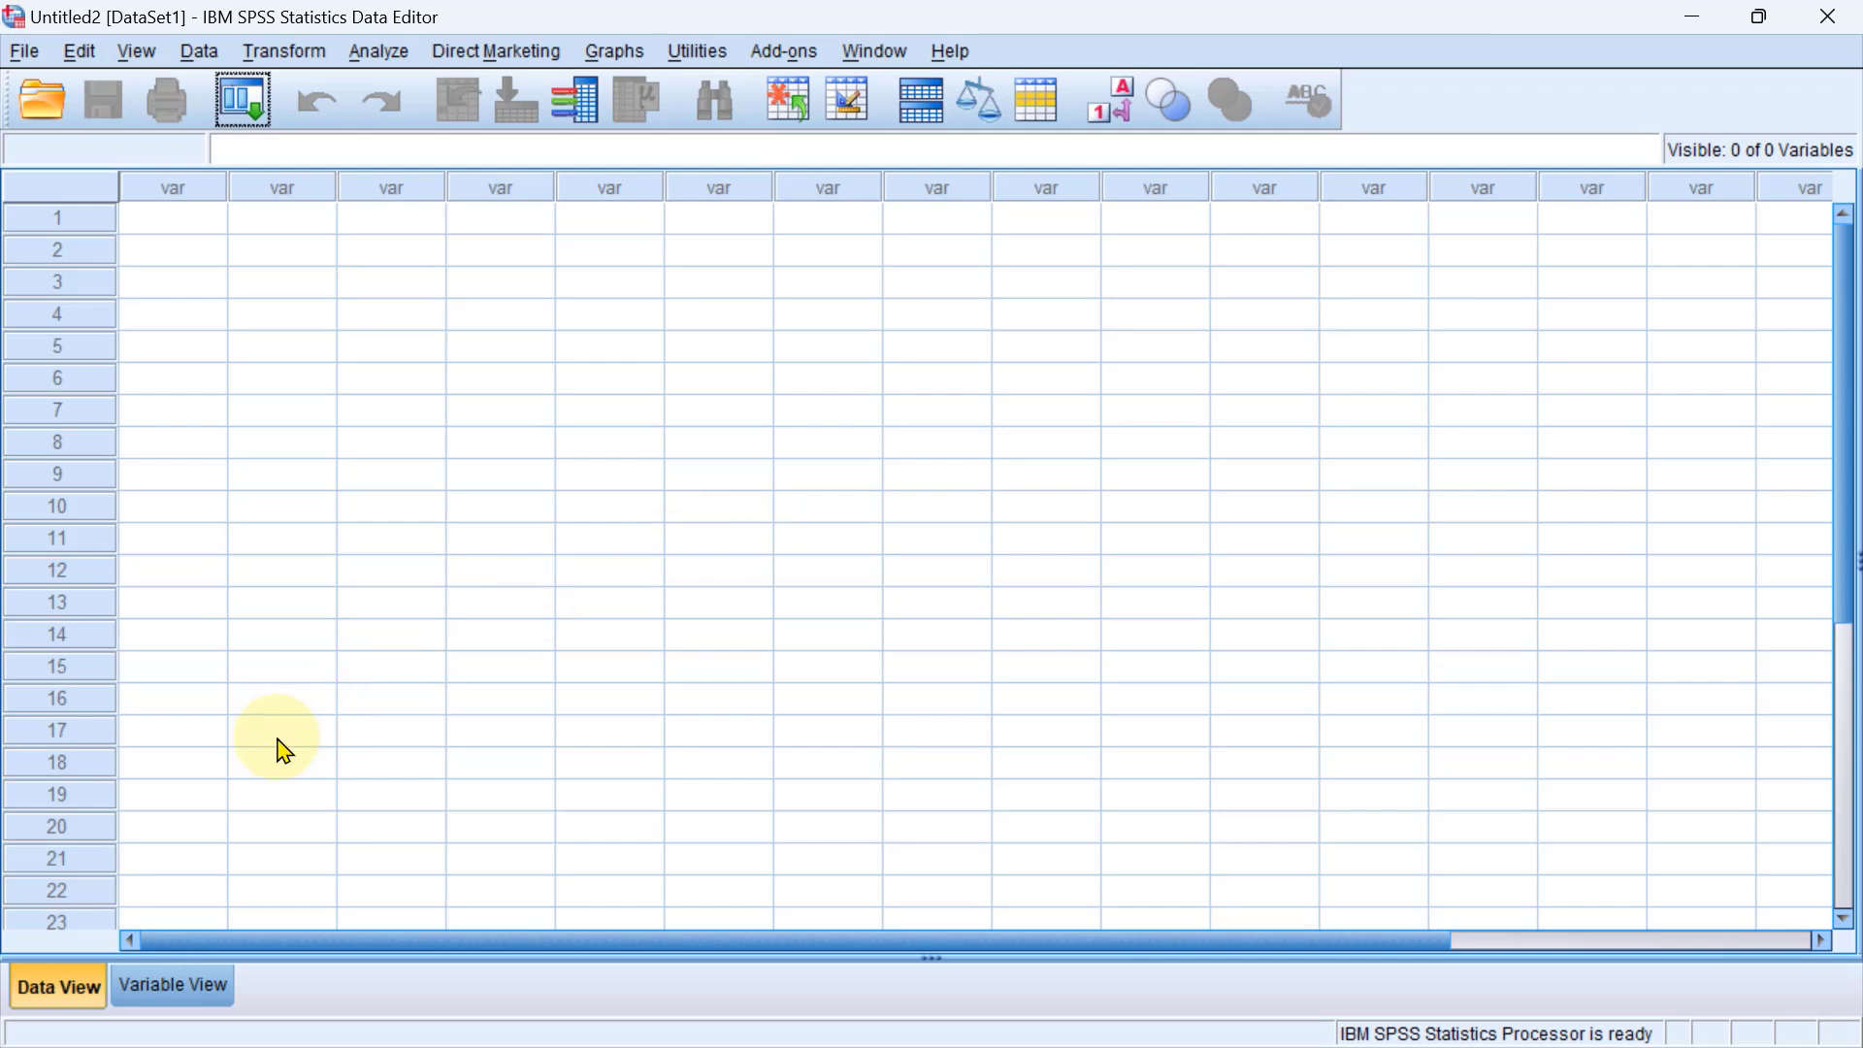
# Show the variable definitions of the new dataset and name the first variable Pretest.
pyautogui.click(179, 988)
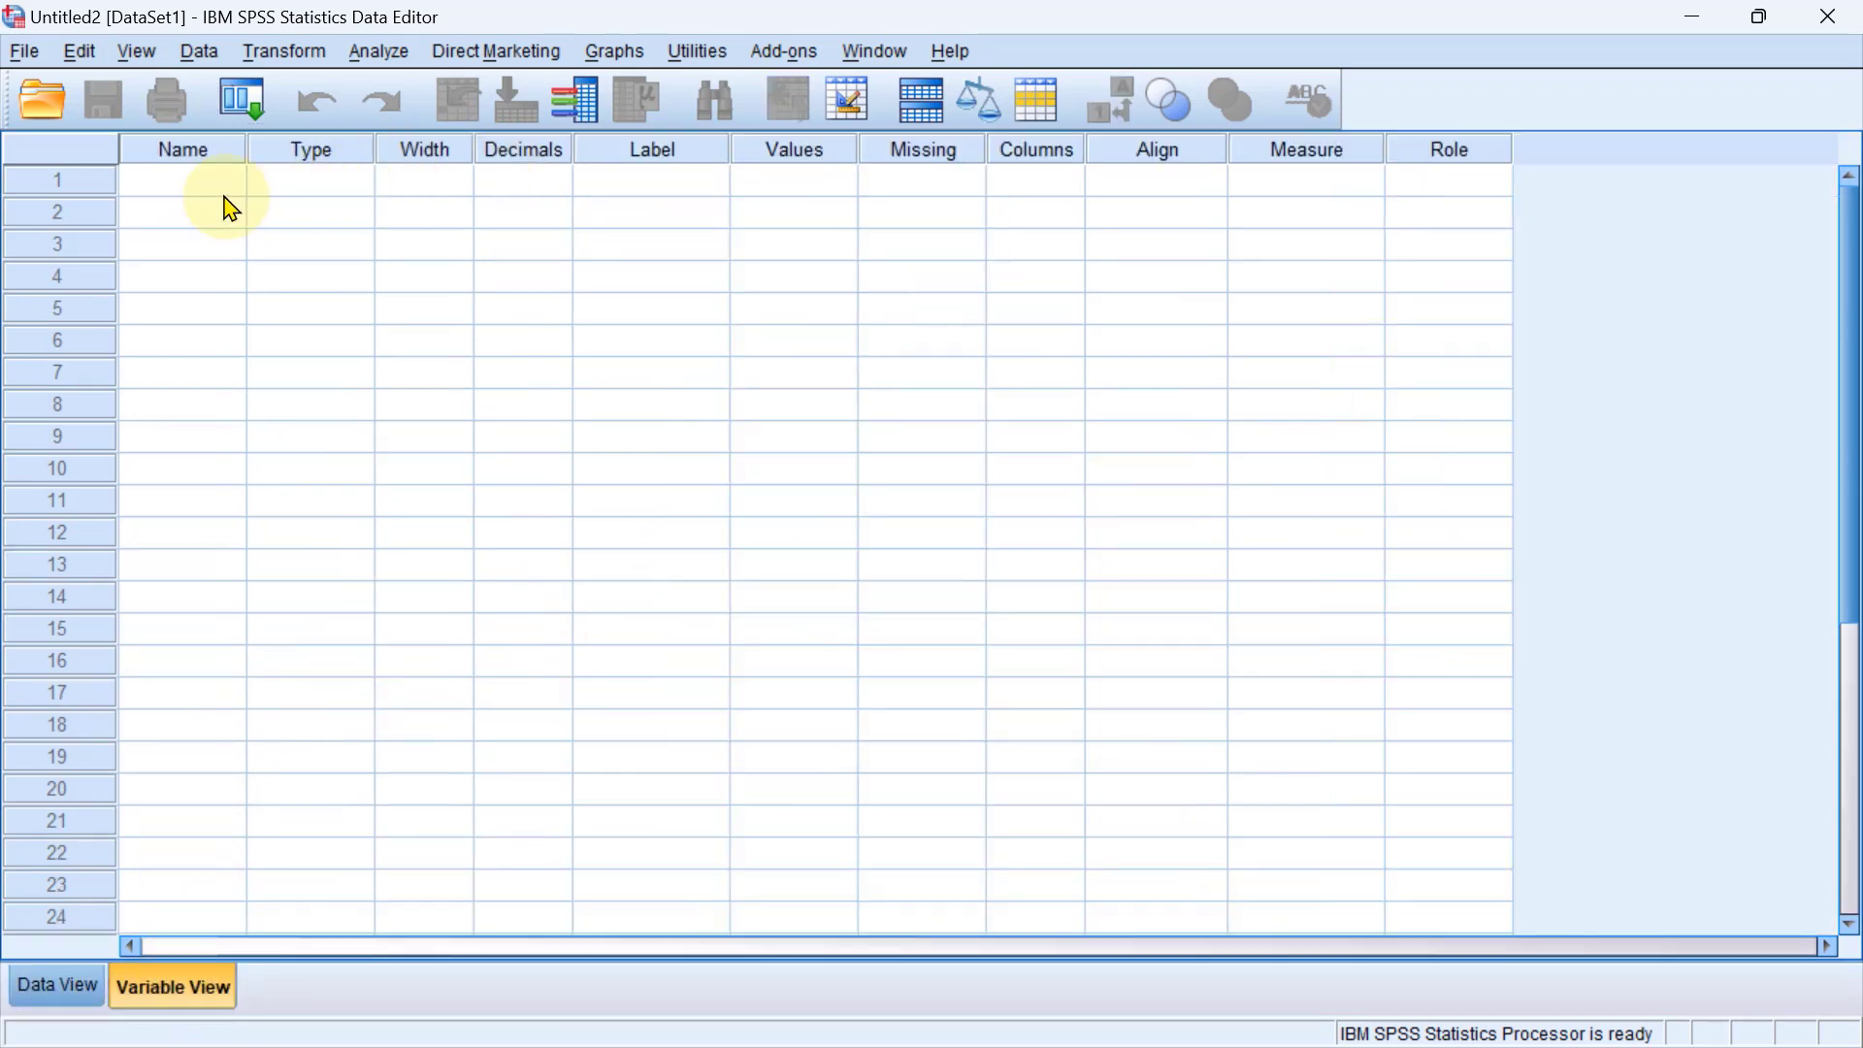
pyautogui.click(199, 181)
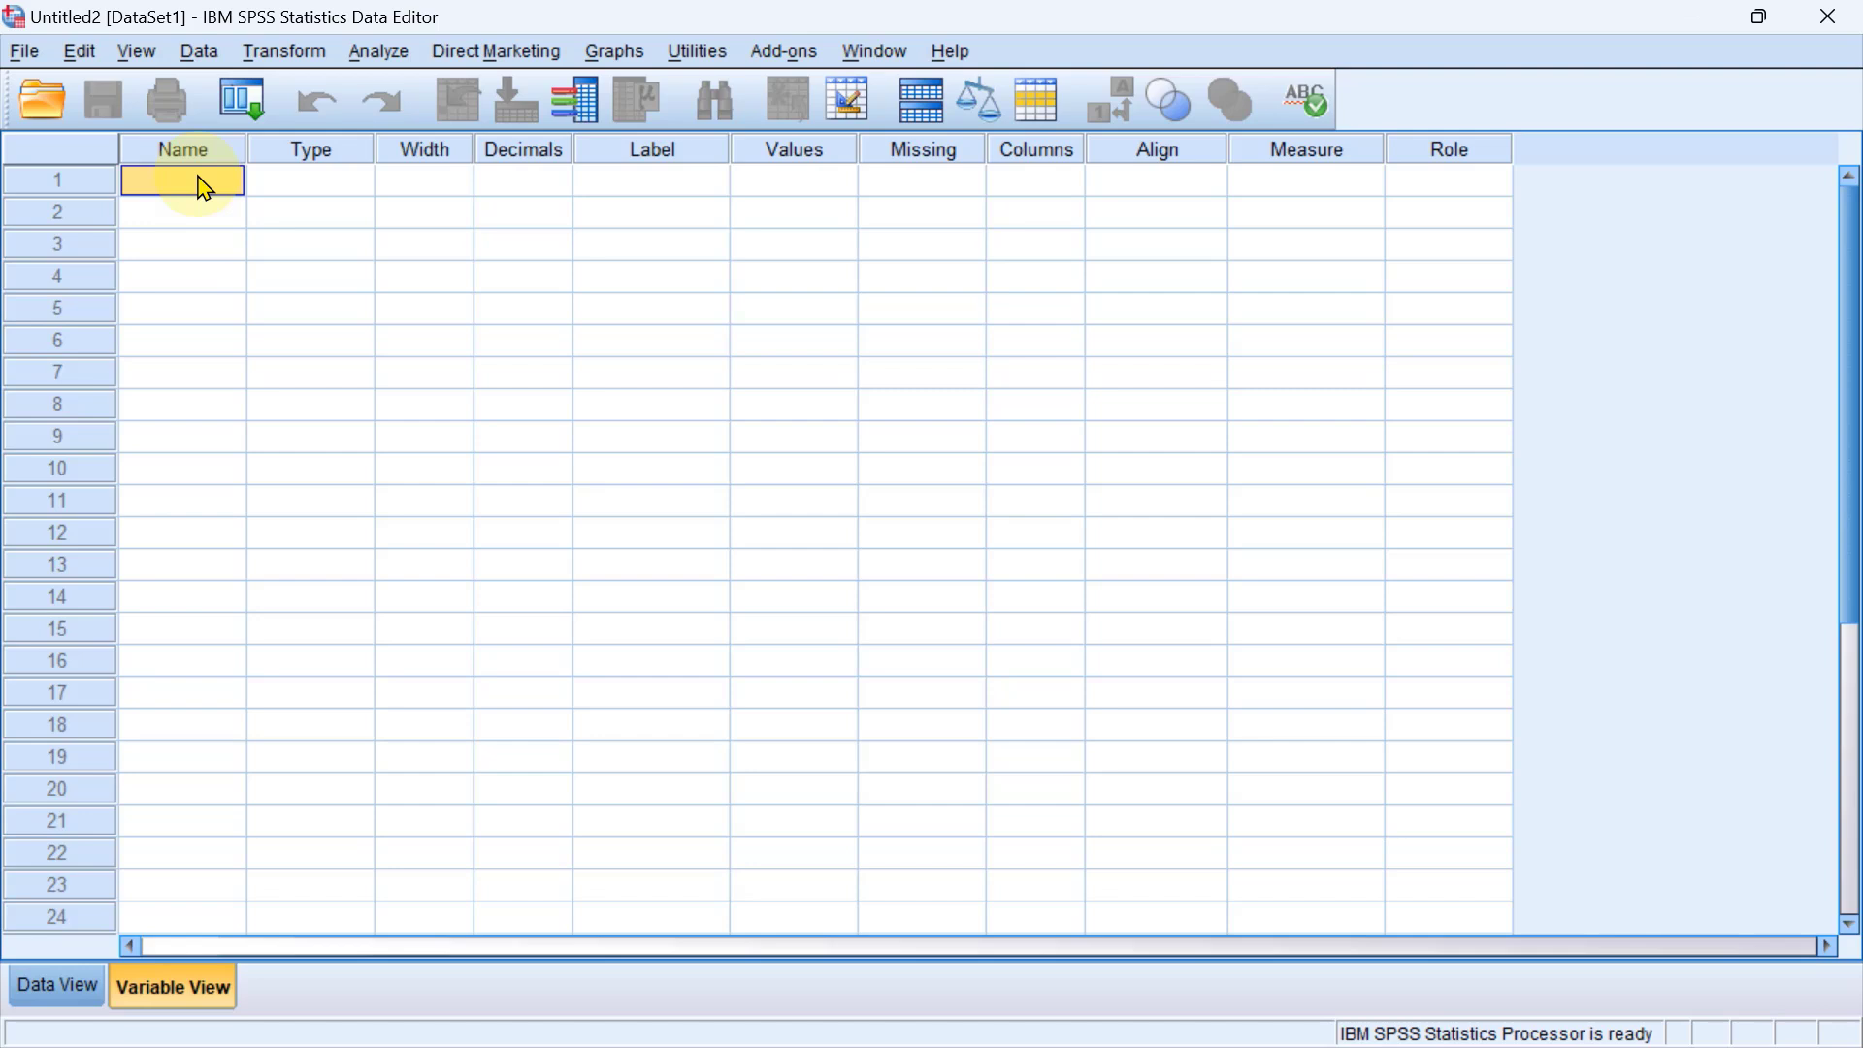
pyautogui.write('Pretest')
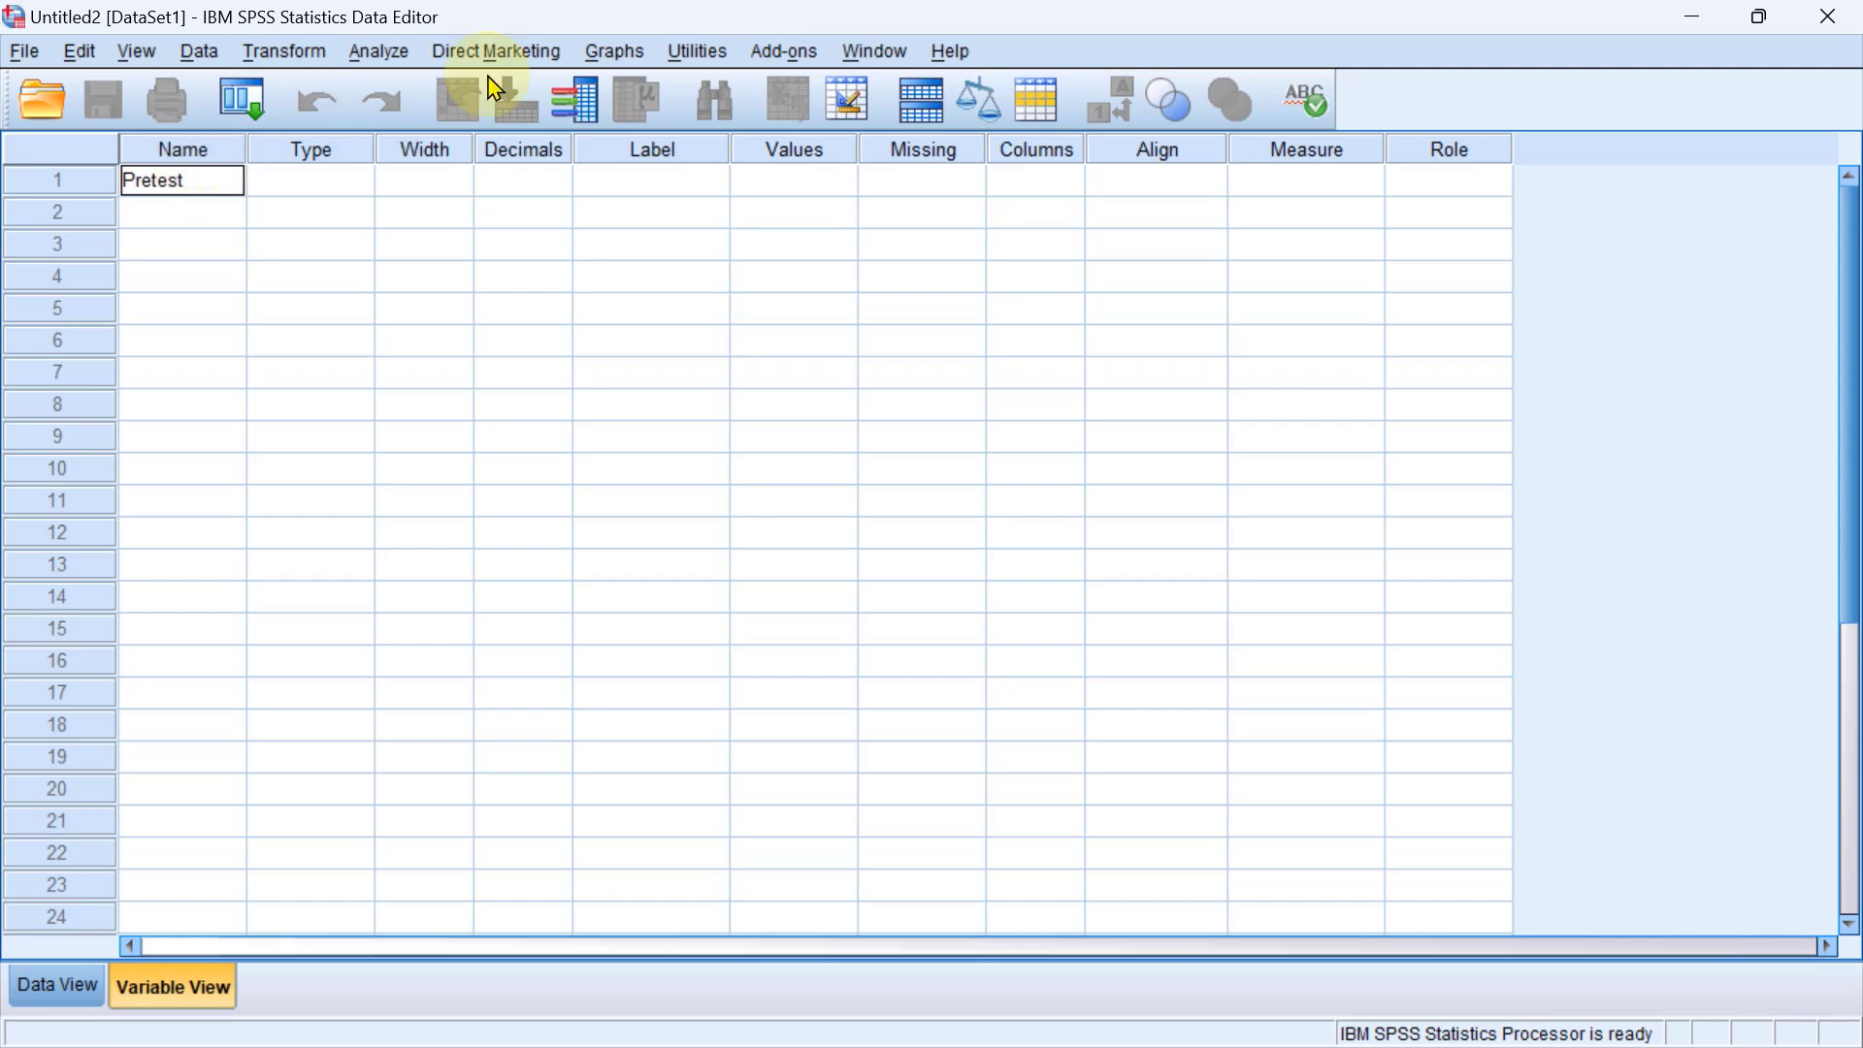
# Give the Pretest variable the label "Kecerdasan logika awal" and set its measurement level to Scale.
pyautogui.click(638, 189)
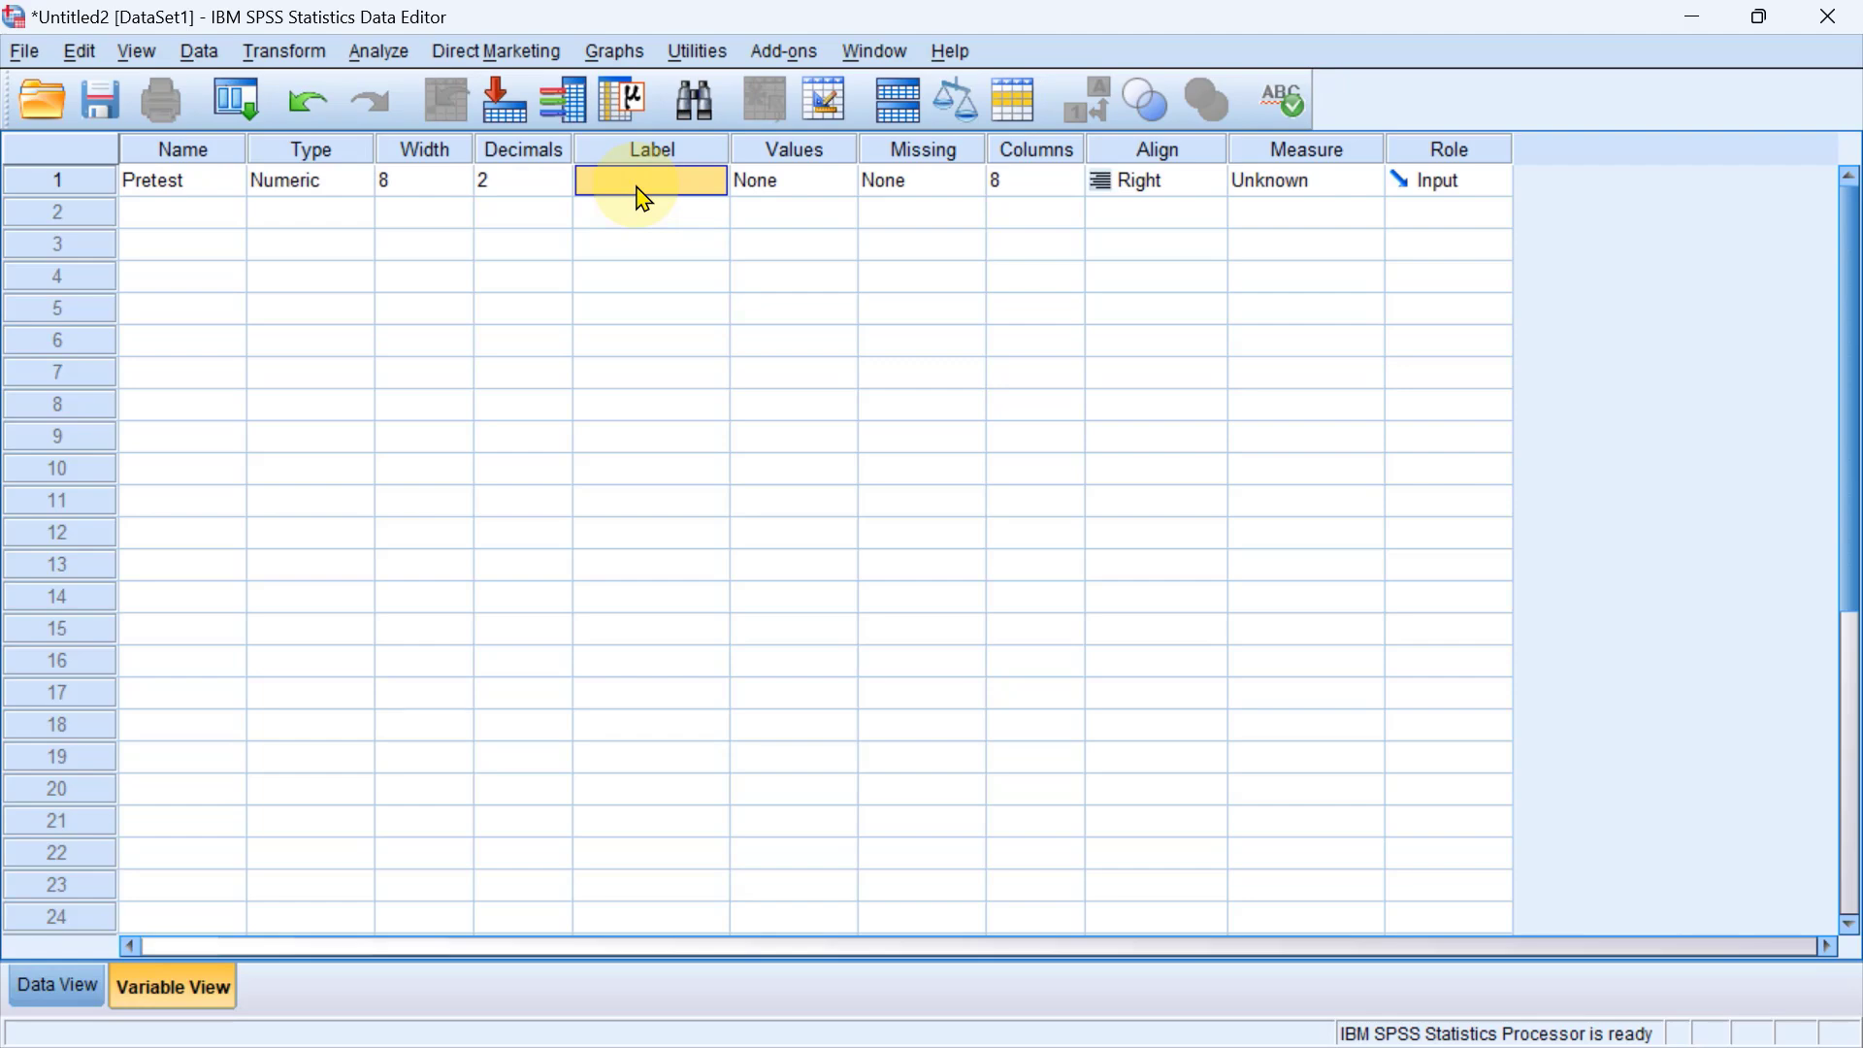
pyautogui.write('Kecer')
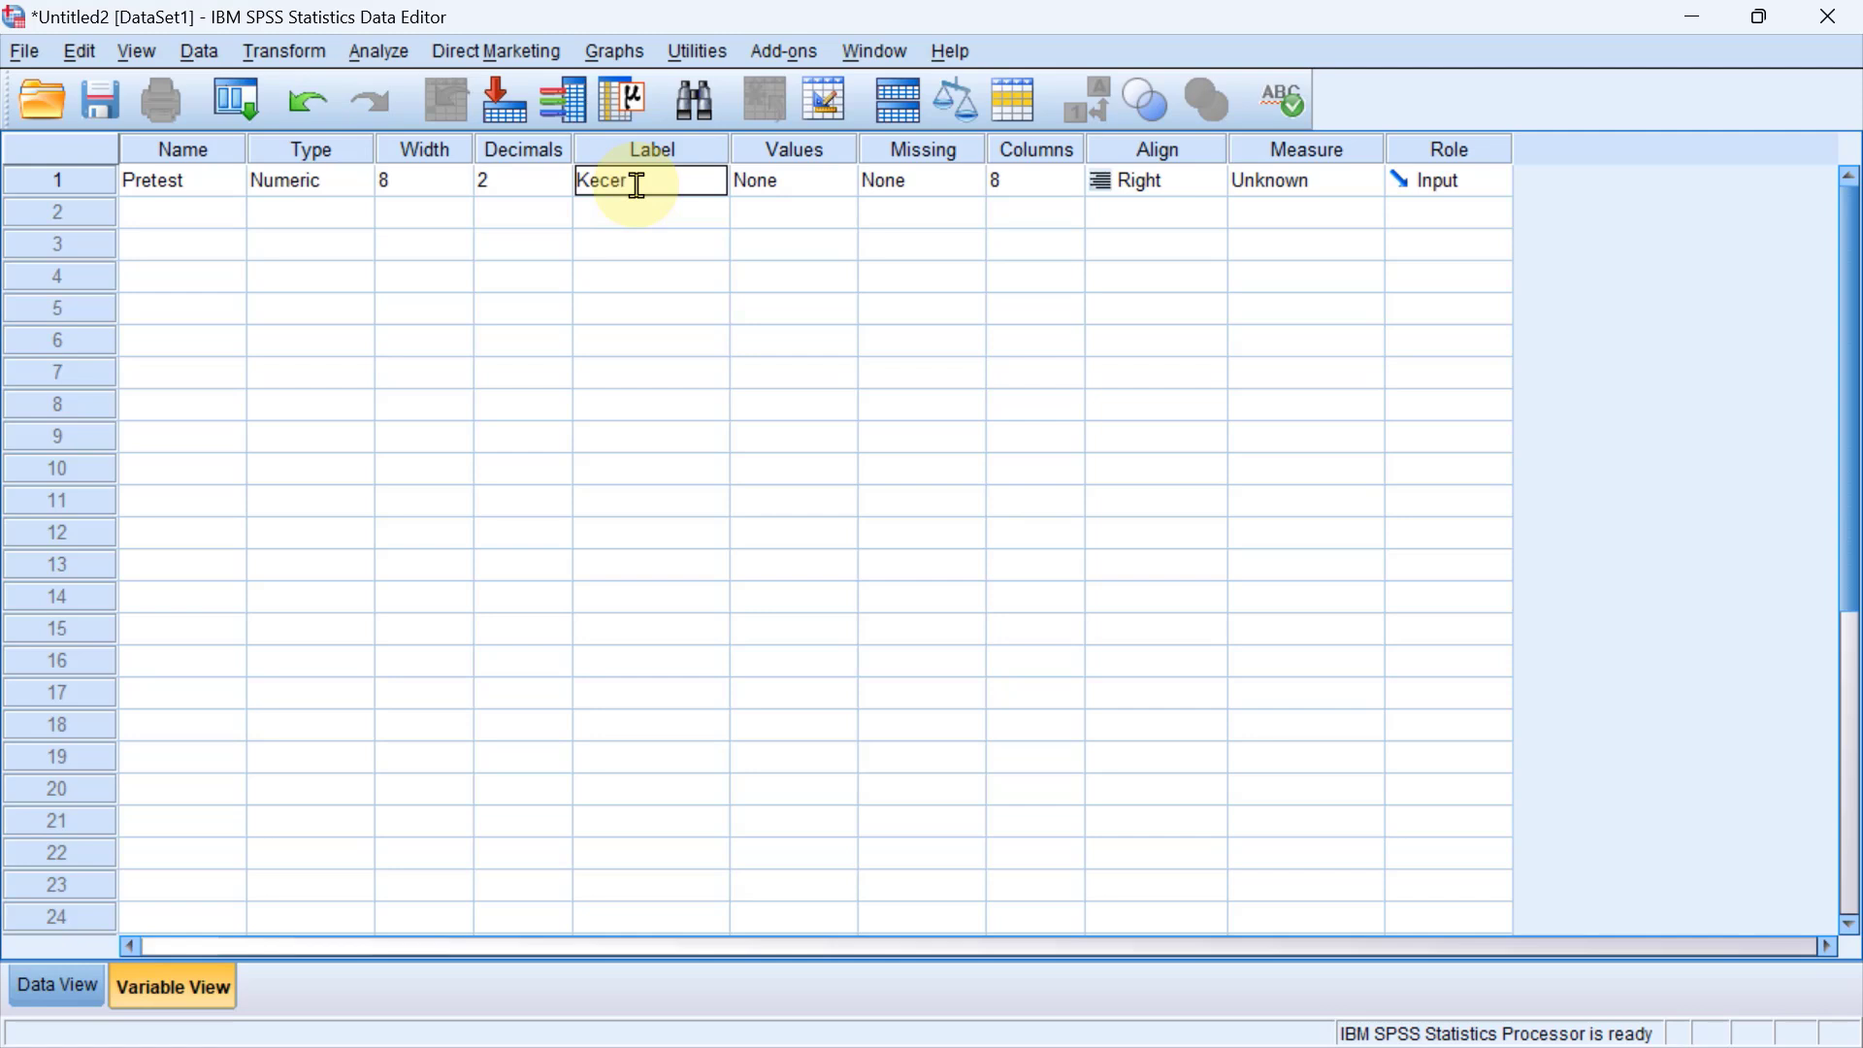
pyautogui.write('dasan logika awal')
pyautogui.press('Return')
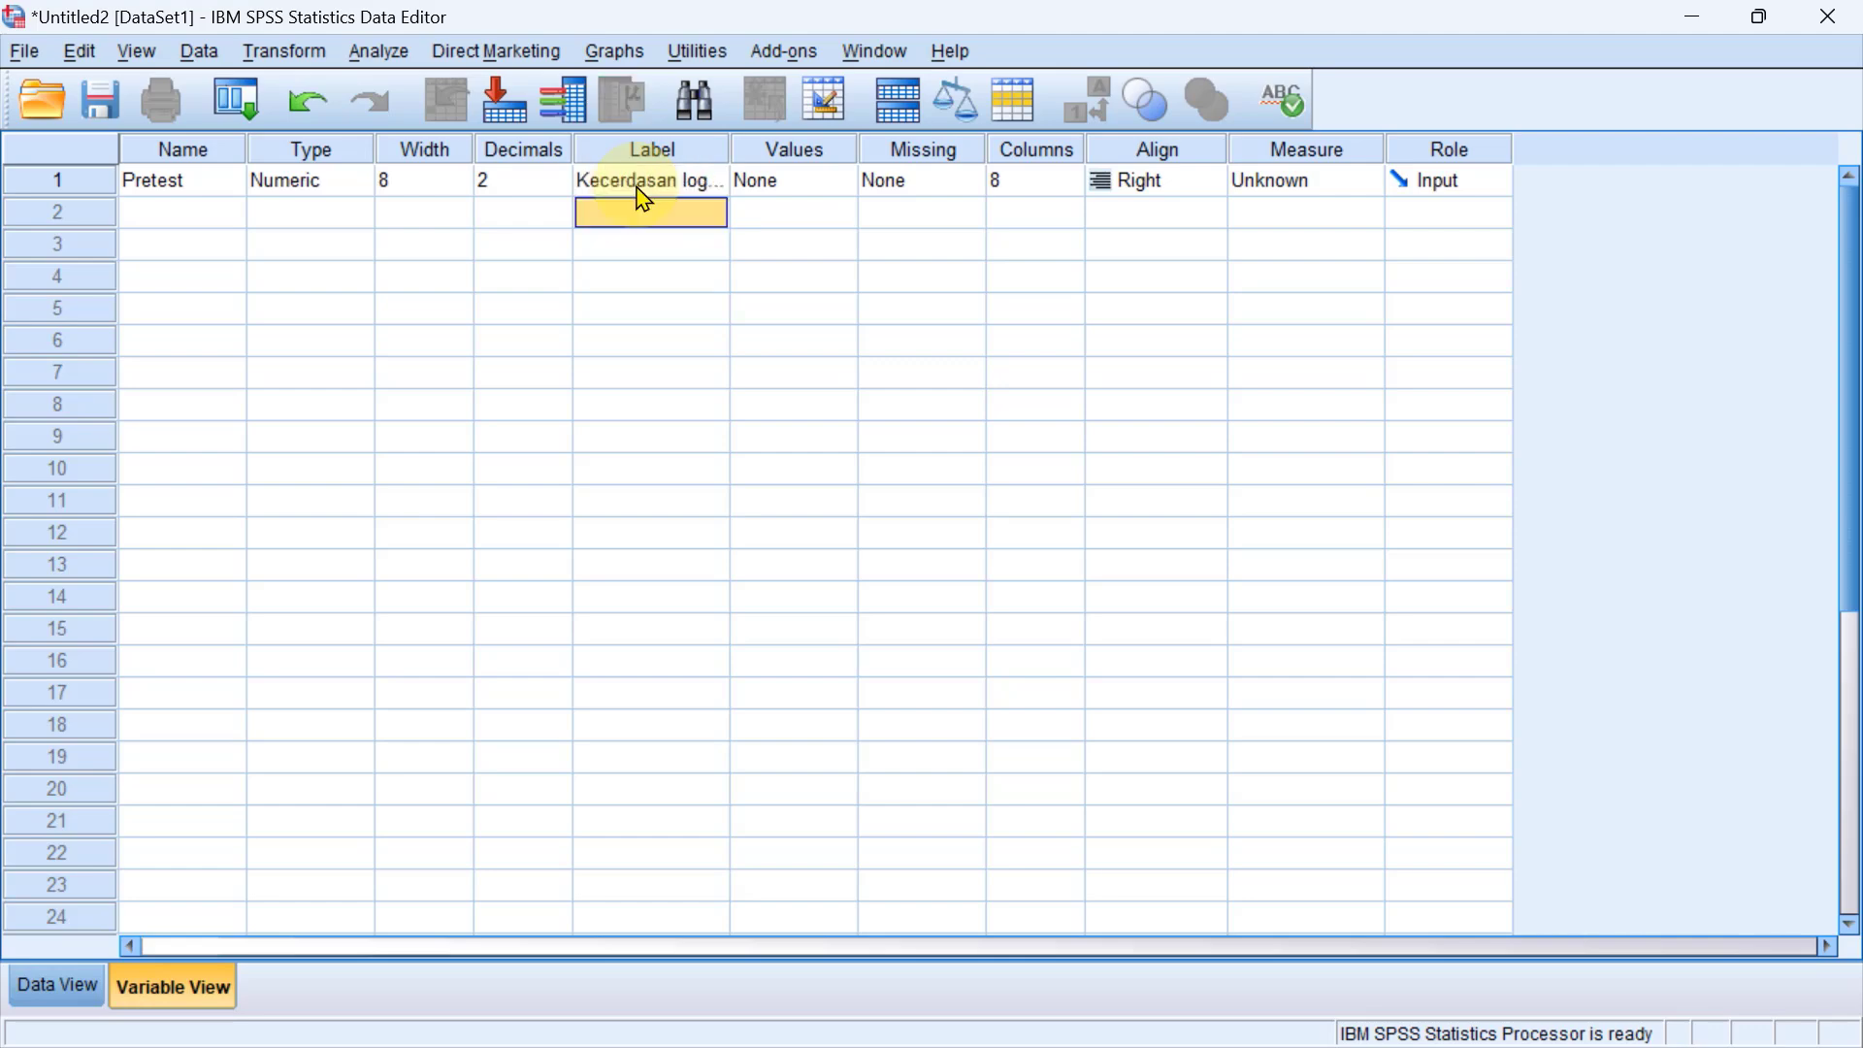
pyautogui.moveTo(730, 143); pyautogui.dragTo(801, 139)
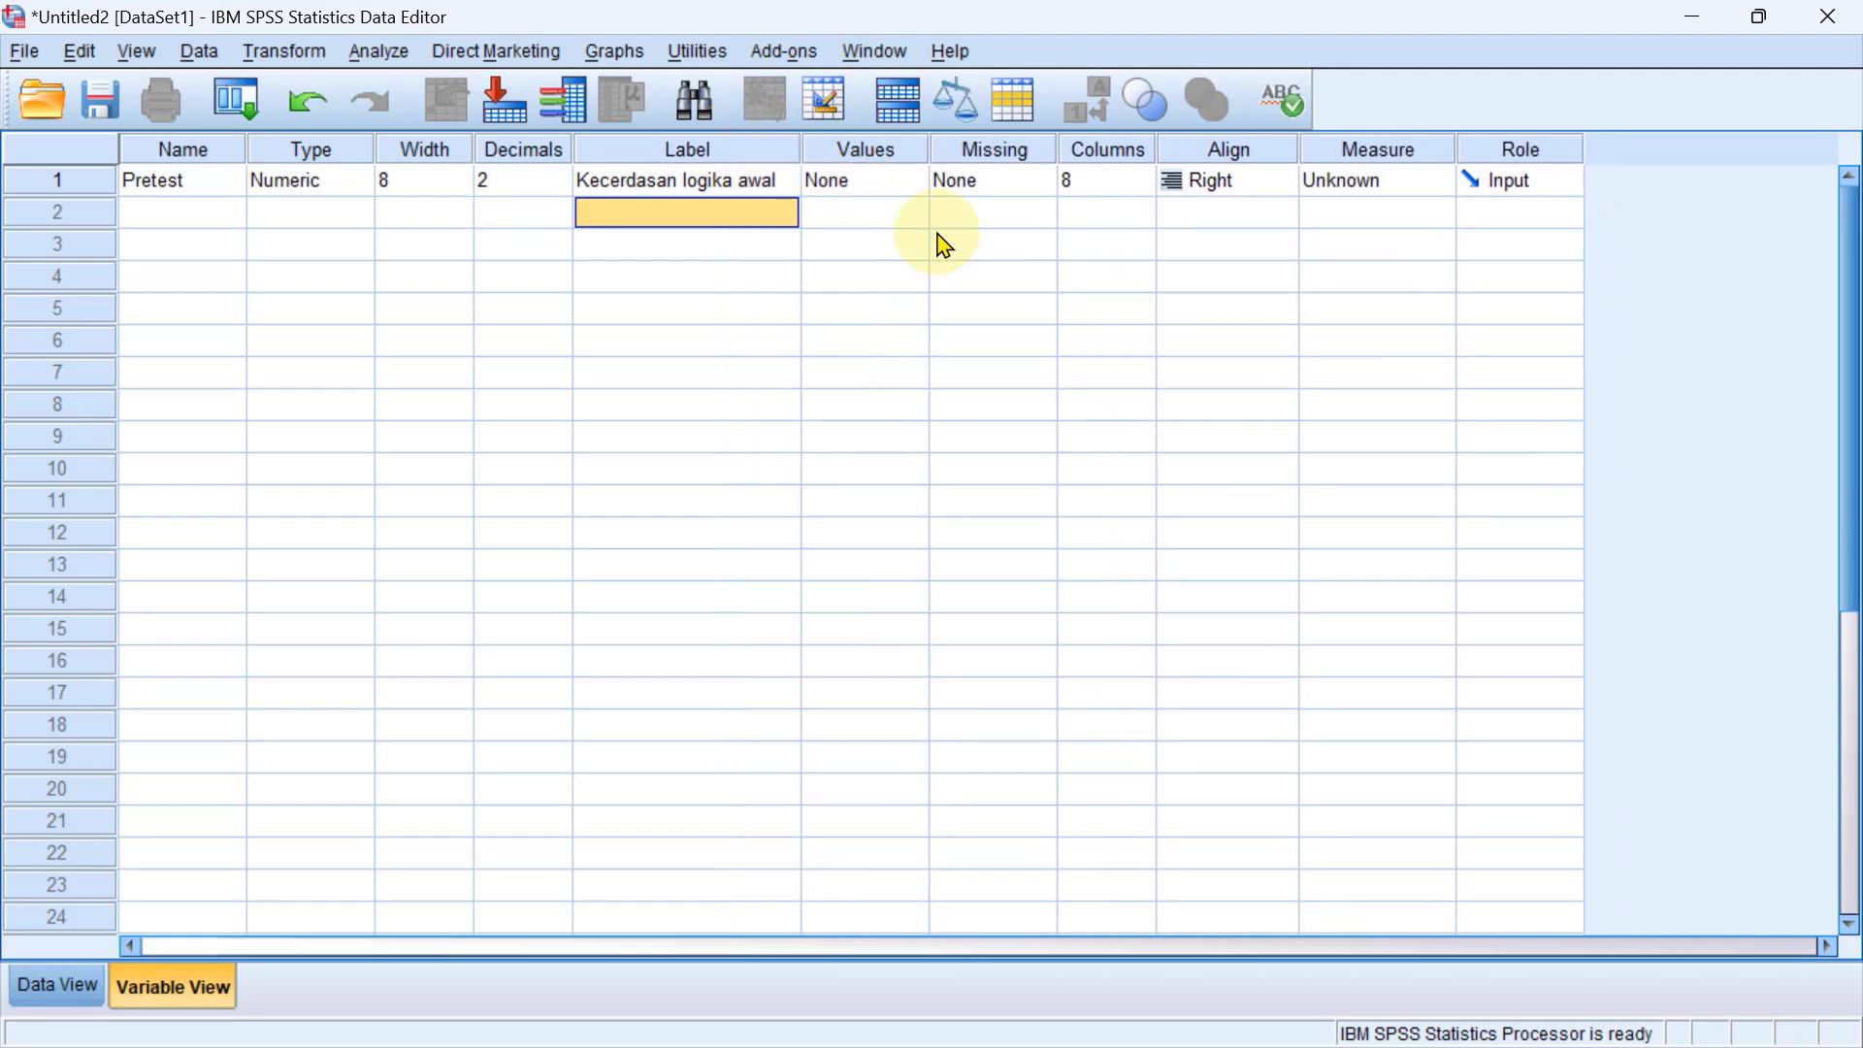
pyautogui.click(1352, 179)
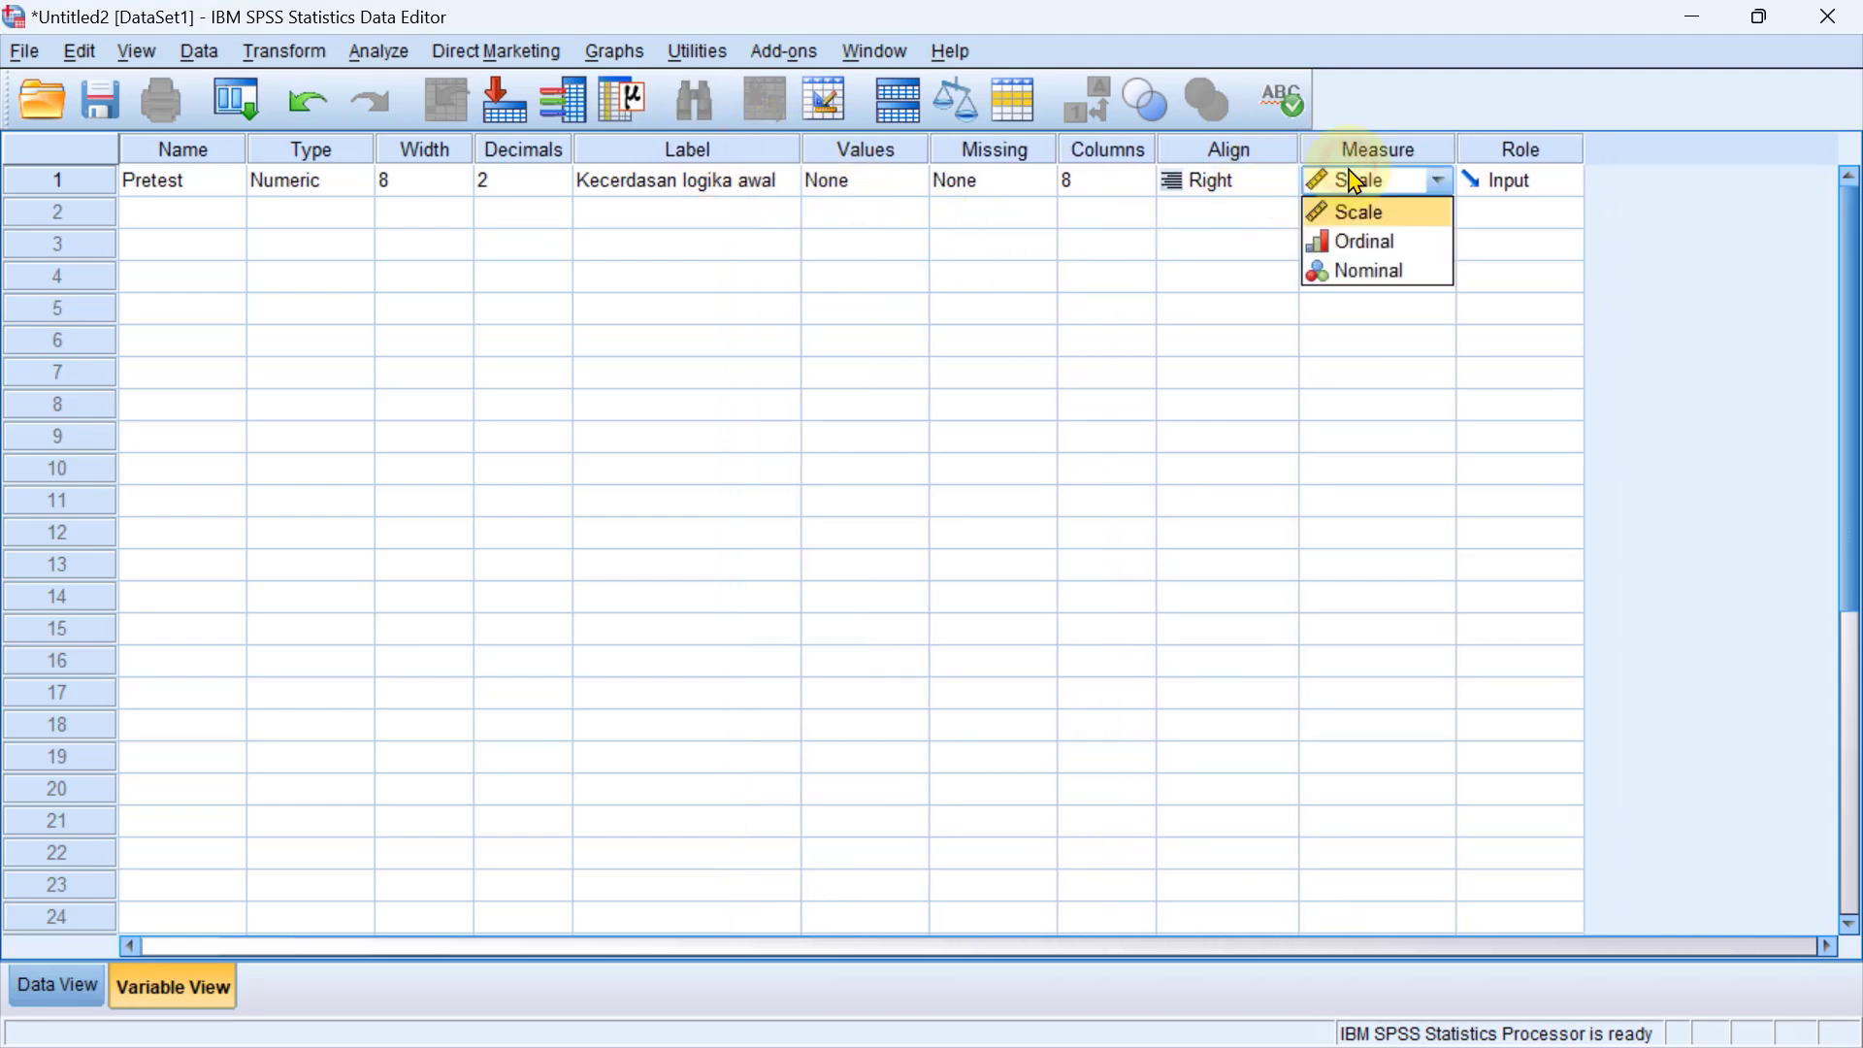
pyautogui.click(1376, 214)
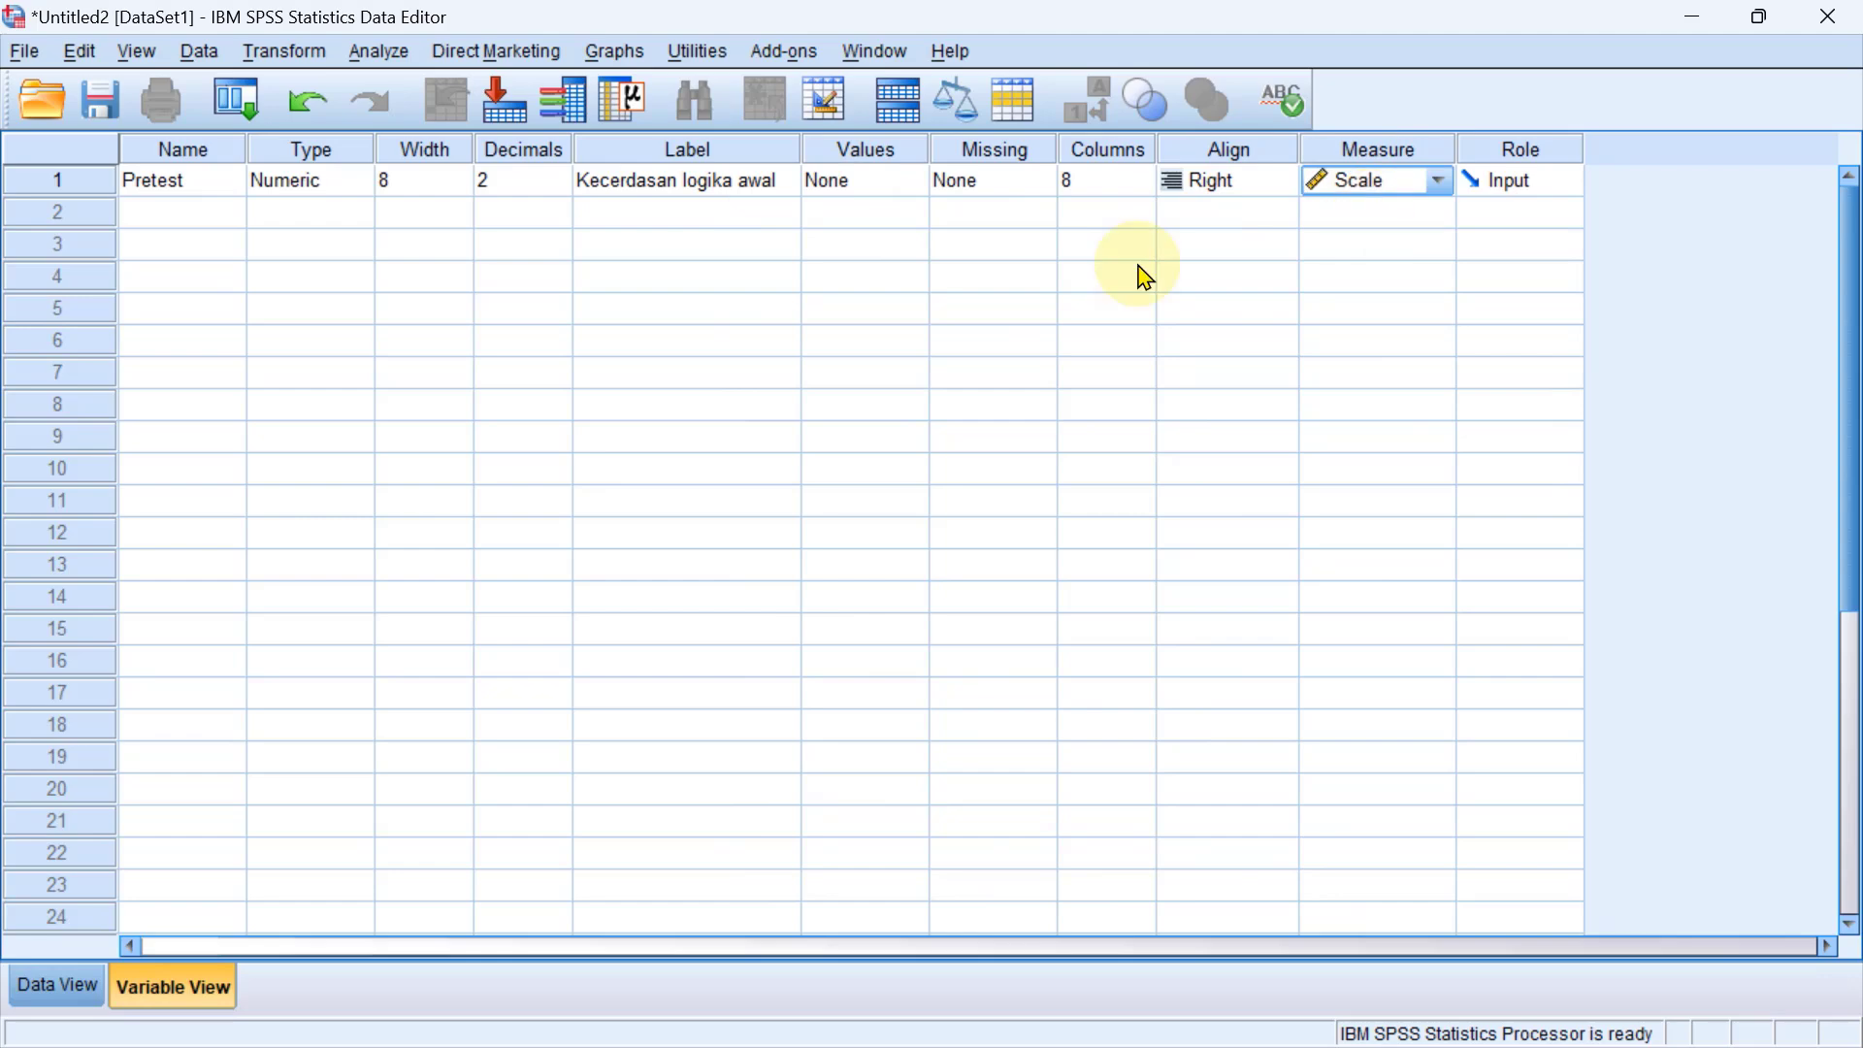
# Add a second variable named Posttest below Pretest.
pyautogui.click(176, 218)
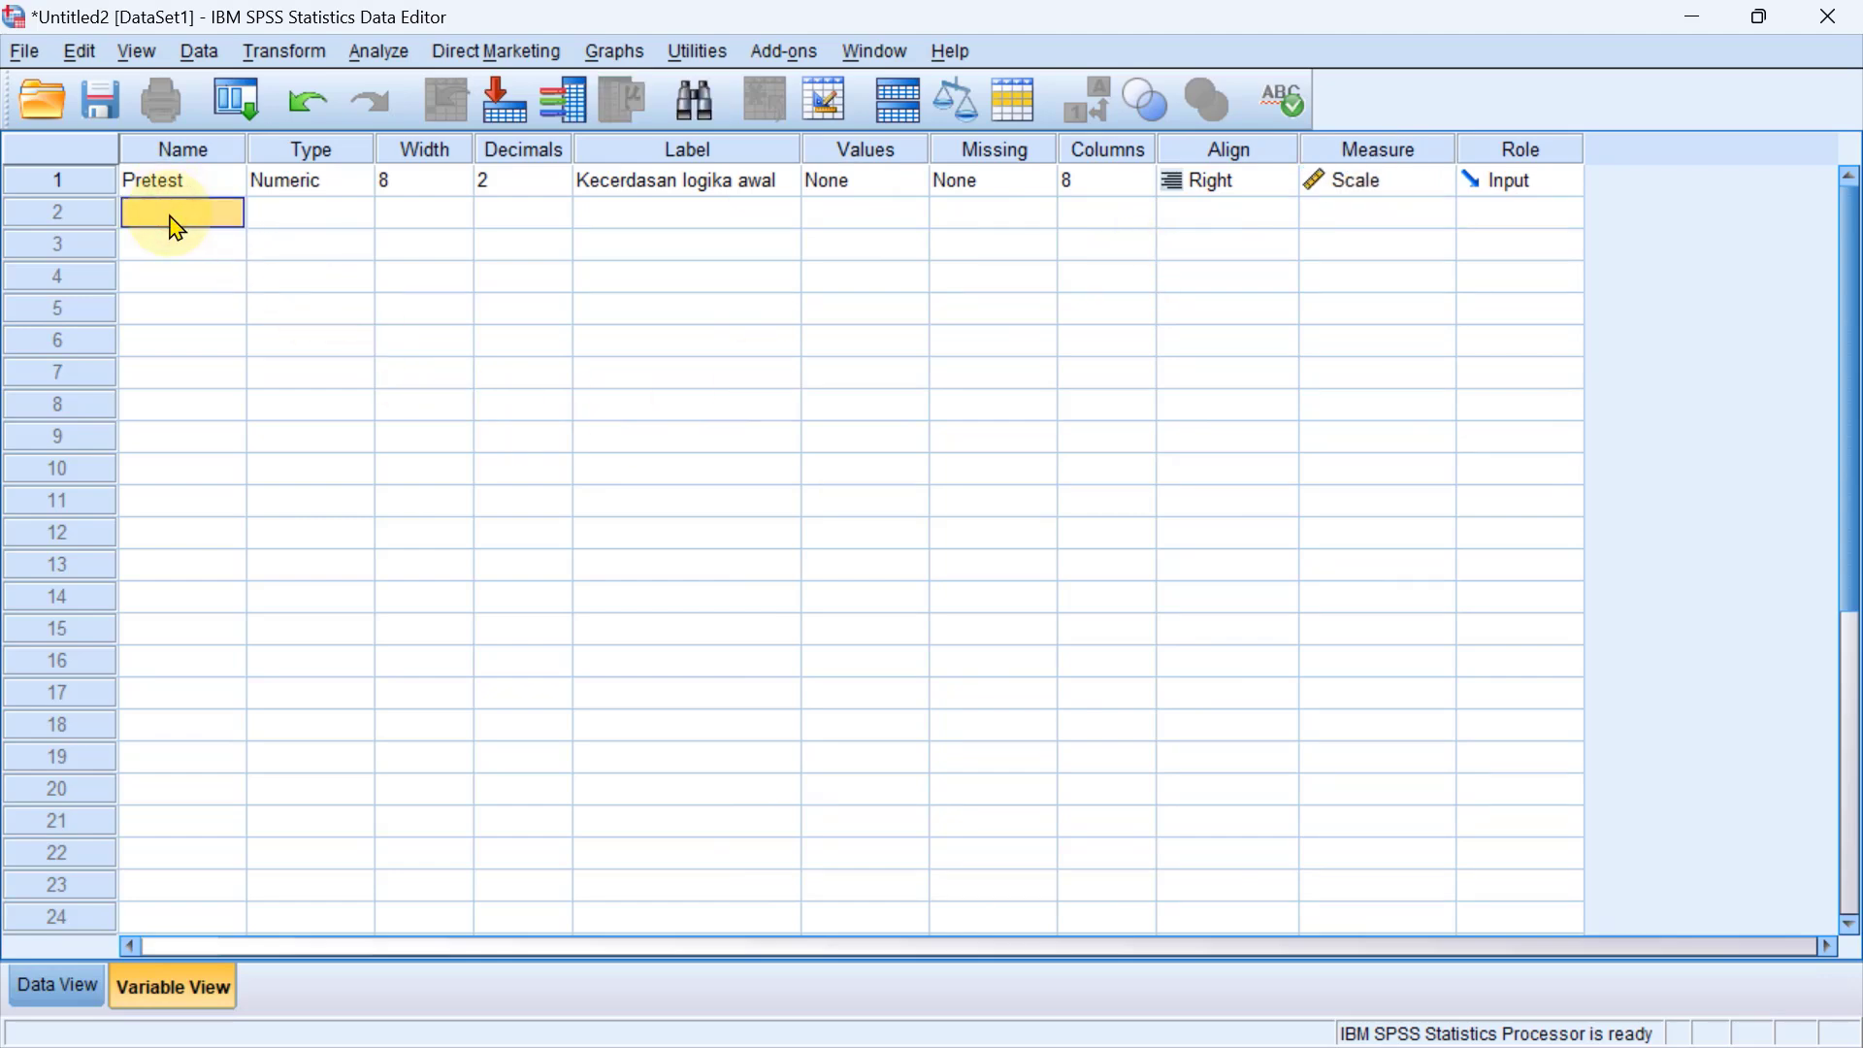
pyautogui.write('Posttest')
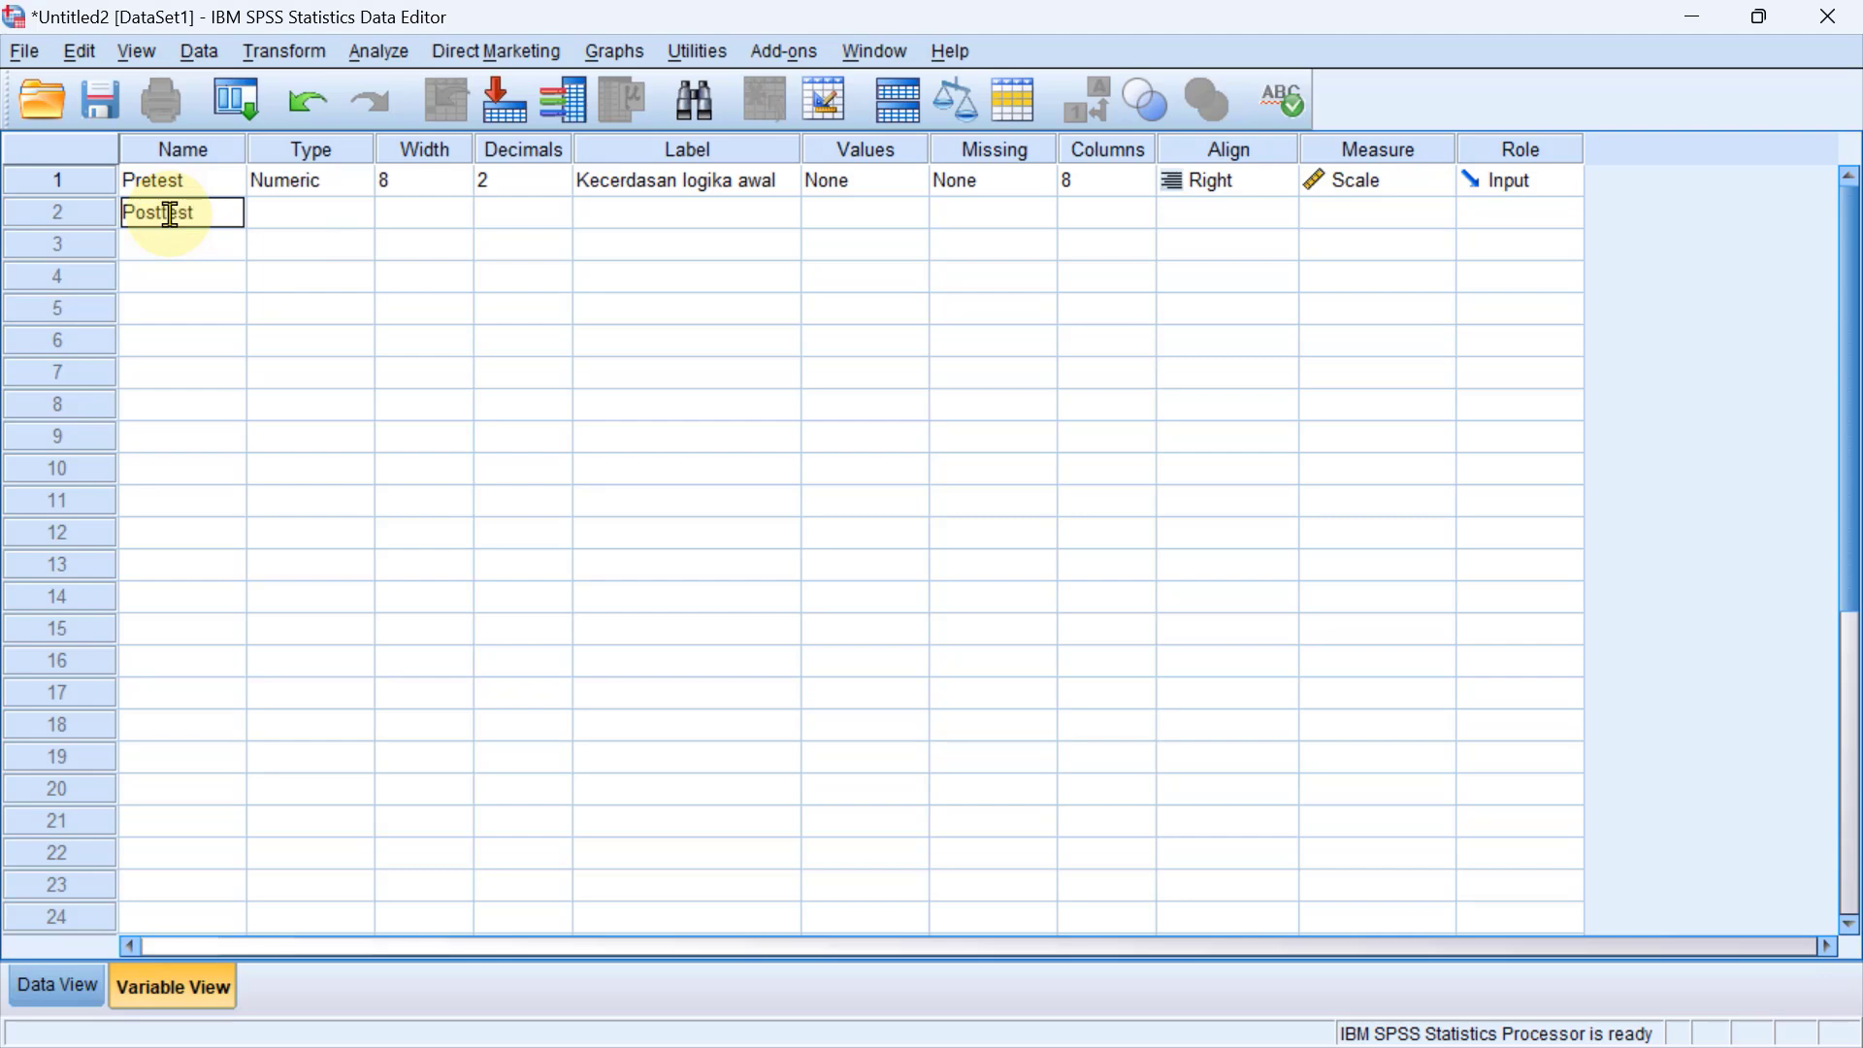
# Give the Posttest variable the label "Kecerdasan logika akhir" and set its measurement level to Scale.
pyautogui.click(647, 225)
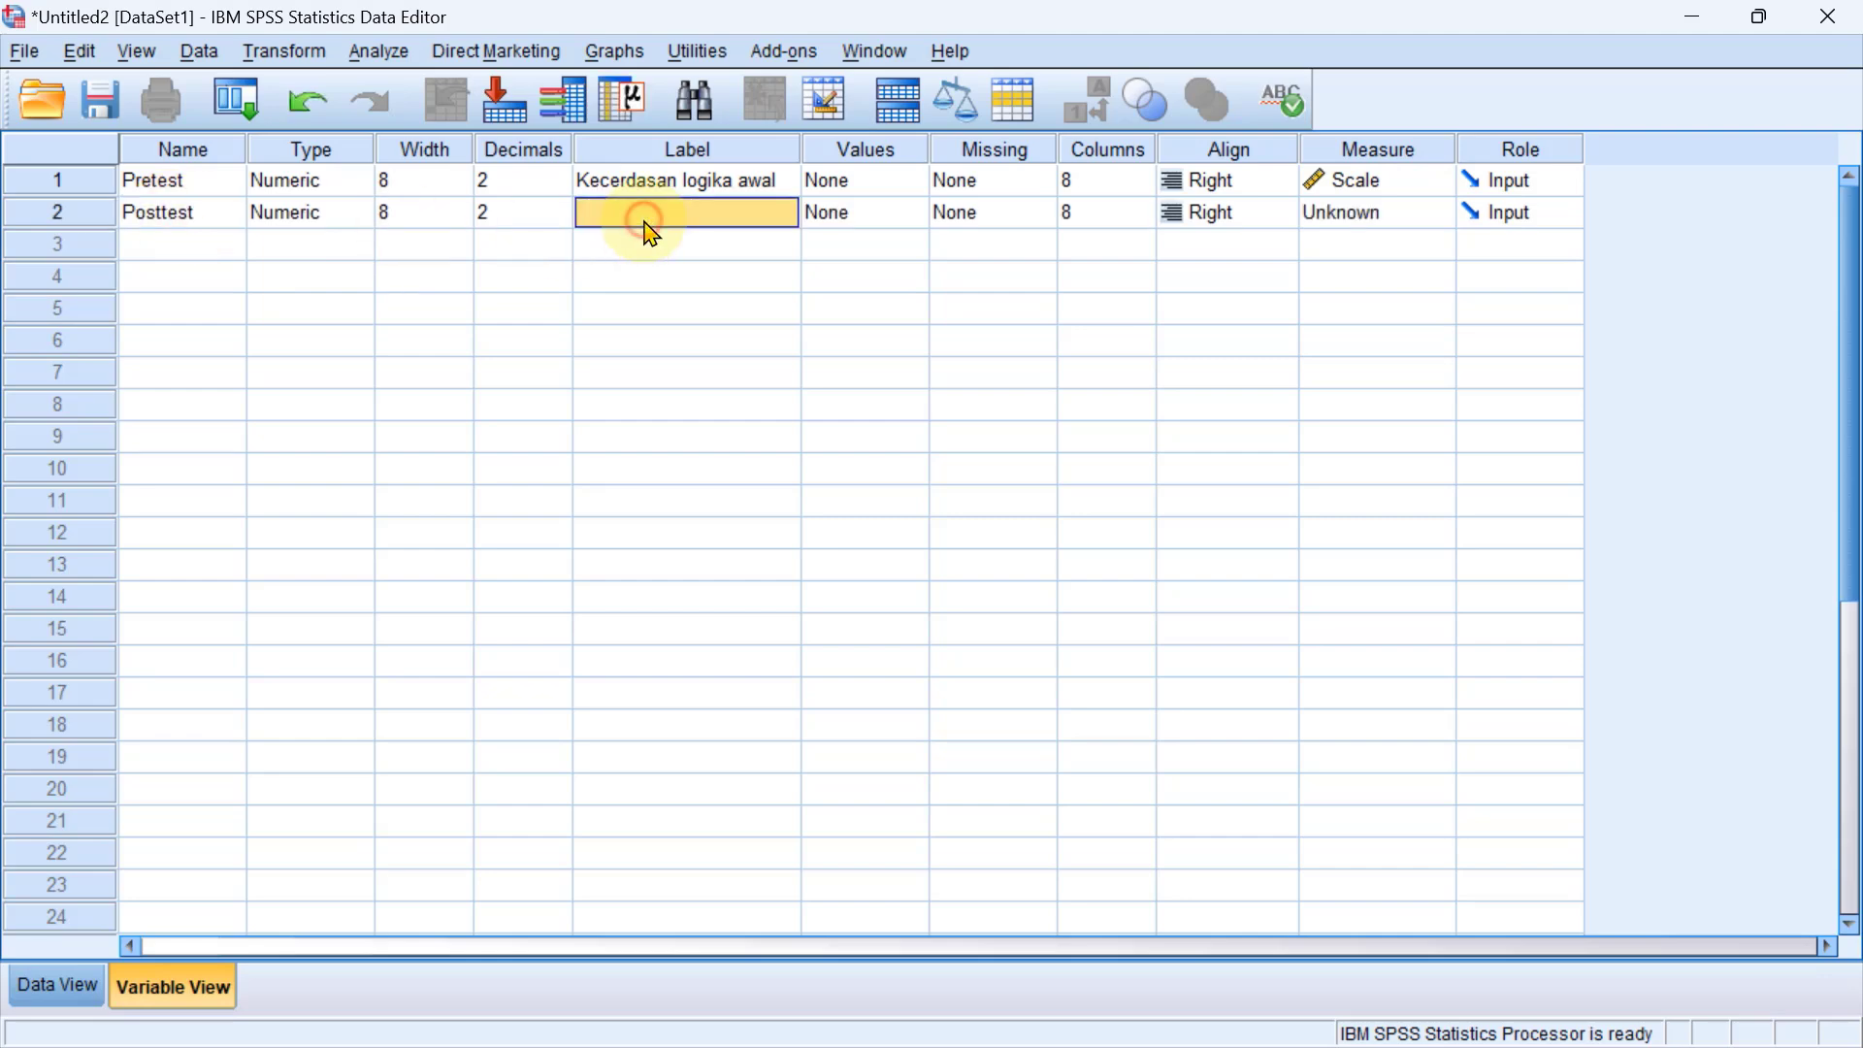
pyautogui.write('Kece')
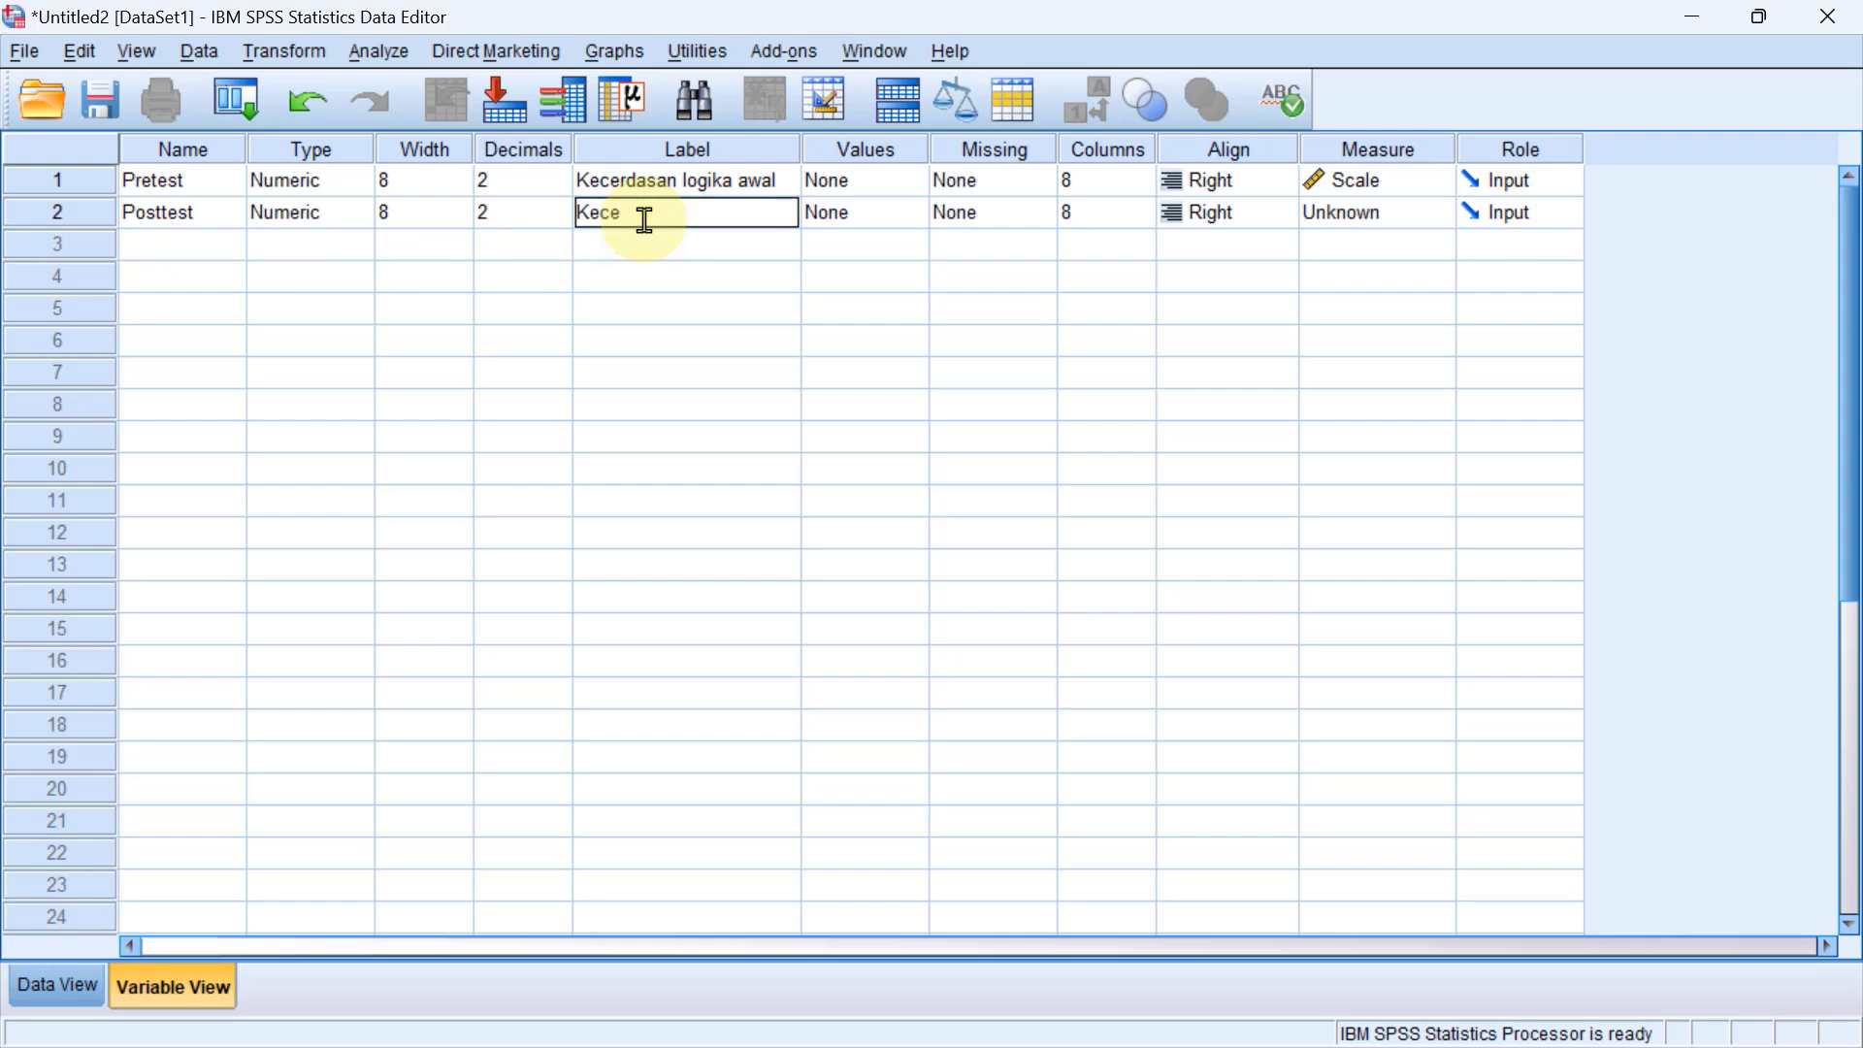
pyautogui.write('rdasan logika akhir')
pyautogui.click(1352, 215)
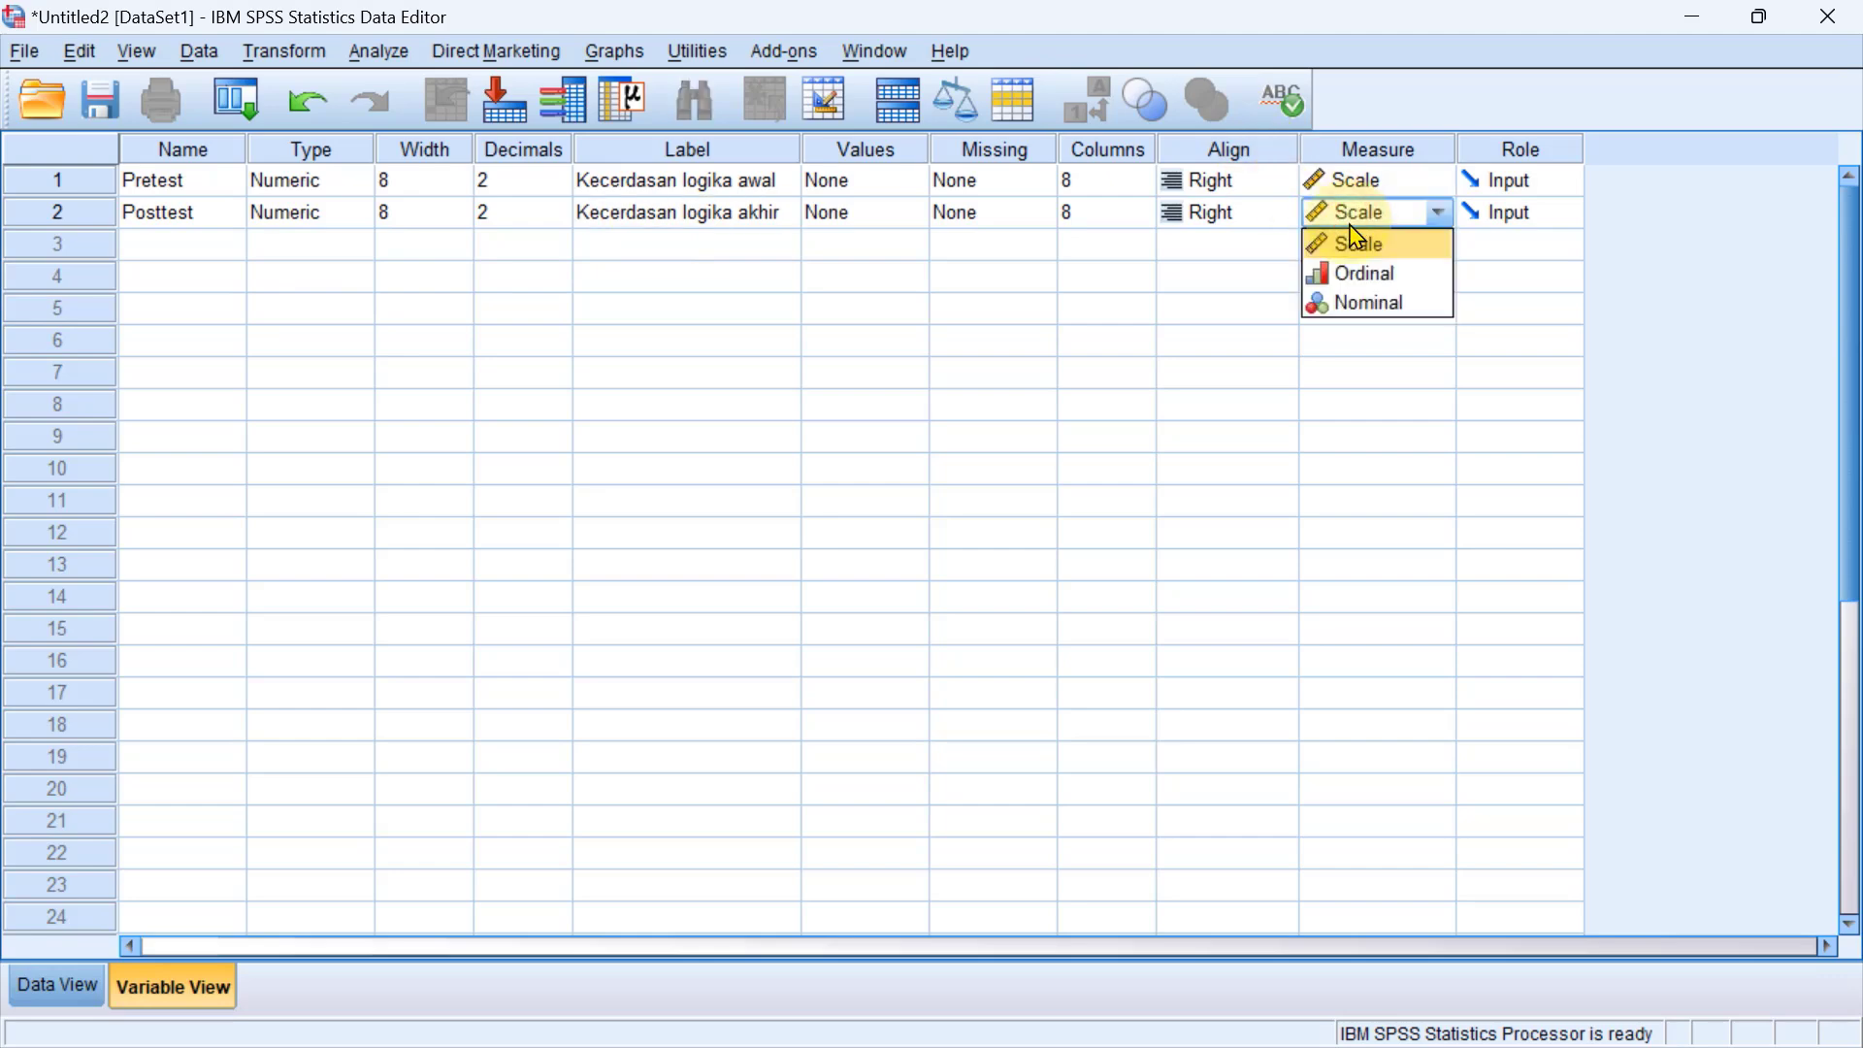
pyautogui.click(1355, 246)
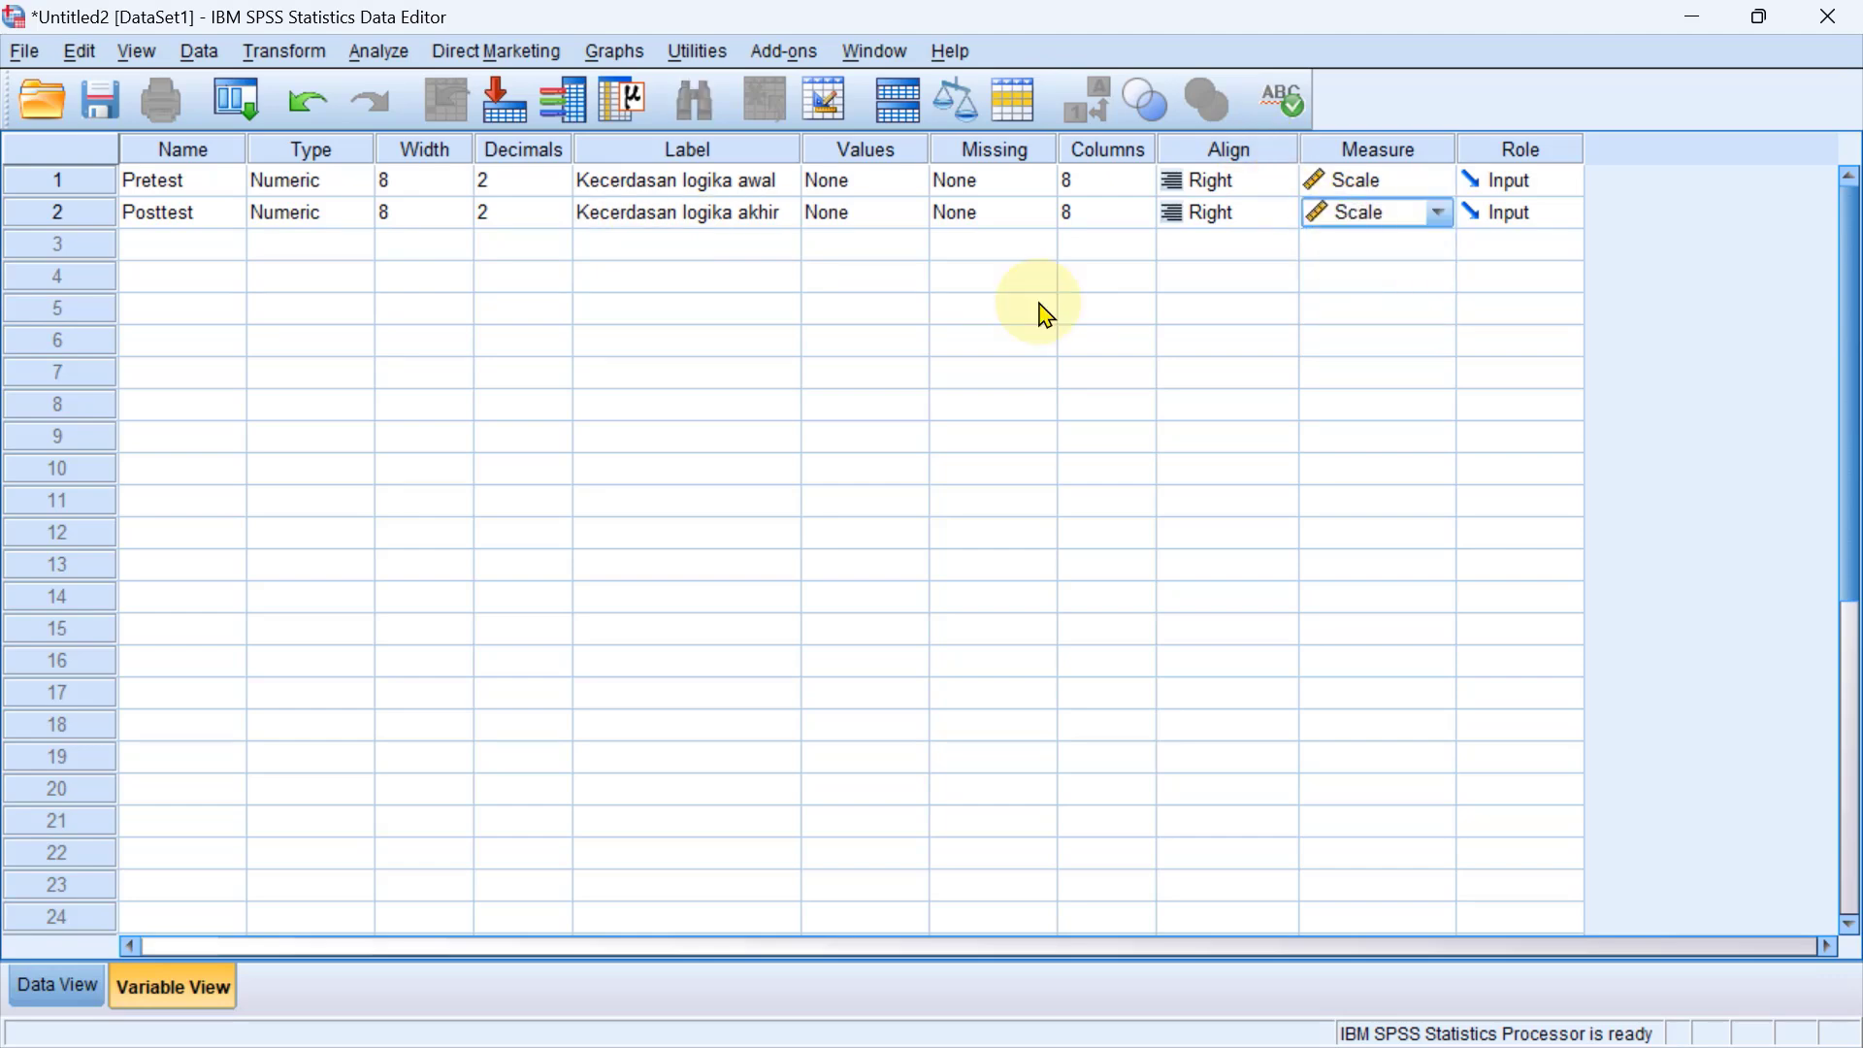
# Add a third variable named Perlakuan with the label "Jenis media".
pyautogui.click(202, 254)
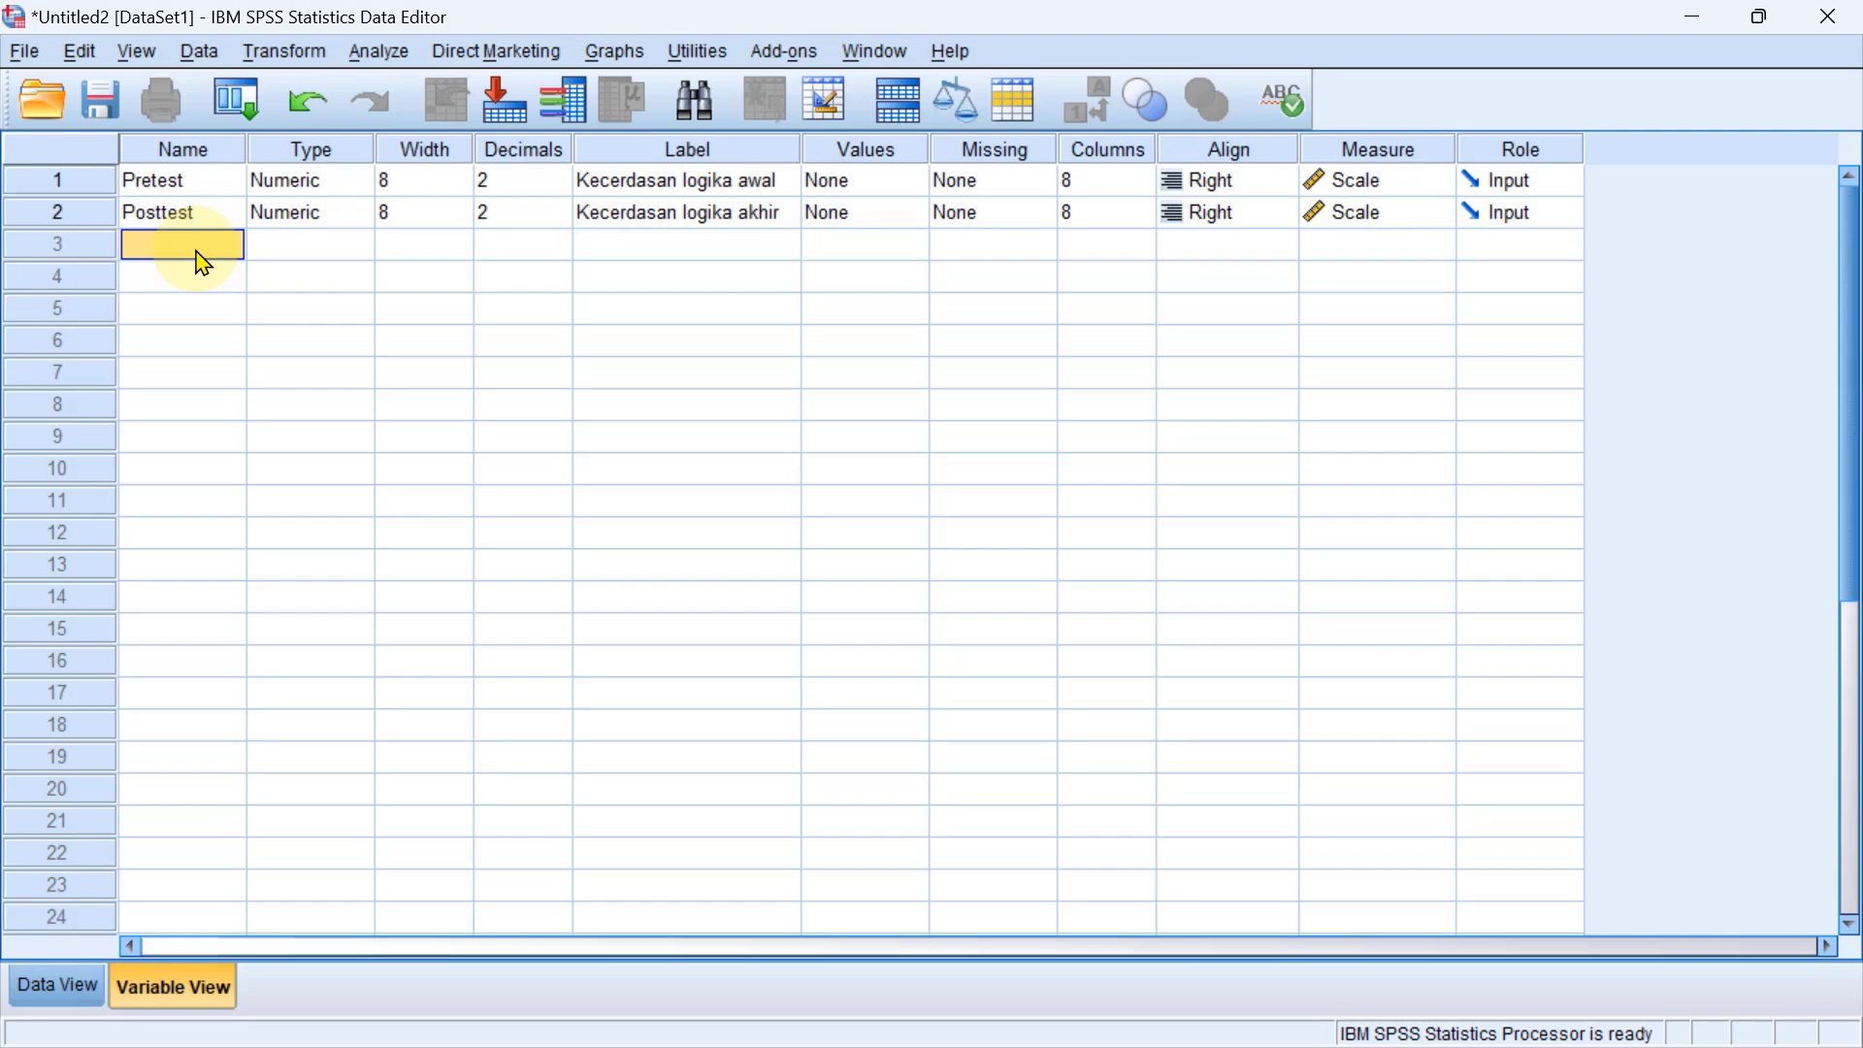
pyautogui.write('Perlakuan')
pyautogui.click(672, 251)
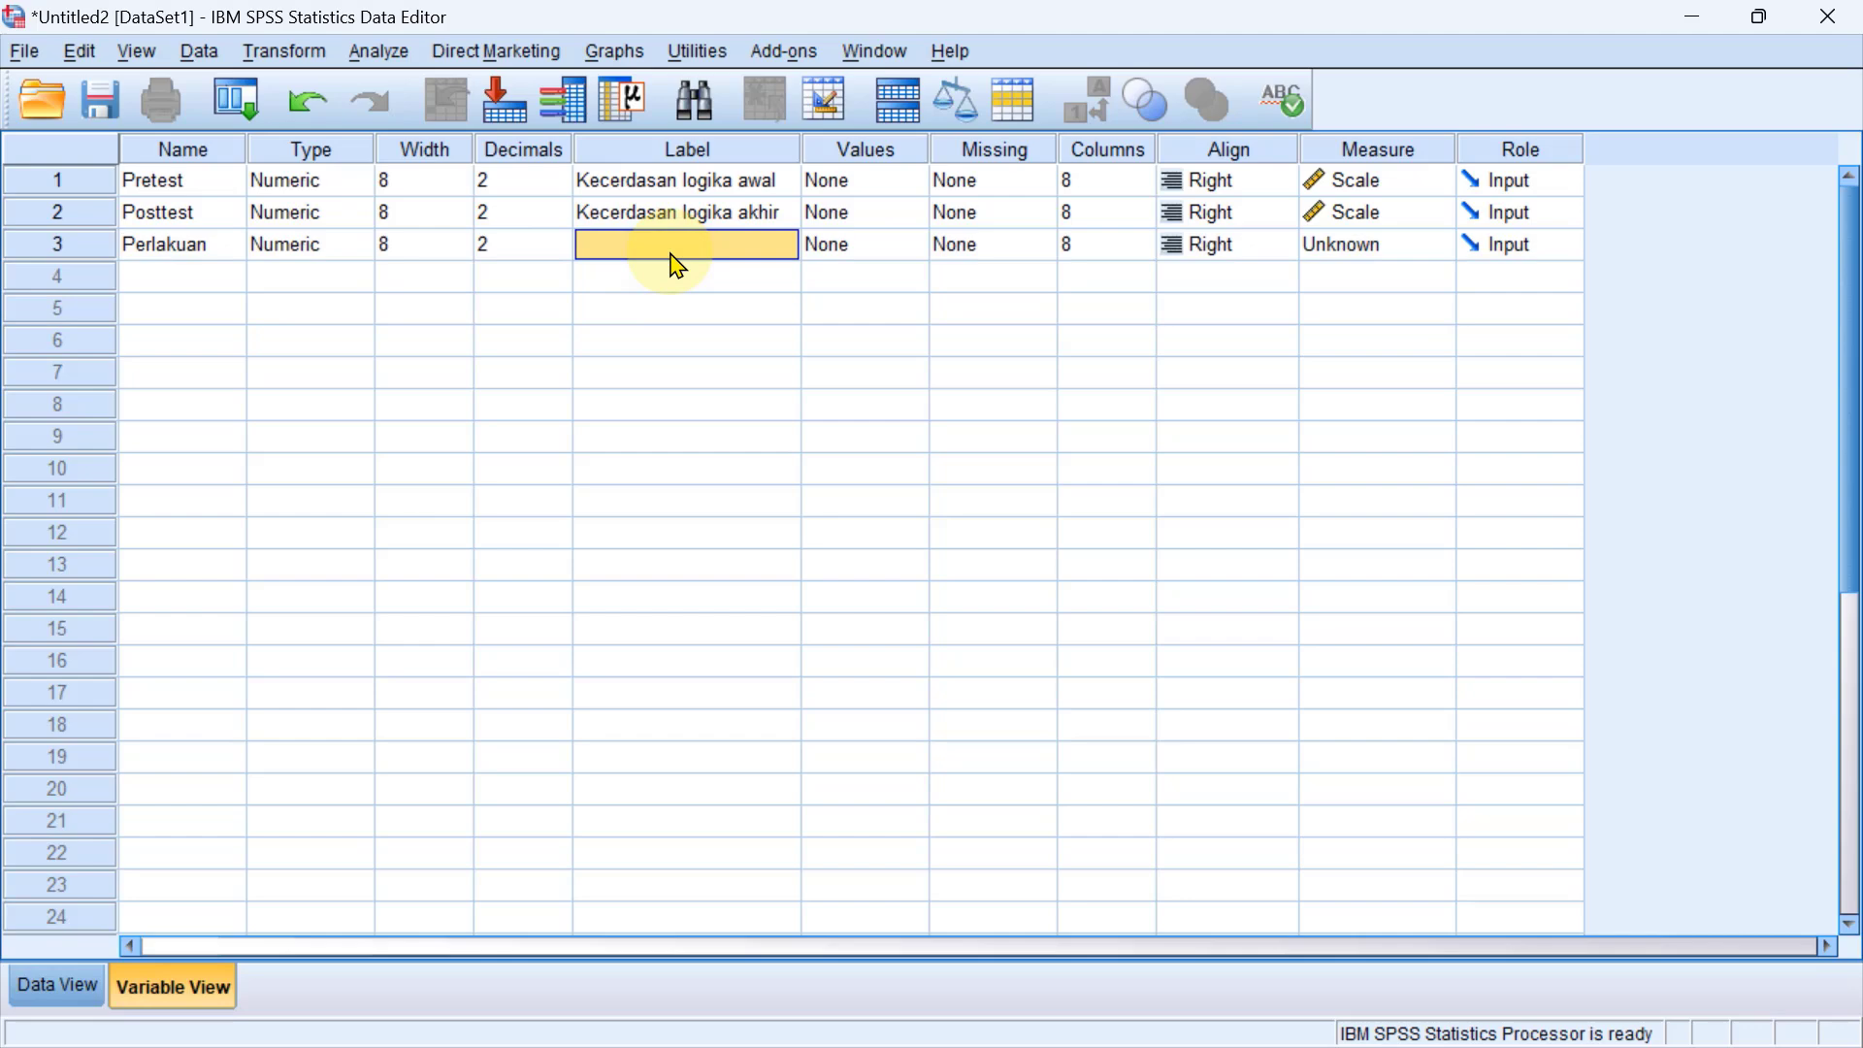
pyautogui.write('Jenis med')
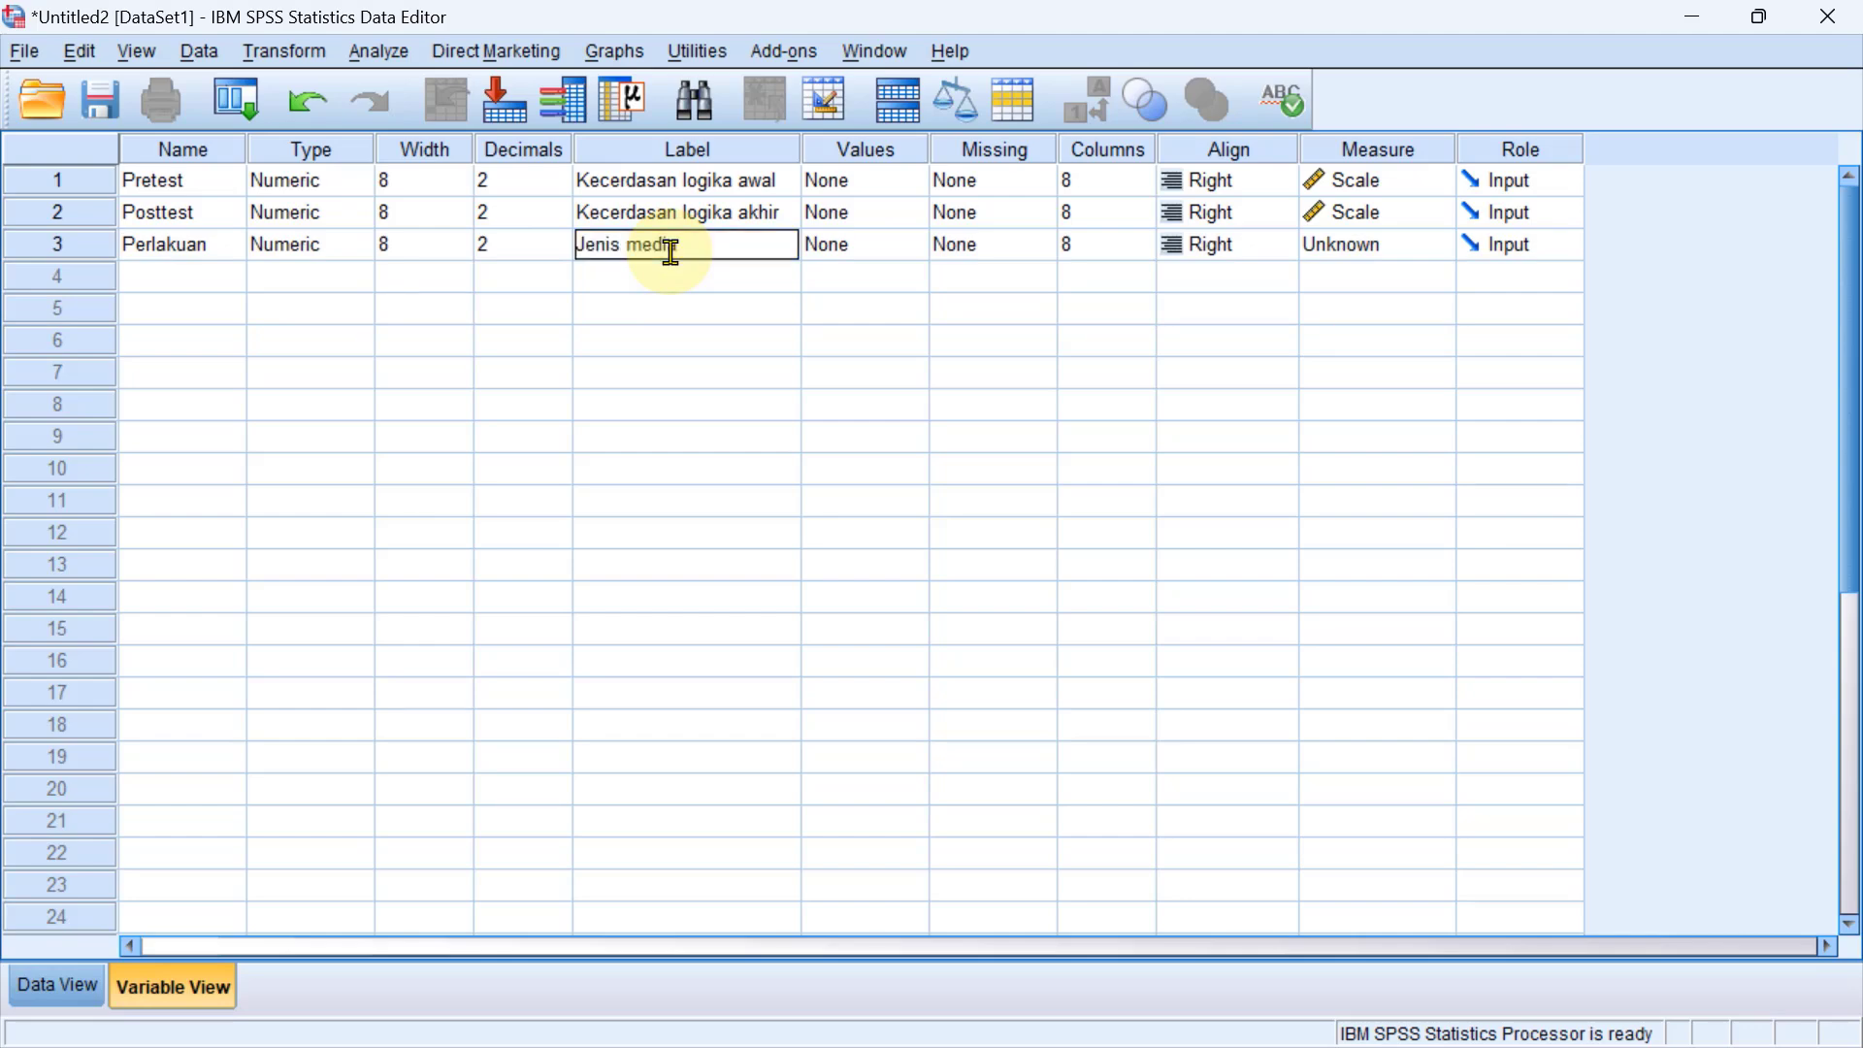
pyautogui.write('ia')
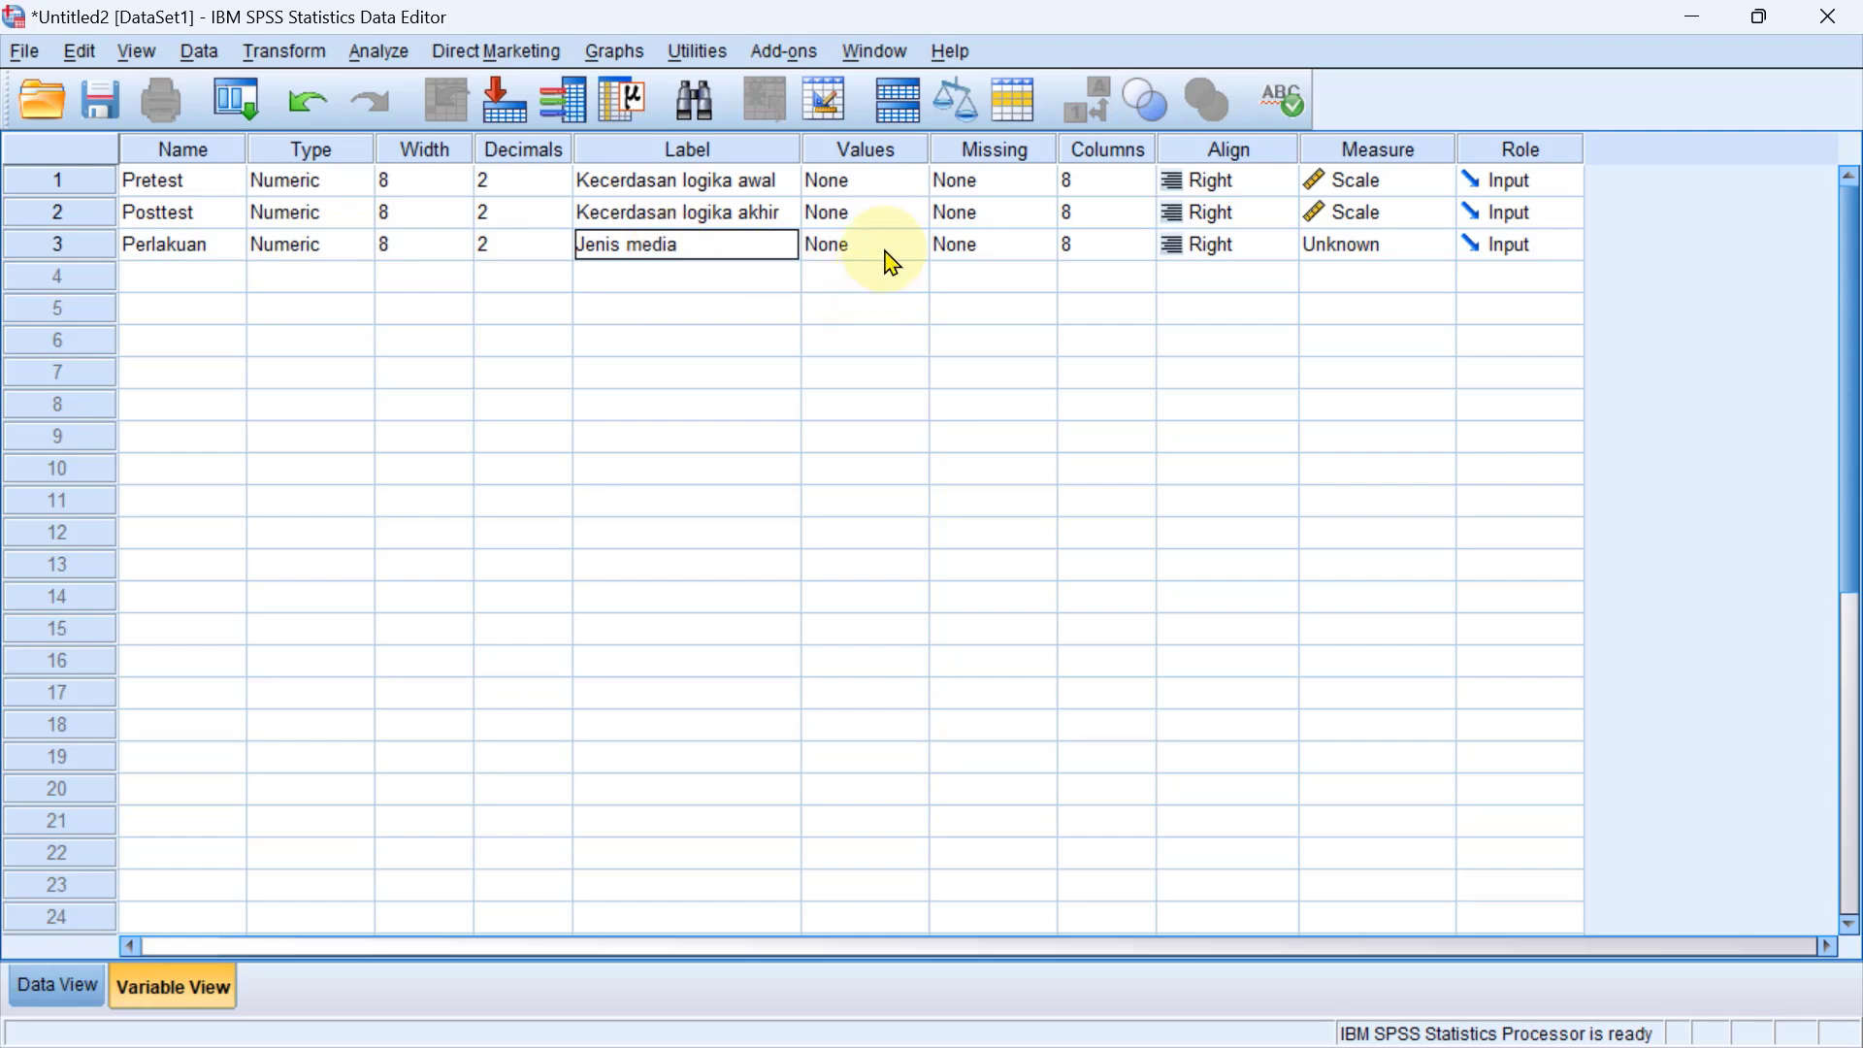
# Add the value label 1 = "Media komputer" to the Perlakuan variable.
pyautogui.click(891, 263)
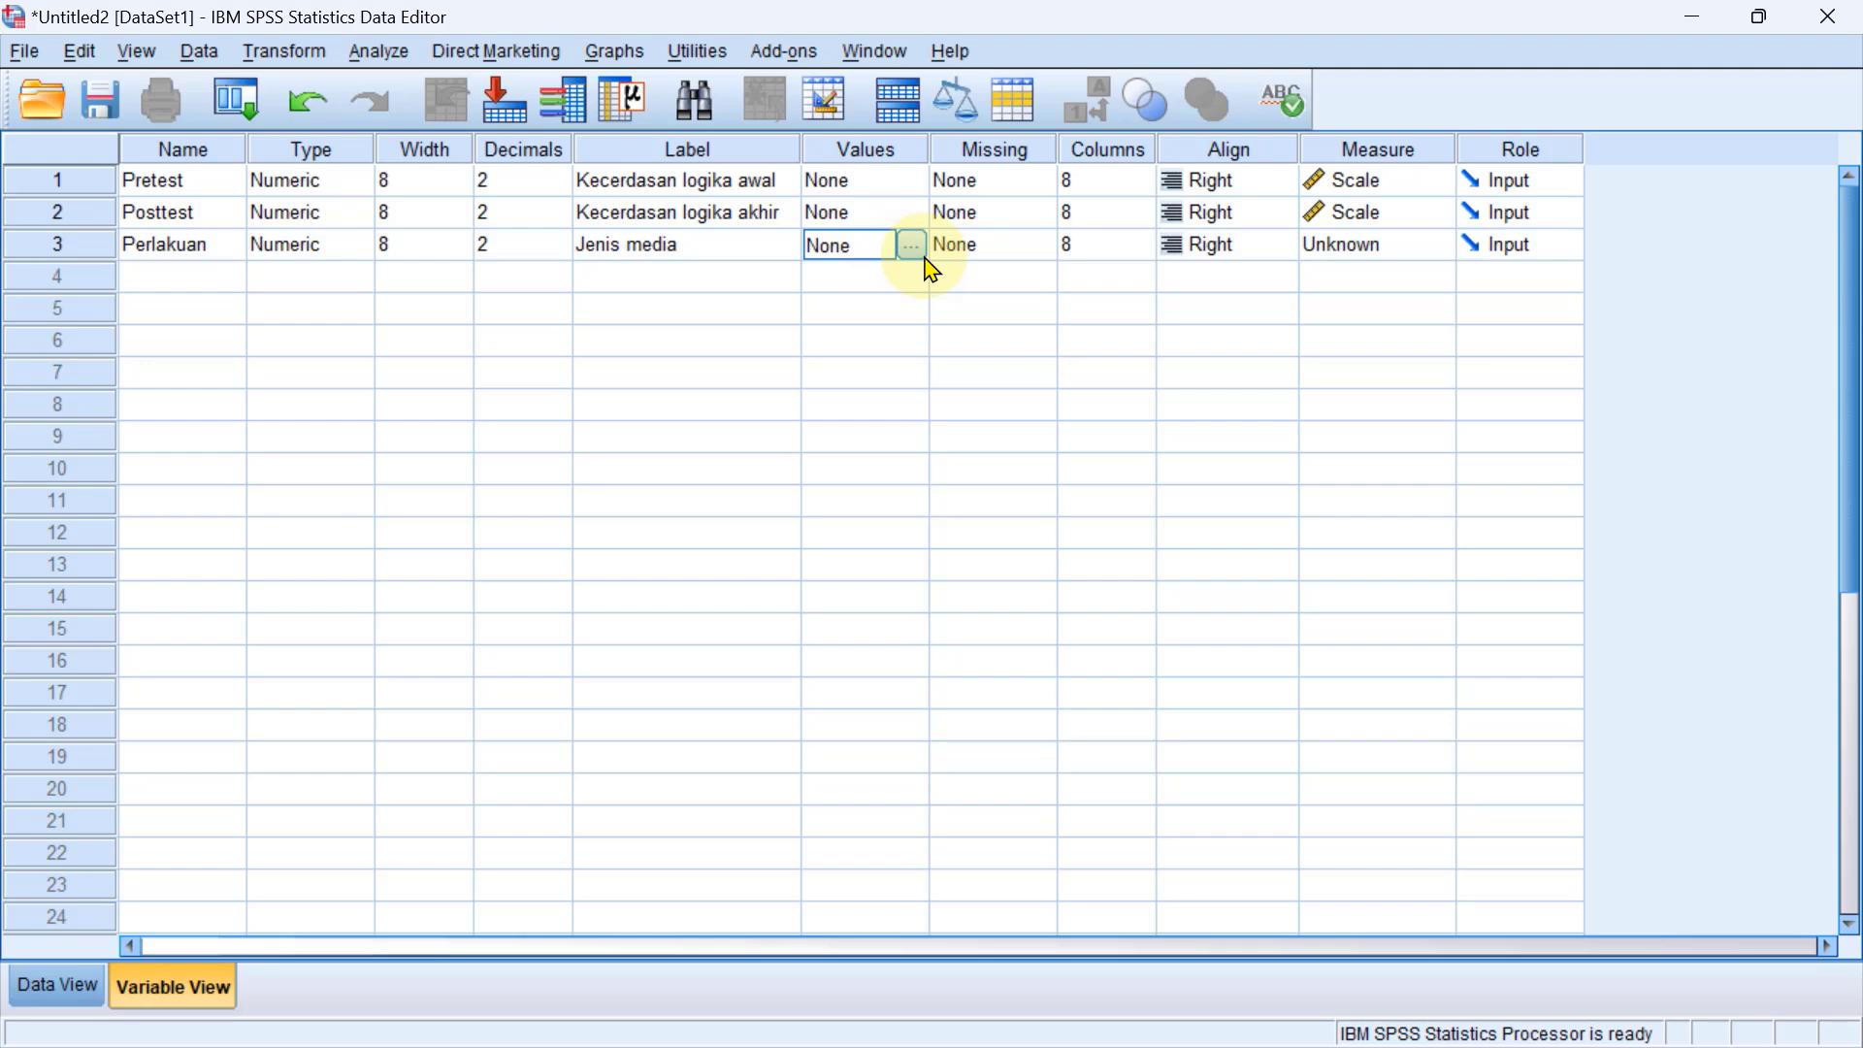
pyautogui.click(732, 255)
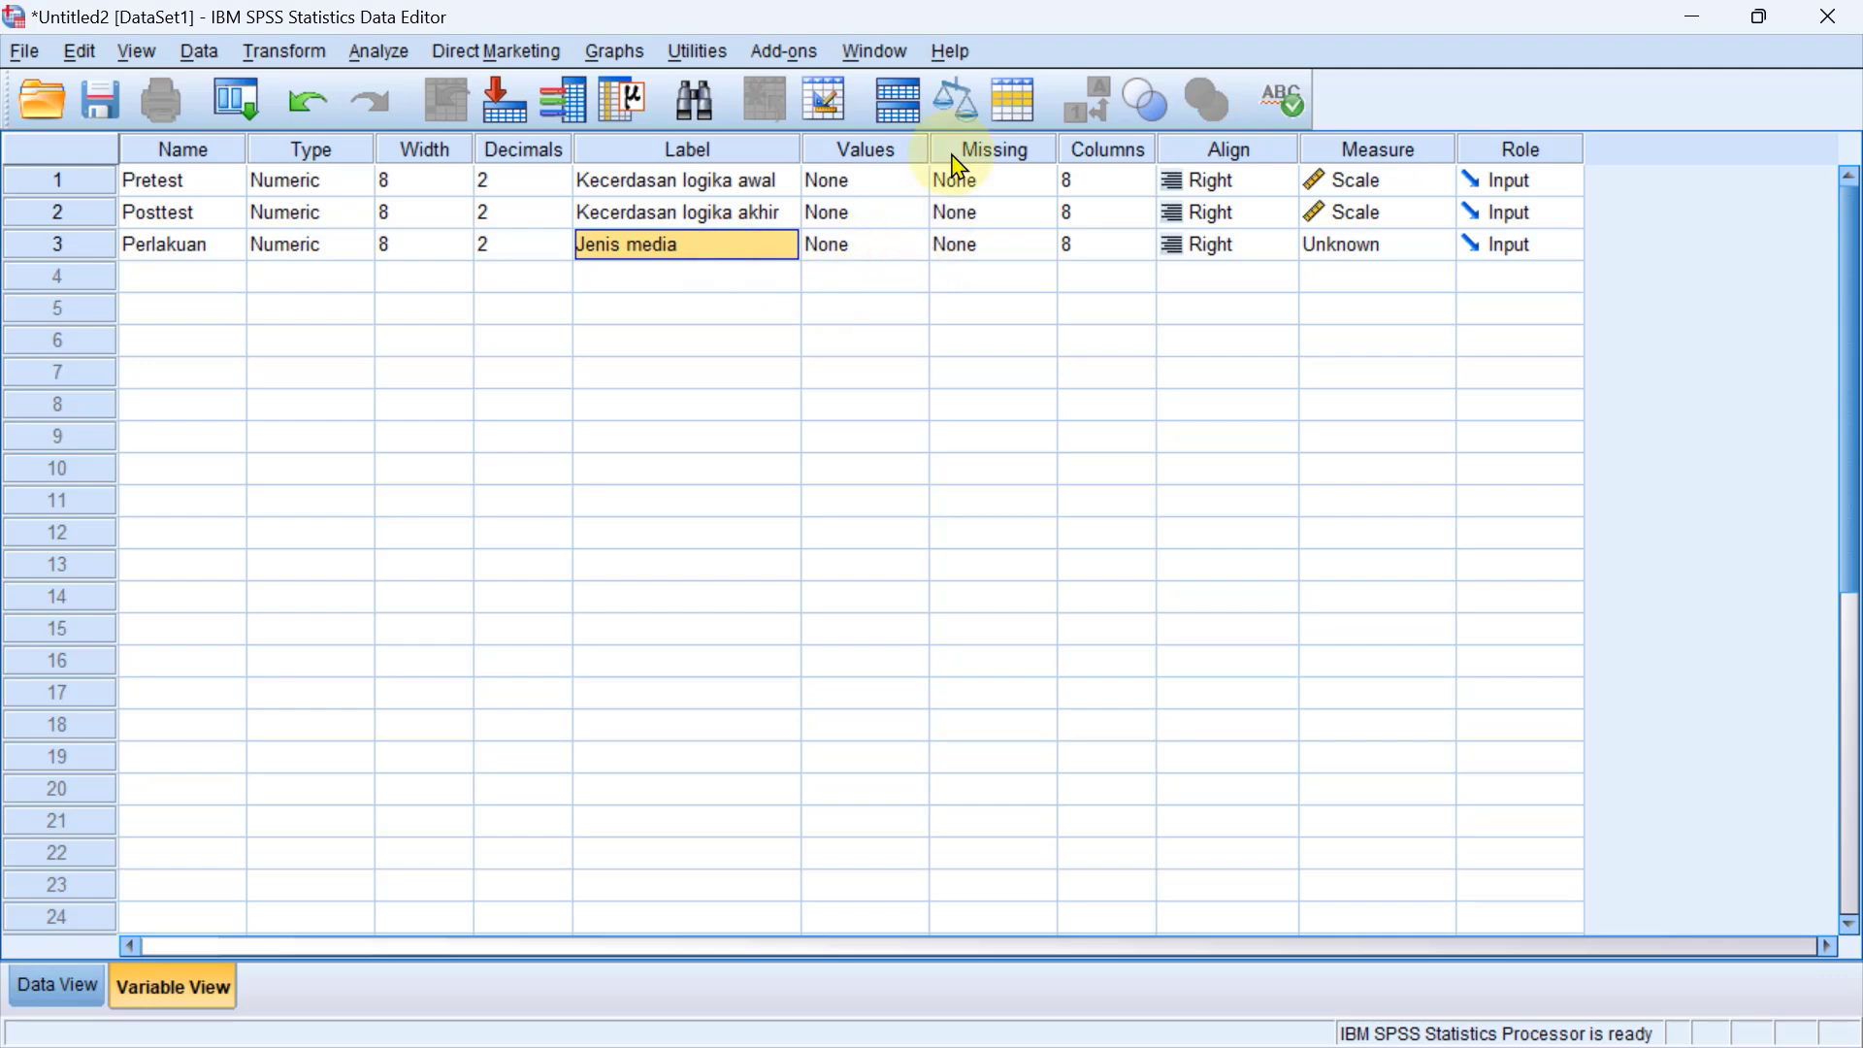
pyautogui.click(839, 255)
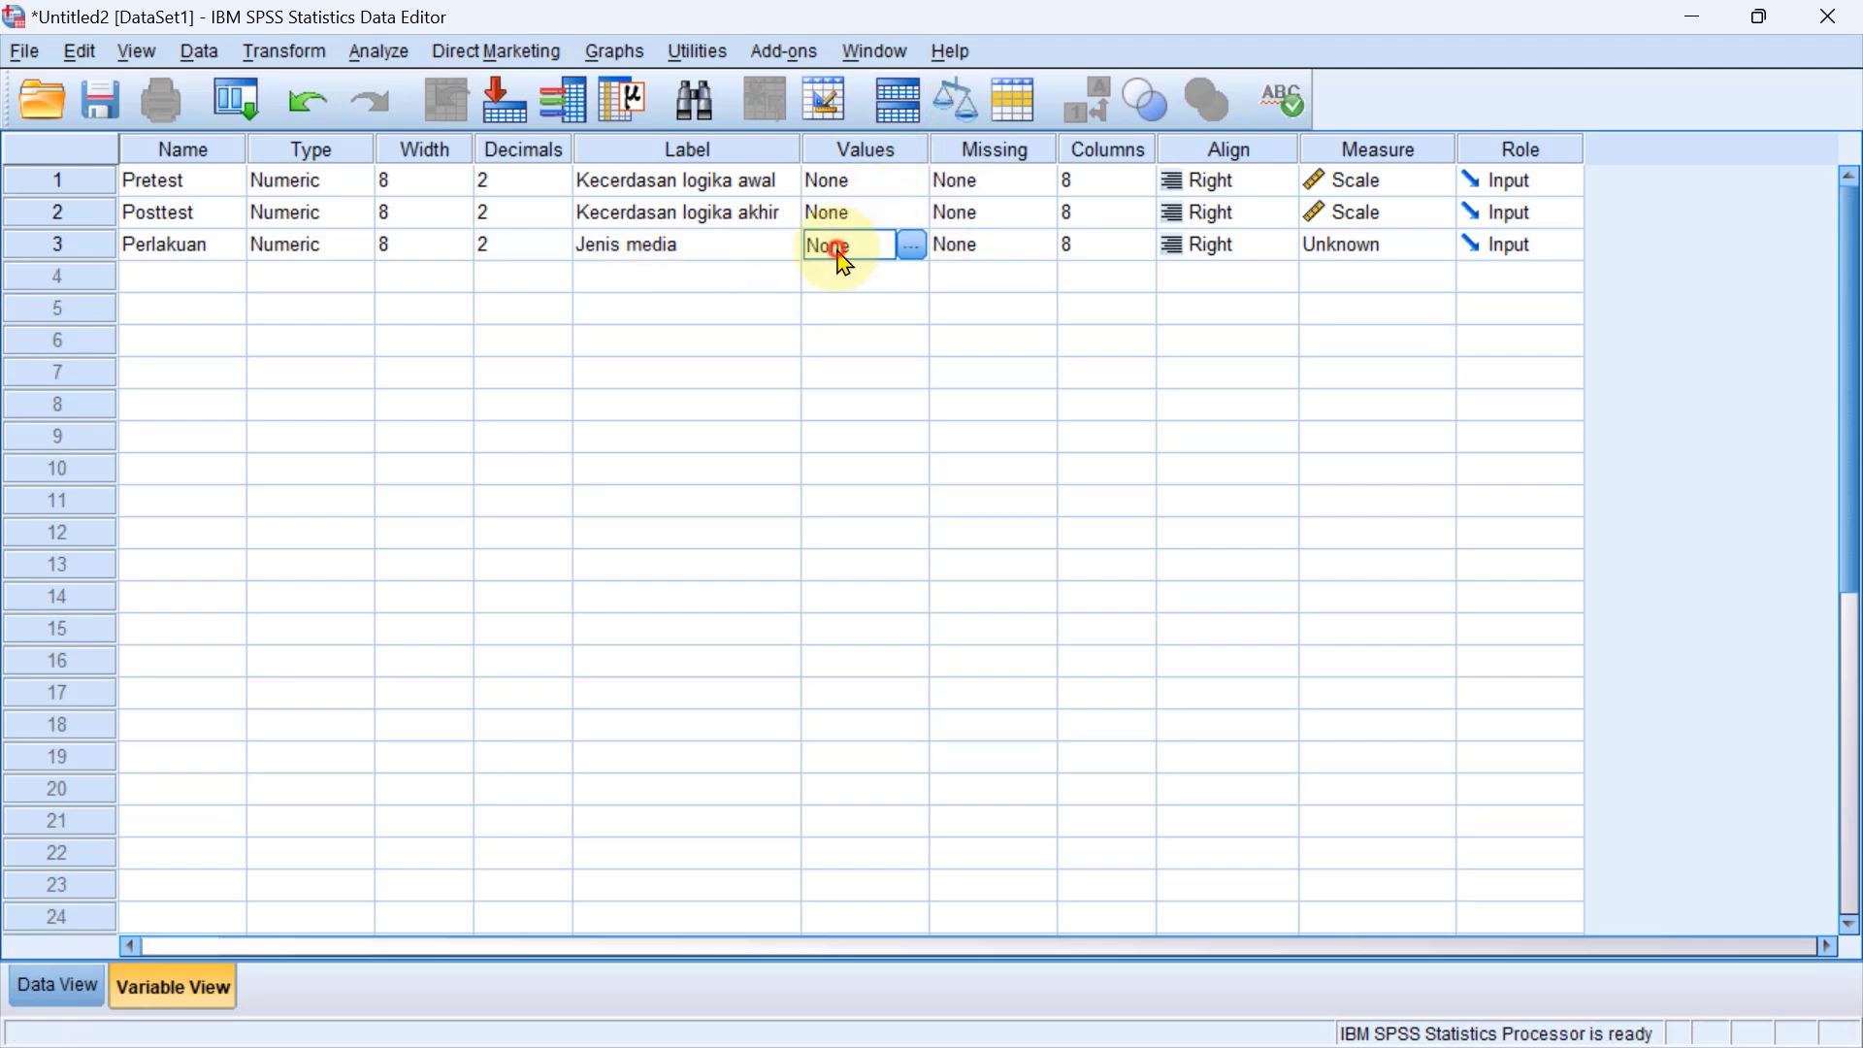
pyautogui.click(913, 249)
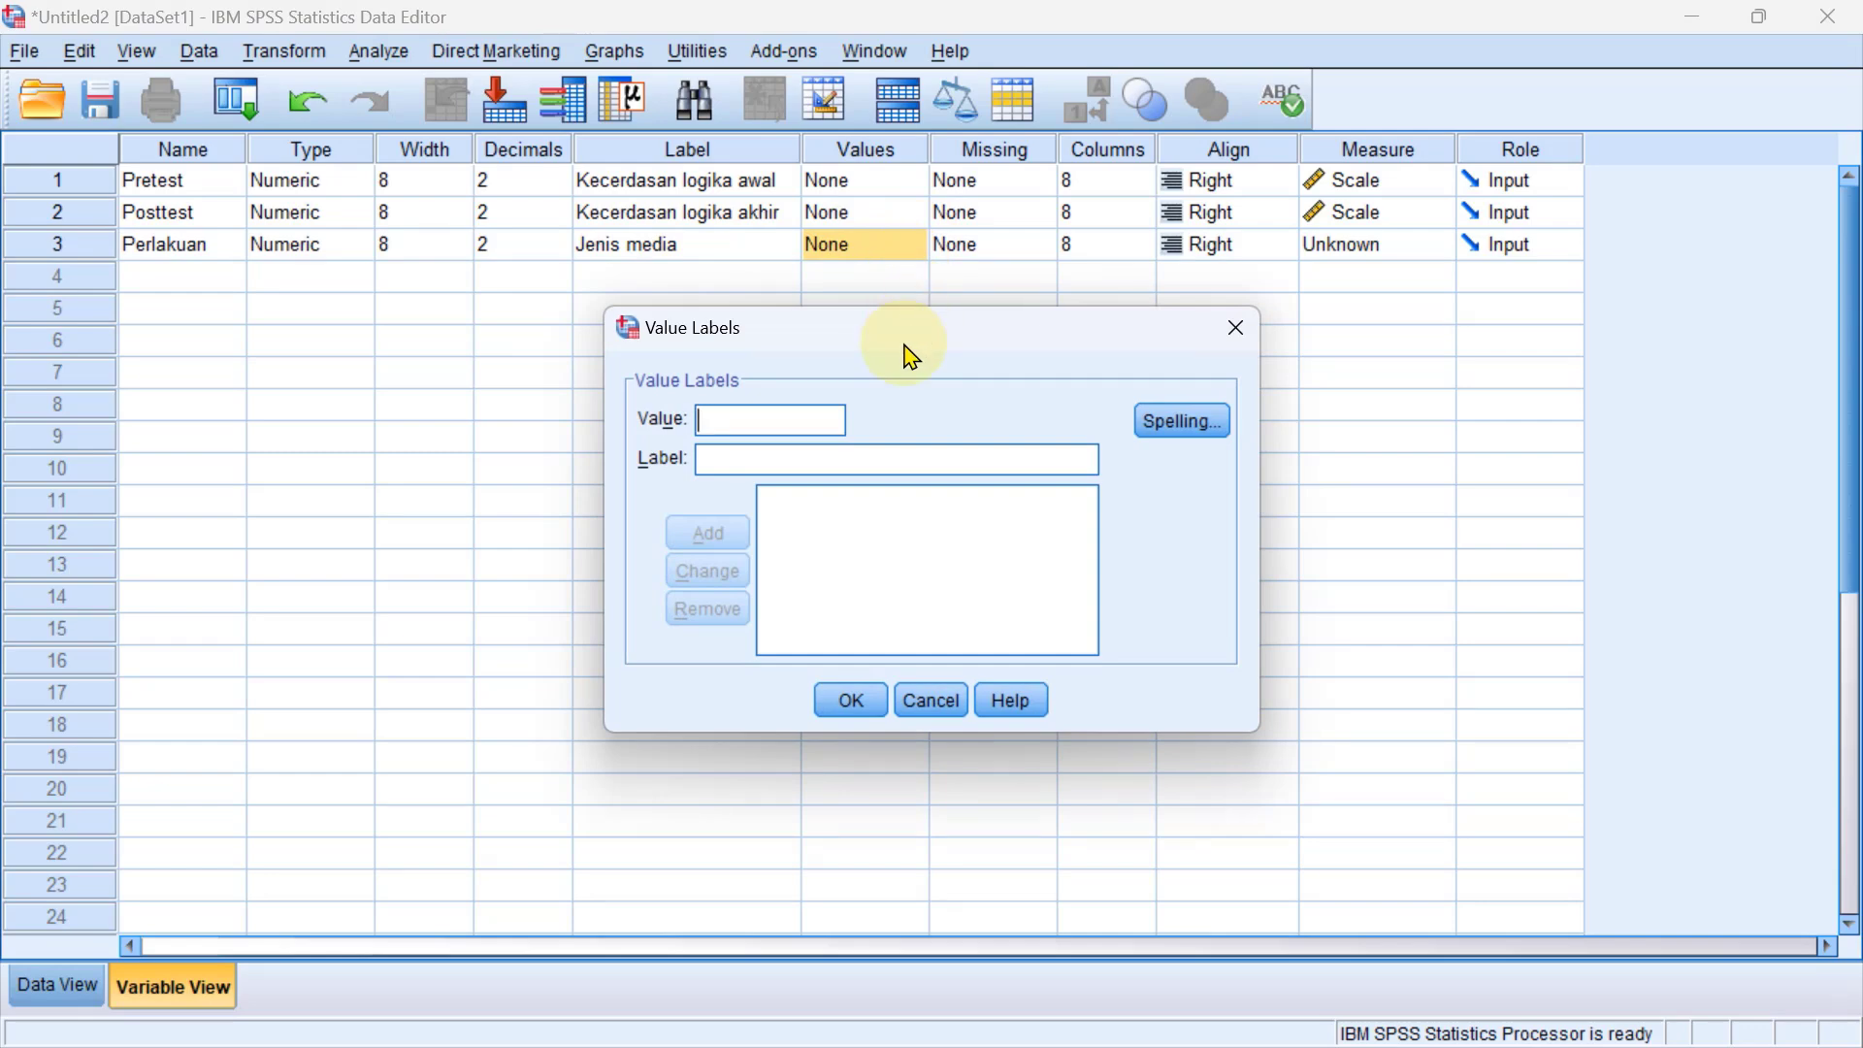
pyautogui.write('1')
pyautogui.click(801, 469)
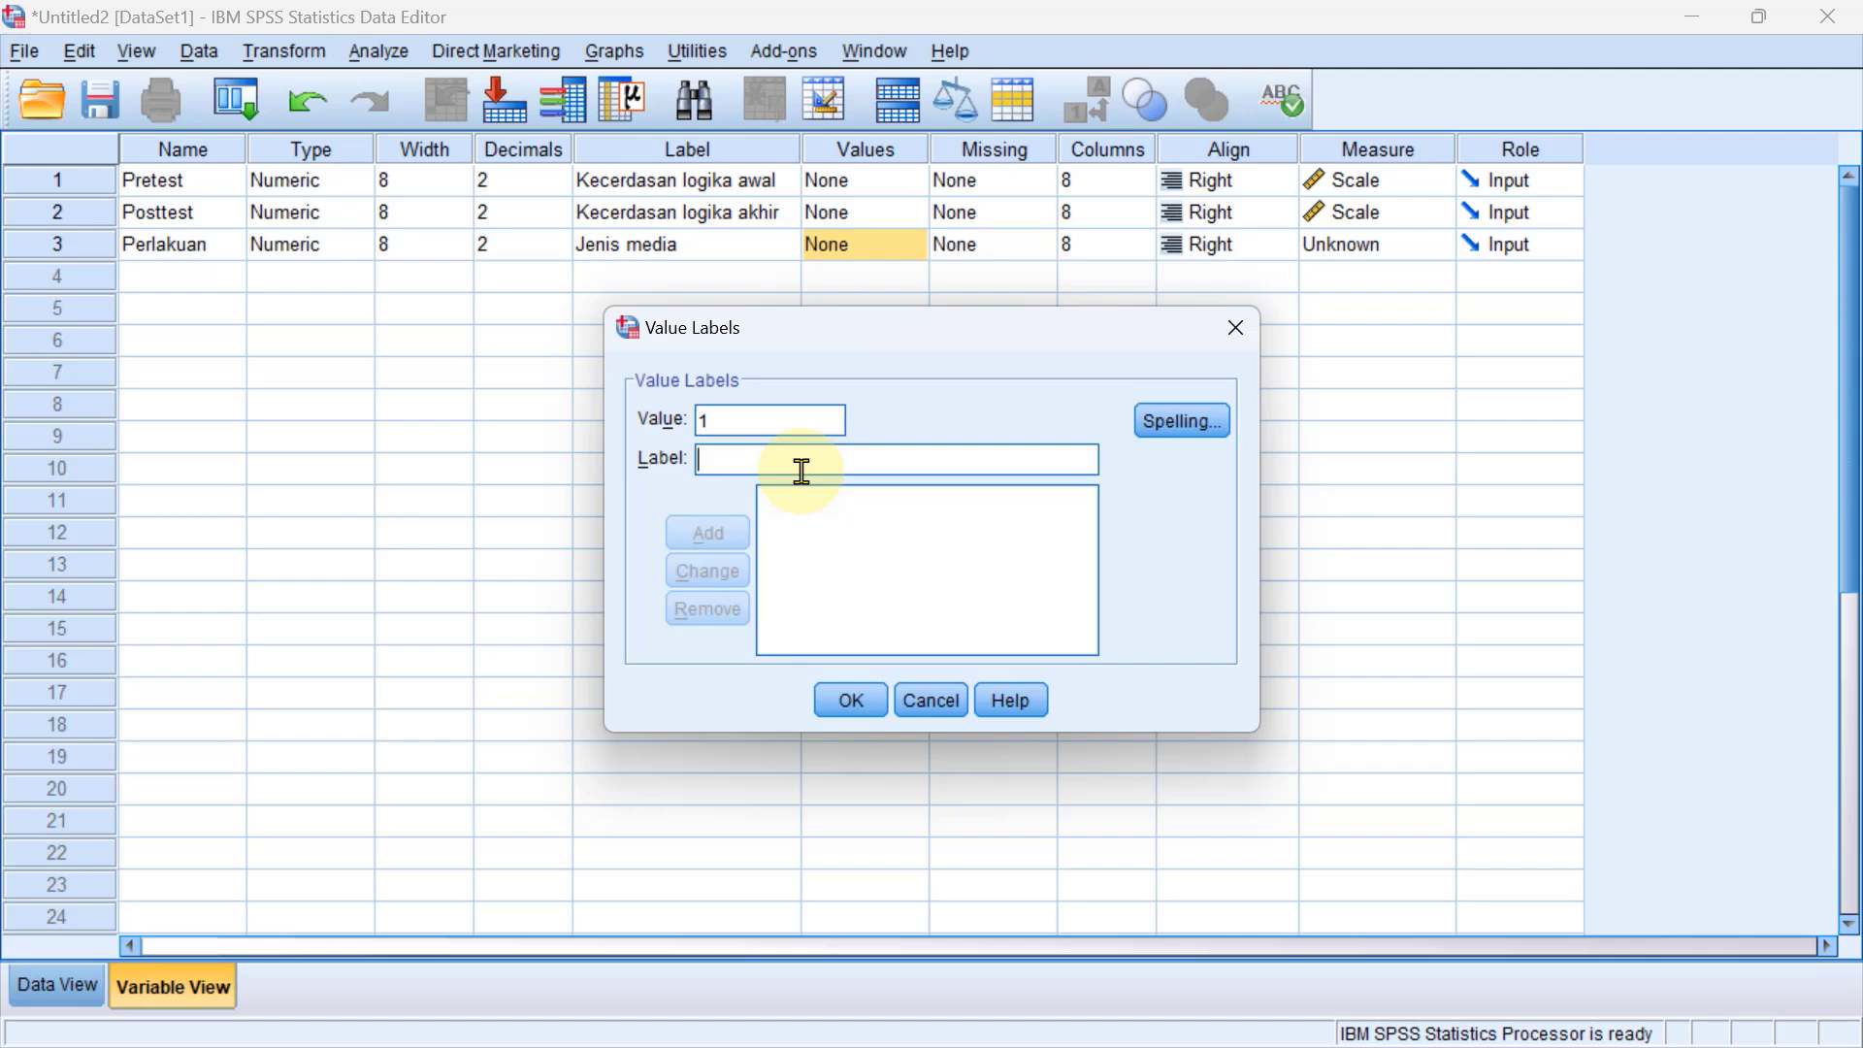
pyautogui.write('M')
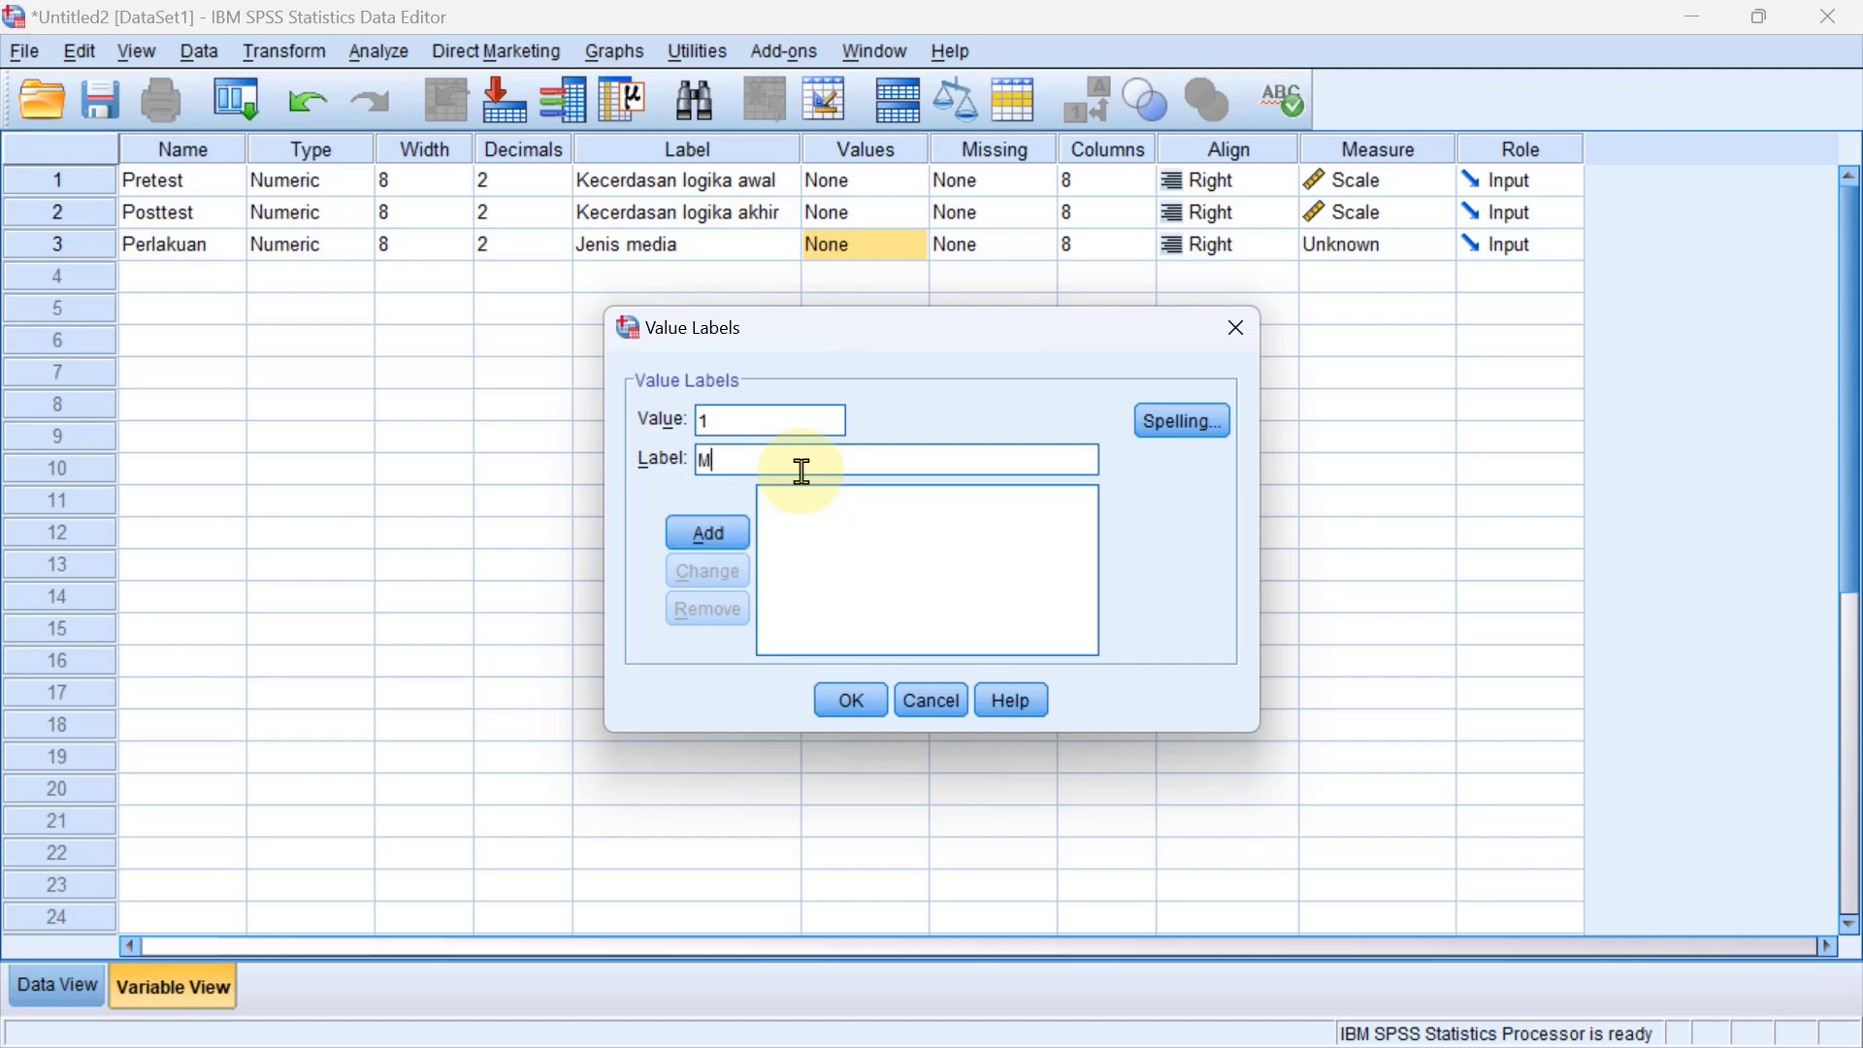
pyautogui.write('edia berbas')
pyautogui.press('BackSpace')
pyautogui.press('BackSpace')
pyautogui.press('BackSpace')
pyautogui.press('BackSpace')
pyautogui.press('BackSpace')
pyautogui.press('BackSpace')
pyautogui.write('komputer')
pyautogui.click(735, 535)
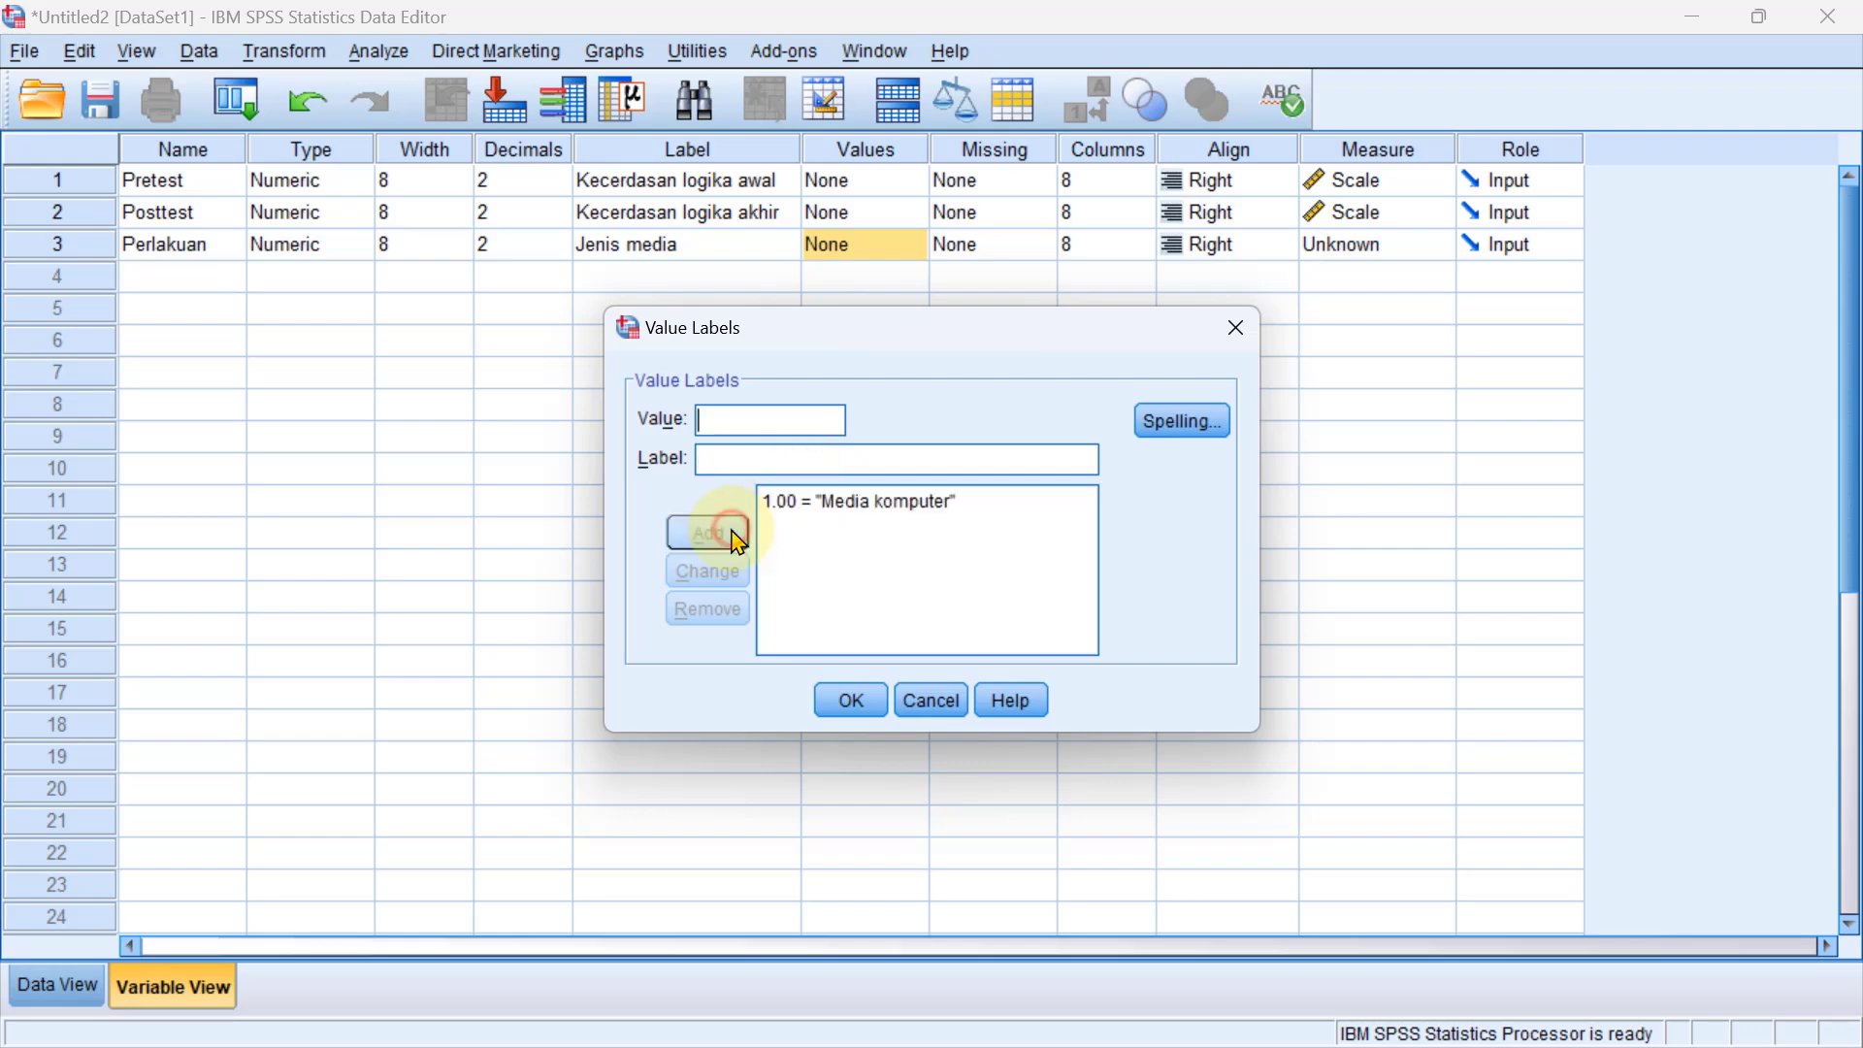
# Add the value label 2 = "Tanpa media" and apply the value labels to the Perlakuan variable.
pyautogui.write('2')
pyautogui.click(757, 463)
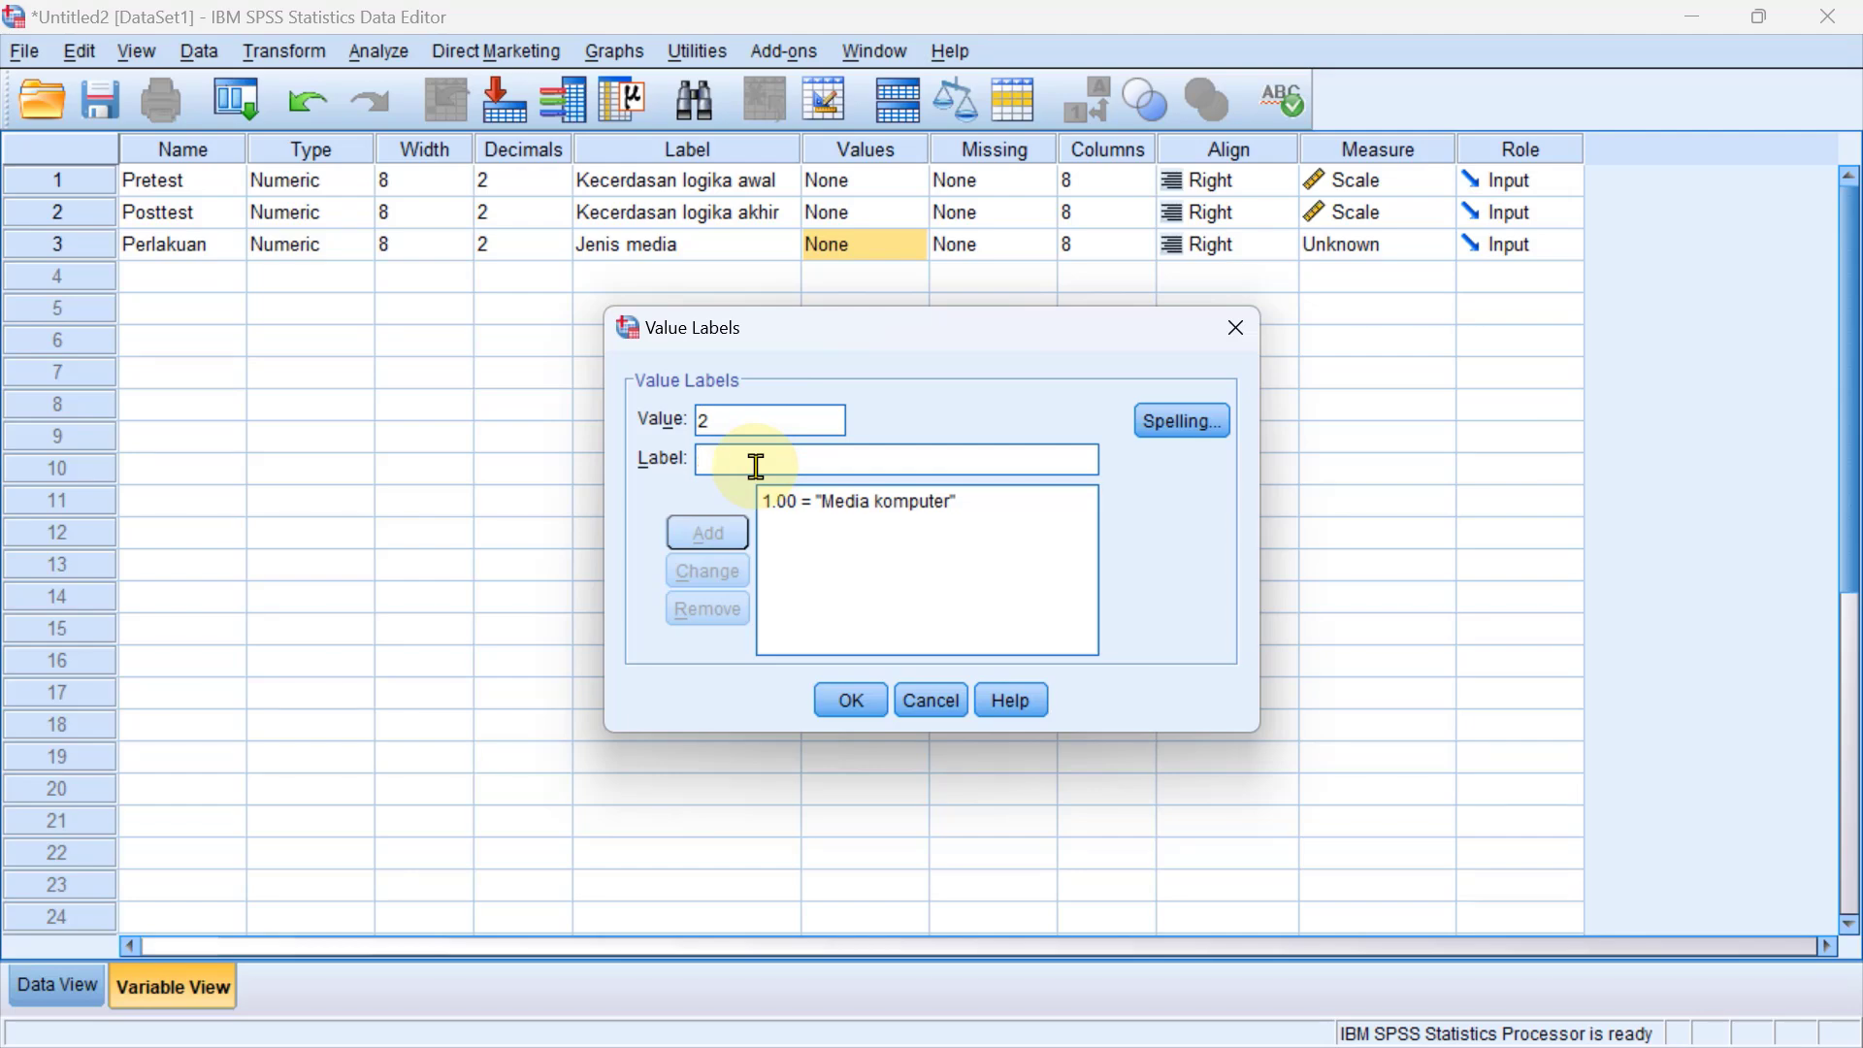
pyautogui.write('Ta')
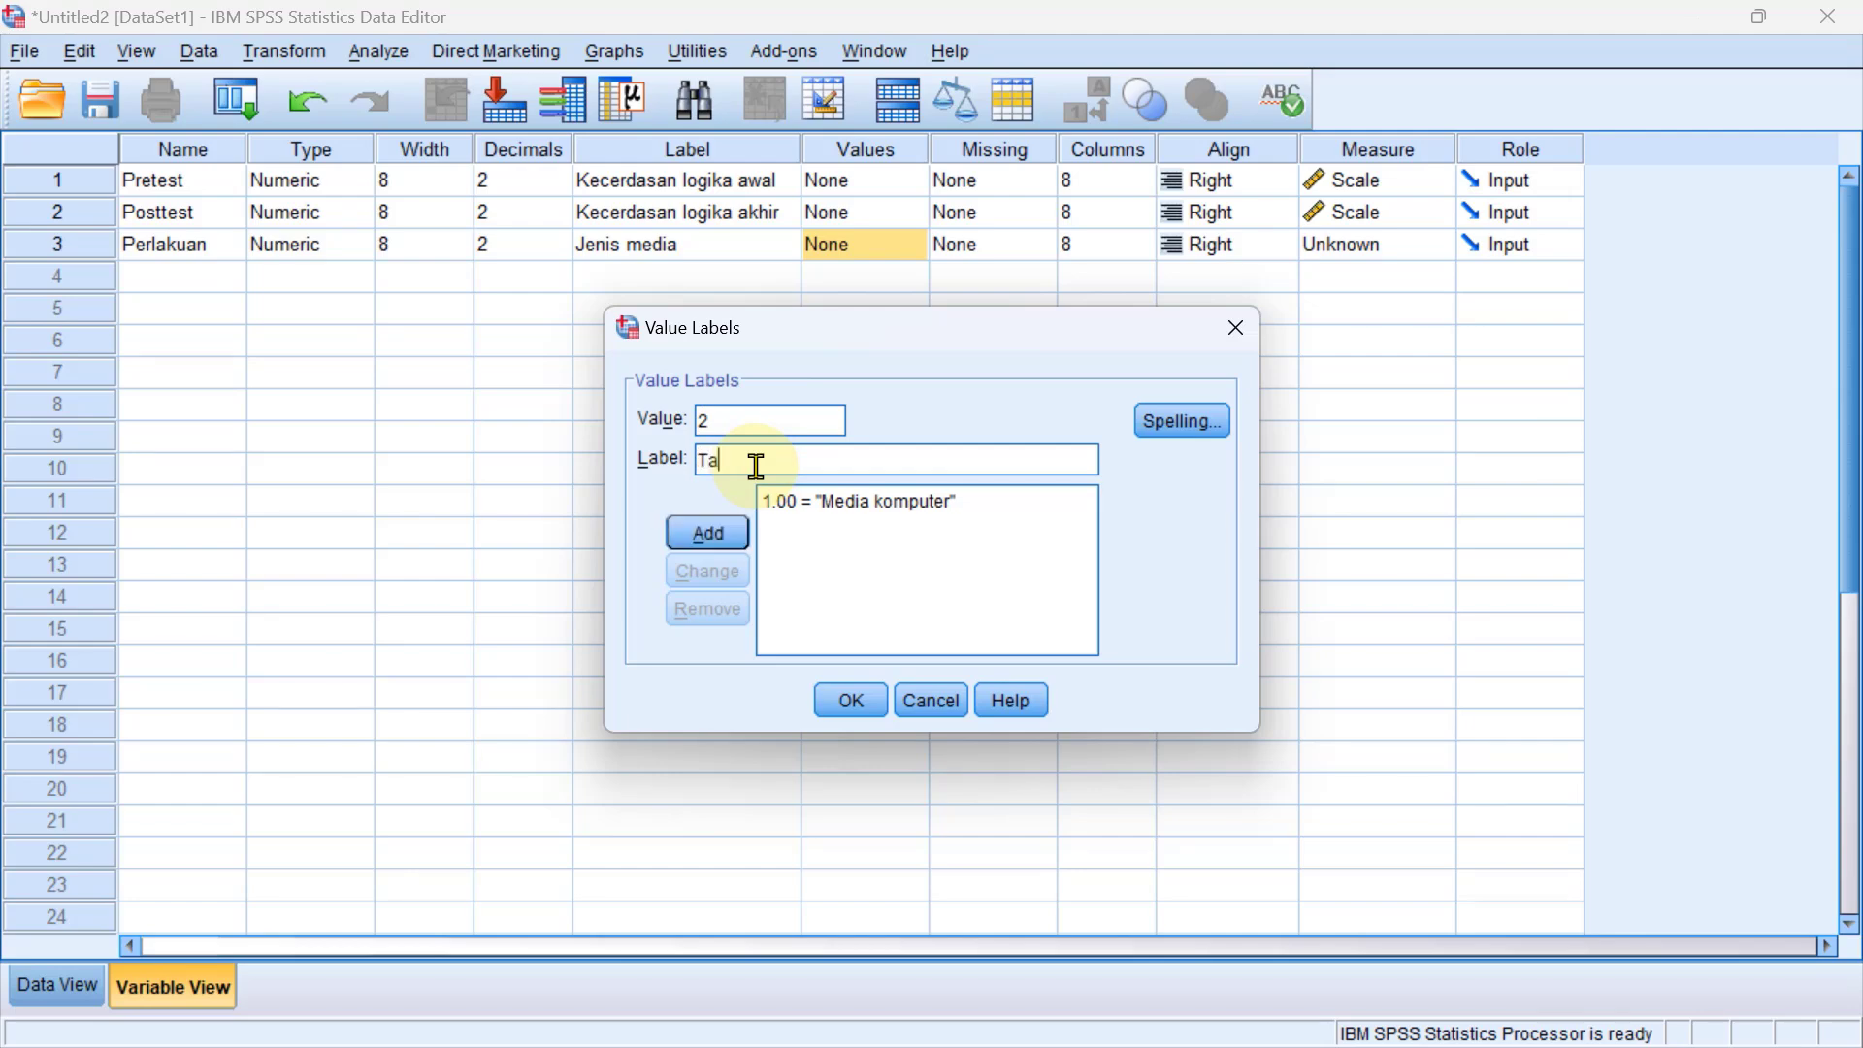
pyautogui.write('npa media')
pyautogui.click(707, 534)
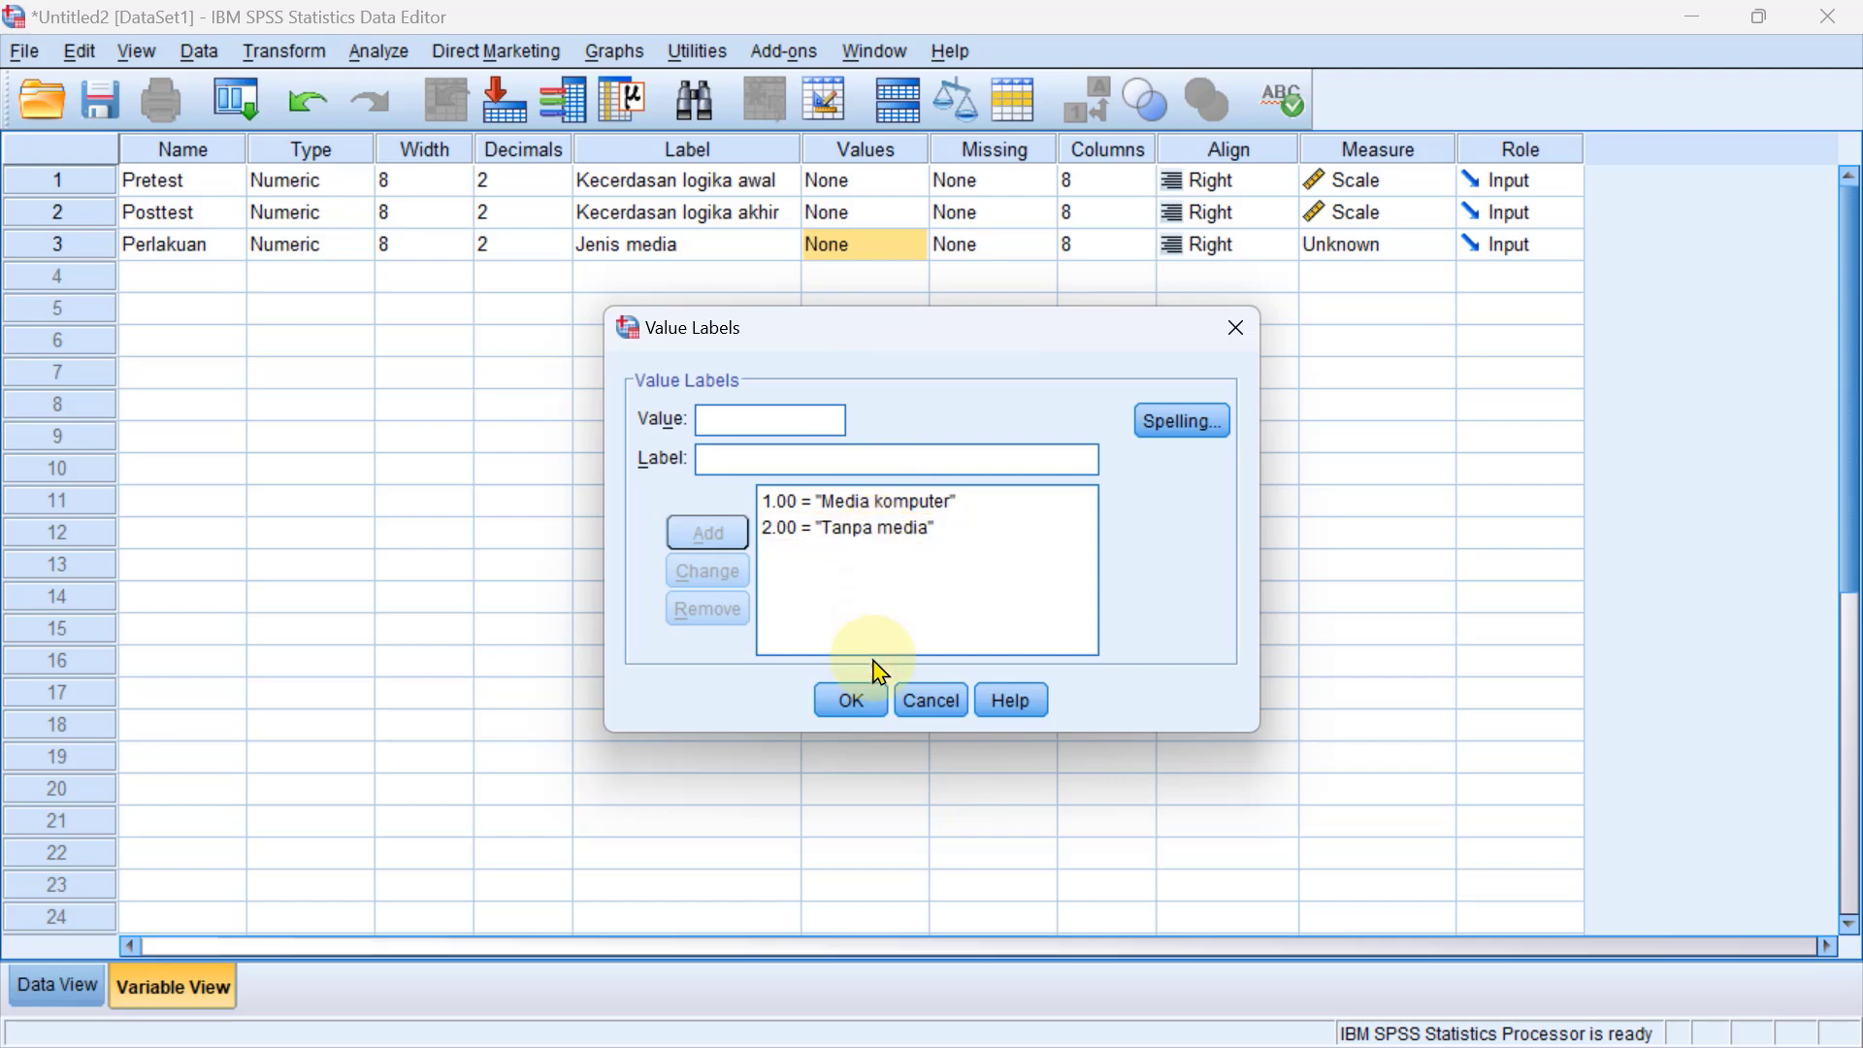
pyautogui.click(860, 704)
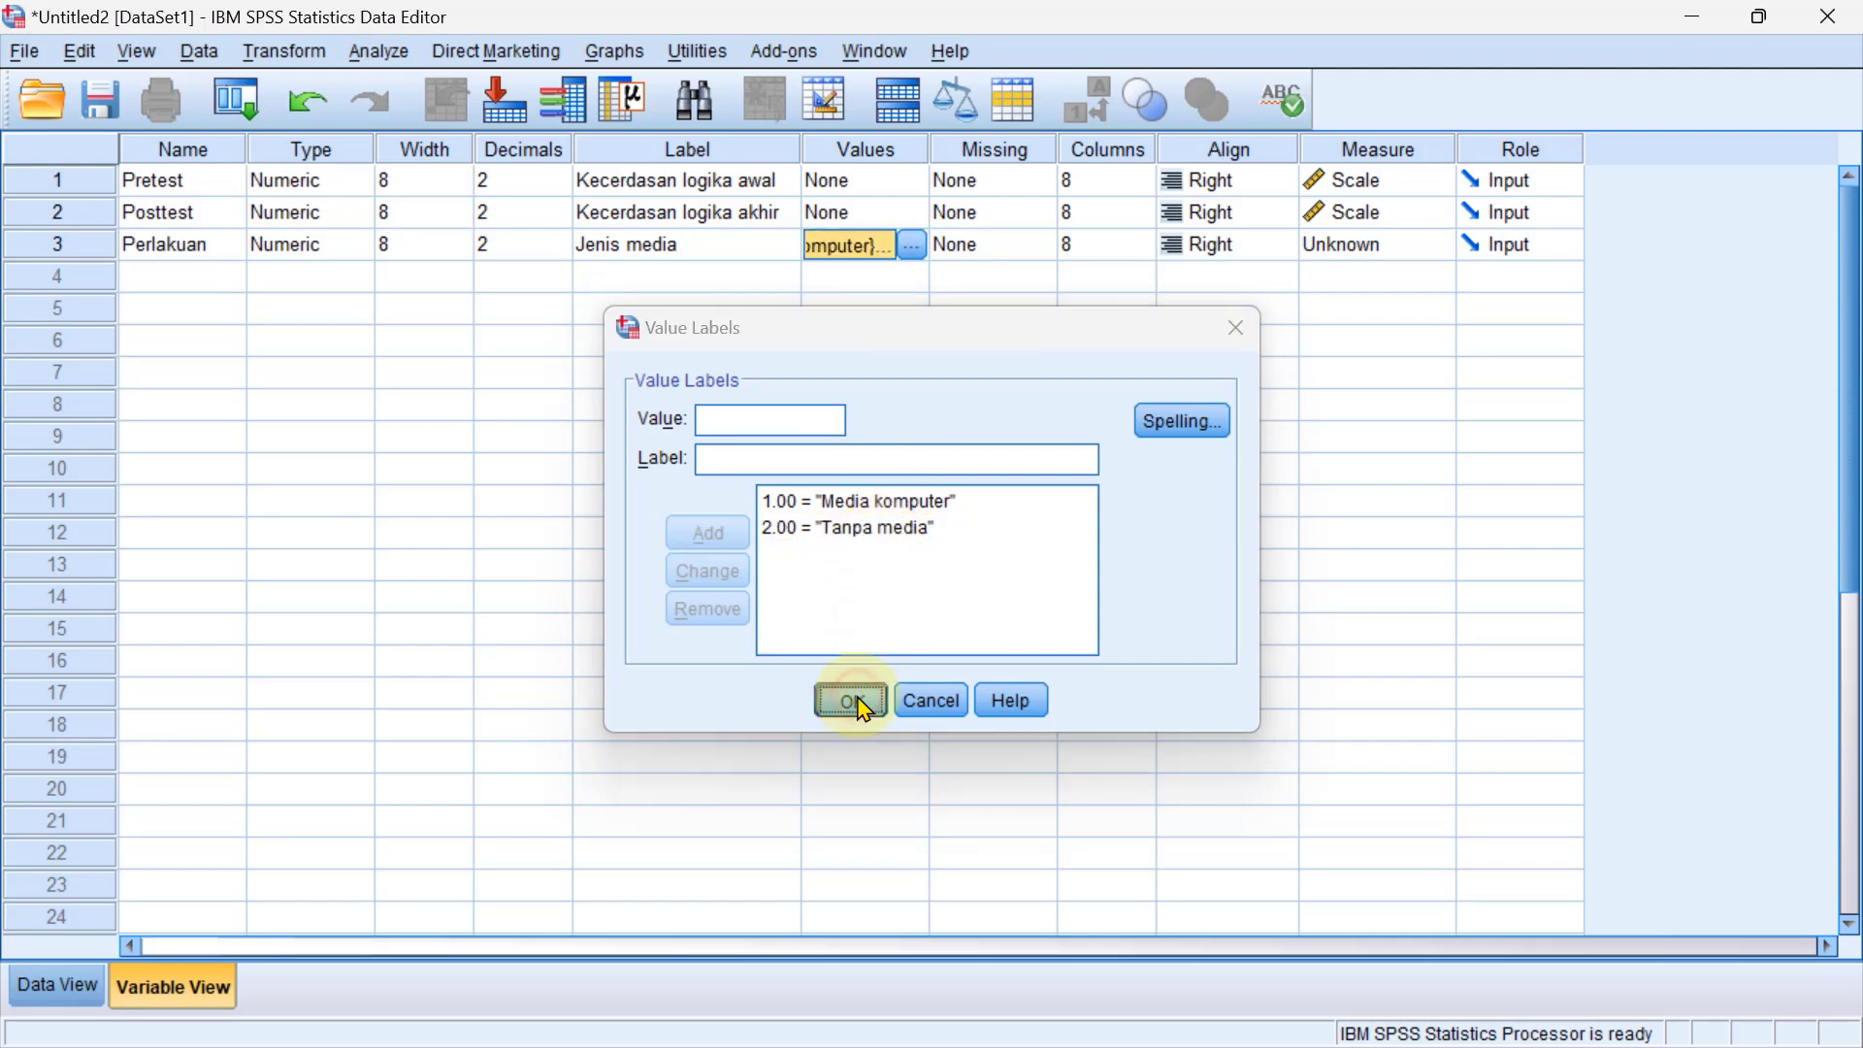
# Set the Perlakuan variable's measurement level to Nominal and show the dataset's case grid.
pyautogui.click(1397, 262)
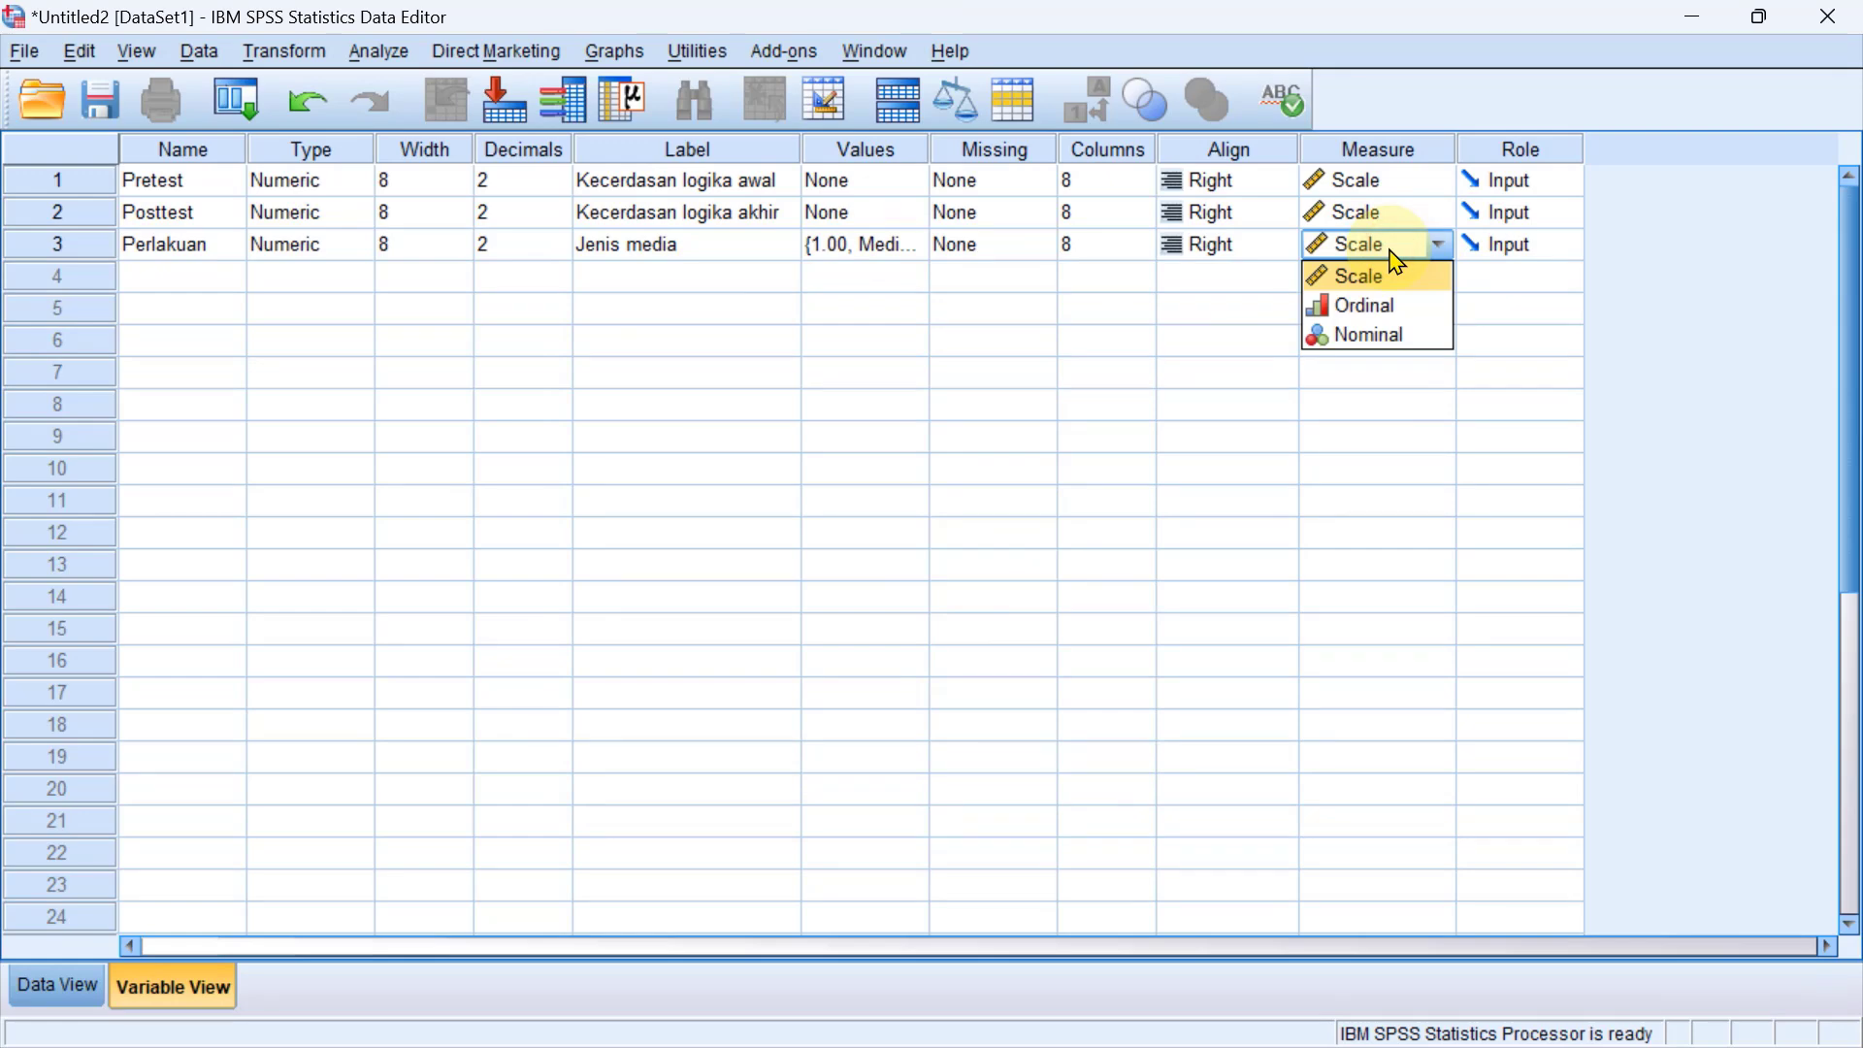
pyautogui.click(1376, 334)
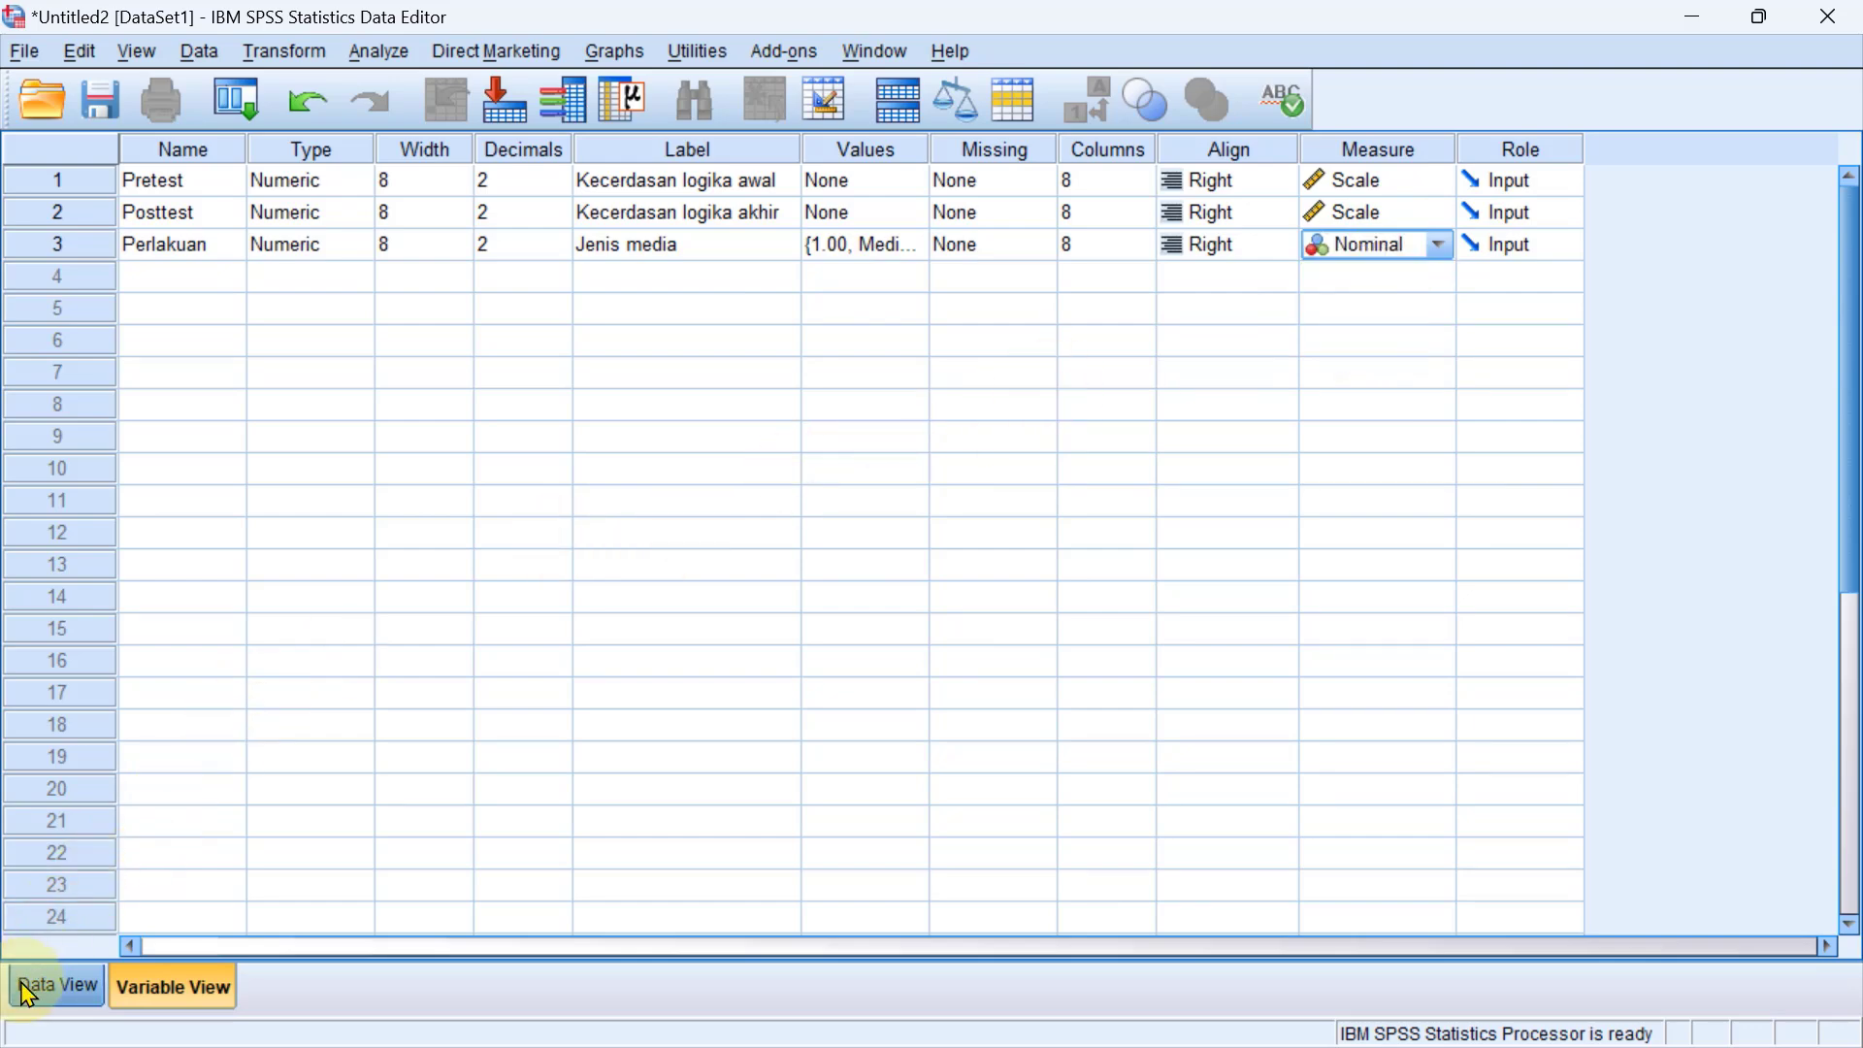
pyautogui.click(57, 987)
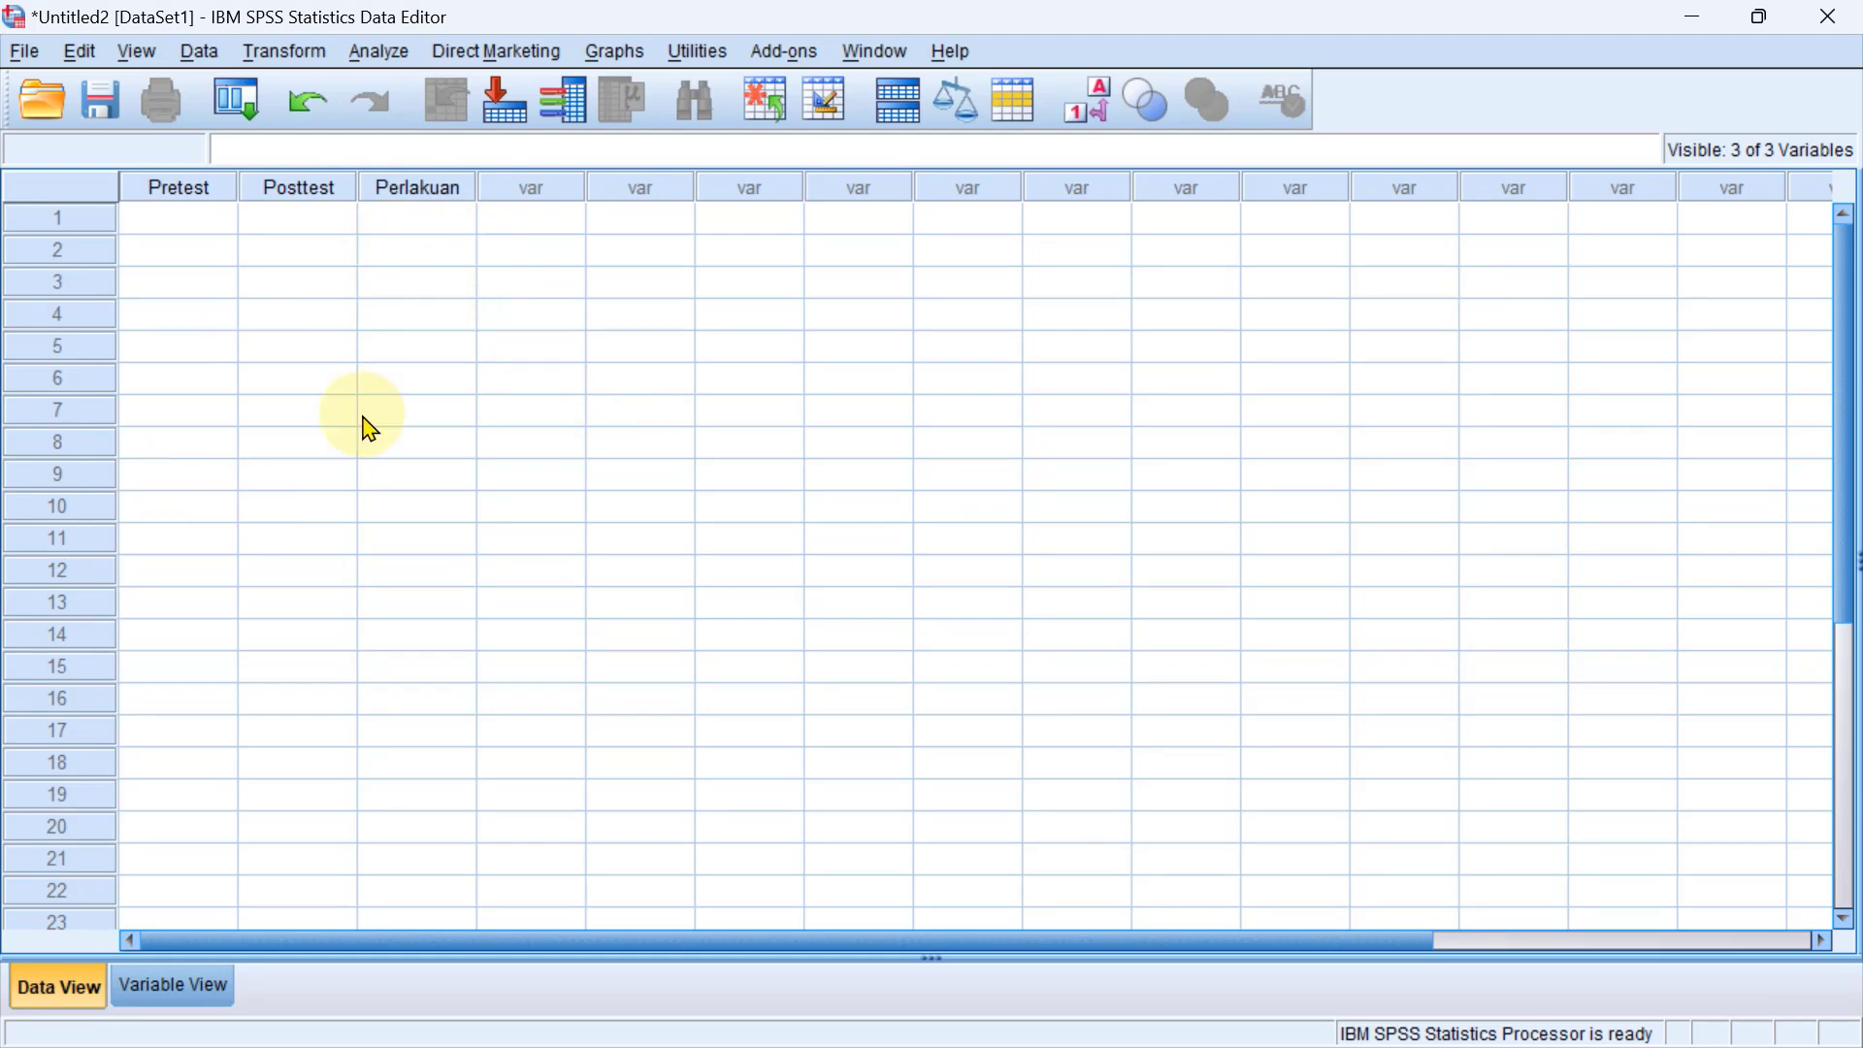
# Switch to the Excel workbook with the pretest-posttest control group data and clear the existing range selection.
pyautogui.hotkey('alt', 'Tab')
pyautogui.hotkey('alt', 'Tab')
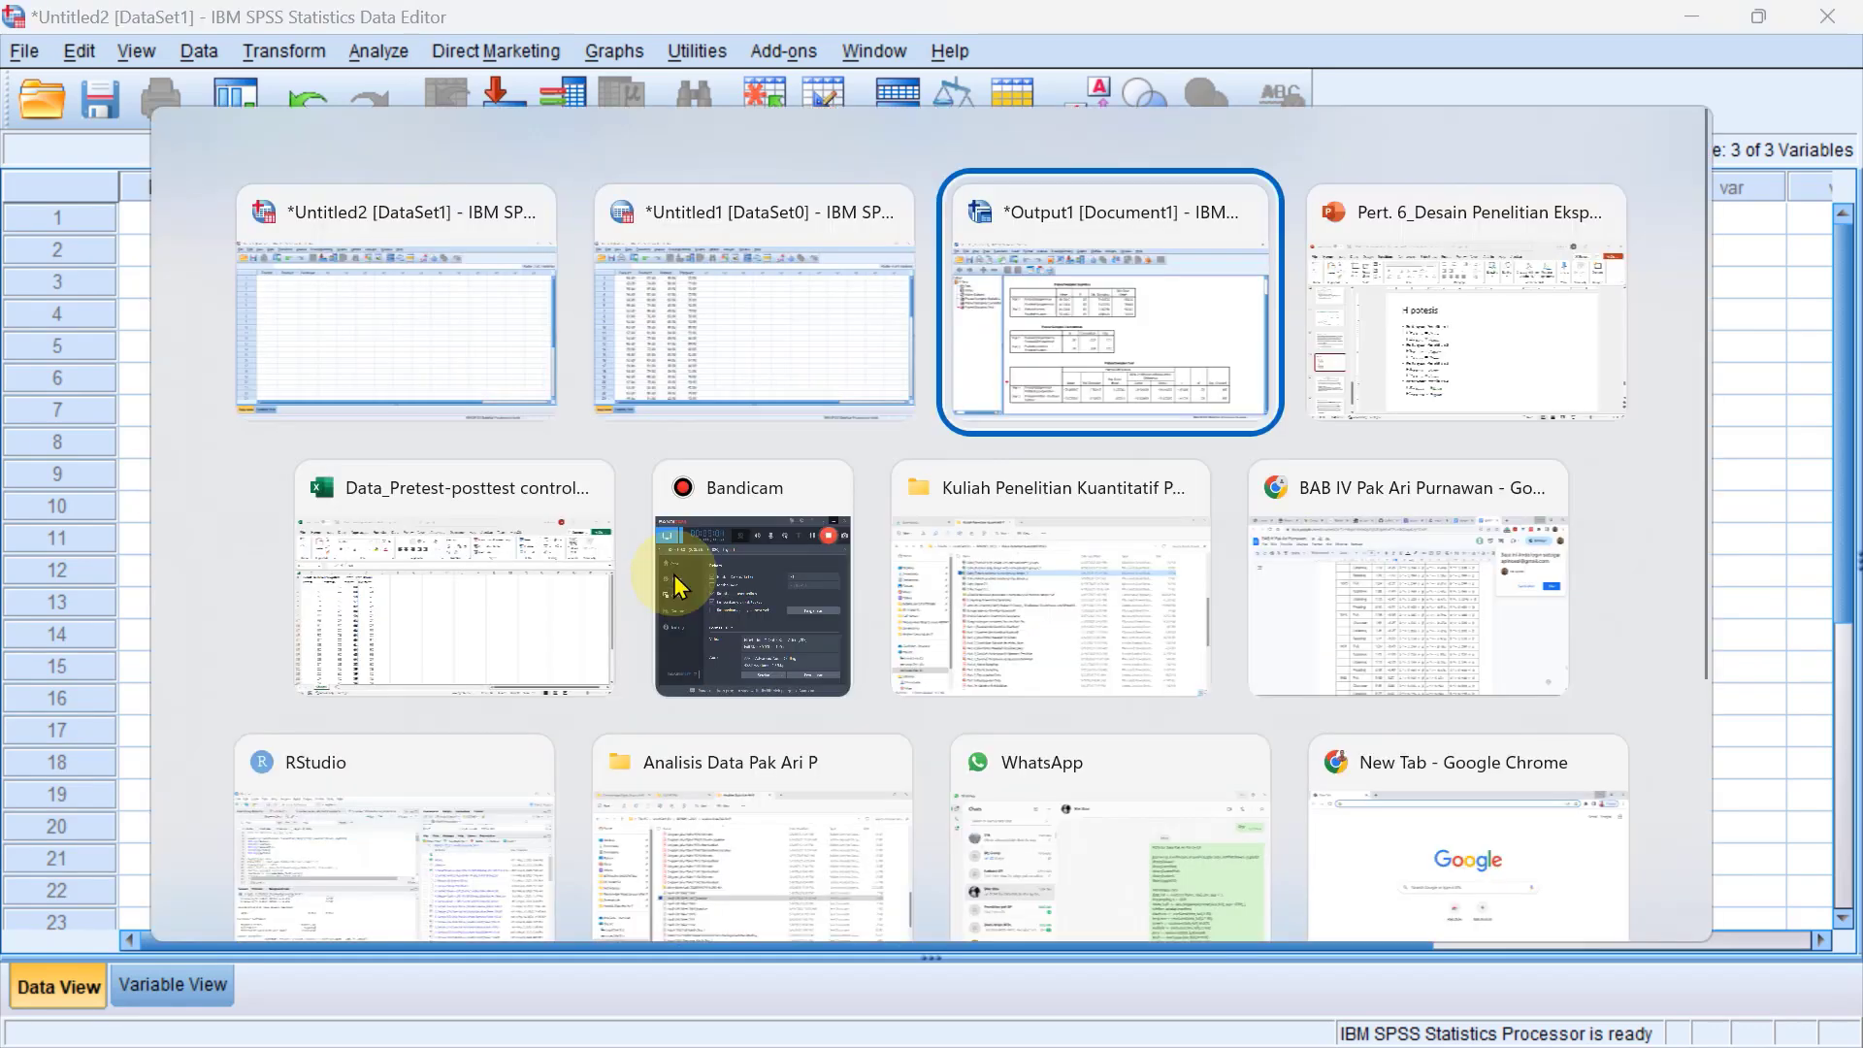
pyautogui.hotkey('alt', 'Tab')
pyautogui.hotkey('alt', 'Tab')
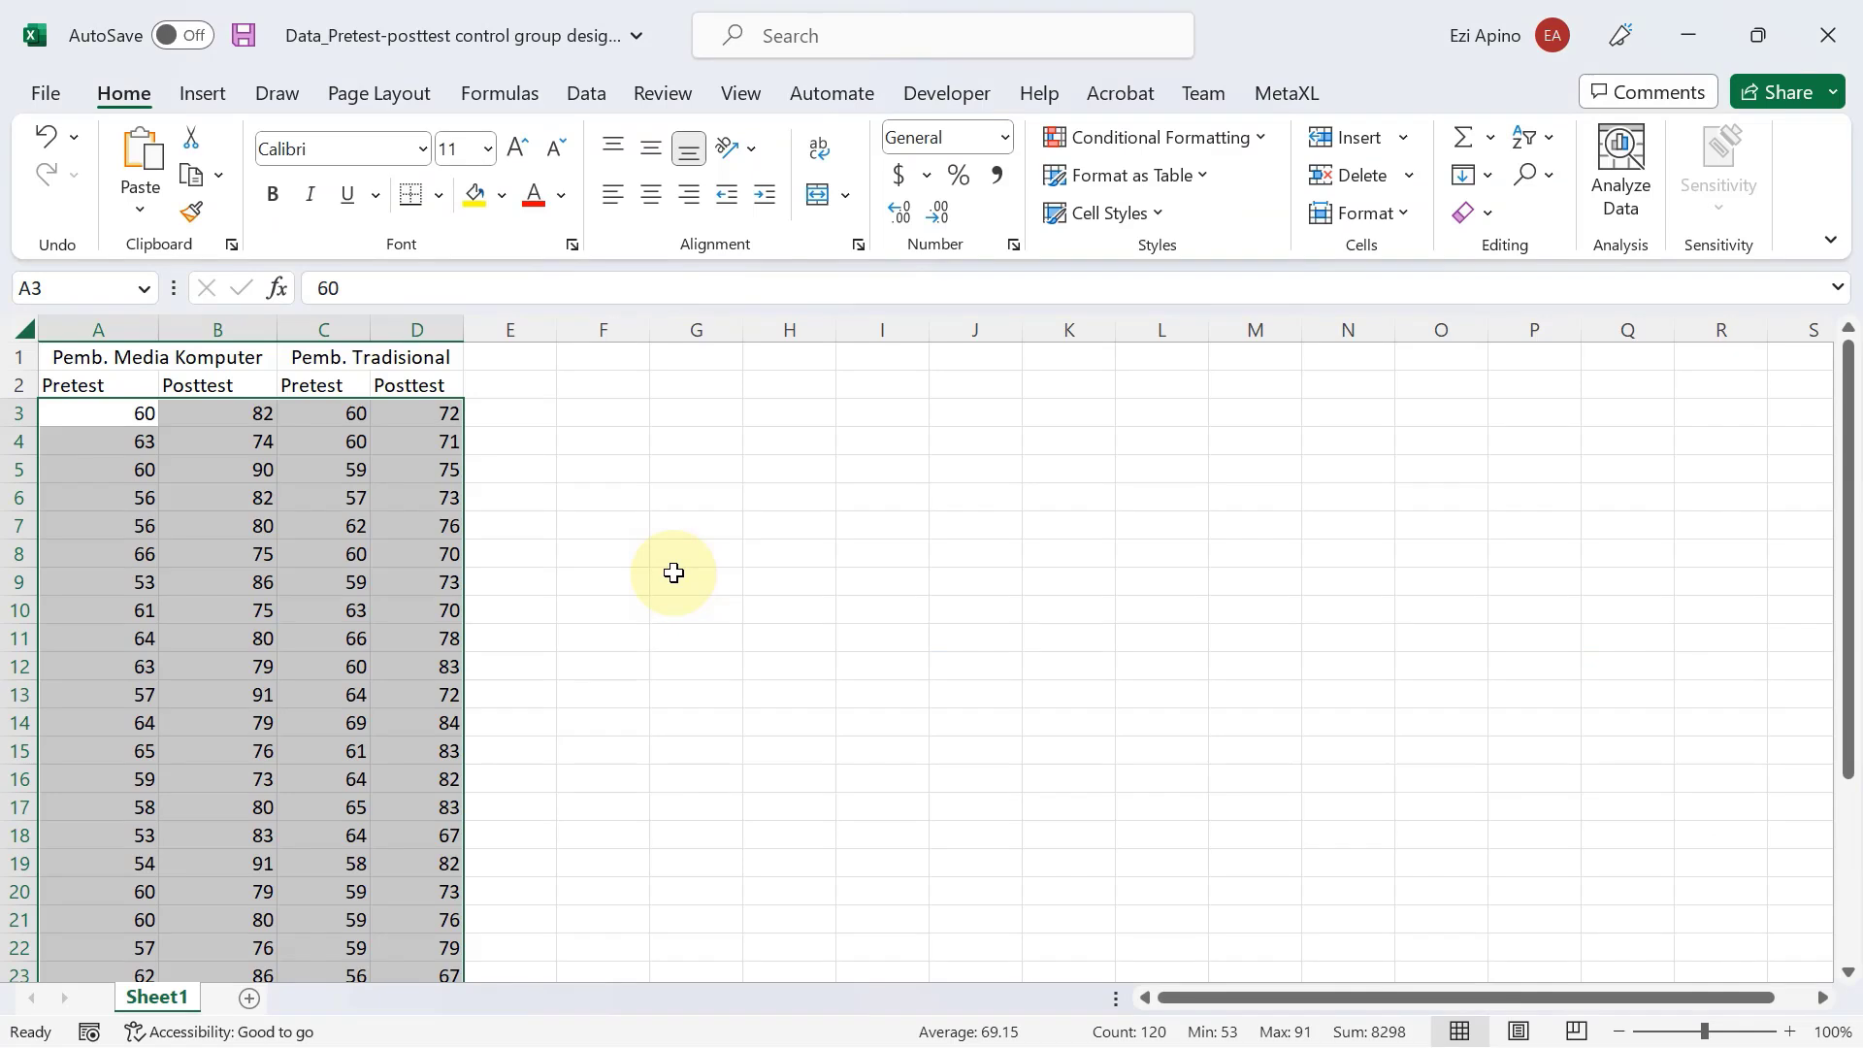
pyautogui.click(362, 582)
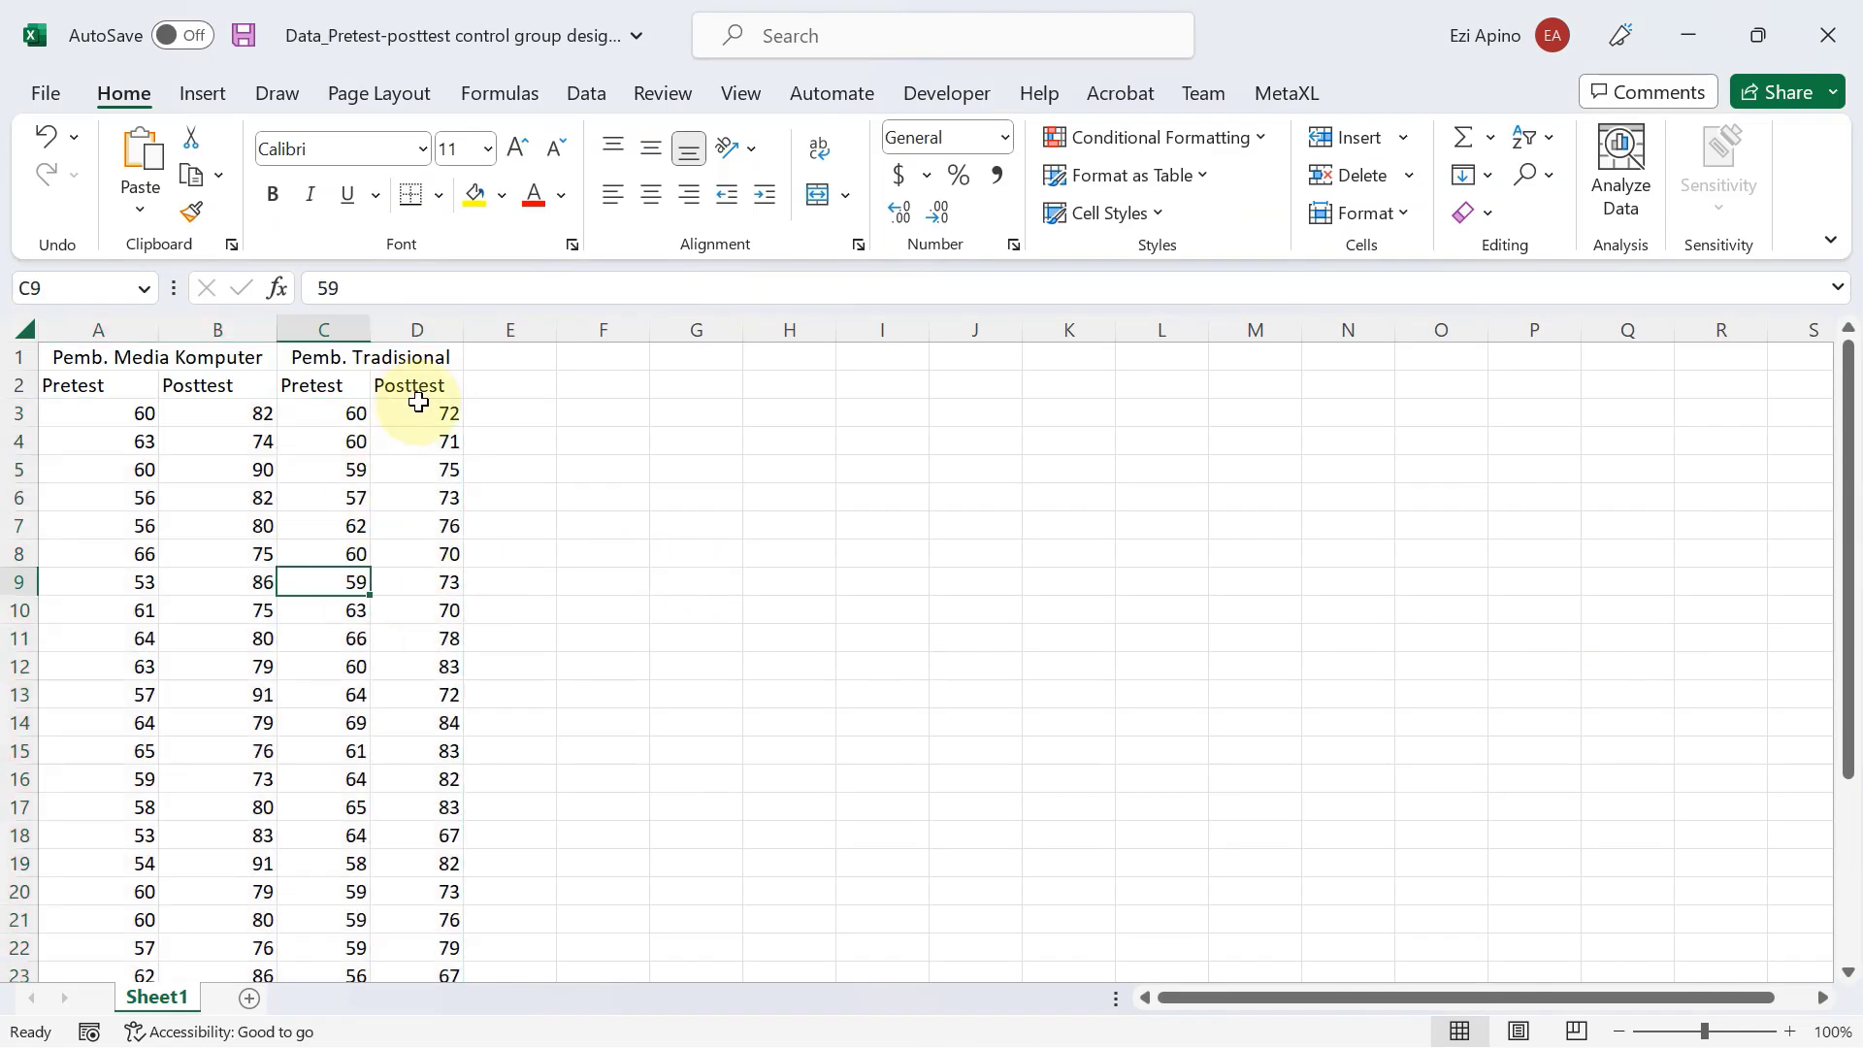
# Copy the Pretest and Posttest scores of the Pemb. Media Komputer group from A3:B32.
pyautogui.click(85, 411)
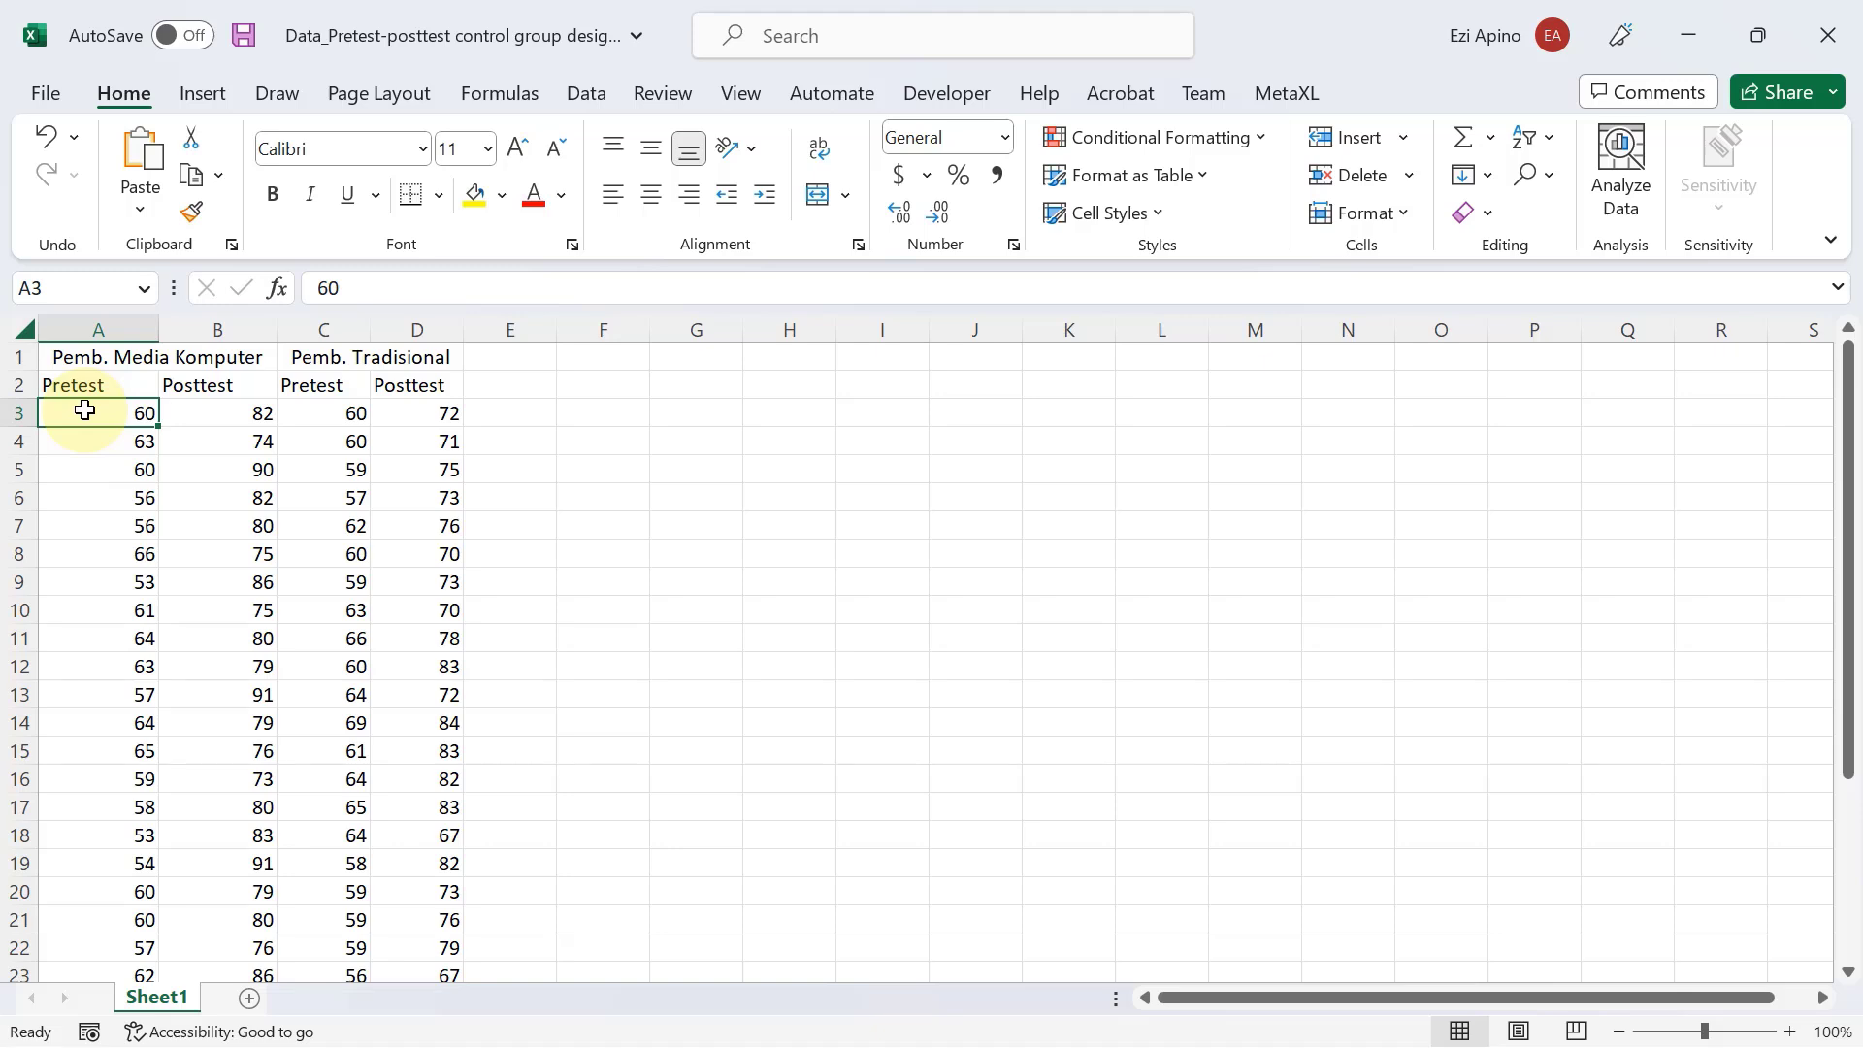
pyautogui.hotkey('shift', 'Right')
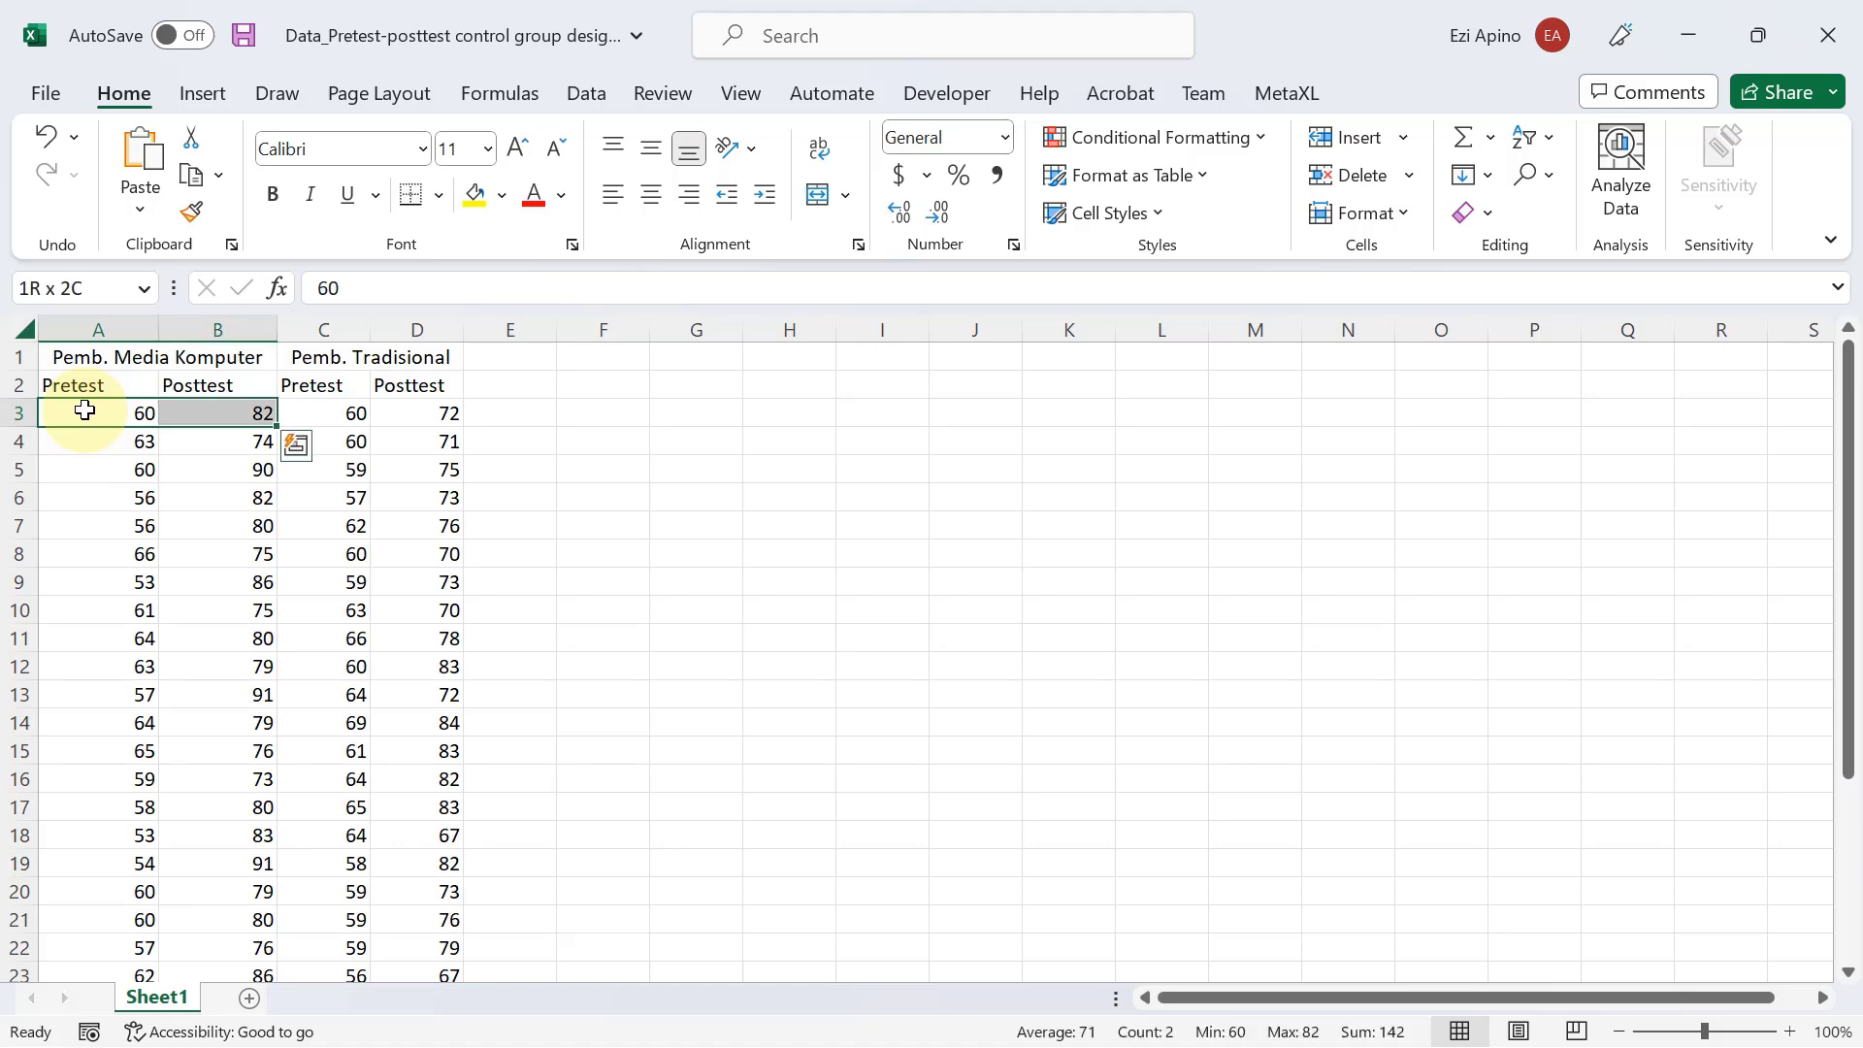
pyautogui.hotkey('shift', 'Left')
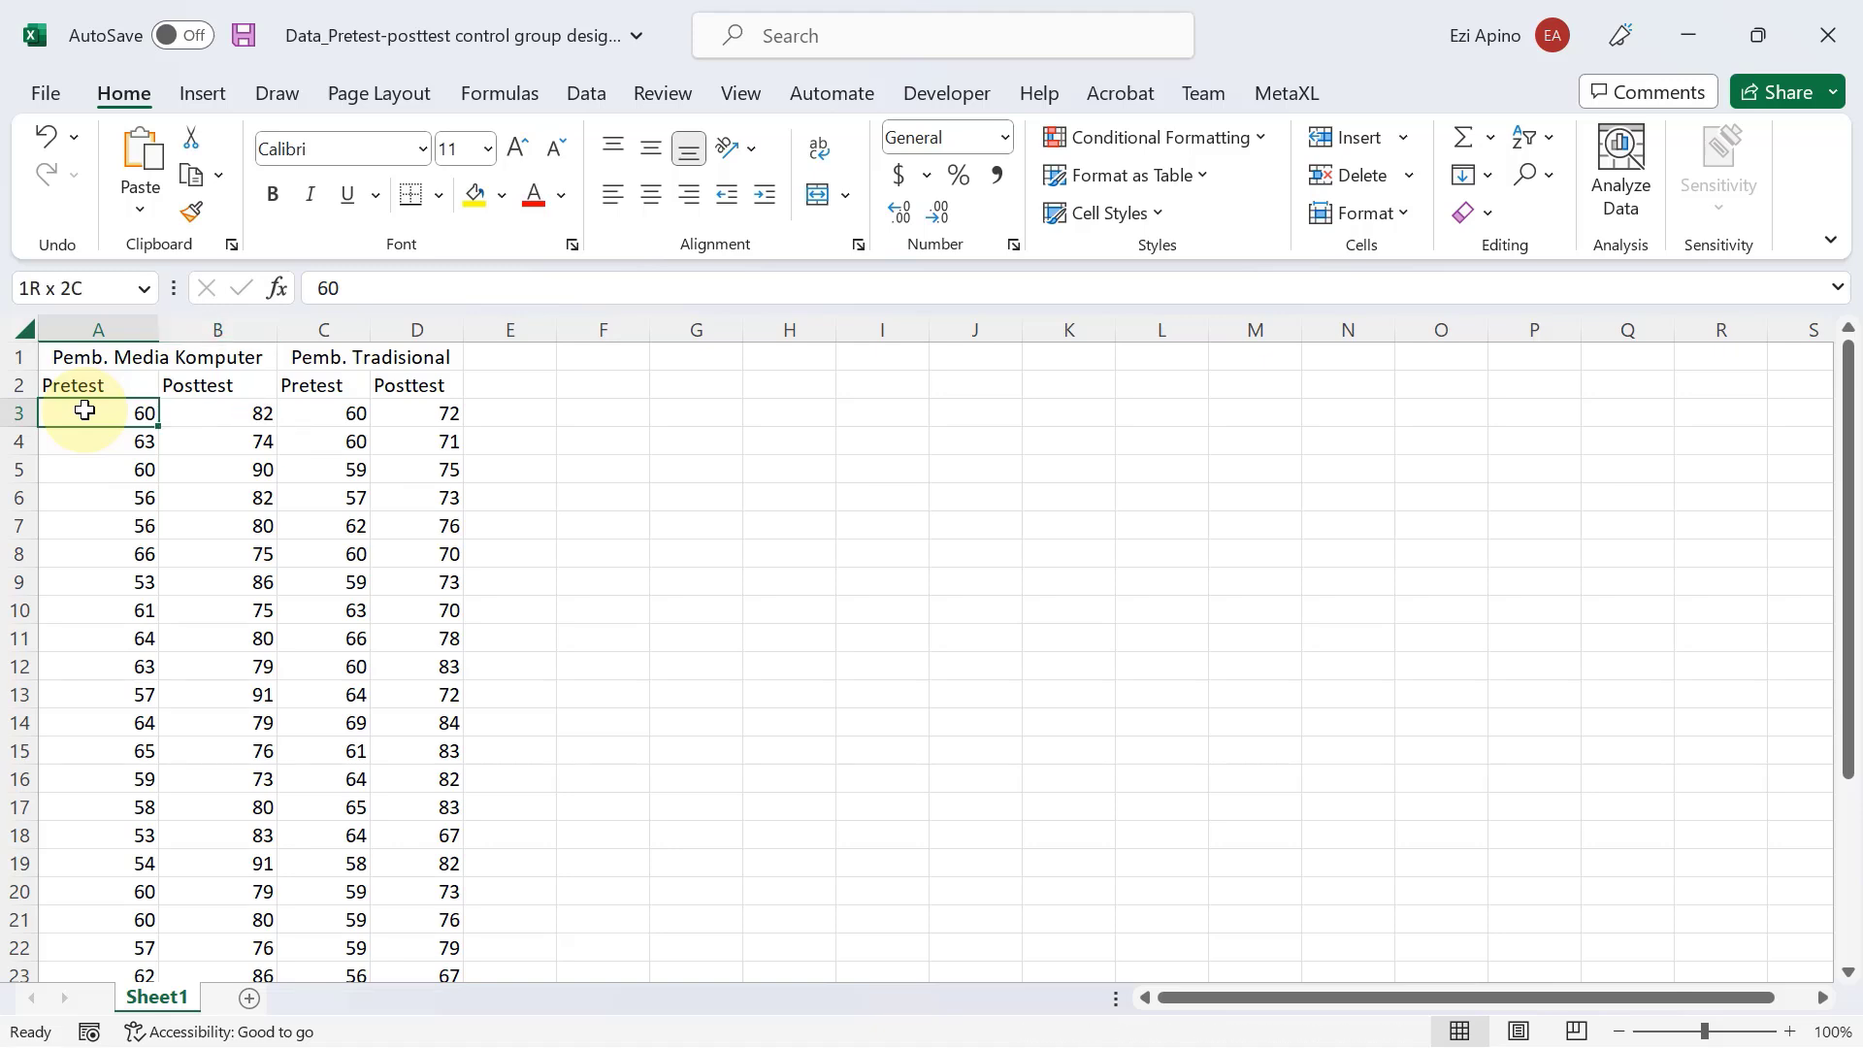
pyautogui.hotkey('shift', 'Right')
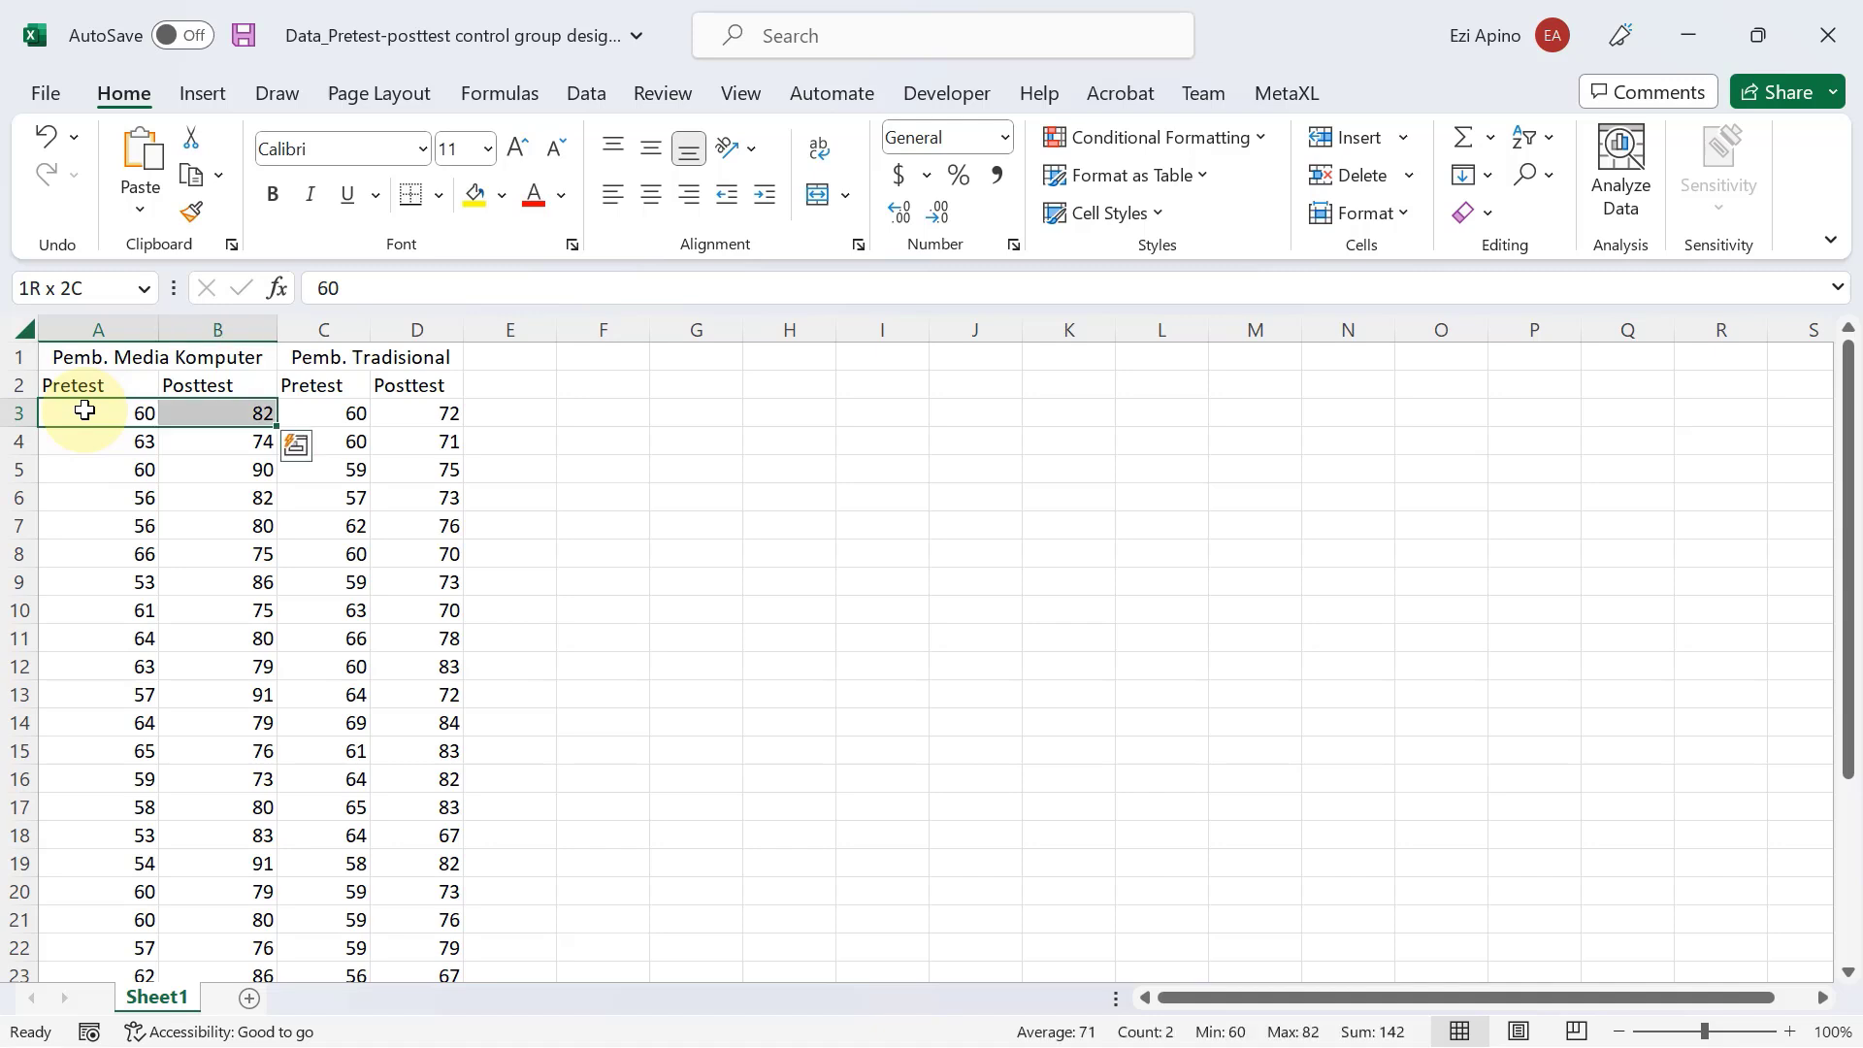
pyautogui.hotkey('shift', 'Left')
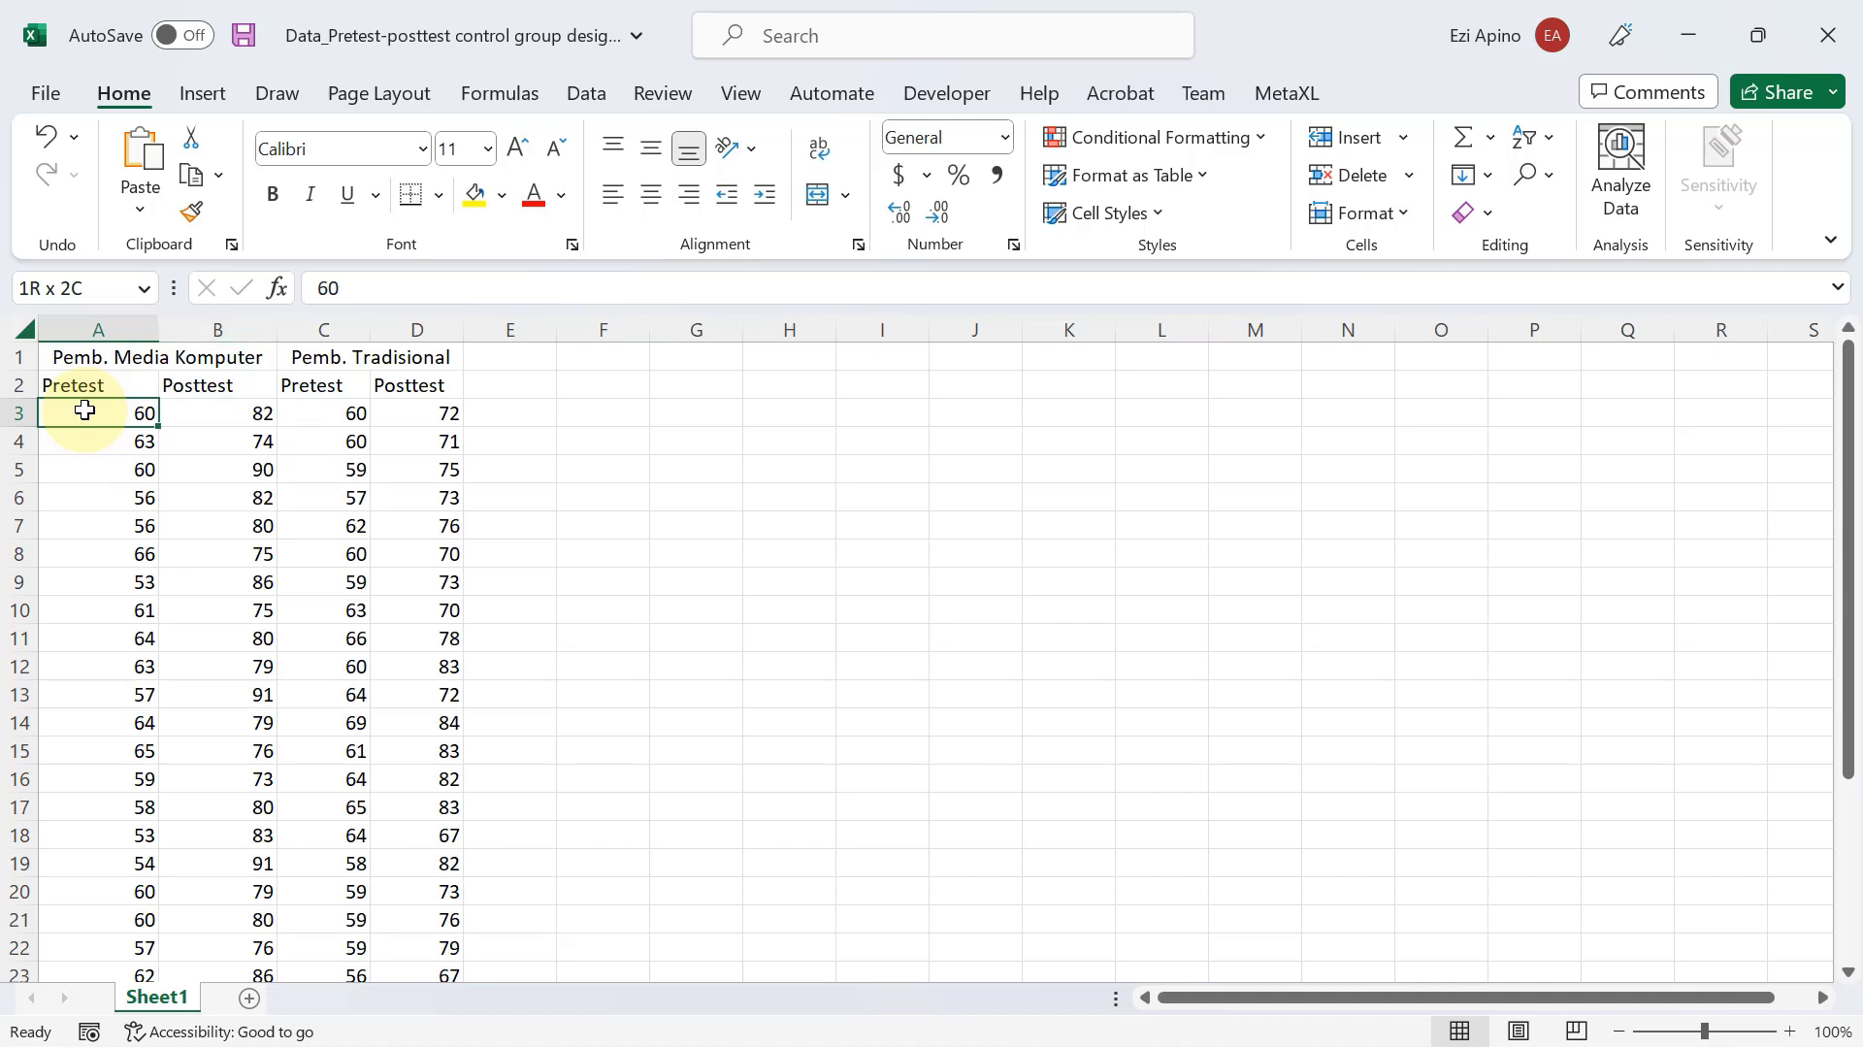
pyautogui.hotkey('shift', 'Right')
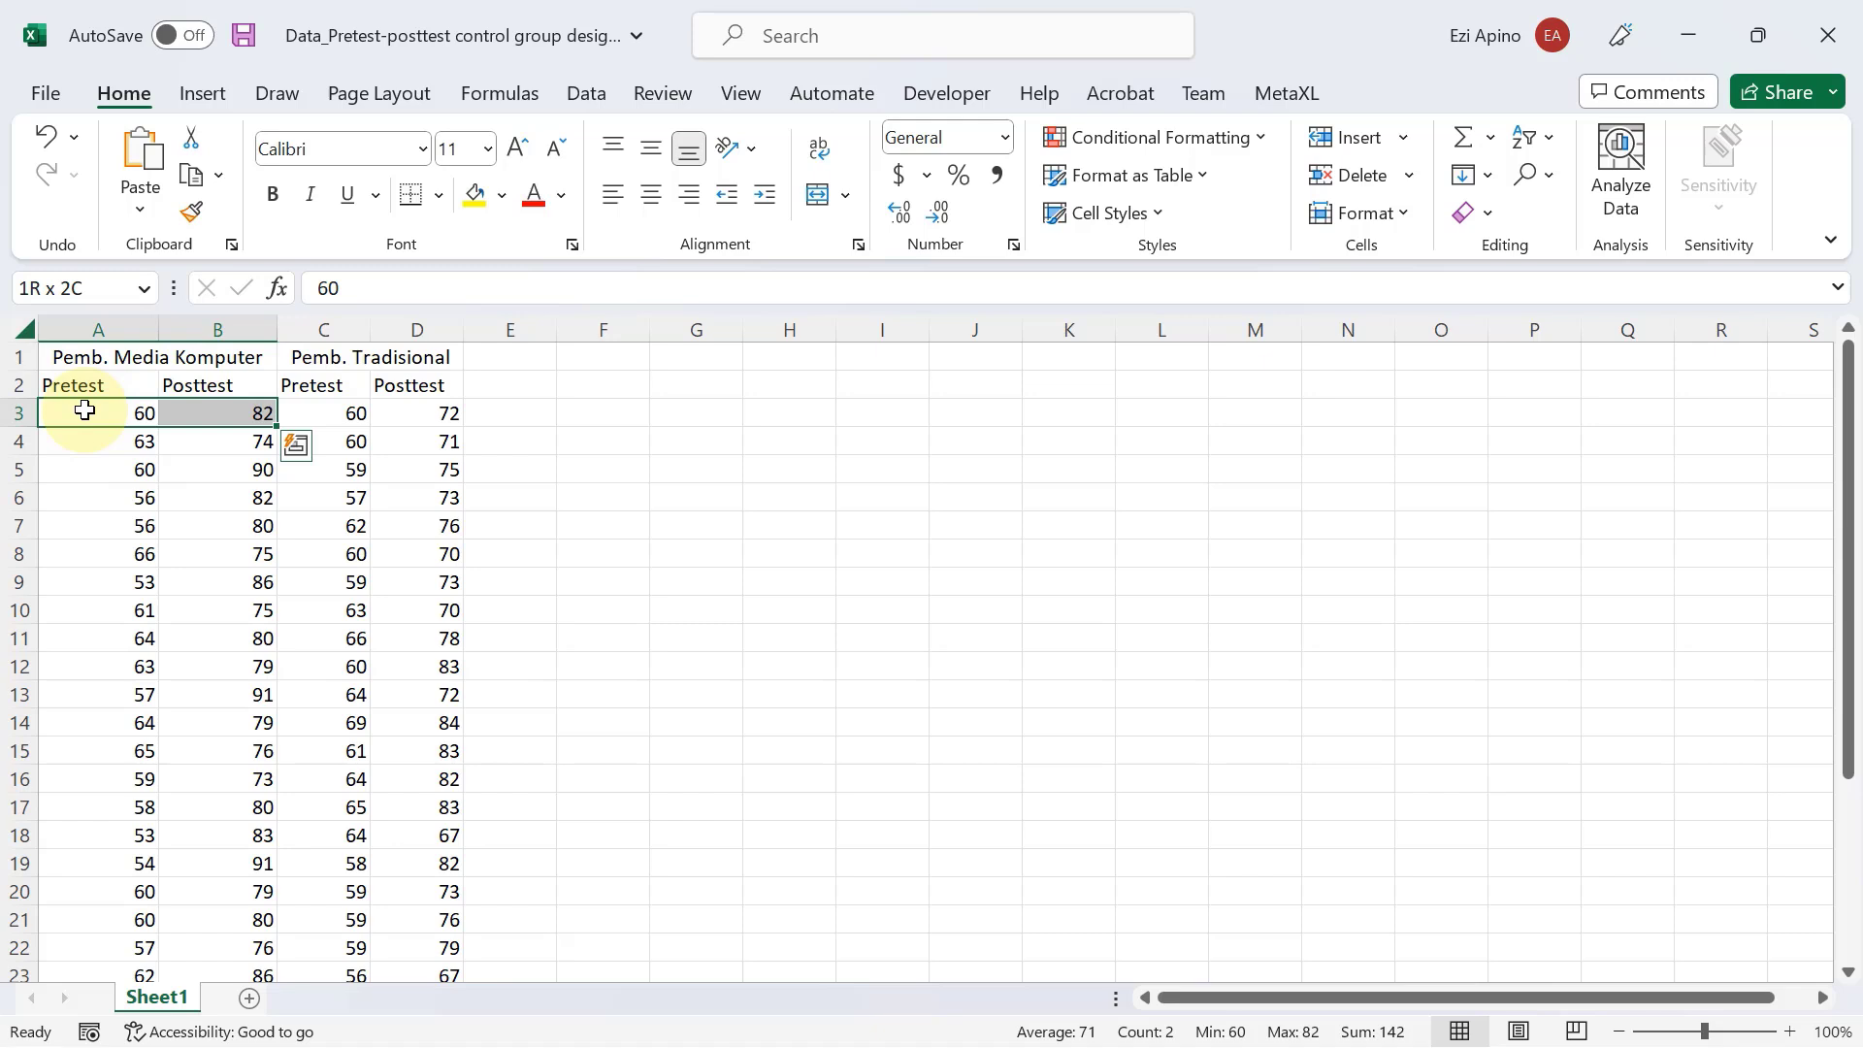
pyautogui.hotkey('ctrl', 'shift', 'Down')
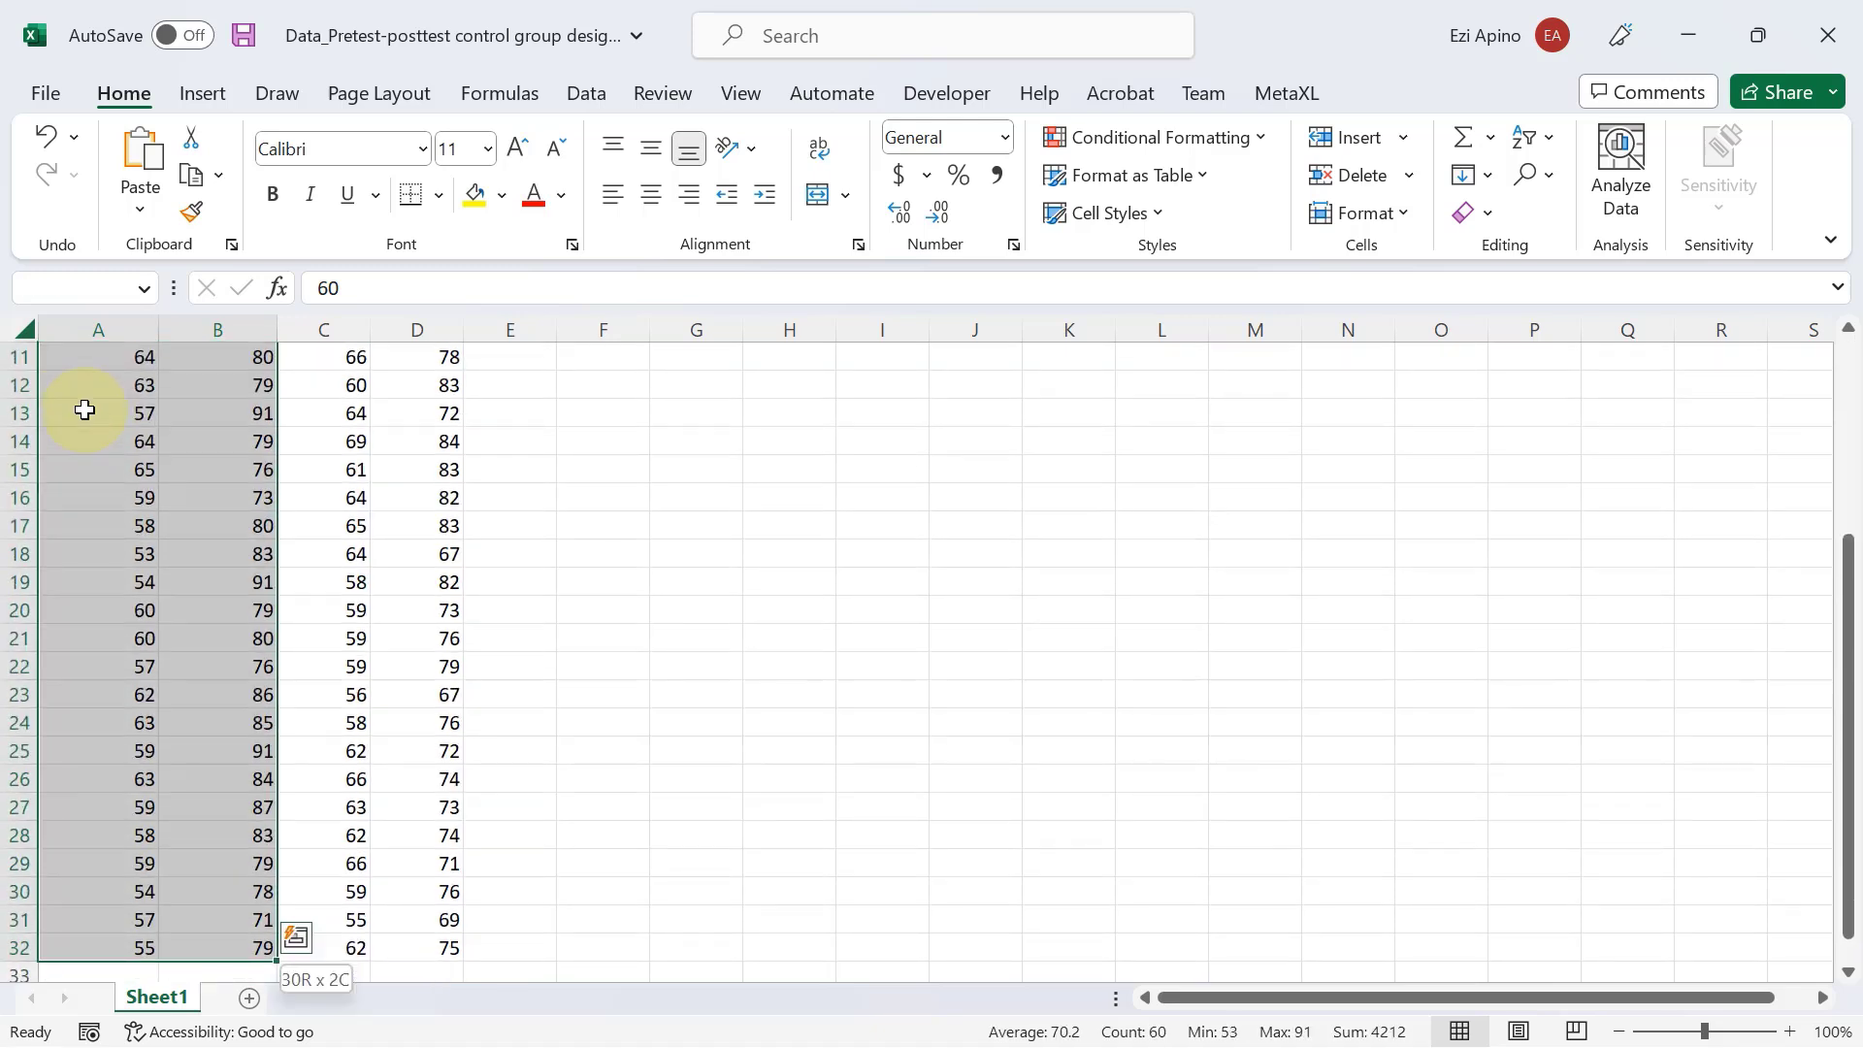
pyautogui.scroll(4, 85, 410)
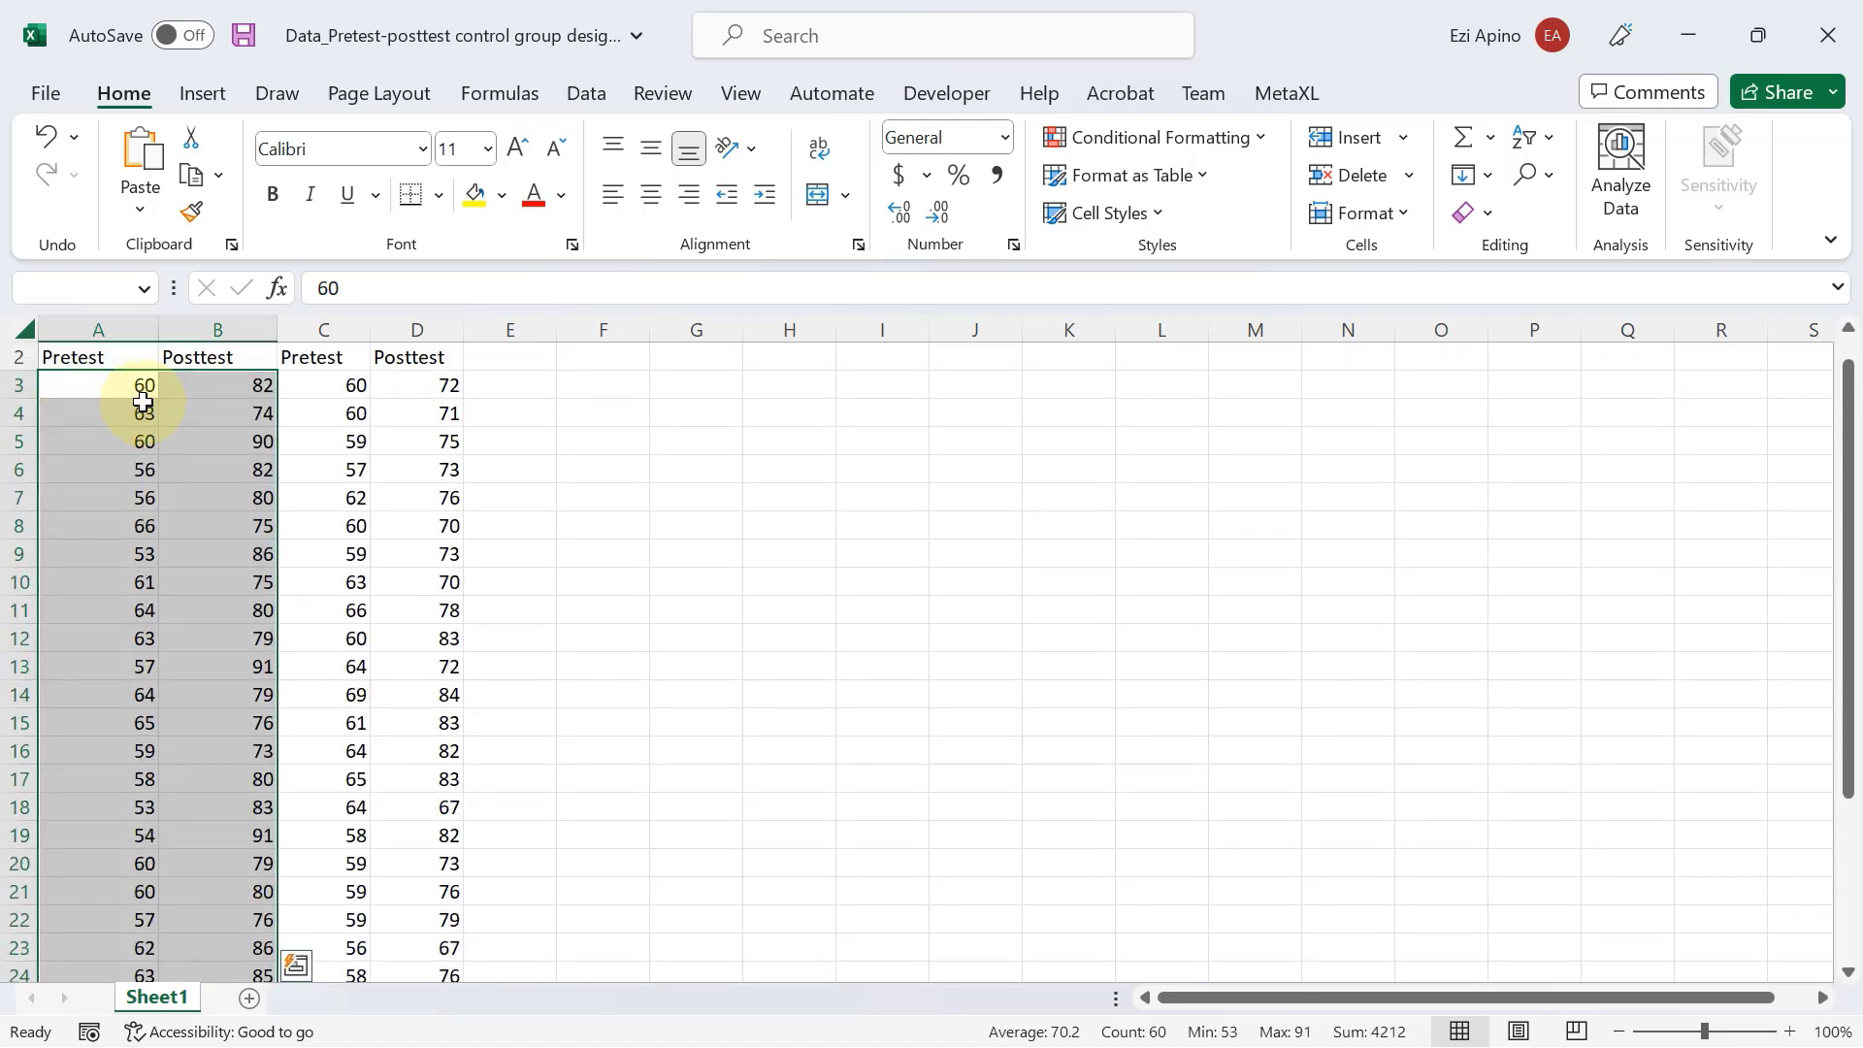
pyautogui.scroll(-6, 136, 432)
pyautogui.scroll(6, 134, 456)
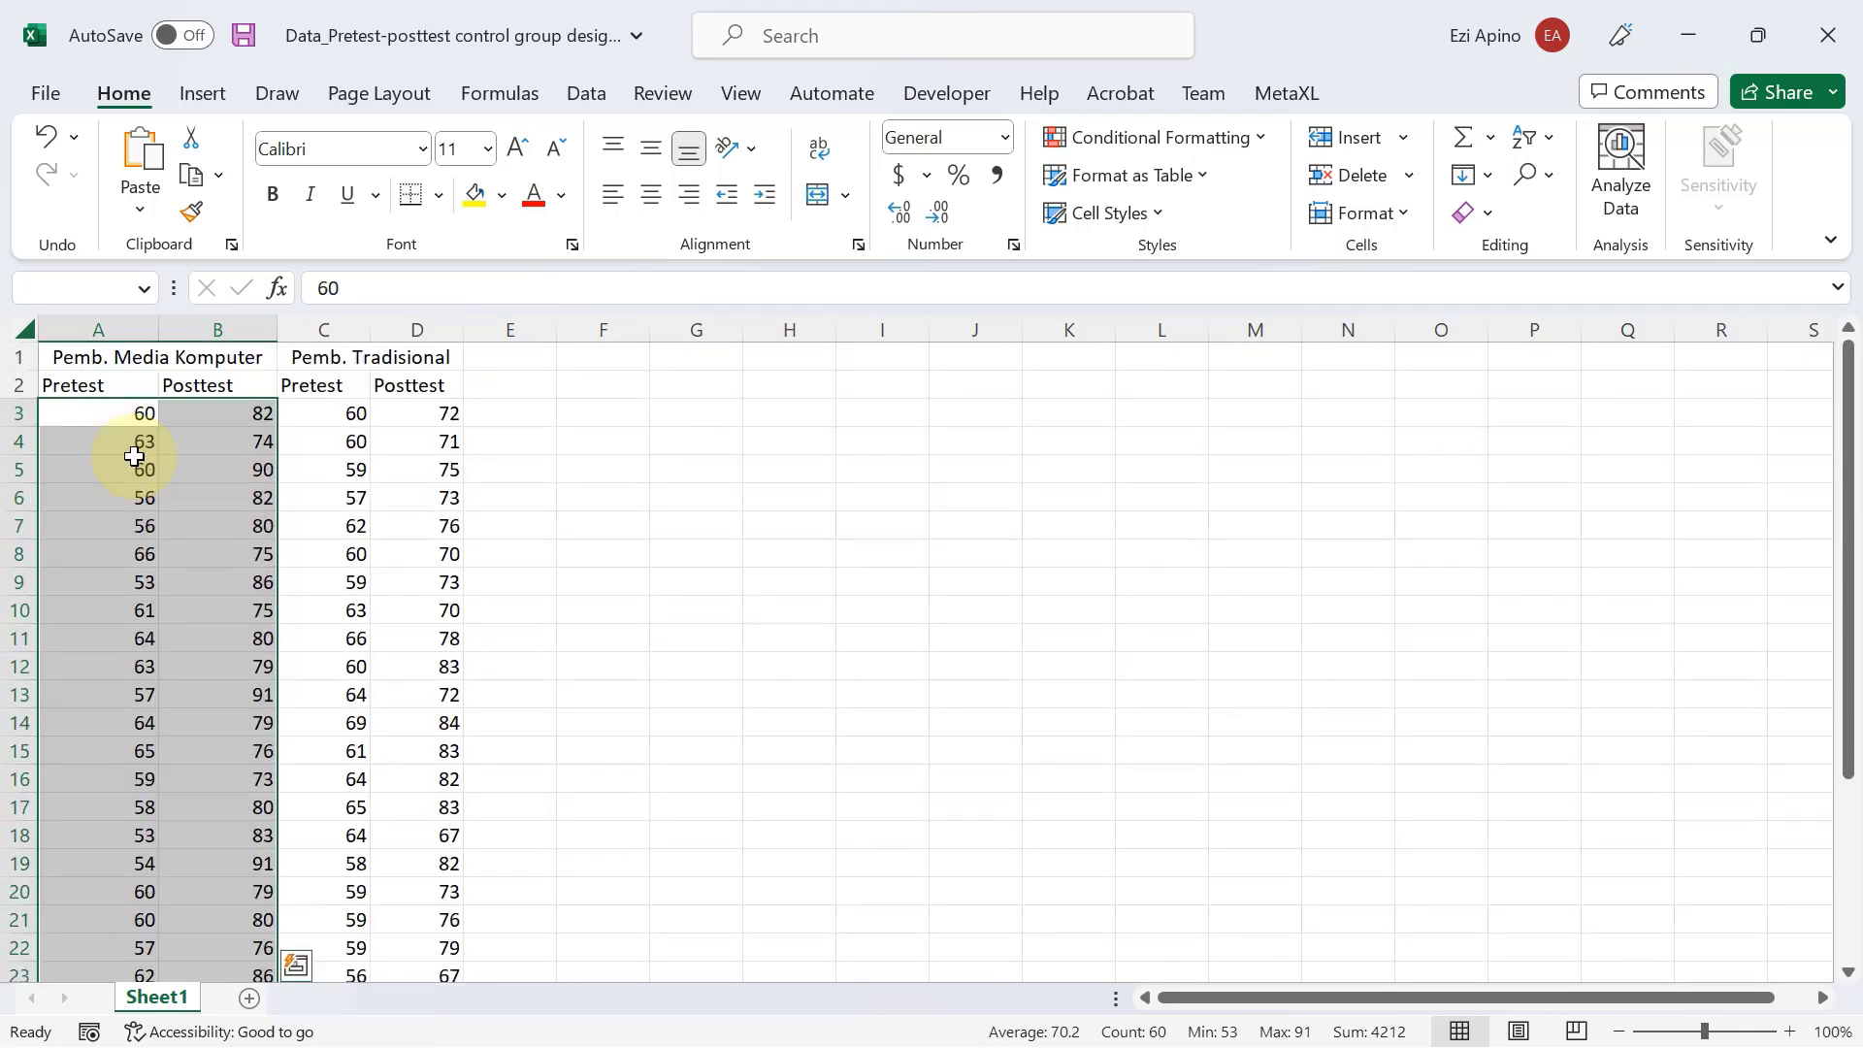
pyautogui.hotkey('ctrl', 'c')
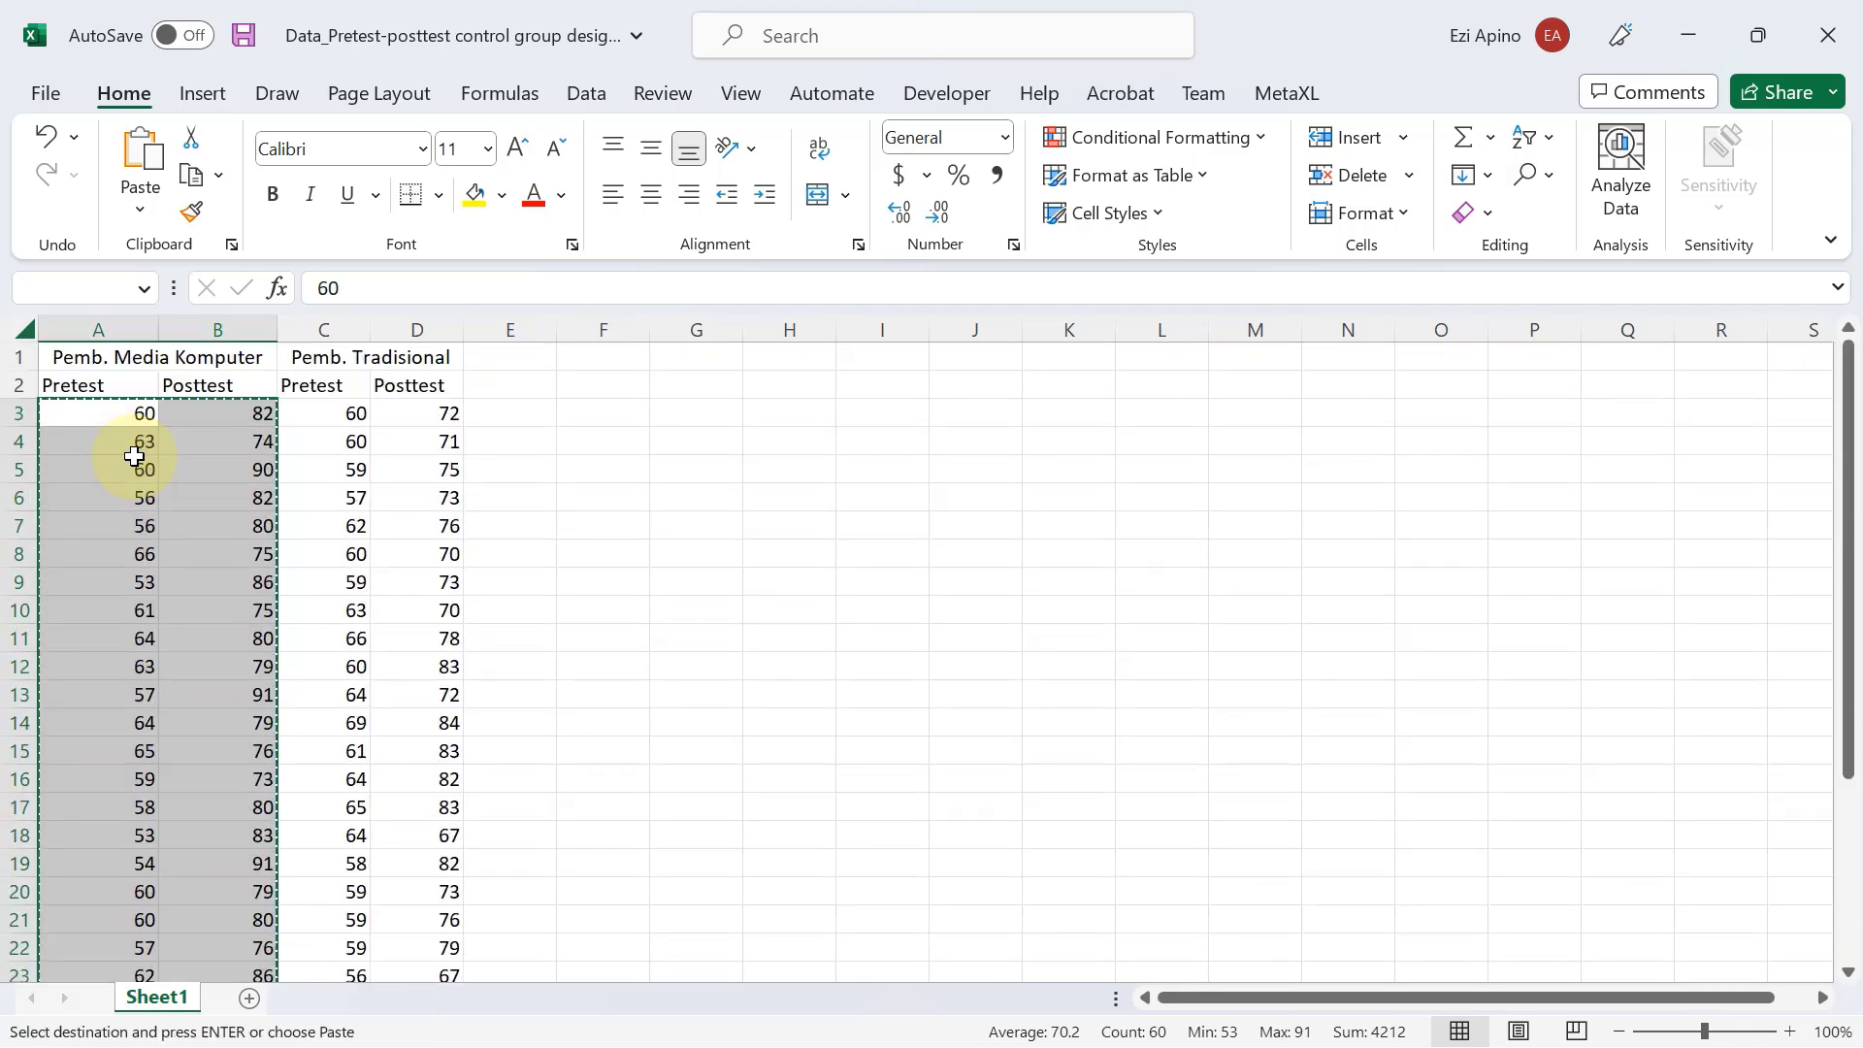
# Switch back to the new SPSS dataset, paste the copied scores from the first Pretest cell onward and check the pasted rows.
pyautogui.hotkey('alt', 'Tab')
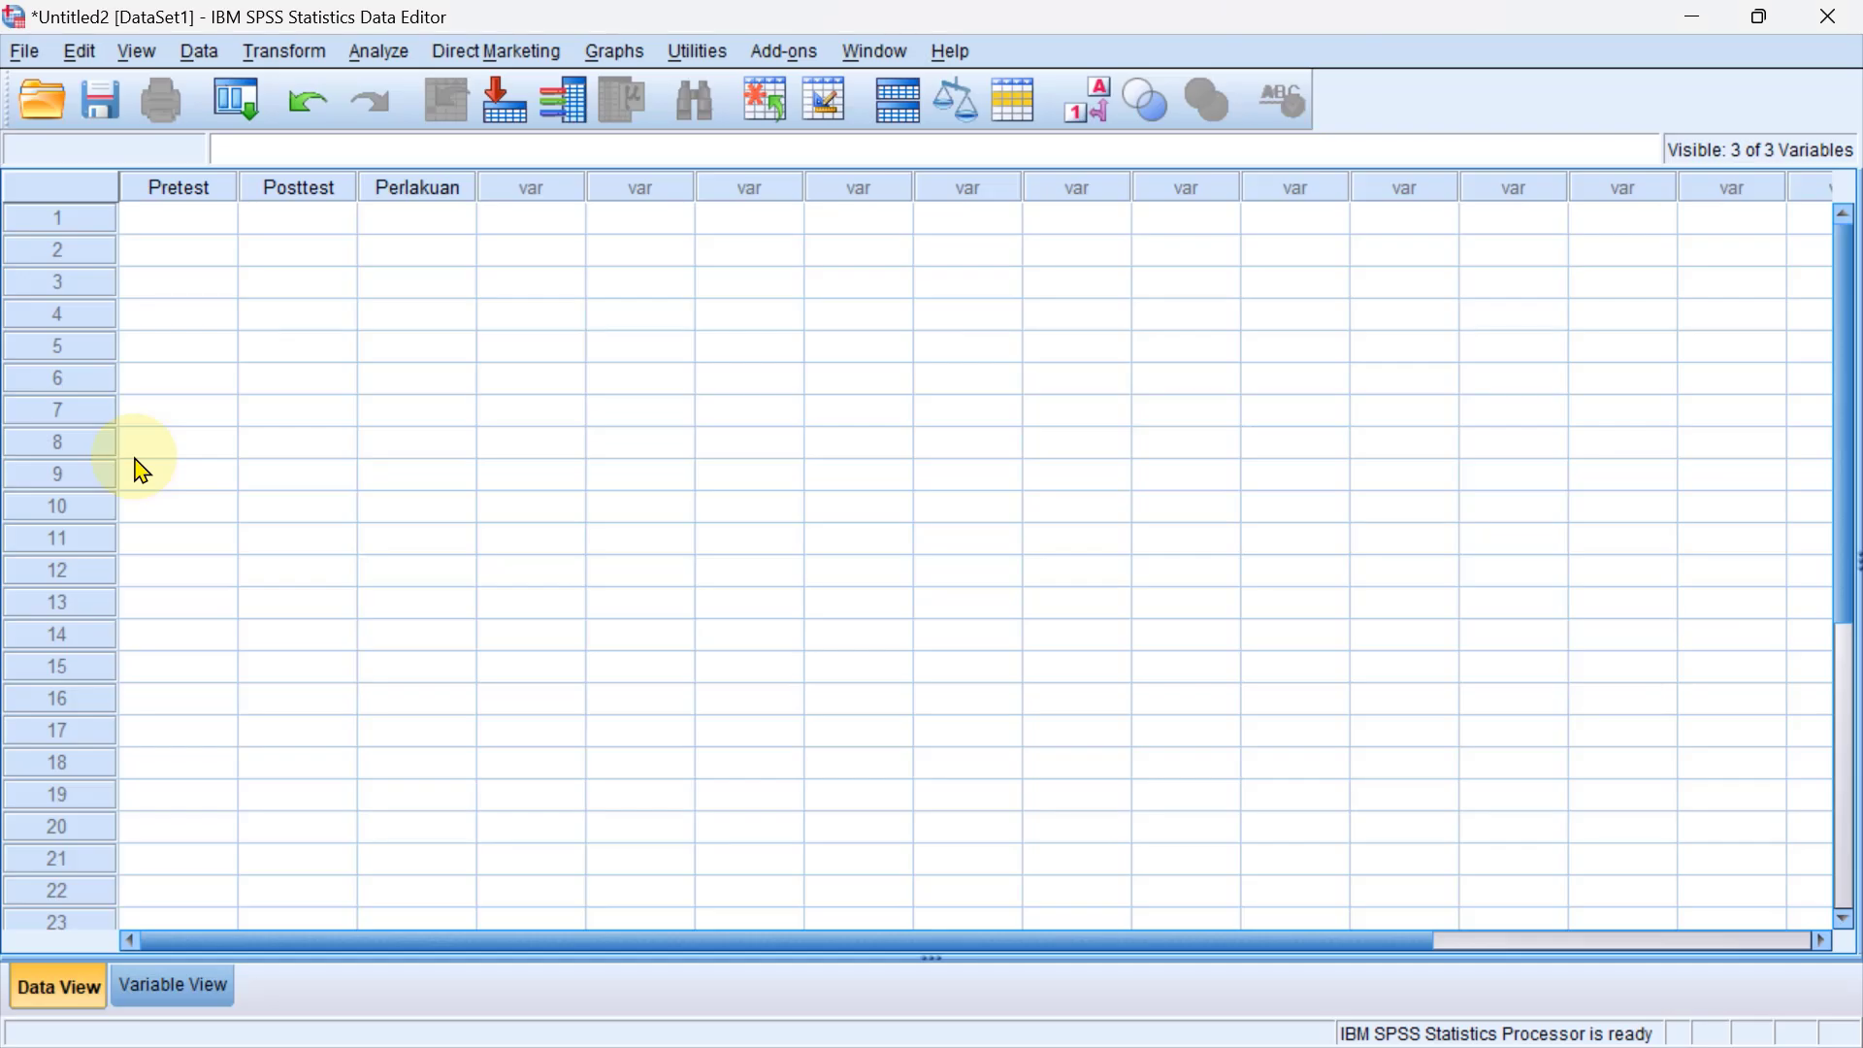
pyautogui.click(197, 225)
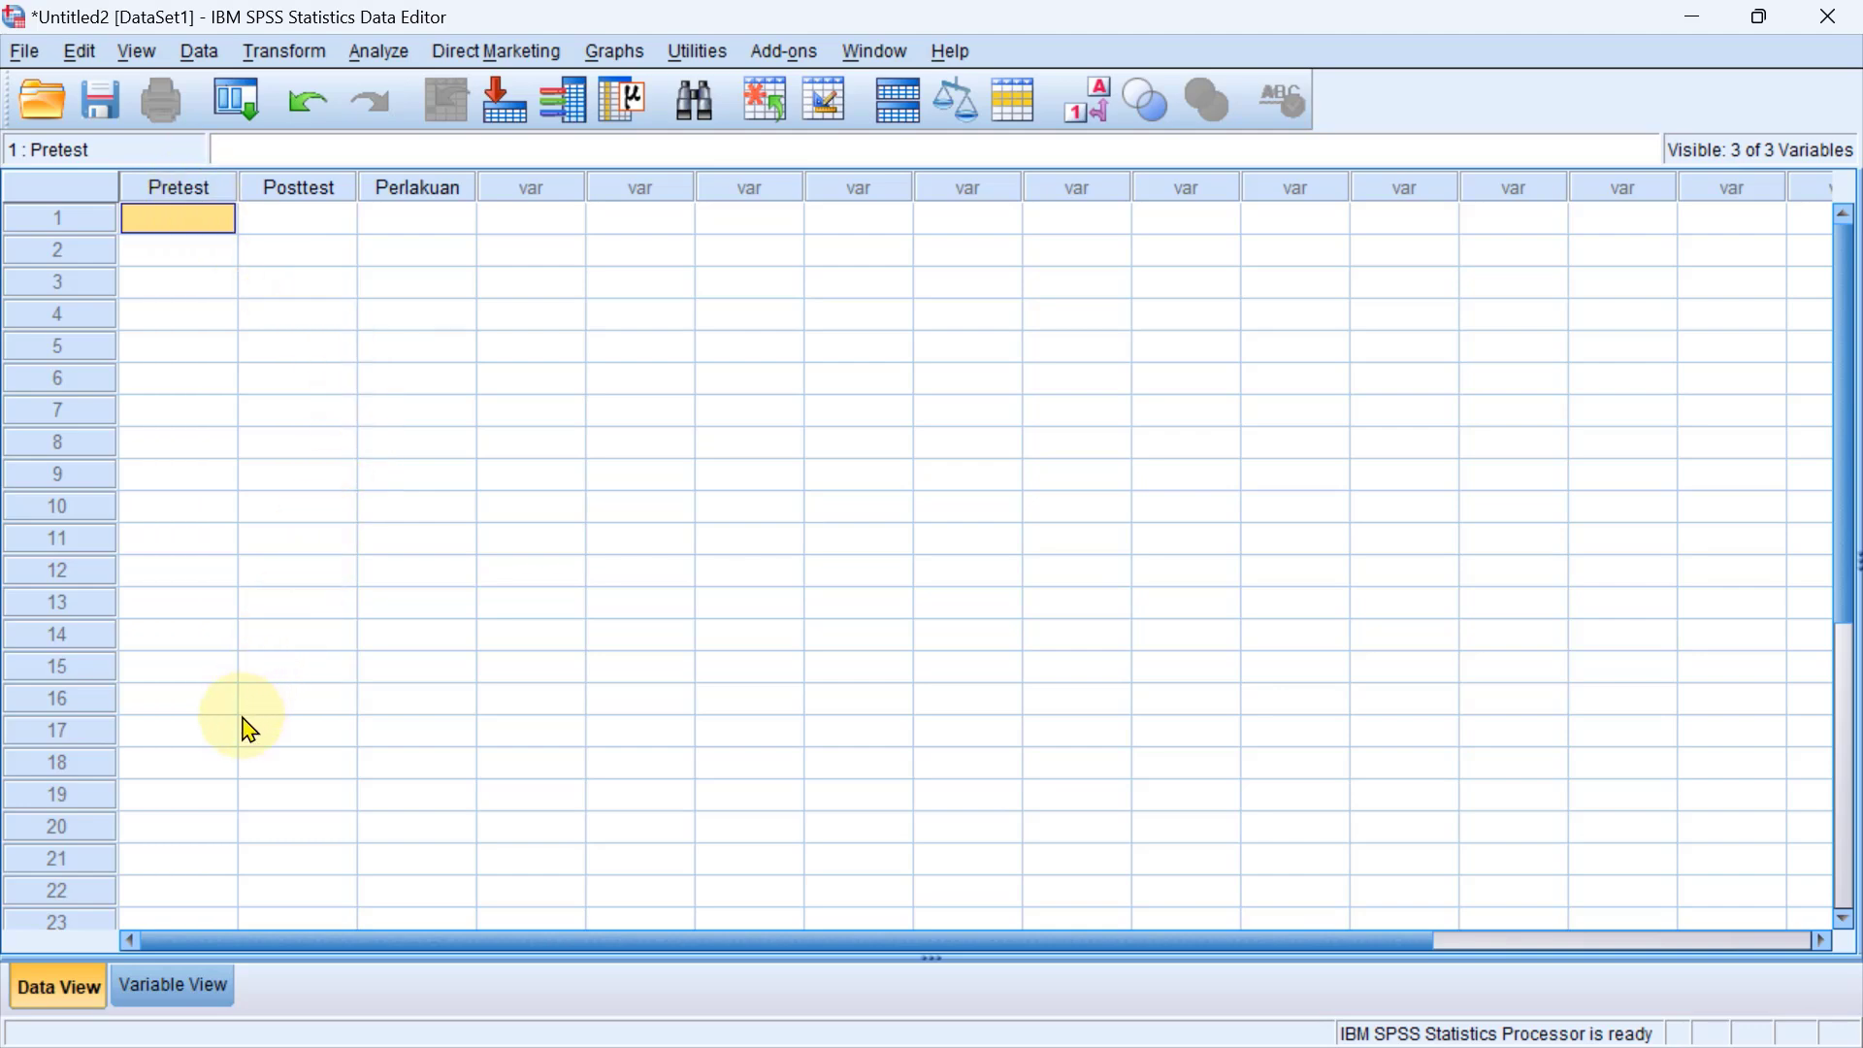
pyautogui.hotkey('ctrl', 'v')
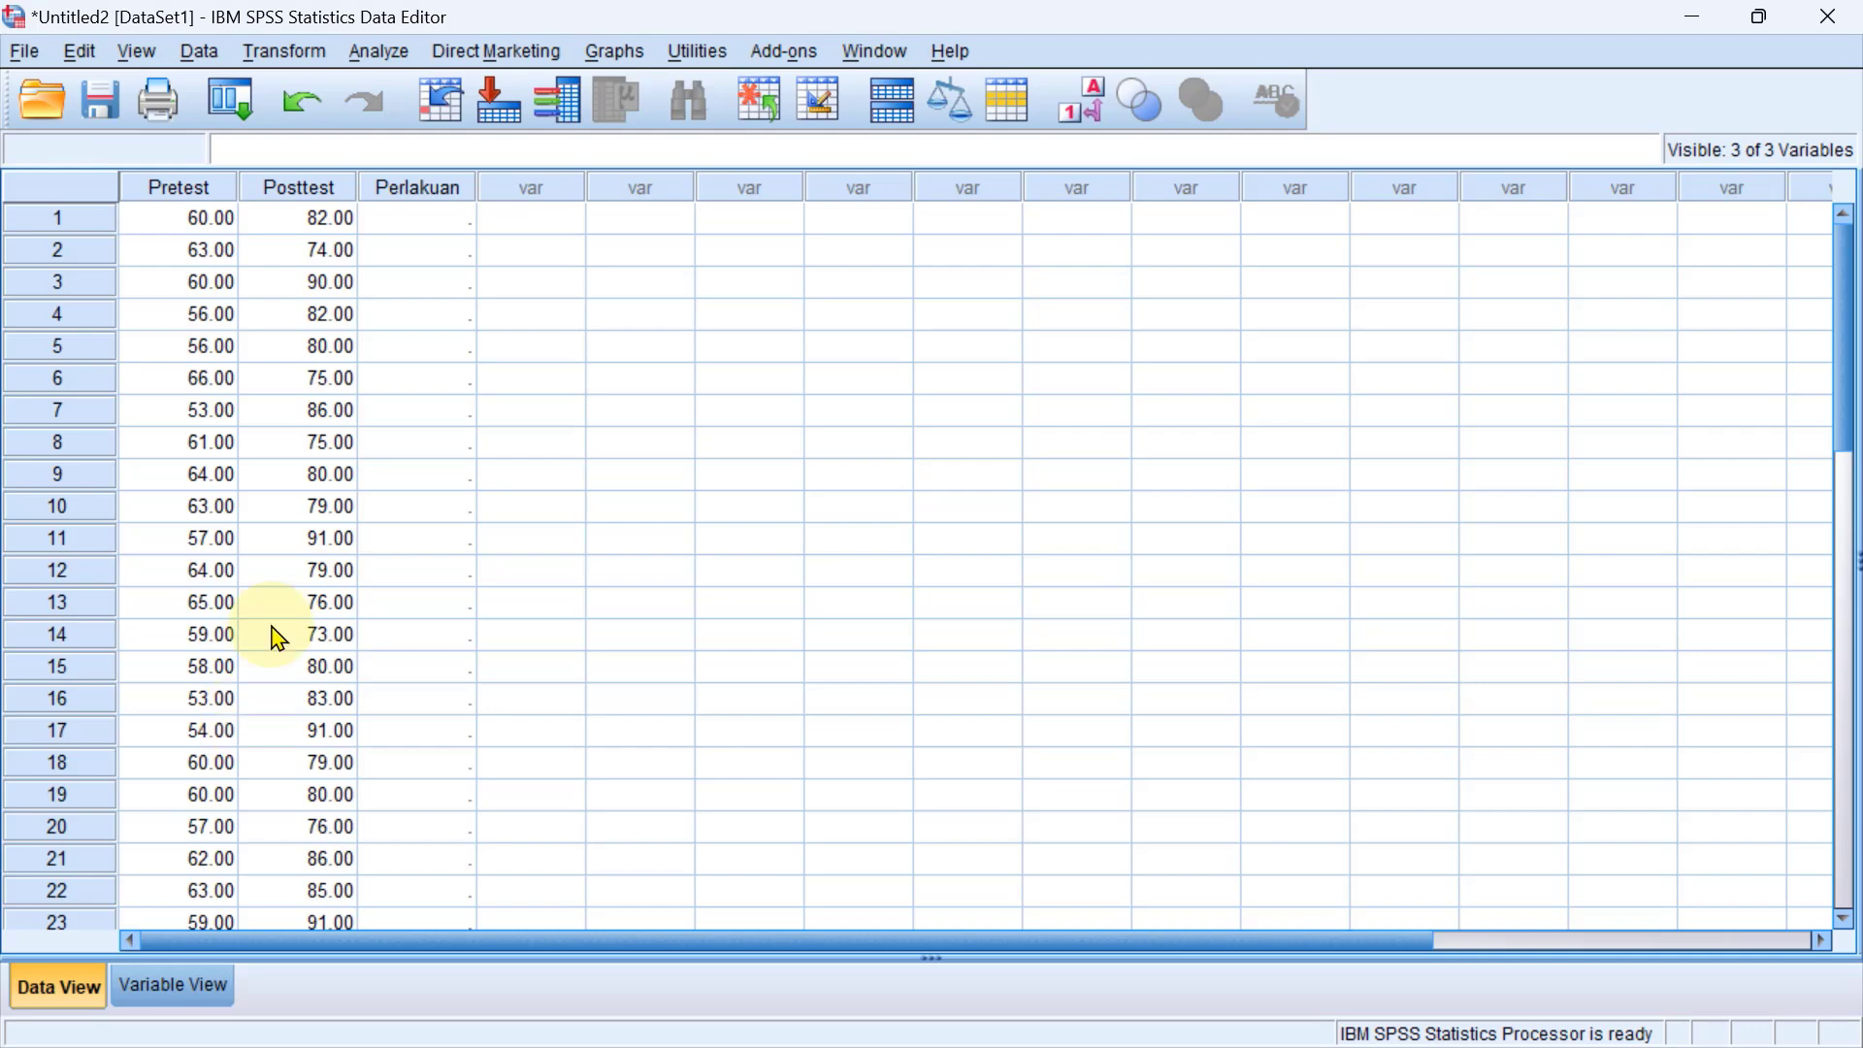
pyautogui.scroll(-5, 325, 521)
pyautogui.scroll(5, 325, 521)
pyautogui.scroll(-5, 325, 521)
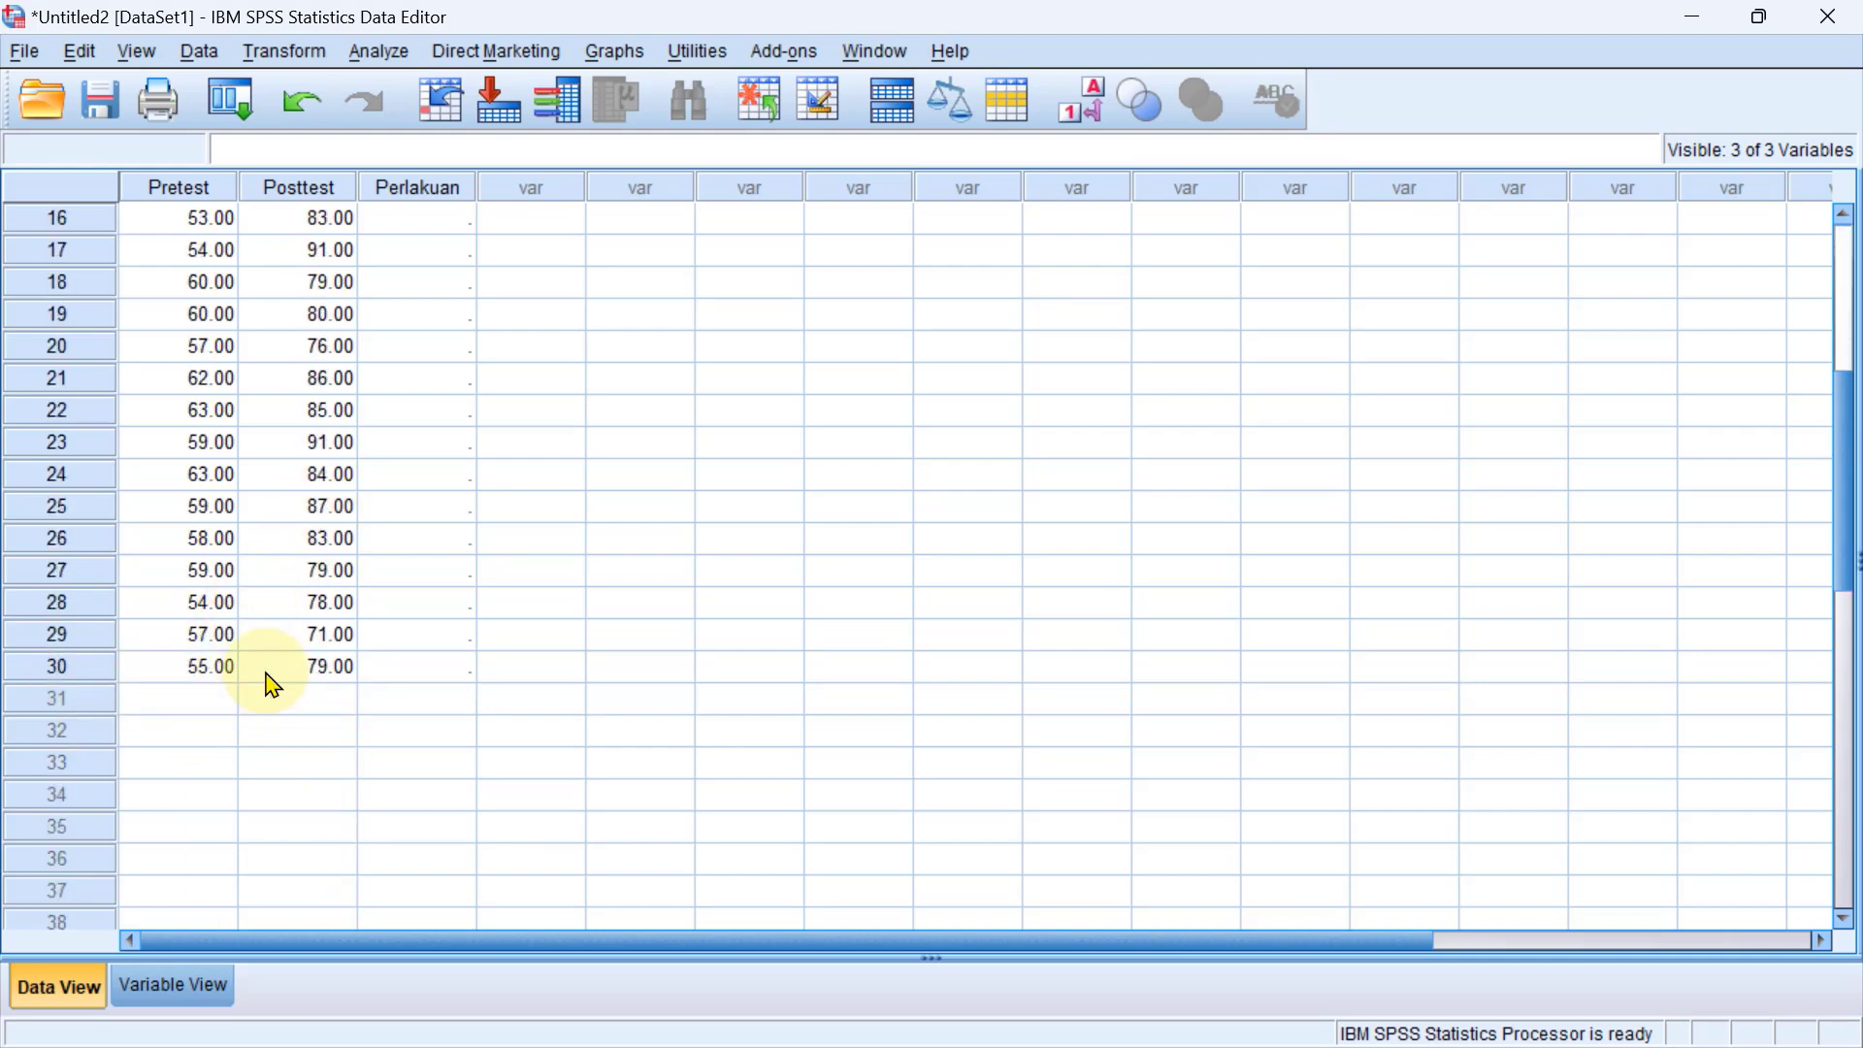
pyautogui.scroll(5, 330, 672)
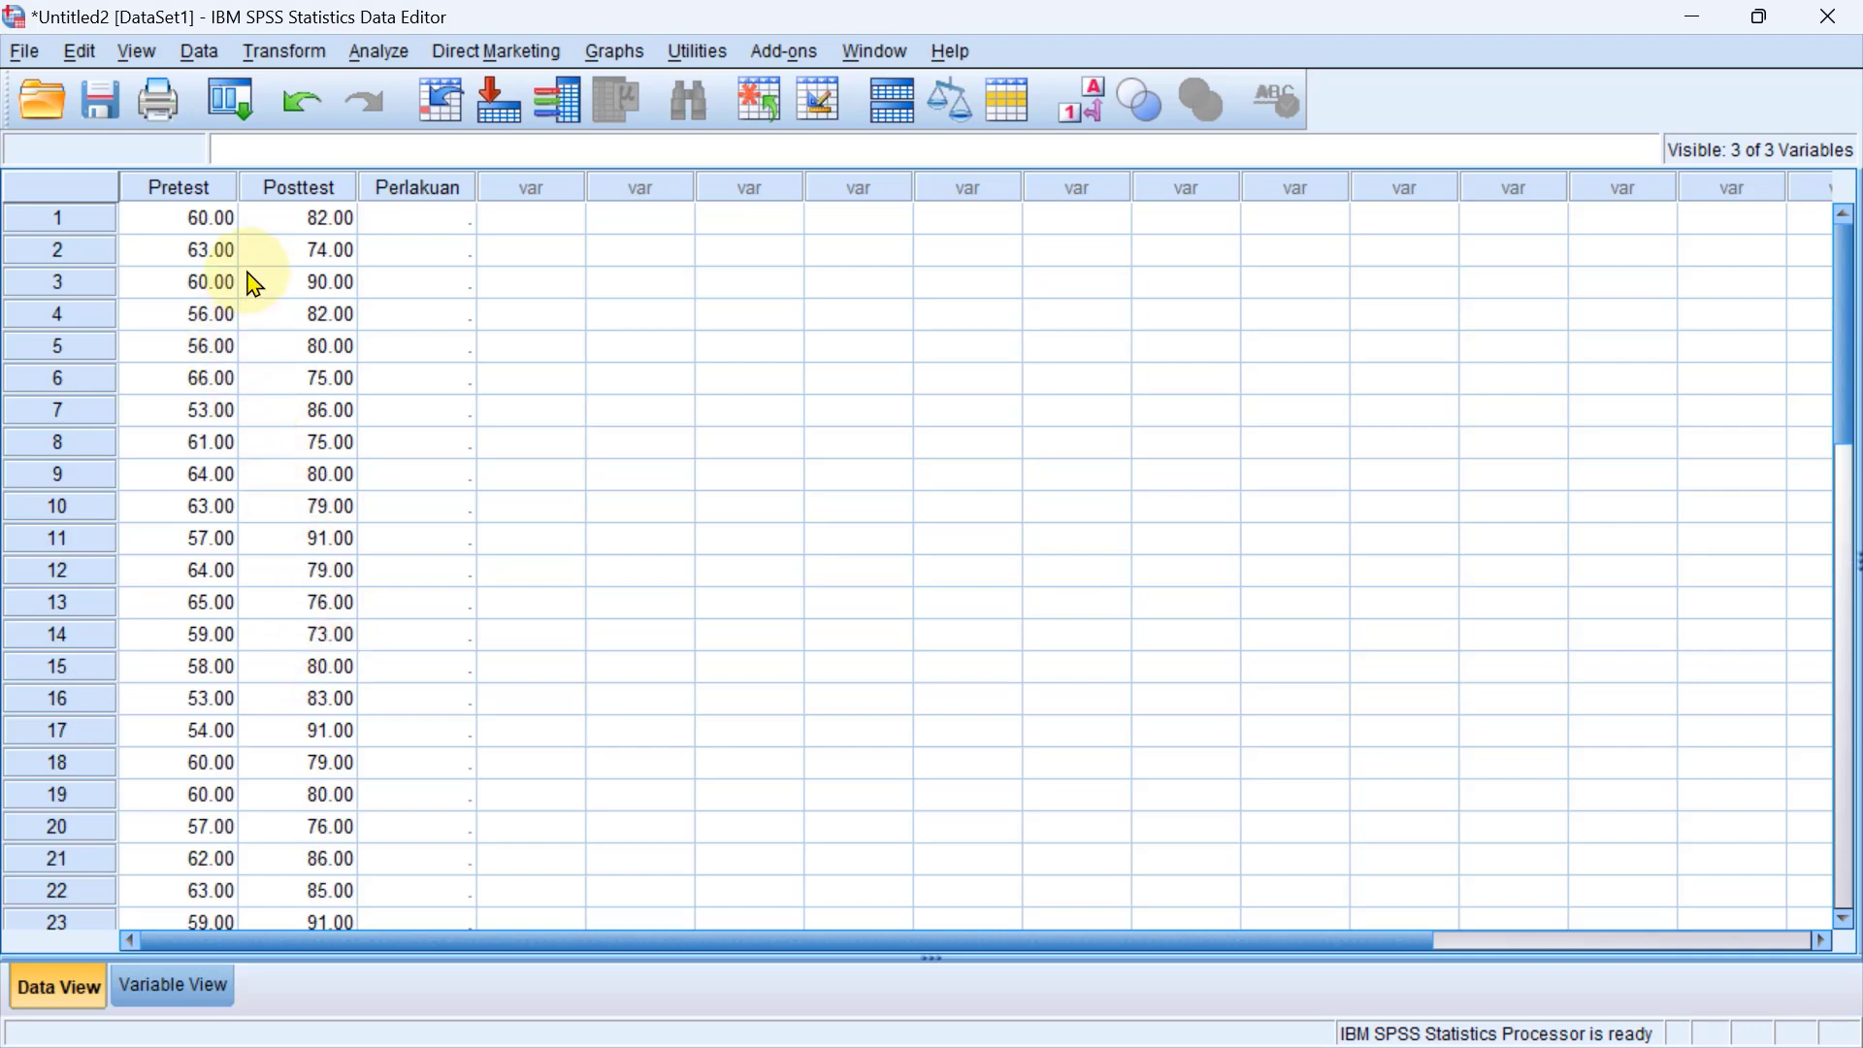
pyautogui.scroll(-4, 229, 404)
pyautogui.scroll(2, 230, 532)
pyautogui.scroll(2, 229, 530)
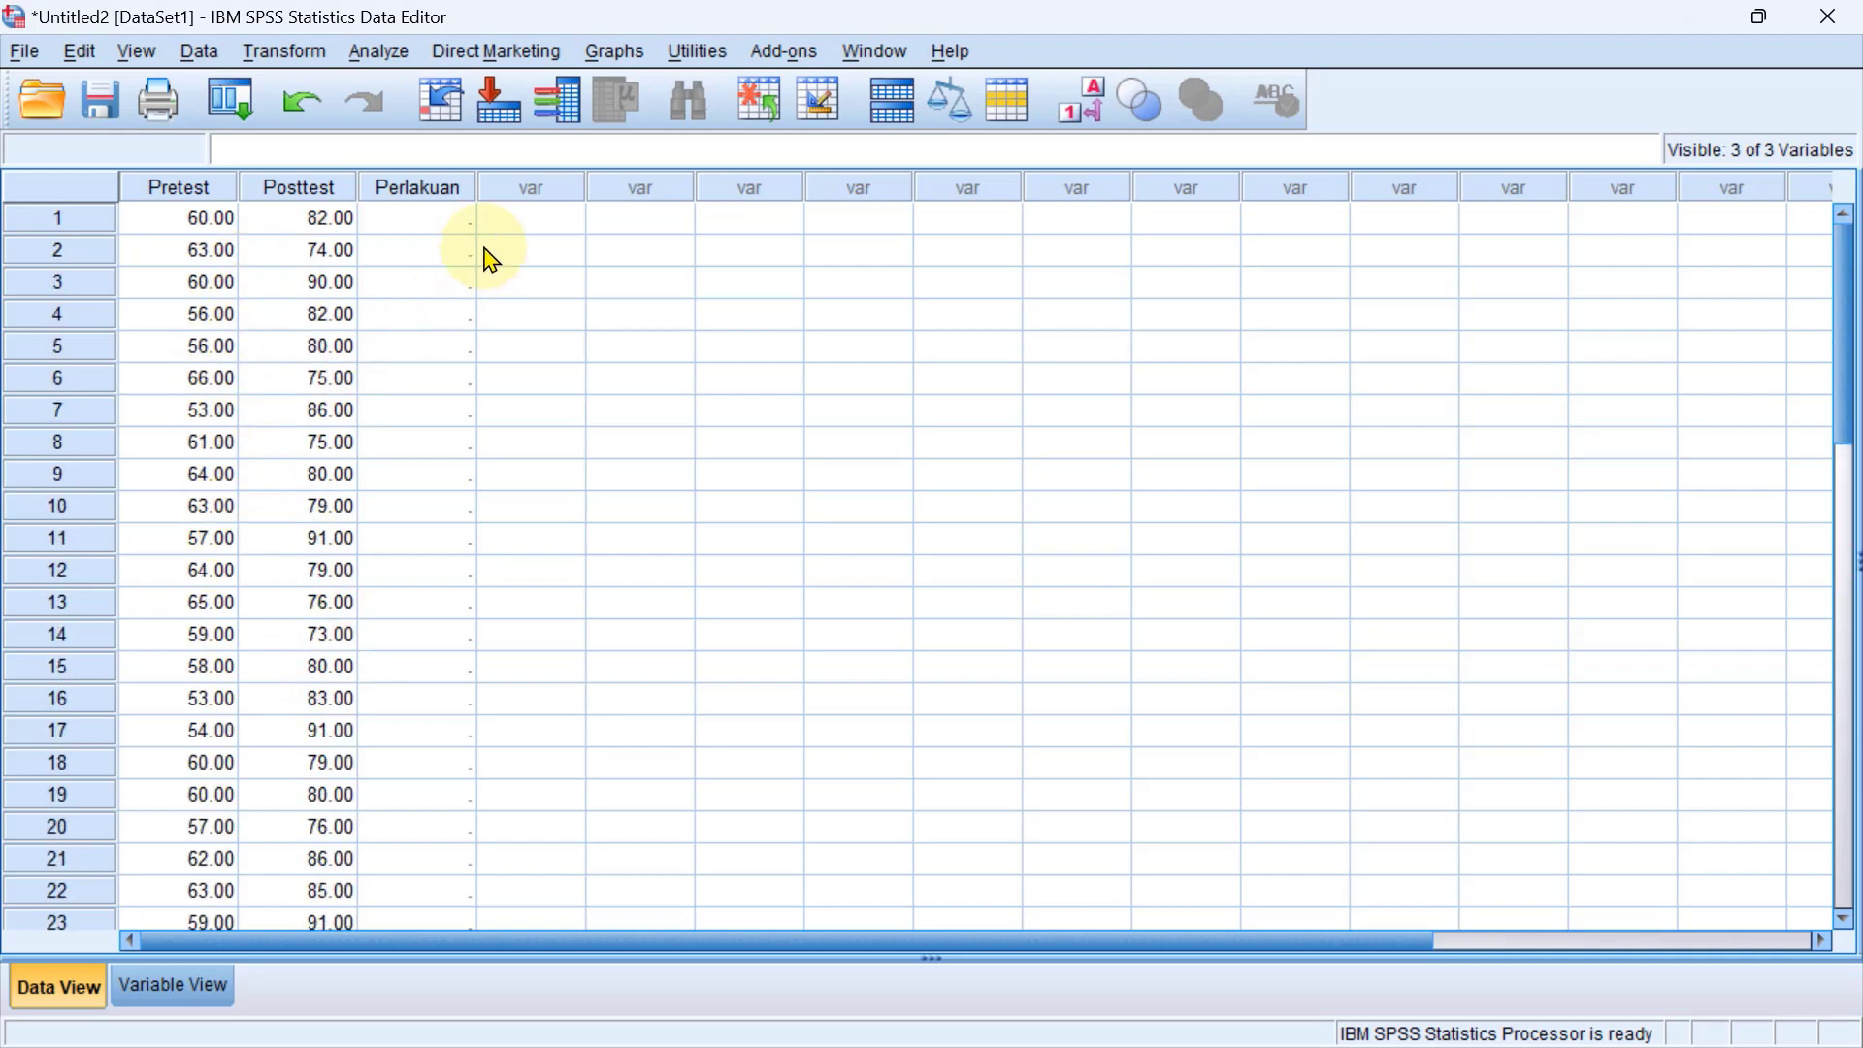
# Enter 1 as the Perlakuan value of the first case.
pyautogui.click(455, 217)
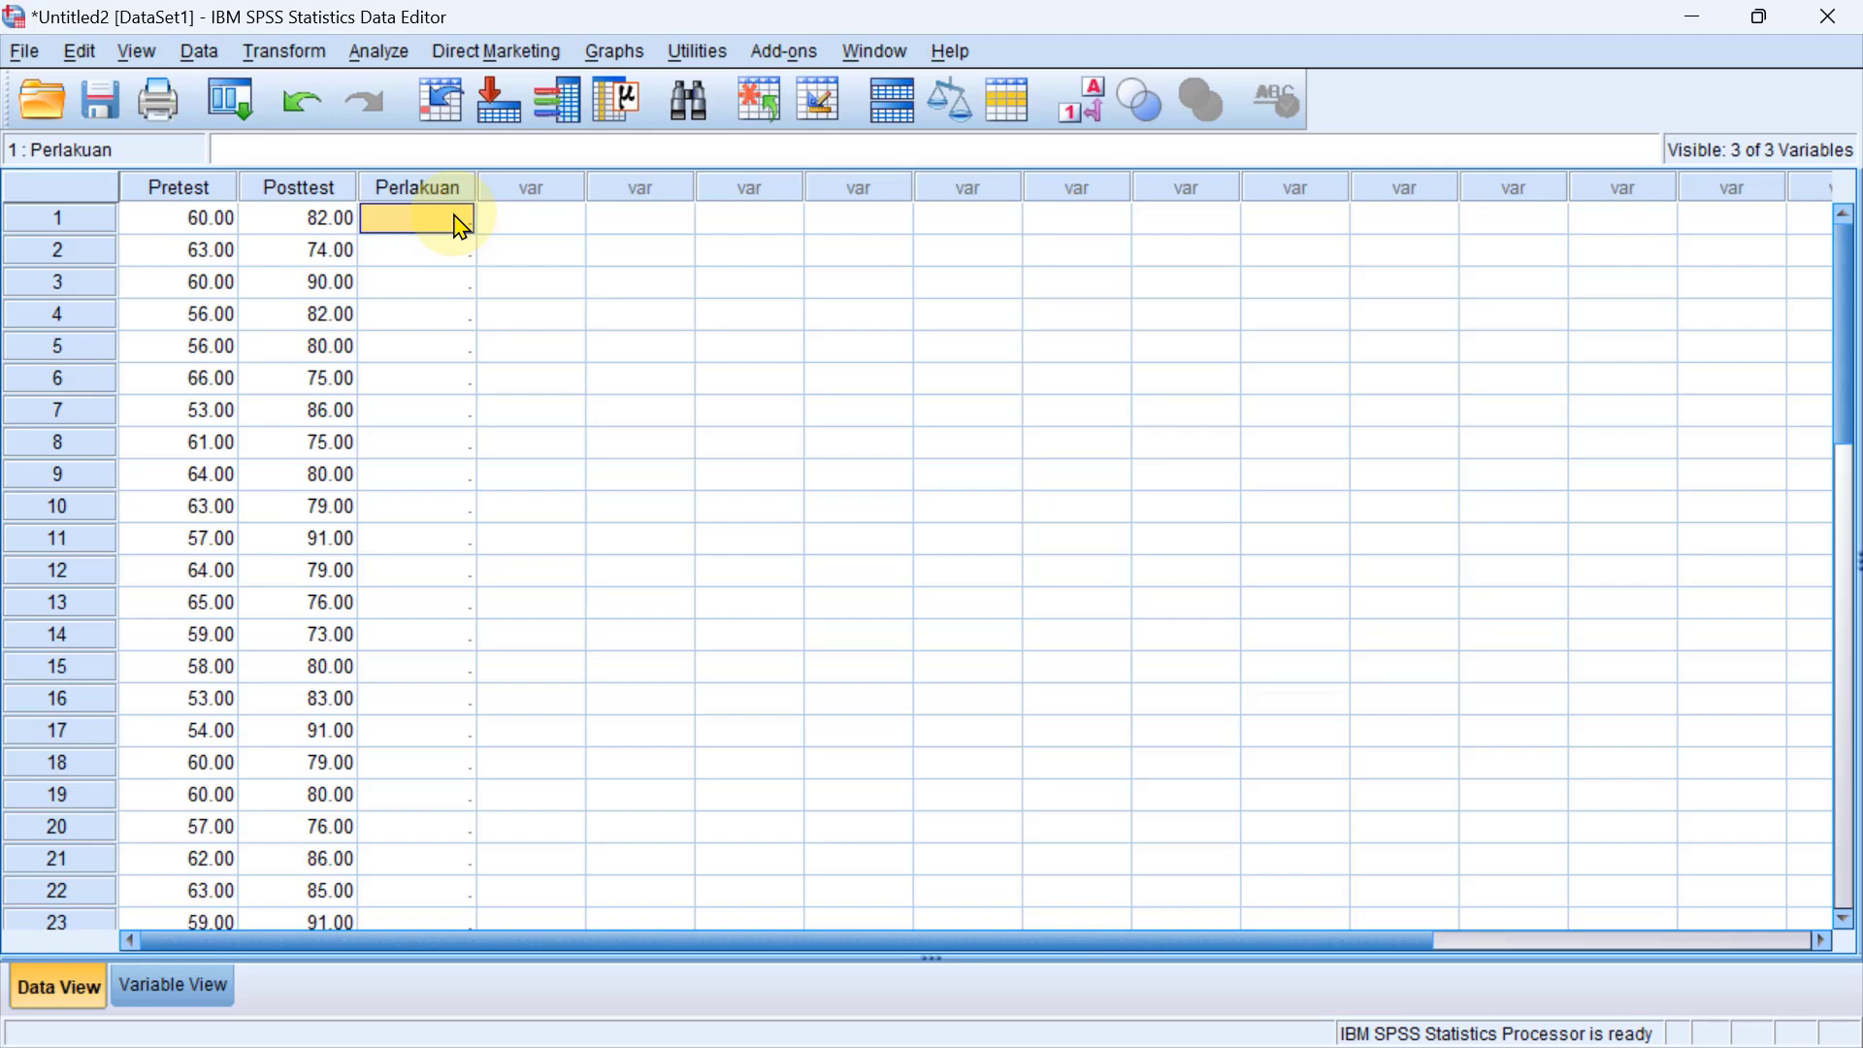
pyautogui.write('1')
pyautogui.press('Return')
pyautogui.click(461, 226)
pyautogui.press('Down')
pyautogui.press('Up')
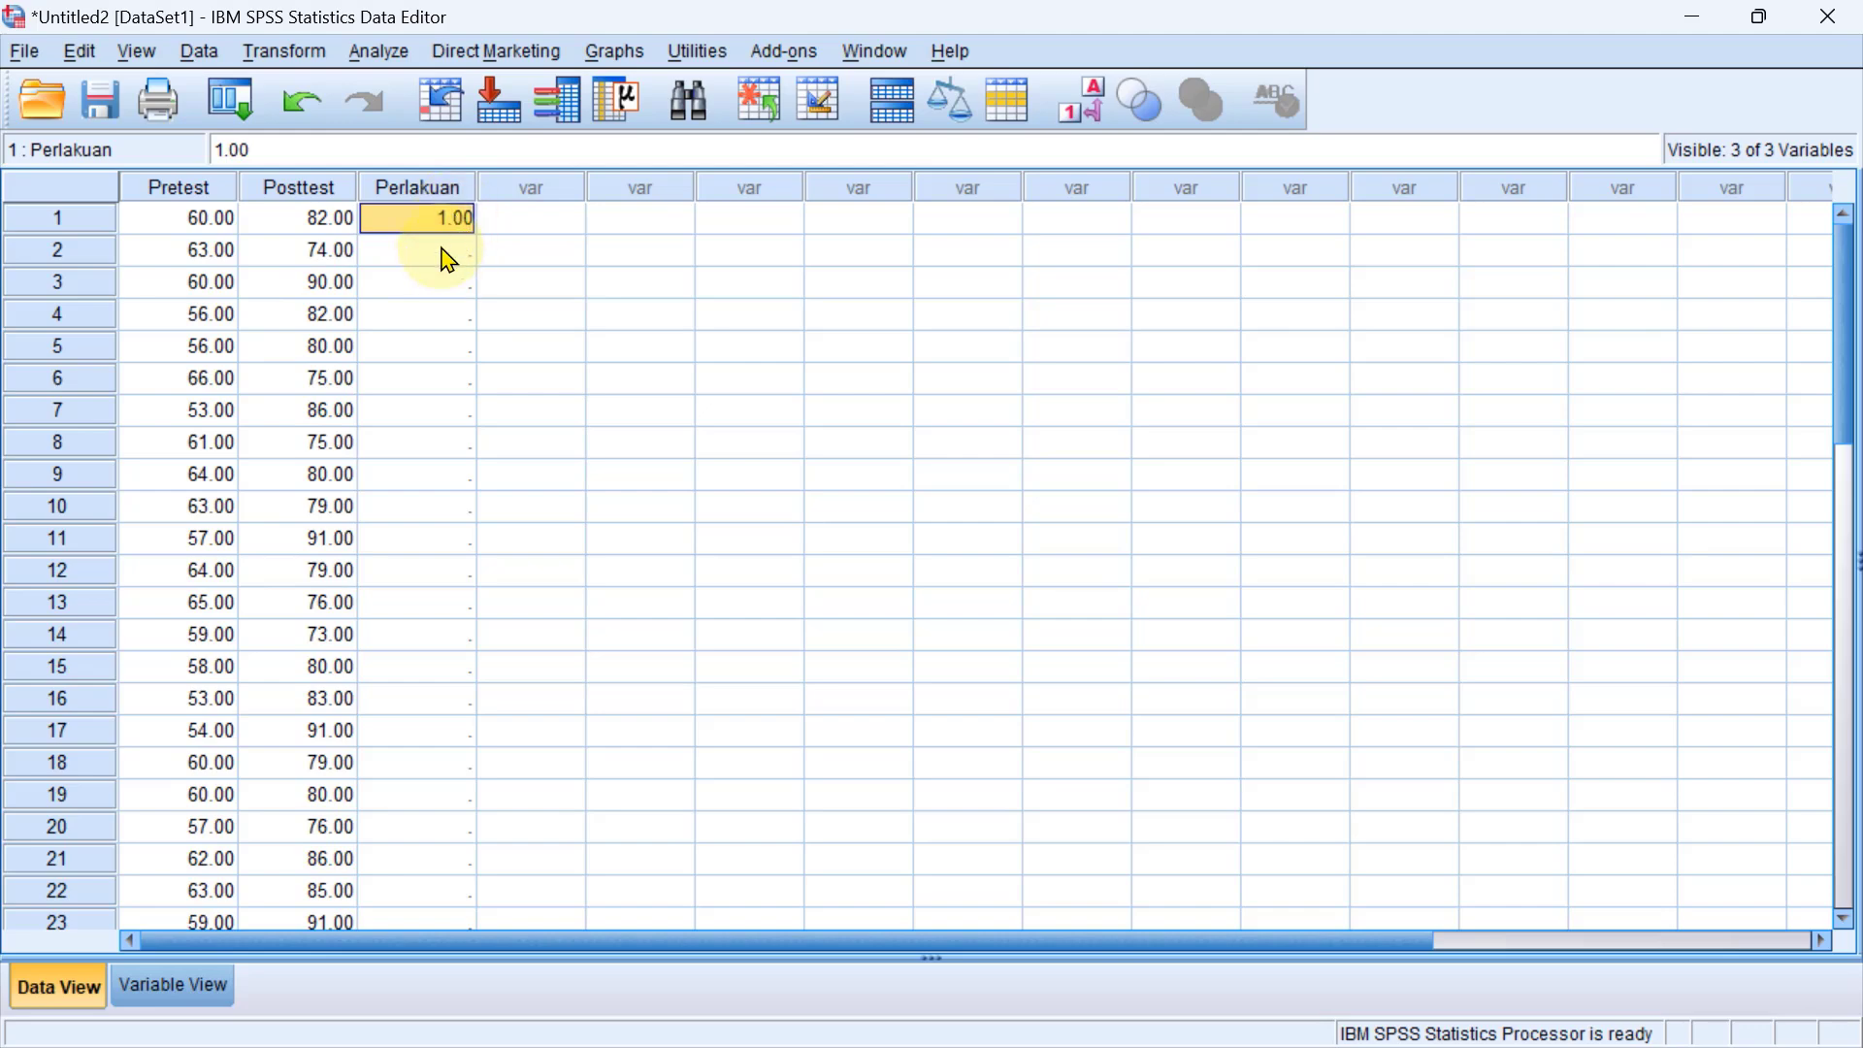
# Fill the Perlakuan cells of cases 2 to 30 with the copied value 1 and check the filled rows.
pyautogui.click(444, 255)
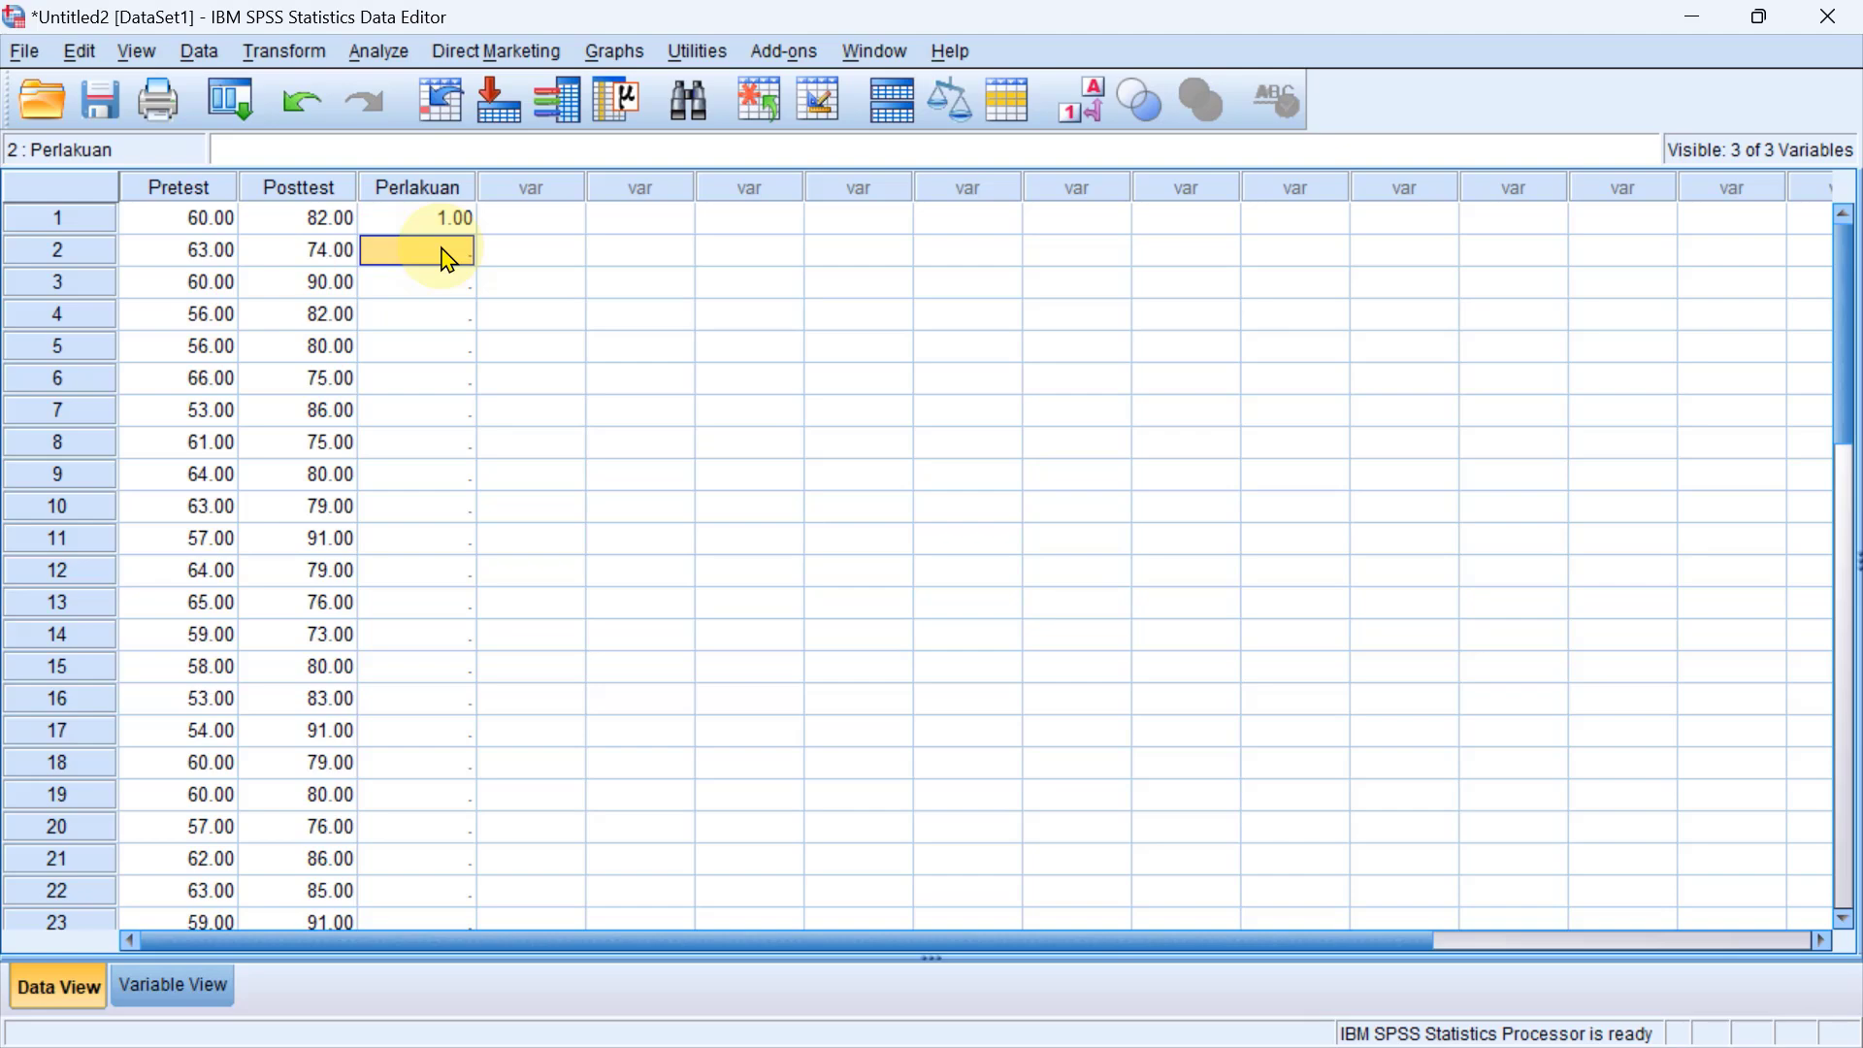
pyautogui.hotkey('ctrl', 'shift', 'Down')
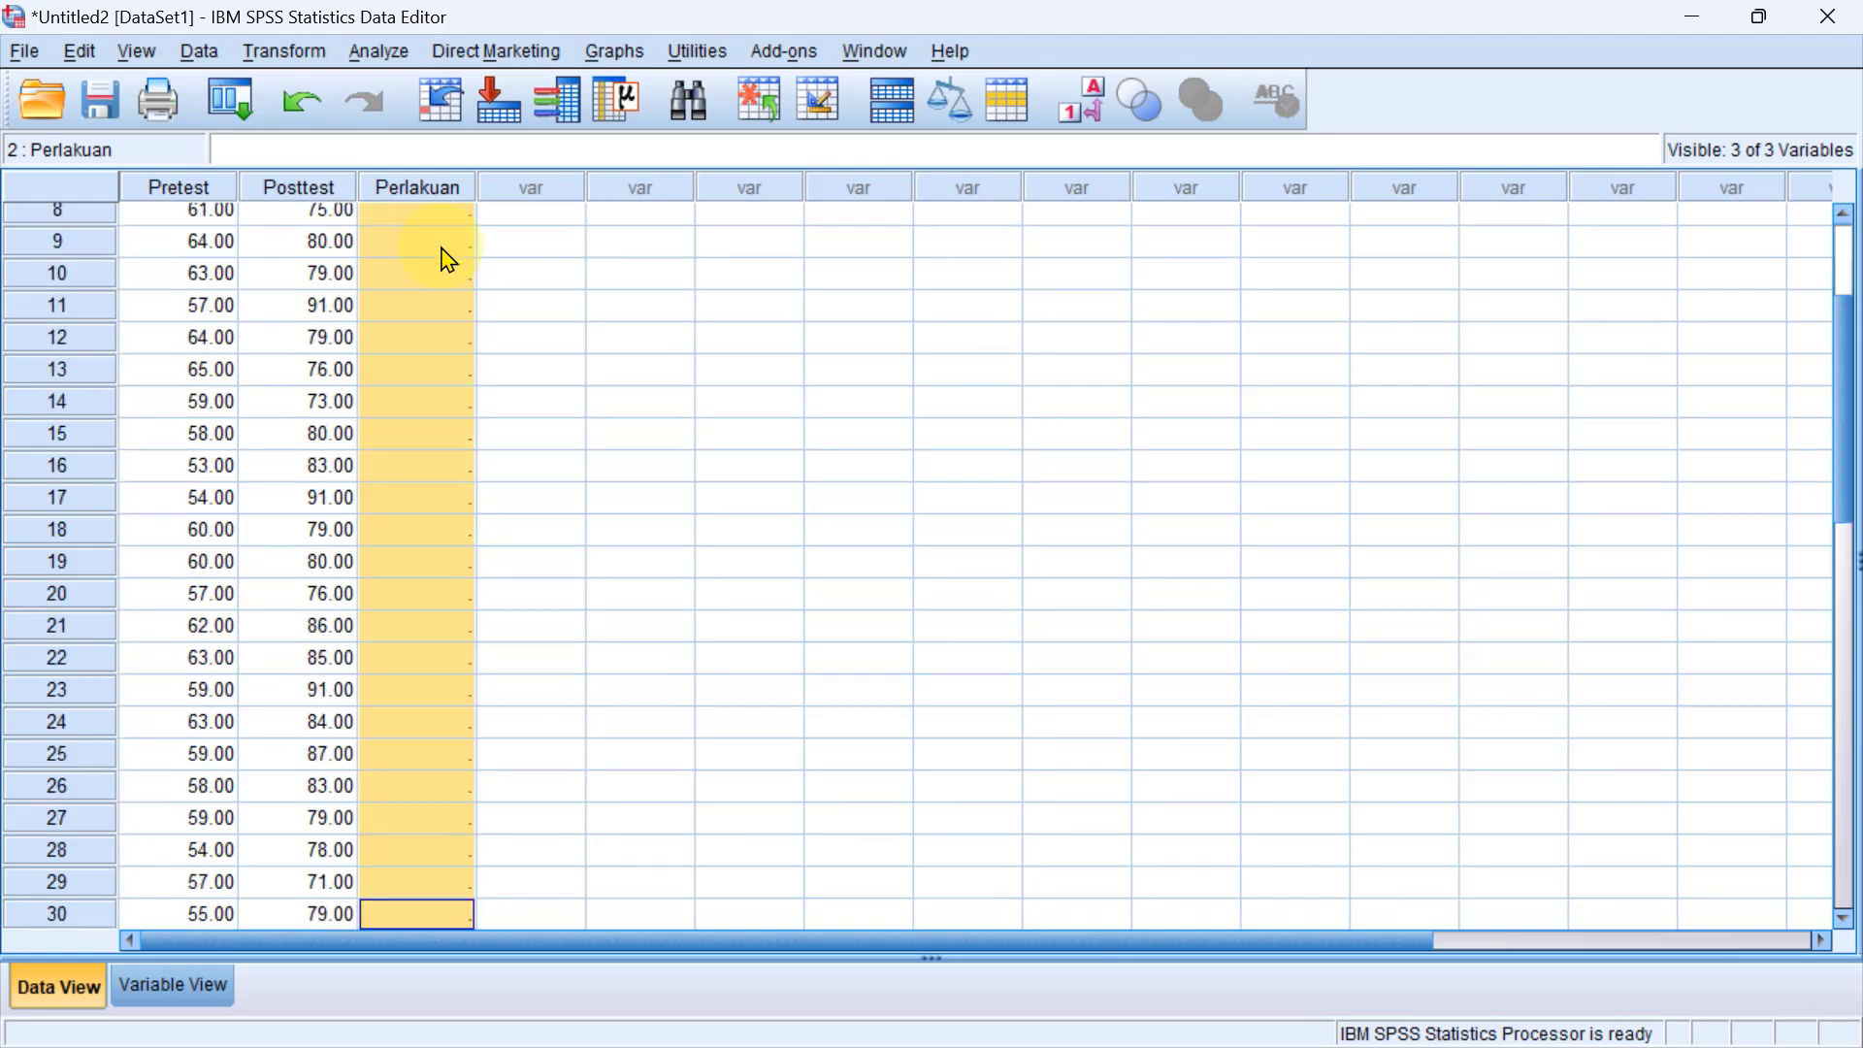
pyautogui.scroll(-4, 488, 420)
pyautogui.scroll(7, 488, 420)
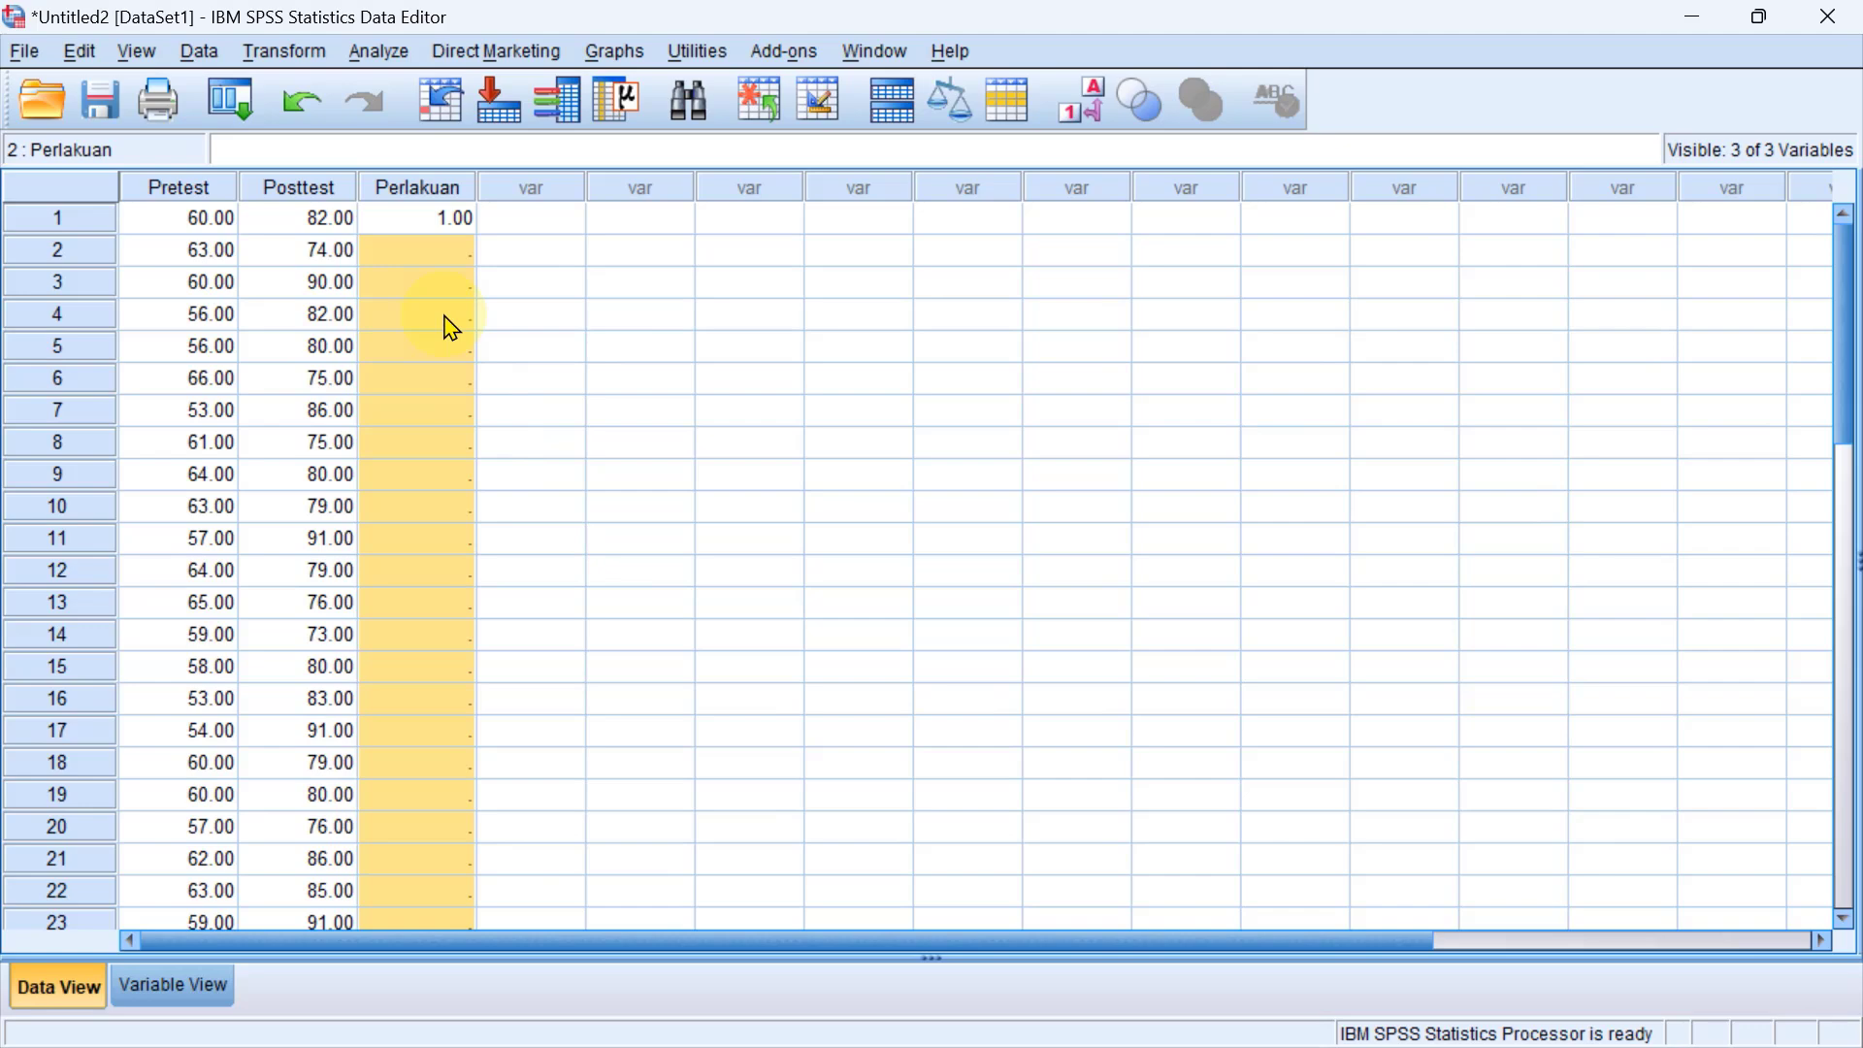
pyautogui.hotkey('ctrl', 'v')
pyautogui.scroll(-4, 451, 328)
pyautogui.scroll(-2, 451, 328)
pyautogui.scroll(6, 451, 366)
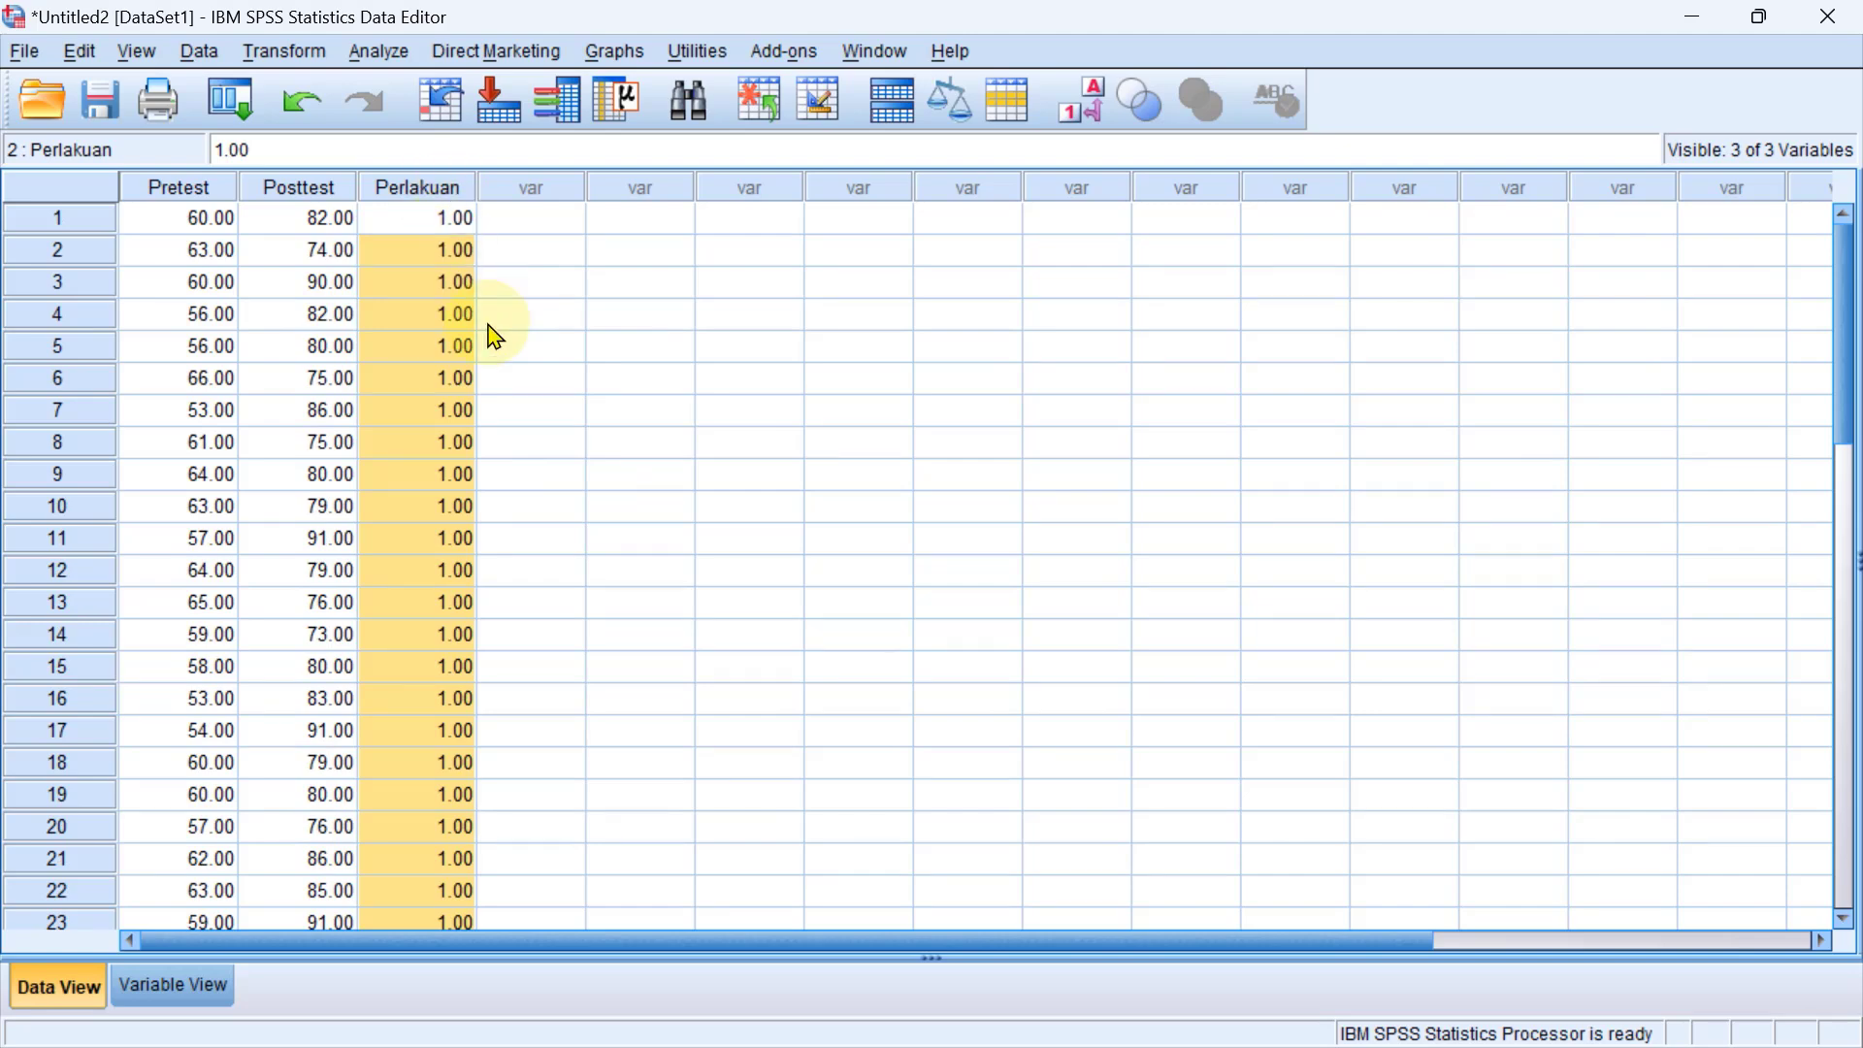
pyautogui.scroll(-6, 327, 333)
pyautogui.scroll(6, 339, 482)
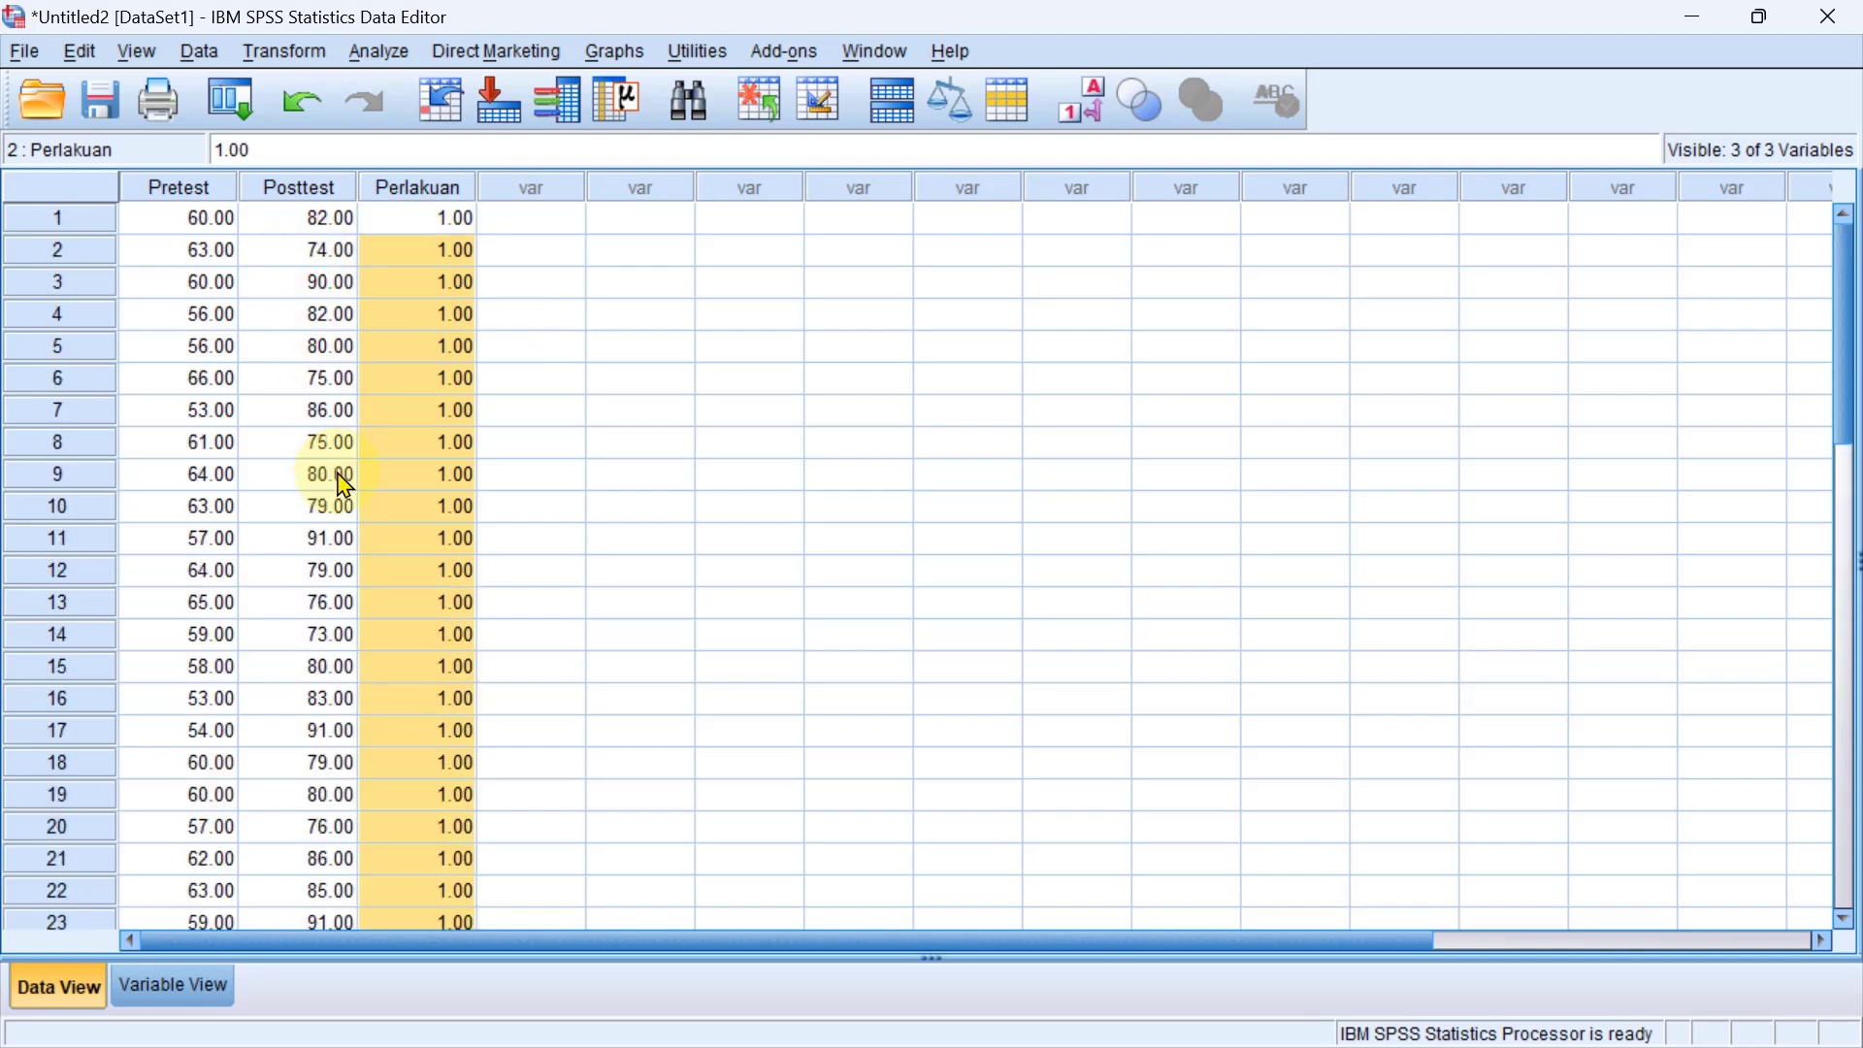
# Switch to the Excel workbook and copy the Pretest and Posttest scores of the Pemb. Tradisional group from C3:D32.
pyautogui.hotkey('alt', 'Tab')
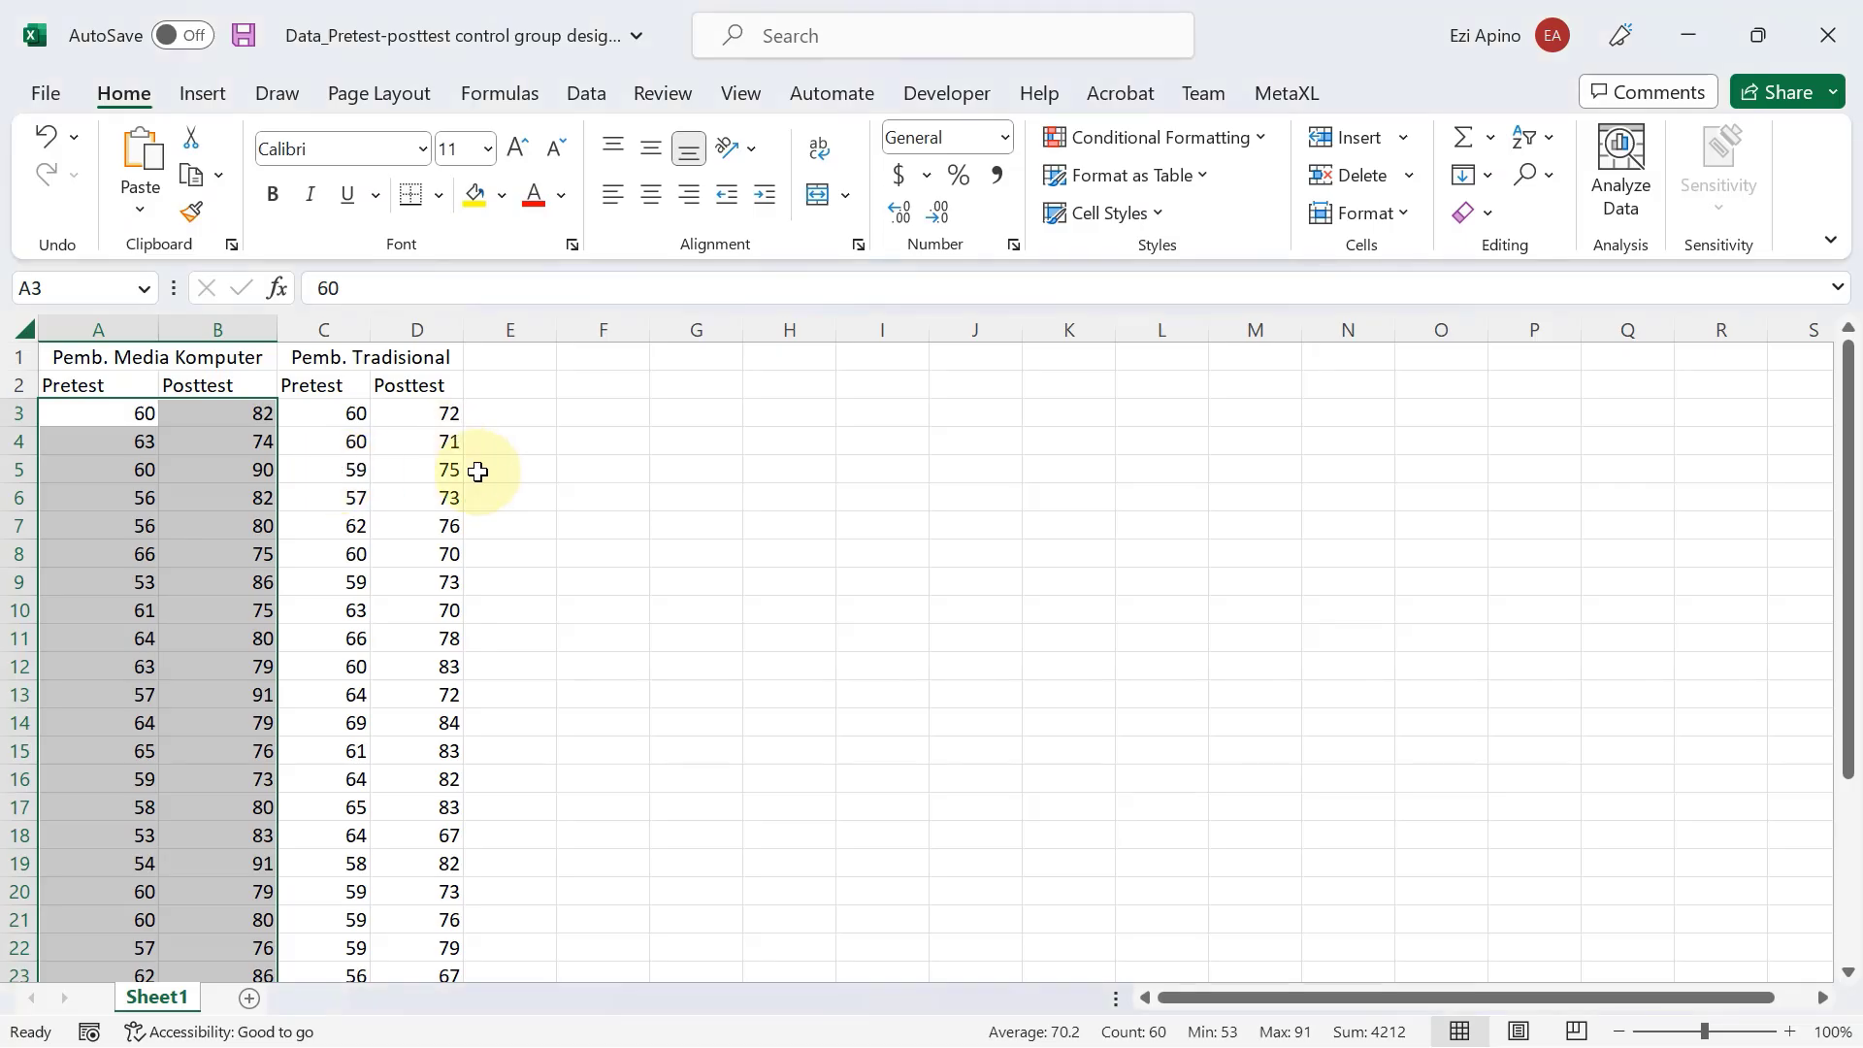
pyautogui.click(349, 417)
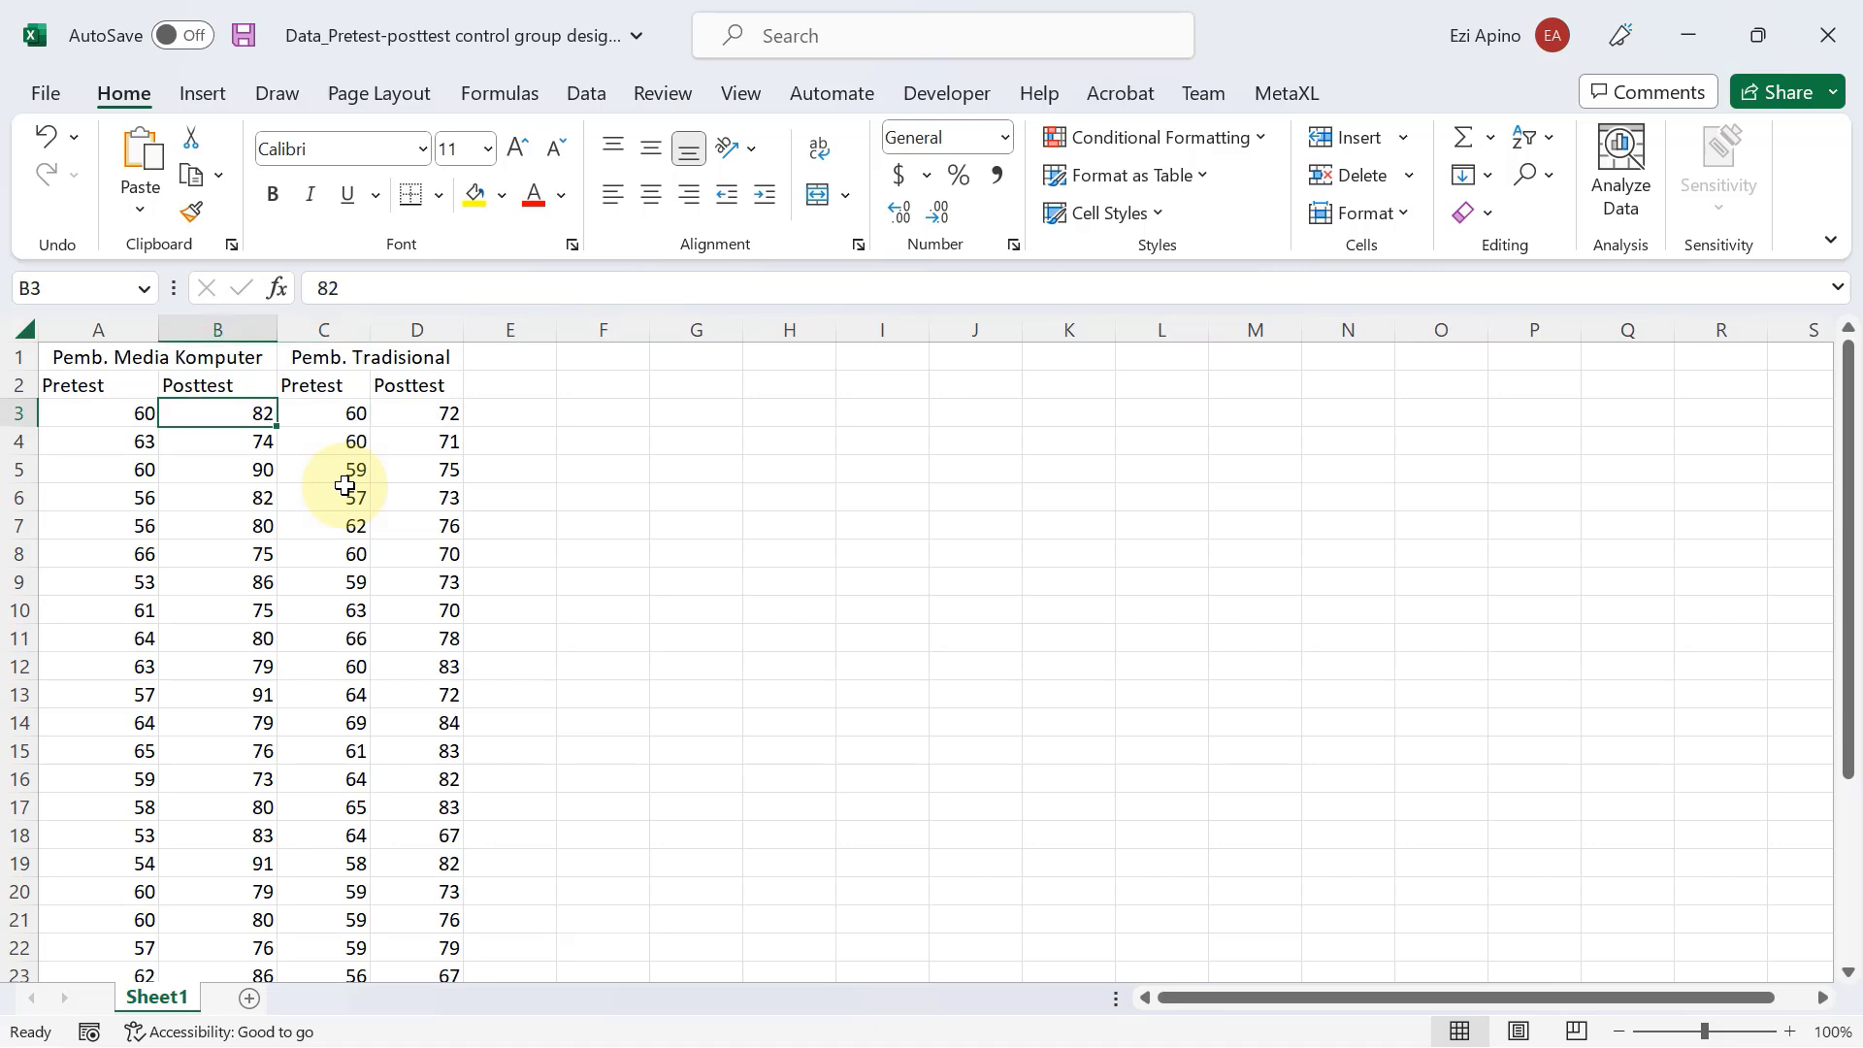
pyautogui.hotkey('shift', 'Right')
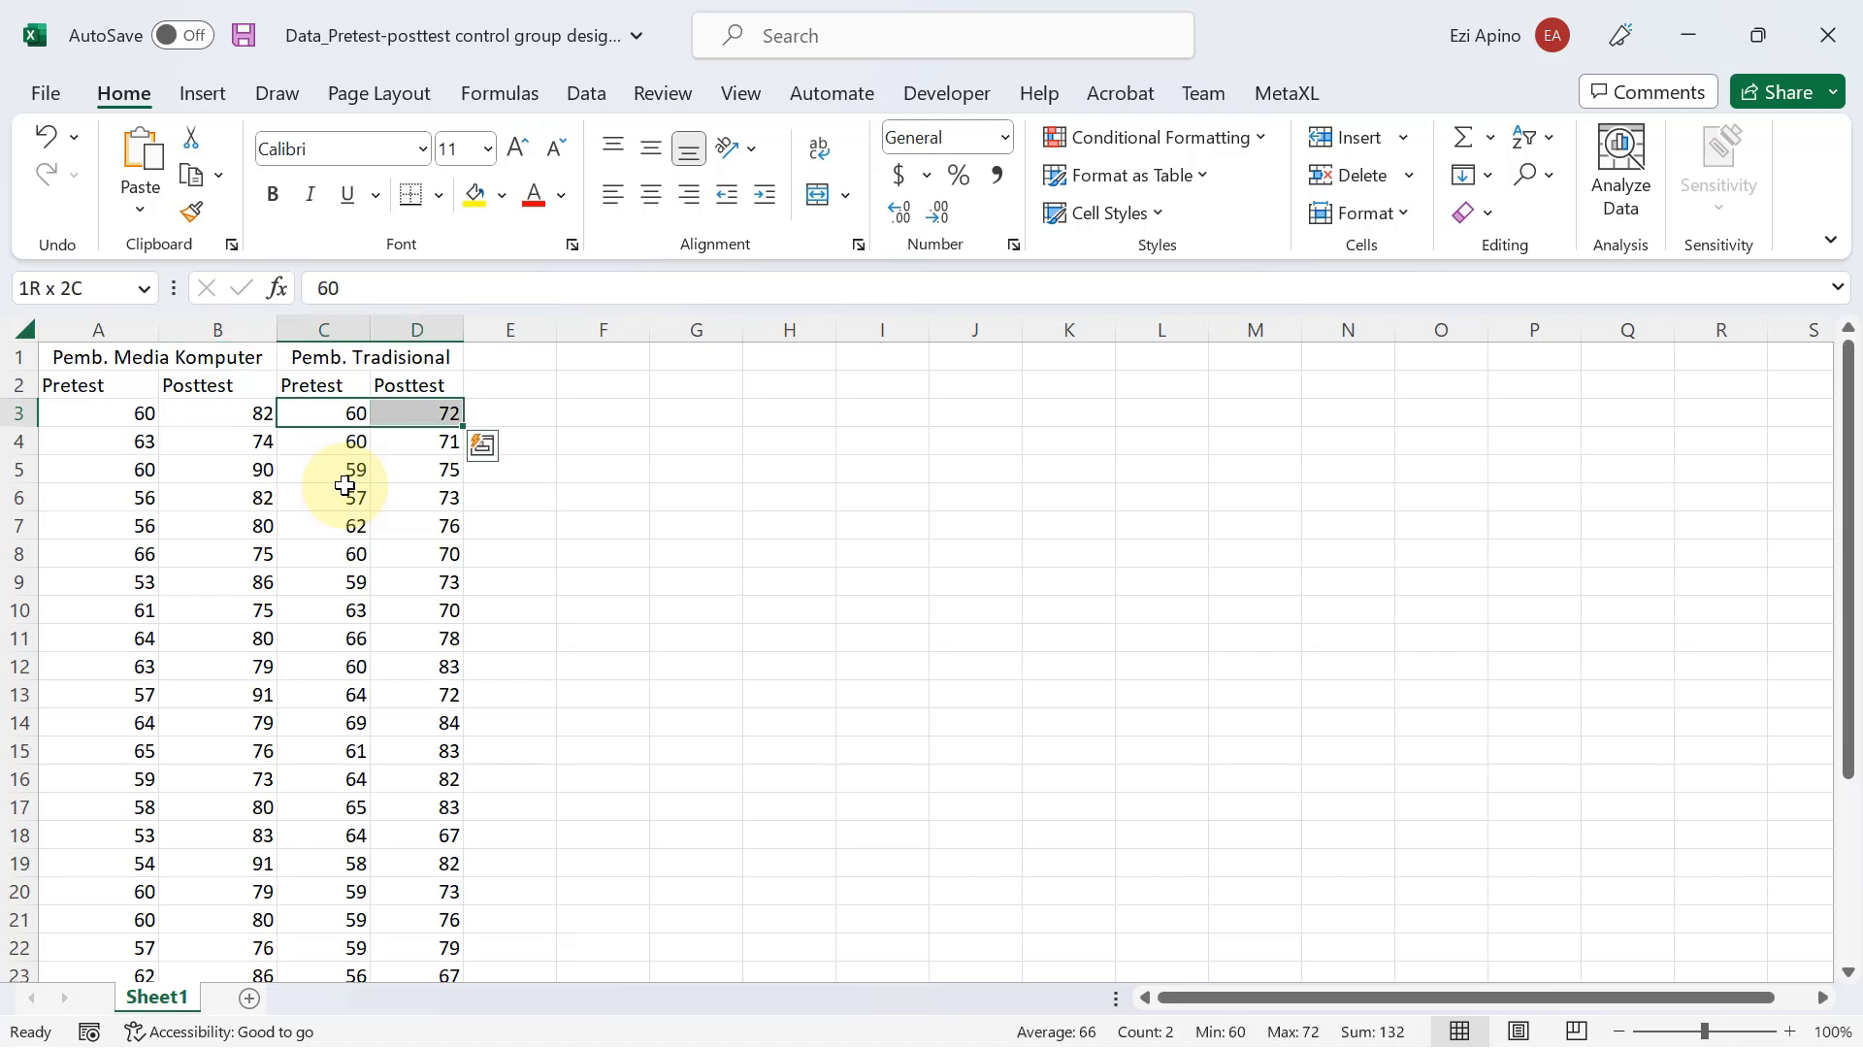
pyautogui.hotkey('ctrl', 'shift', 'Down')
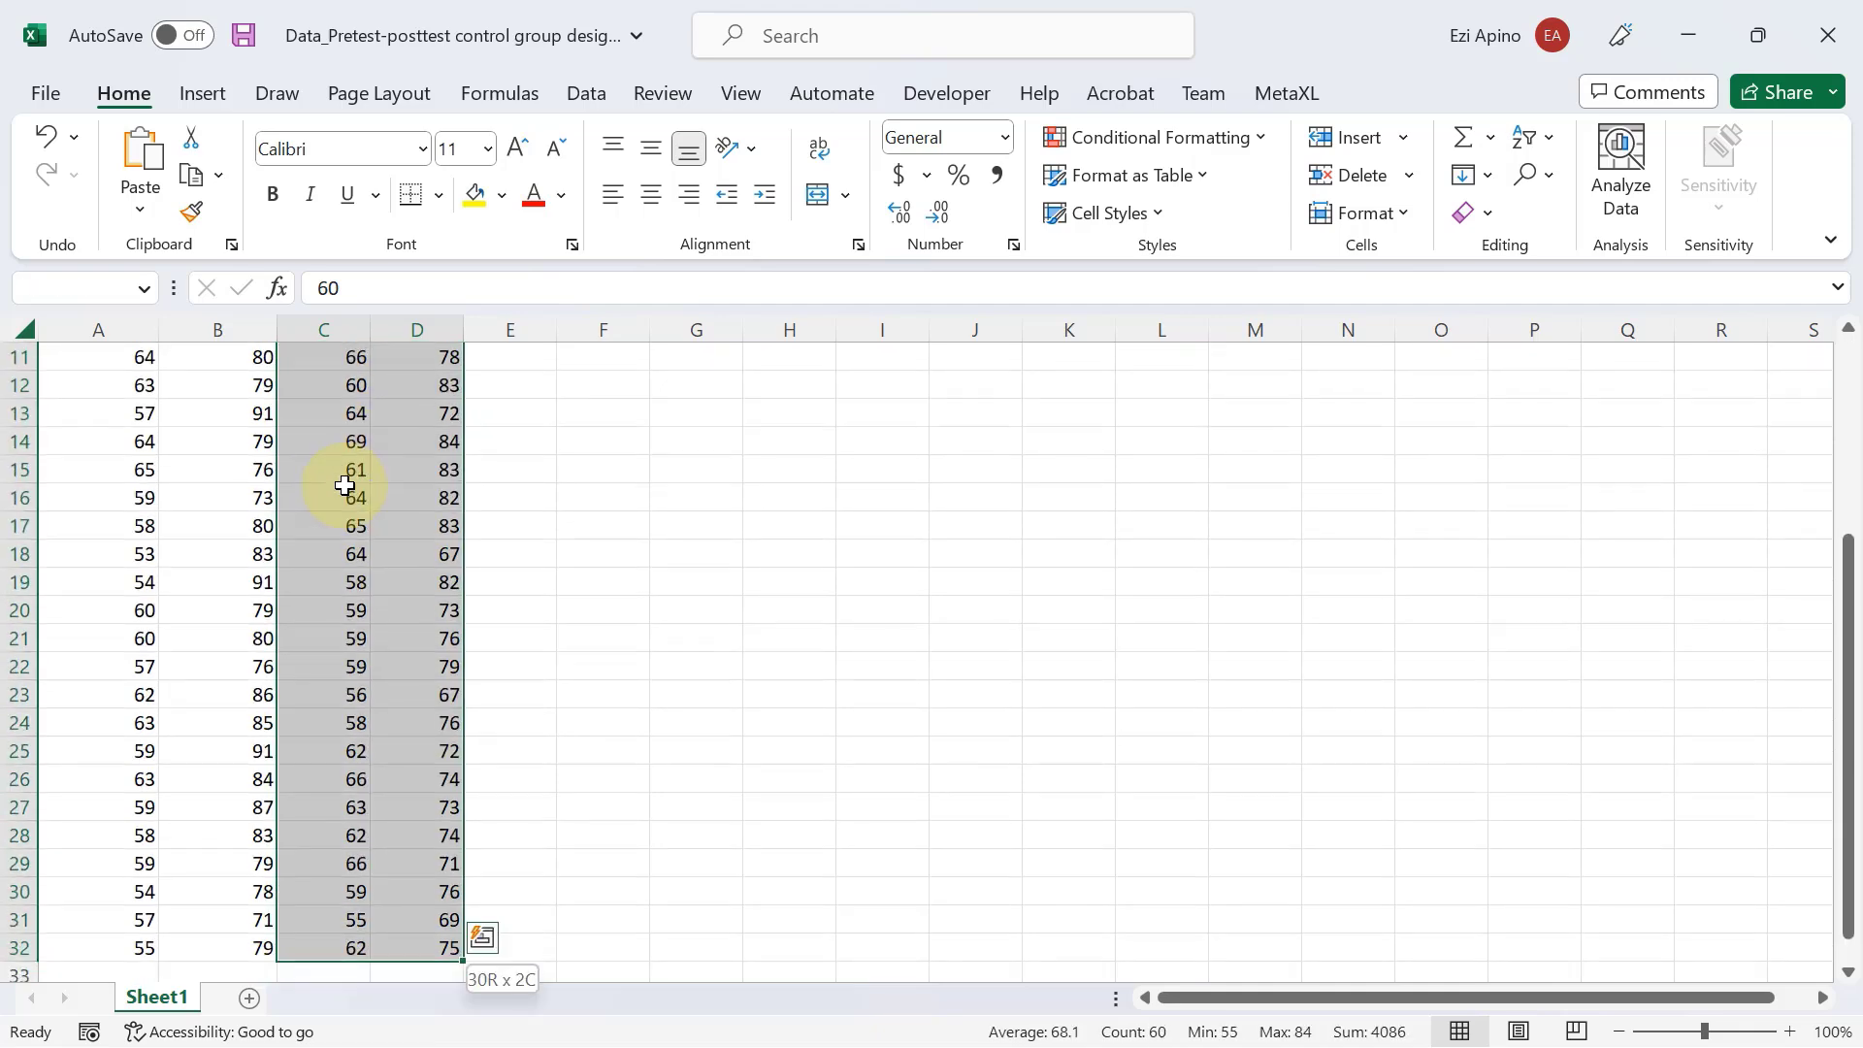
pyautogui.scroll(4, 345, 485)
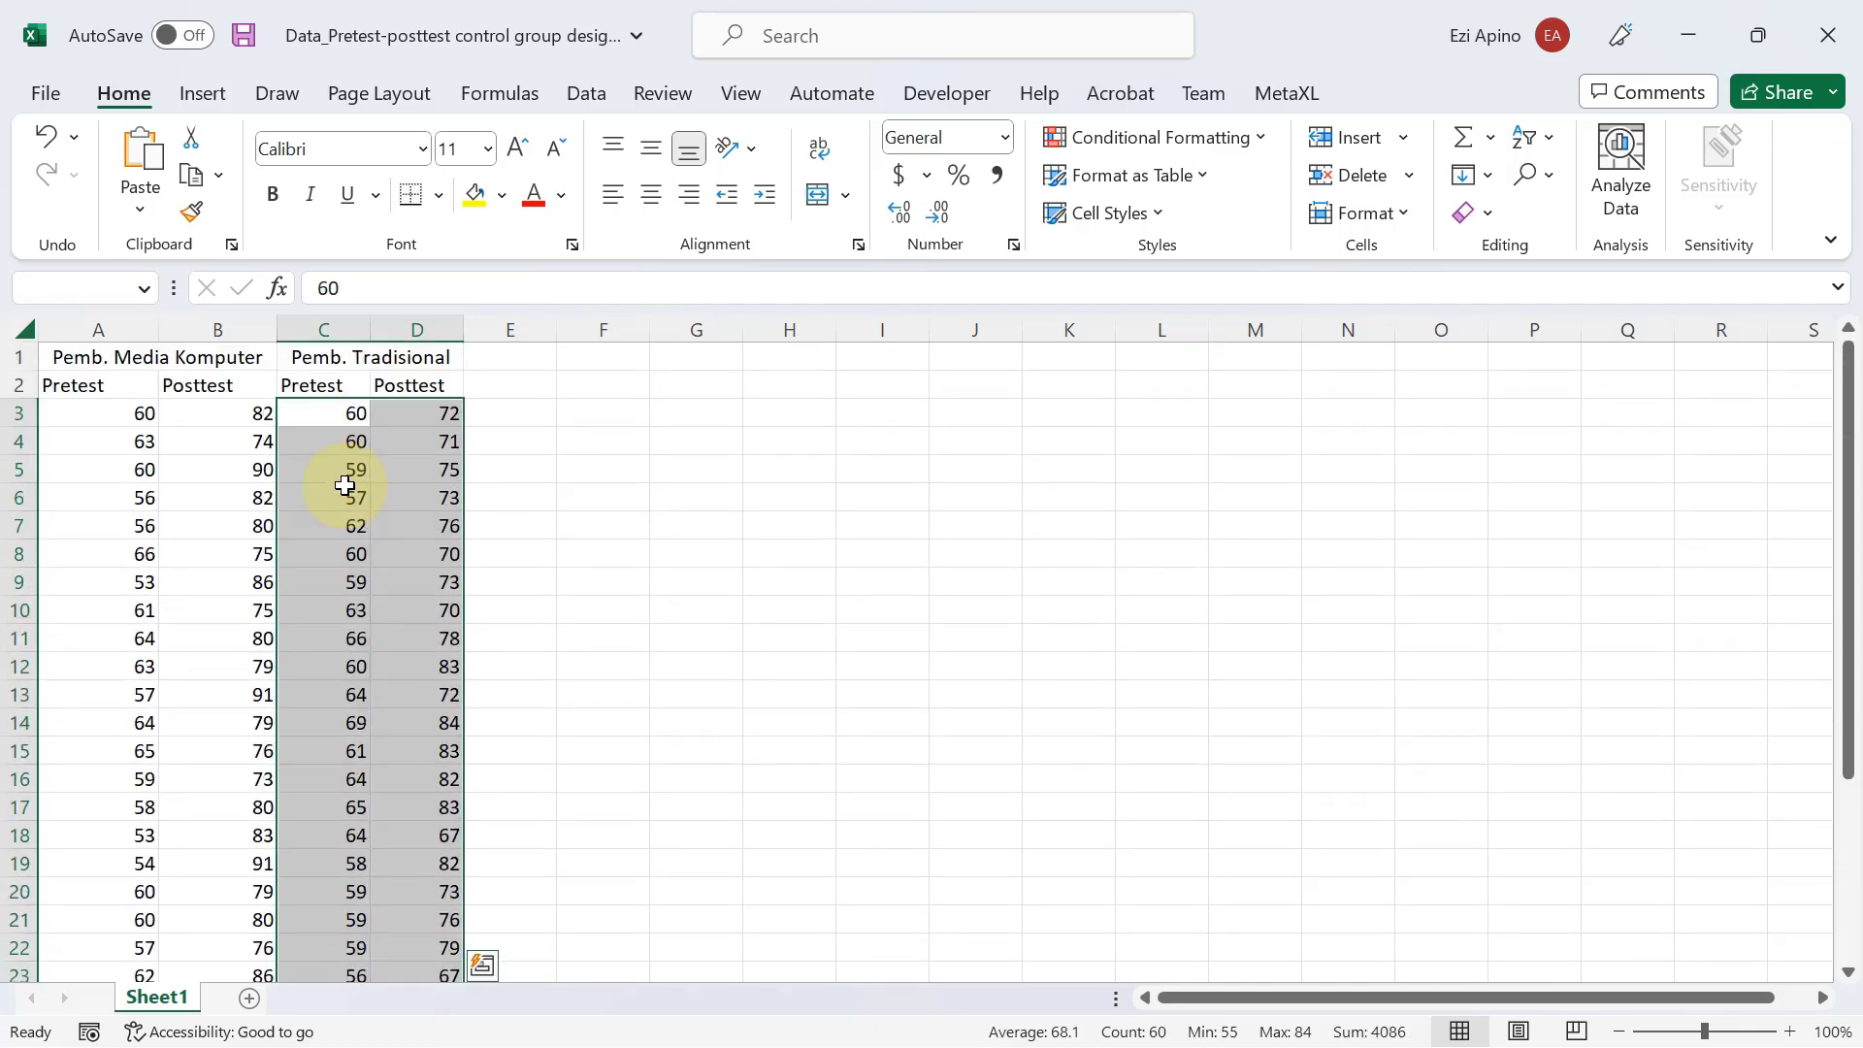
pyautogui.scroll(-6, 346, 485)
pyautogui.scroll(2, 346, 485)
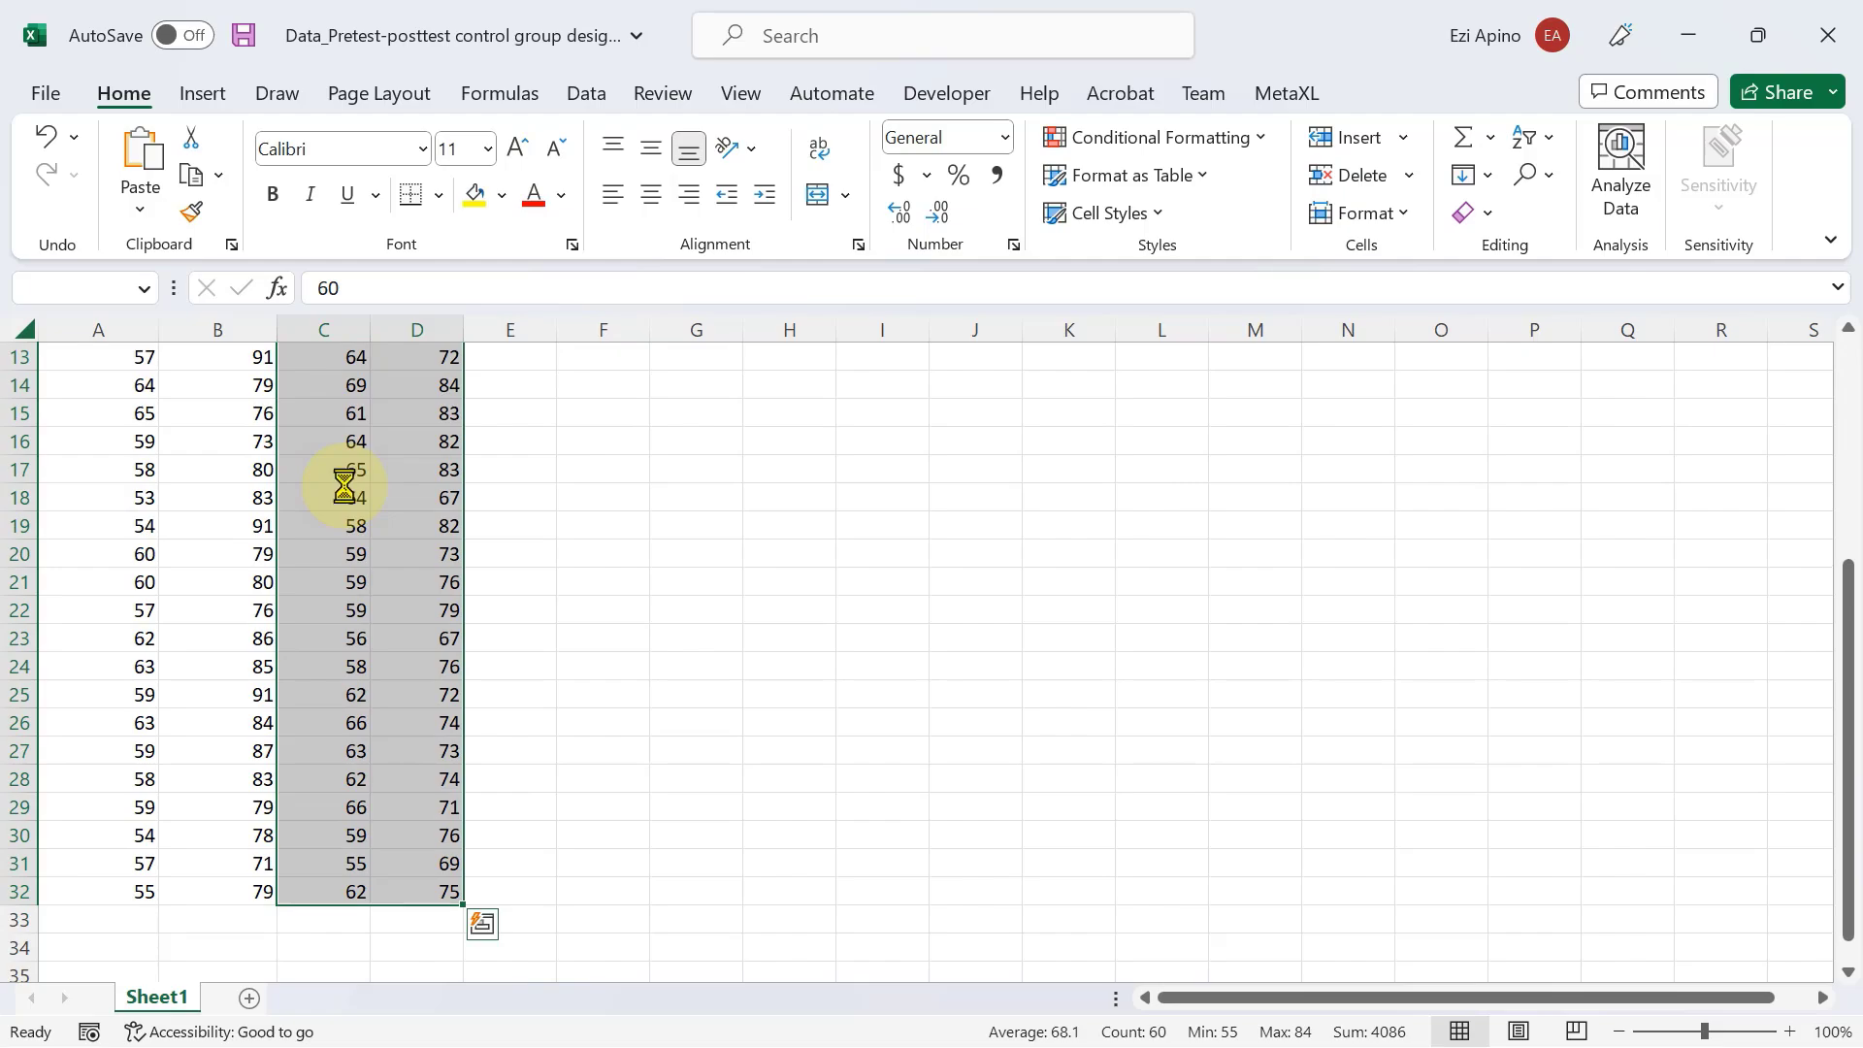
pyautogui.hotkey('ctrl', 'c')
# Switch back to the SPSS dataset and paste the copied scores from the Pretest cell of case 31 onward.
pyautogui.hotkey('alt', 'Tab')
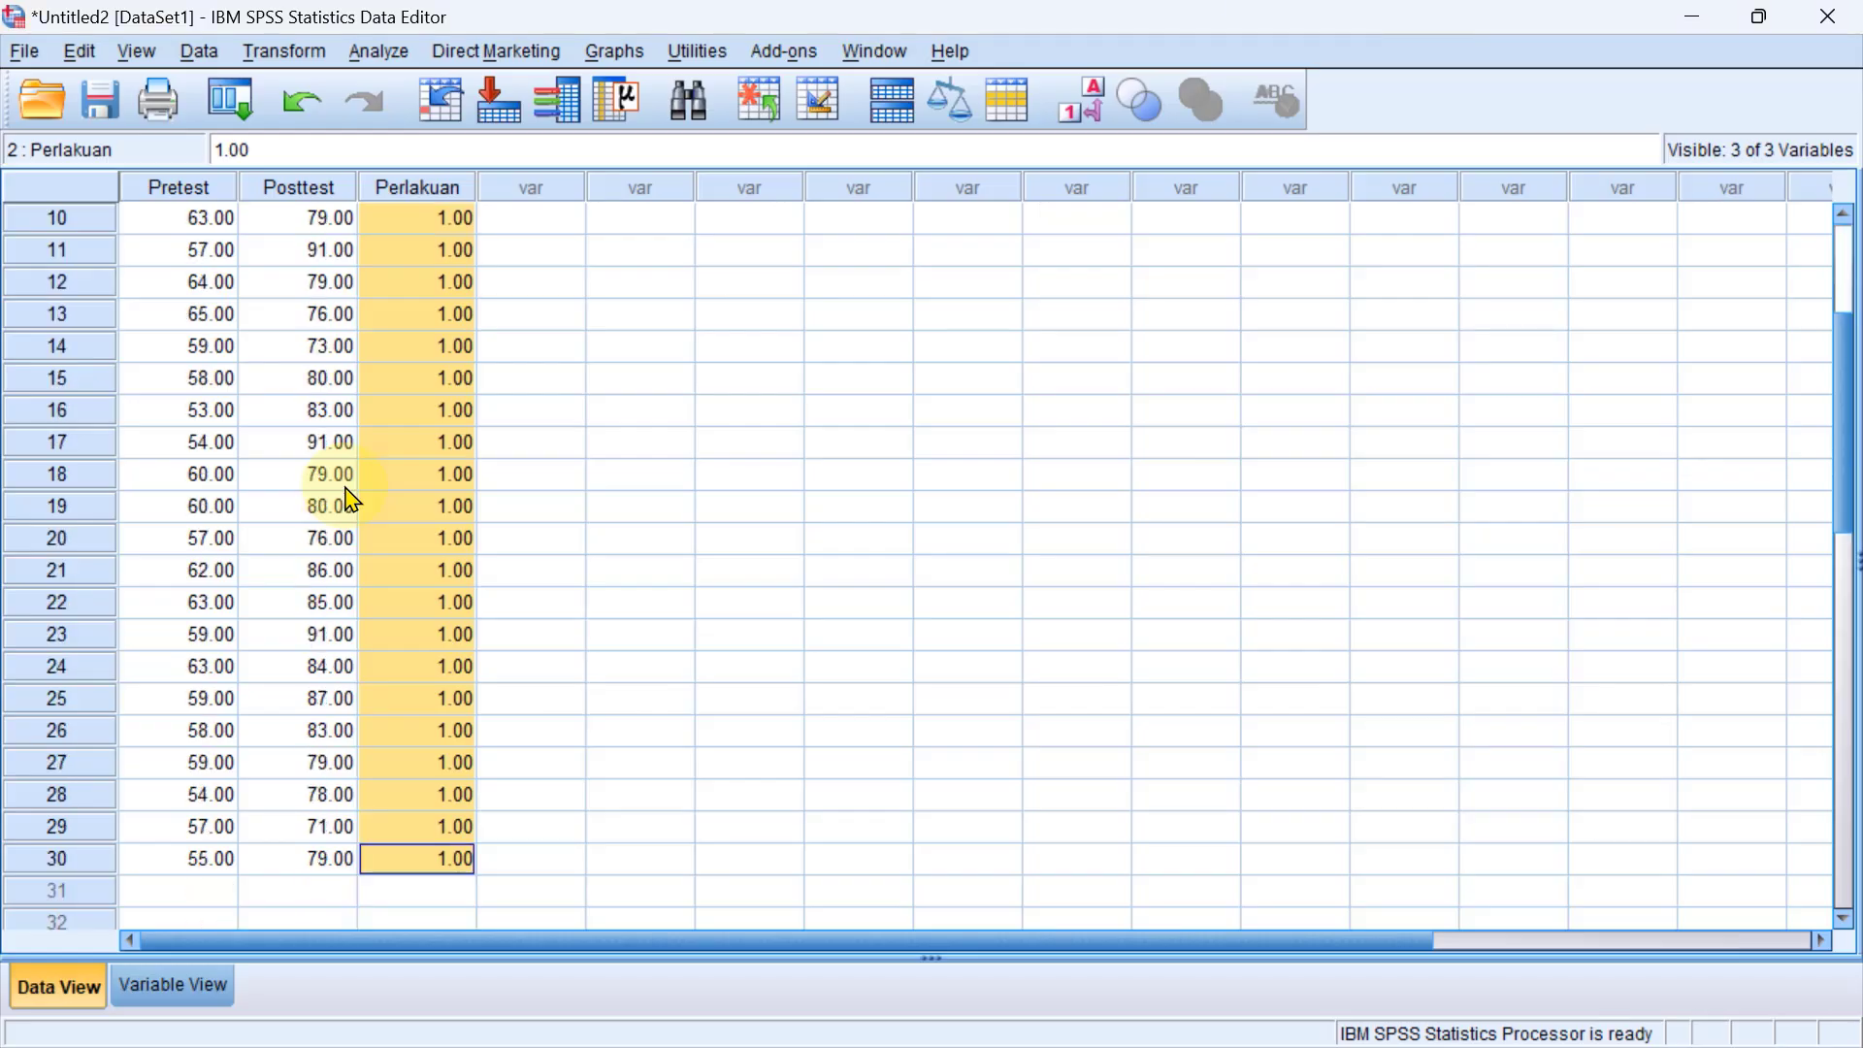
pyautogui.scroll(-3, 351, 500)
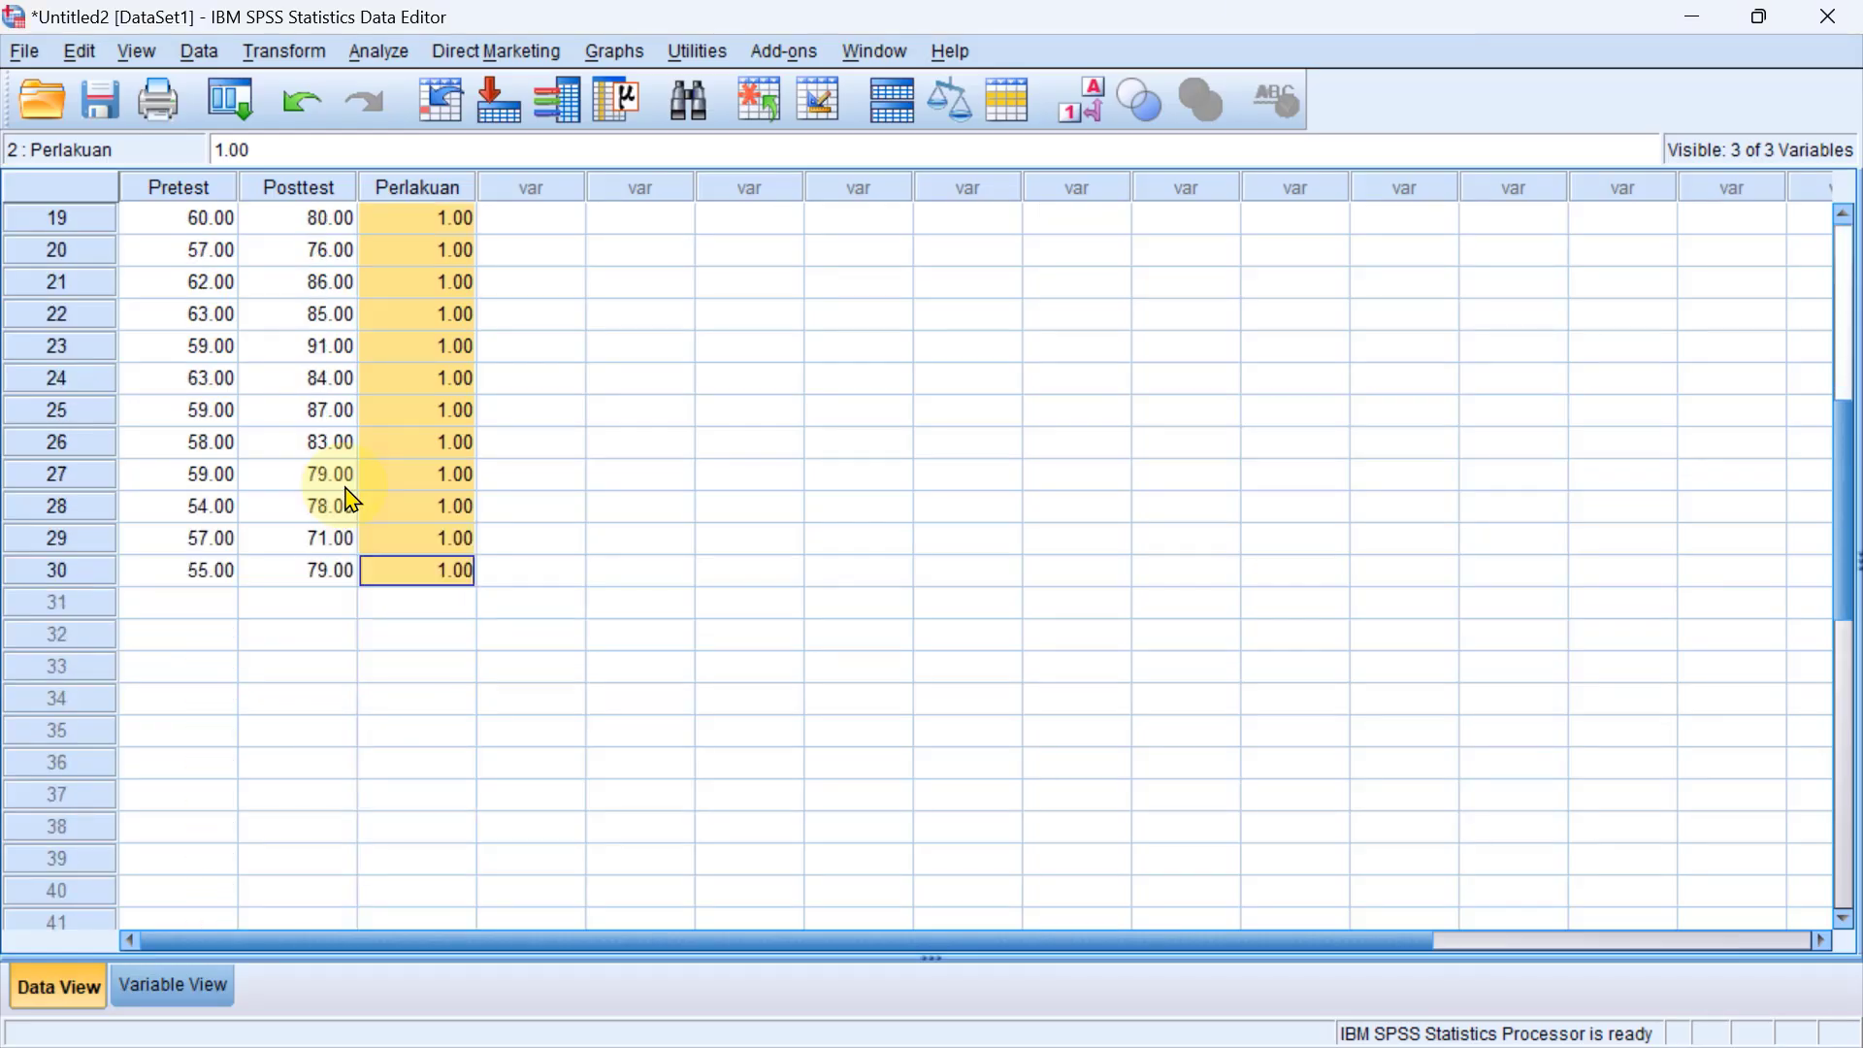
pyautogui.scroll(6, 480, 504)
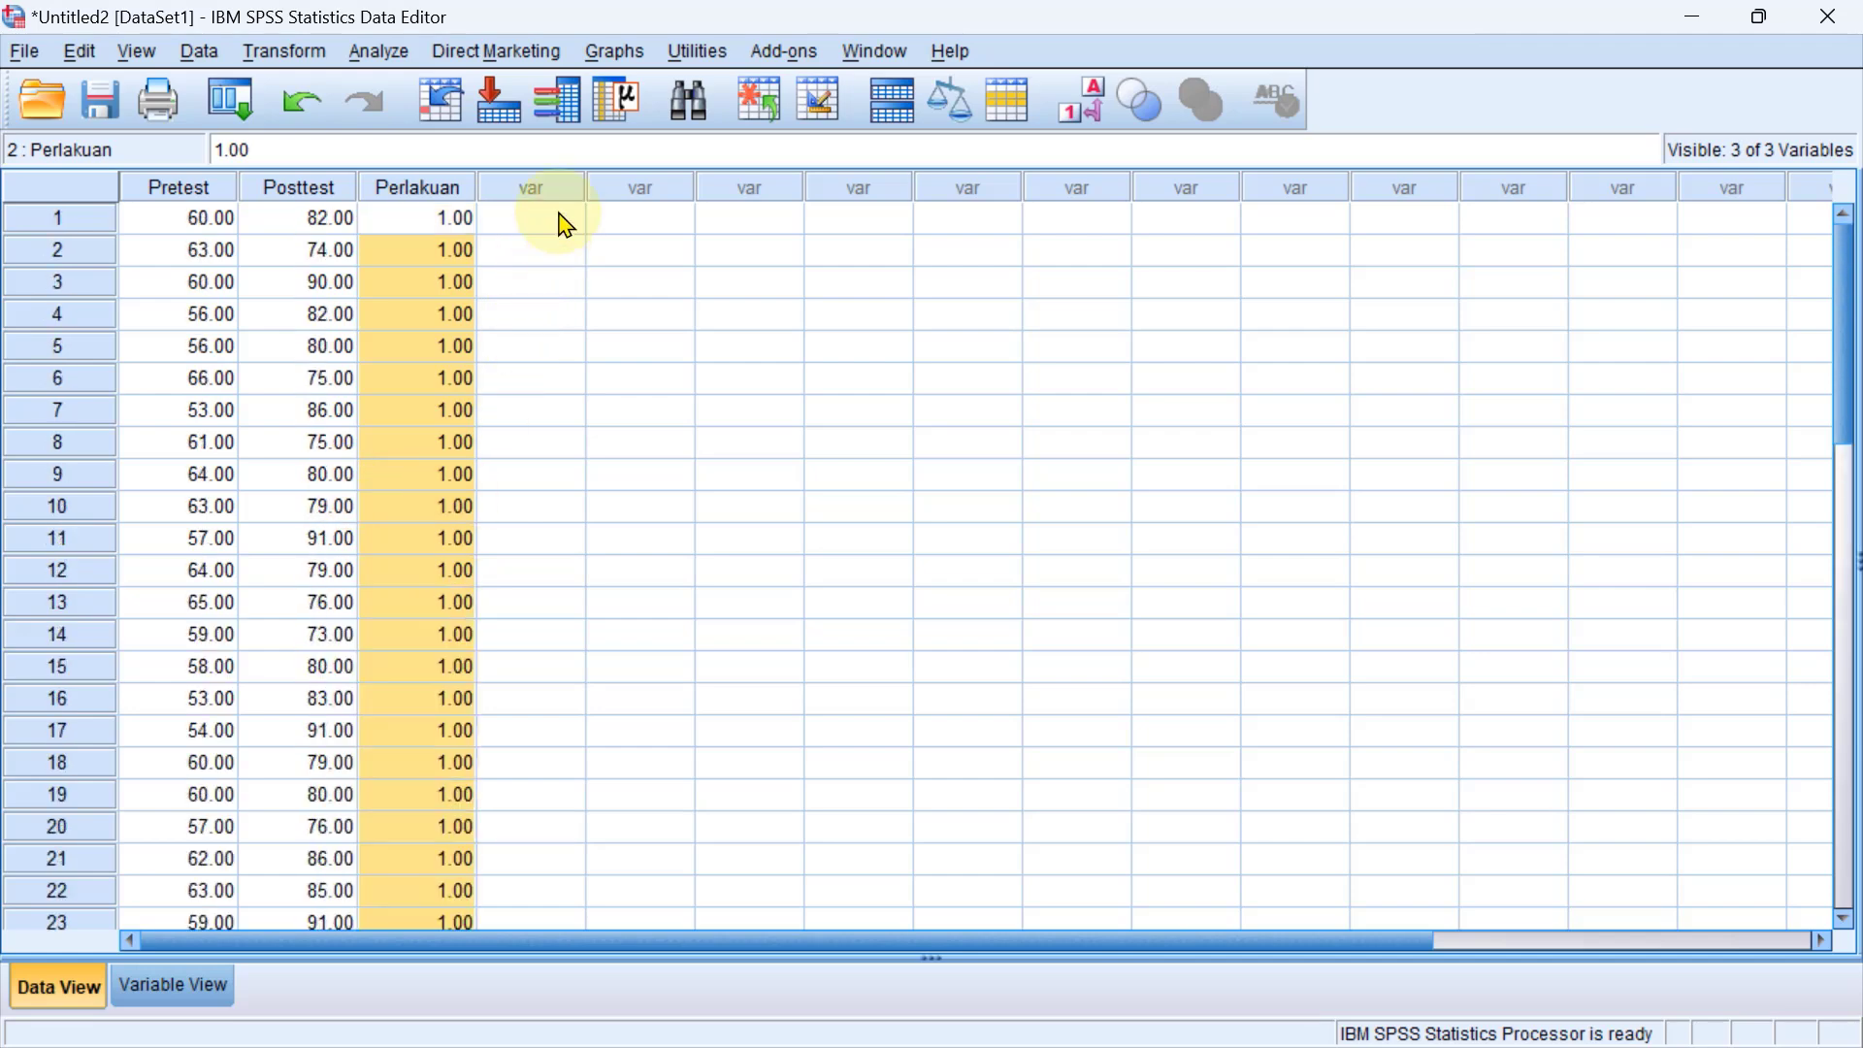
pyautogui.scroll(-6, 582, 561)
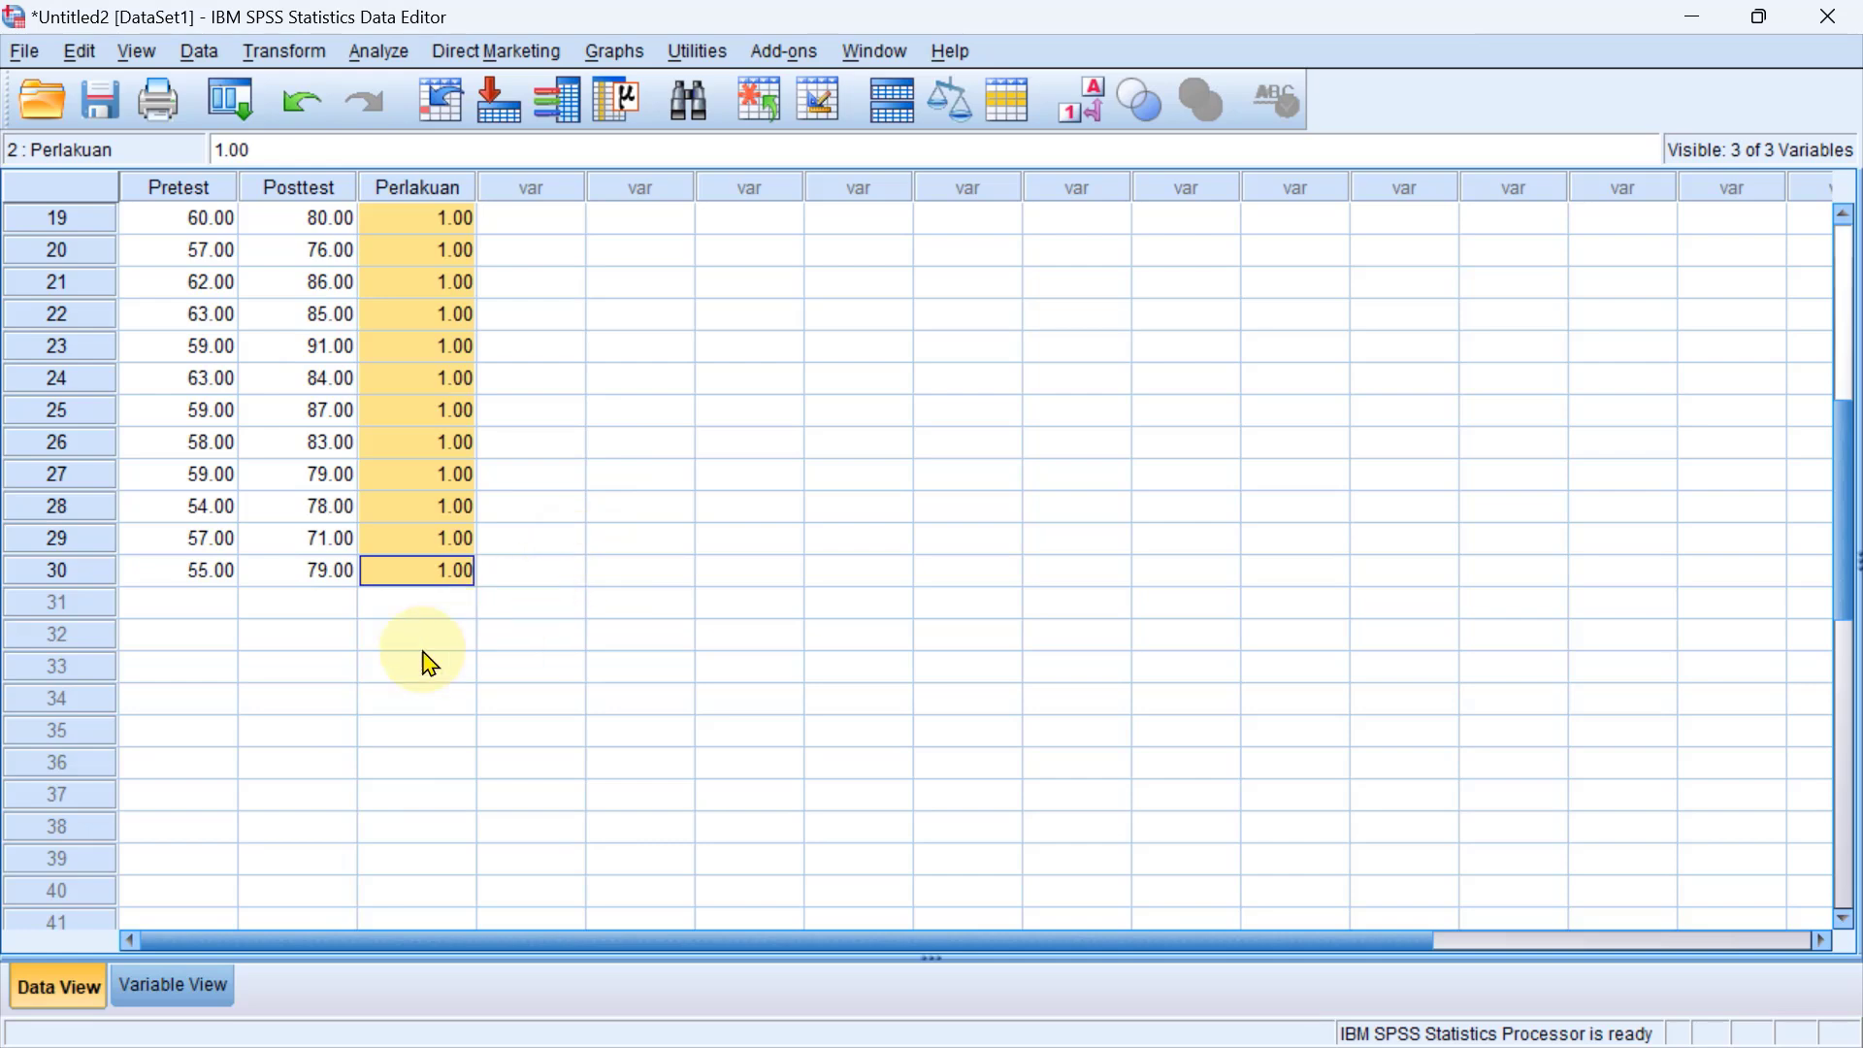
pyautogui.click(170, 605)
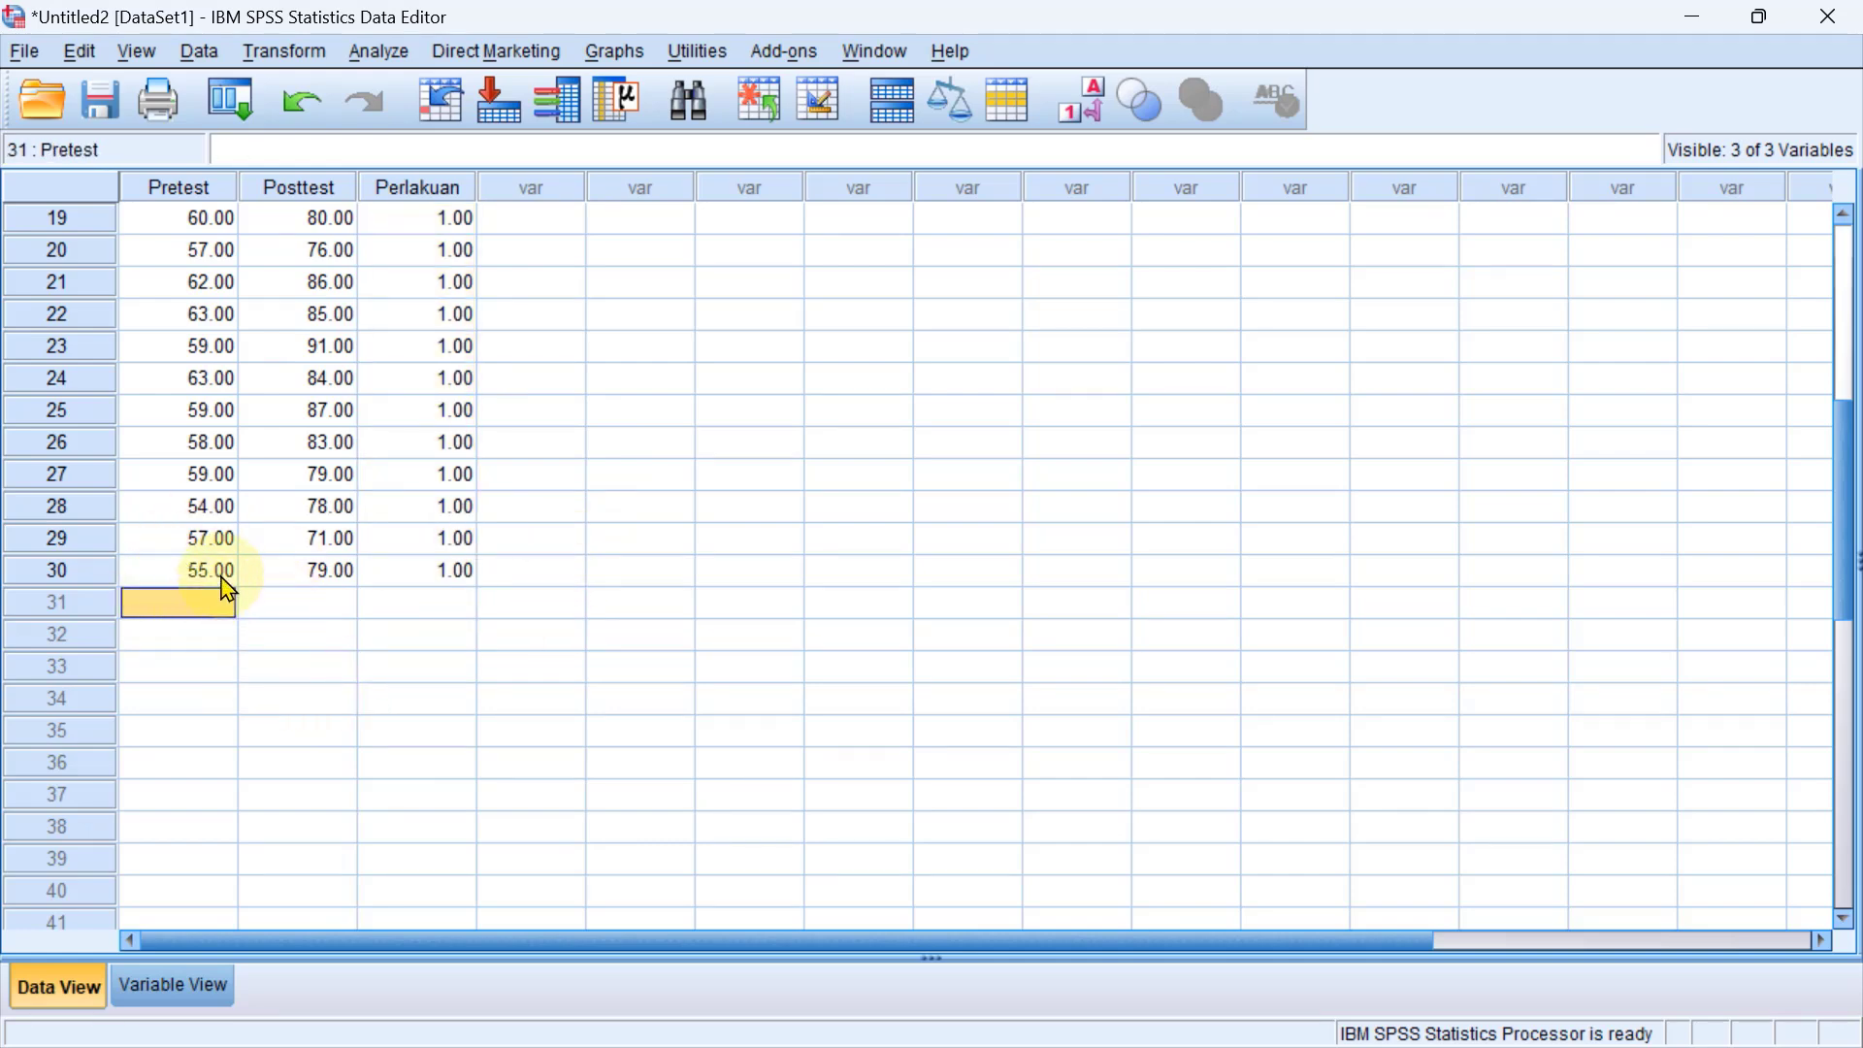
pyautogui.click(194, 645)
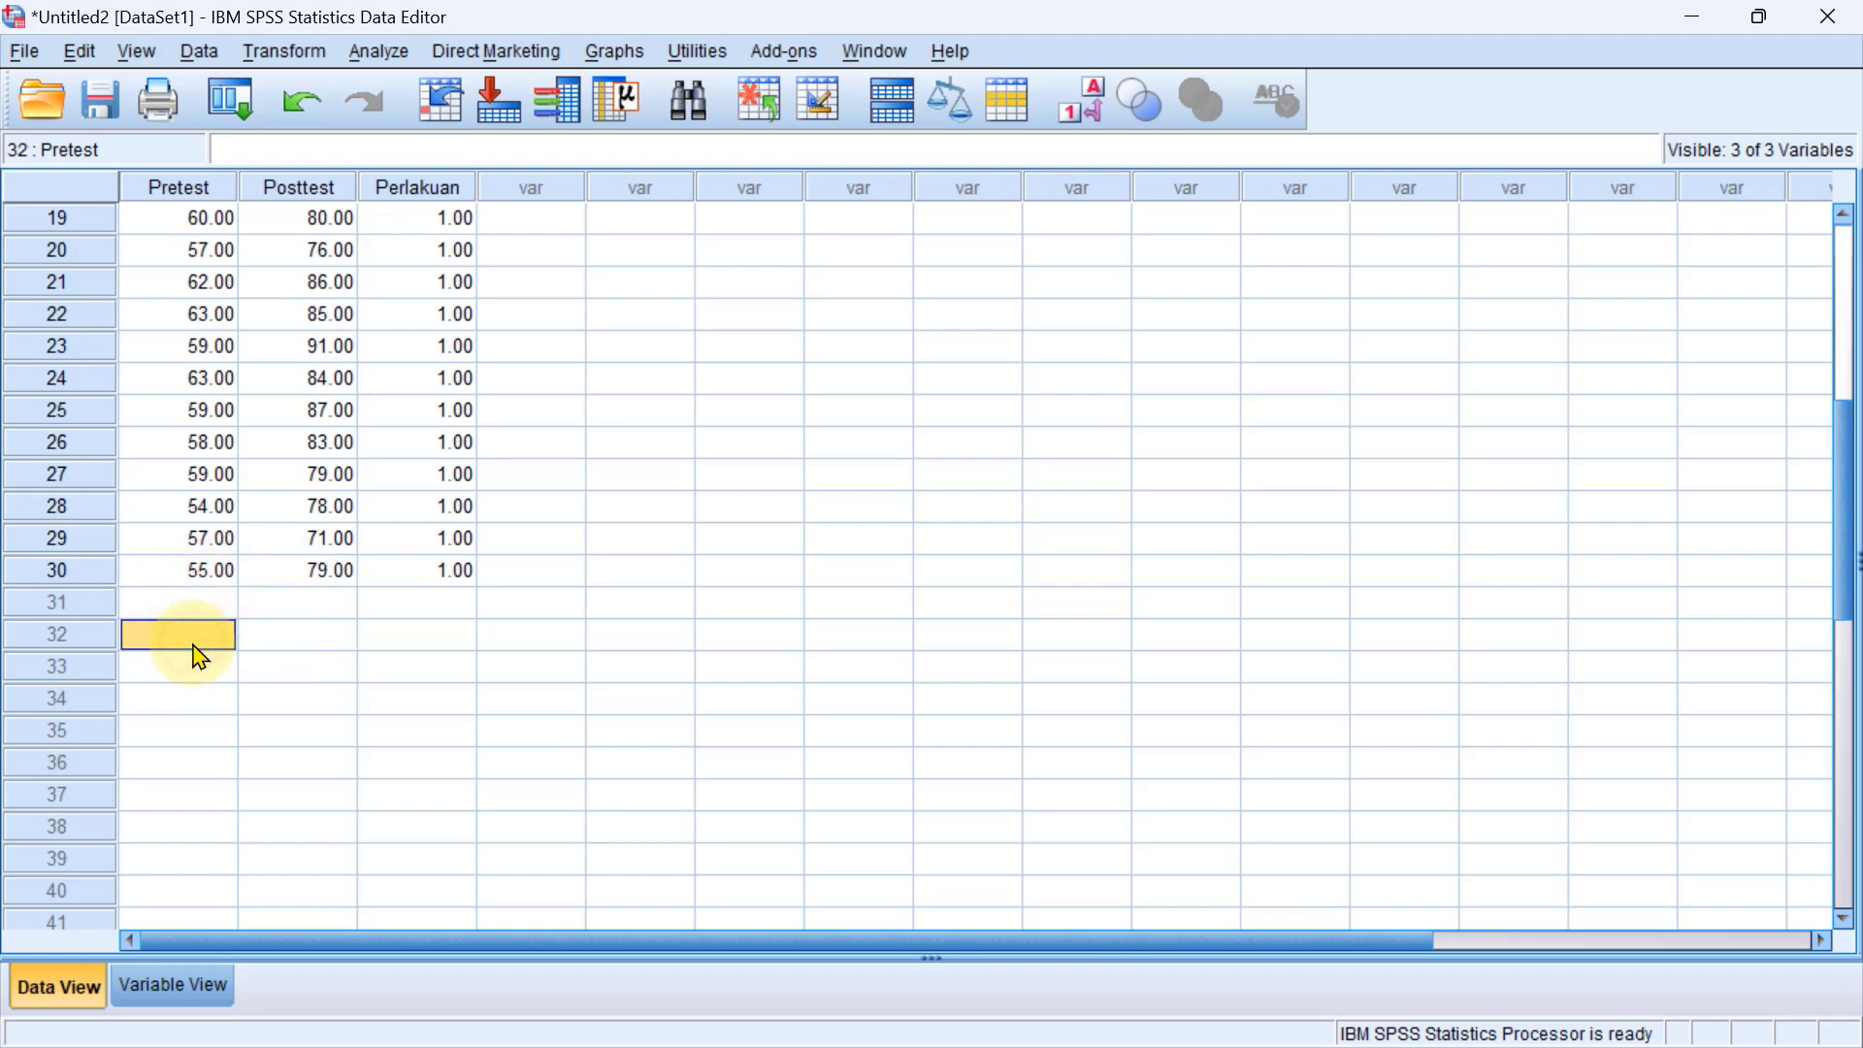
pyautogui.click(210, 605)
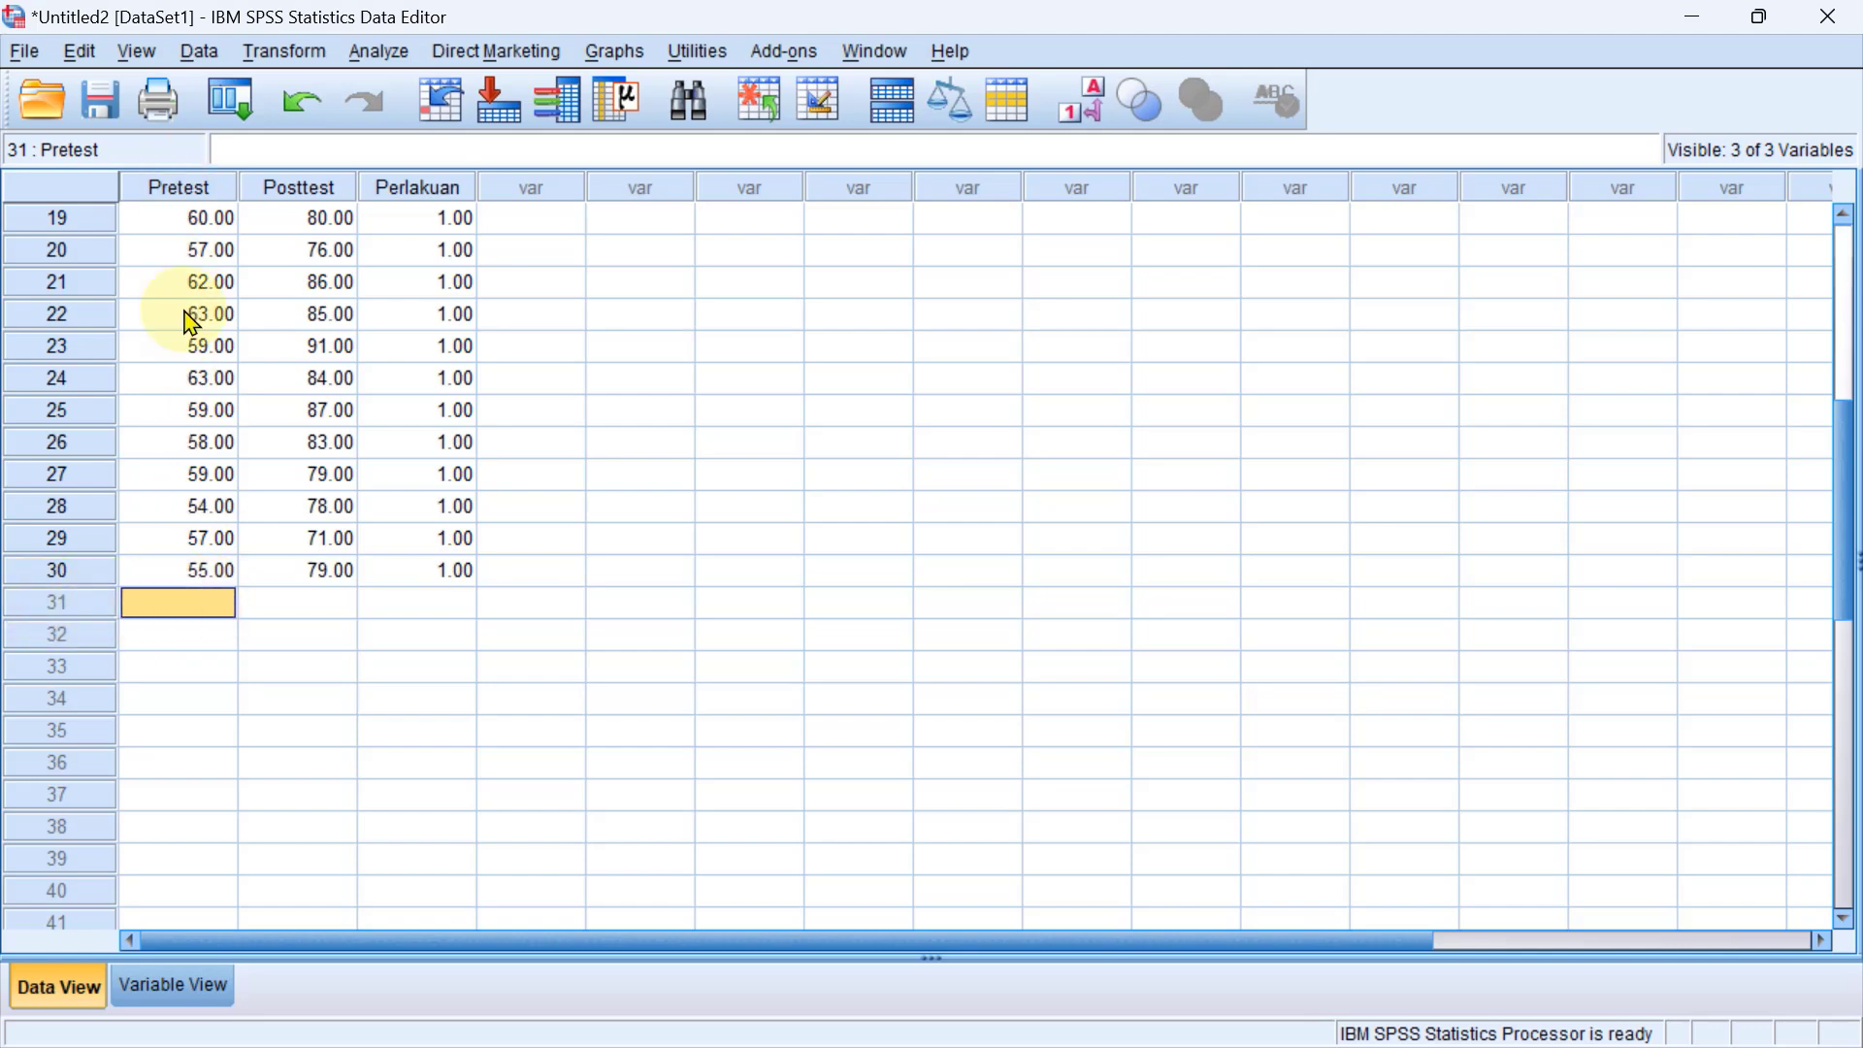
pyautogui.click(298, 608)
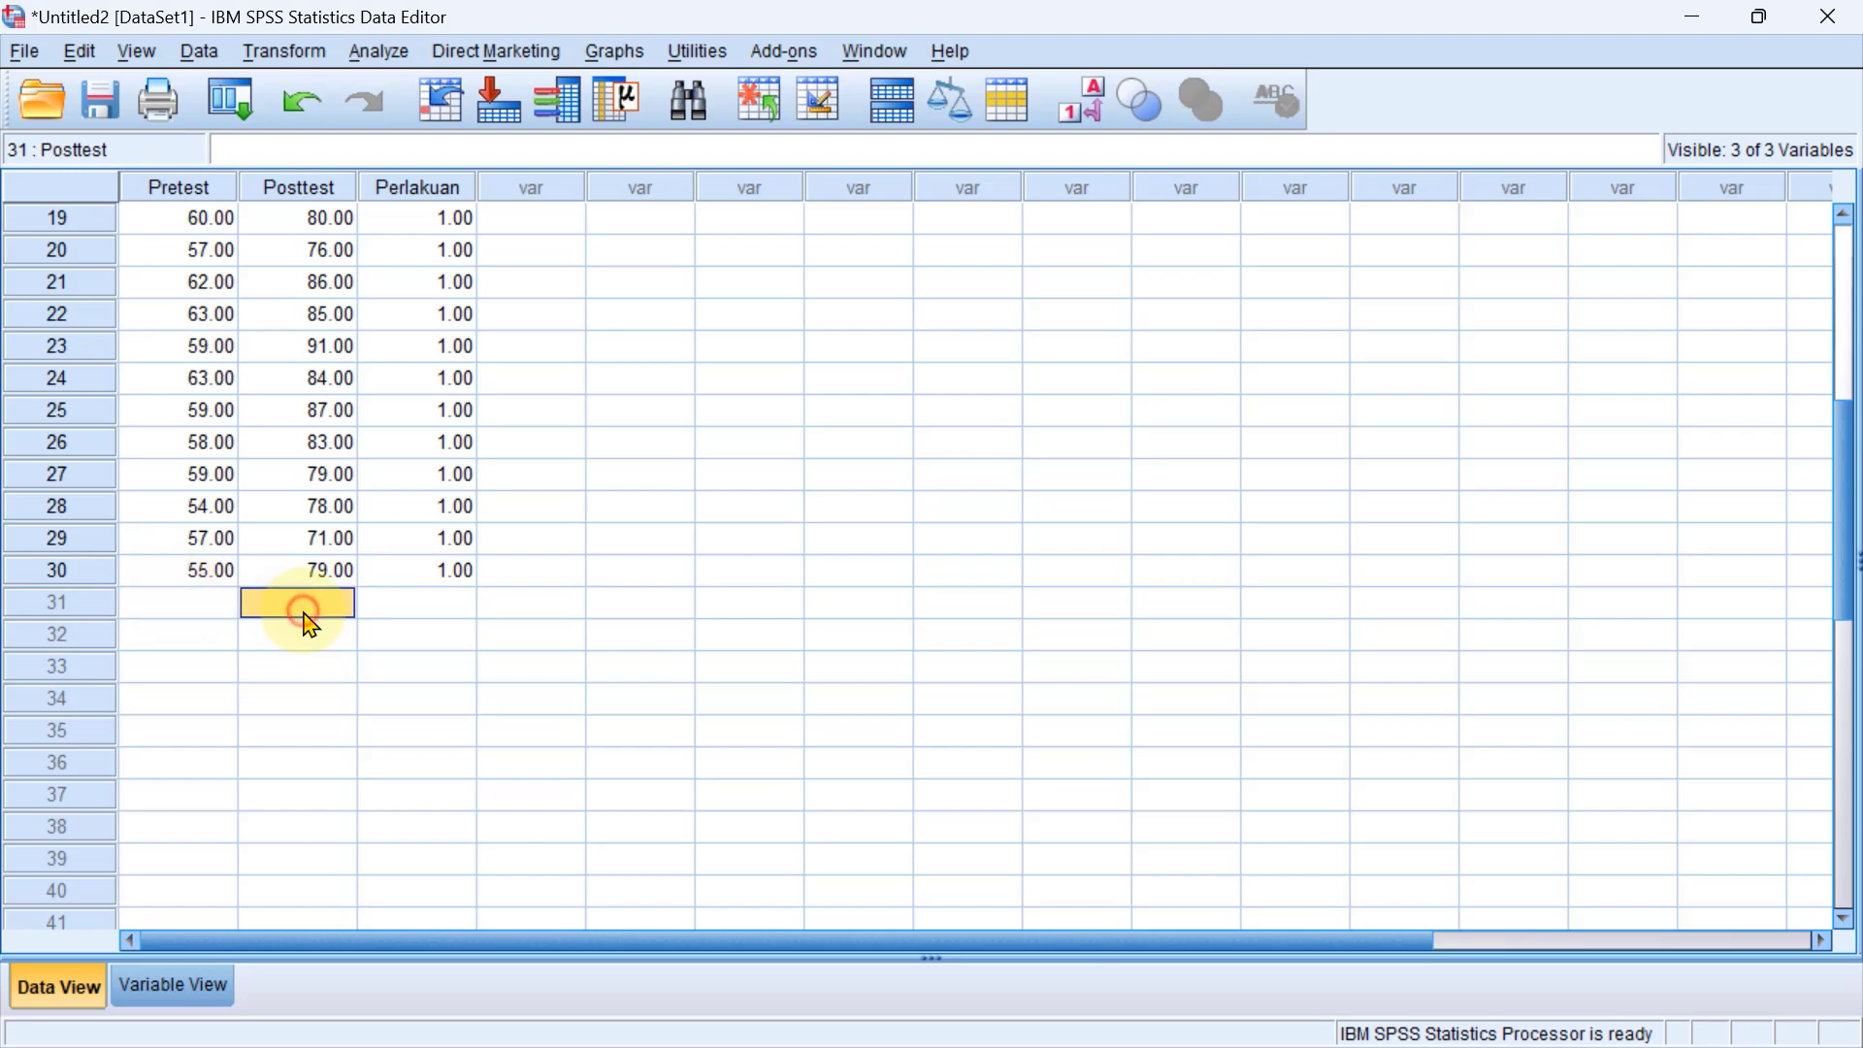
pyautogui.click(195, 608)
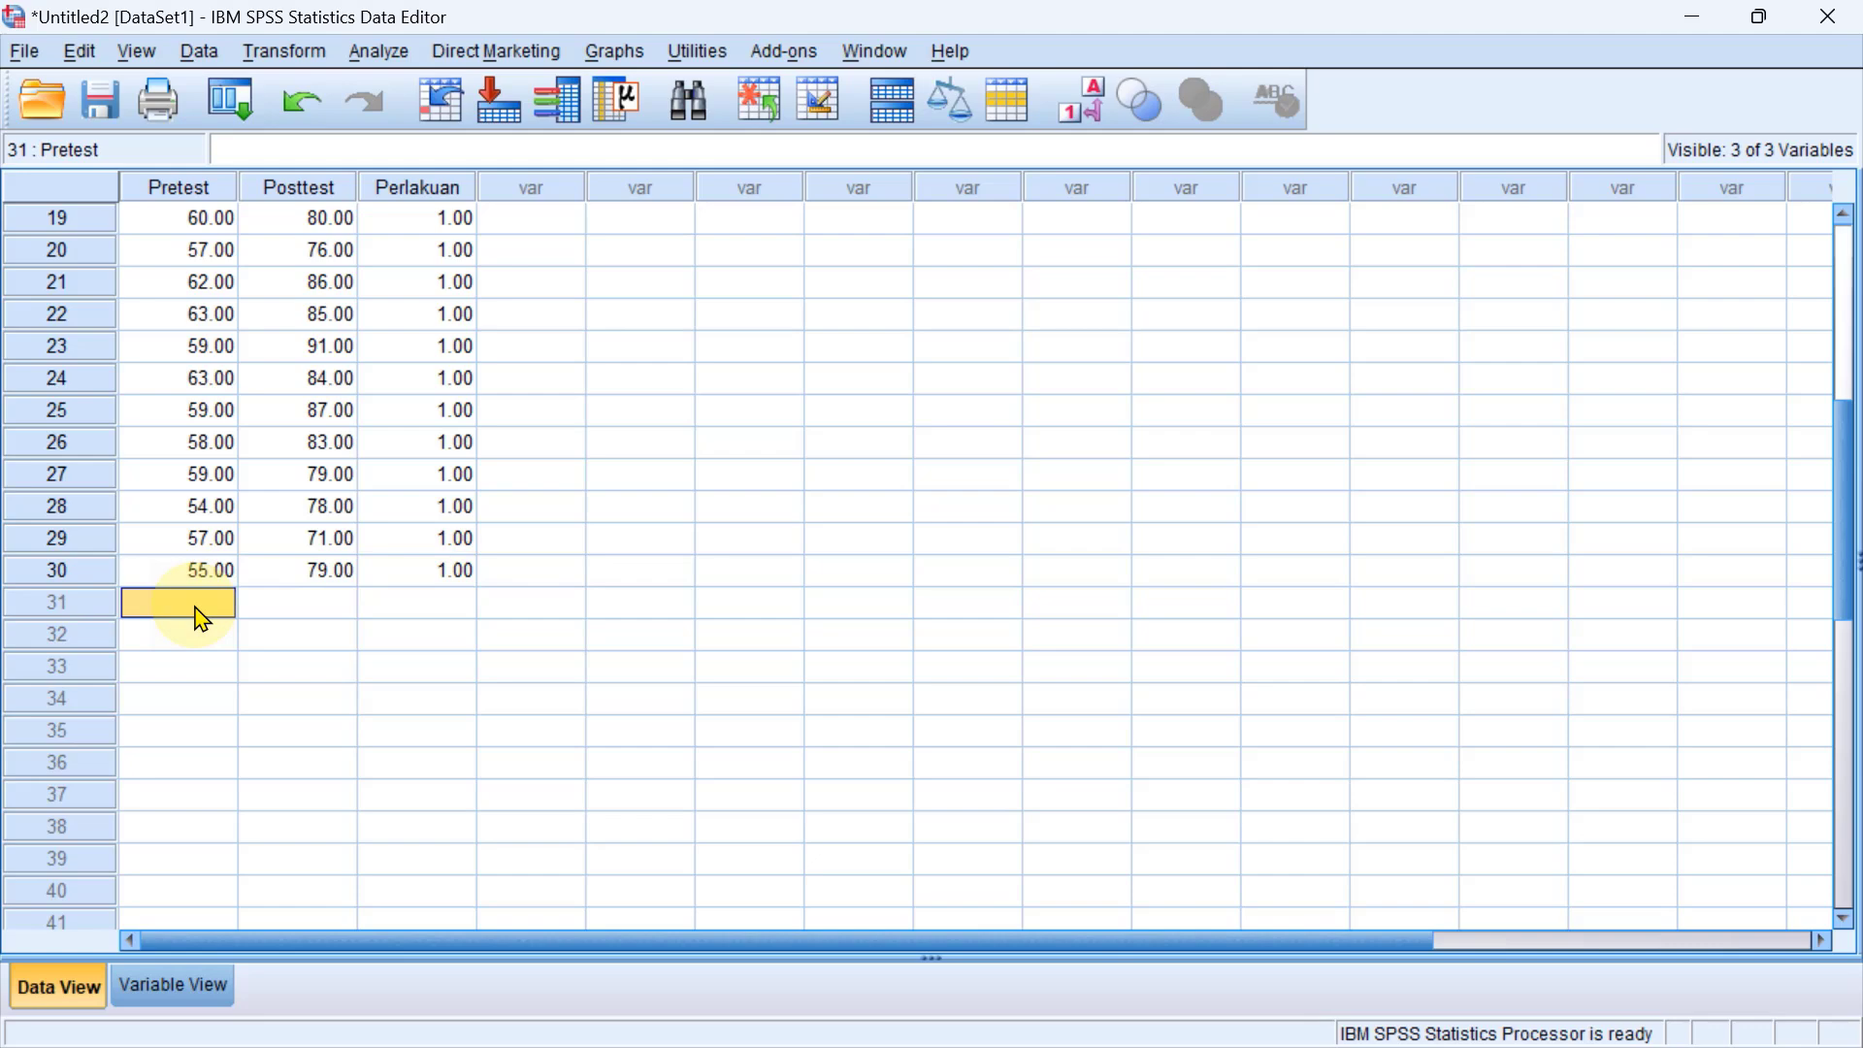
pyautogui.hotkey('ctrl', 'v')
# Examine the newly pasted Pretest and Posttest rows from case 31 to case 60.
pyautogui.scroll(-11, 201, 618)
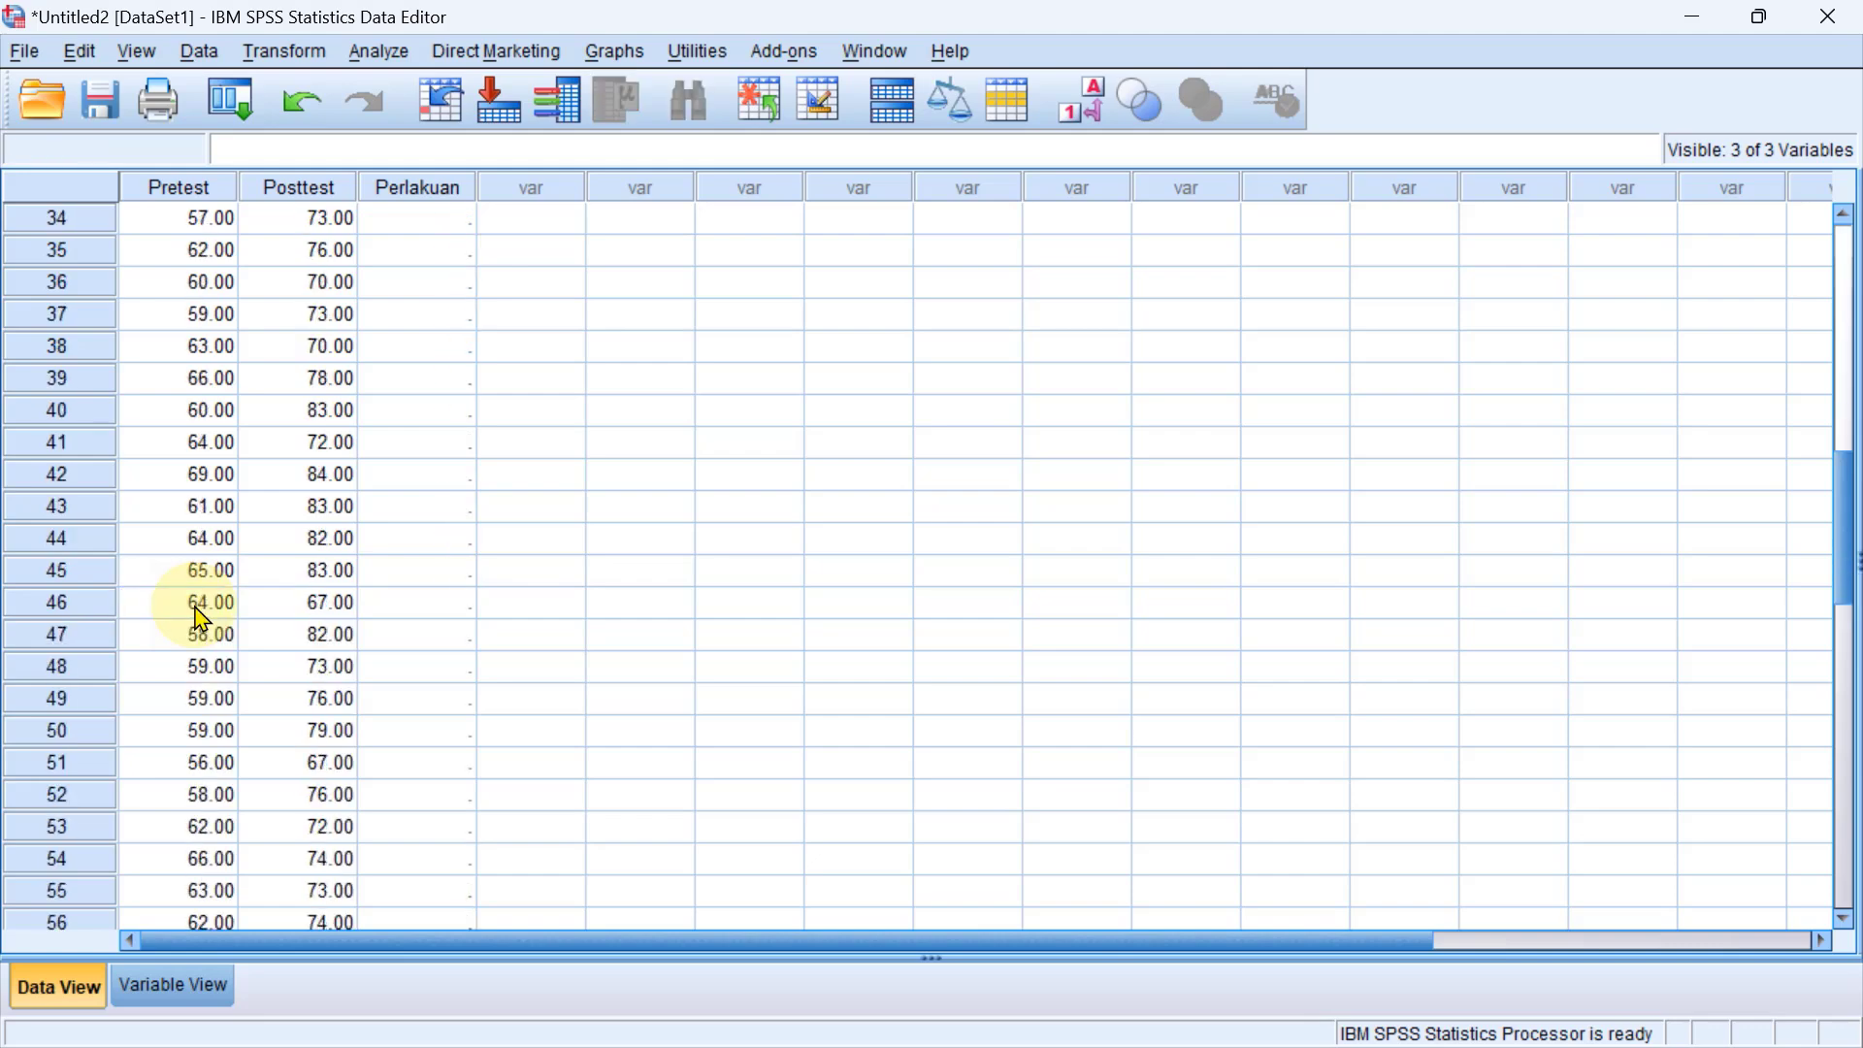
pyautogui.scroll(2, 201, 618)
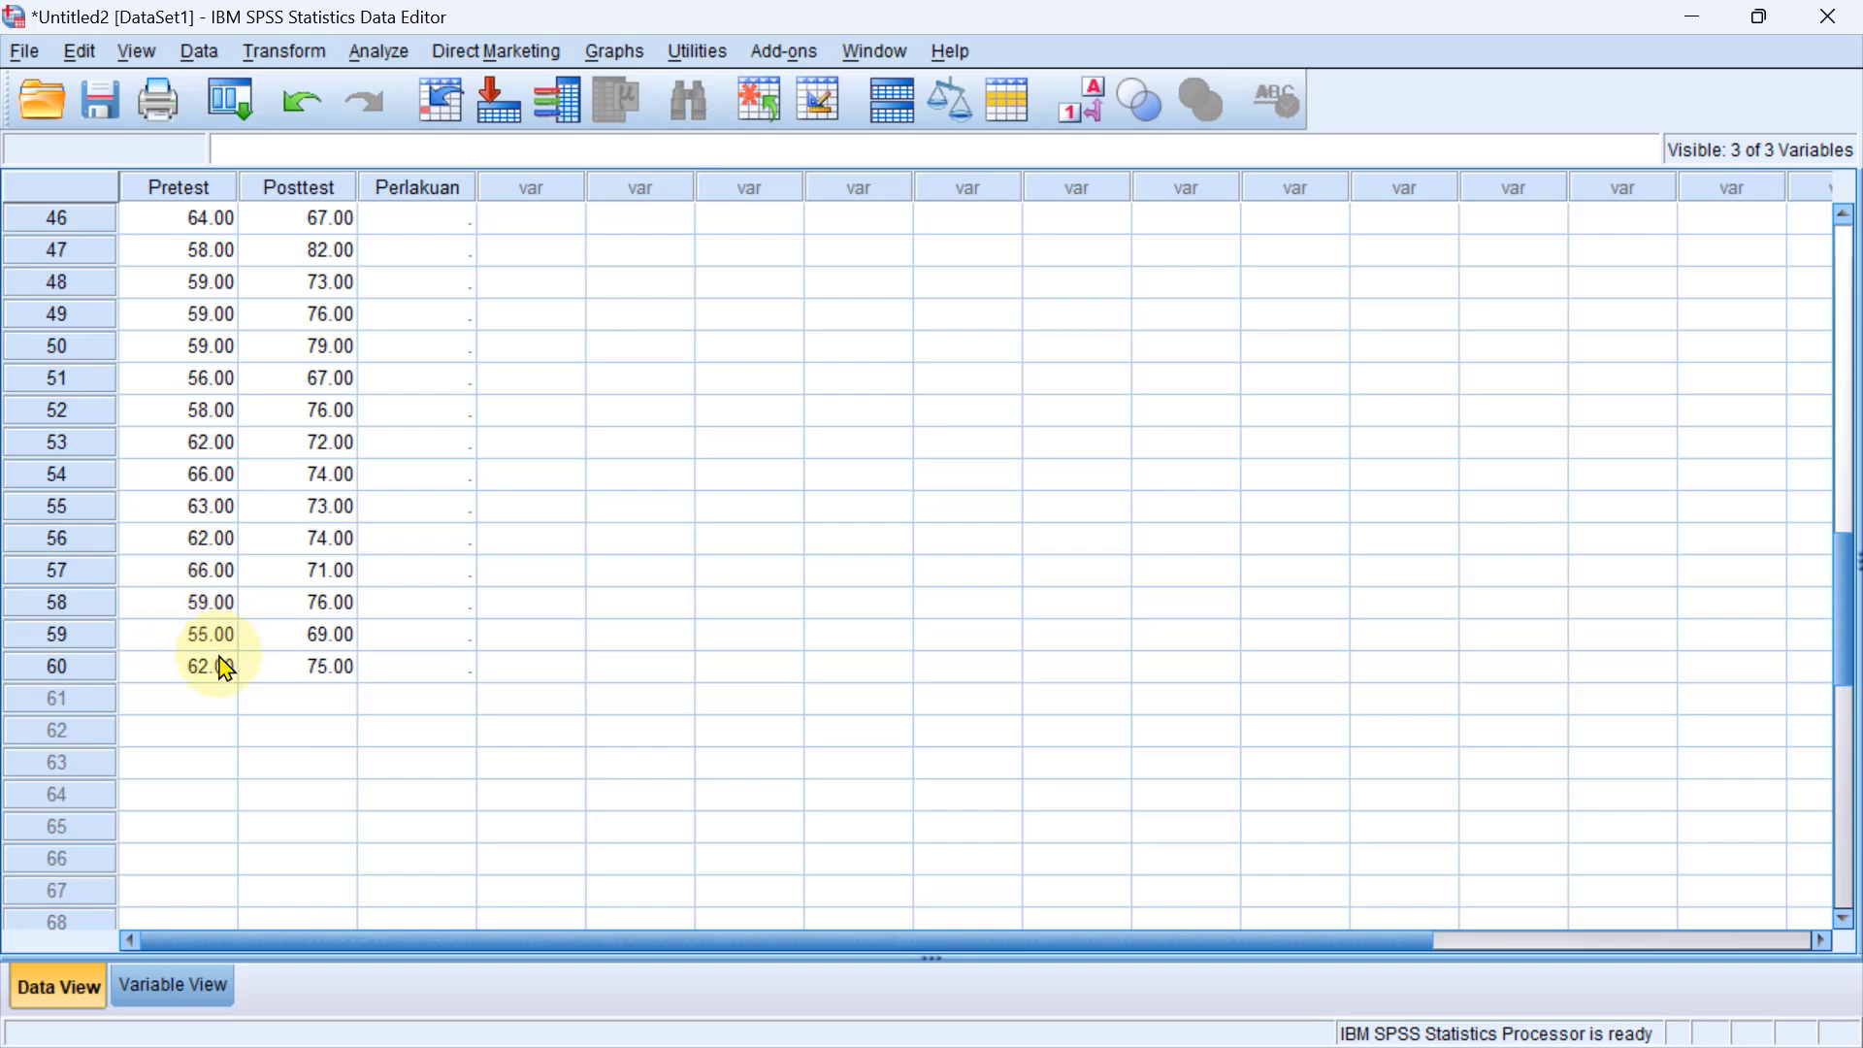
pyautogui.scroll(6, 223, 660)
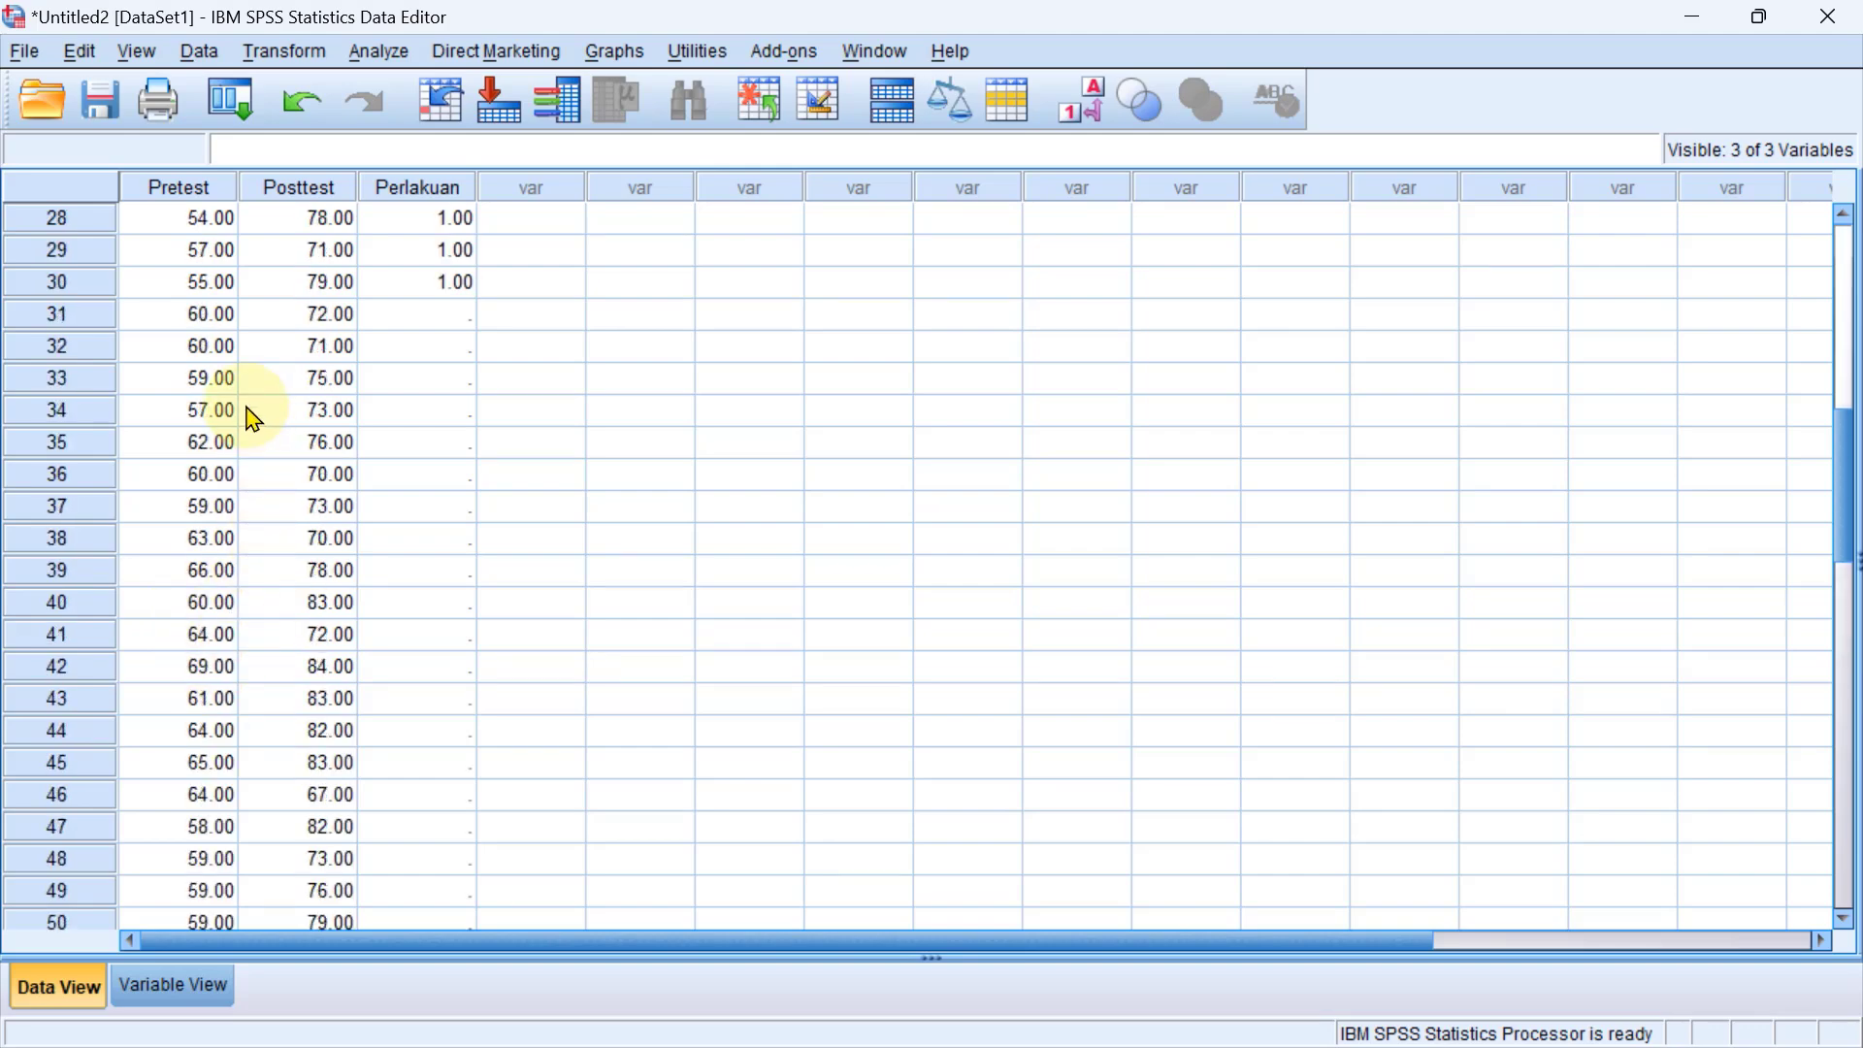
pyautogui.scroll(-4, 250, 417)
pyautogui.scroll(-3, 233, 486)
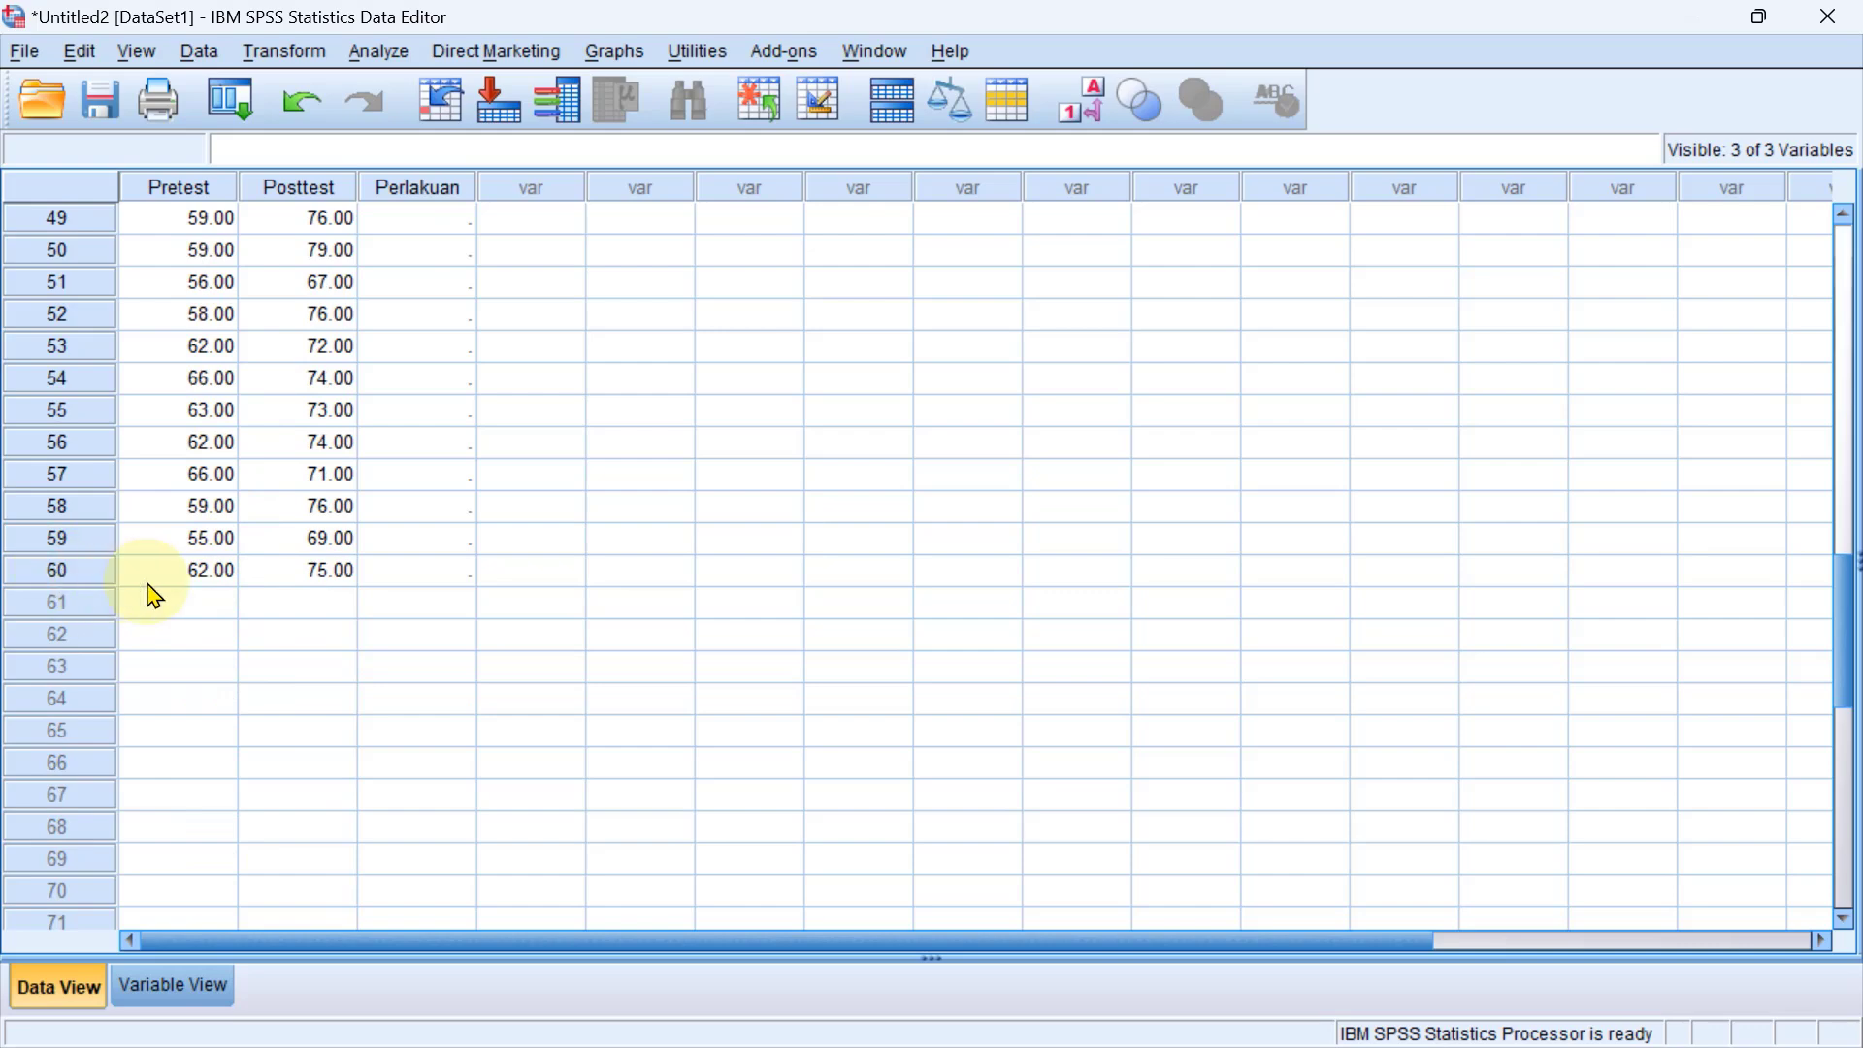
pyautogui.scroll(5, 268, 575)
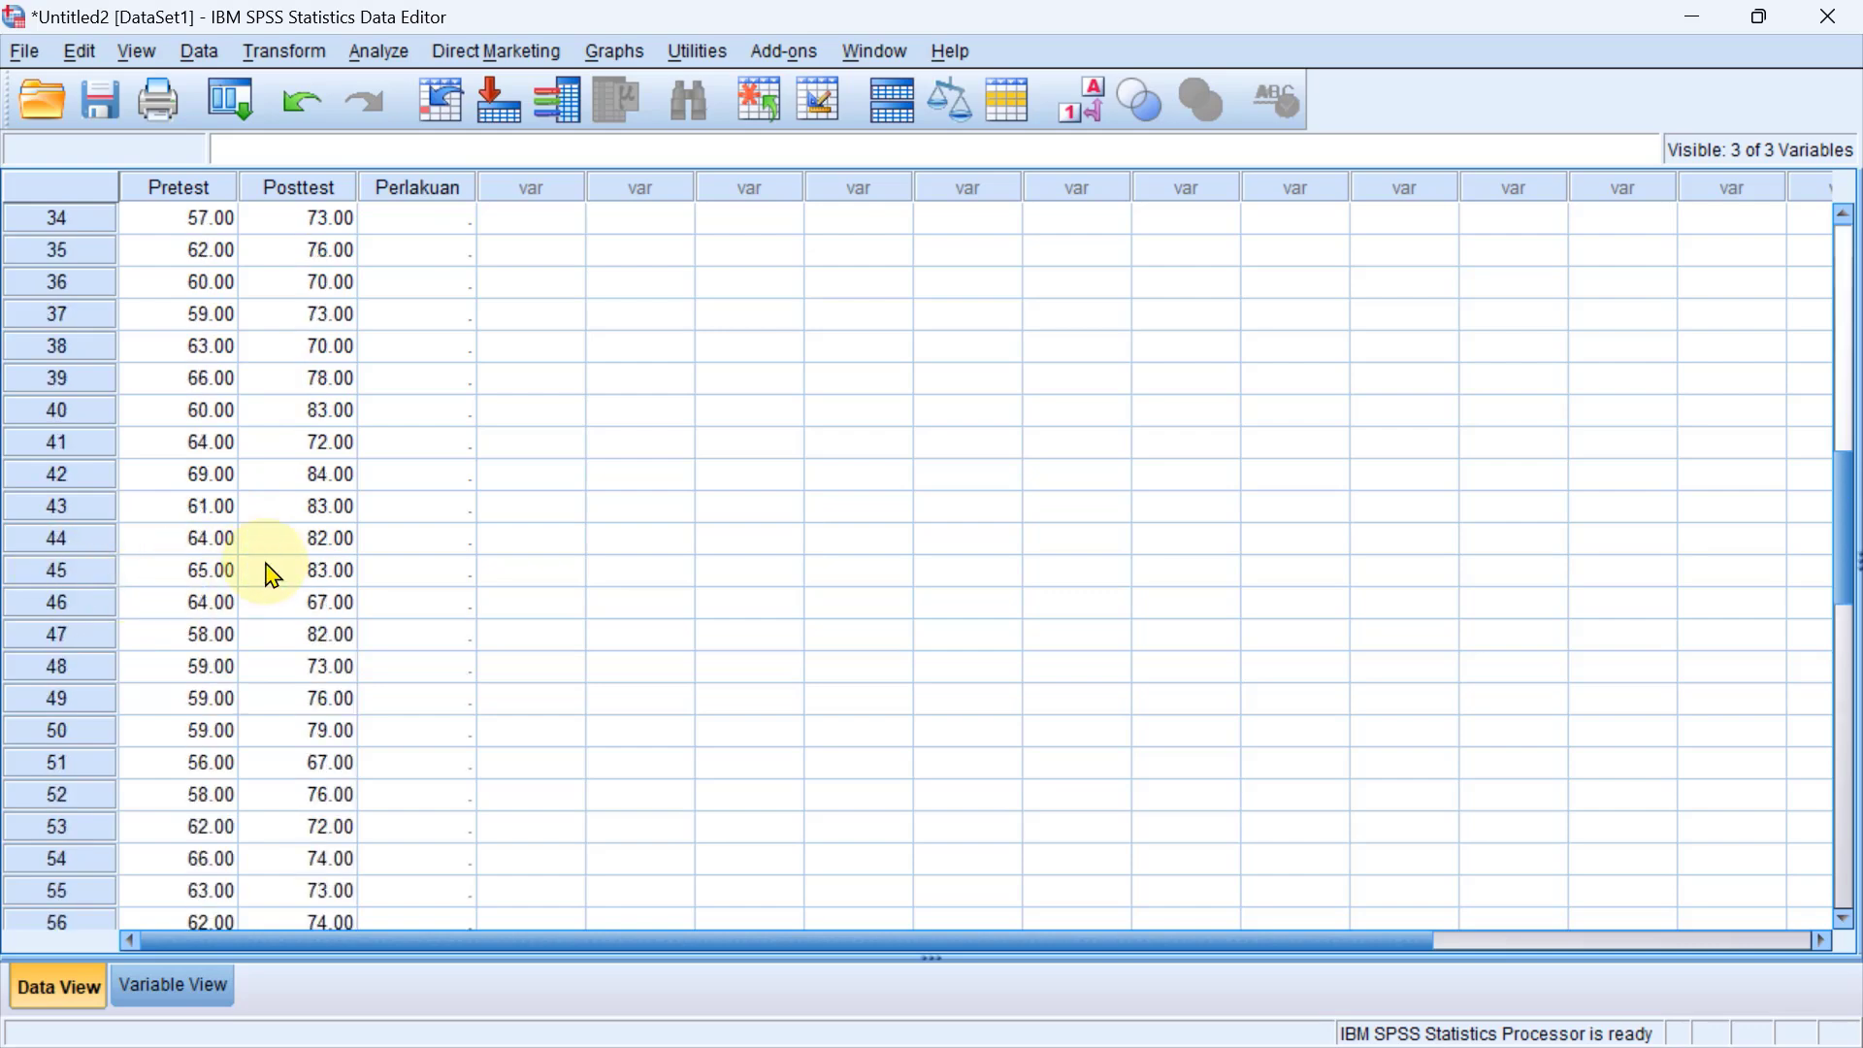
pyautogui.scroll(6, 268, 575)
pyautogui.scroll(-1, 268, 575)
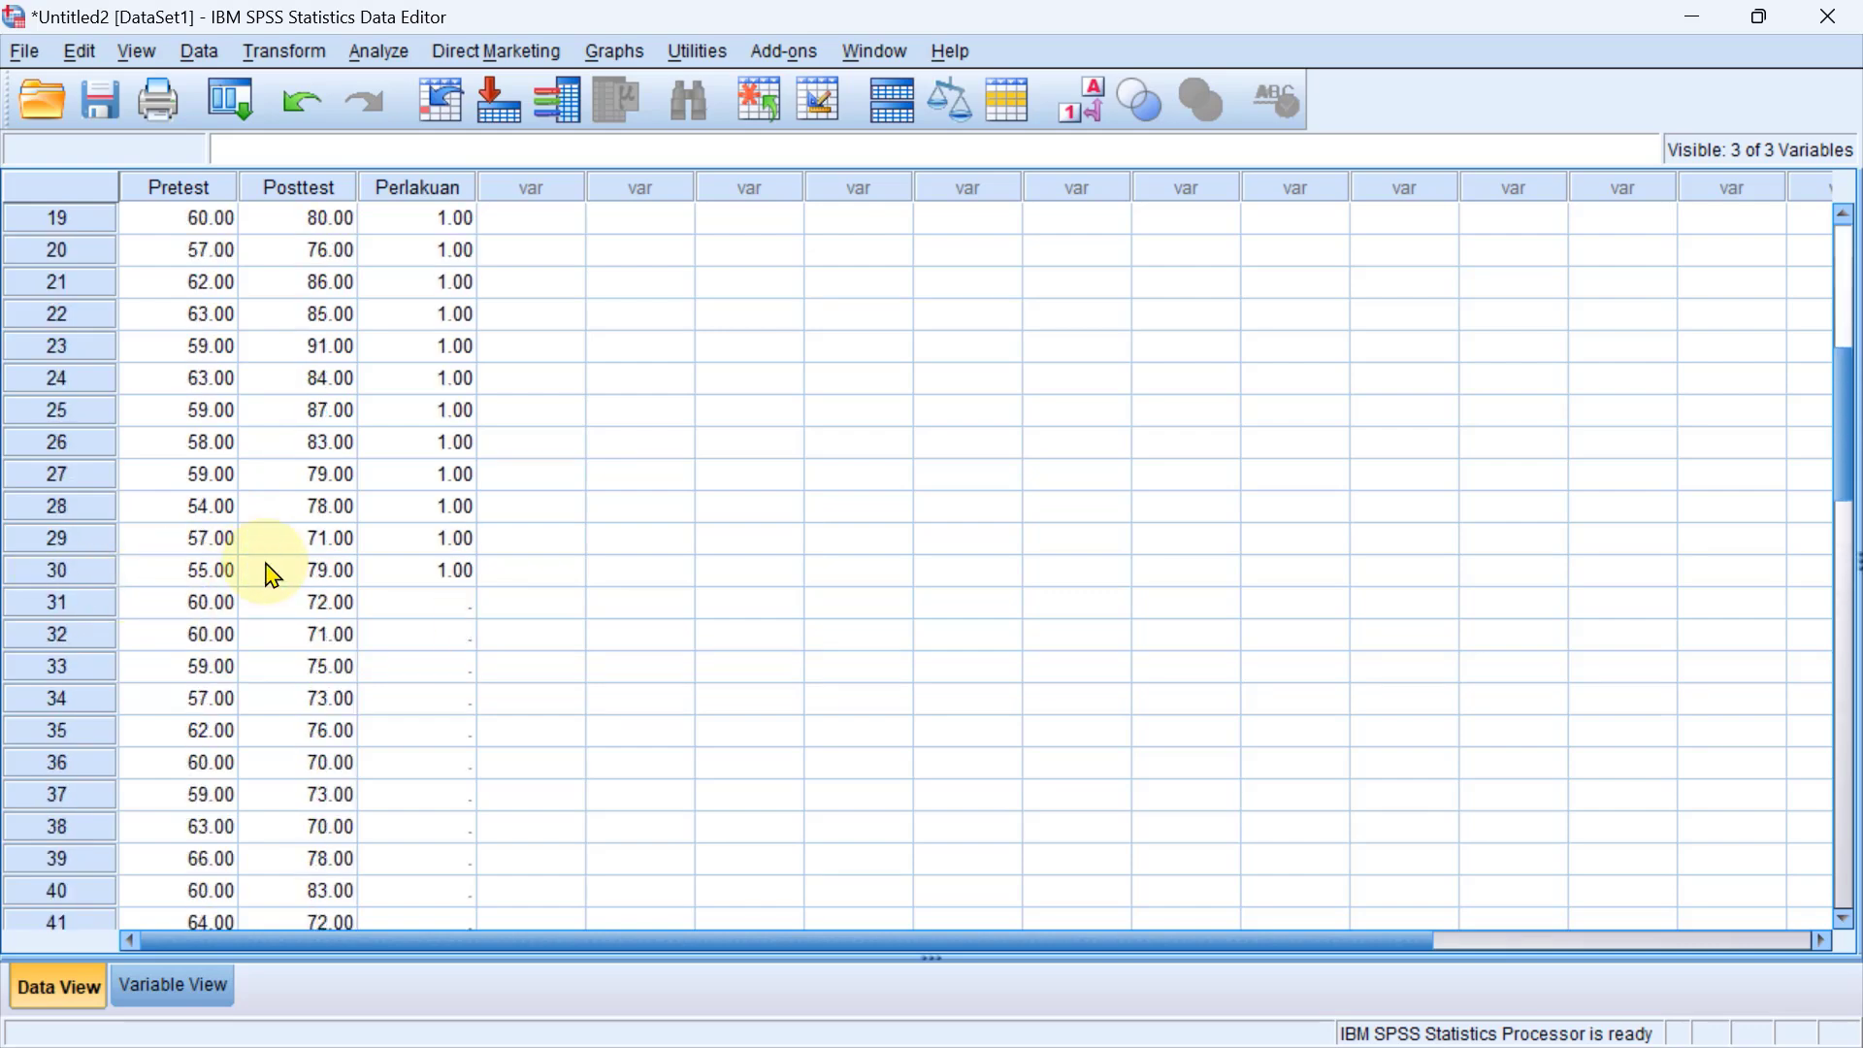
# Enter 2 as the Perlakuan value of case 31.
pyautogui.click(462, 613)
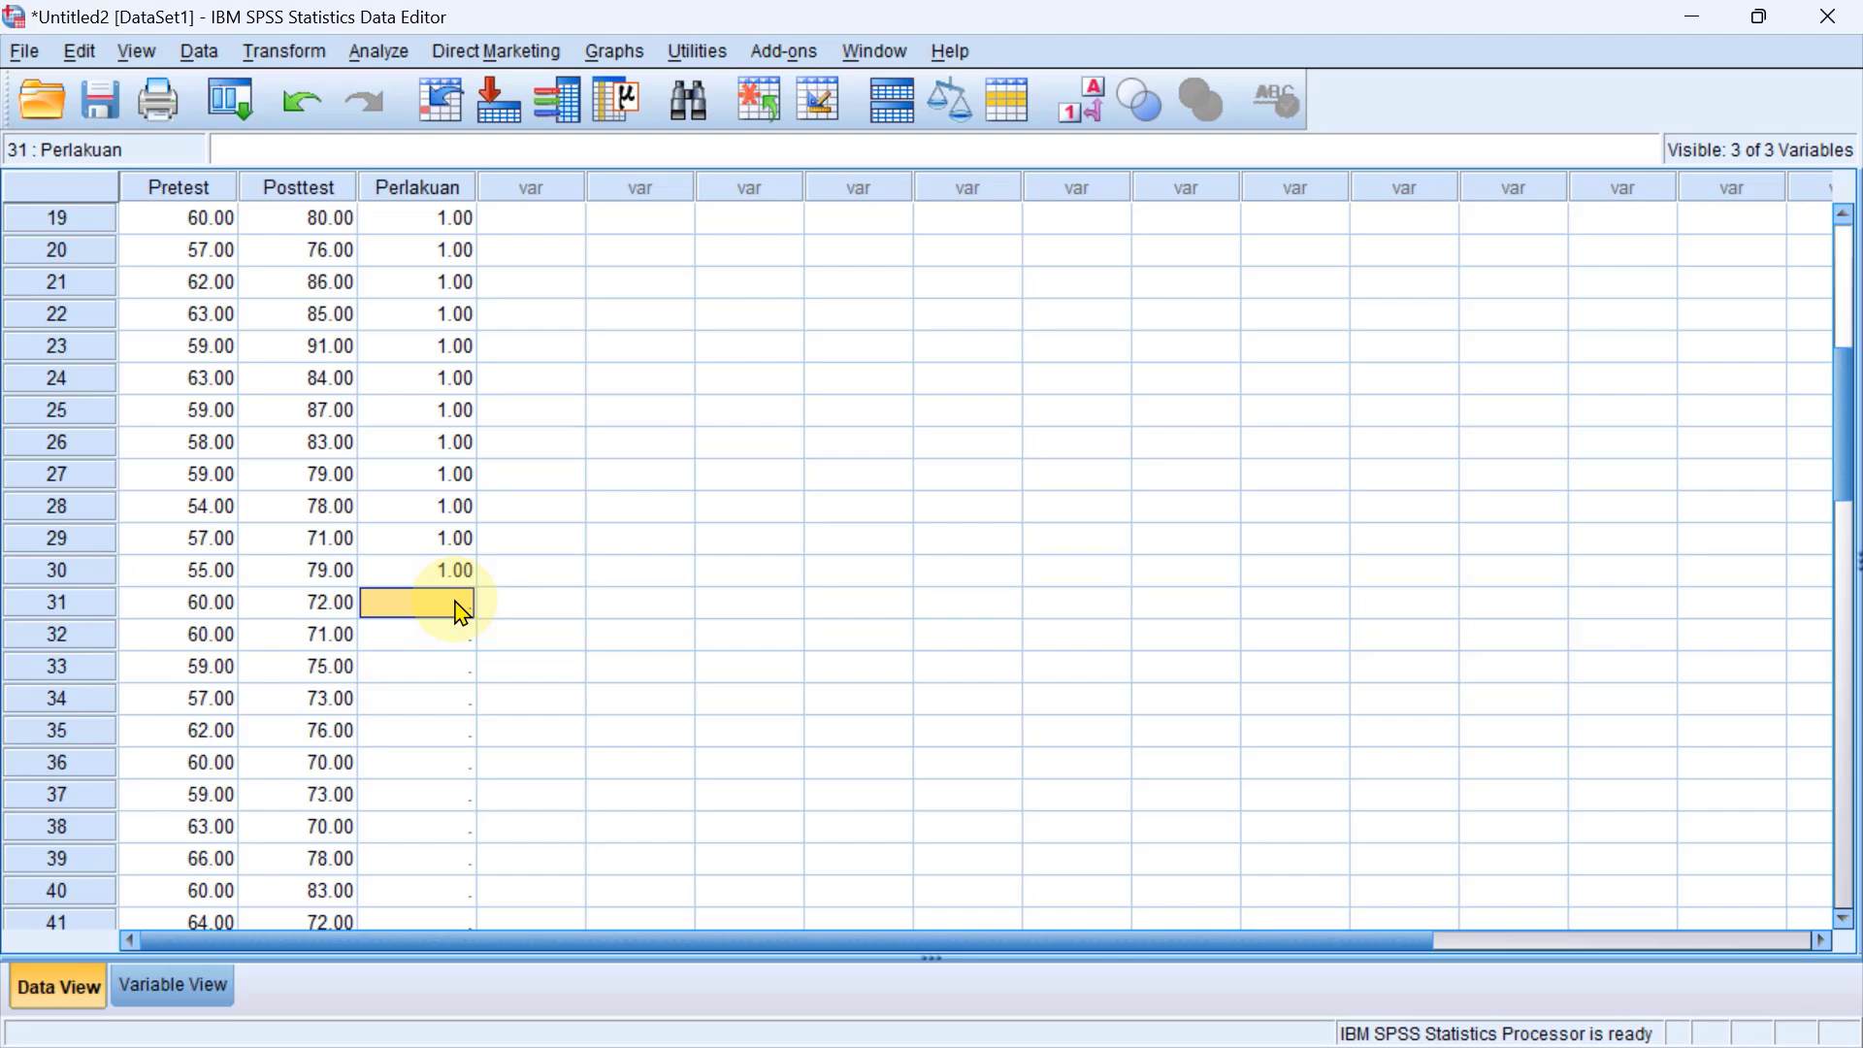
pyautogui.press('Down')
pyautogui.press('Up')
pyautogui.write('2.00')
pyautogui.press('Return')
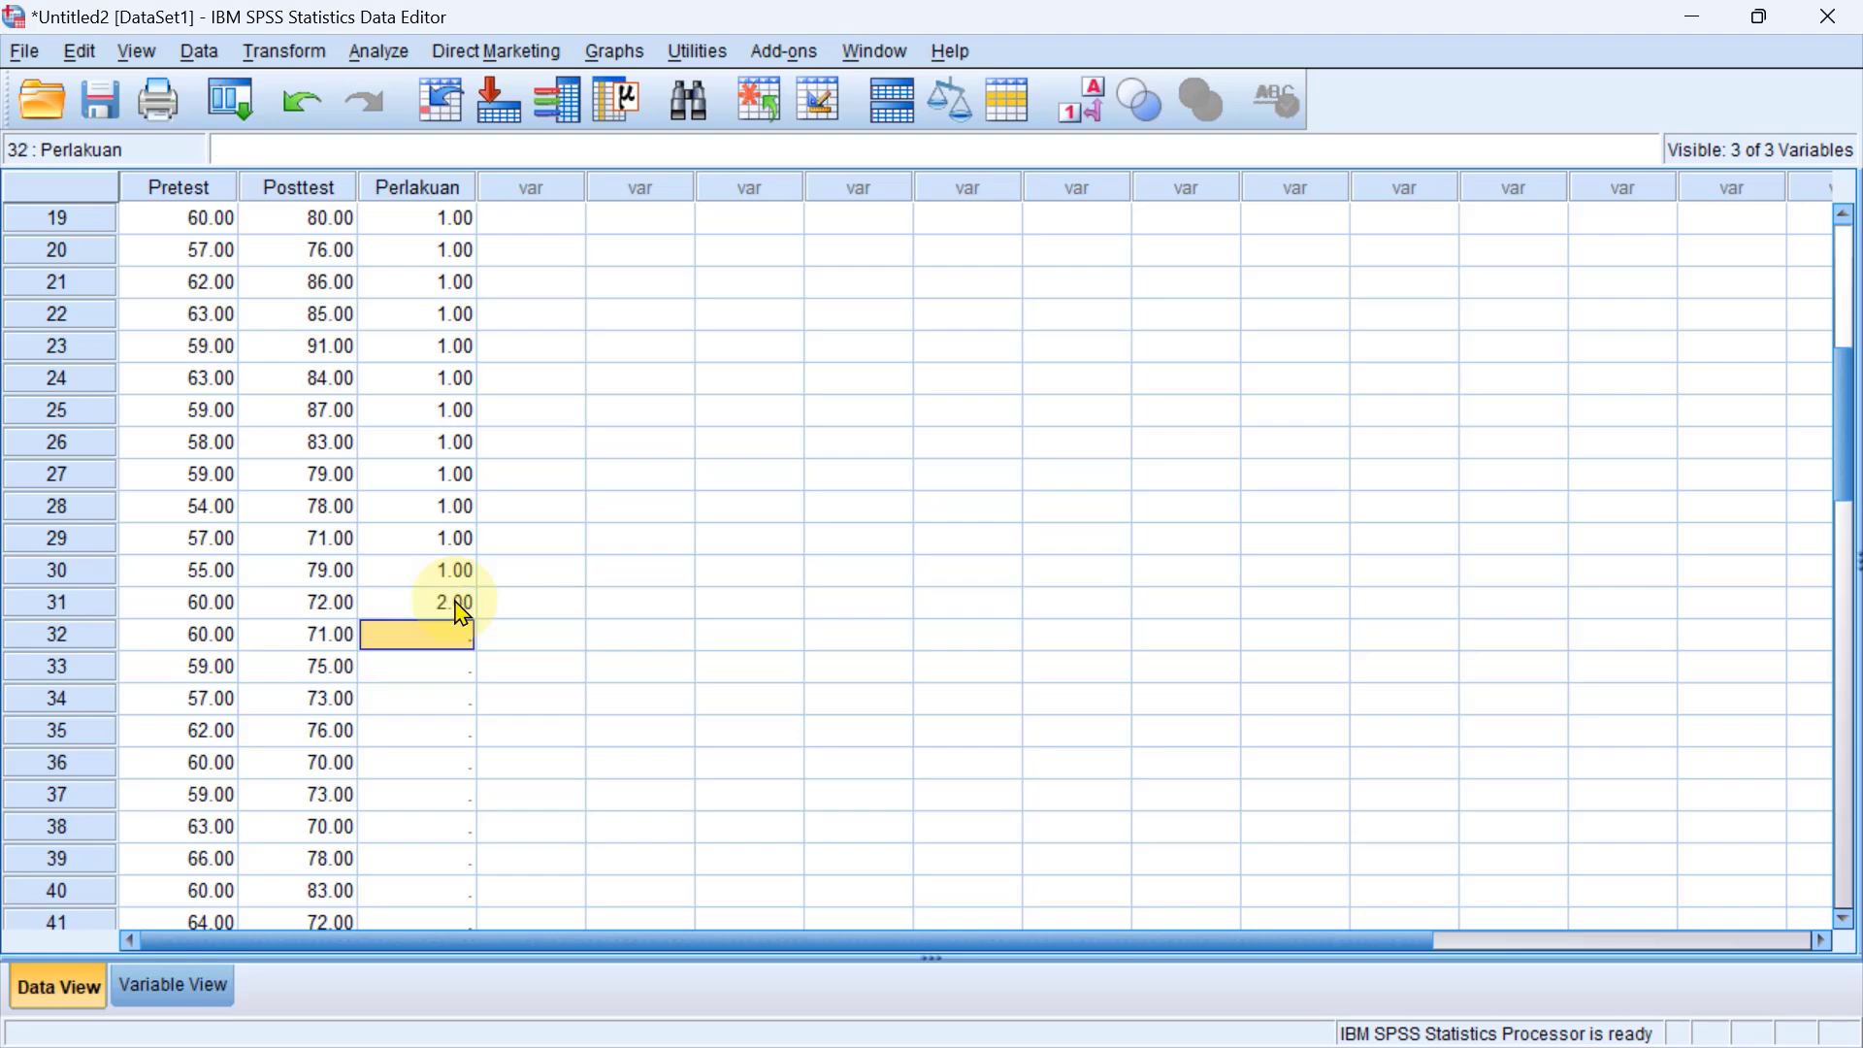
# Copy case 31's Perlakuan value of 2 into the Perlakuan cells of cases 32 to 60 and check the last row.
pyautogui.click(456, 602)
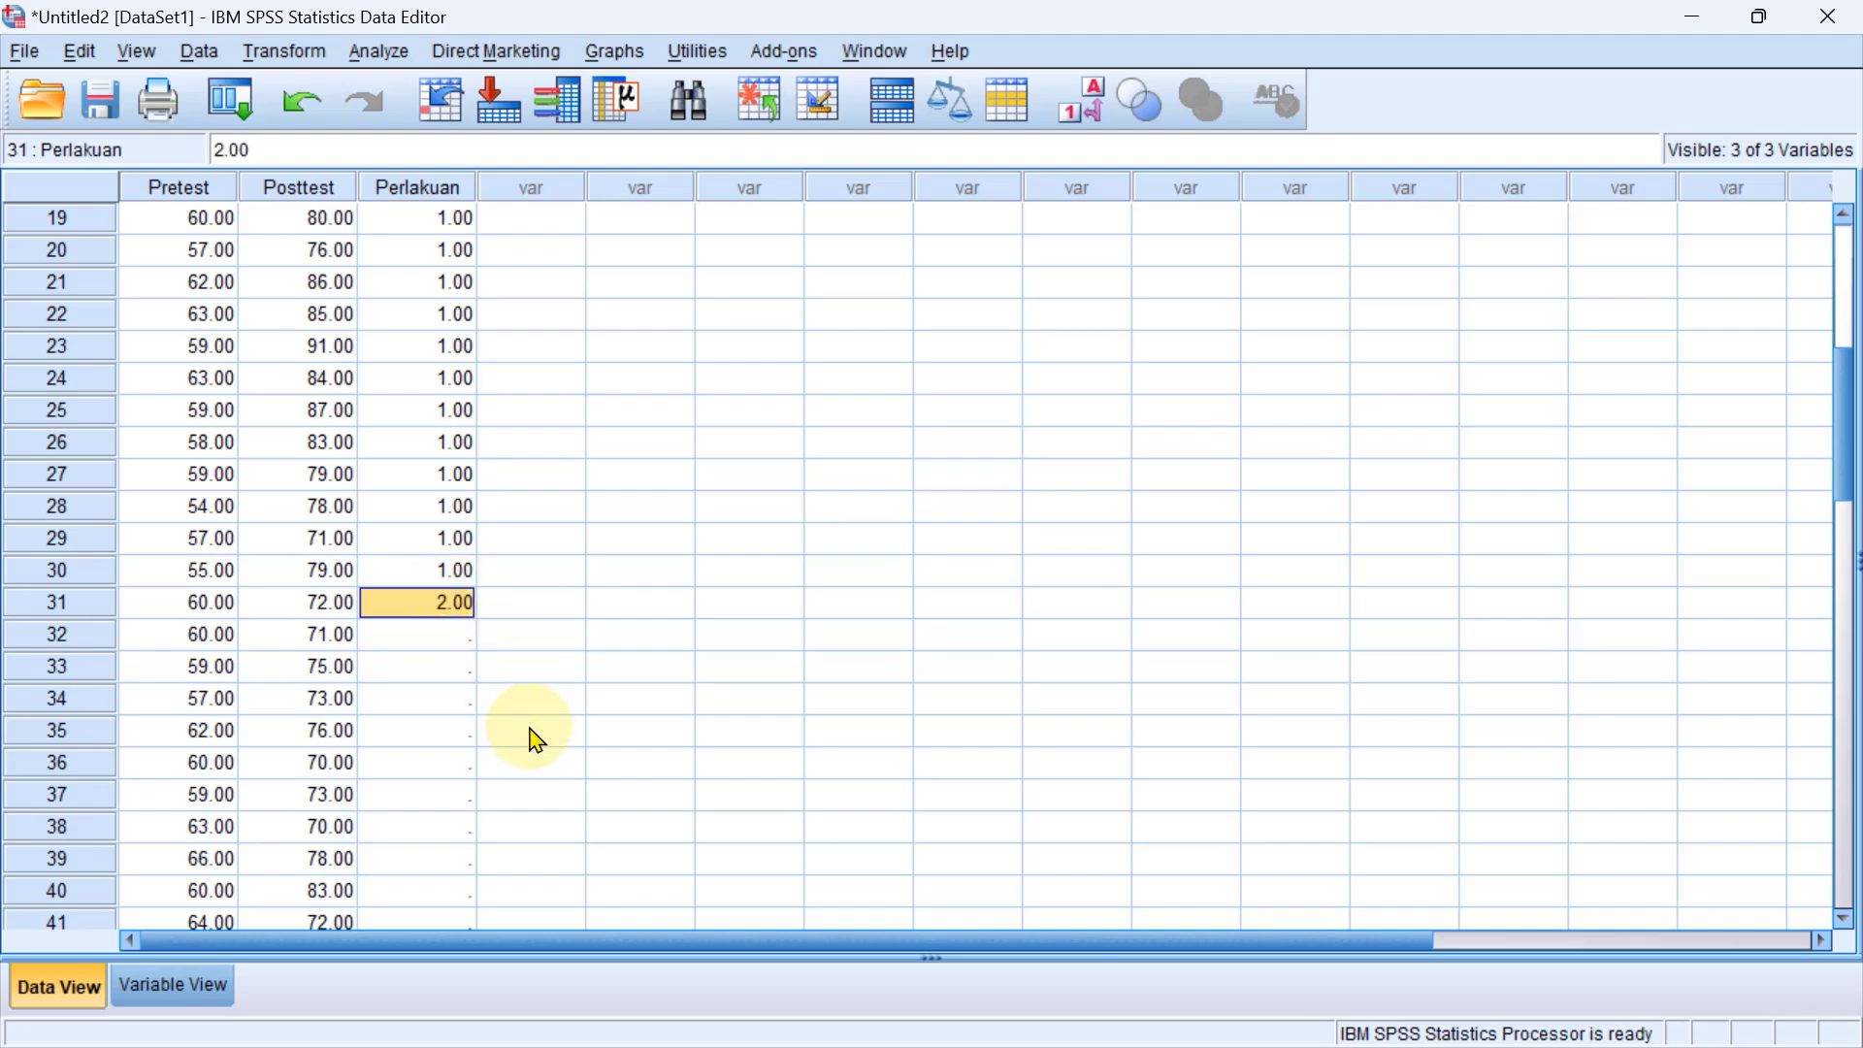
pyautogui.click(444, 637)
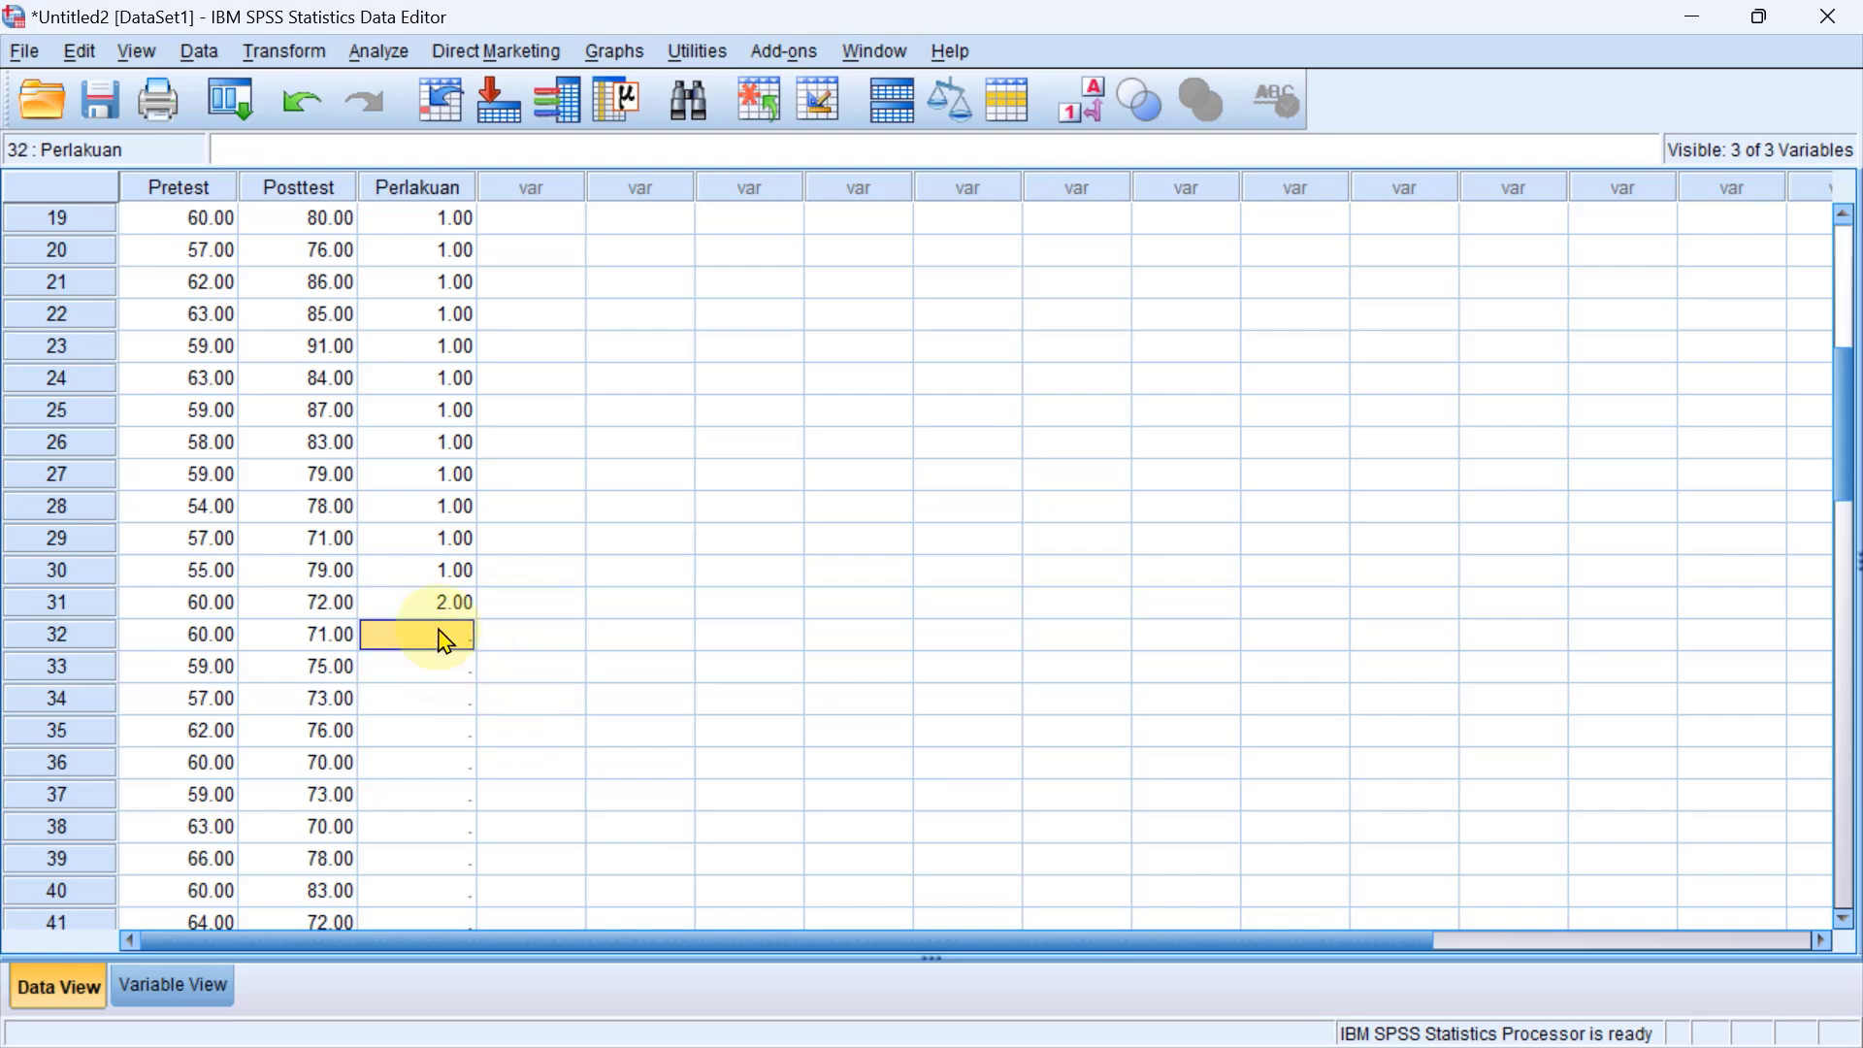
pyautogui.hotkey('ctrl', 'shift', 'Down')
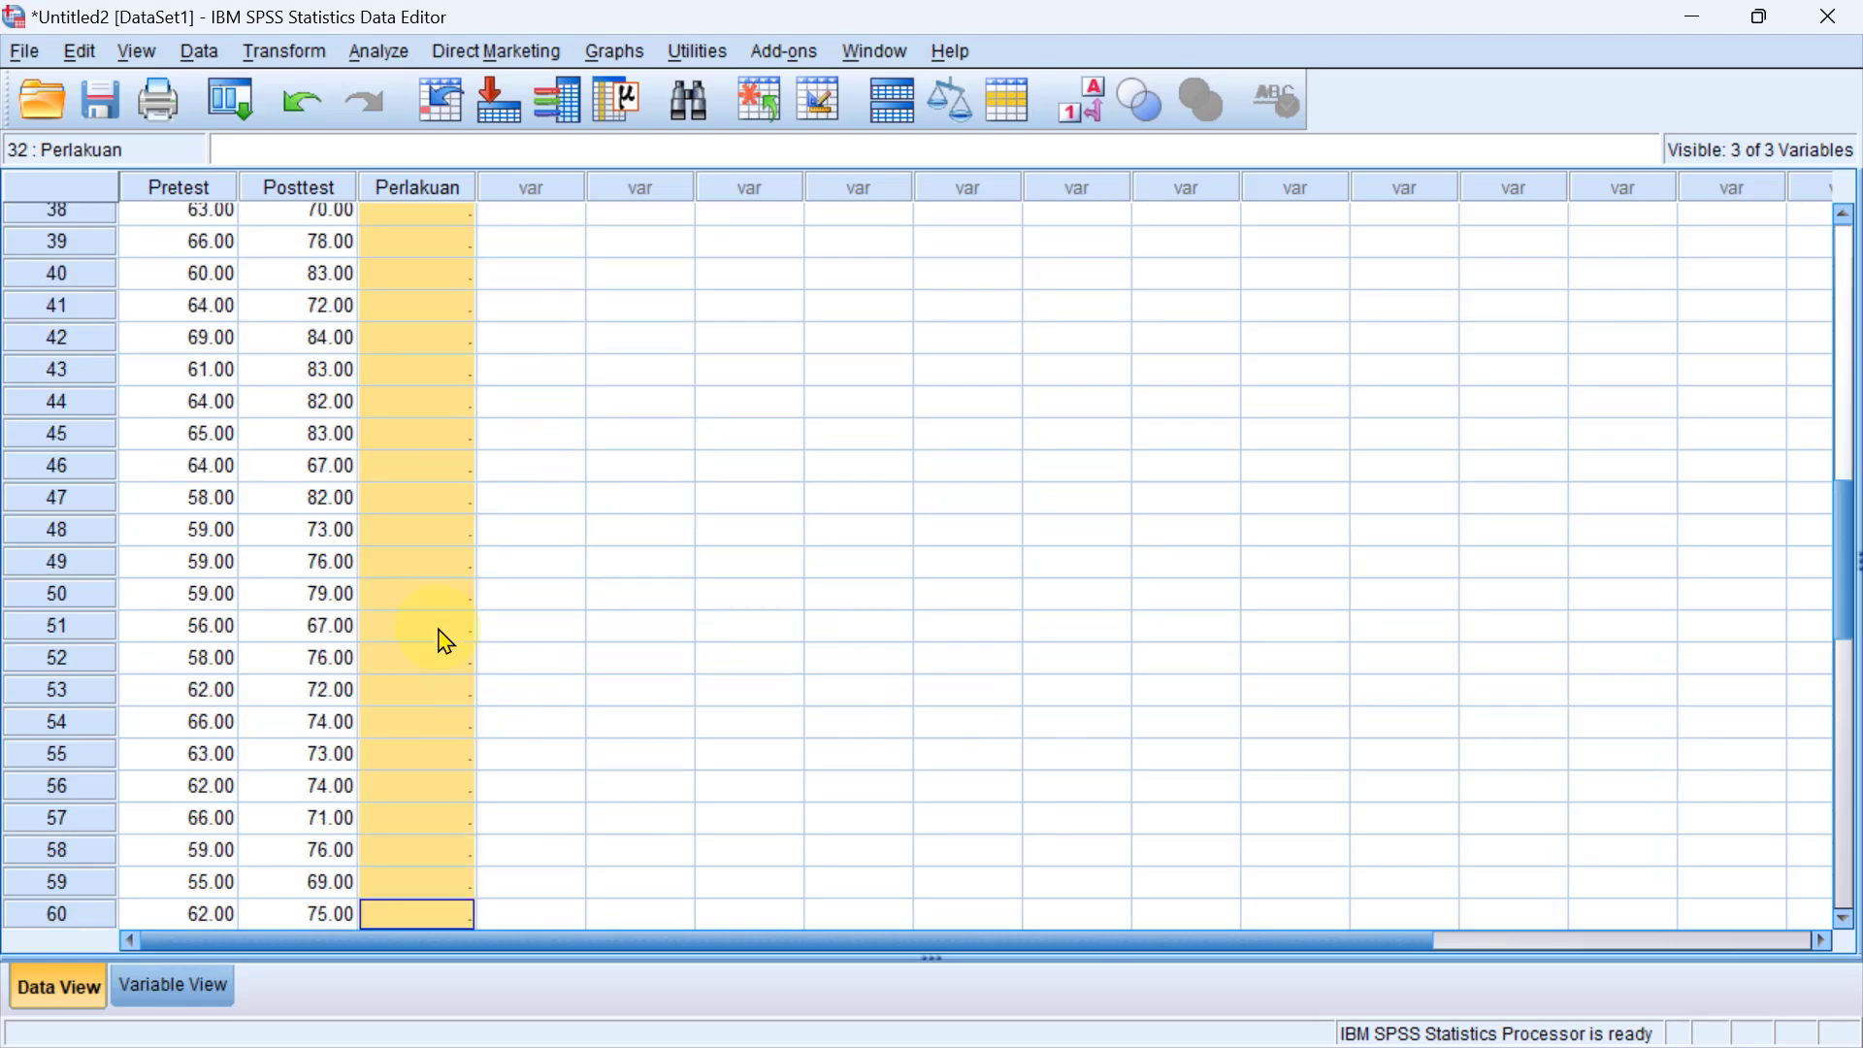
pyautogui.scroll(-3, 444, 640)
pyautogui.scroll(11, 444, 641)
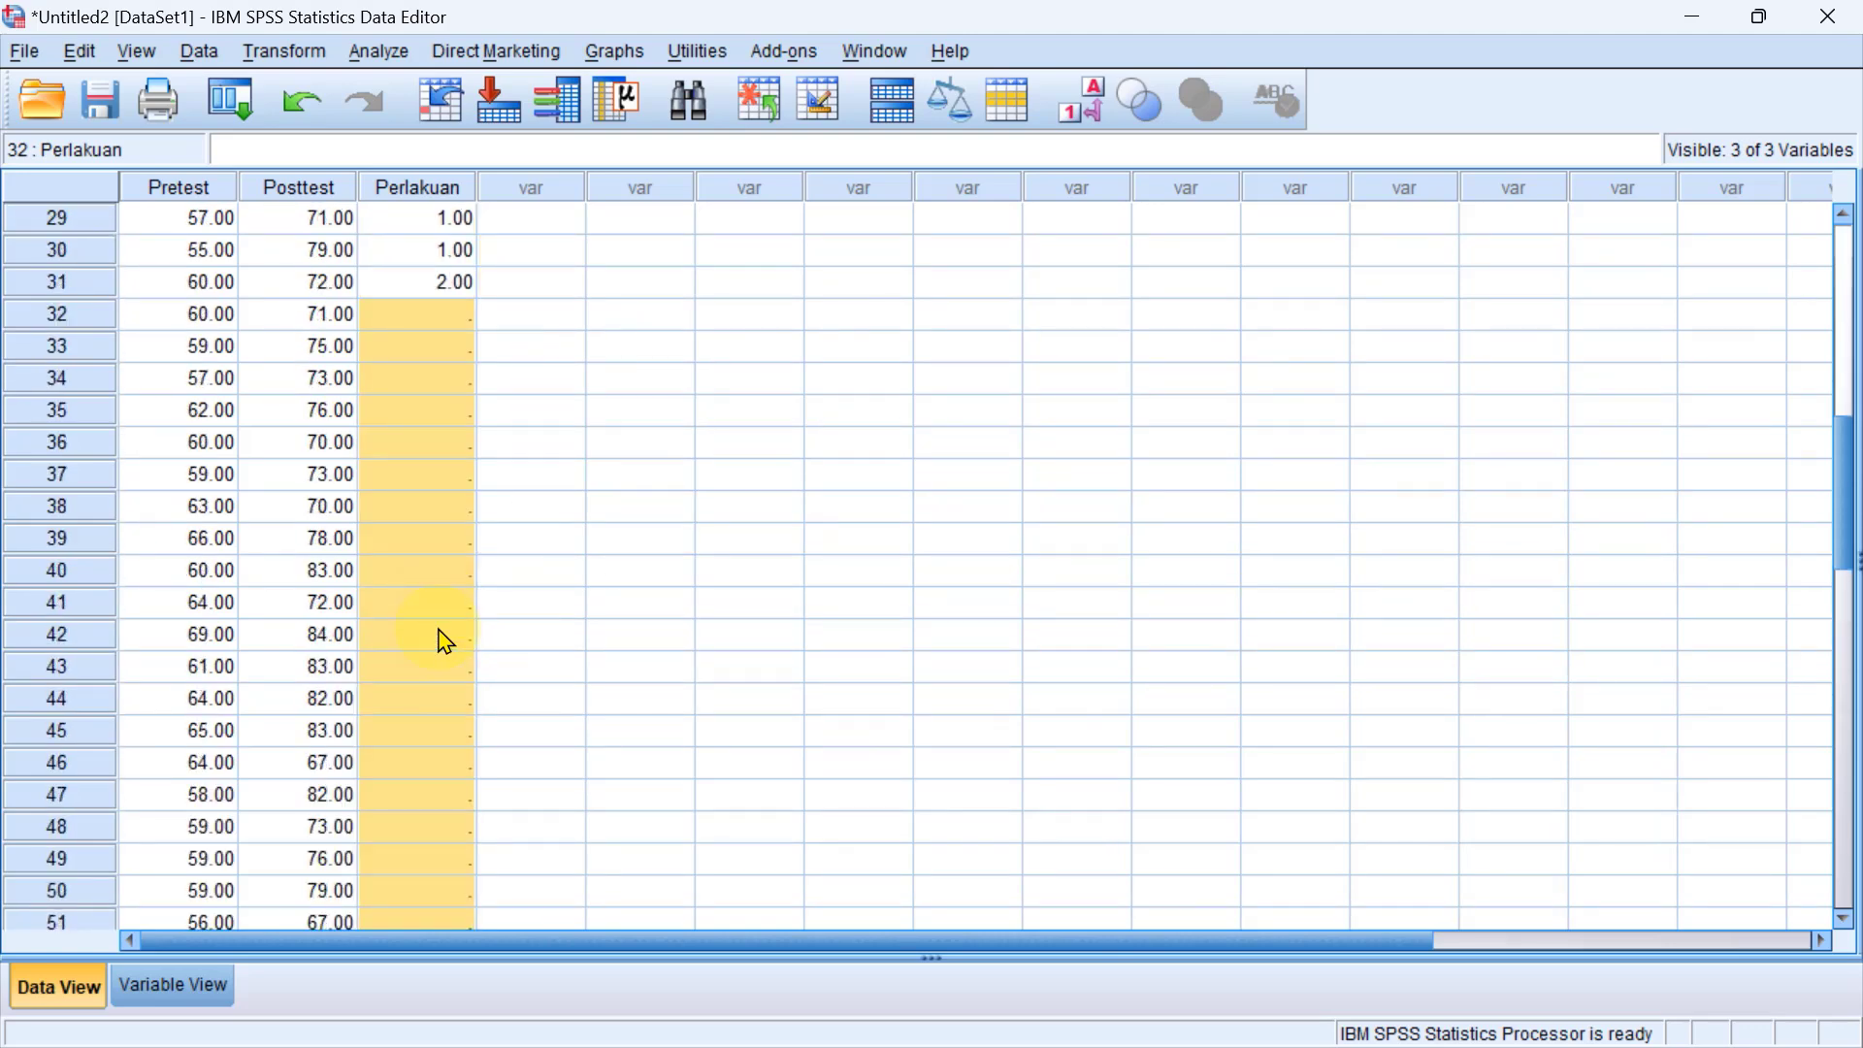
pyautogui.scroll(-5, 657, 607)
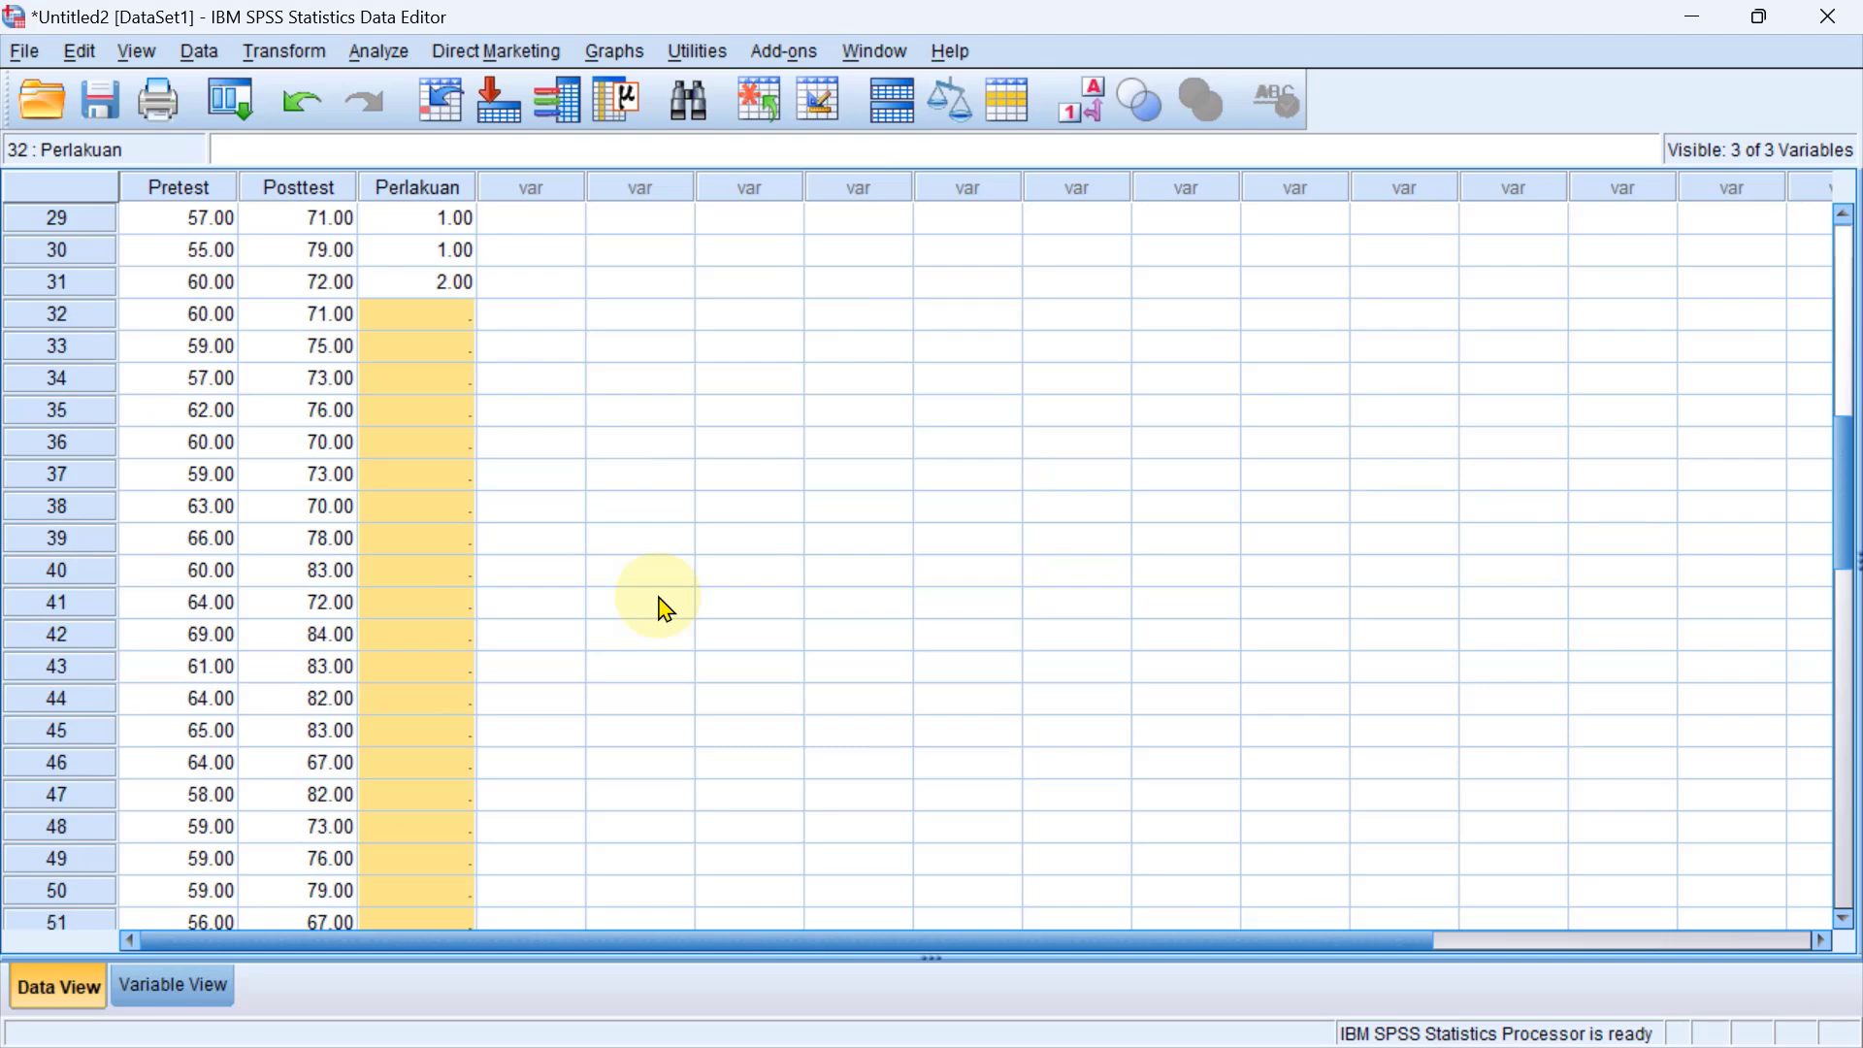
pyautogui.hotkey('ctrl', 'v')
pyautogui.scroll(-5, 478, 575)
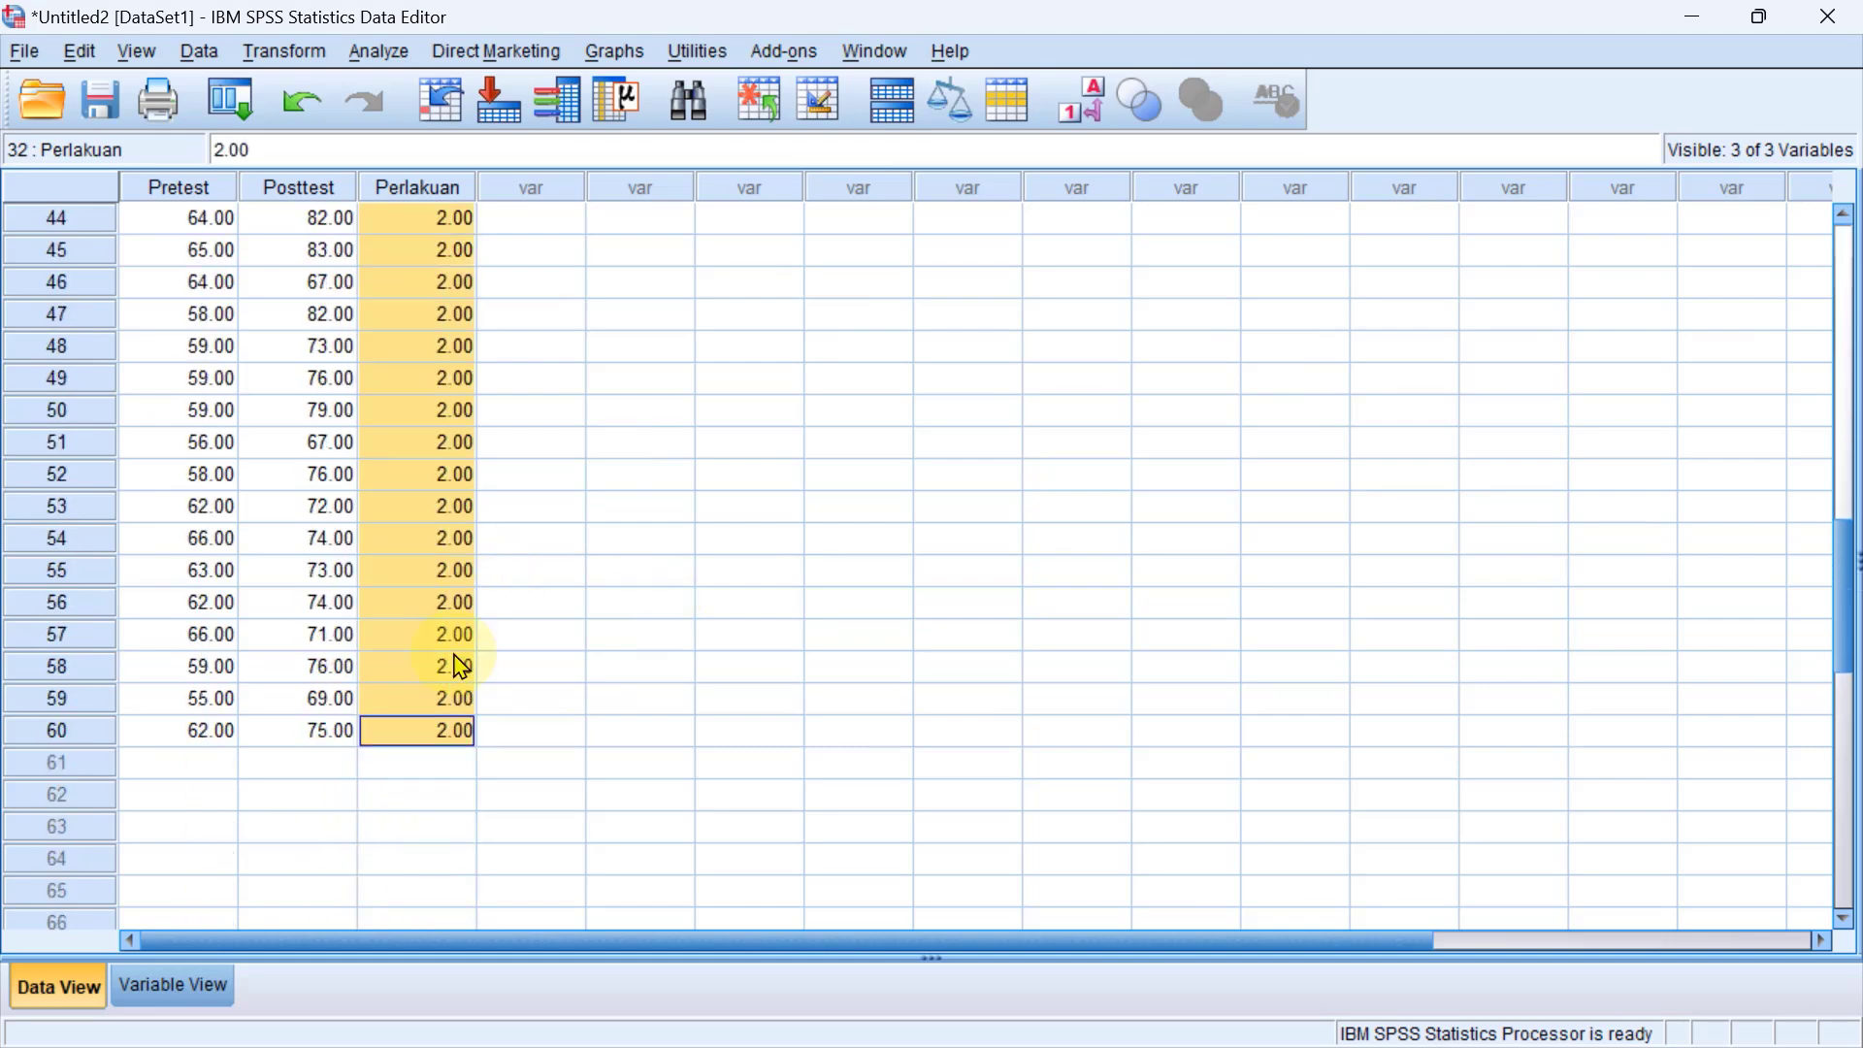
pyautogui.click(425, 735)
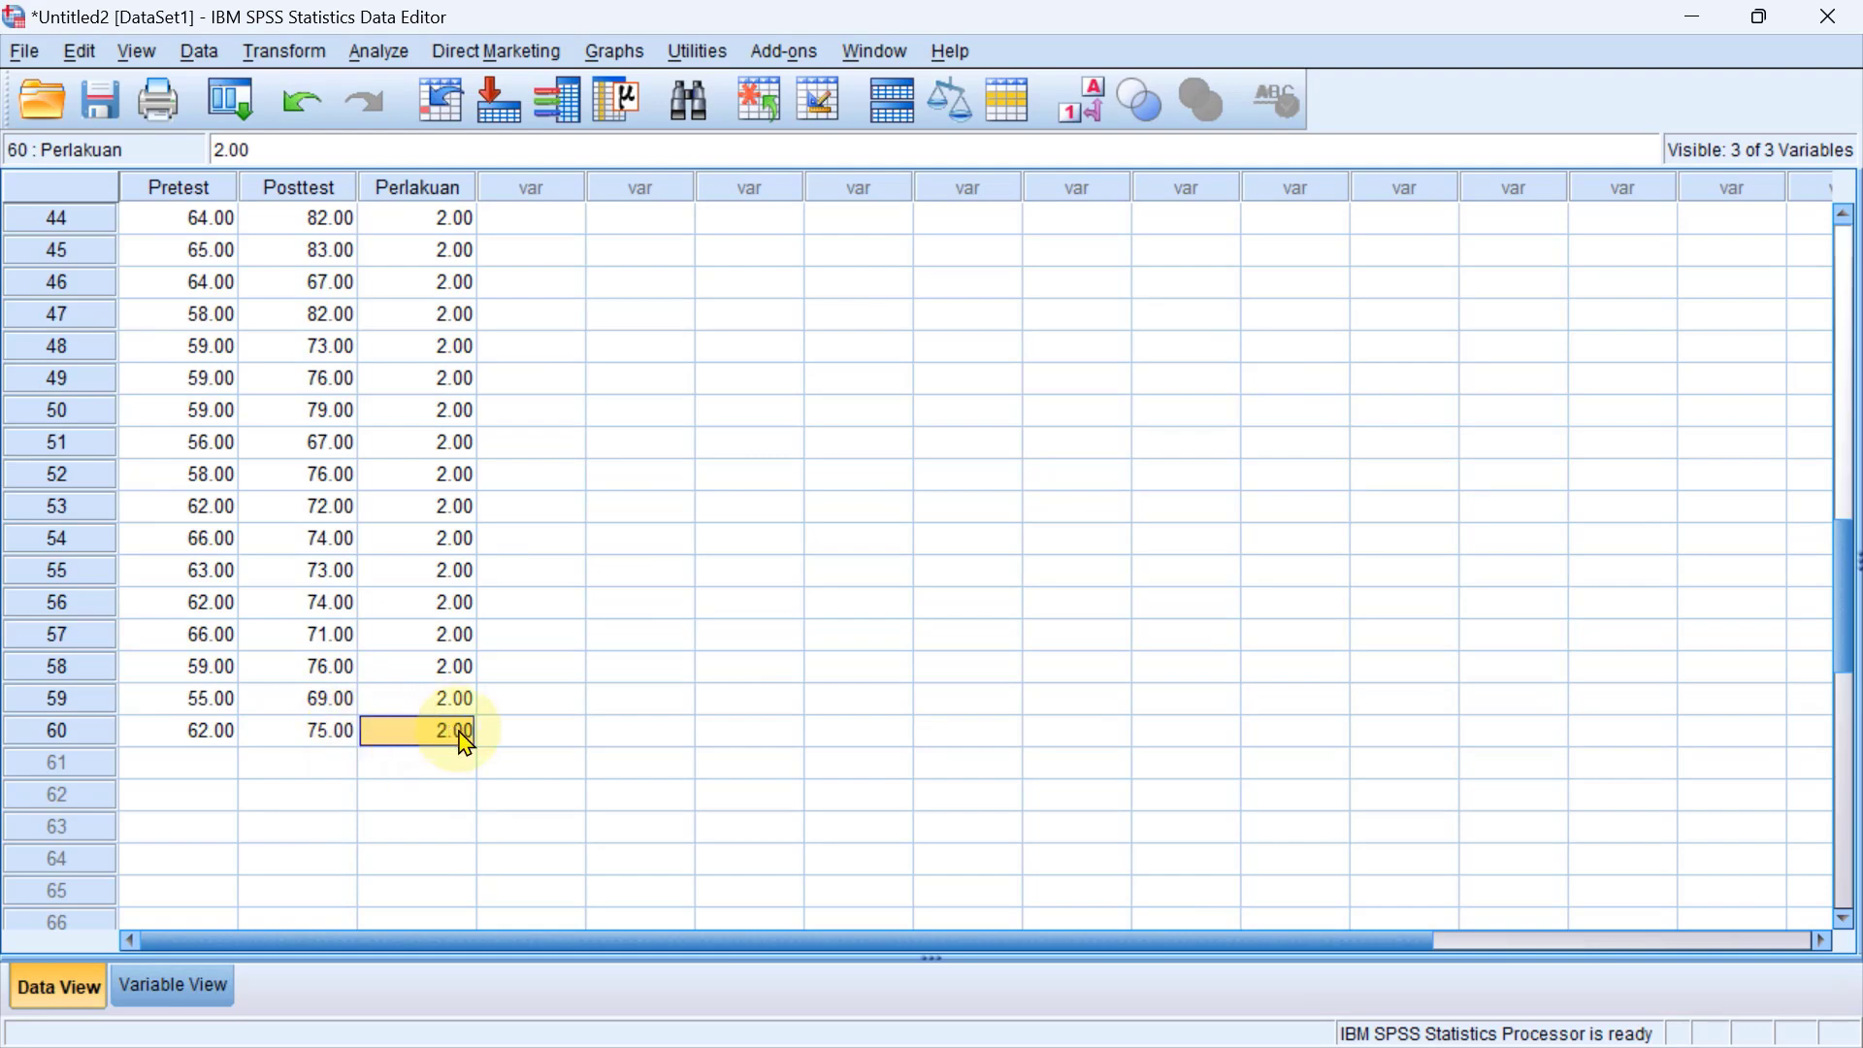
# Review the Pretest, Posttest and Perlakuan rows from case 60 back up to case 1.
pyautogui.scroll(9, 475, 730)
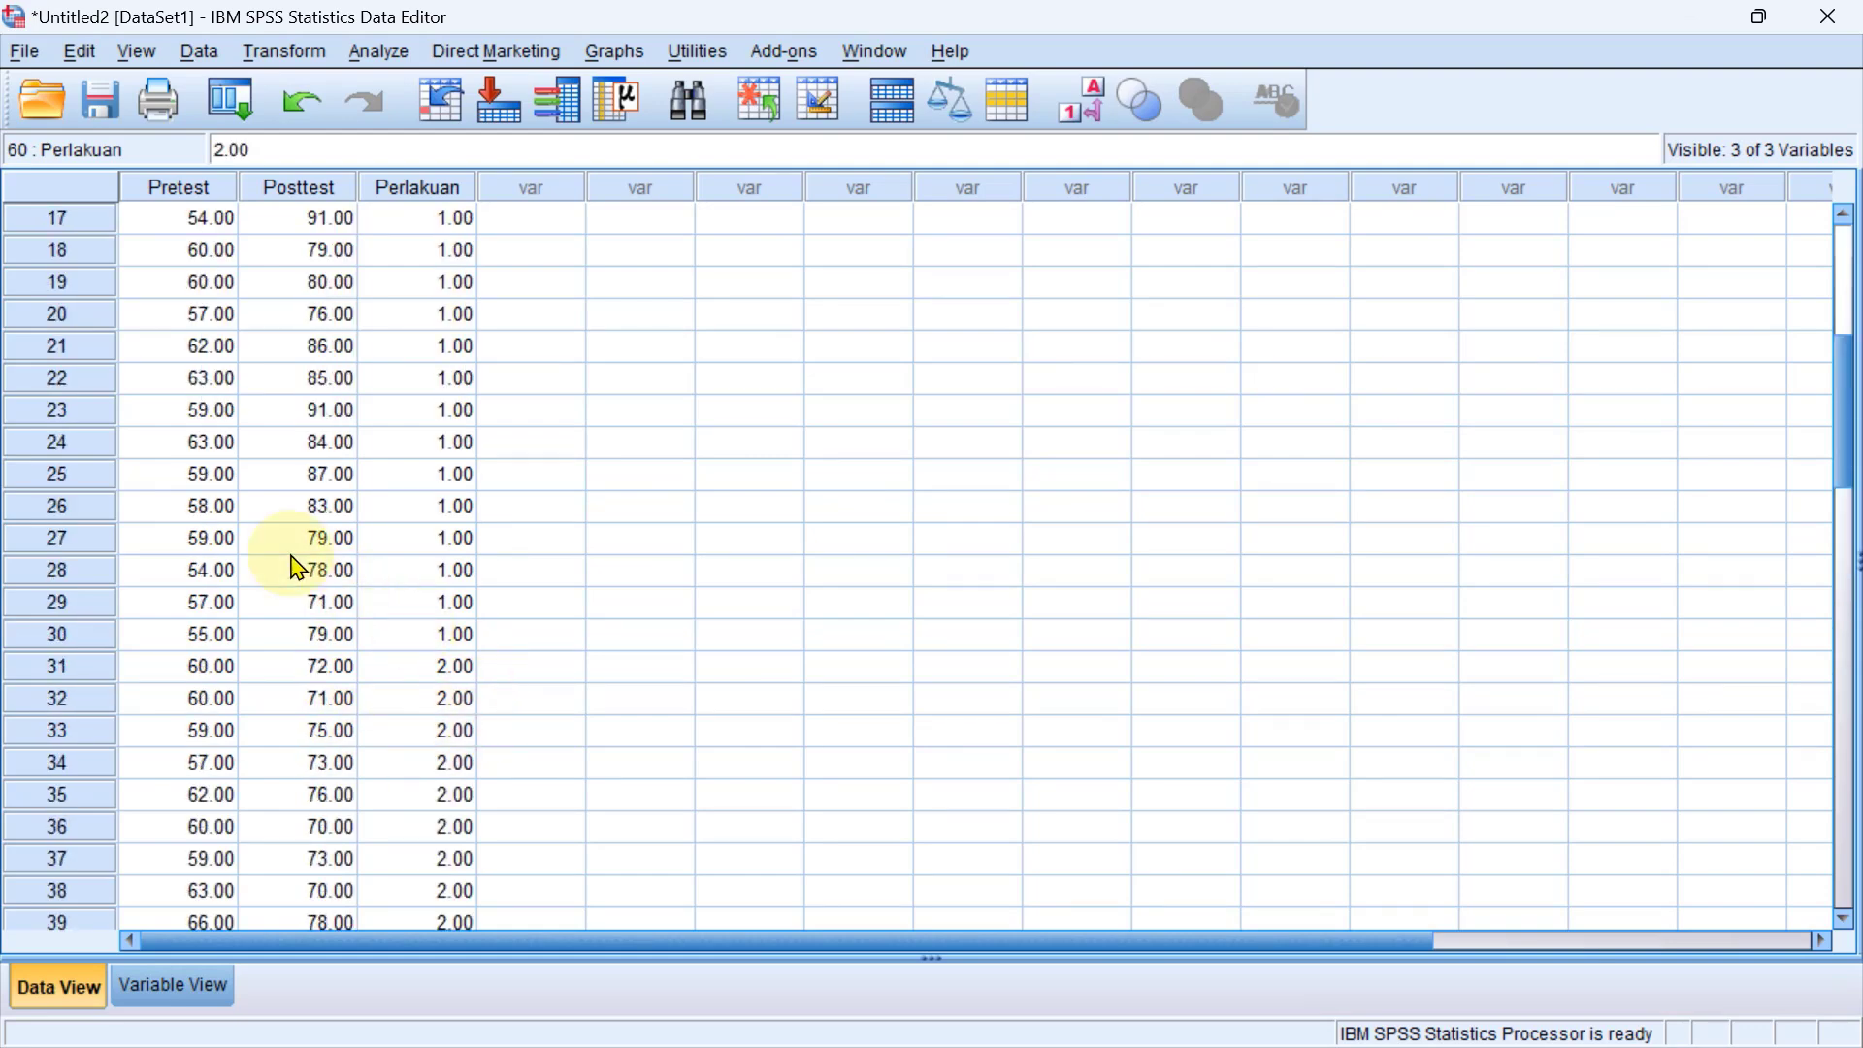
pyautogui.scroll(-9, 349, 711)
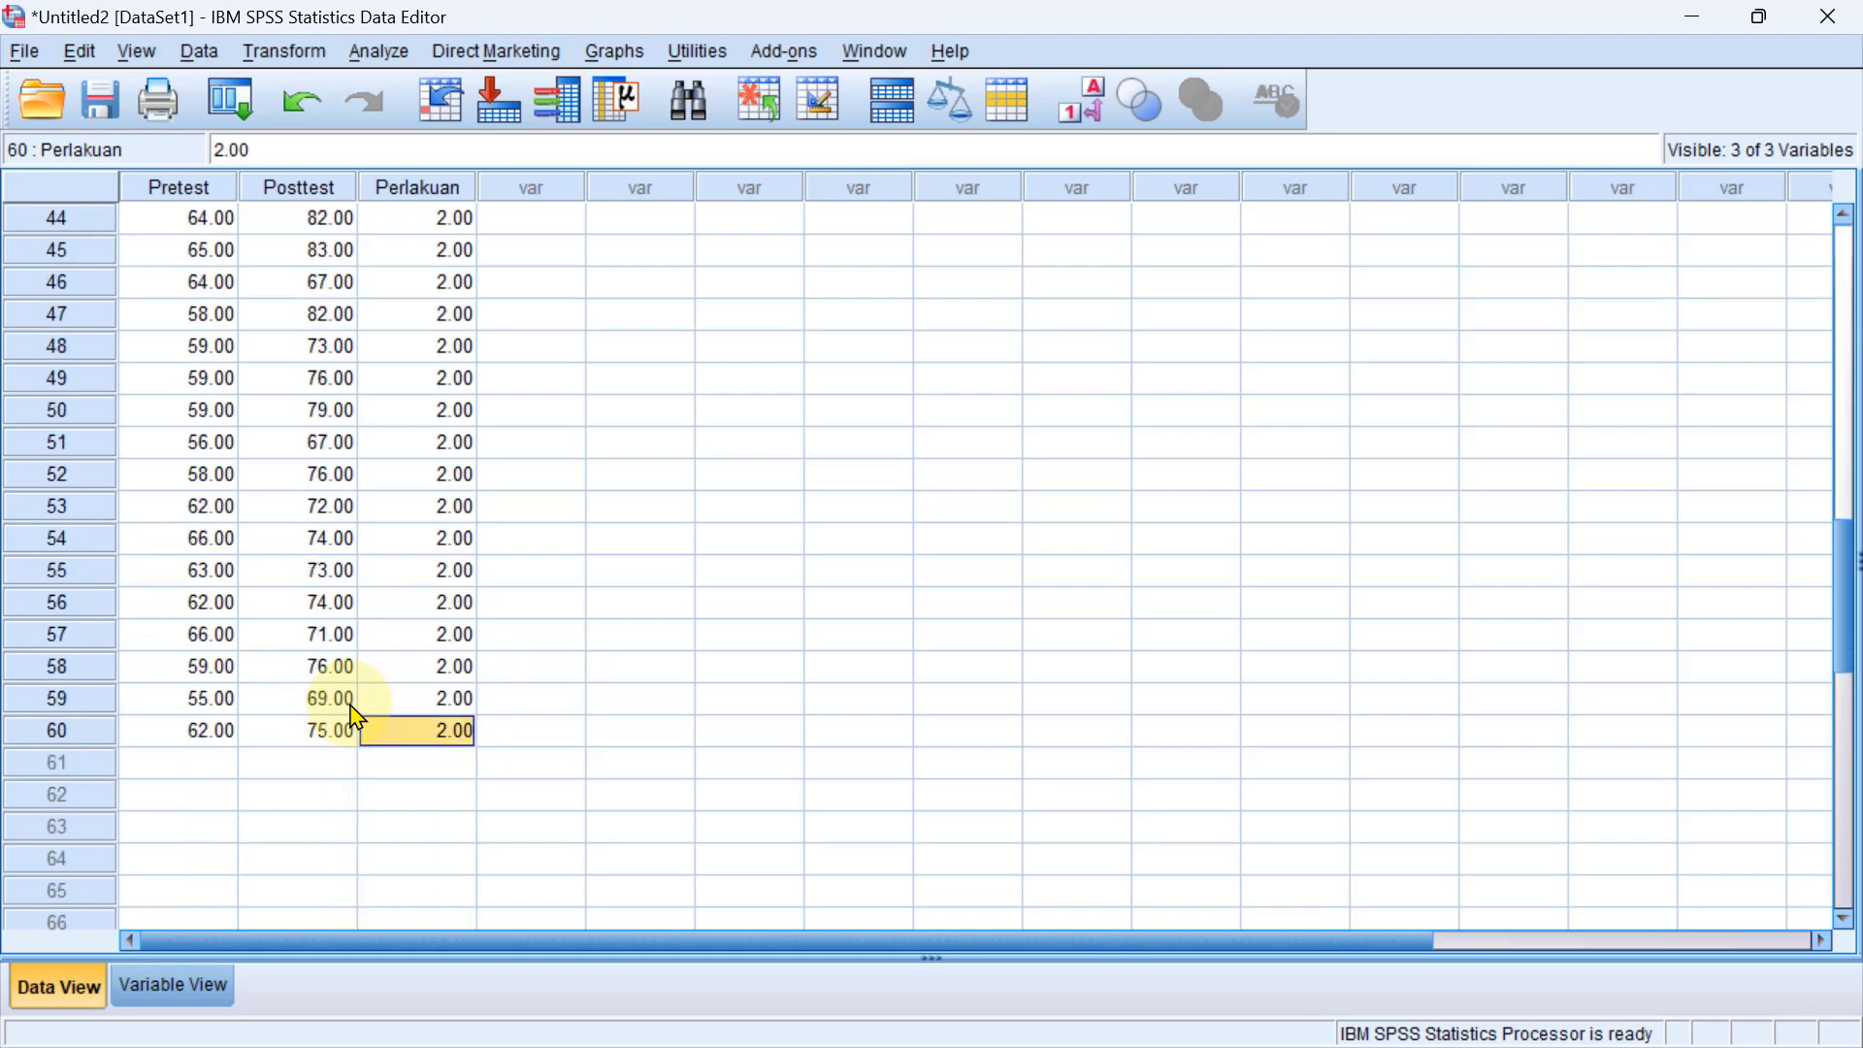
pyautogui.scroll(5, 378, 728)
pyautogui.scroll(4, 389, 719)
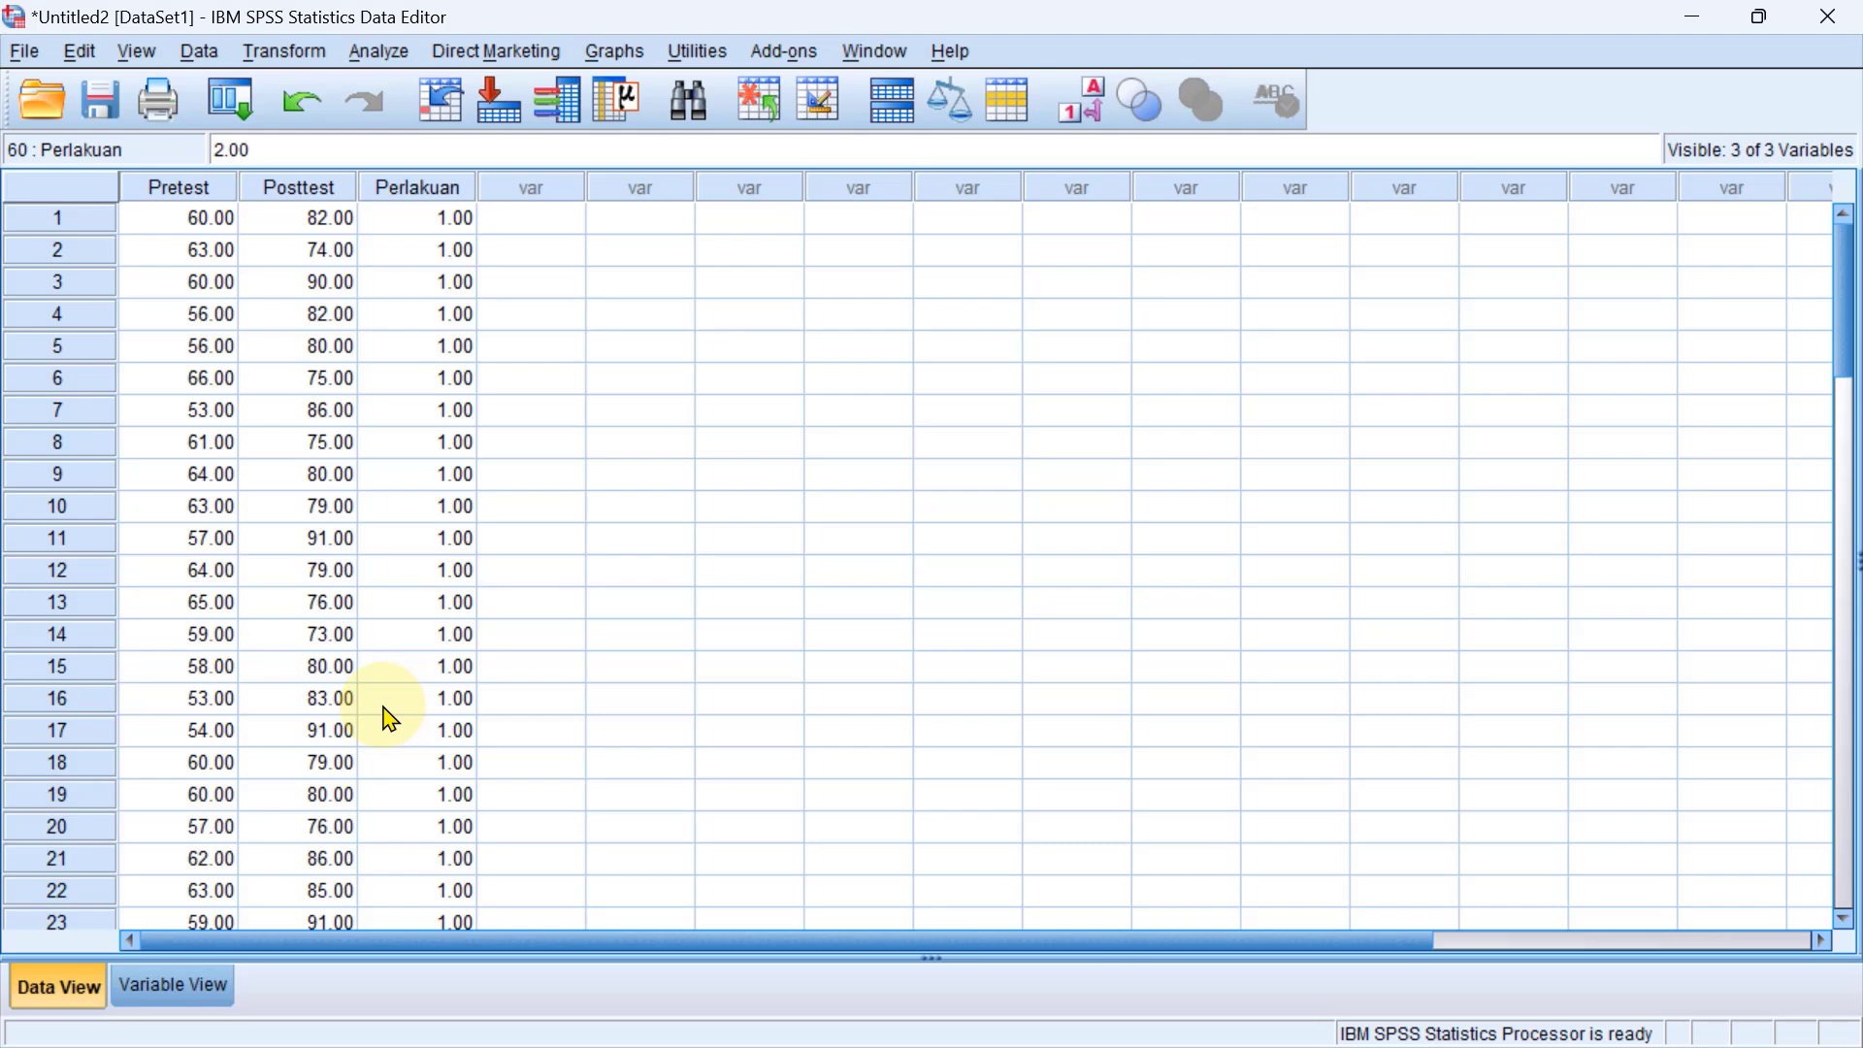
# Switch to the PowerPoint presentation to review the hypotheses for research questions 3 and 4, and return to the SPSS dataset.
pyautogui.hotkey('alt', 'Tab')
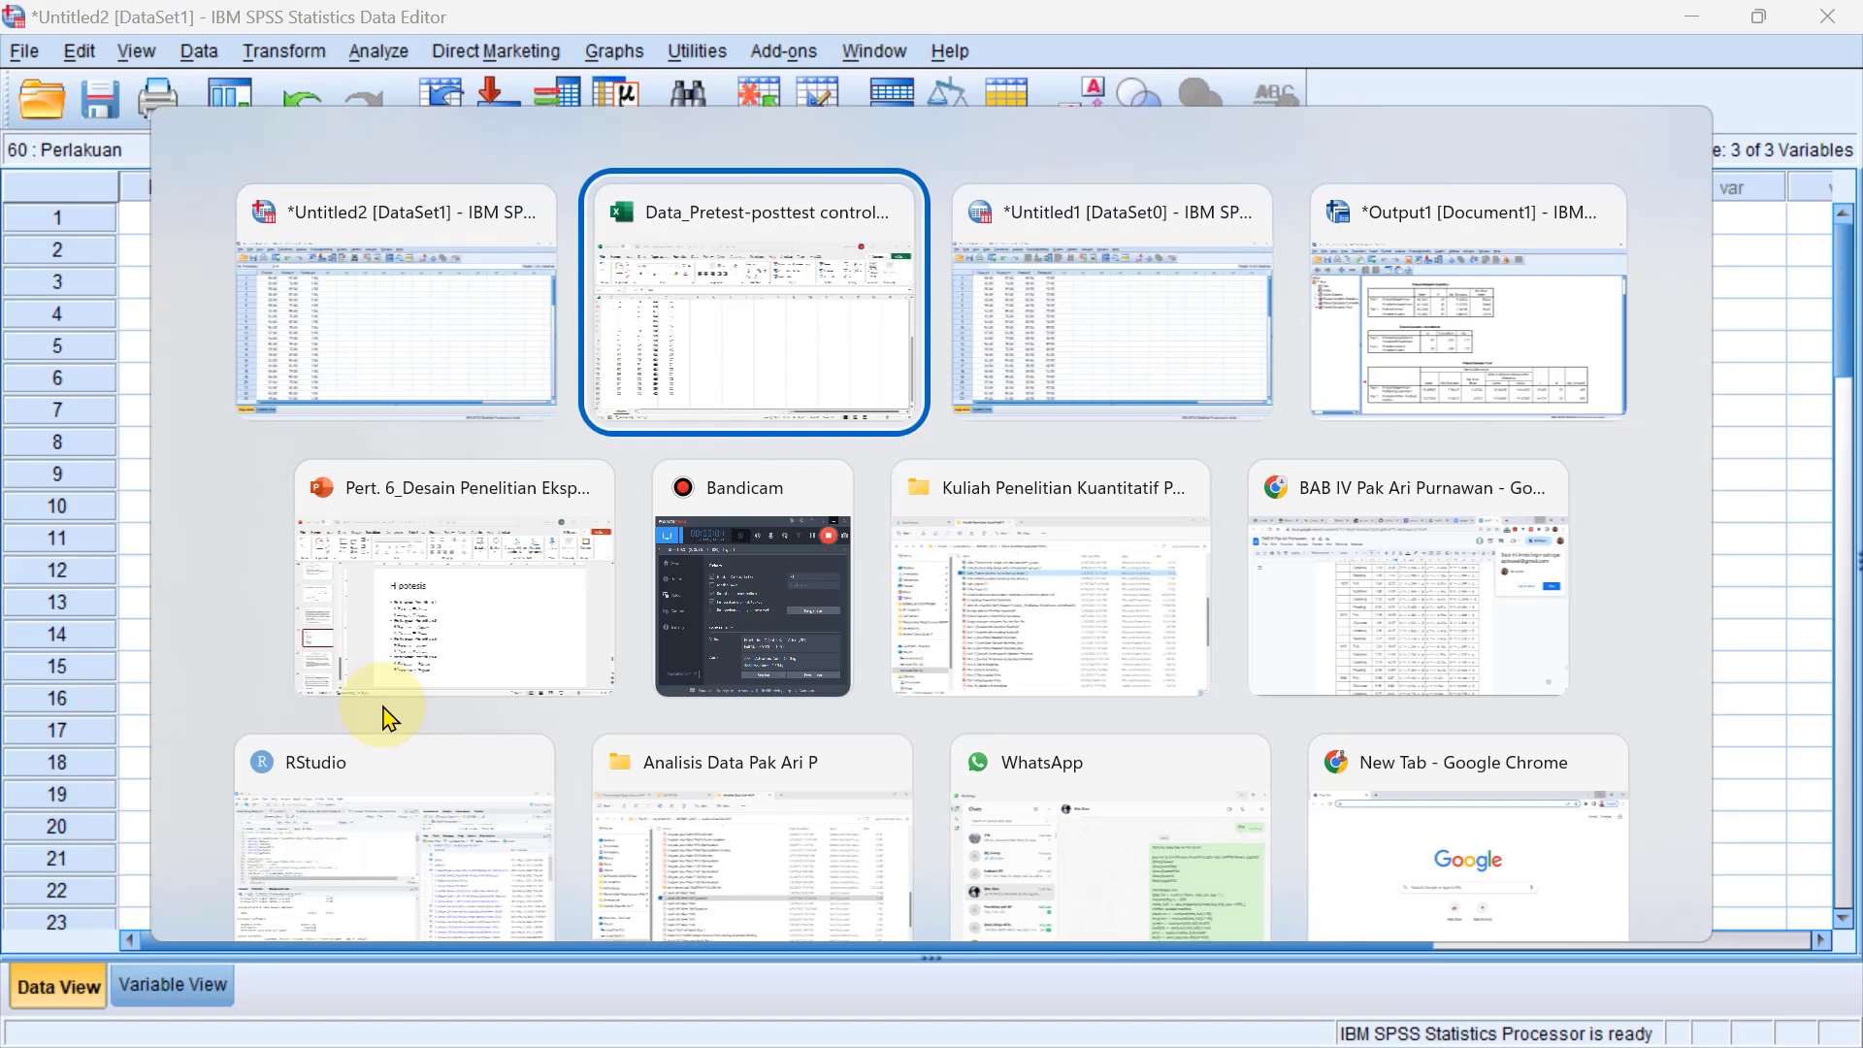
pyautogui.click(388, 652)
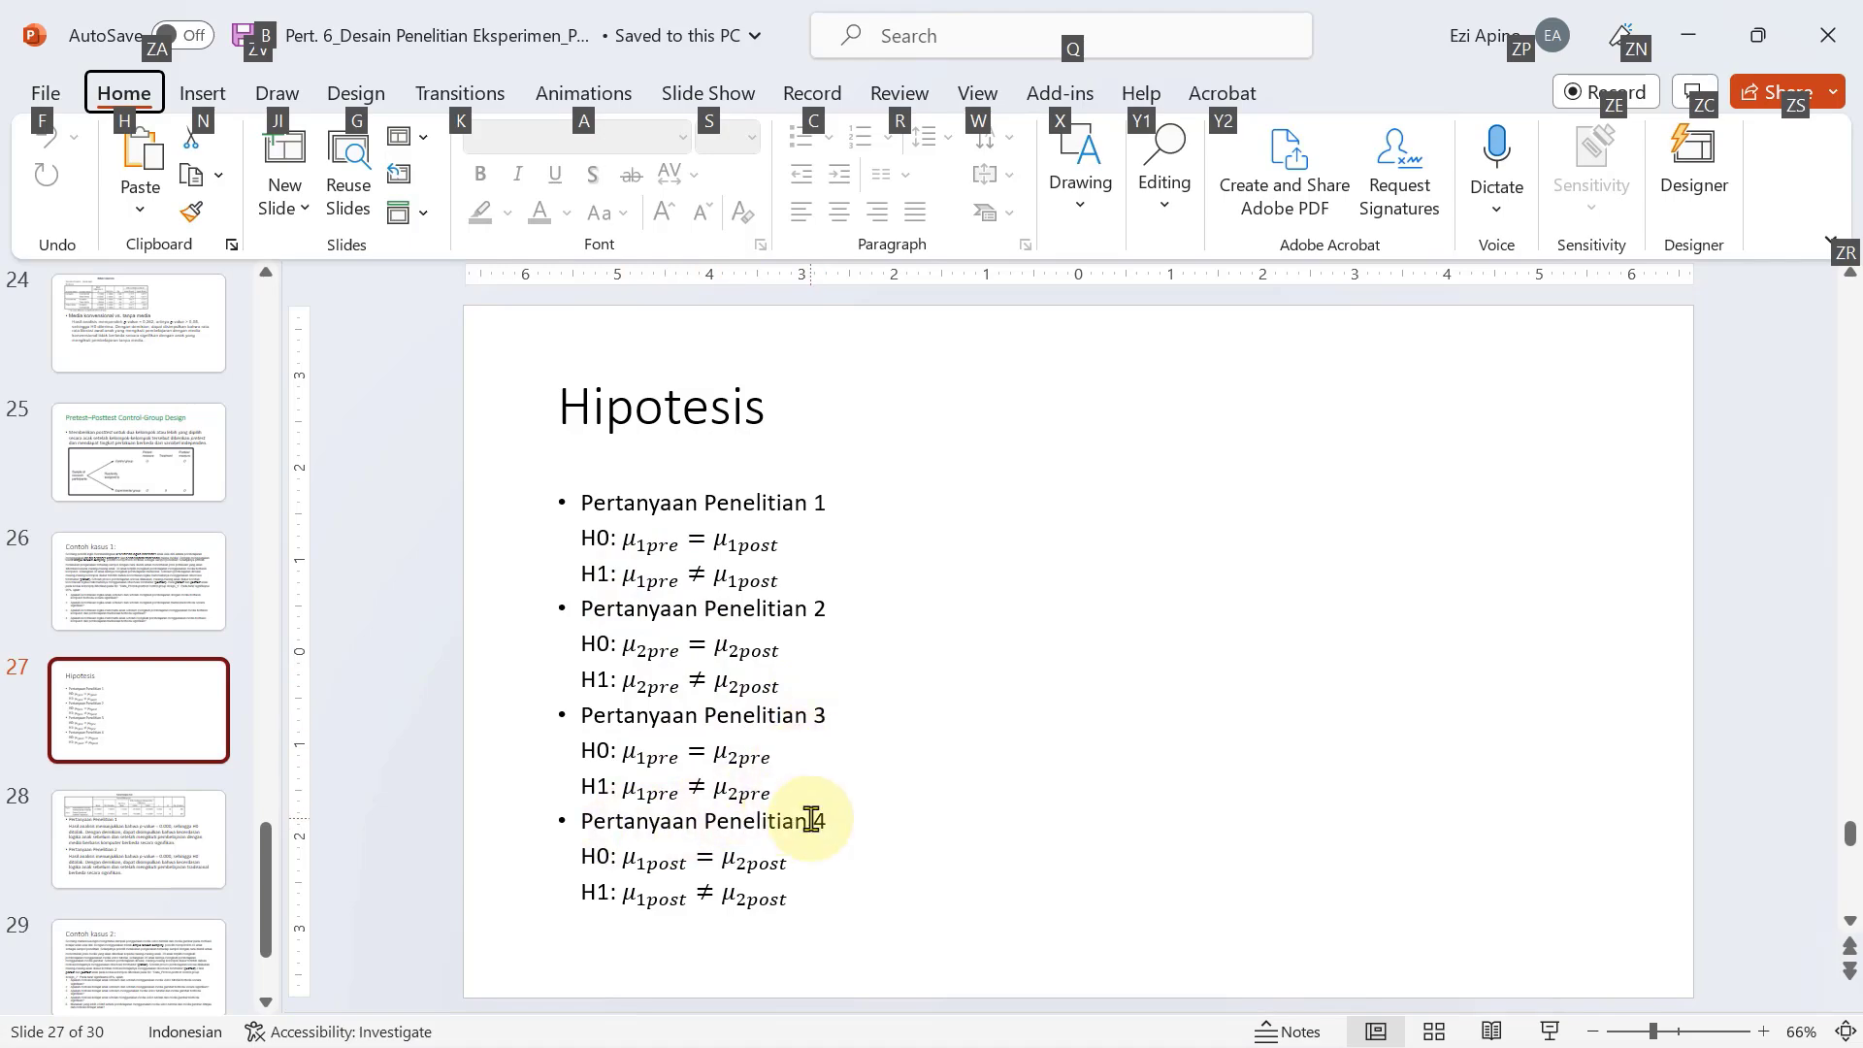
pyautogui.hotkey('alt', 'Tab')
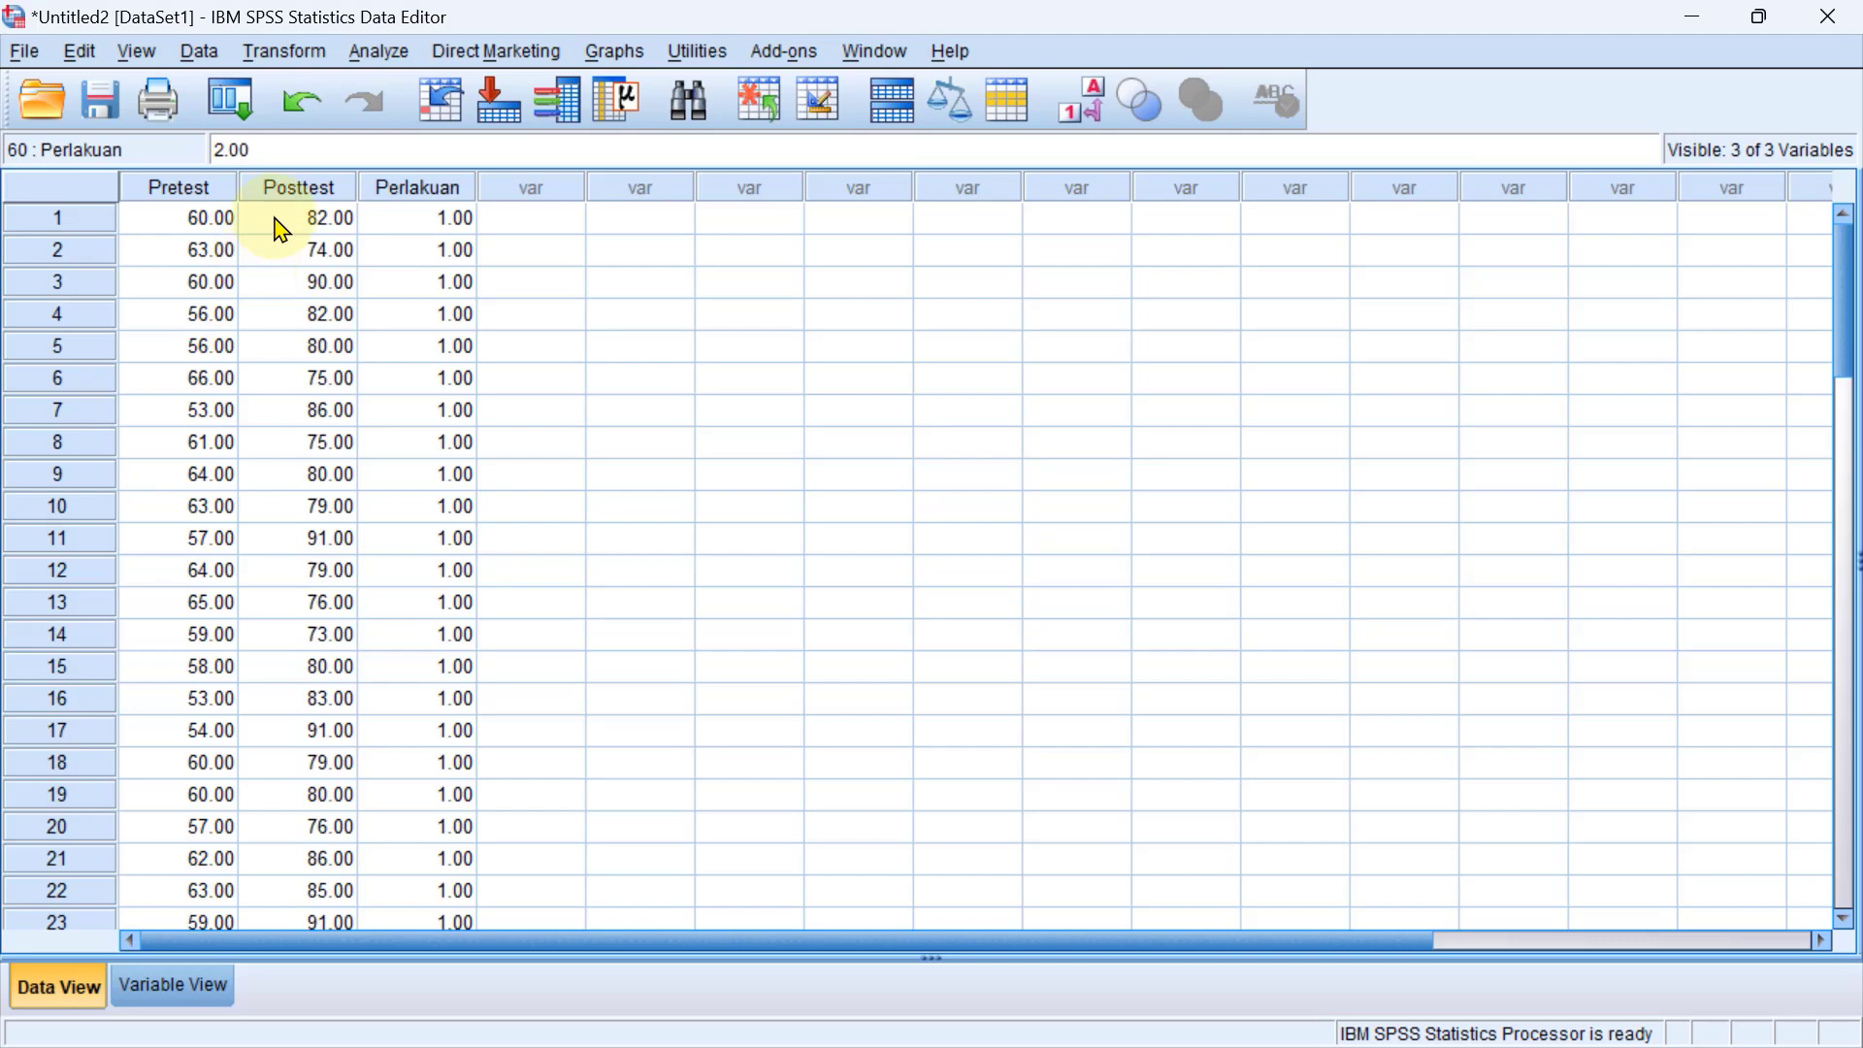
# Start an Independent-Samples T Test with both Kecerdasan logika variables, Pretest and Posttest, as the test variables.
pyautogui.click(388, 56)
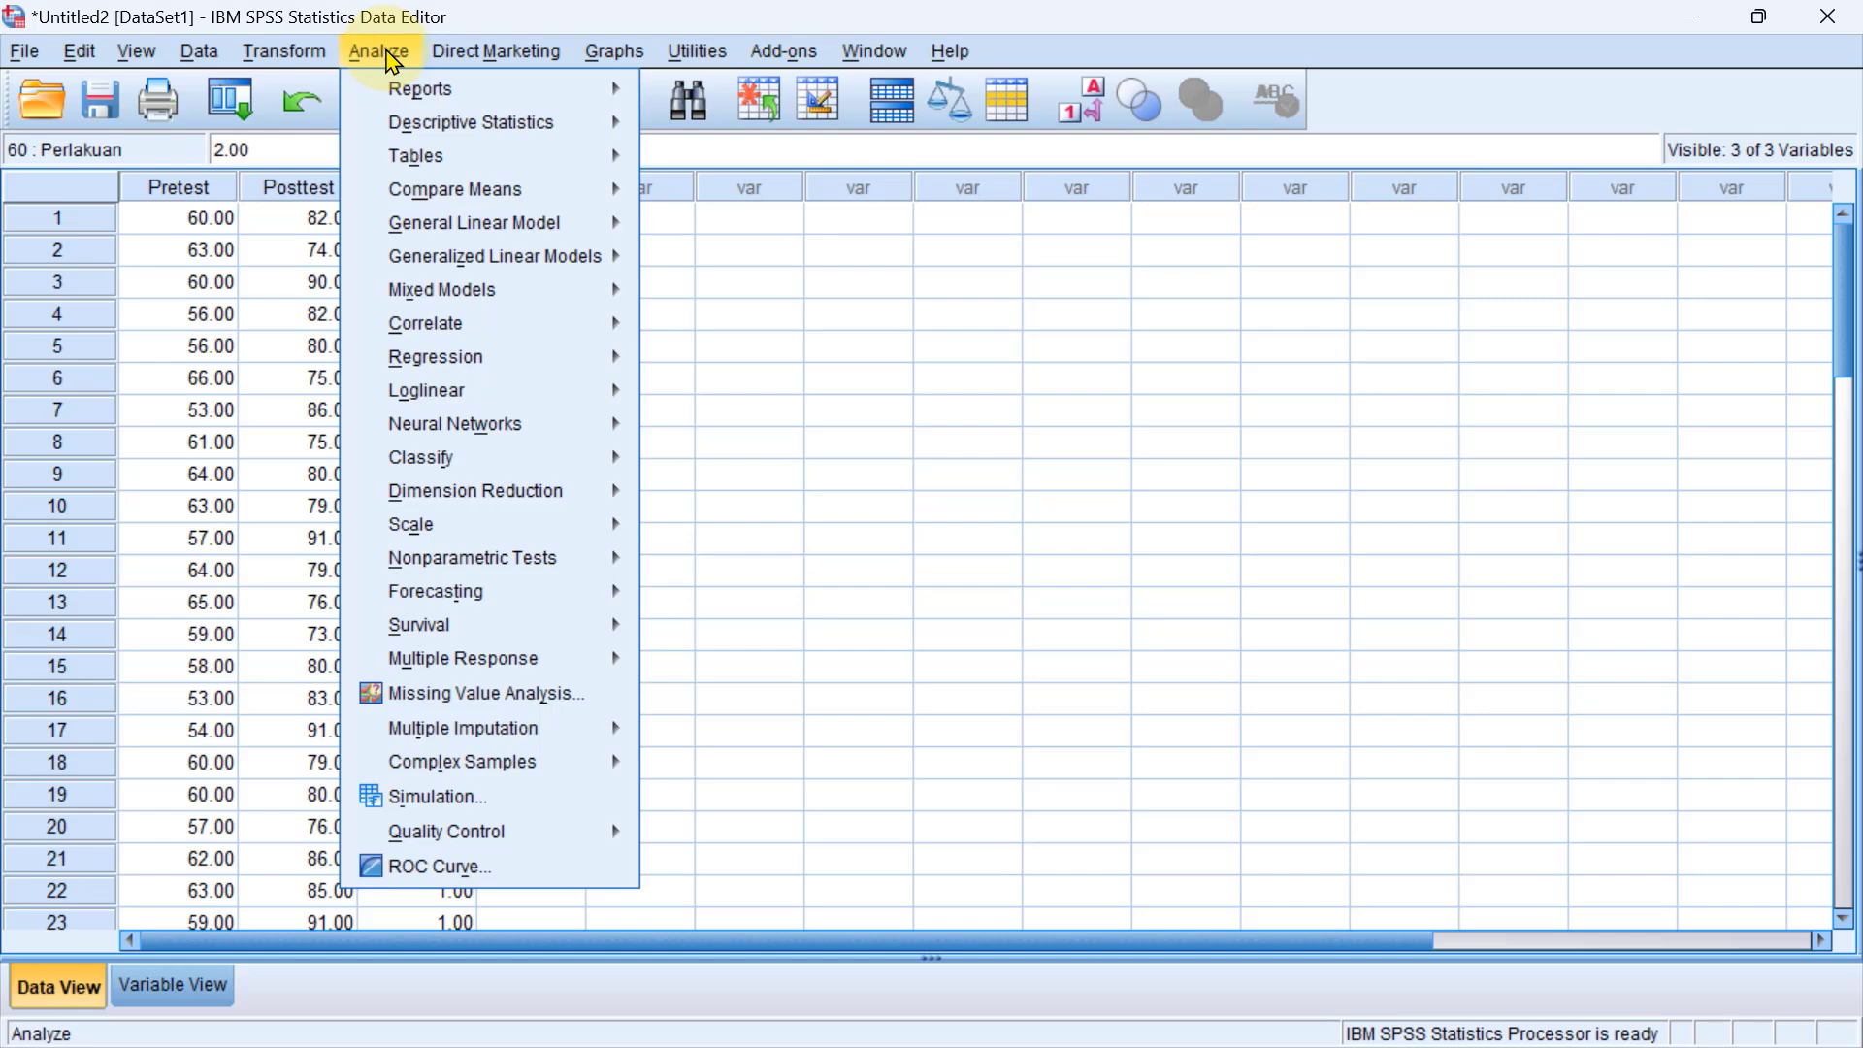
pyautogui.moveTo(449, 197)
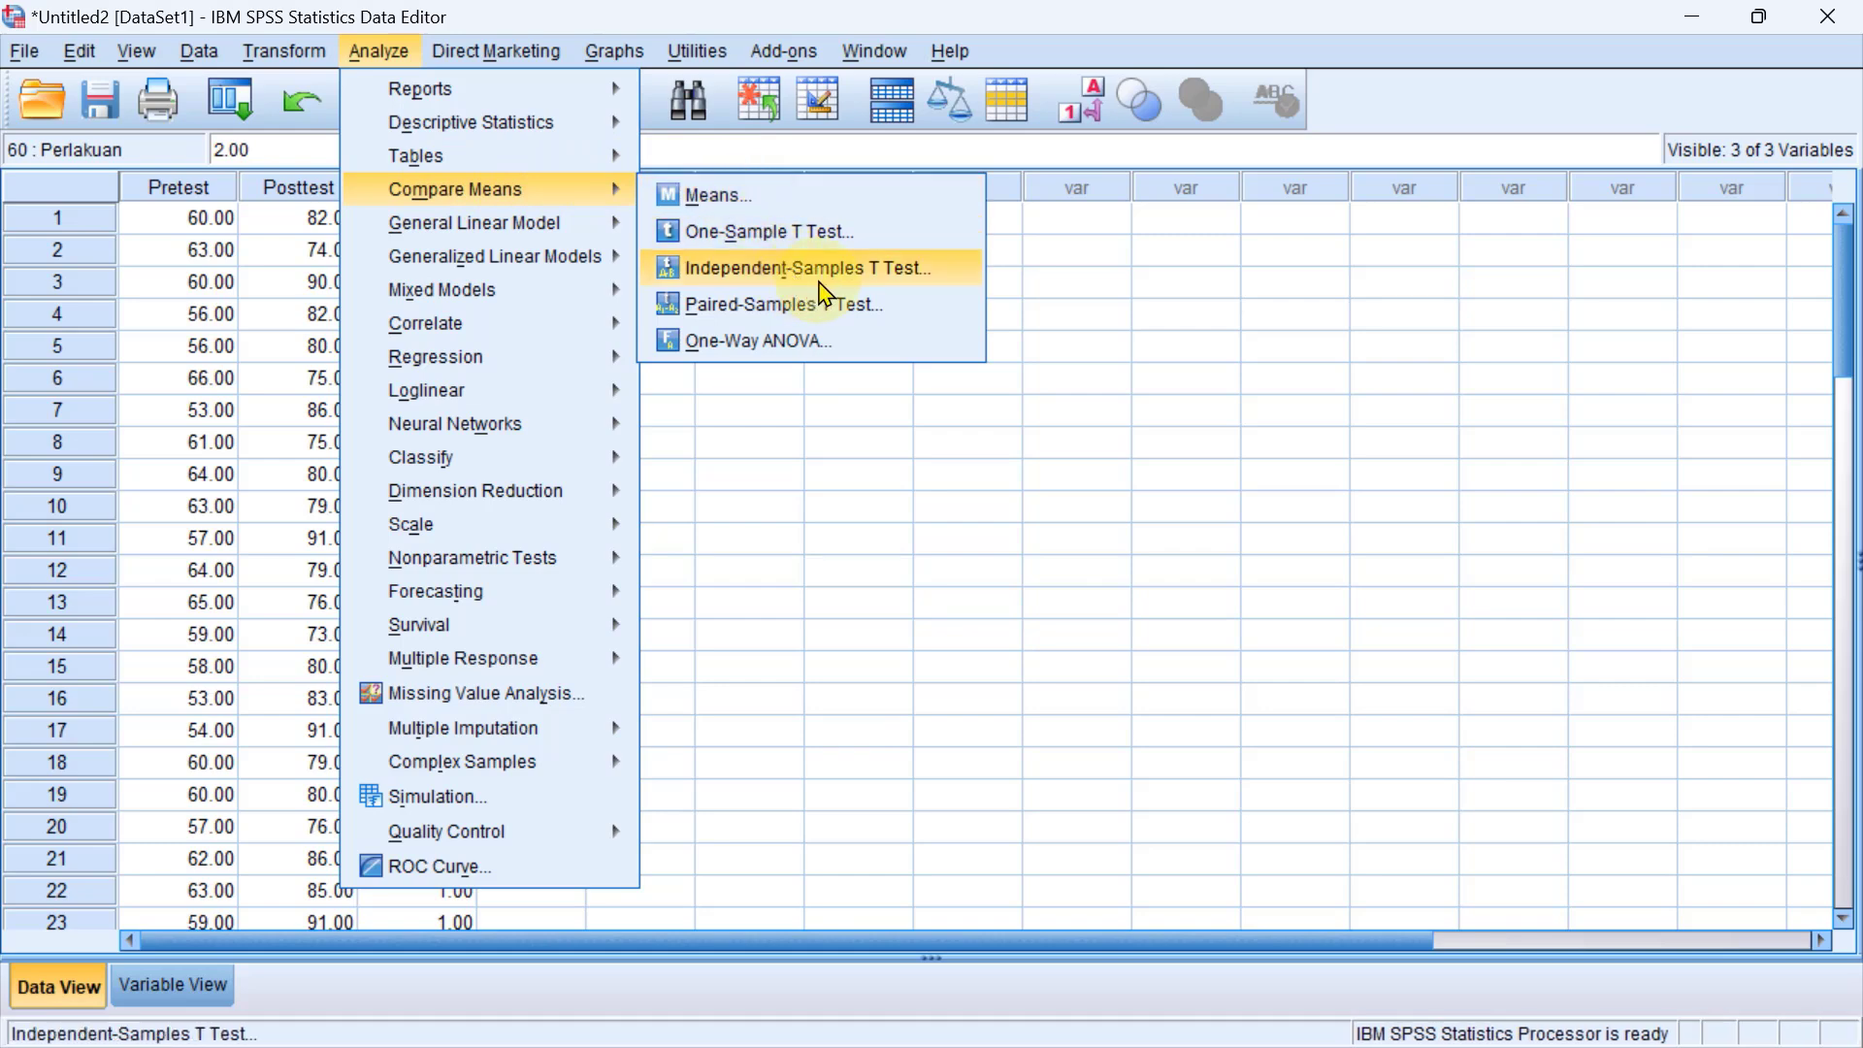
pyautogui.click(824, 291)
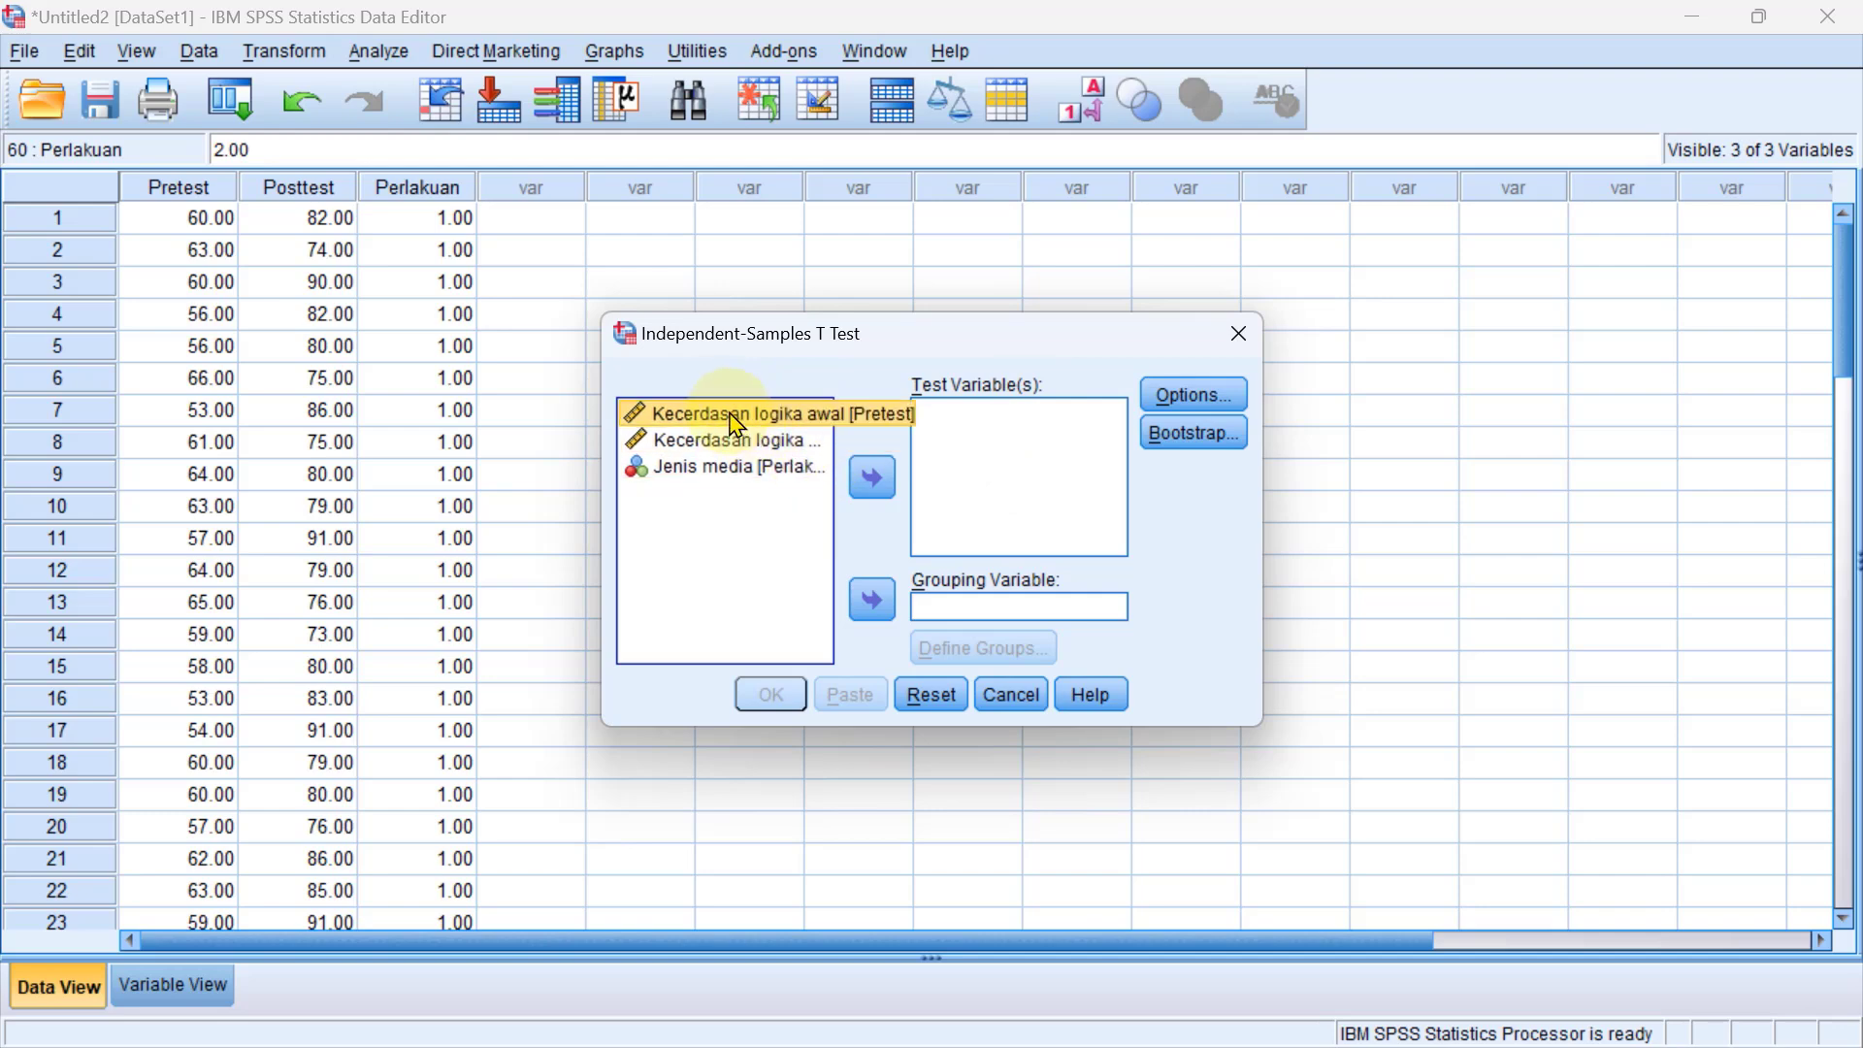
pyautogui.click(873, 480)
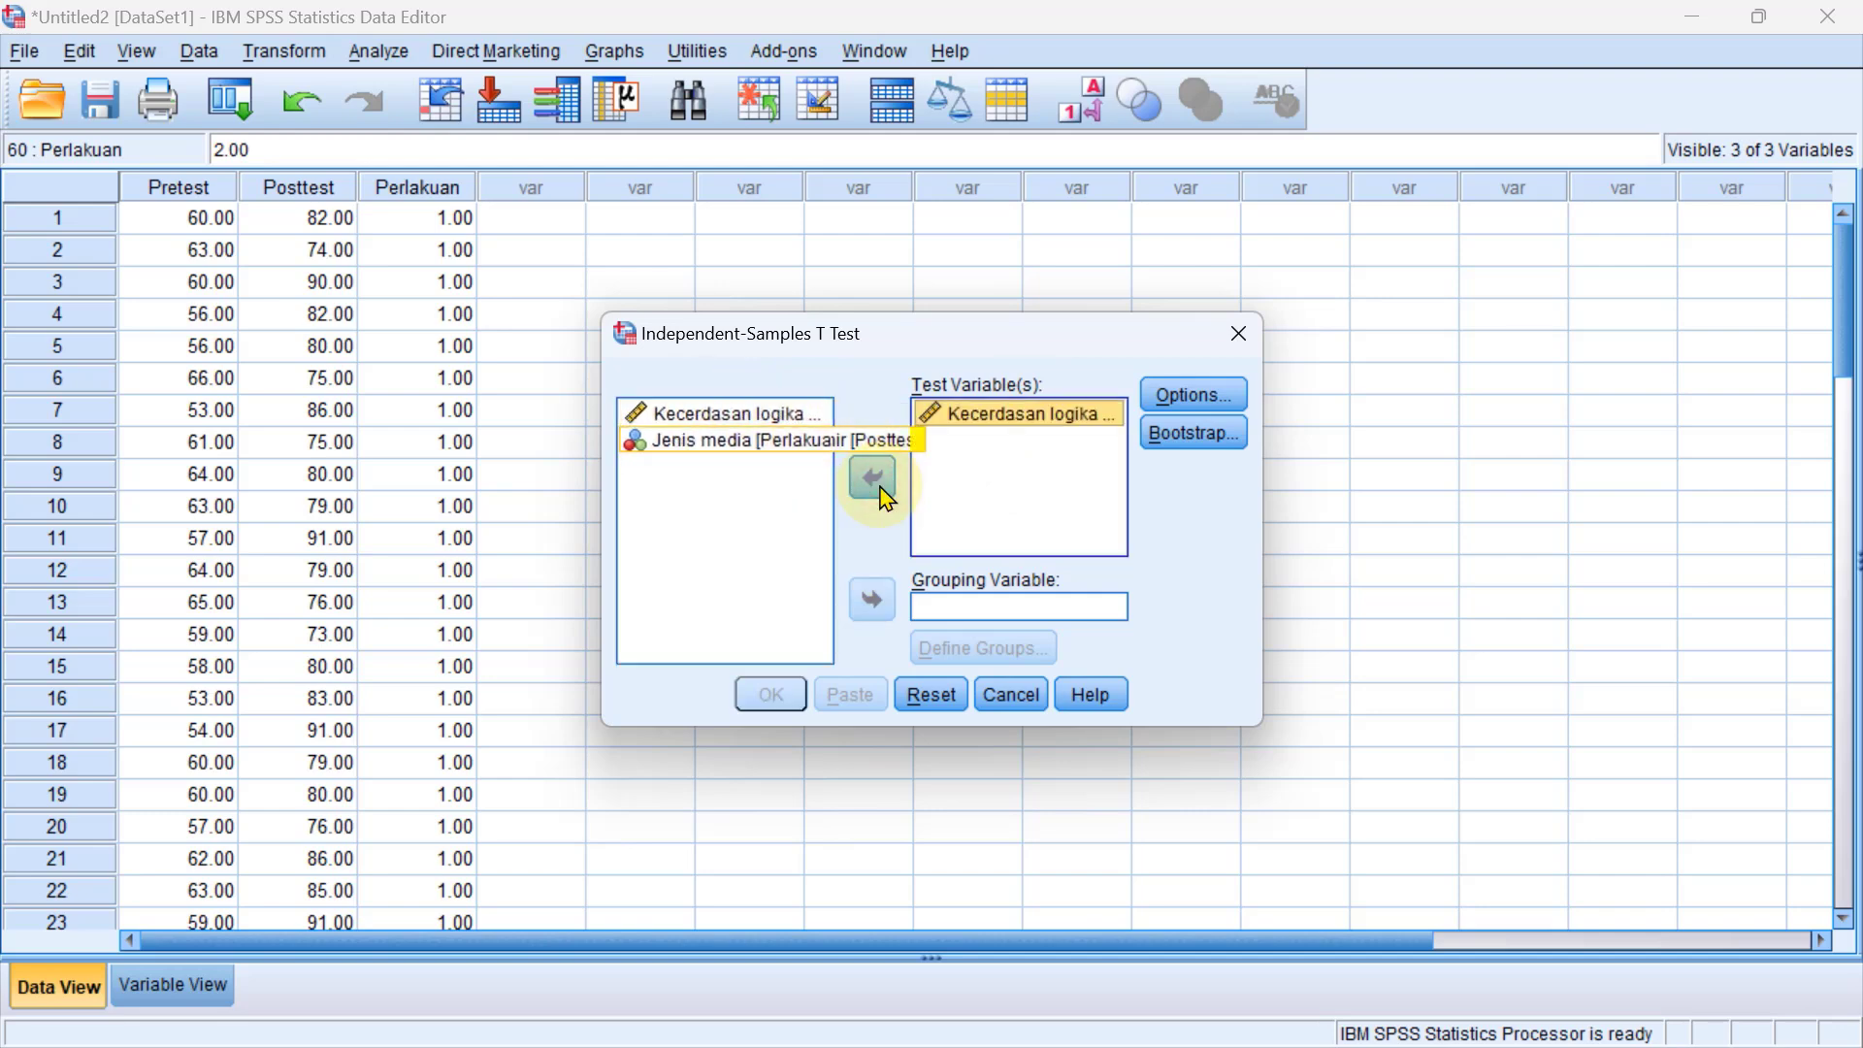
pyautogui.click(874, 478)
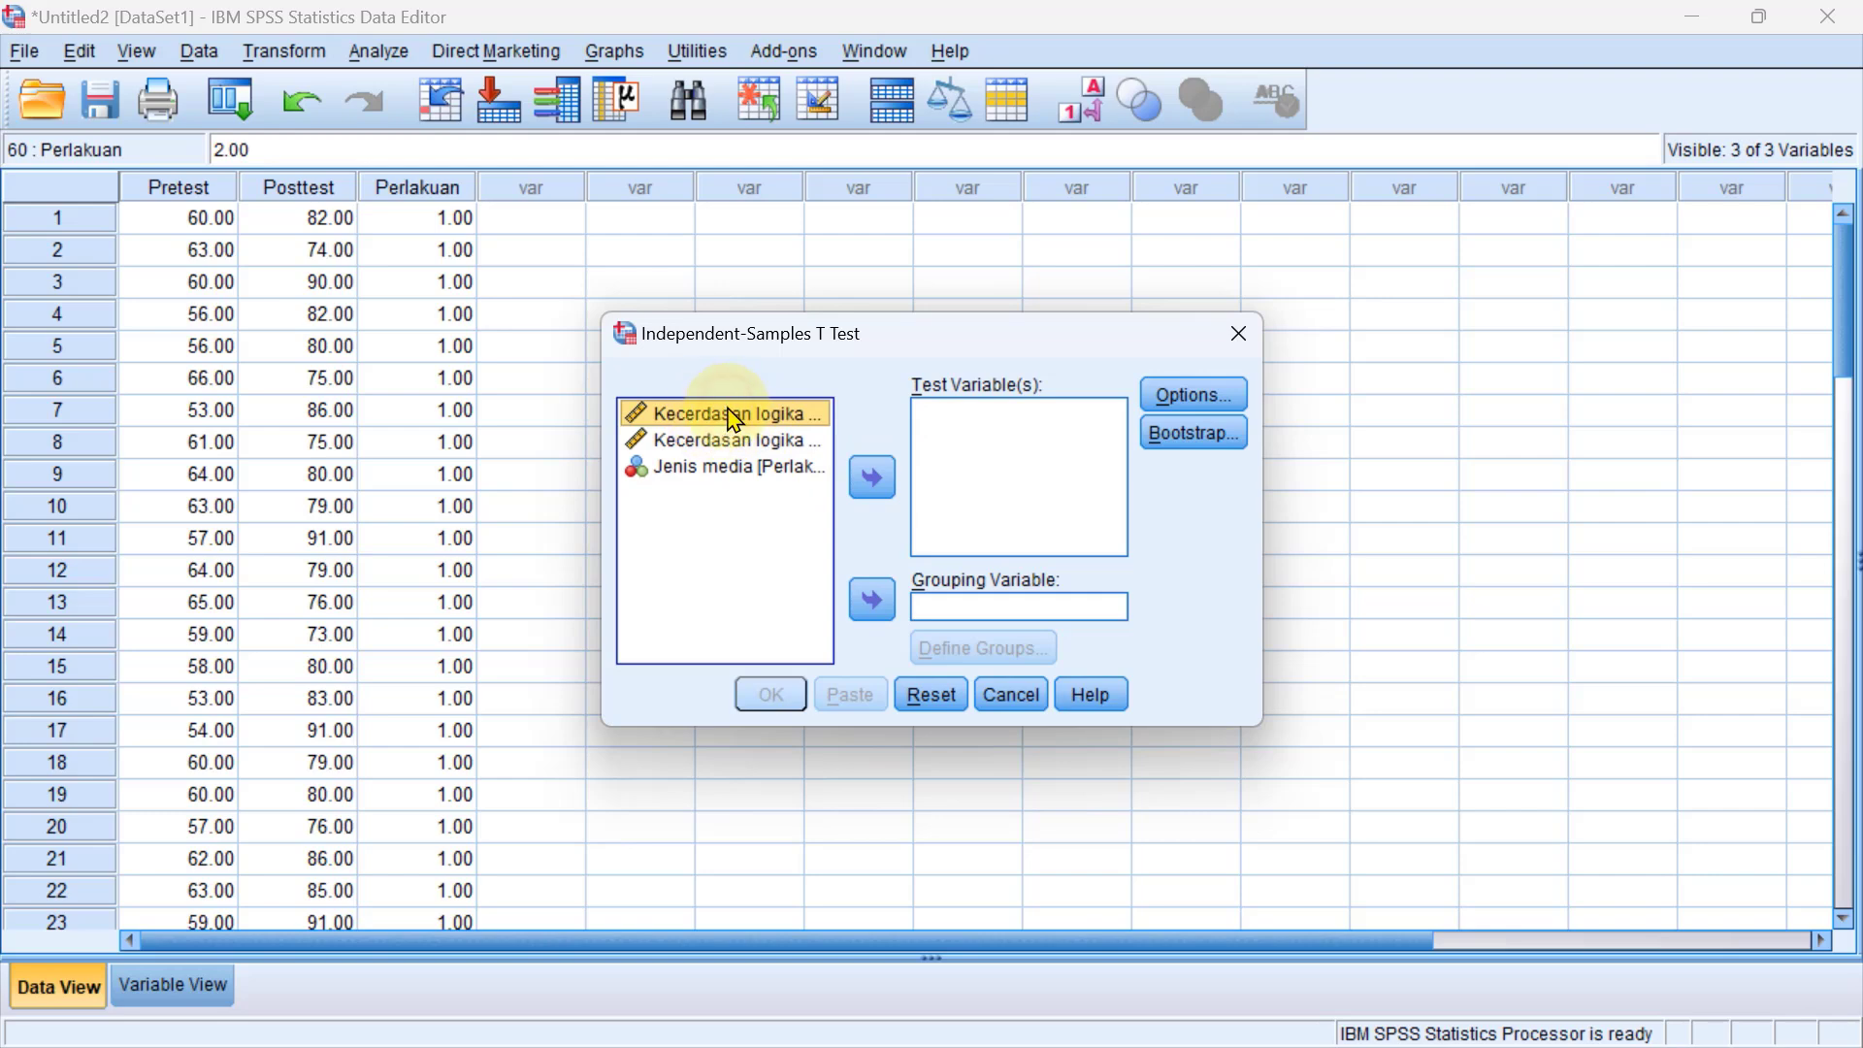
pyautogui.click(720, 439)
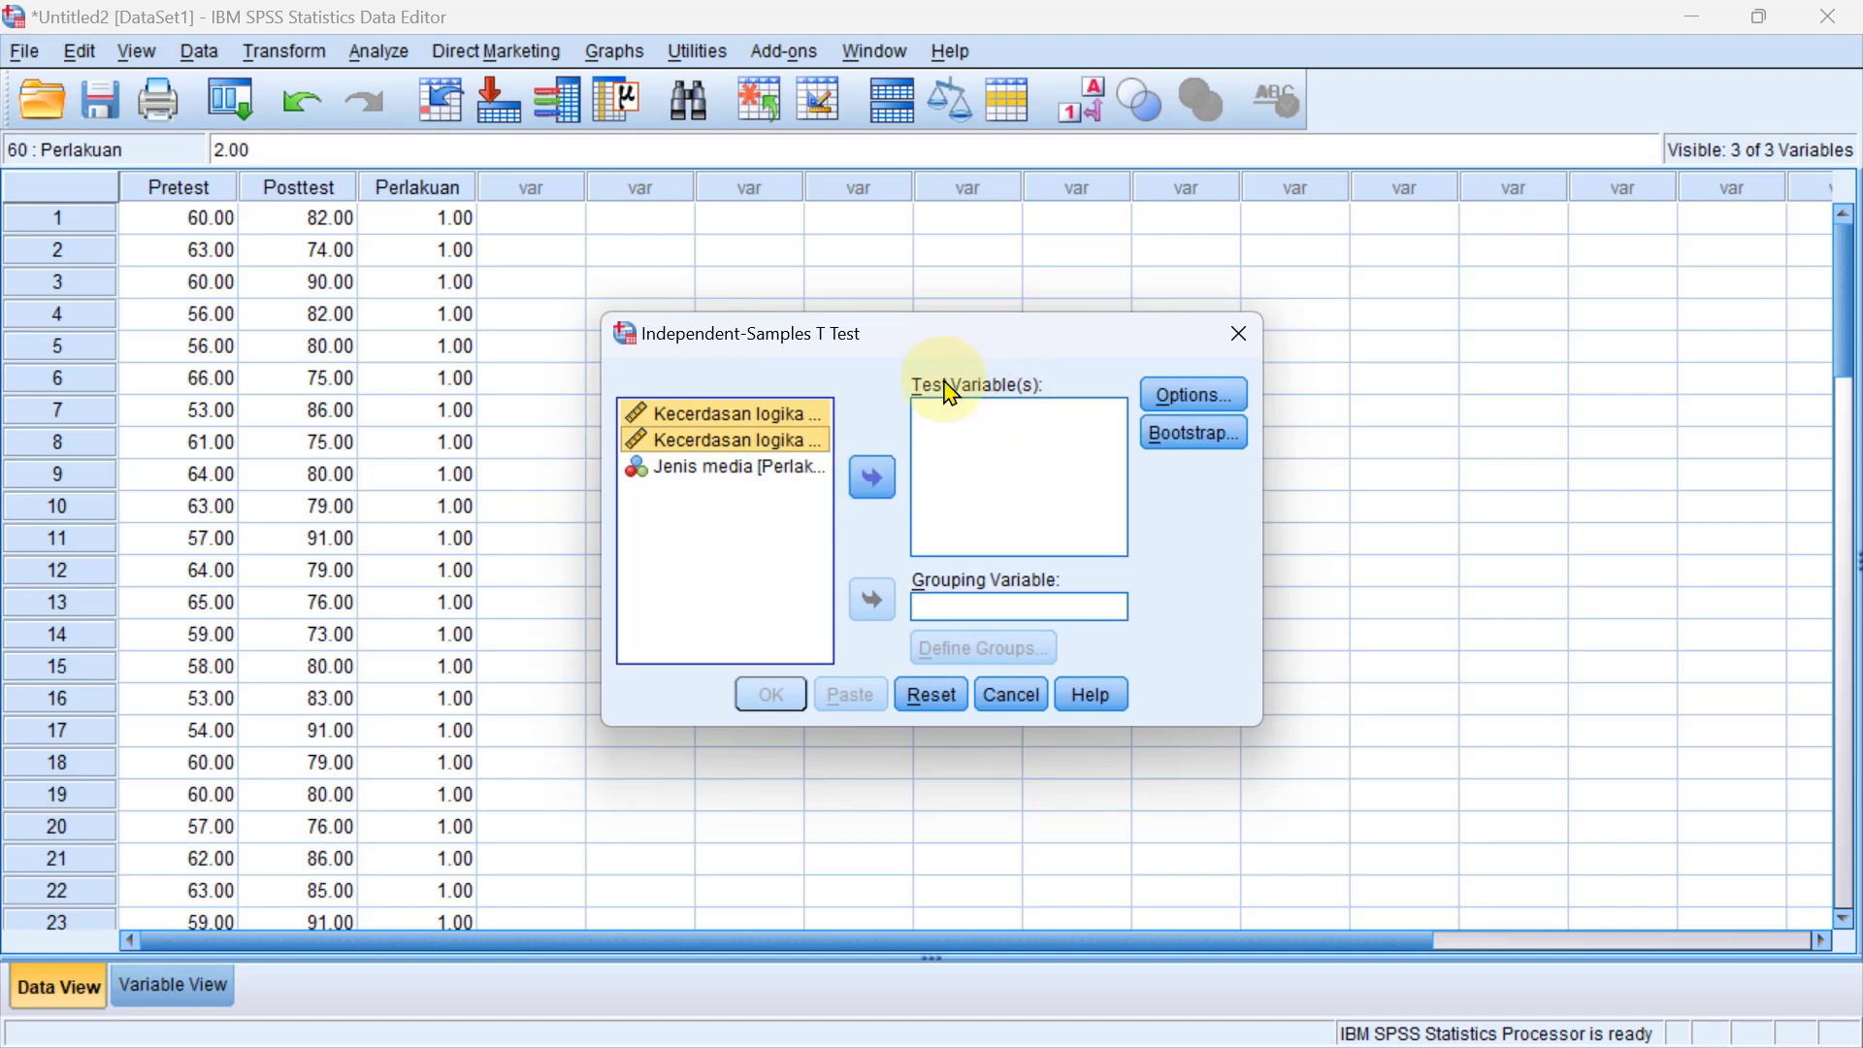
pyautogui.click(874, 479)
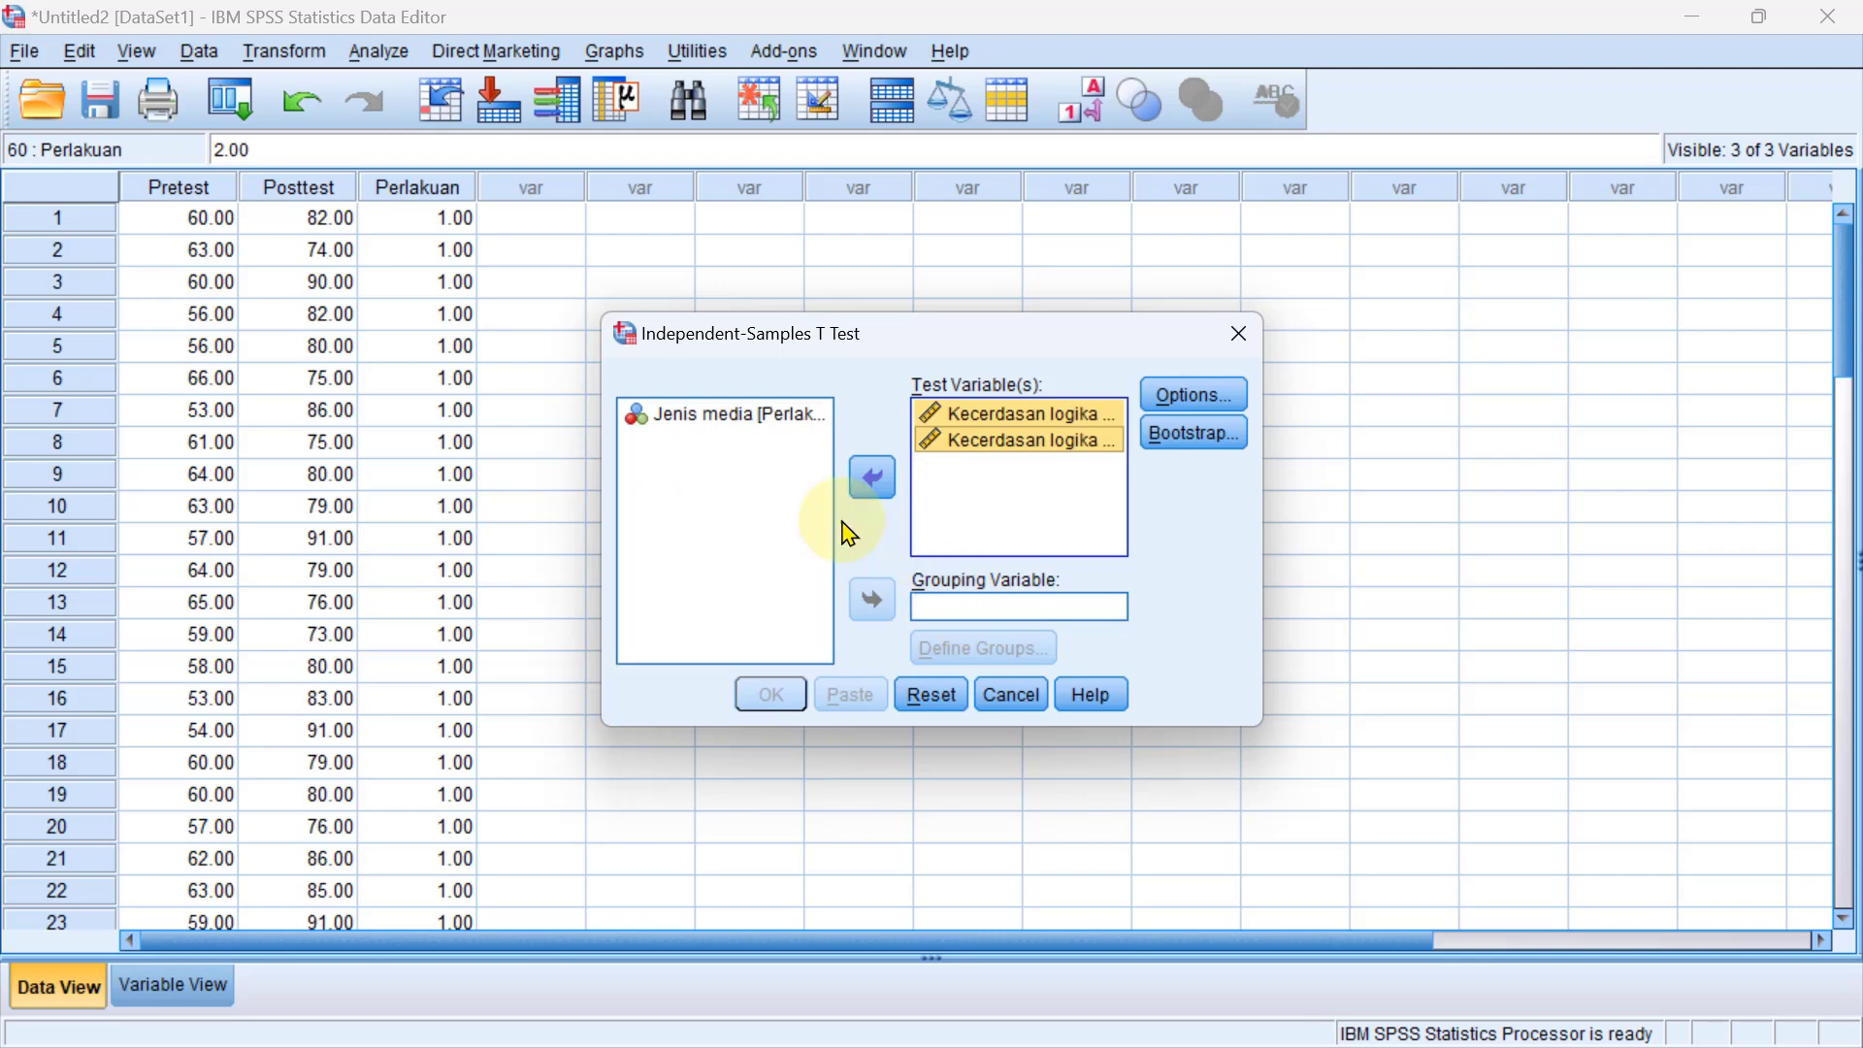
# Assign Perlakuan as the grouping variable and define its groups by the values 1 and 2.
pyautogui.click(753, 419)
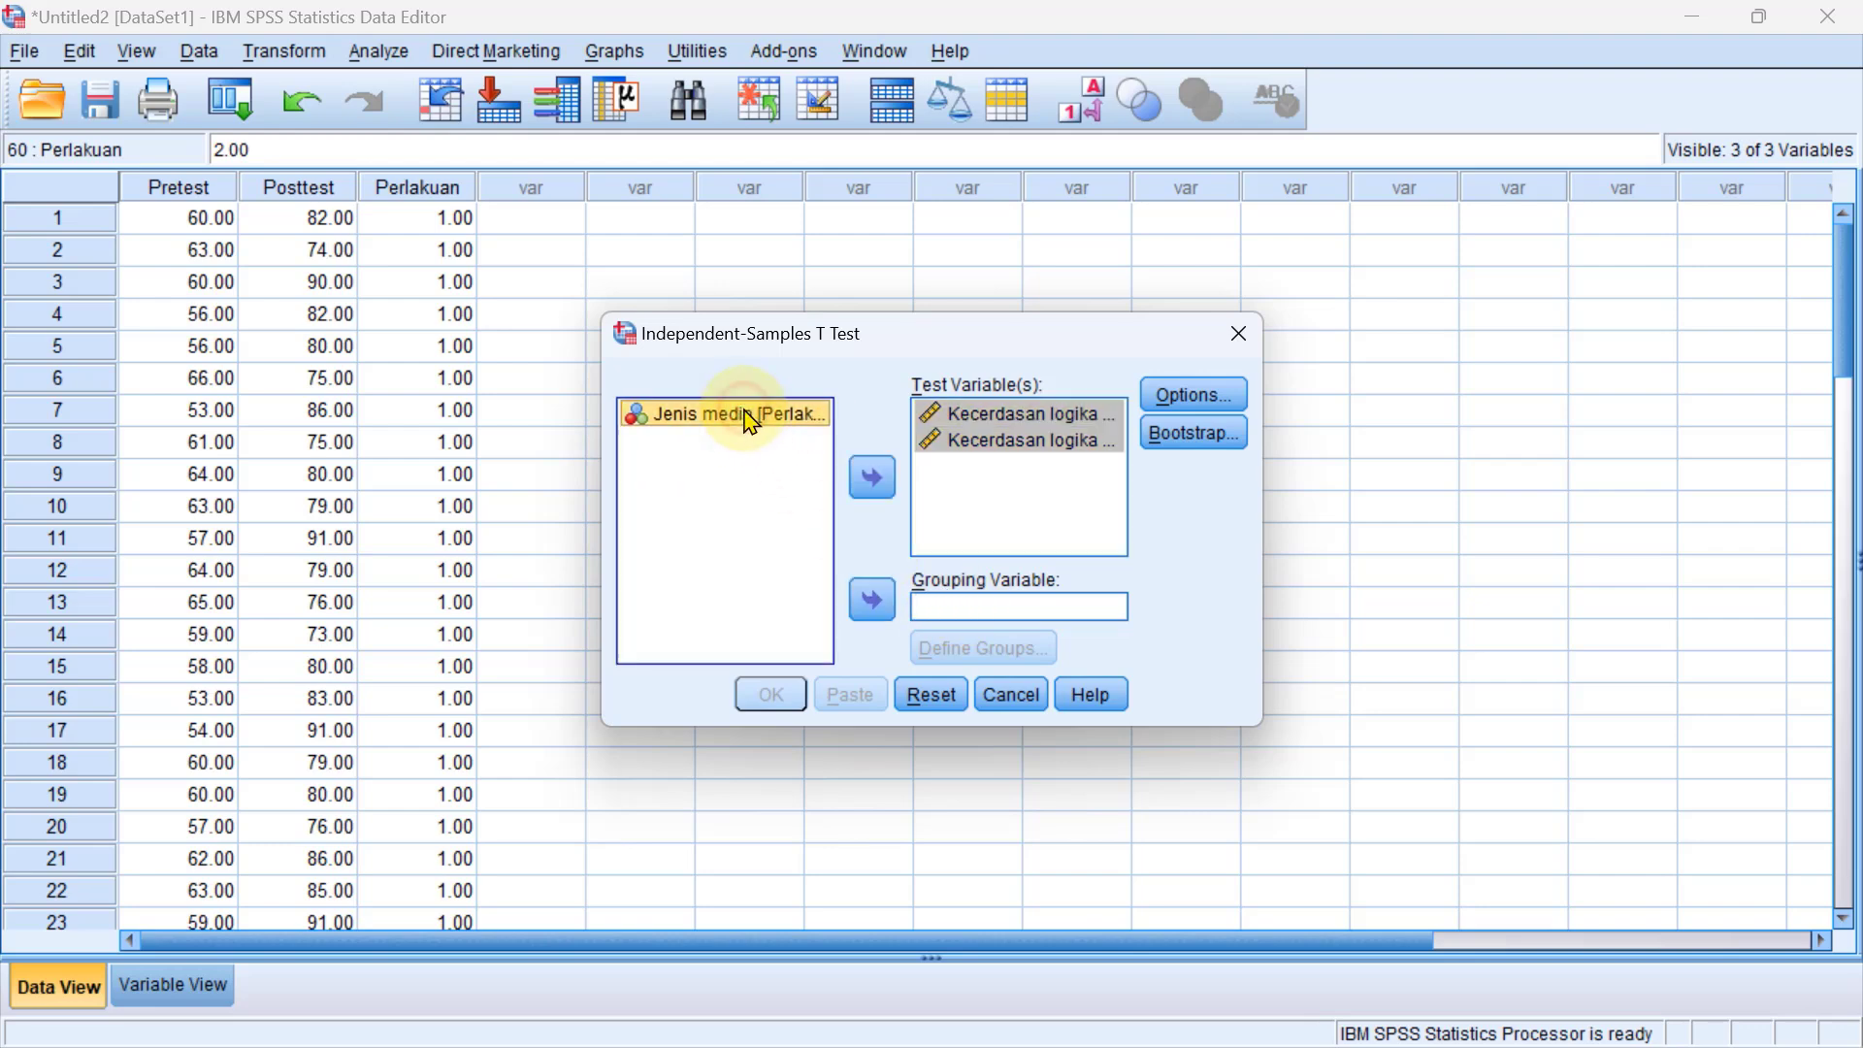
pyautogui.click(870, 598)
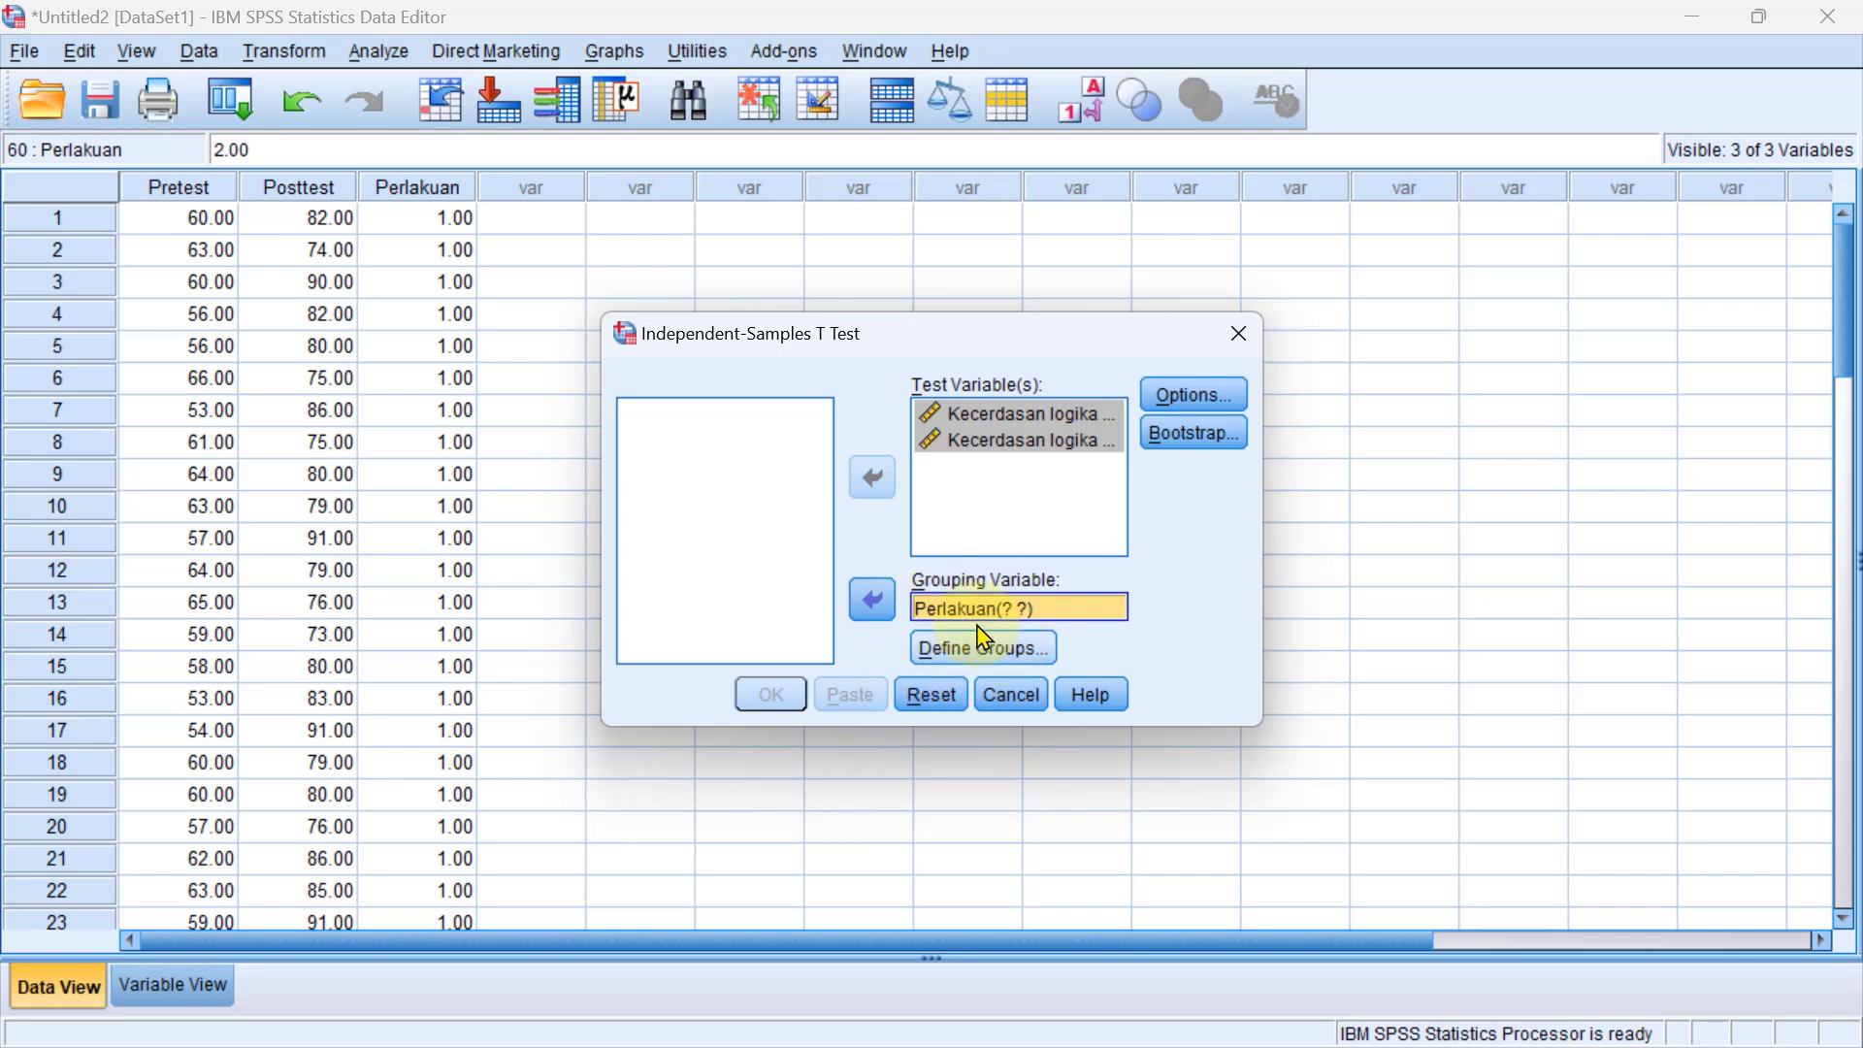
pyautogui.click(966, 665)
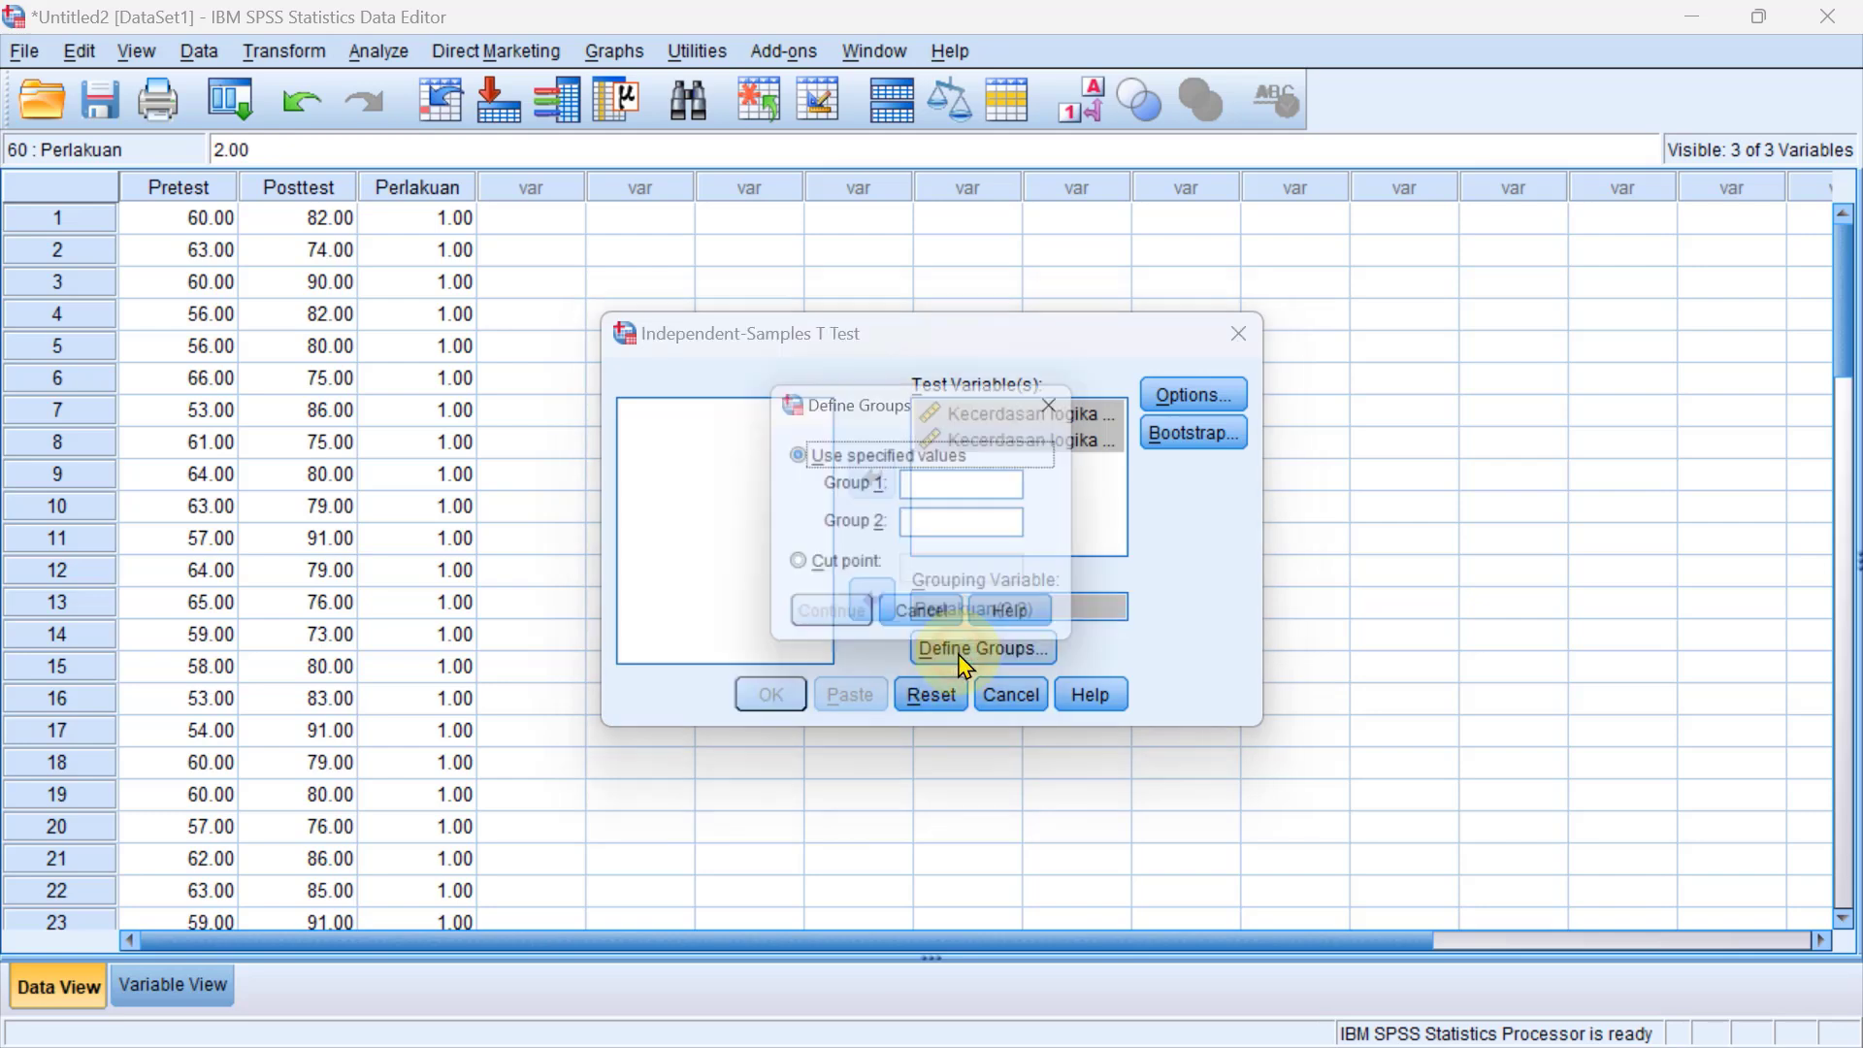
pyautogui.click(1004, 499)
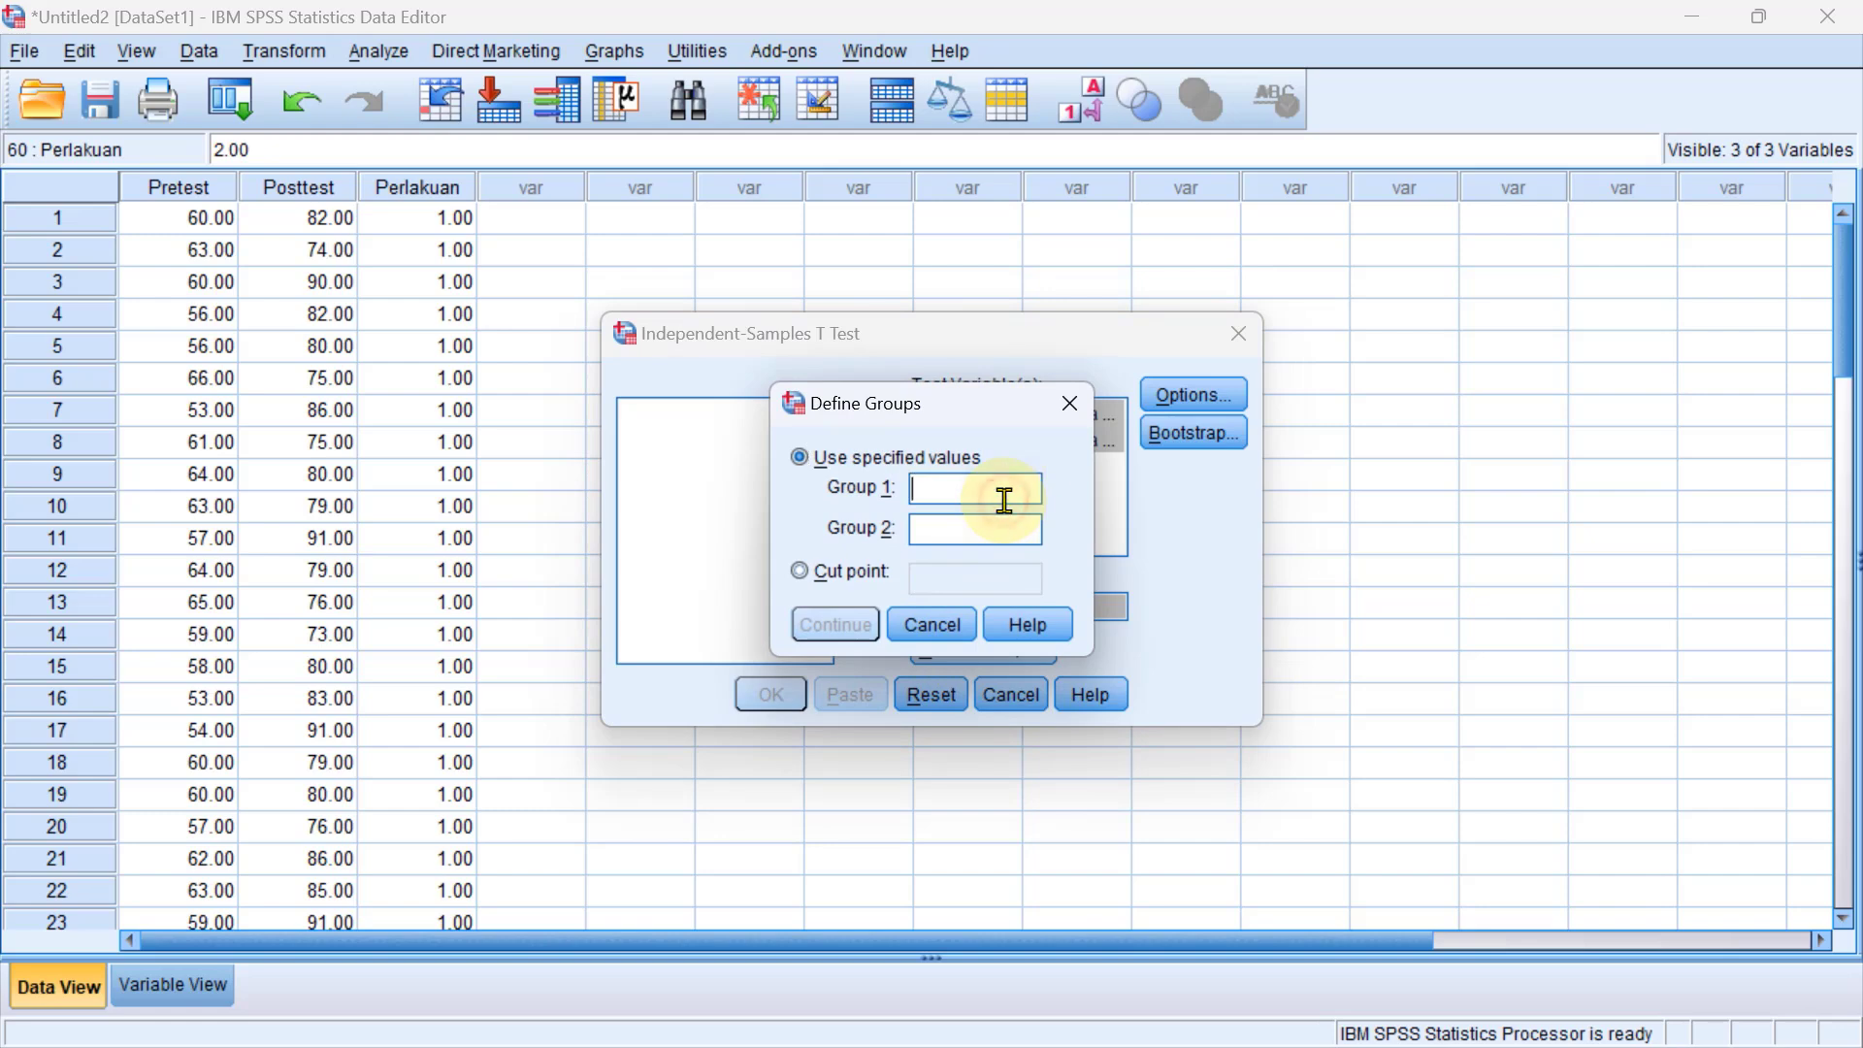
pyautogui.write('1')
pyautogui.click(971, 532)
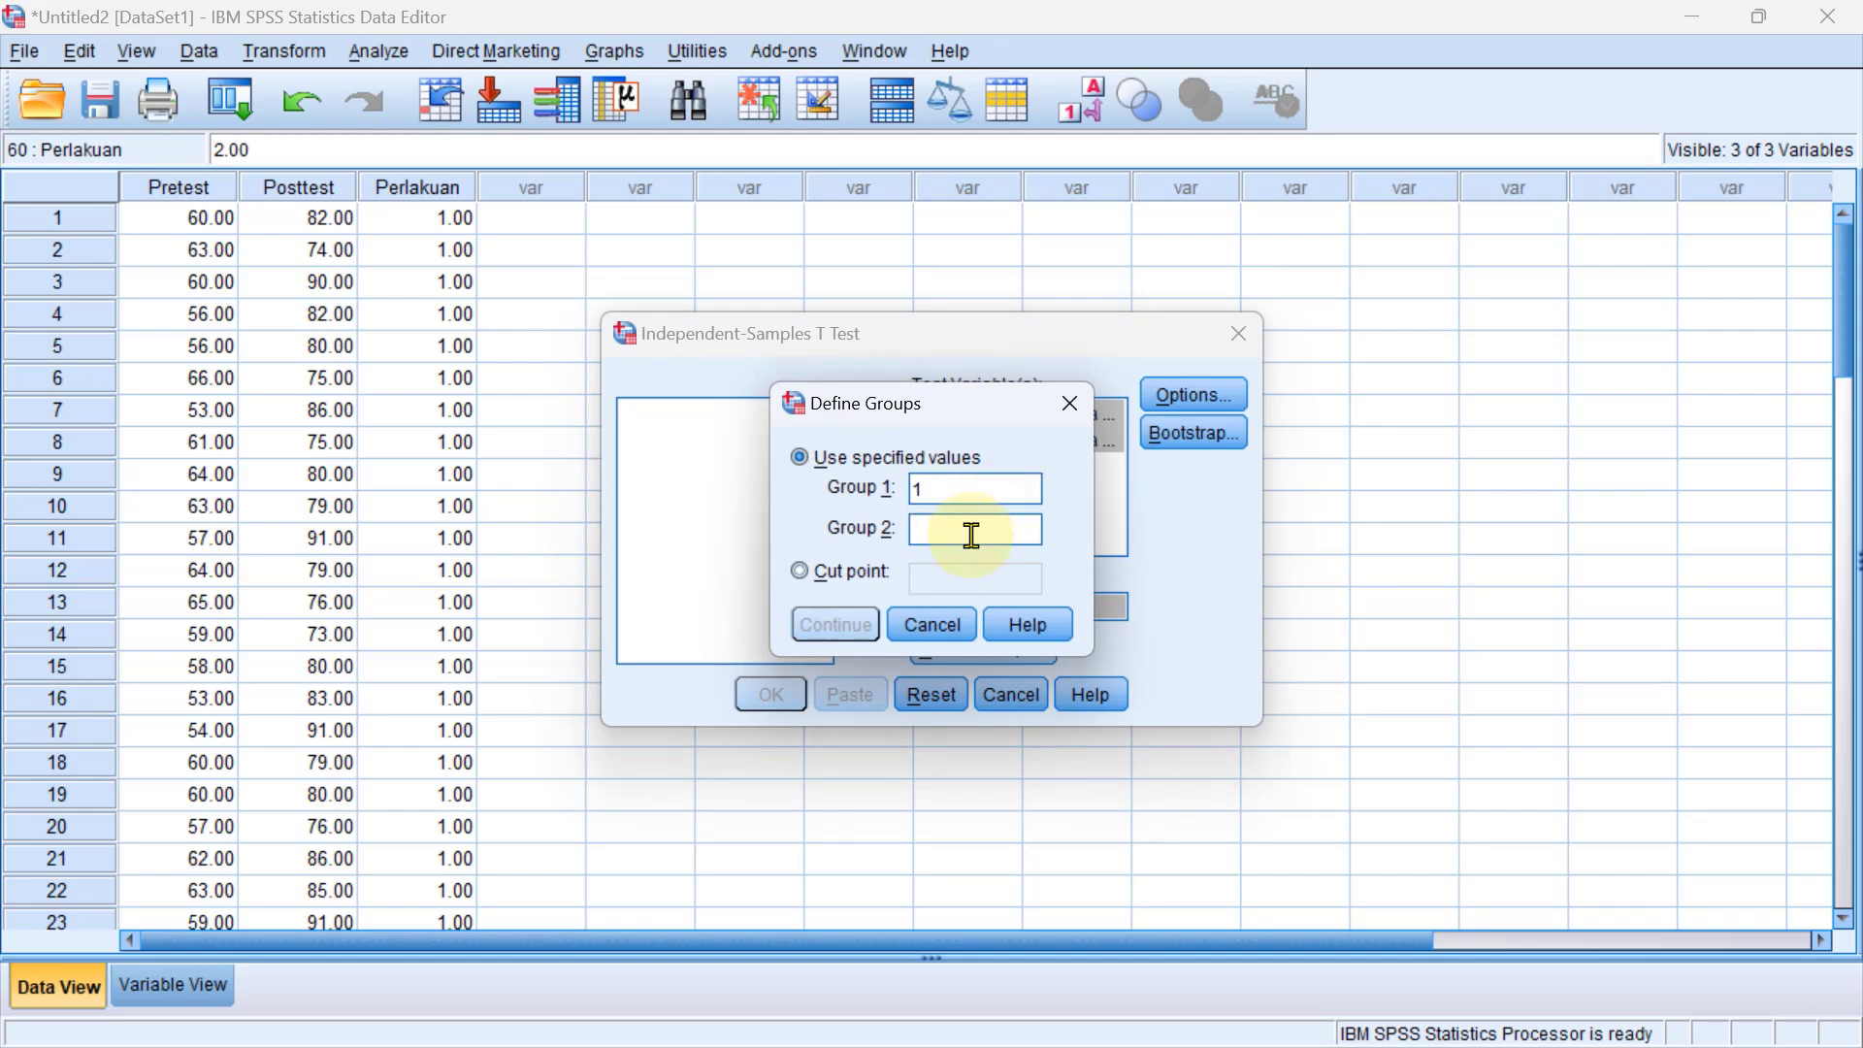
pyautogui.write('2')
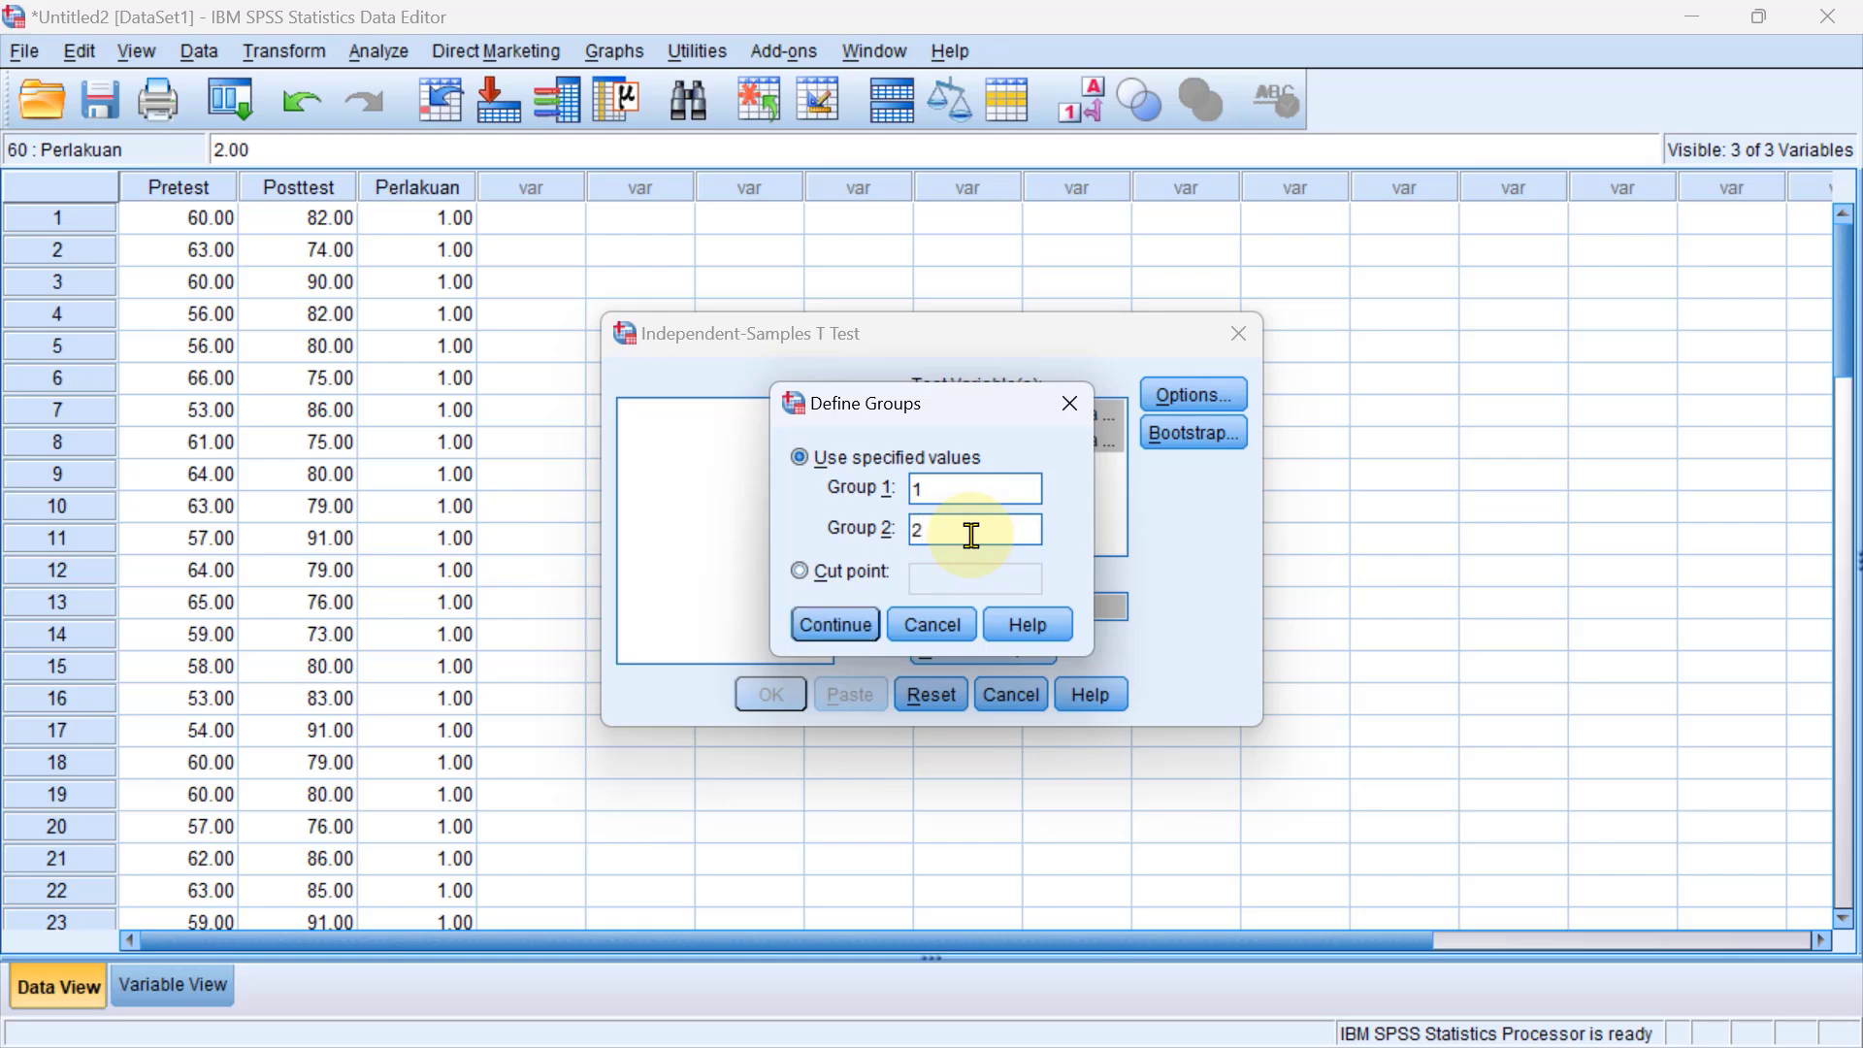
pyautogui.click(827, 626)
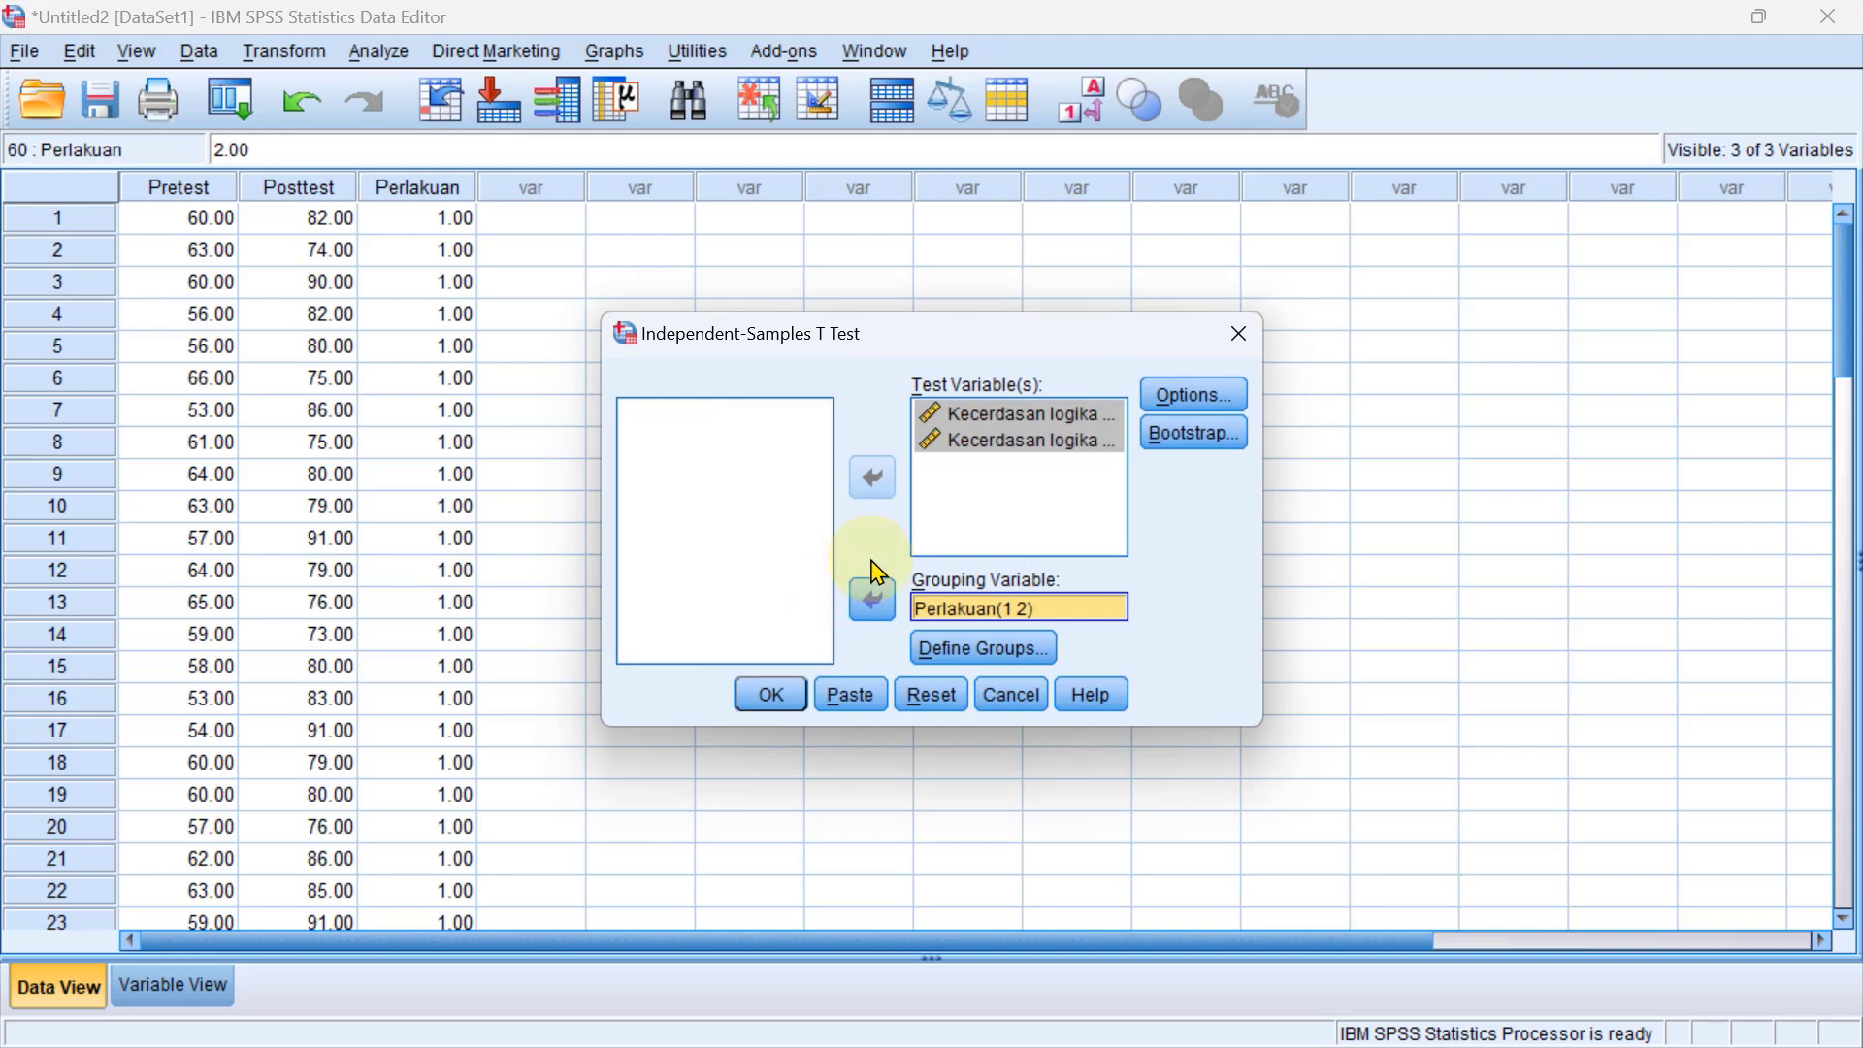
# Keep the 95% confidence interval with cases excluded analysis by analysis, and run the Independent-Samples T Test.
pyautogui.click(1196, 398)
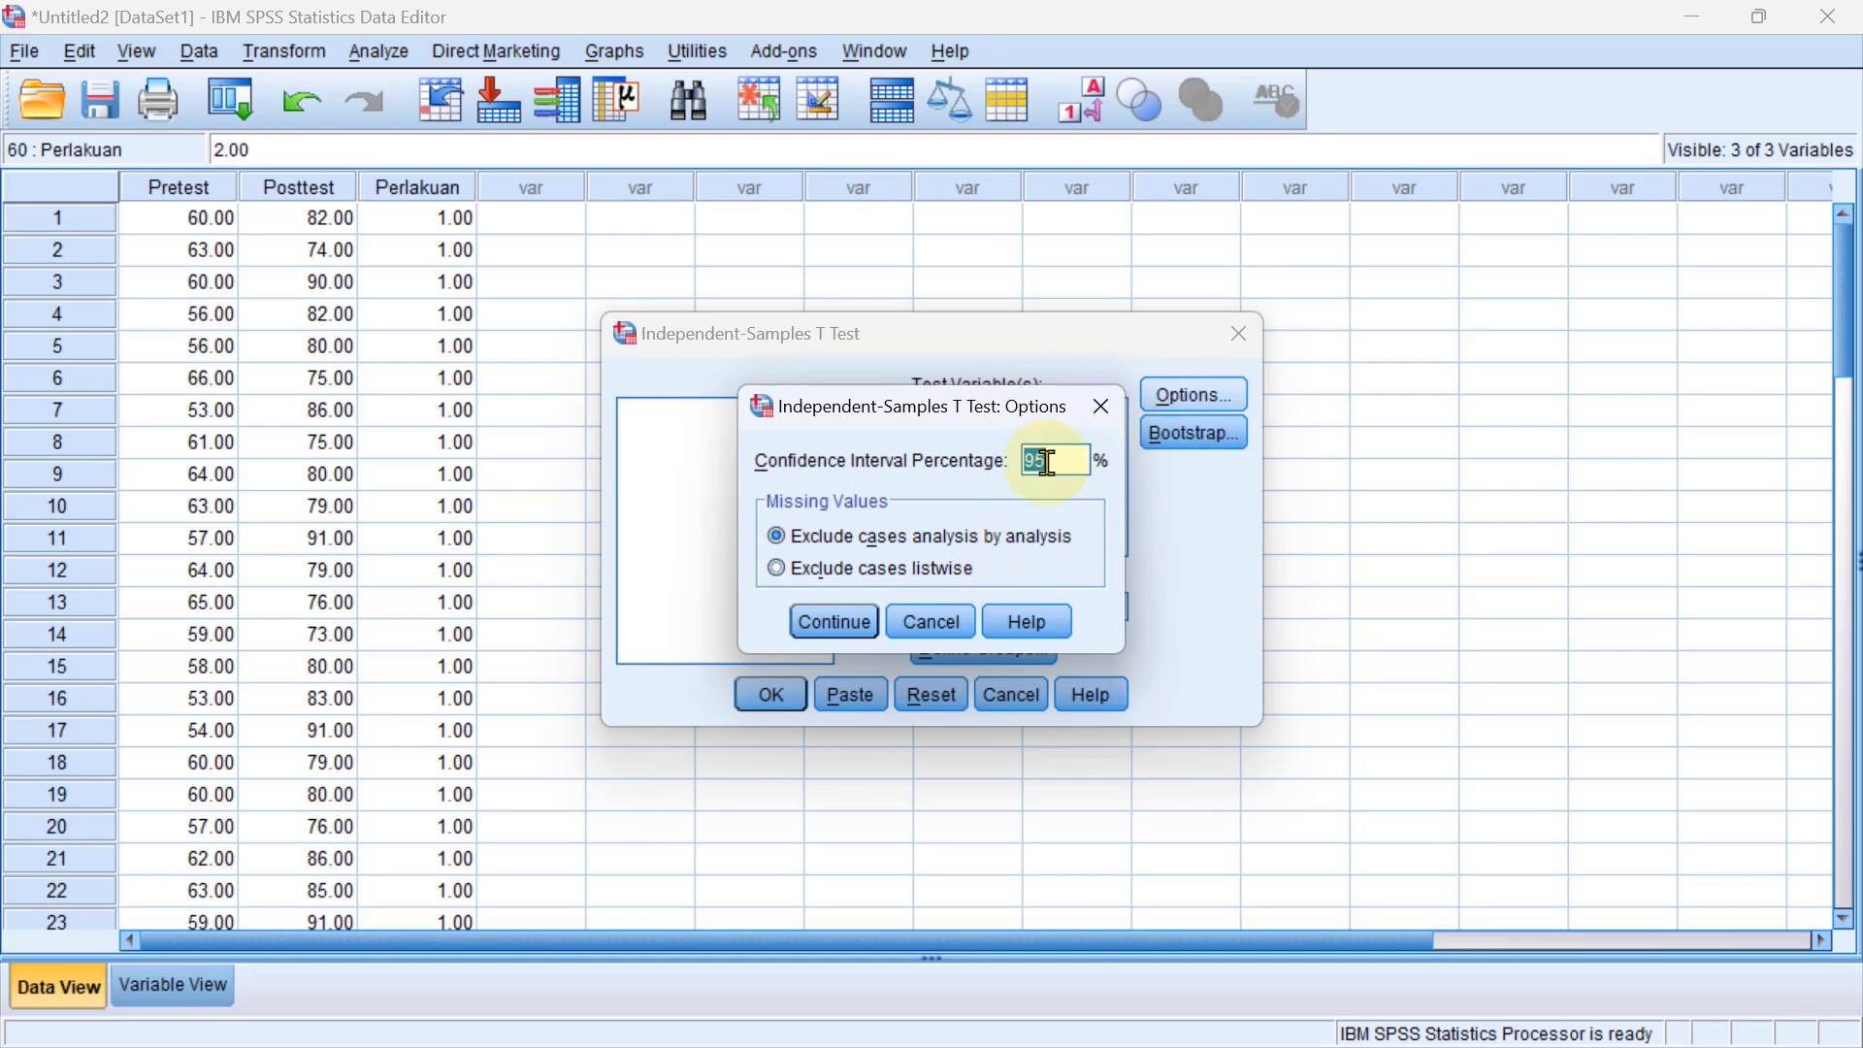
pyautogui.click(839, 632)
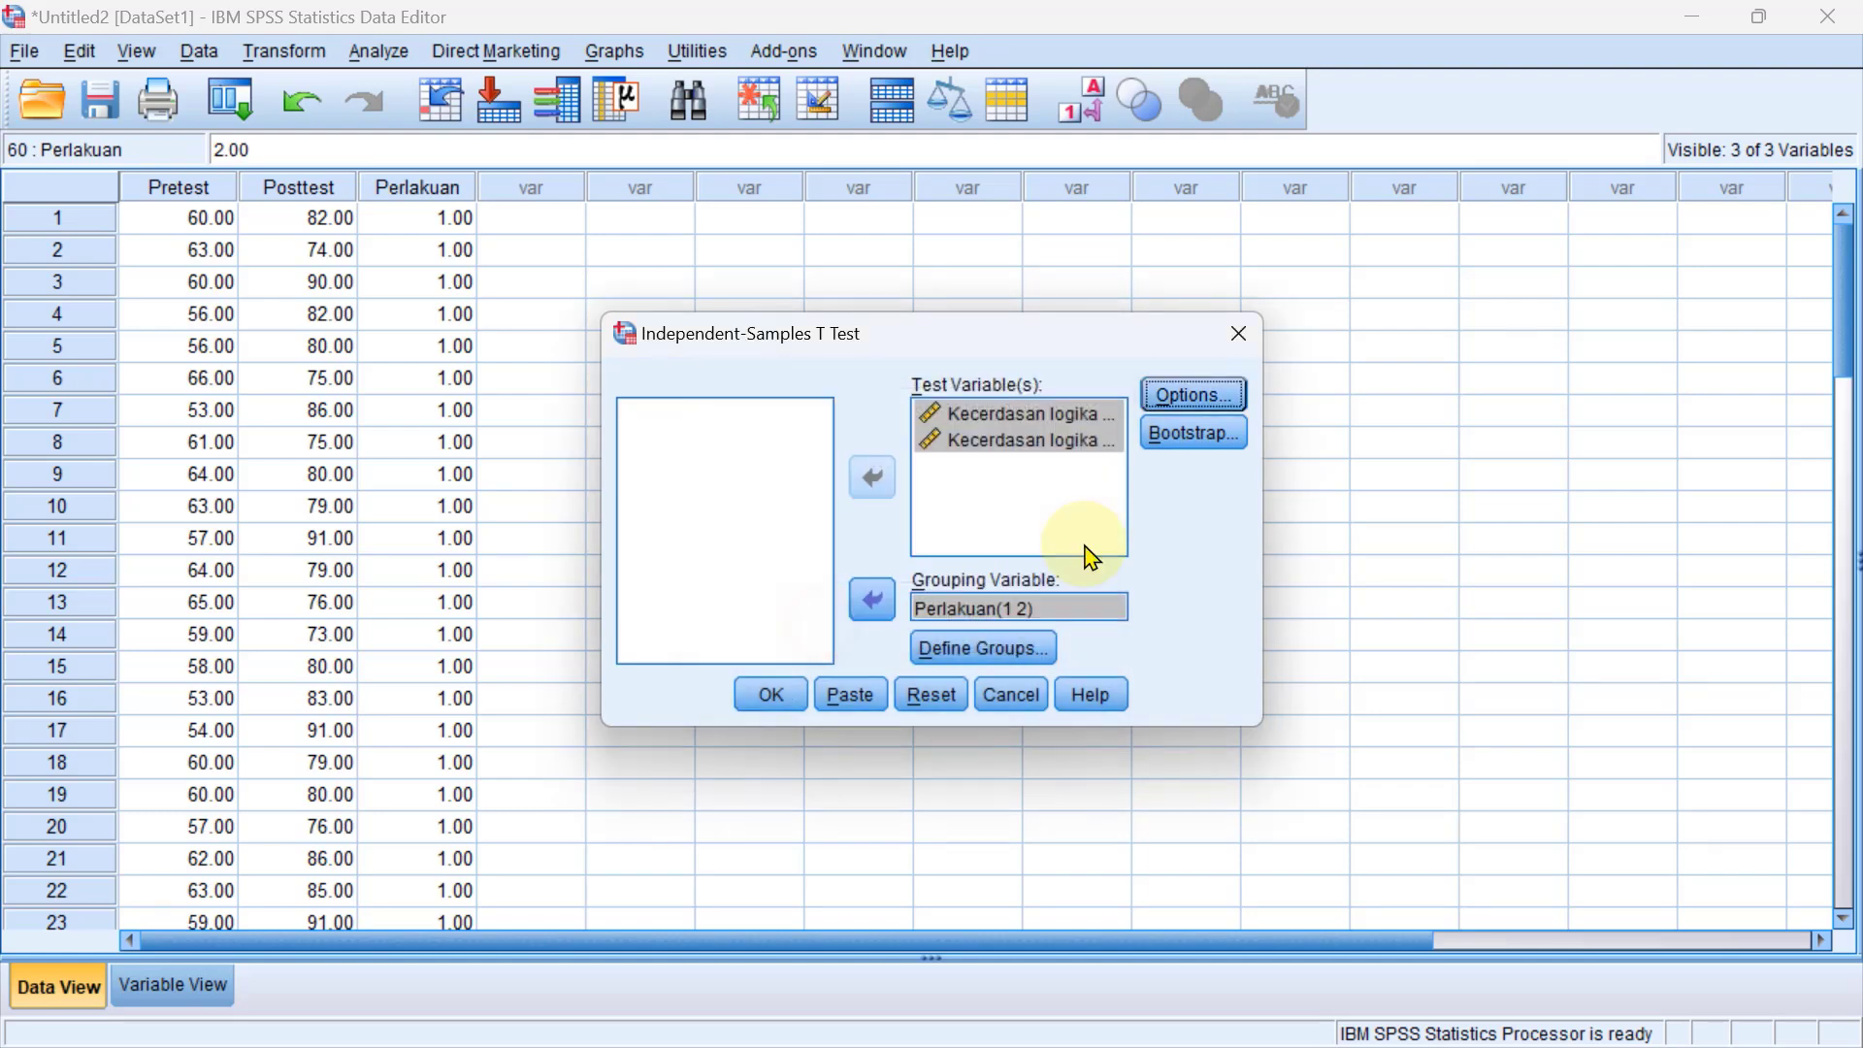
pyautogui.click(779, 712)
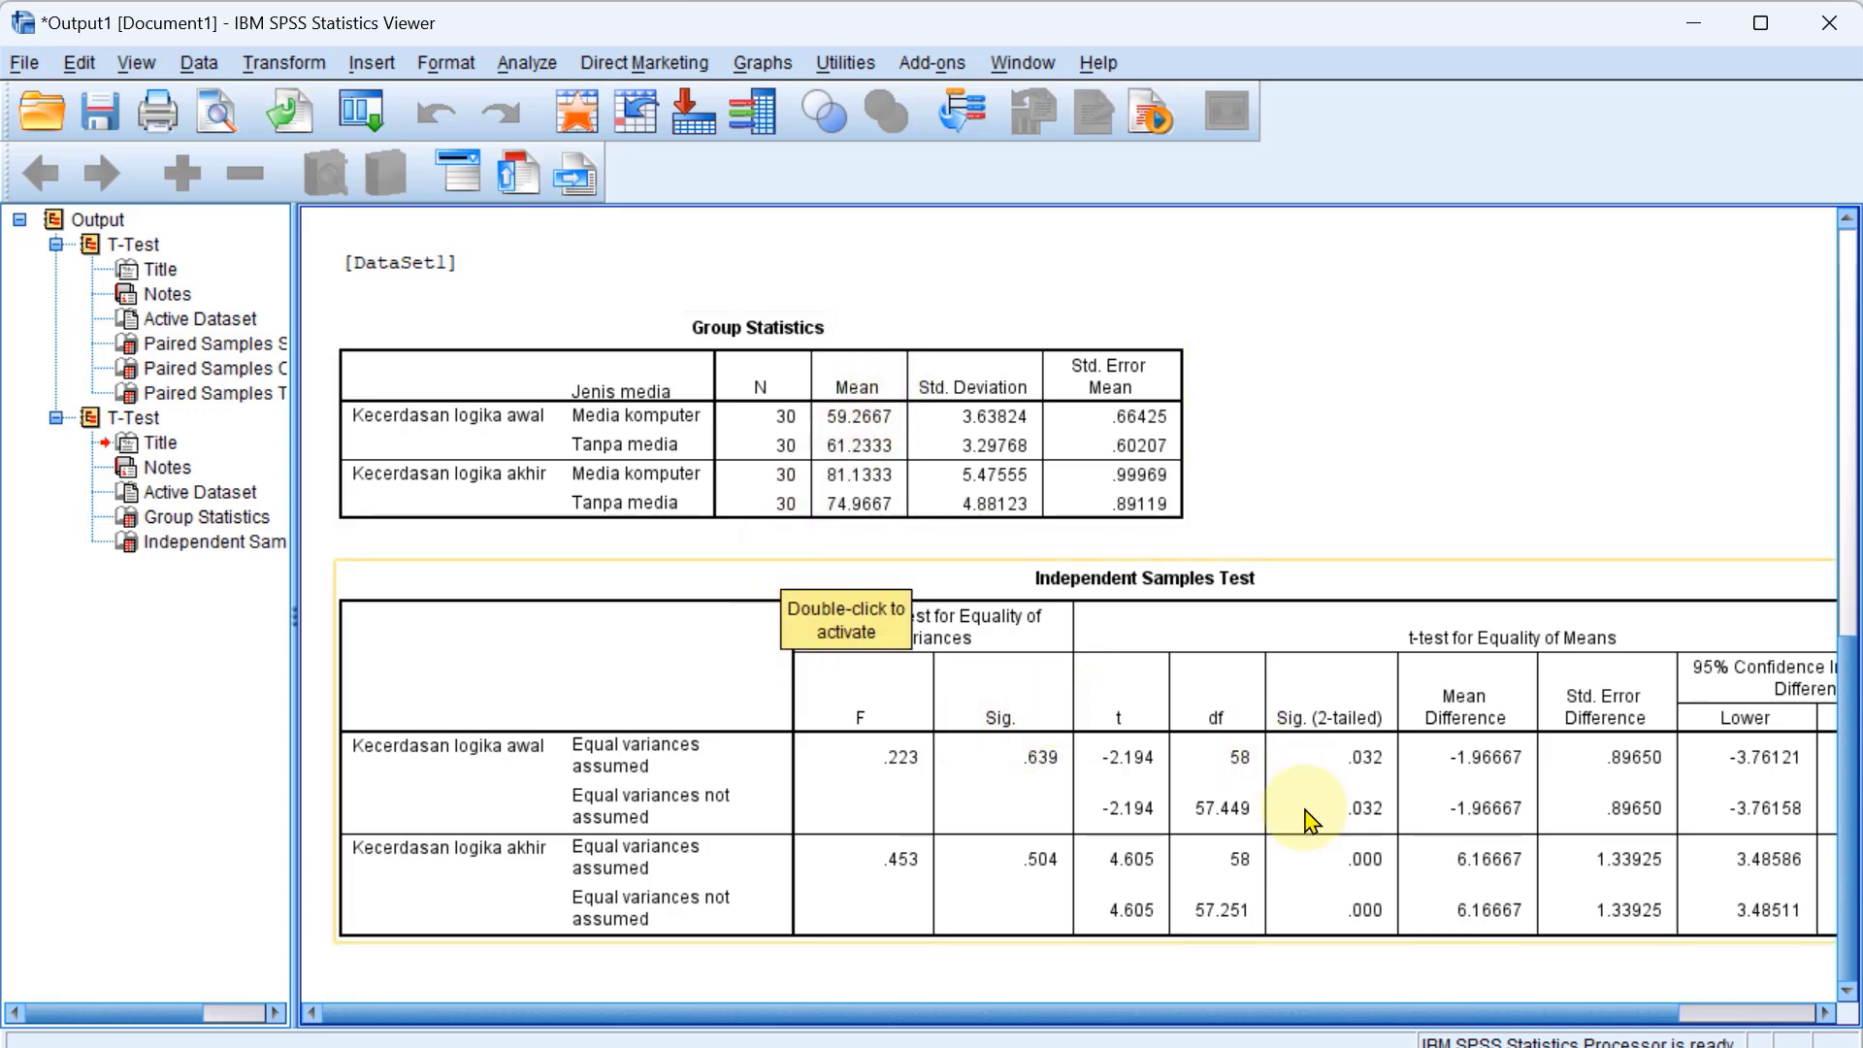
# Examine the Independent Samples Test table across Levene's test, the t-test significance and the confidence interval columns.
pyautogui.moveTo(1268, 1014)
pyautogui.mouseDown()
pyautogui.moveTo(1460, 1019)
pyautogui.moveTo(1298, 1020)
pyautogui.mouseUp()
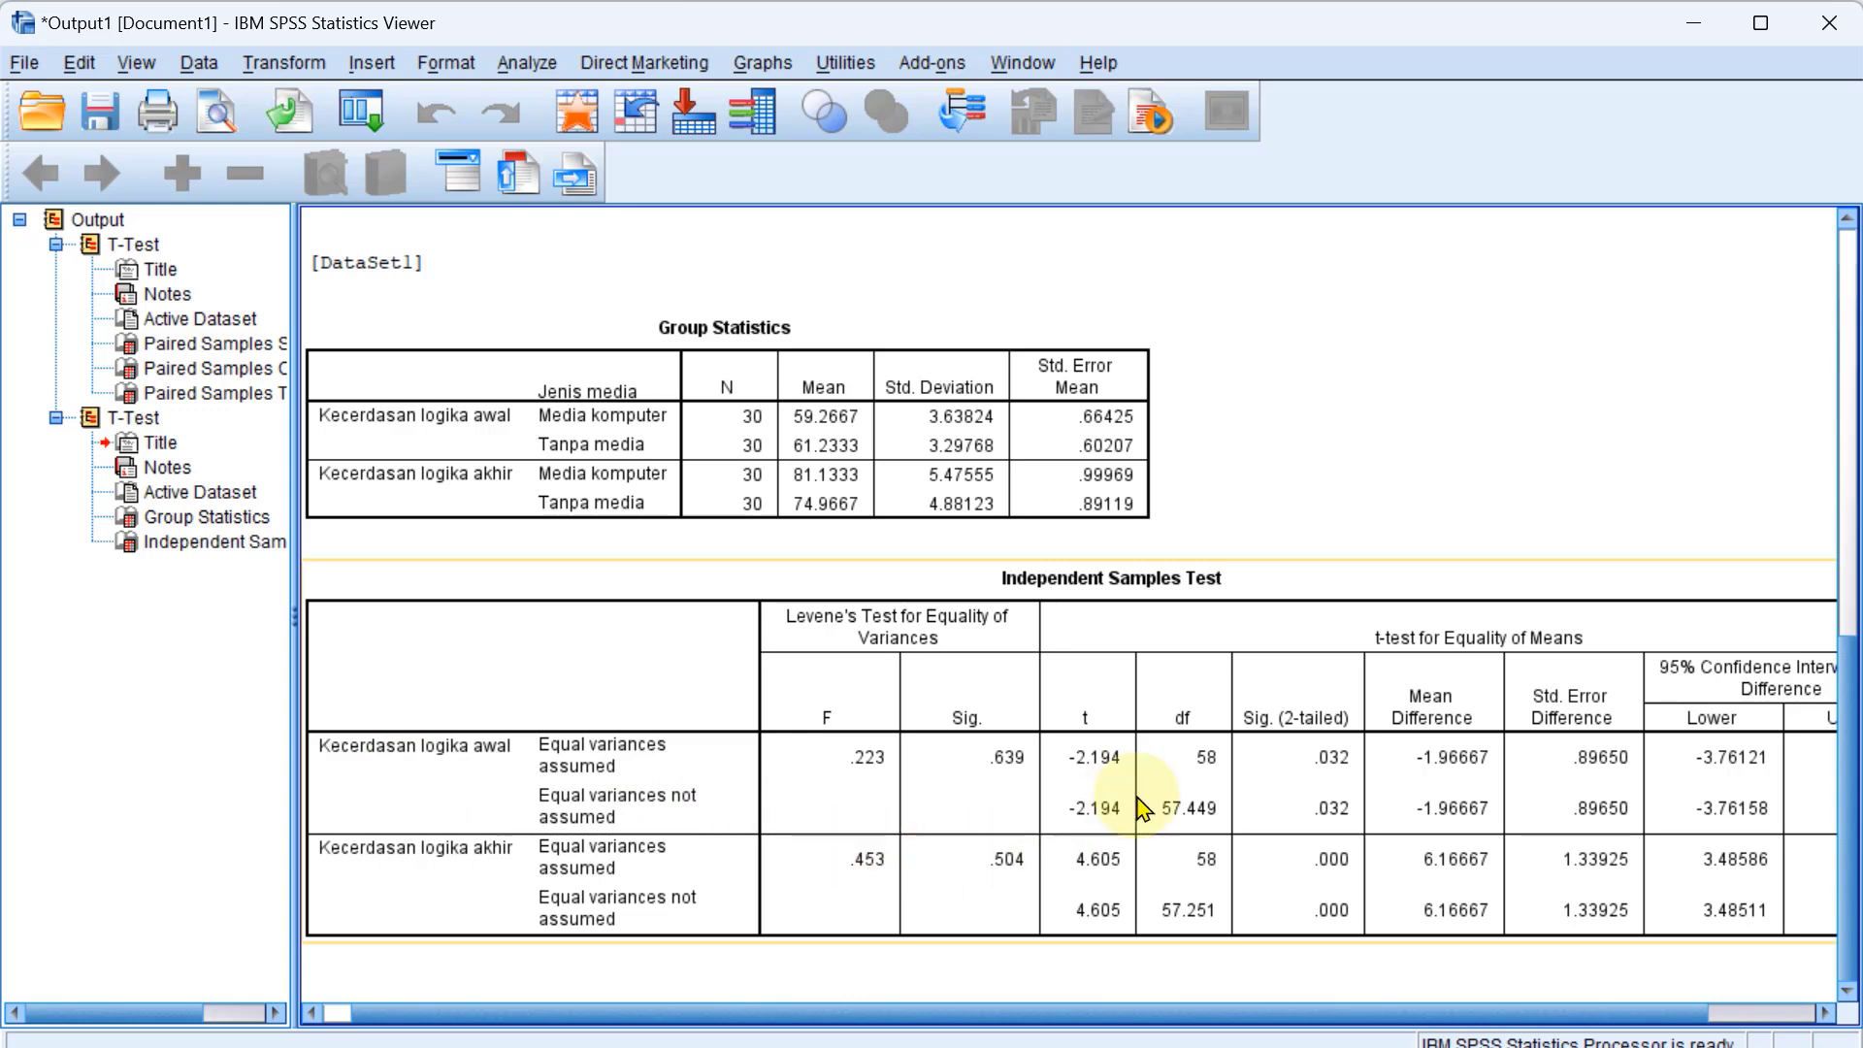
pyautogui.moveTo(1330, 1019); pyautogui.dragTo(1441, 1019)
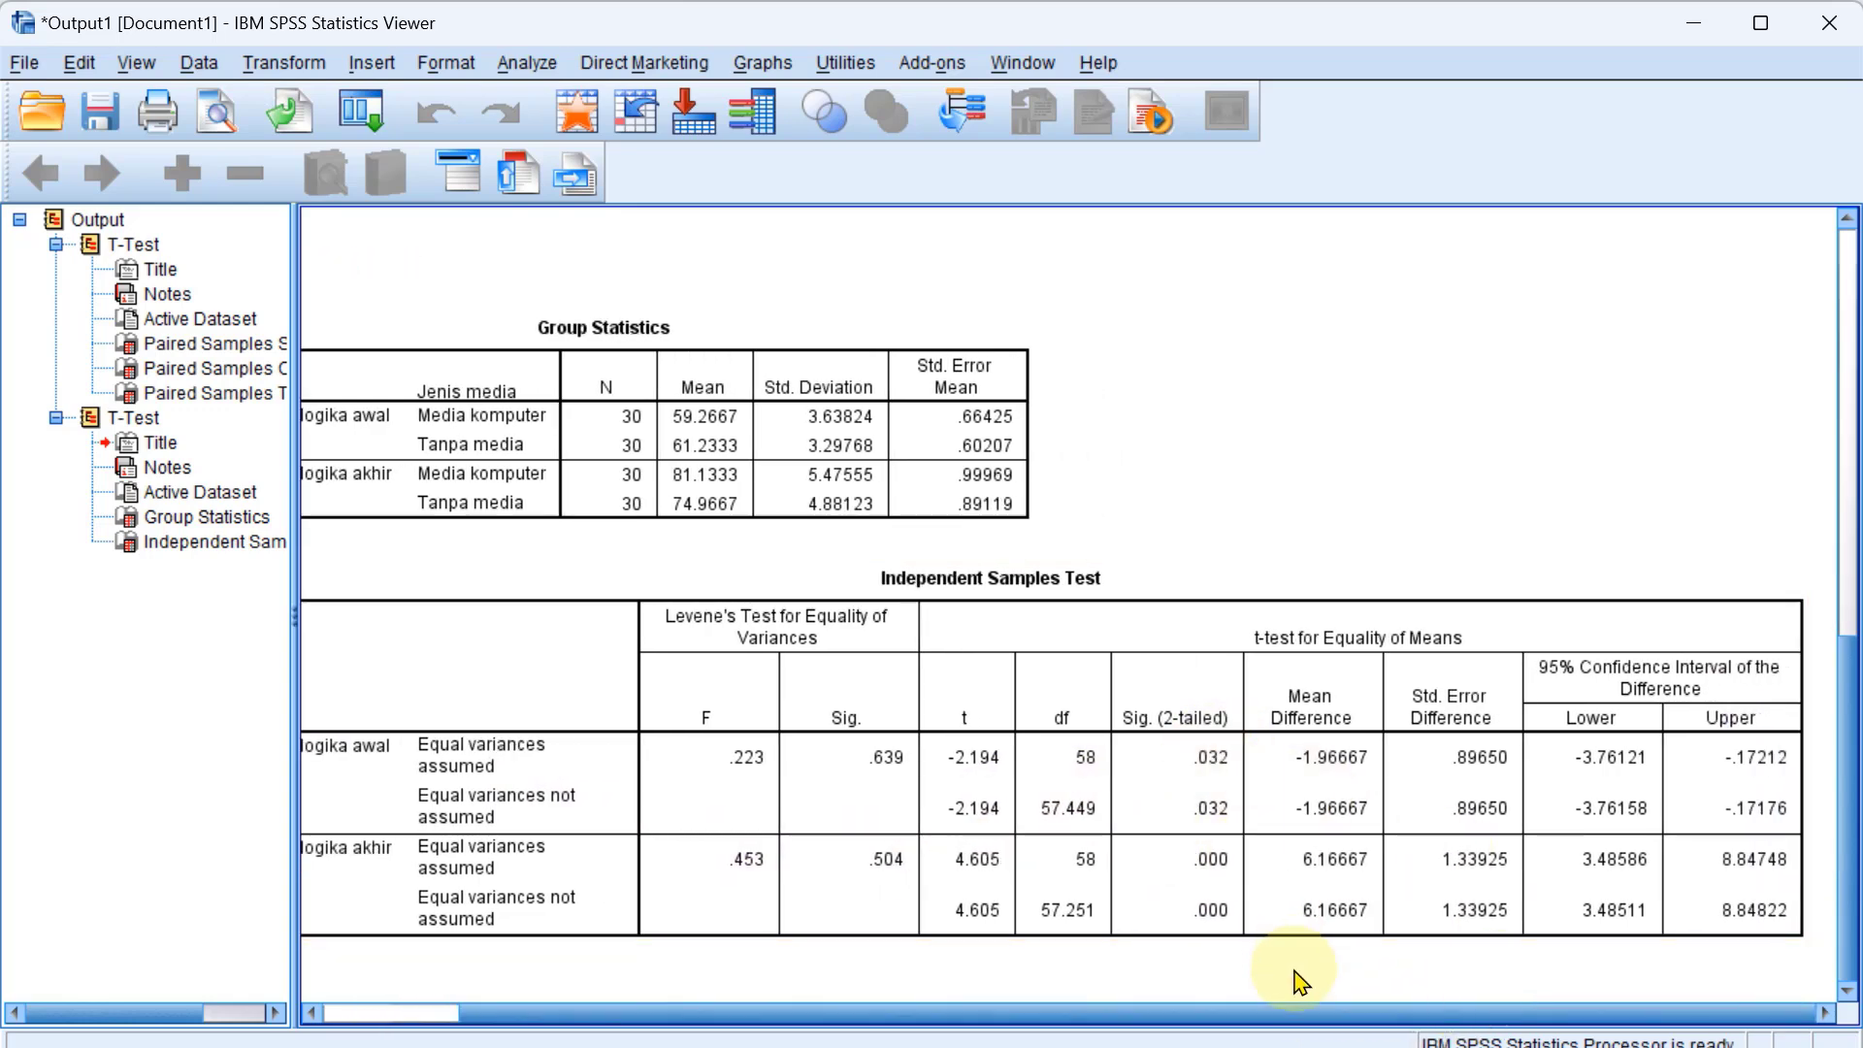
pyautogui.moveTo(1244, 1015); pyautogui.dragTo(1132, 1035)
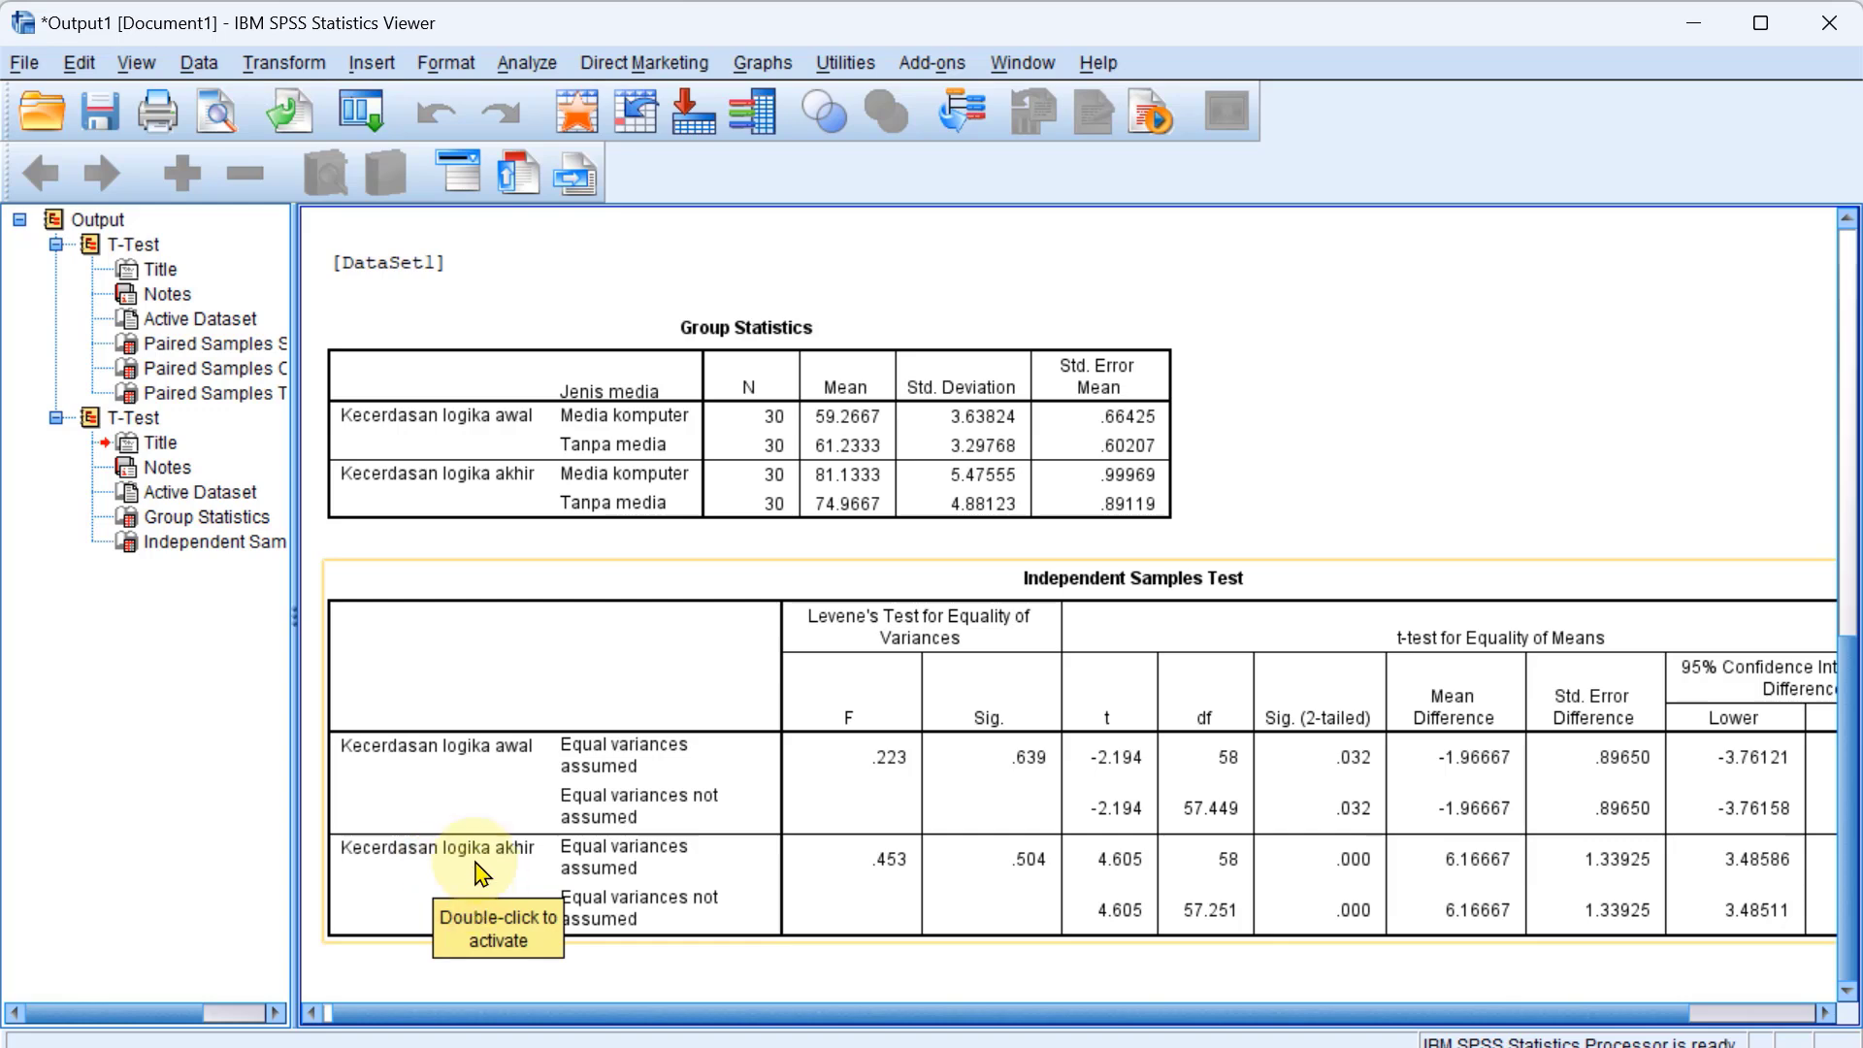
pyautogui.moveTo(777, 1019); pyautogui.dragTo(879, 1033)
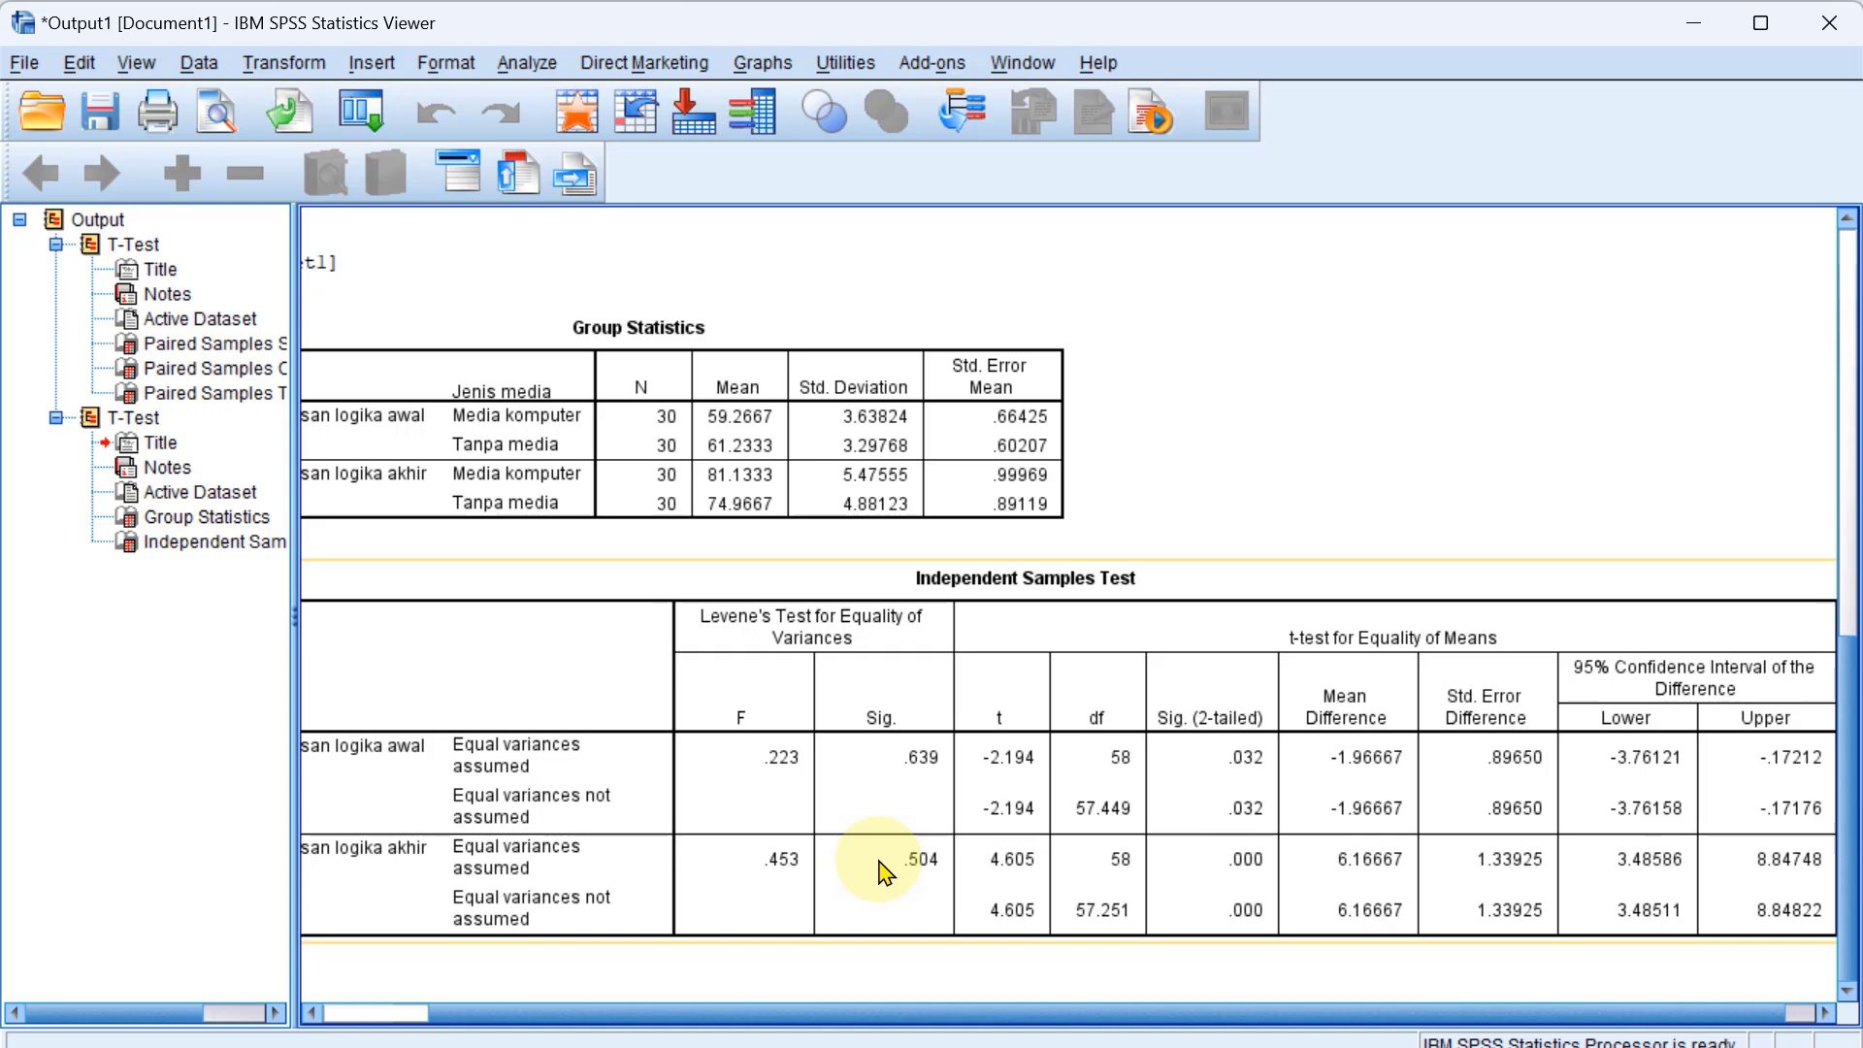
# Switch to the PowerPoint hypotheses slide and reread the hypotheses that the t-test addresses, and return to SPSS.
pyautogui.hotkey('alt', 'Tab')
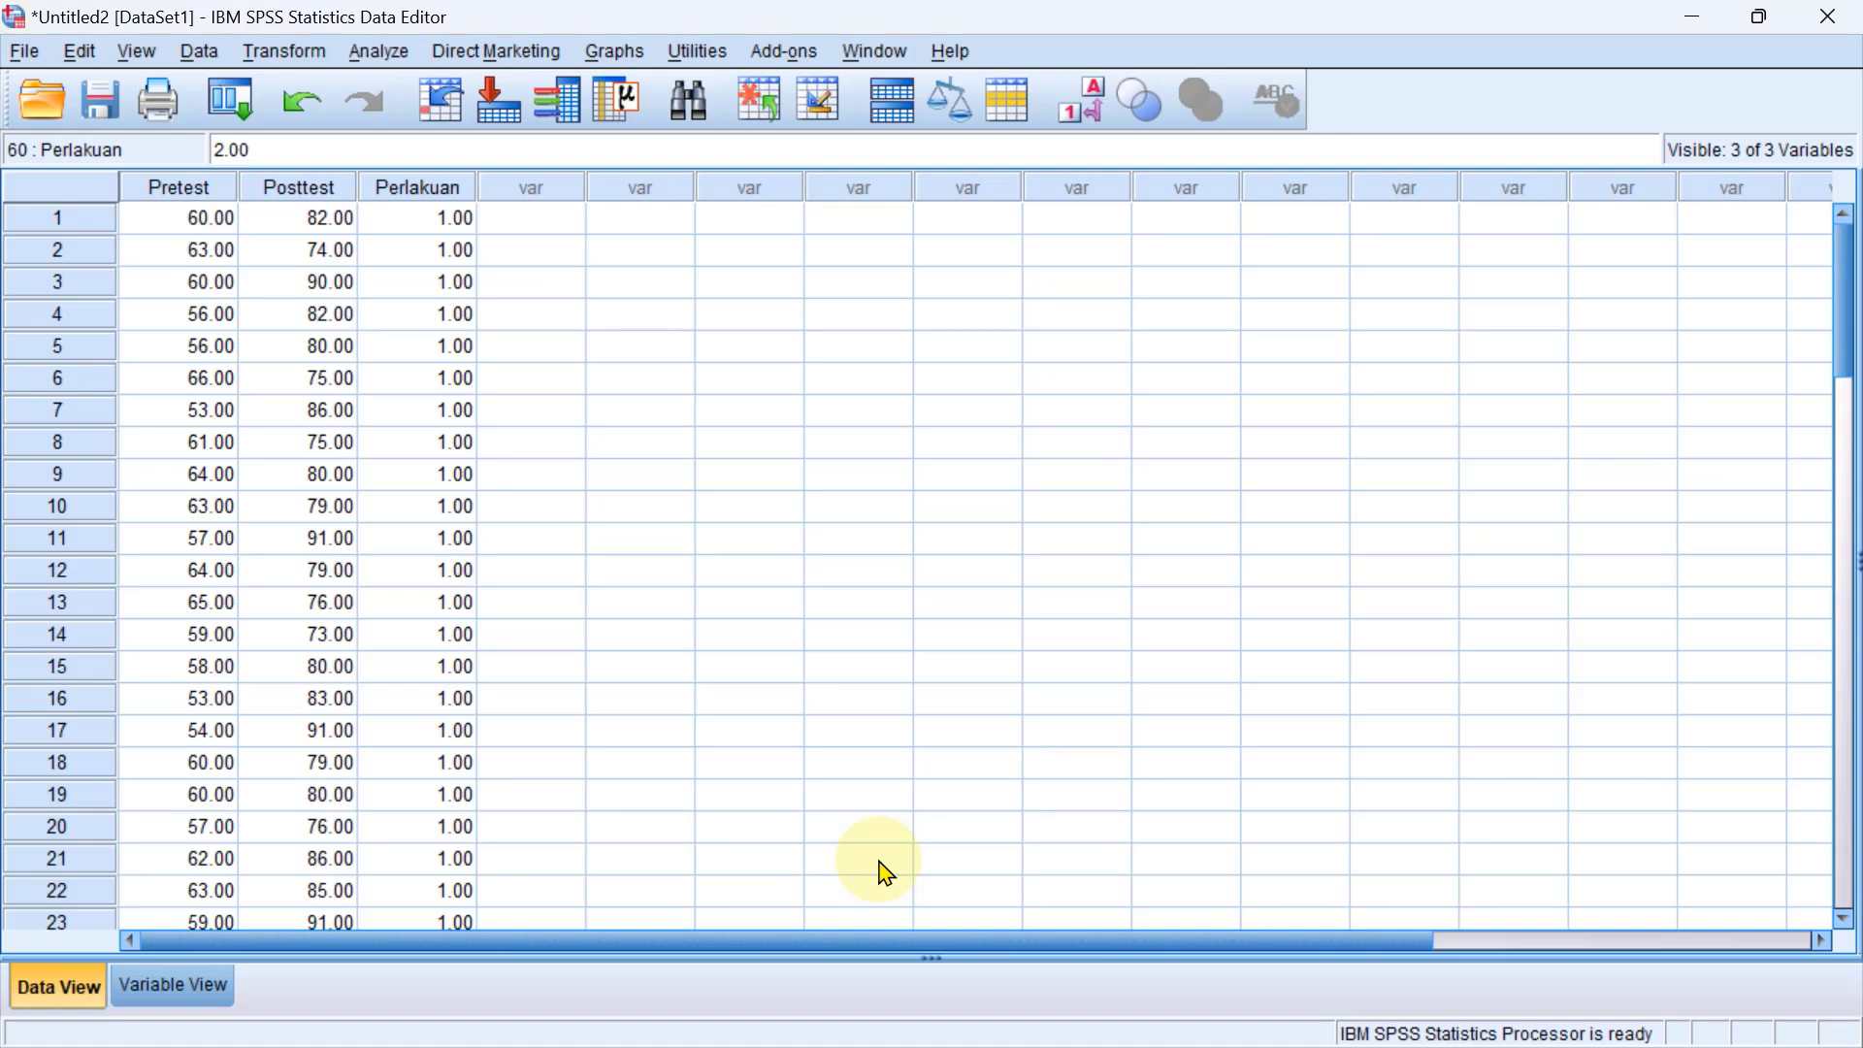
pyautogui.hotkey('alt', 'Tab')
pyautogui.press('Tab')
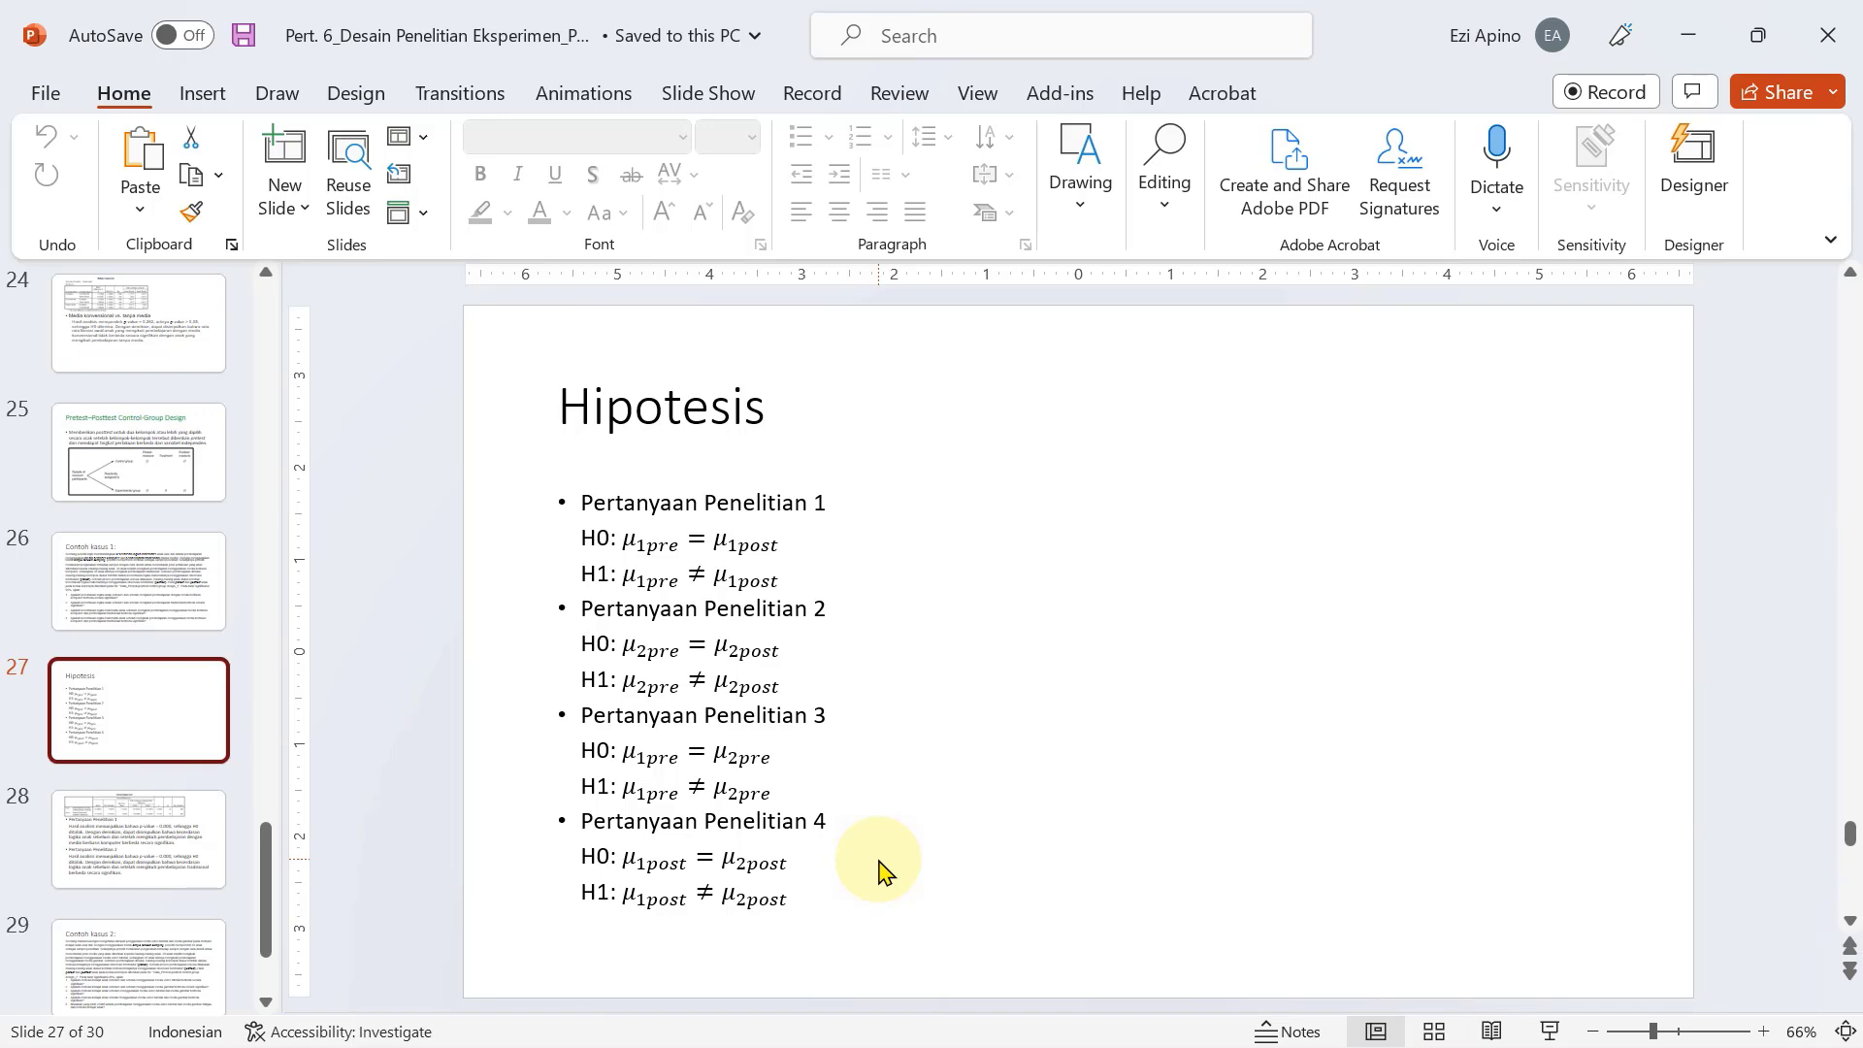
pyautogui.hotkey('alt', 'Tab')
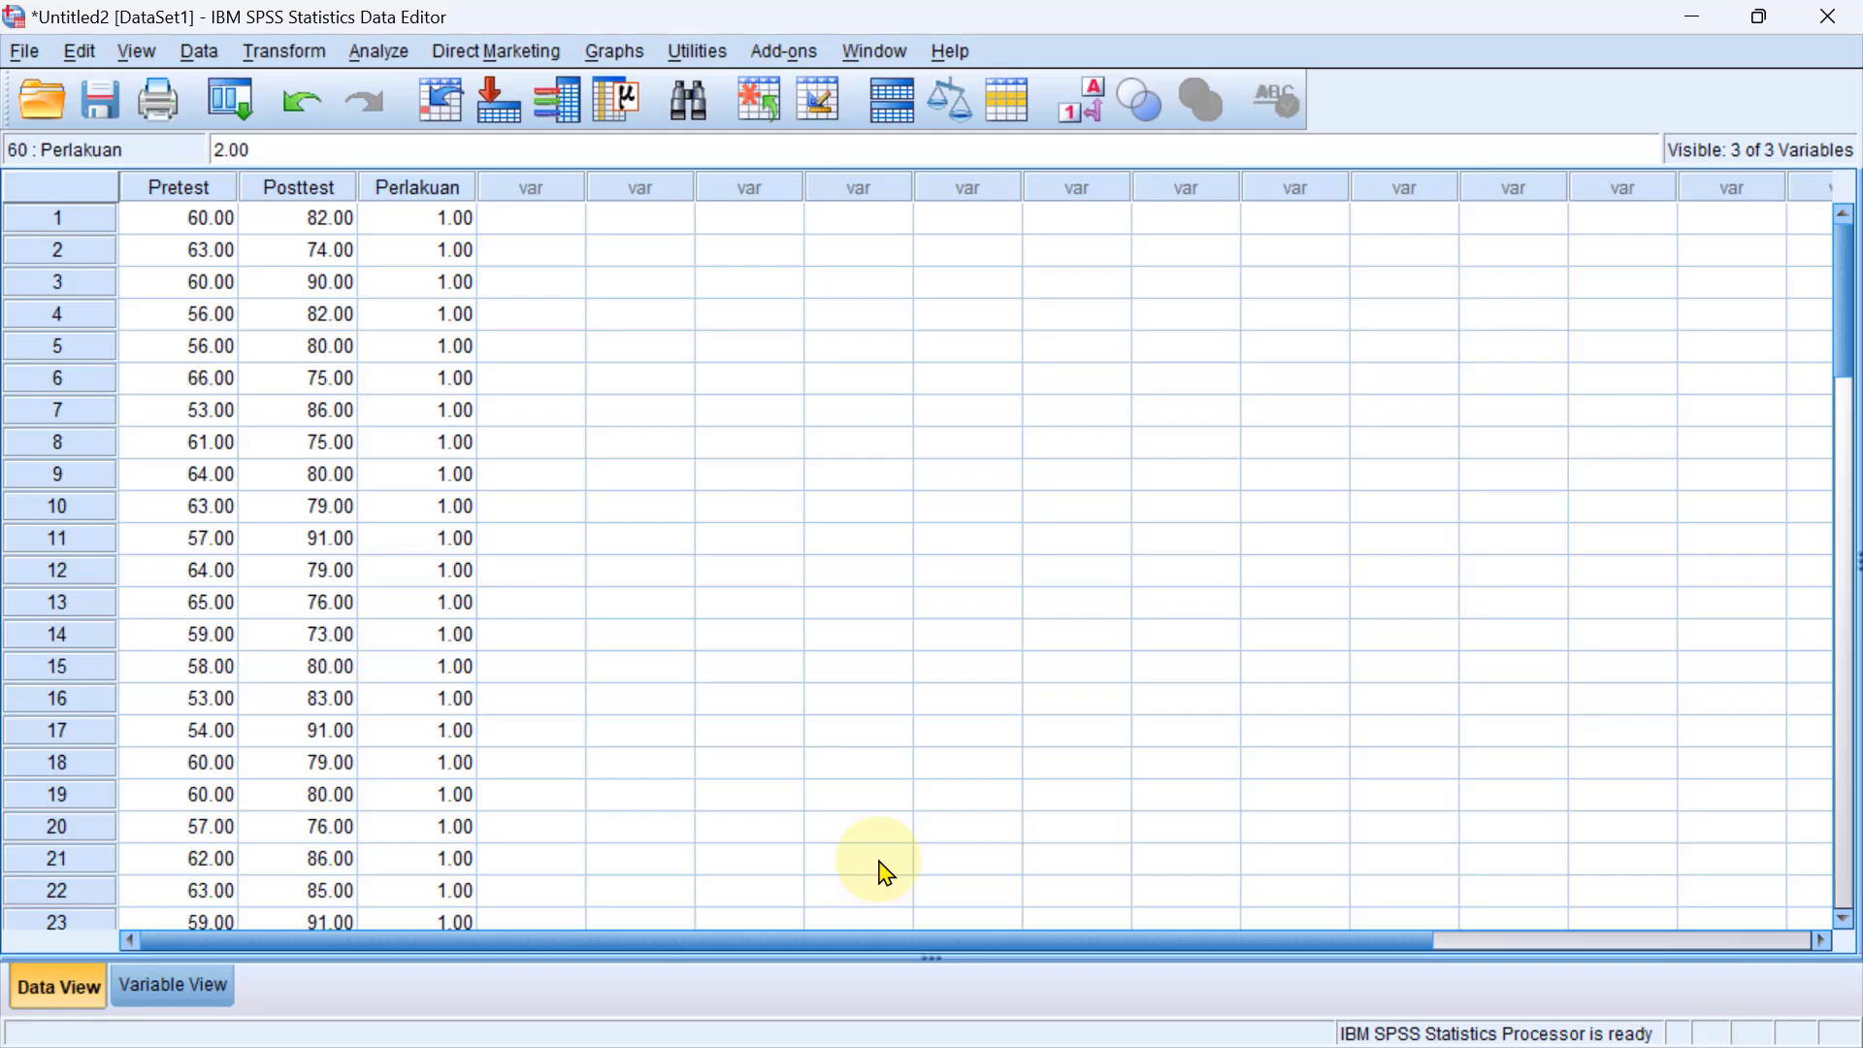
# Return to the SPSS output and examine the 2-tailed significance for Kecerdasan logika awal and akhir.
pyautogui.hotkey('alt', 'Tab')
pyautogui.hotkey('alt', 'Tab')
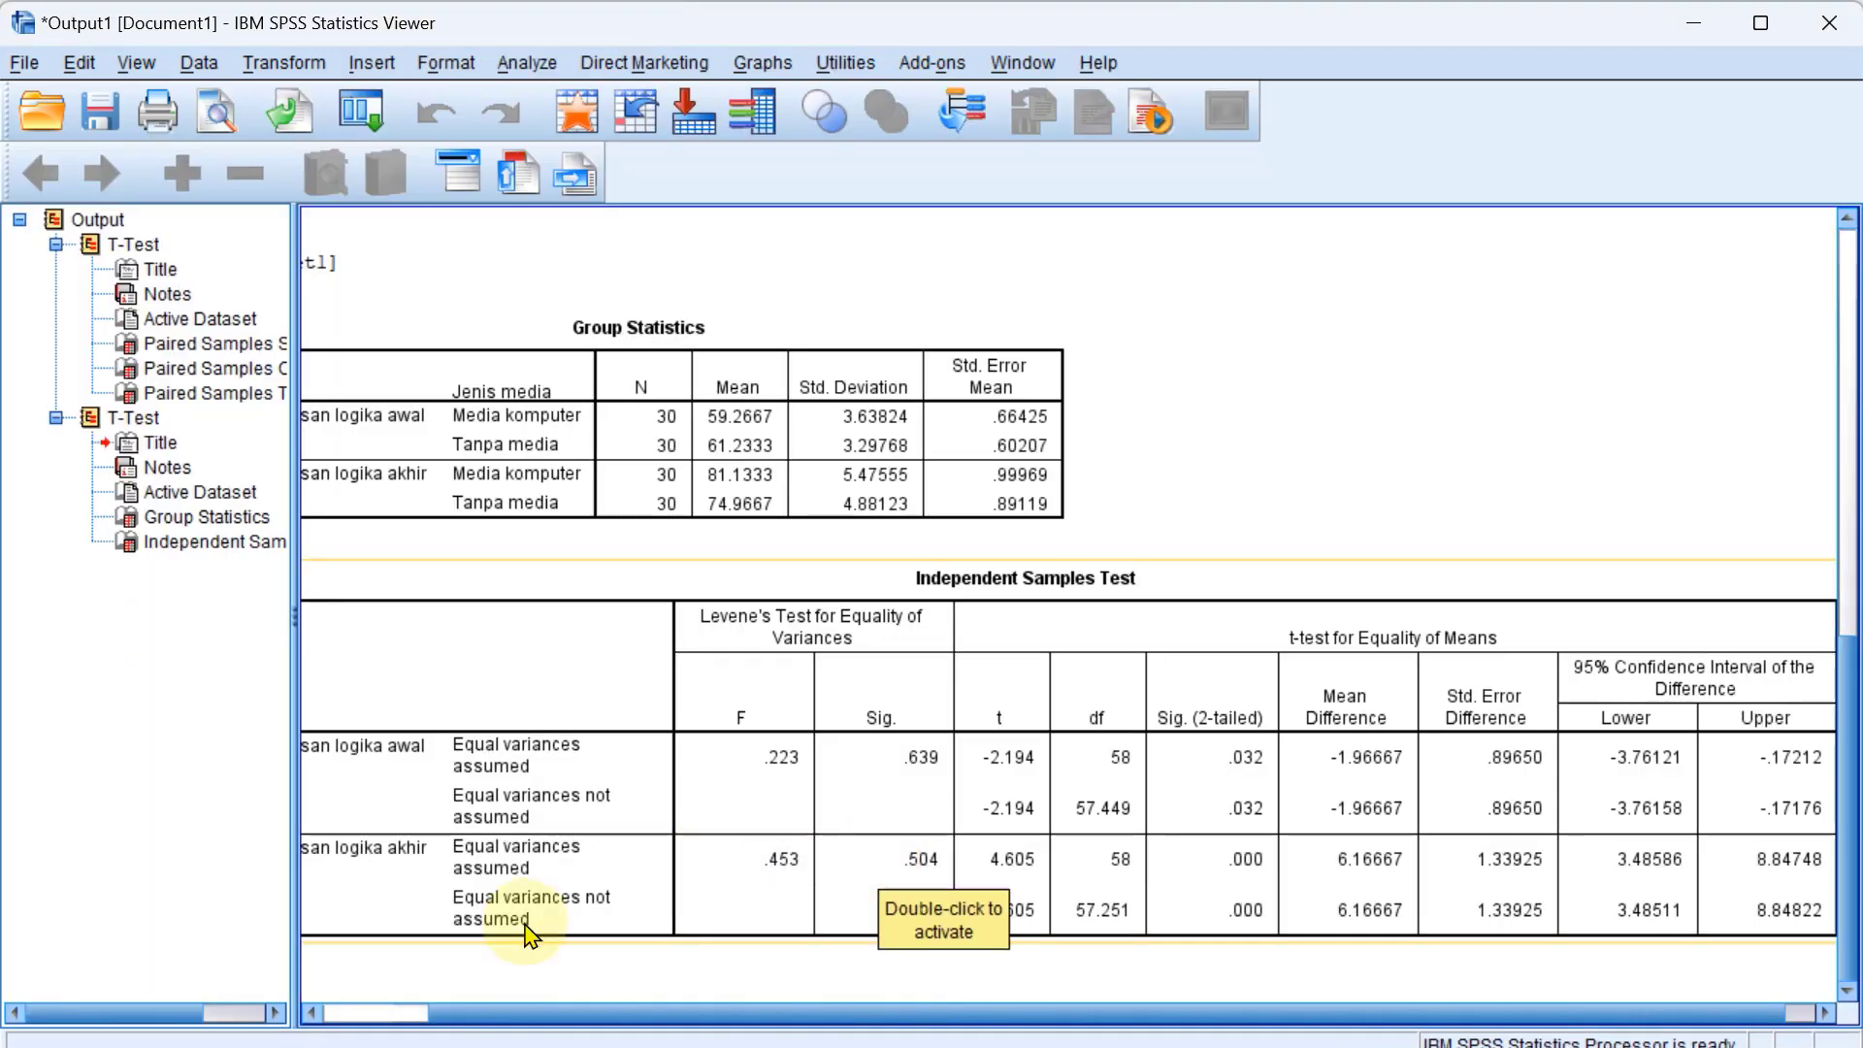
pyautogui.moveTo(975, 1009); pyautogui.dragTo(895, 1022)
pyautogui.click(589, 803)
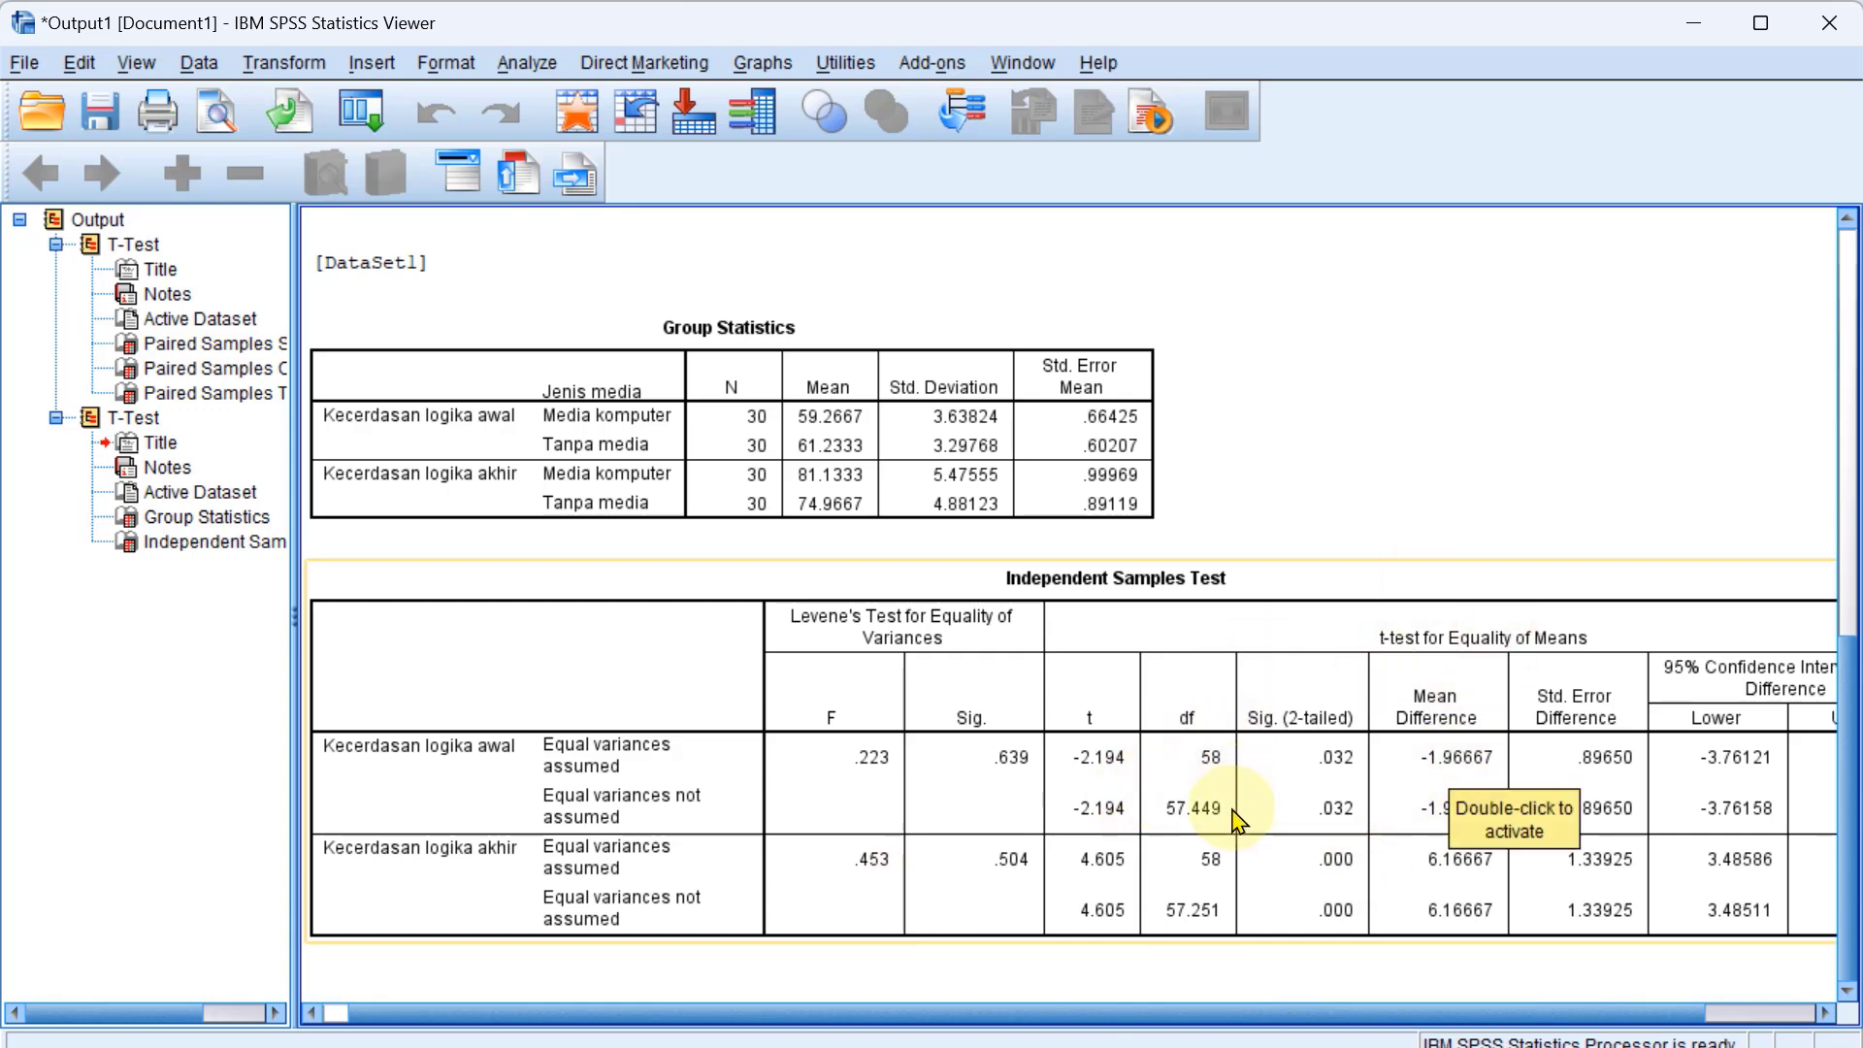
# Switch to the PowerPoint presentation and select slide 28 with the conclusions for research questions 1 and 2.
pyautogui.hotkey('alt', 'Tab')
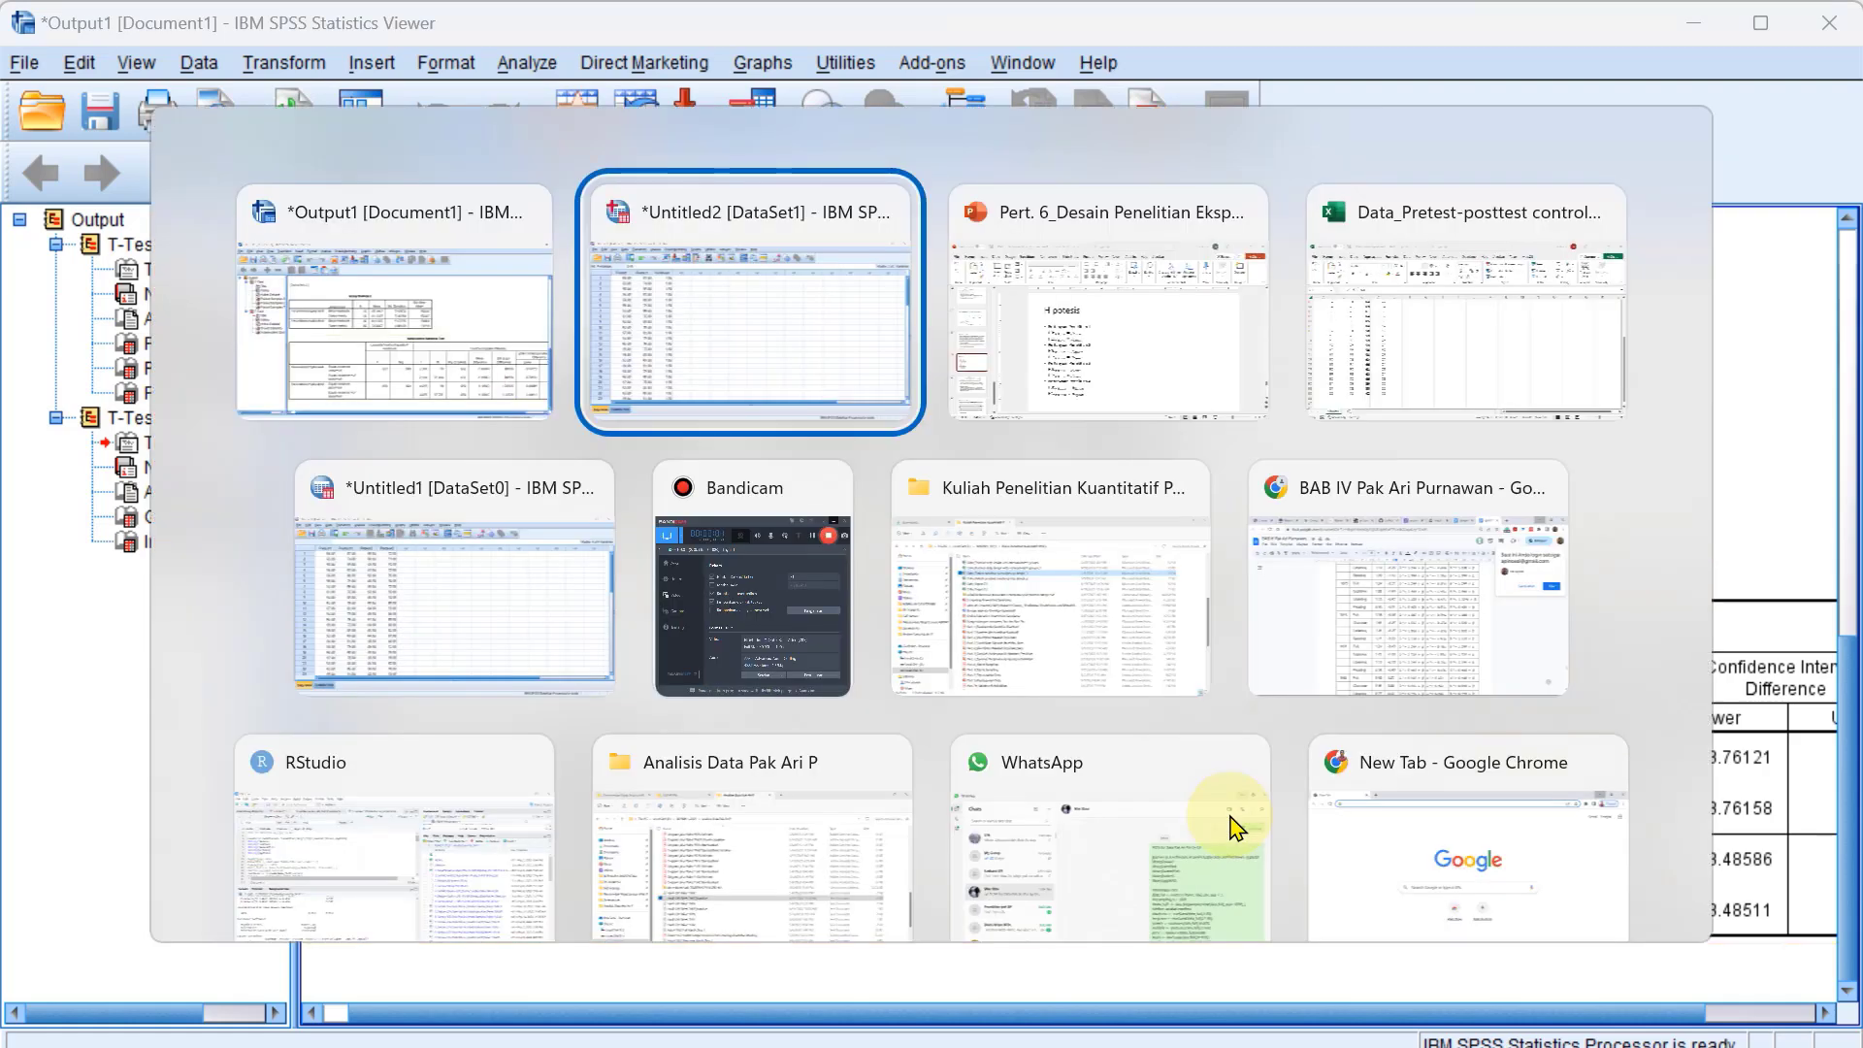
pyautogui.press('Tab')
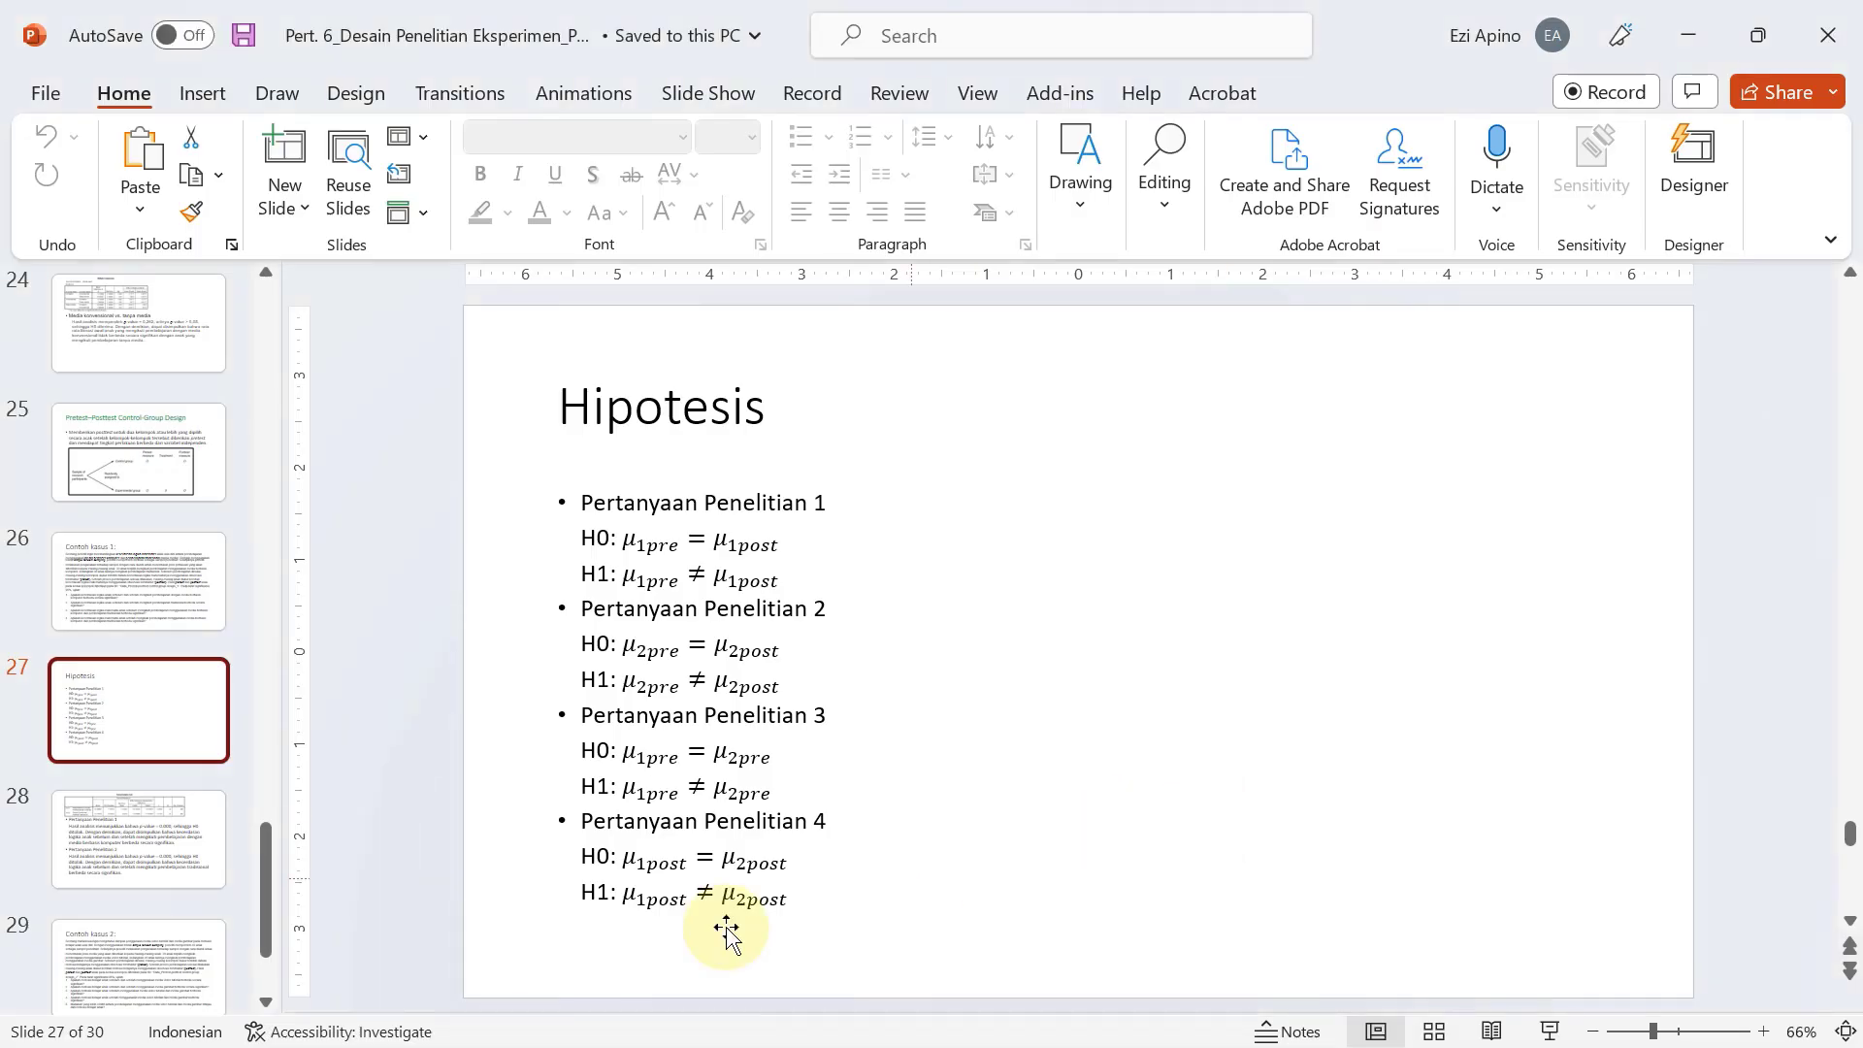
pyautogui.click(126, 848)
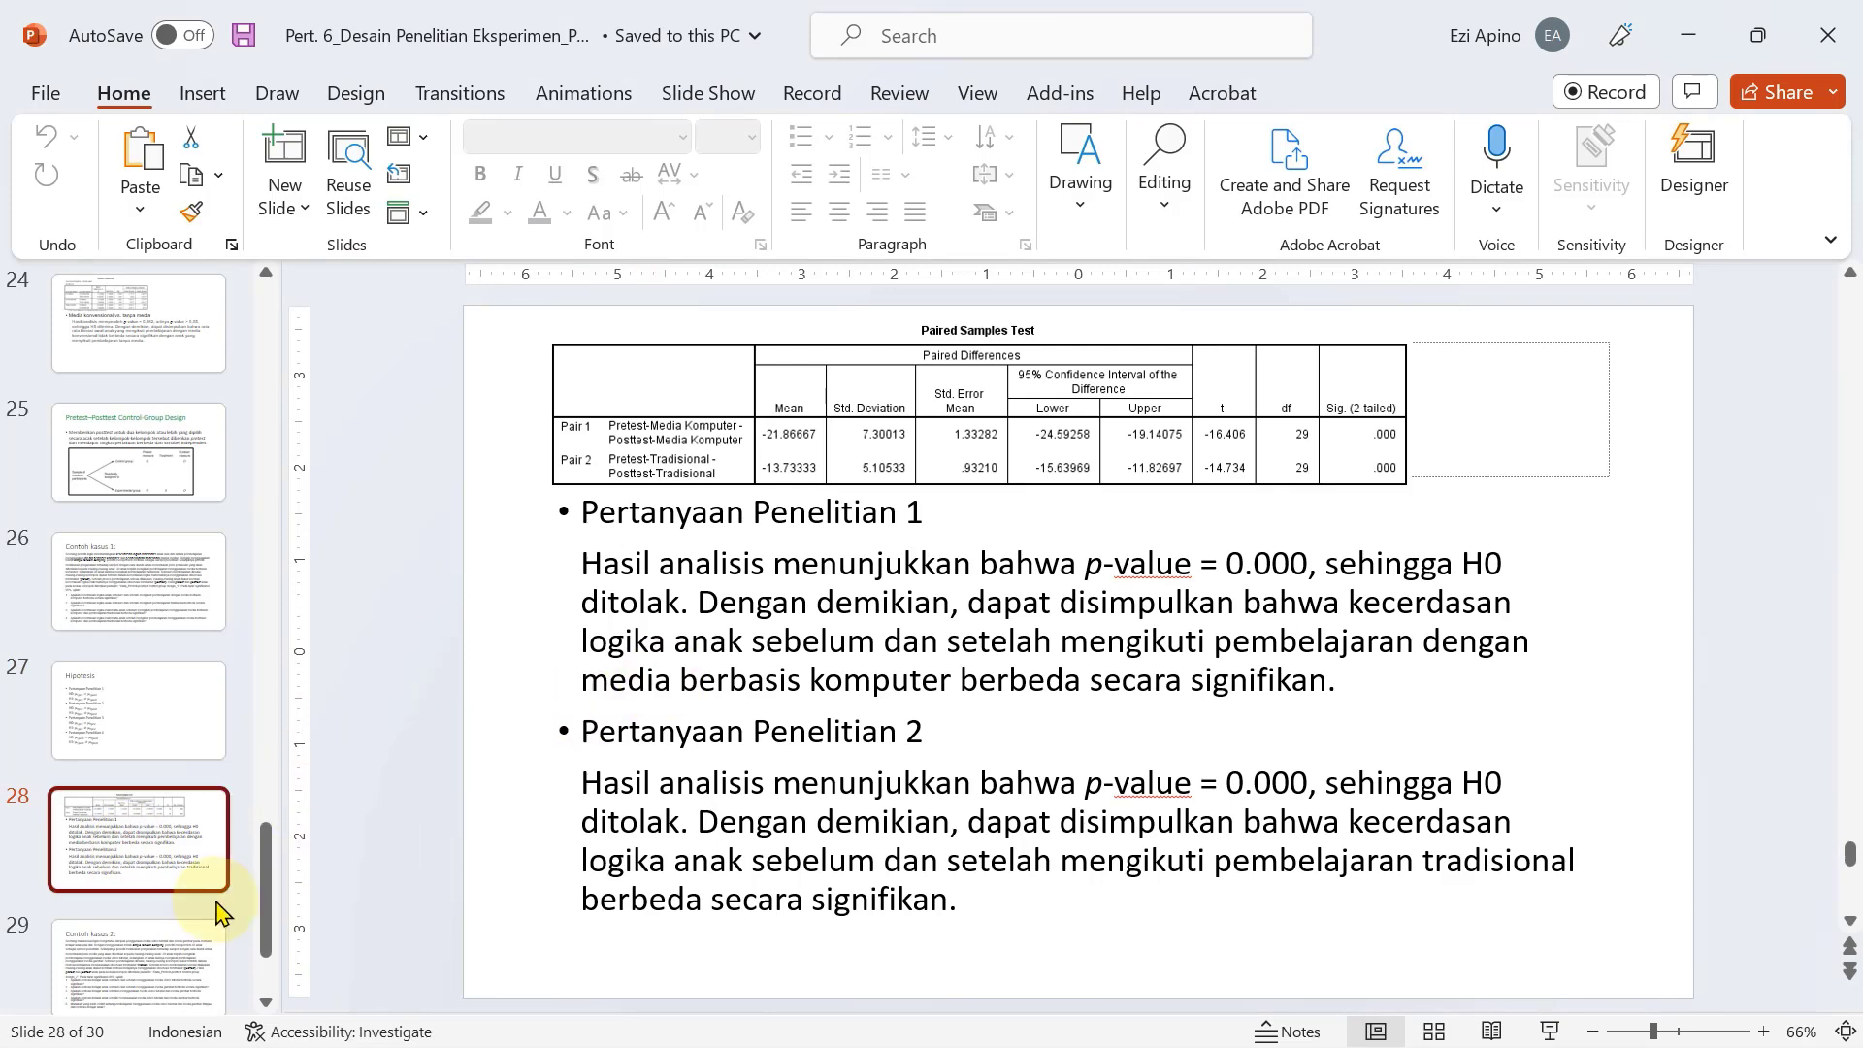
pyautogui.scroll(-2, 208, 879)
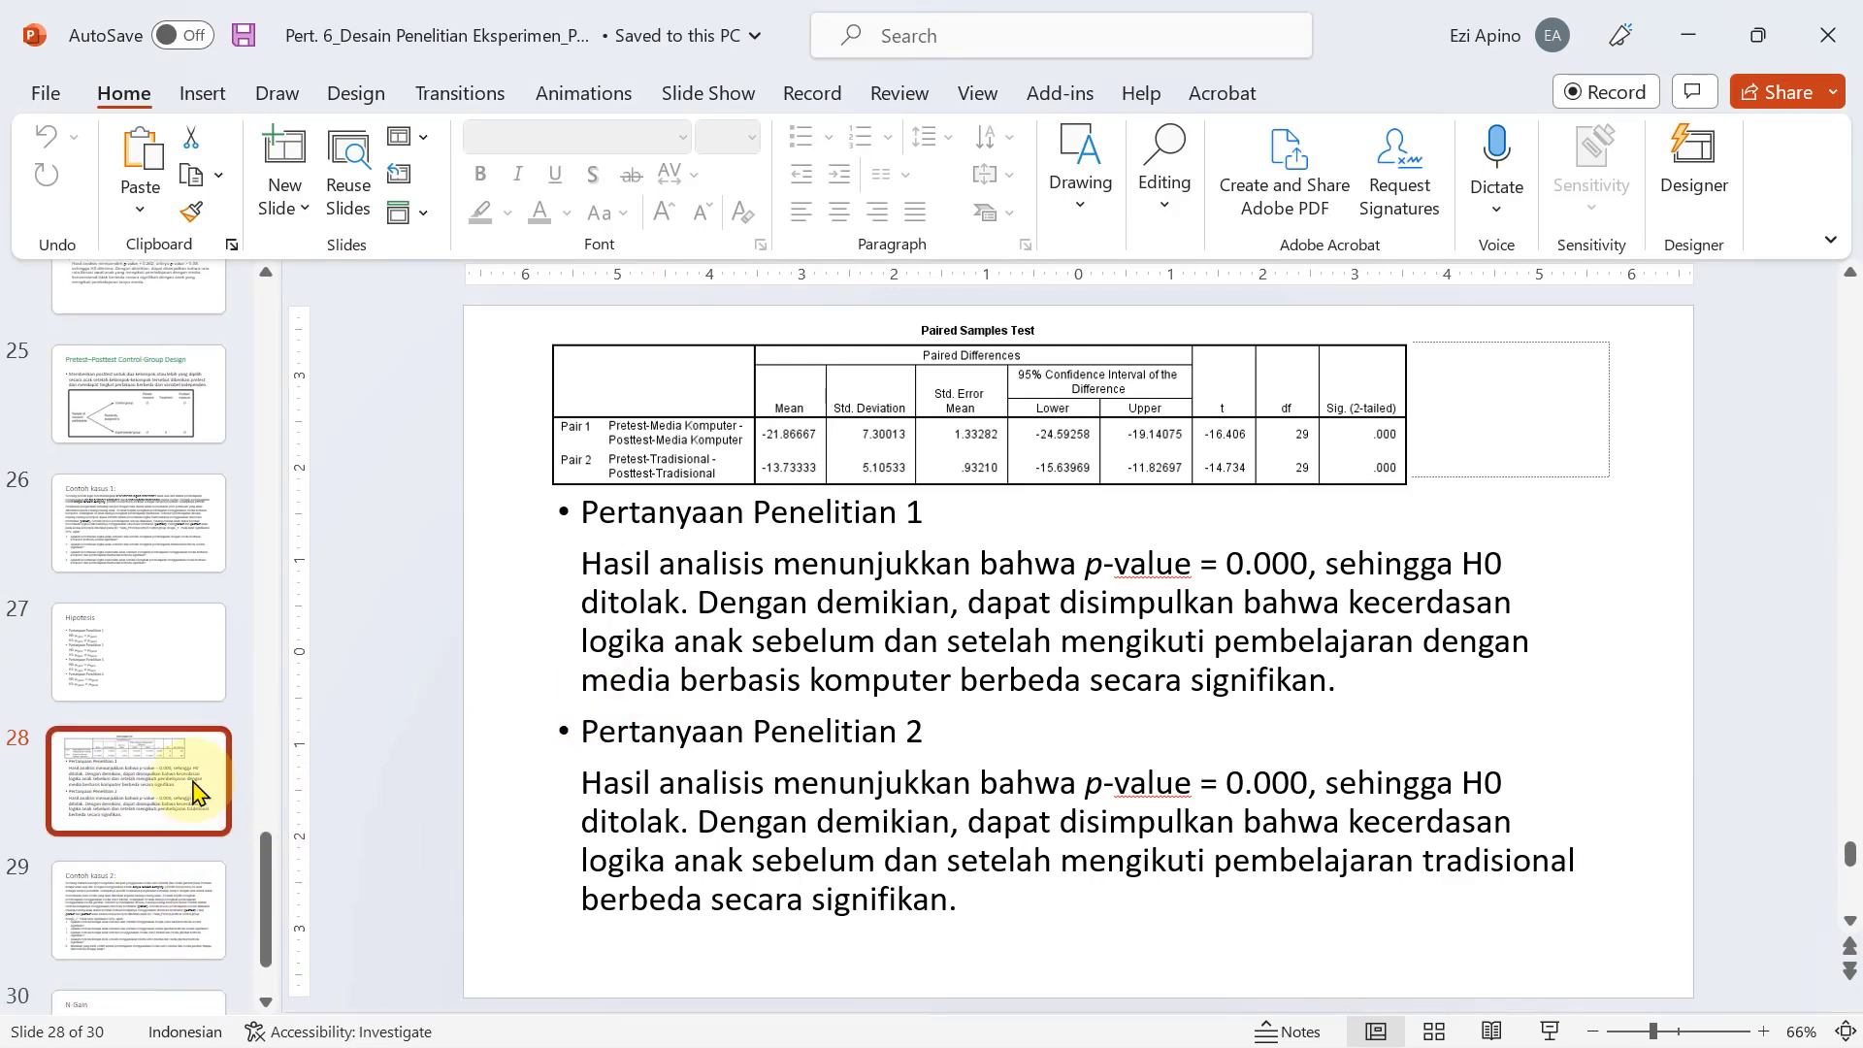
pyautogui.click(126, 655)
pyautogui.click(116, 782)
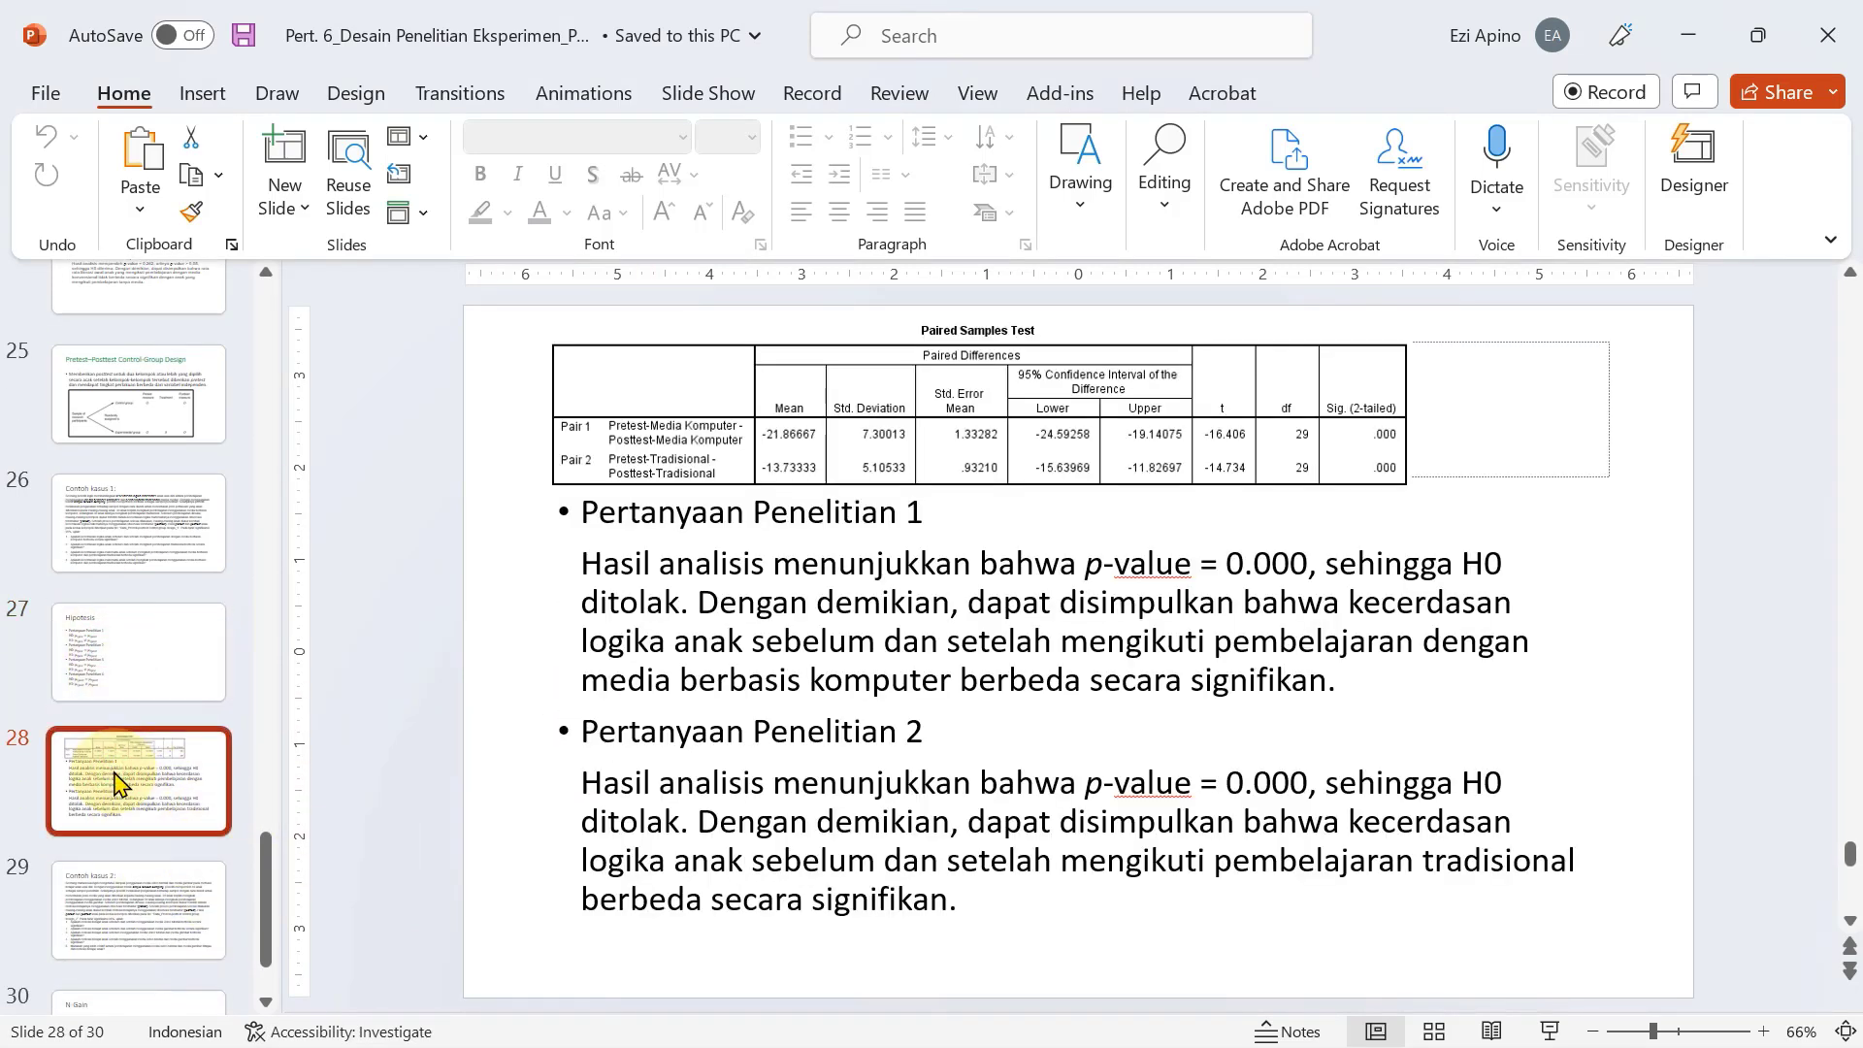
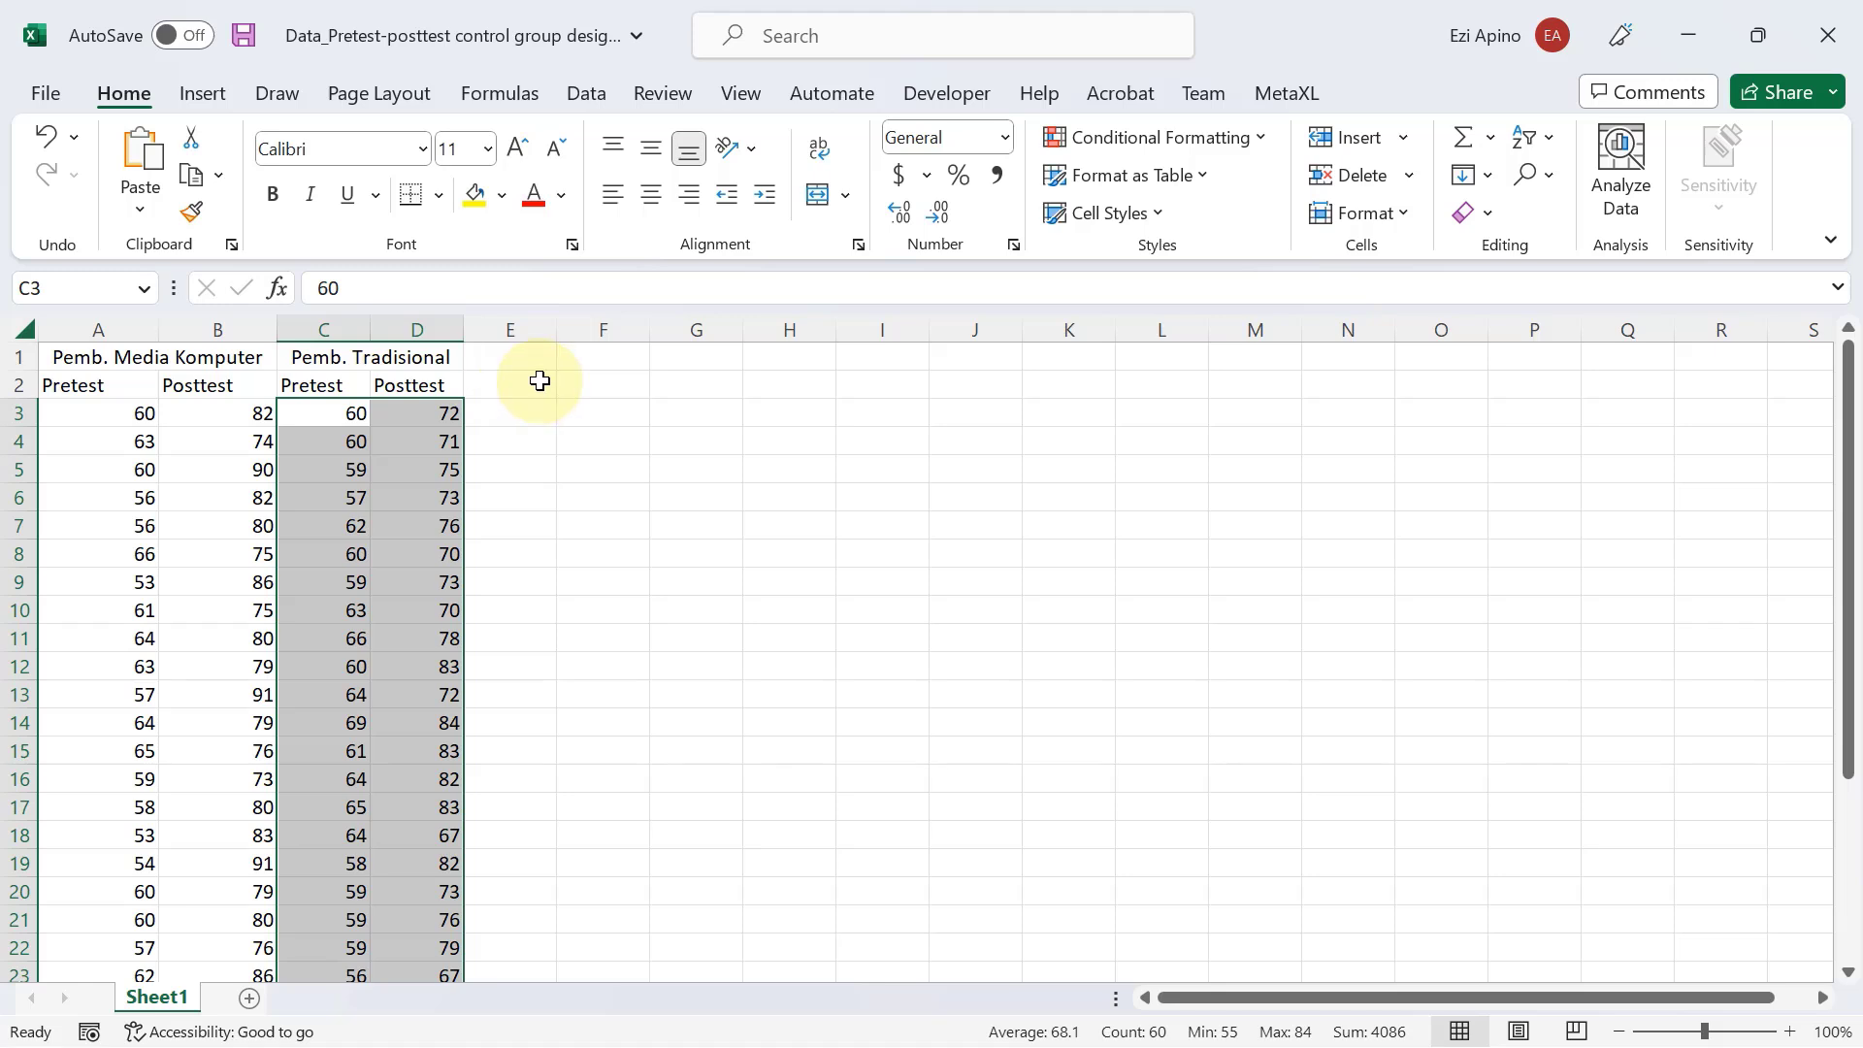
# Add the headers "N-gain Eks." in E2 and "N-gain Kon" in F2 beside the existing score columns.
pyautogui.click(539, 381)
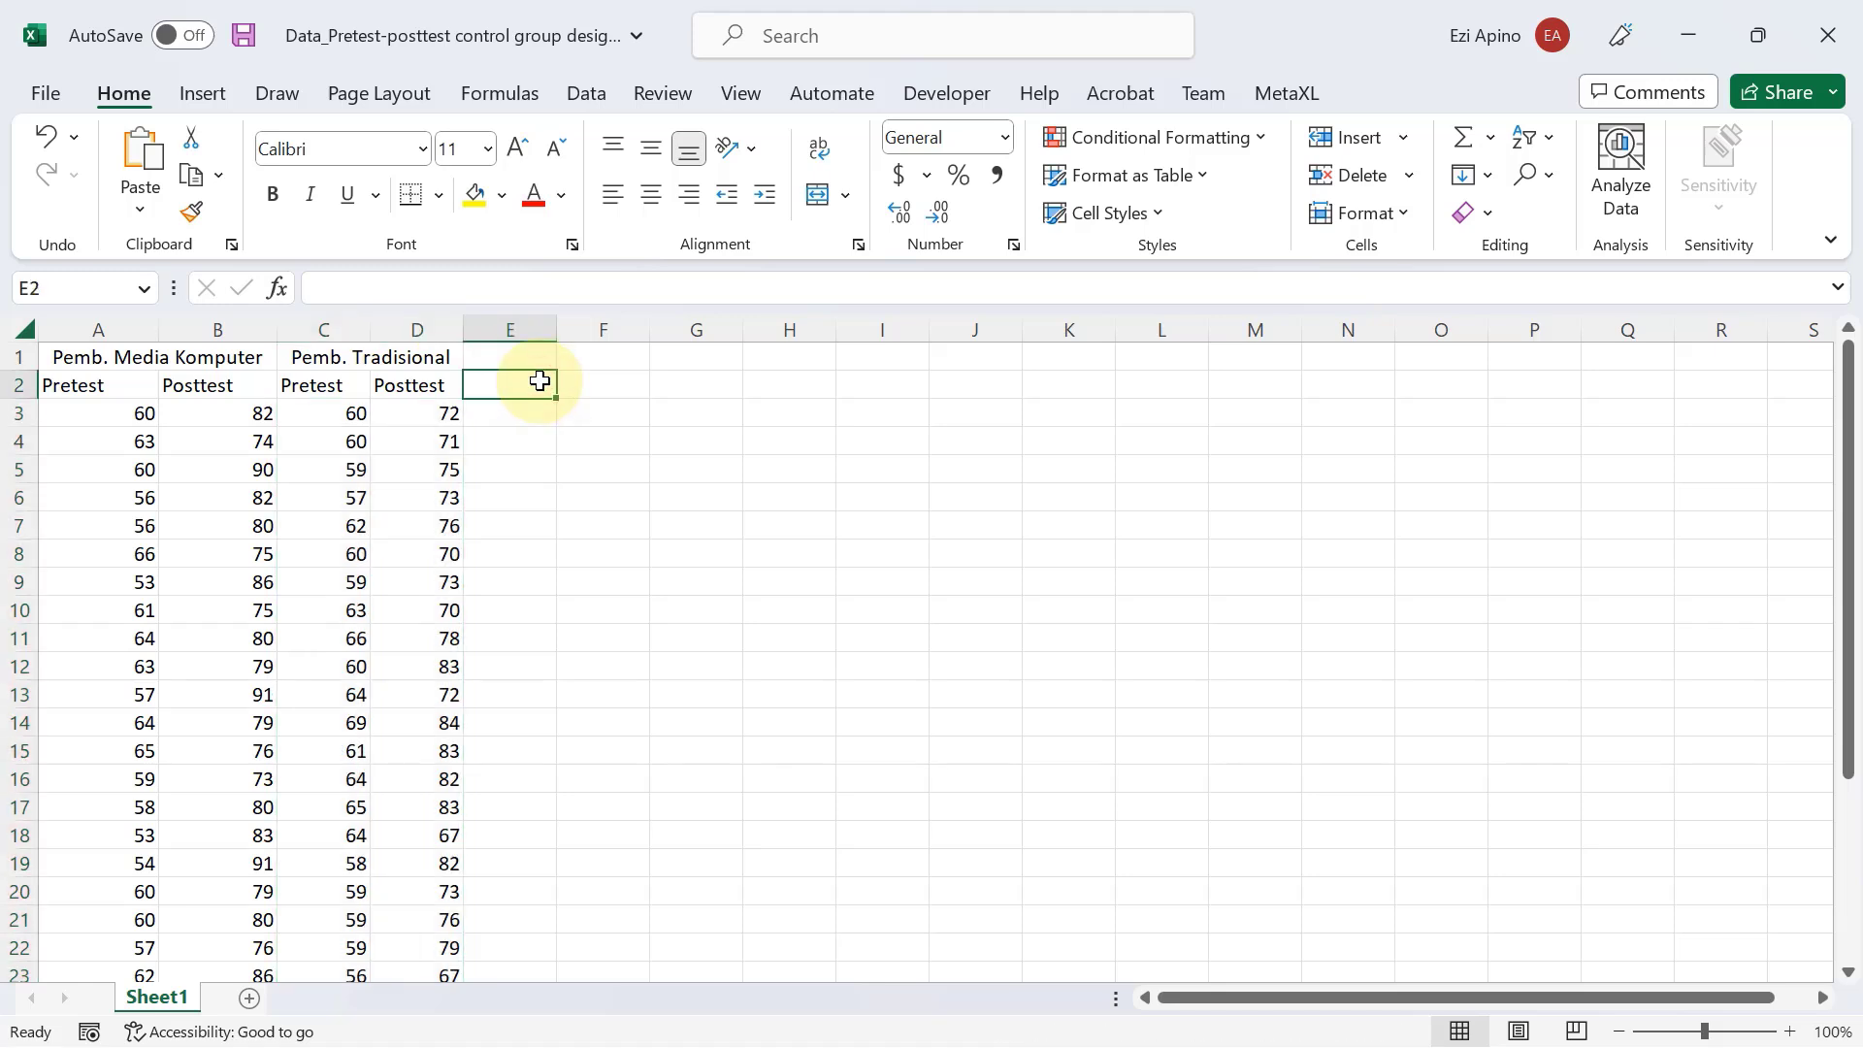
pyautogui.write('Nga')
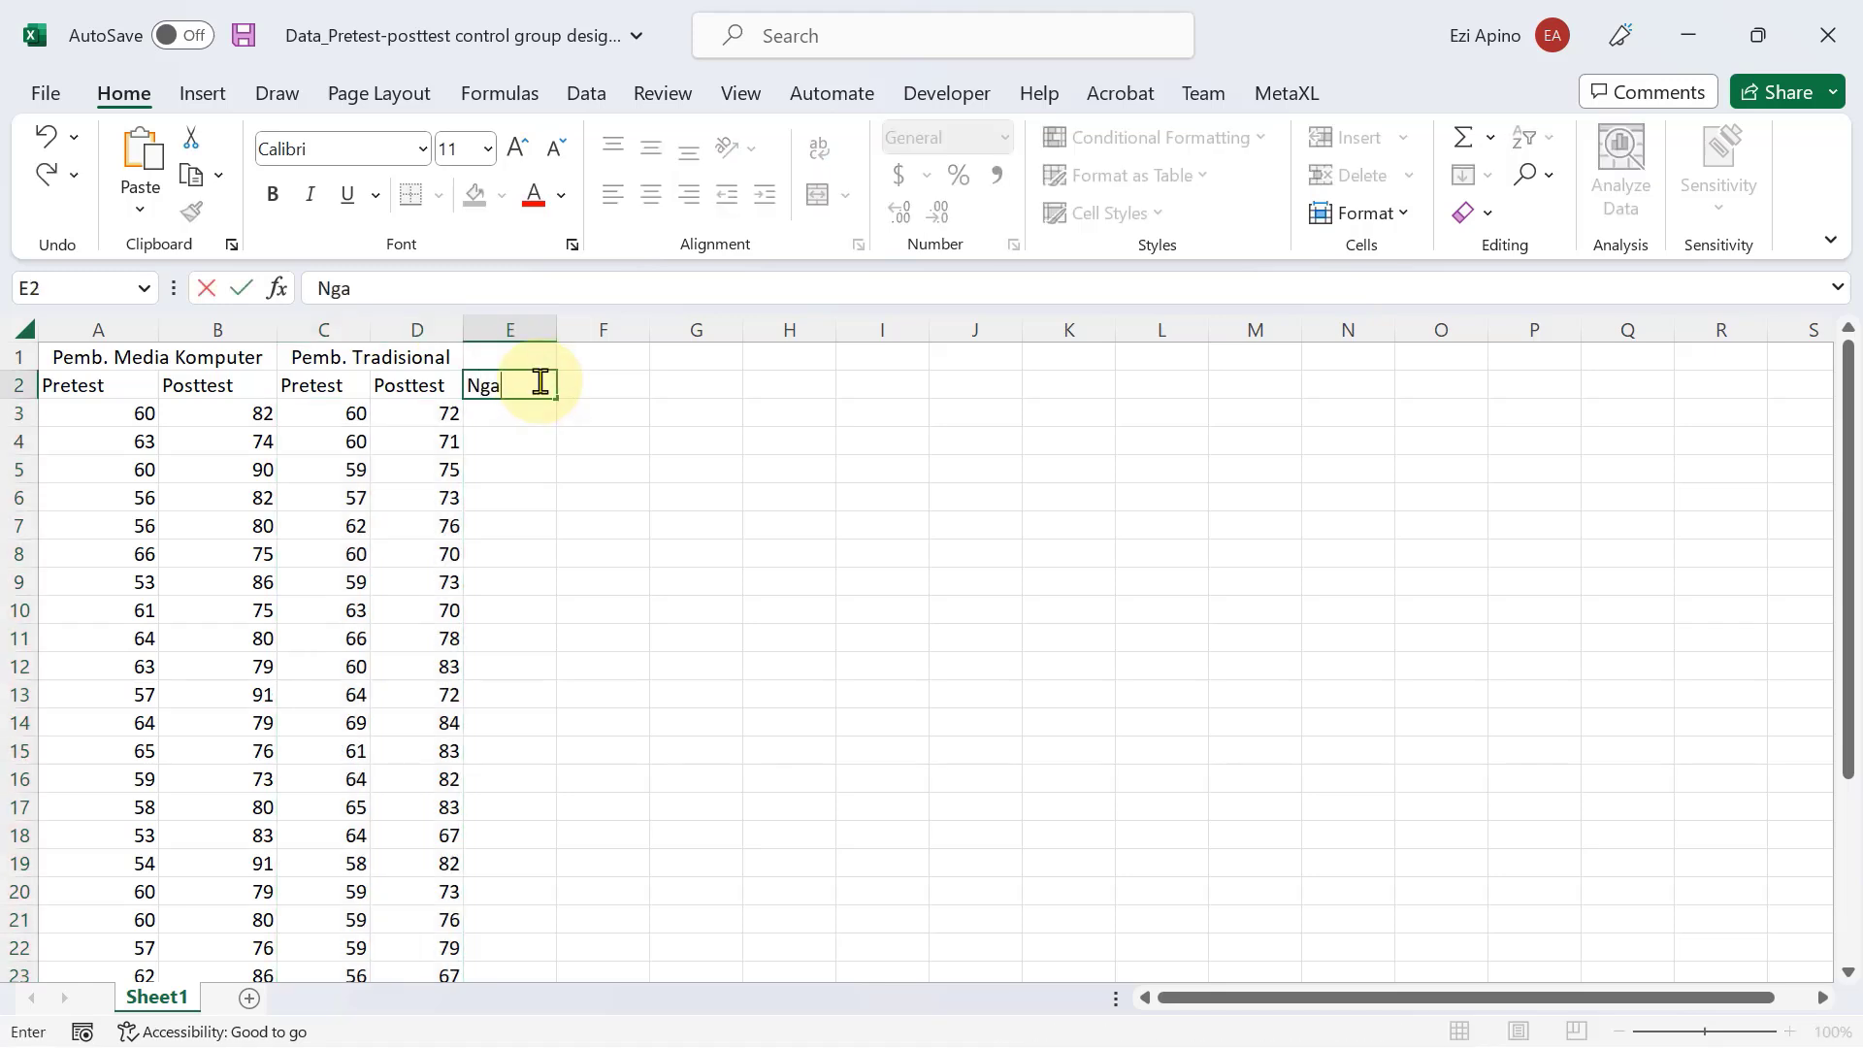
pyautogui.press('BackSpace')
pyautogui.press('BackSpace')
pyautogui.write('-gain Eks.')
pyautogui.press('Tab')
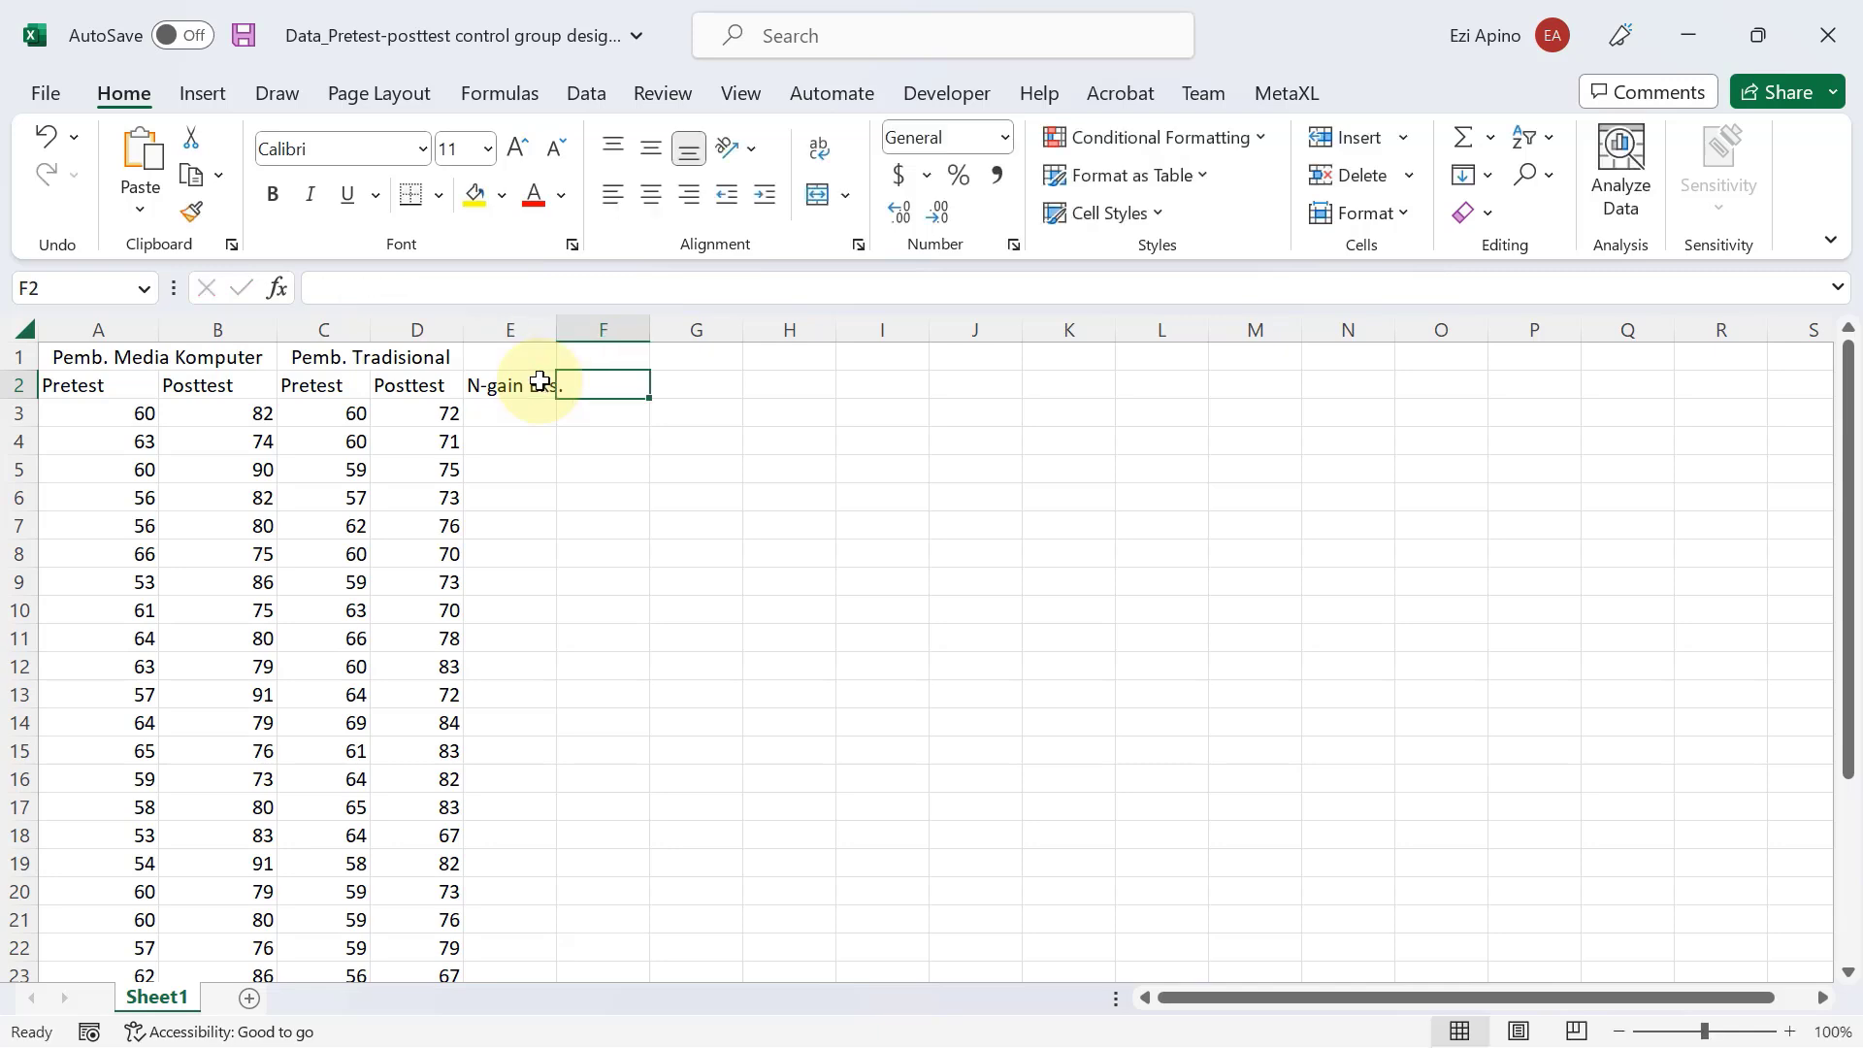
pyautogui.write('N-gain')
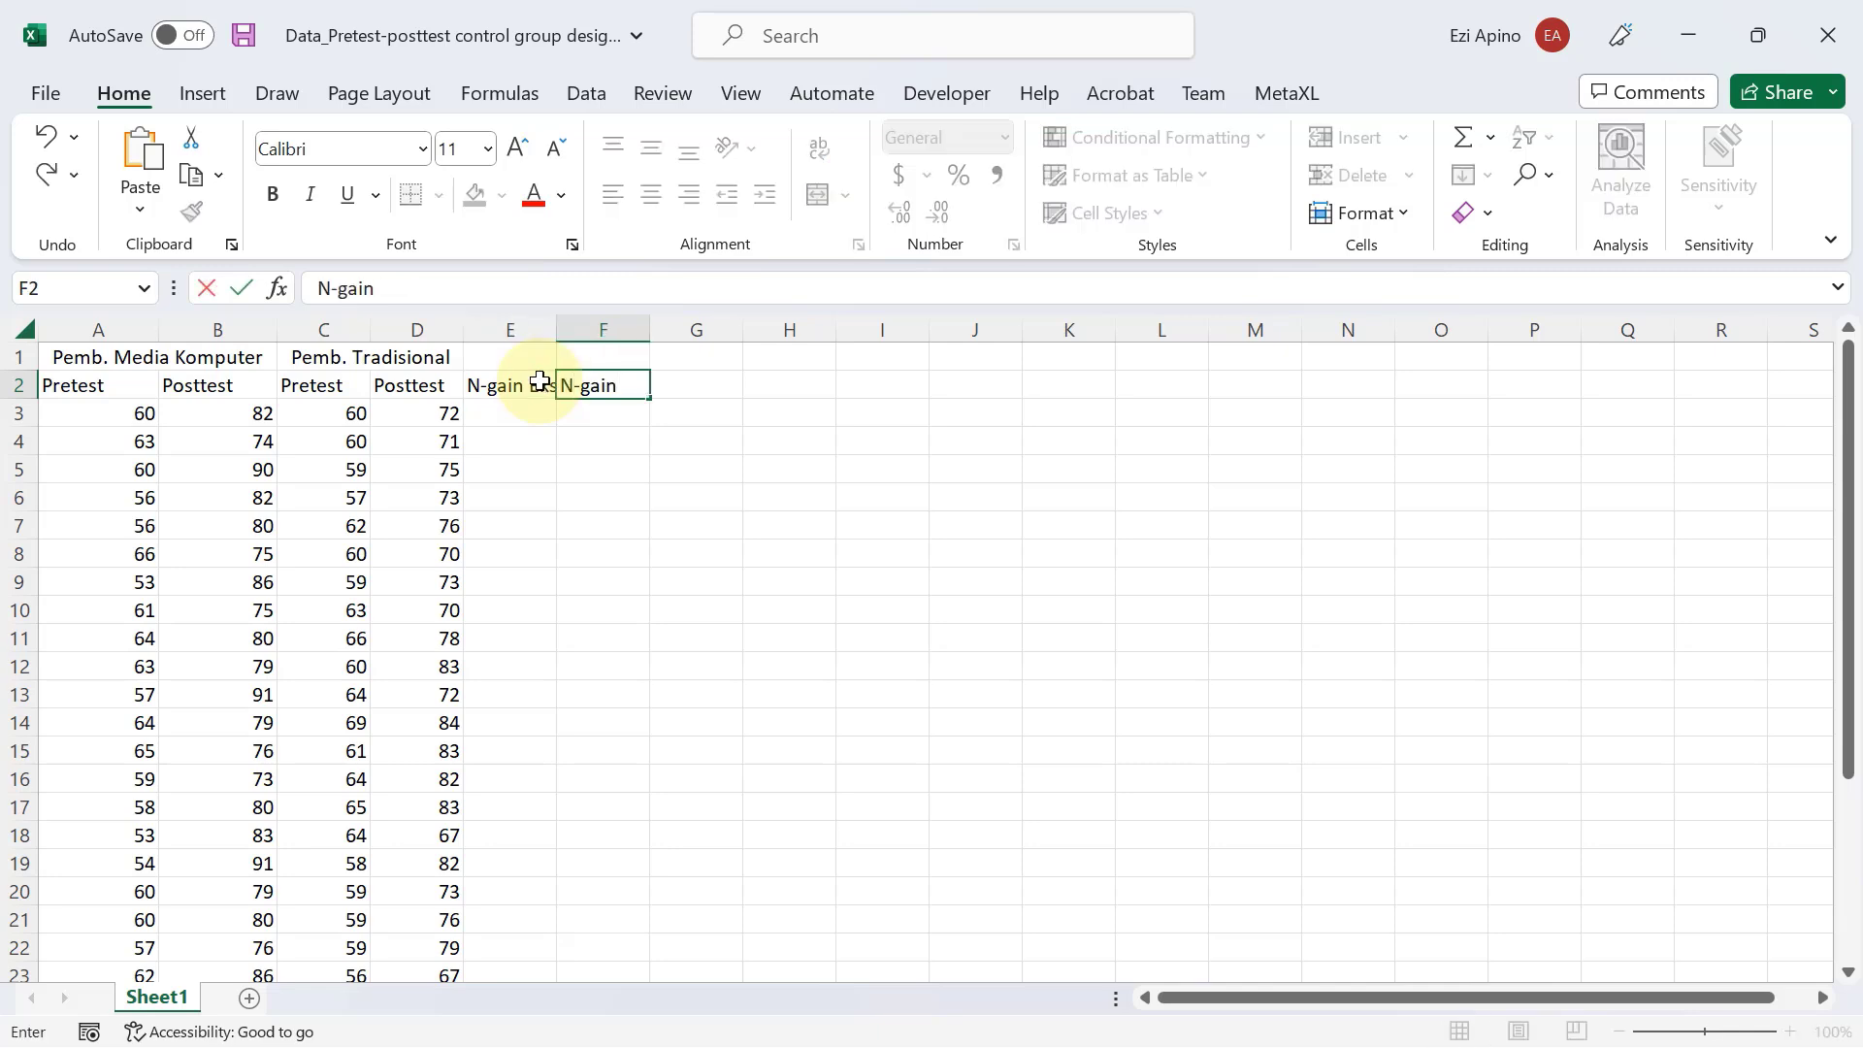
pyautogui.write(' Kon')
# Widen columns E and F so that both N-gain headers fit.
pyautogui.click(548, 332)
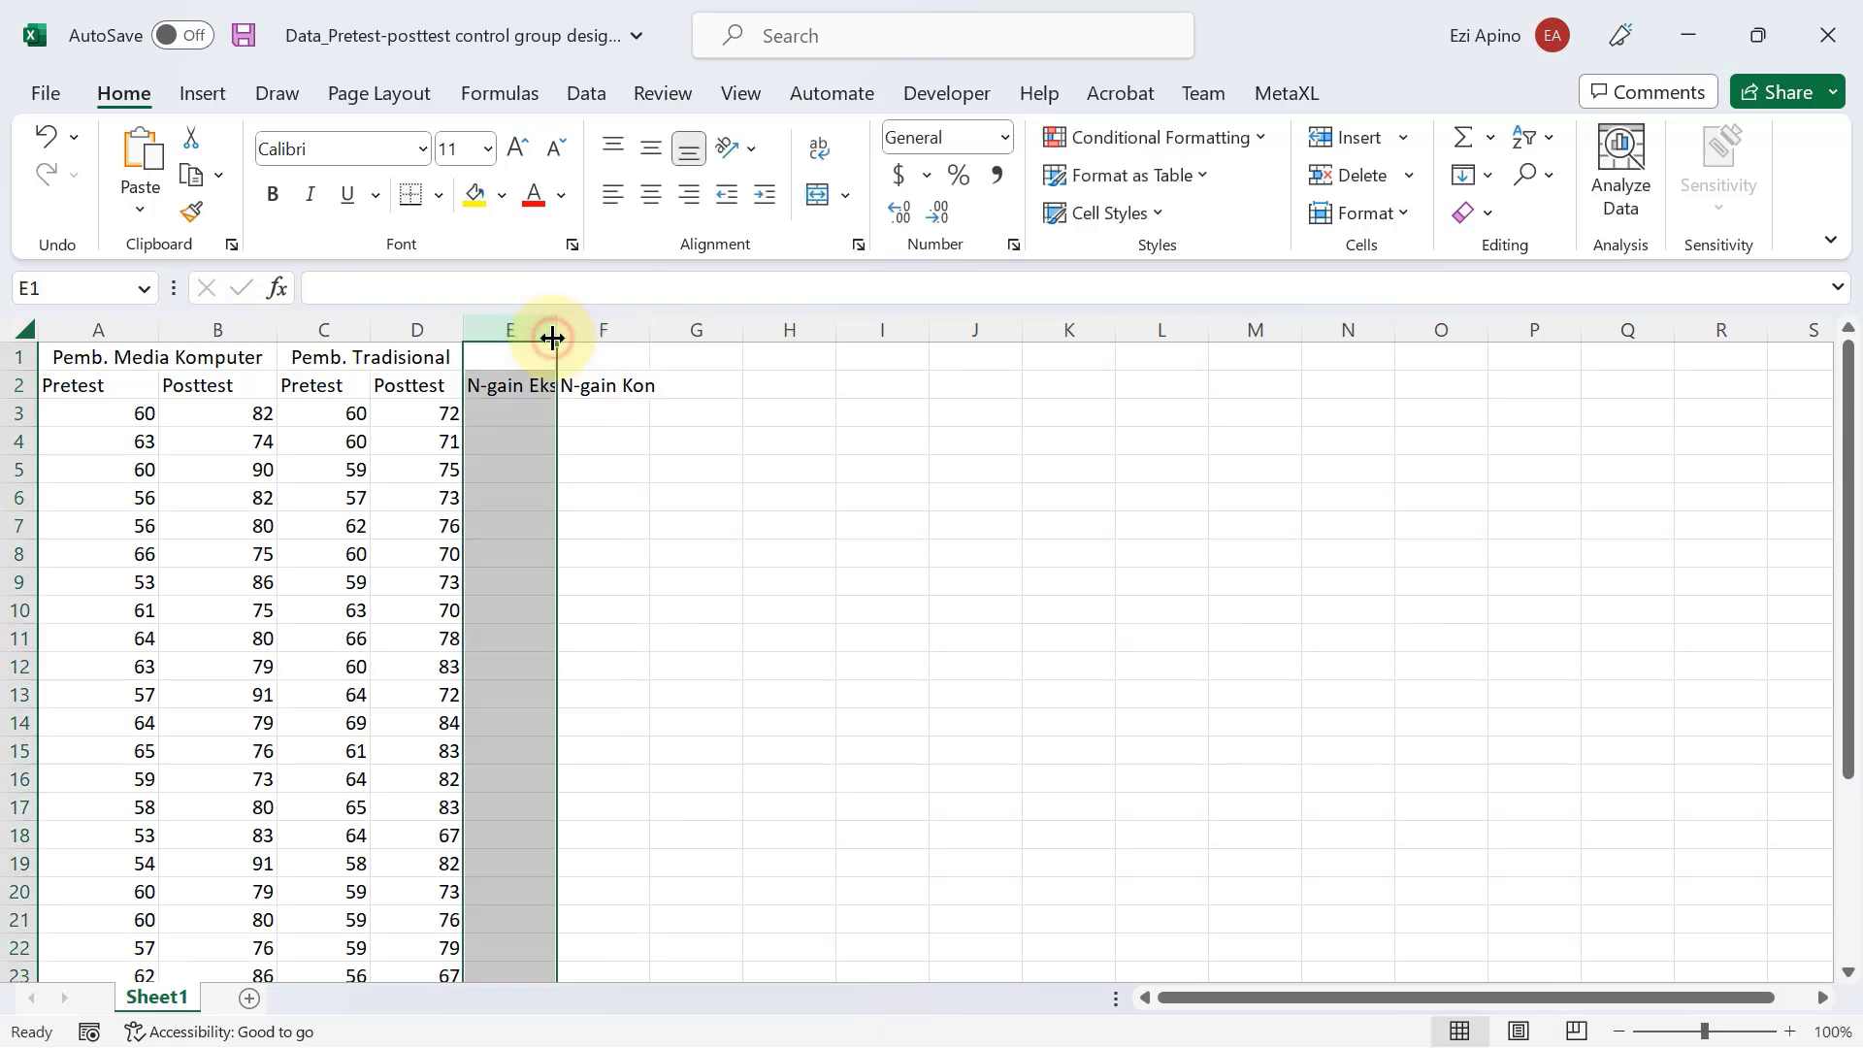
pyautogui.moveTo(552, 336); pyautogui.dragTo(570, 336)
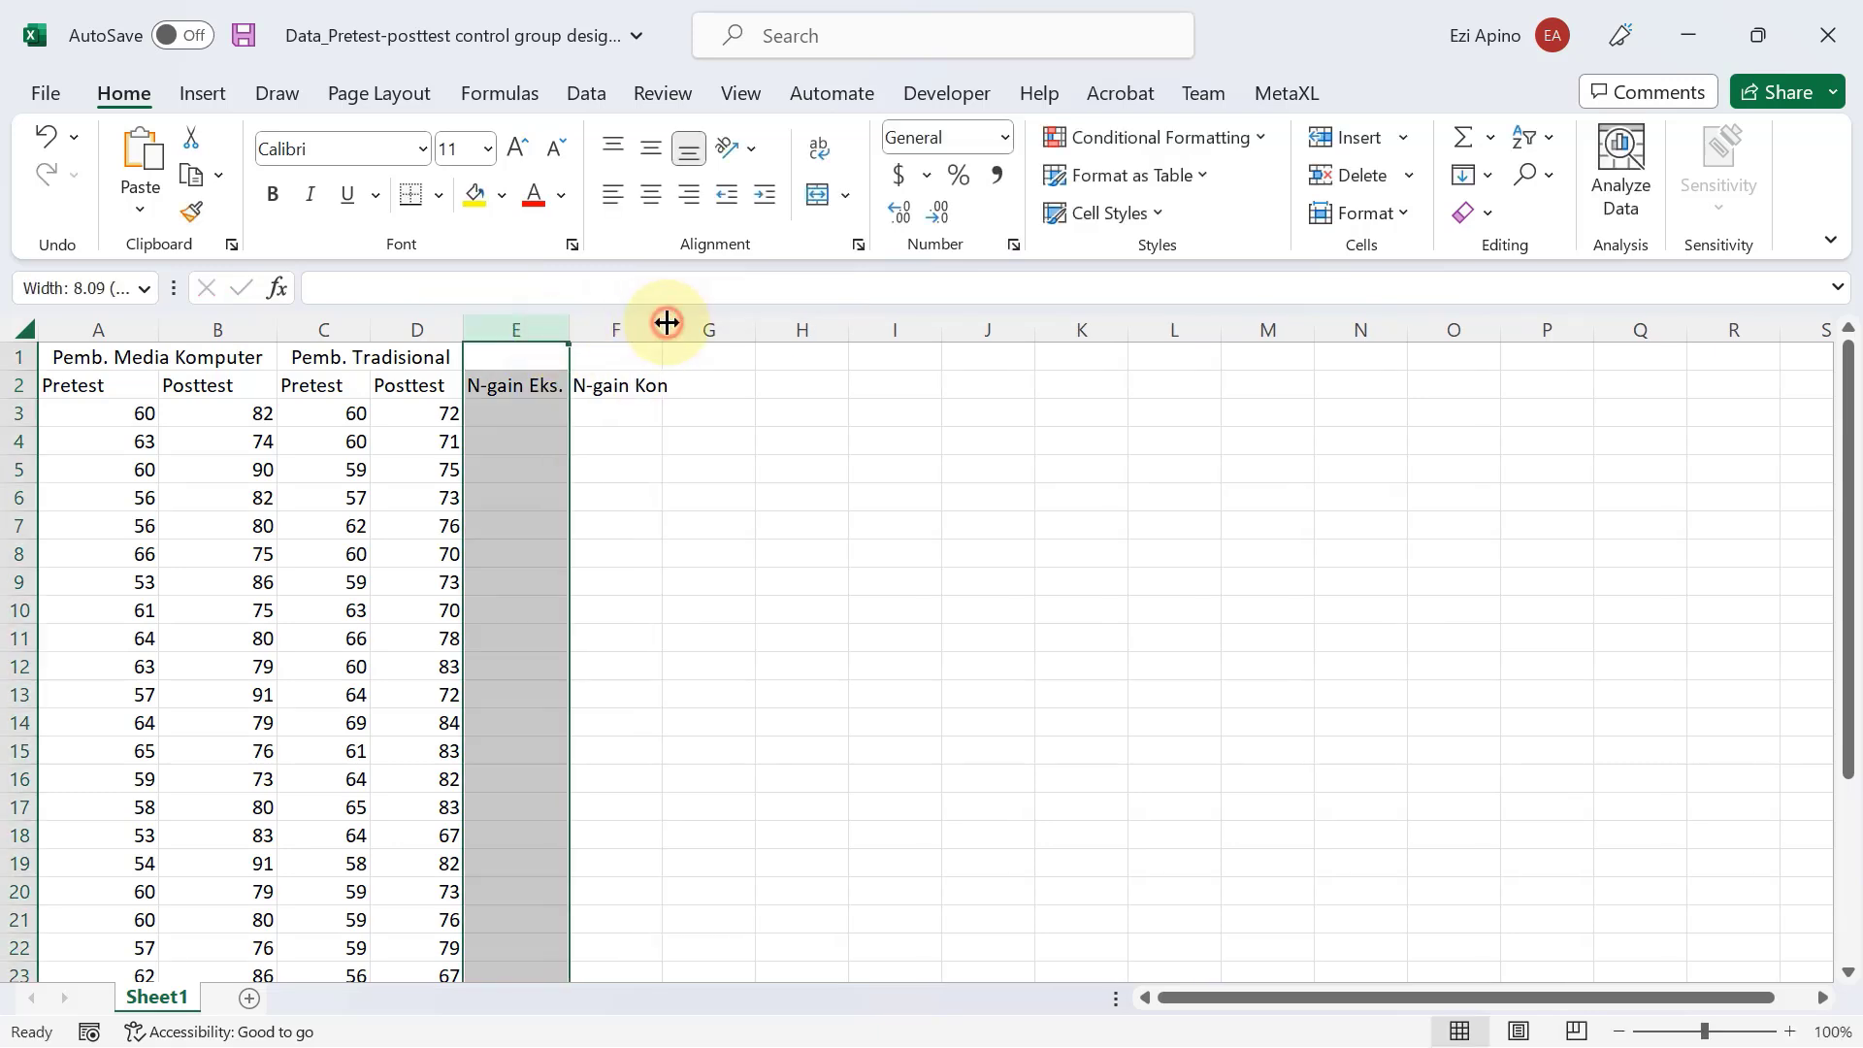
pyautogui.click(795, 629)
# Arrange the Excel worksheet side by side with the PowerPoint presentation showing the N-Gain formula slide.
pyautogui.click(516, 413)
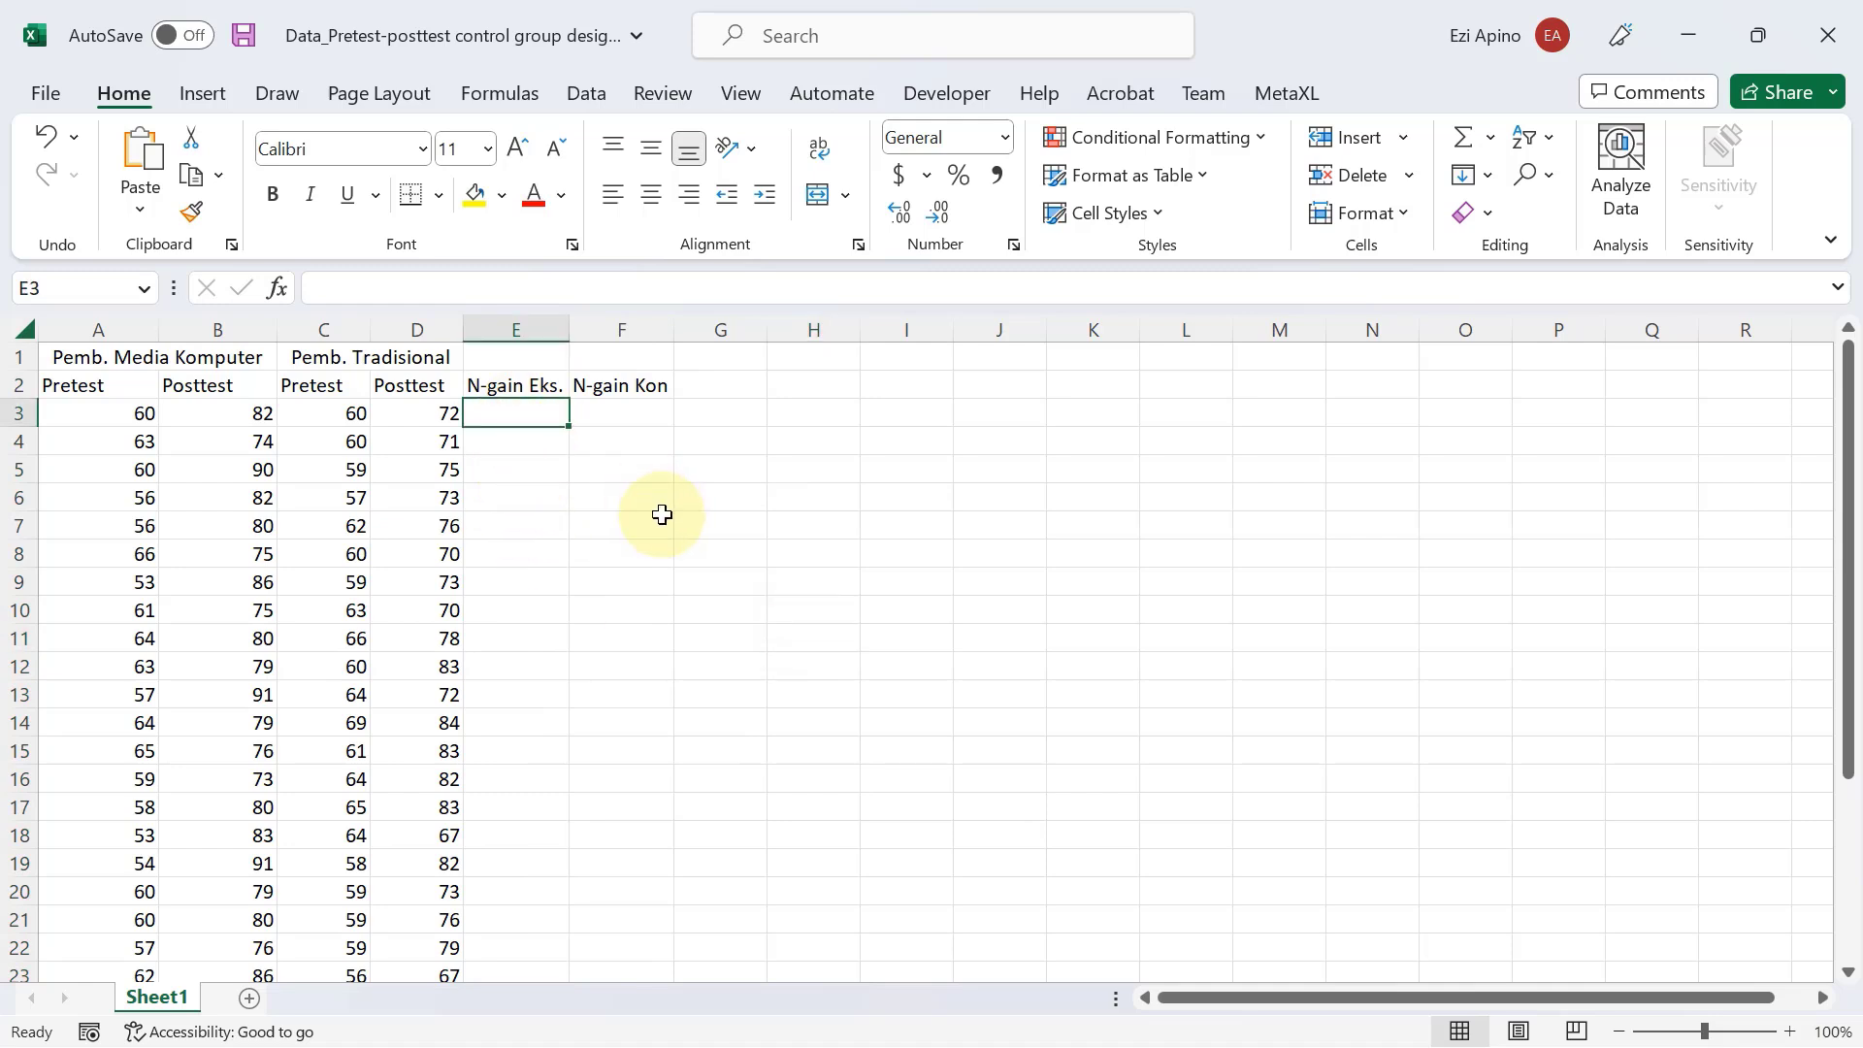
pyautogui.click(1206, 485)
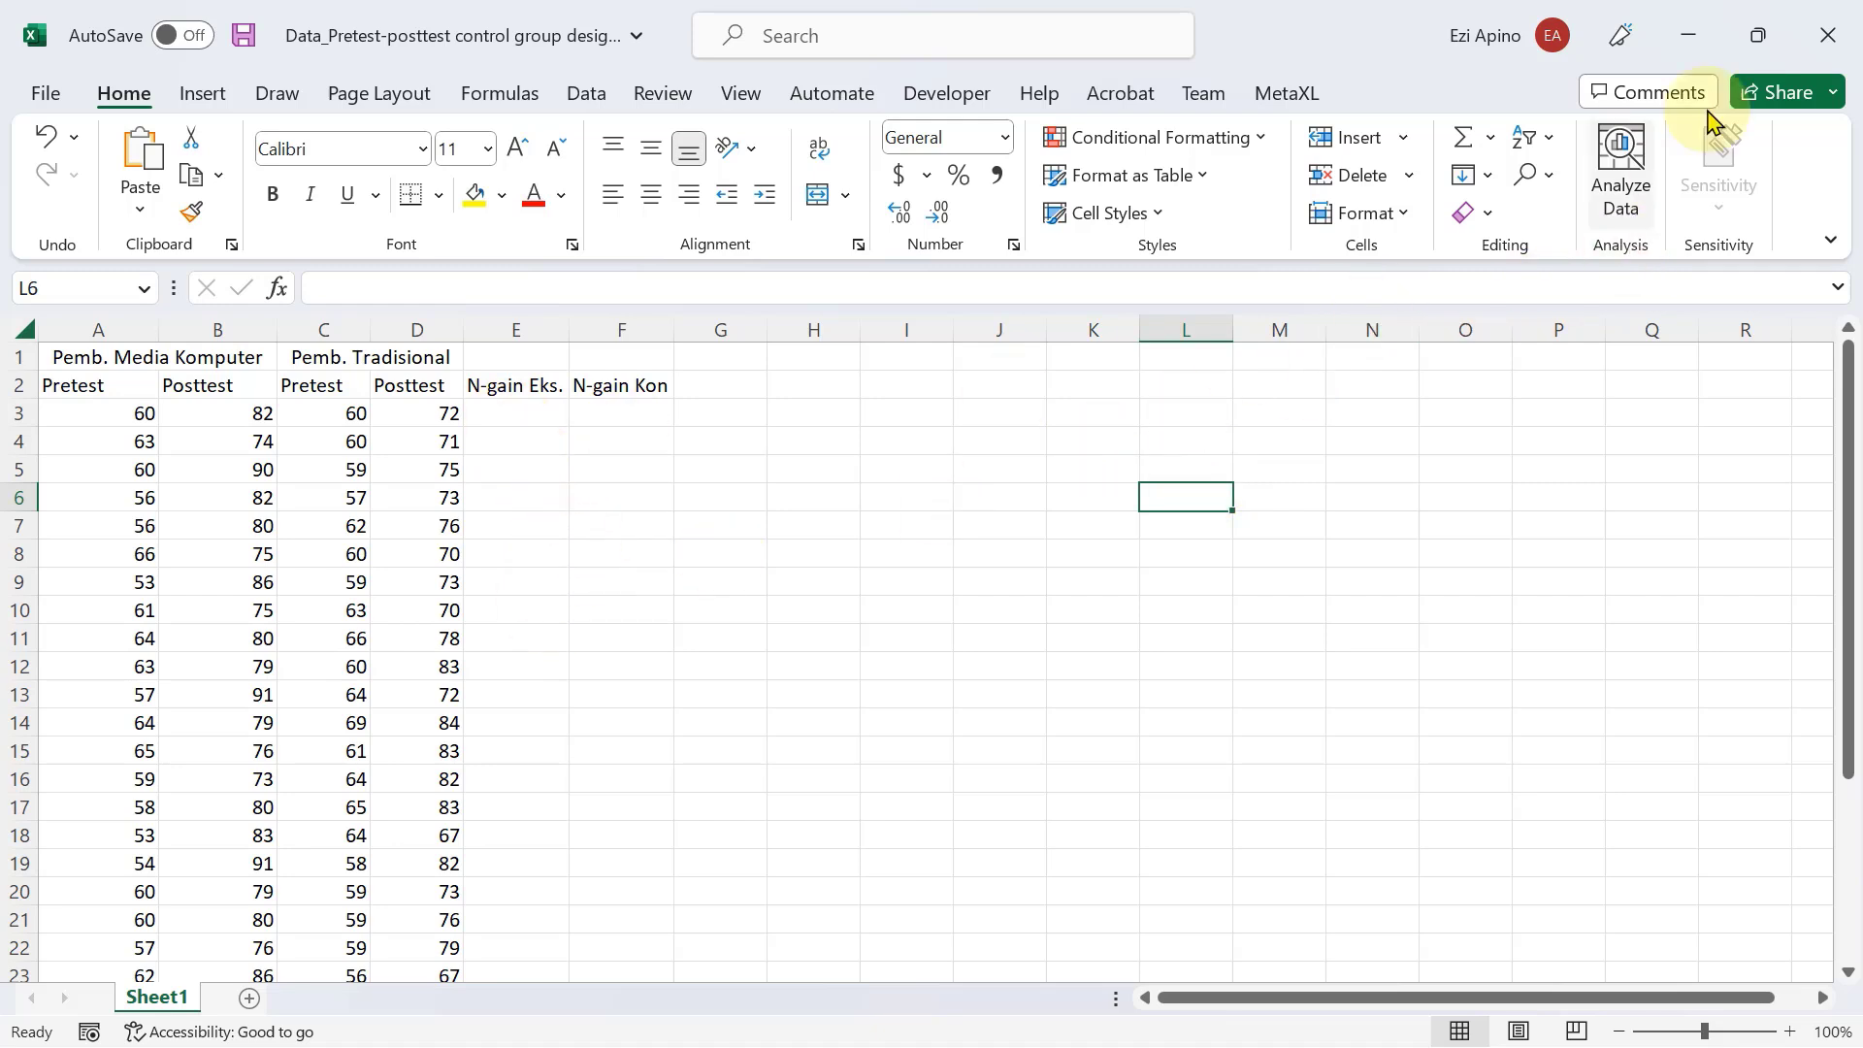
pyautogui.click(1760, 37)
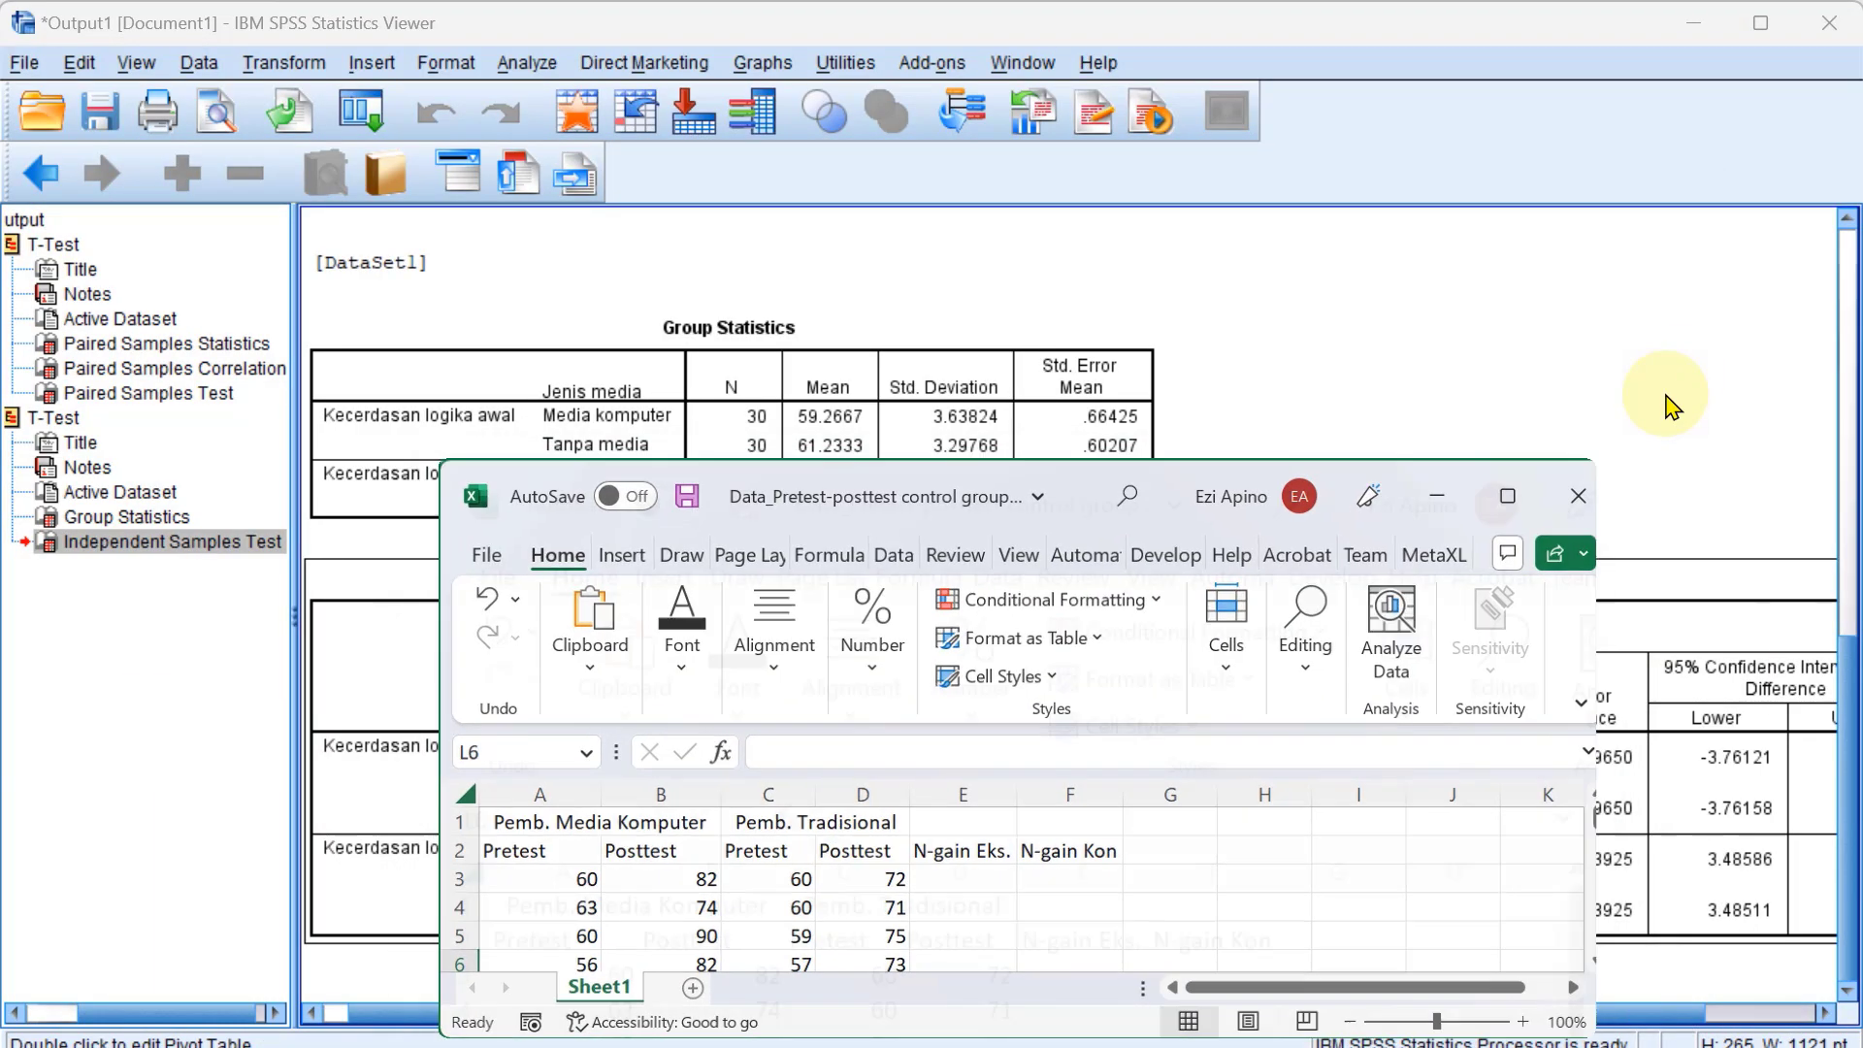
pyautogui.press('super+Left')
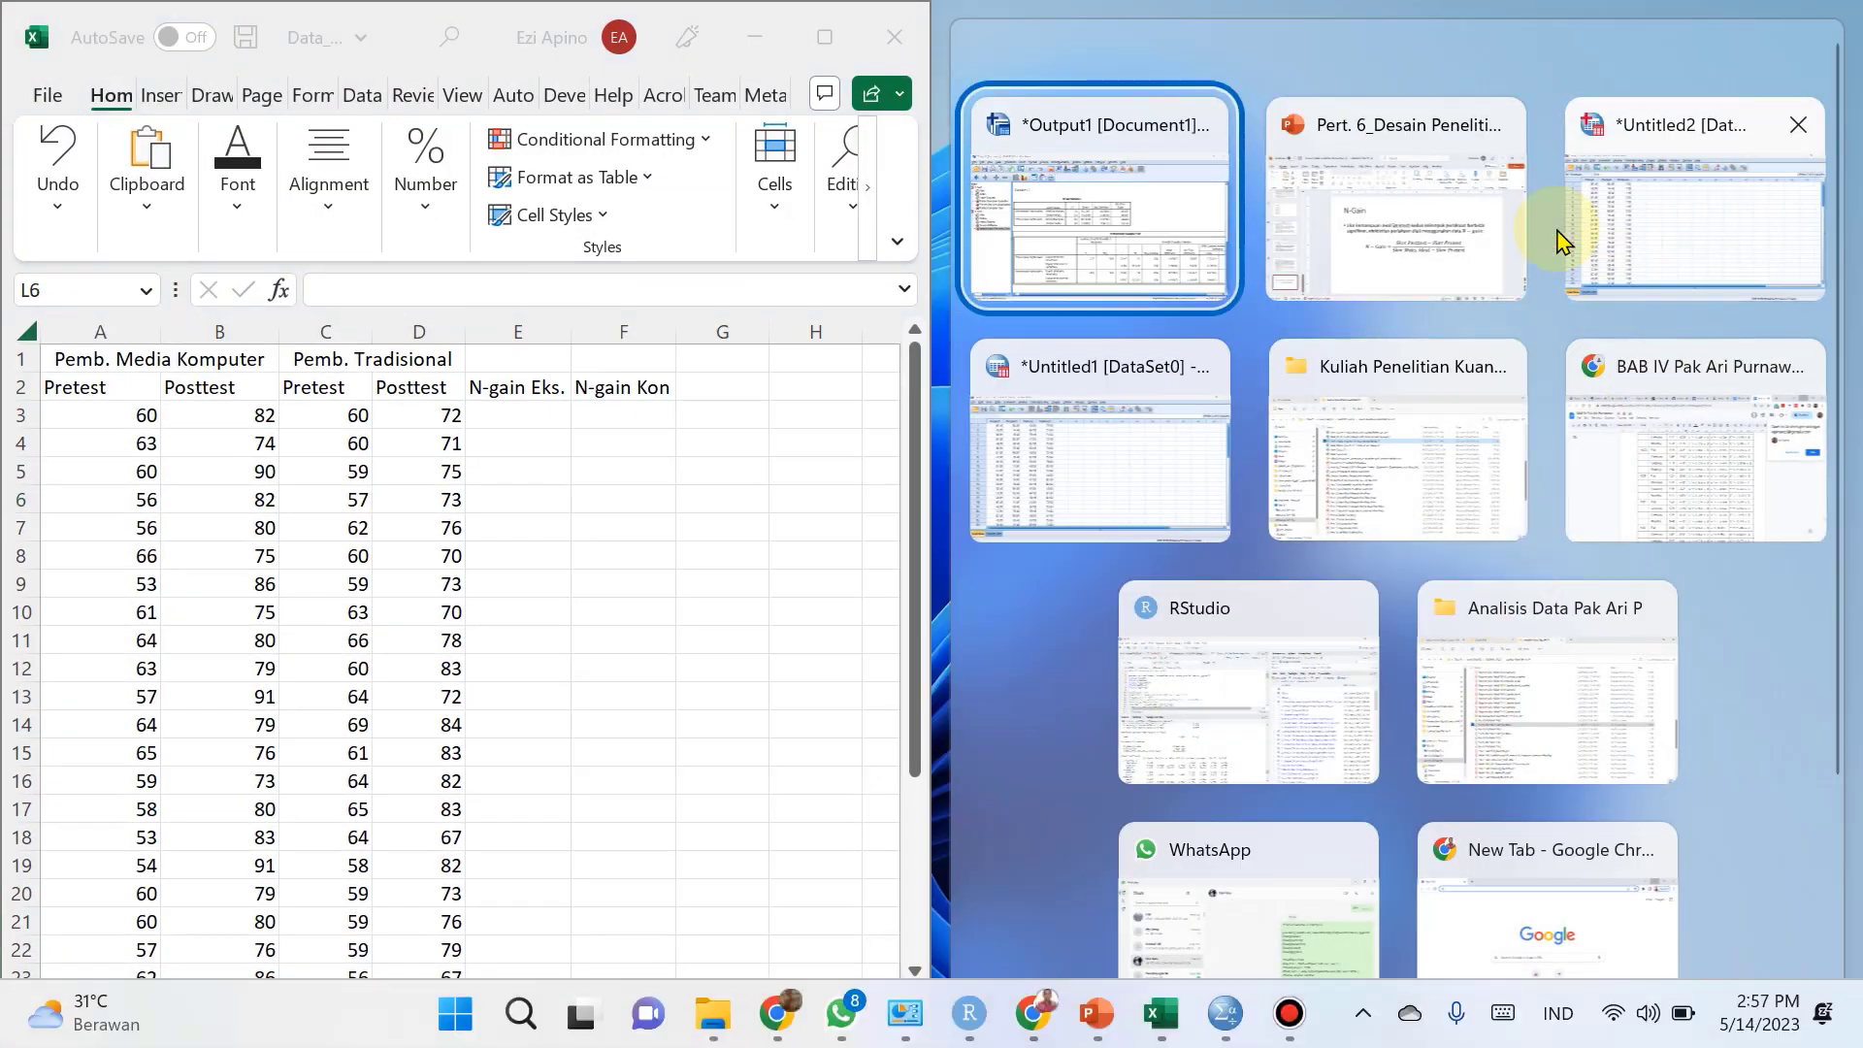
pyautogui.click(1384, 199)
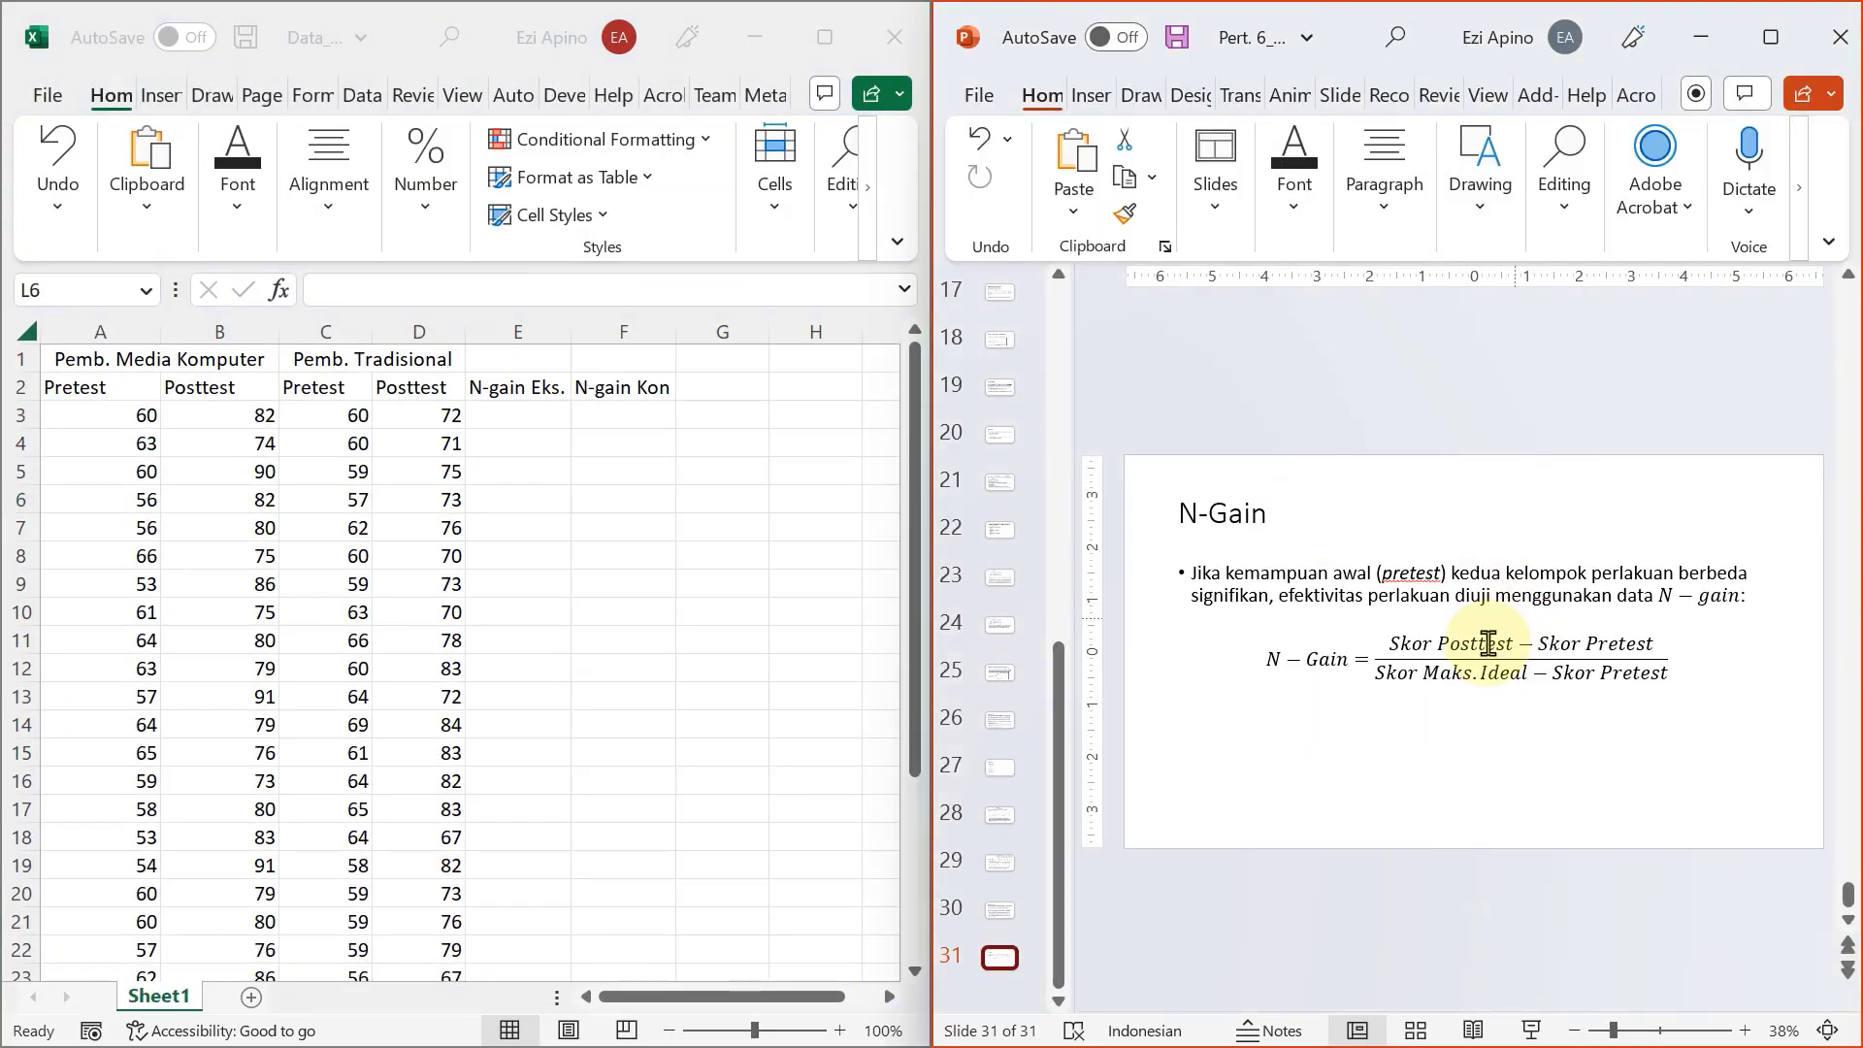
# Enter the experimental group's N-gain formula =(B3-A3)/(100-A3) in cell E3.
pyautogui.click(530, 411)
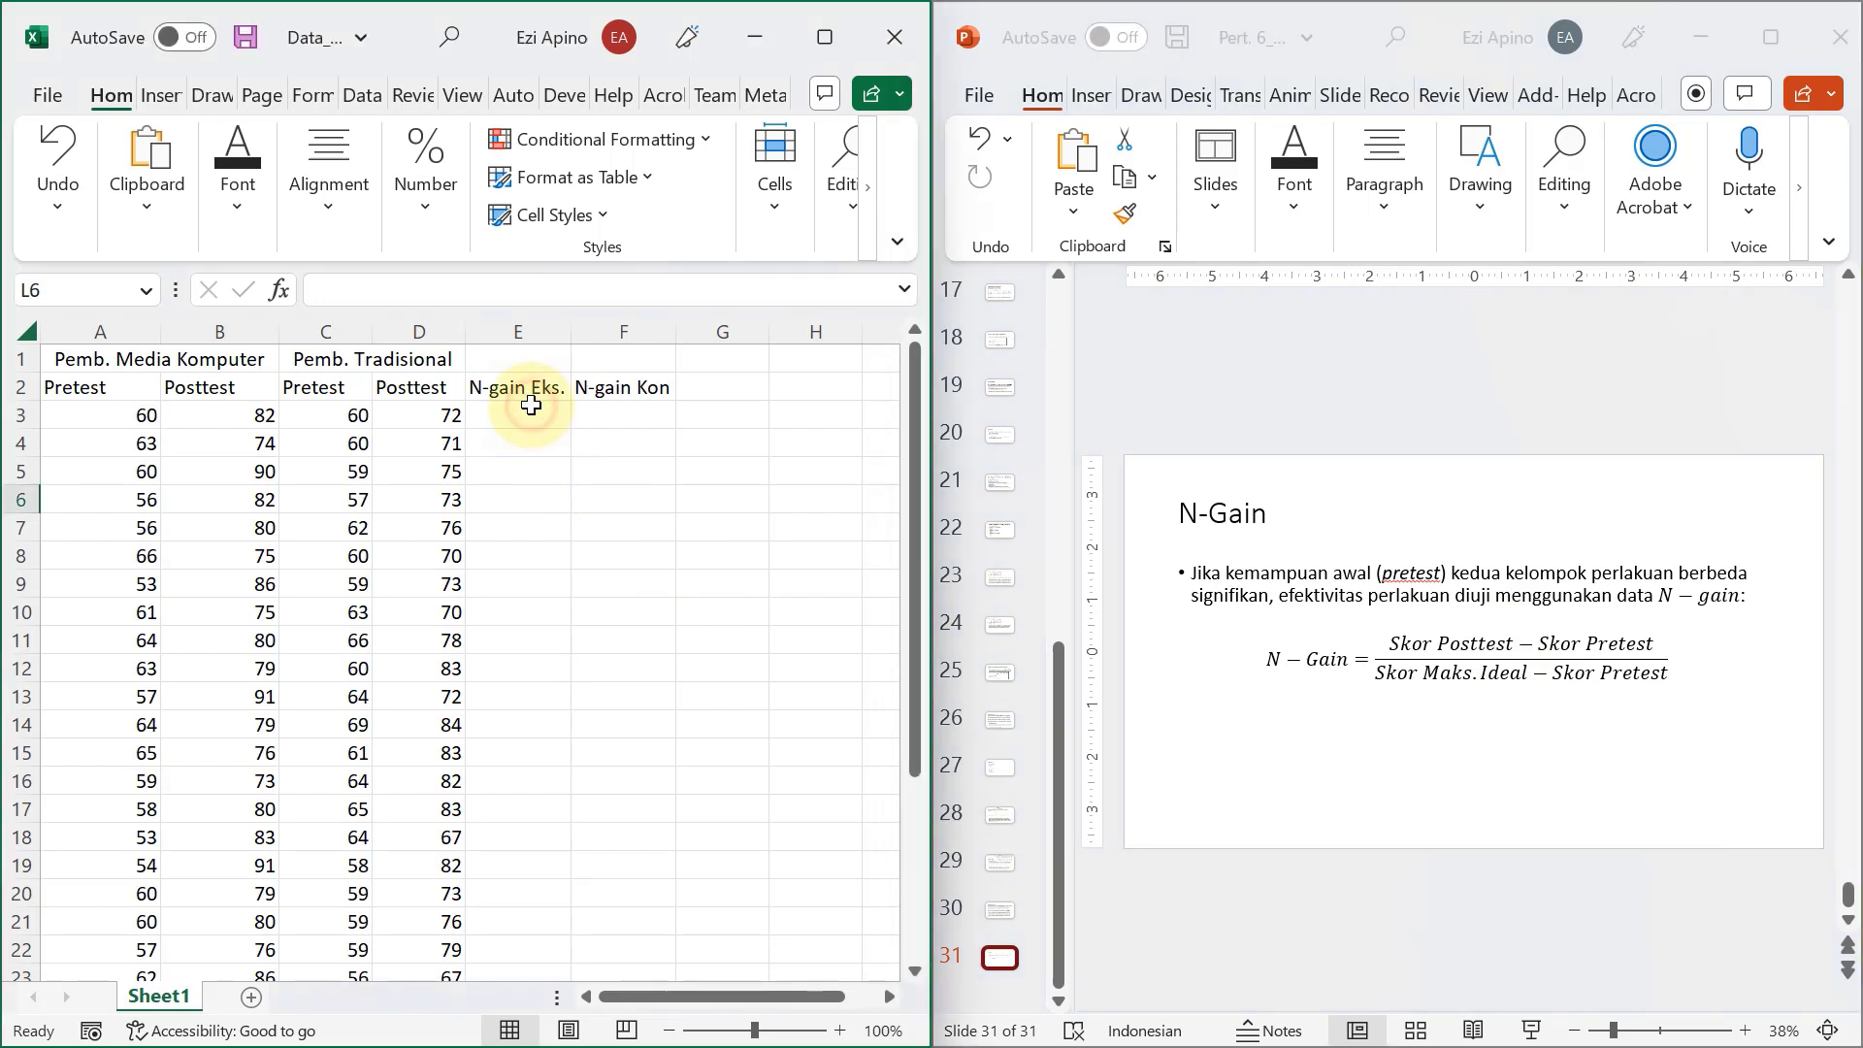
pyautogui.click(523, 406)
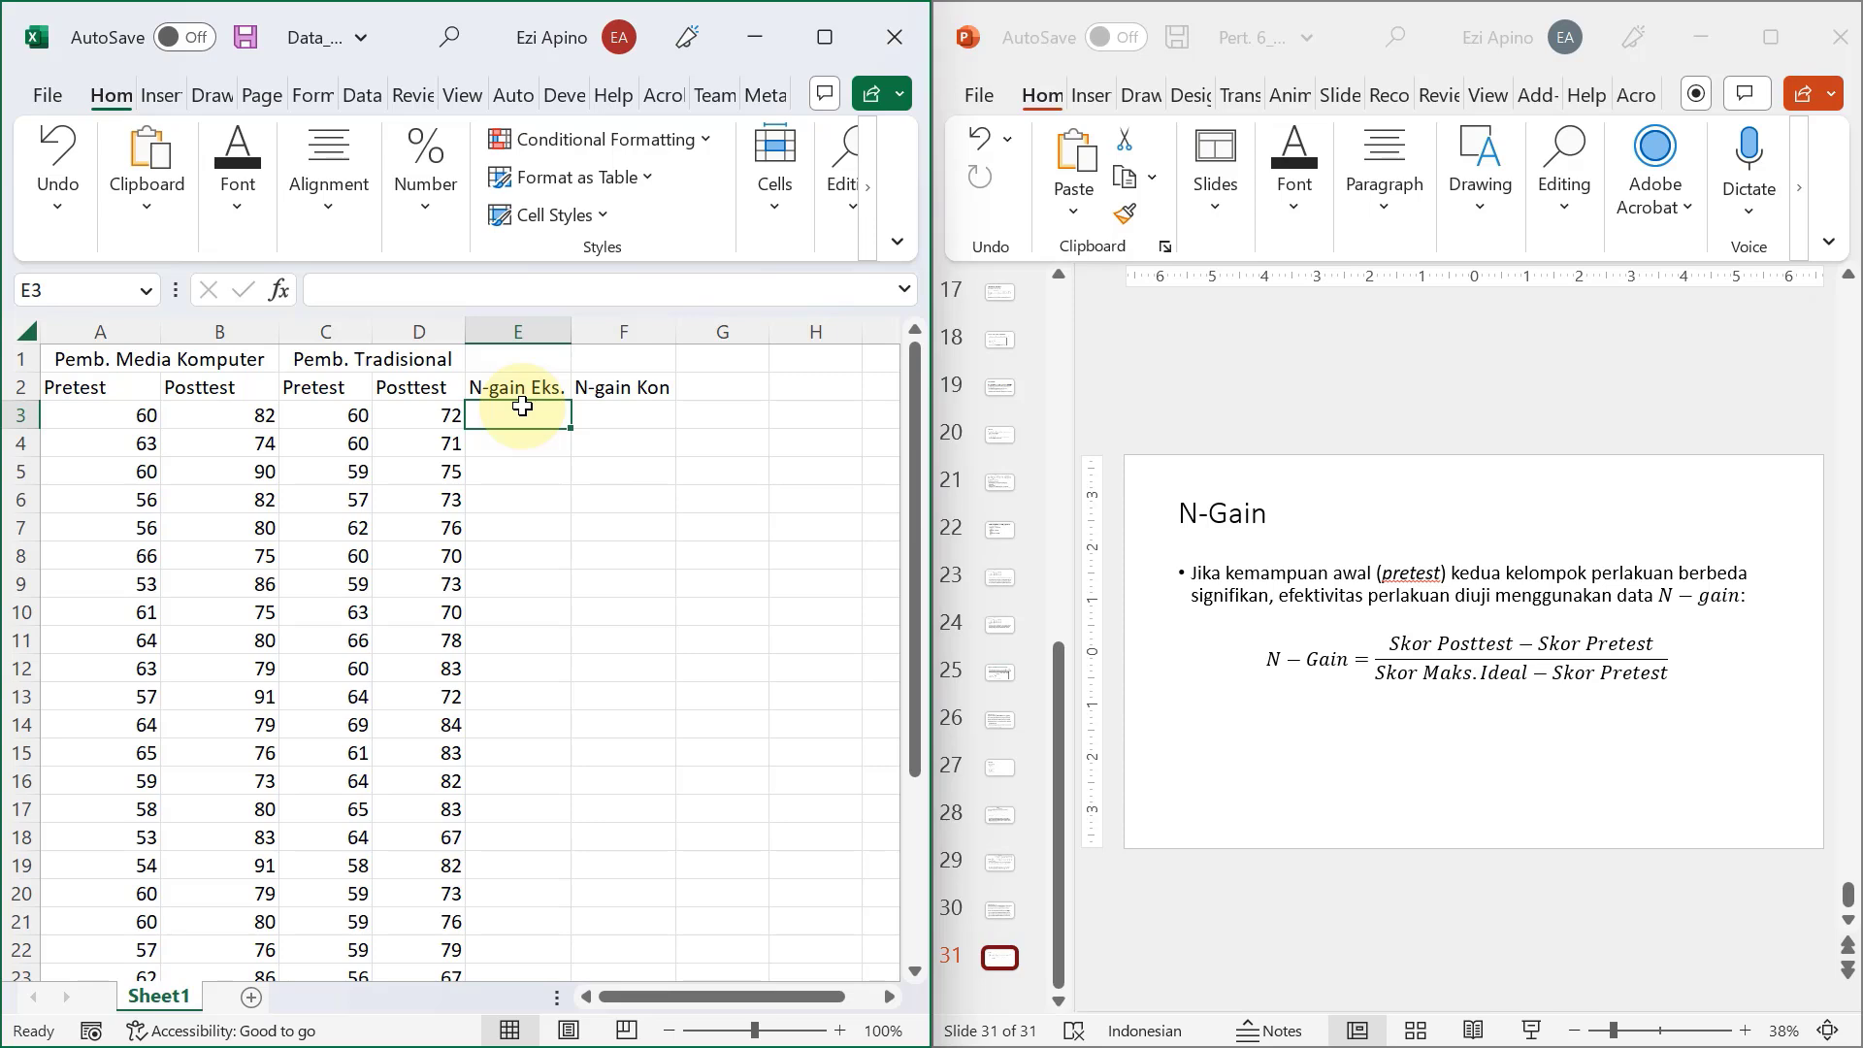
pyautogui.write('=')
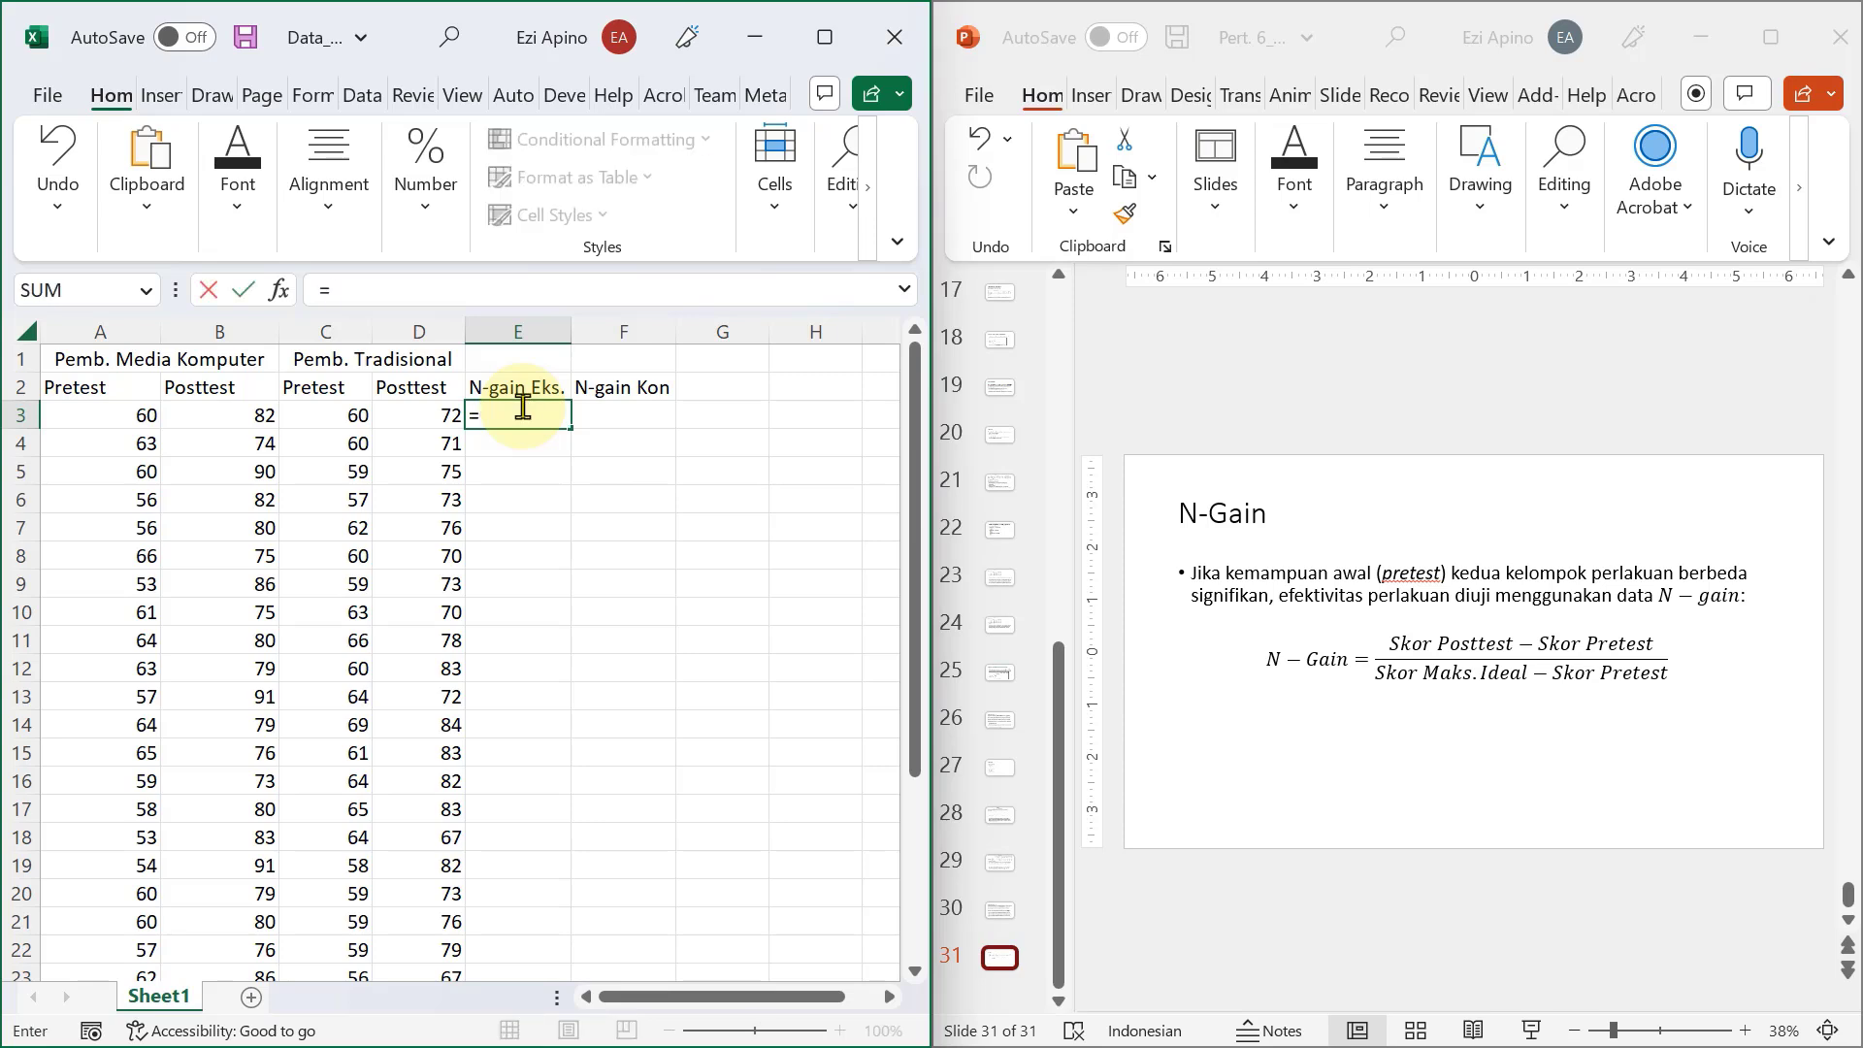
pyautogui.write('(')
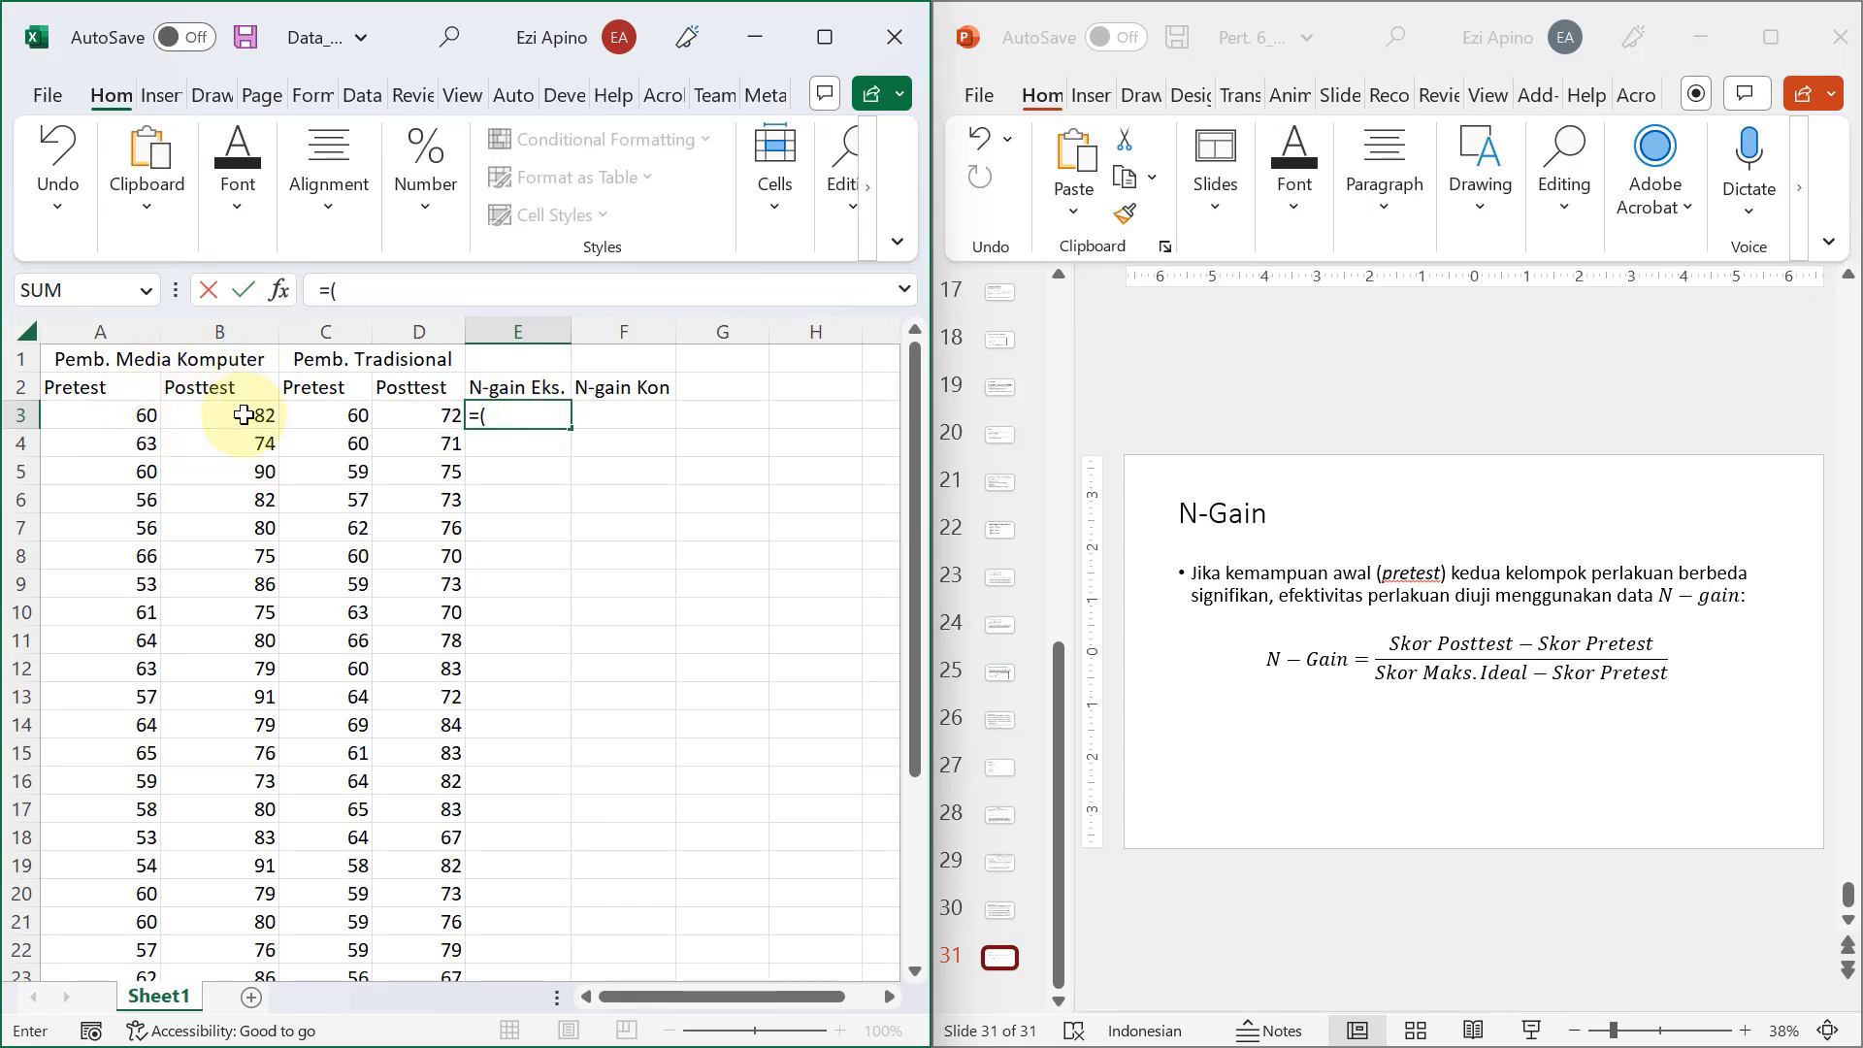
pyautogui.click(208, 414)
pyautogui.write('-')
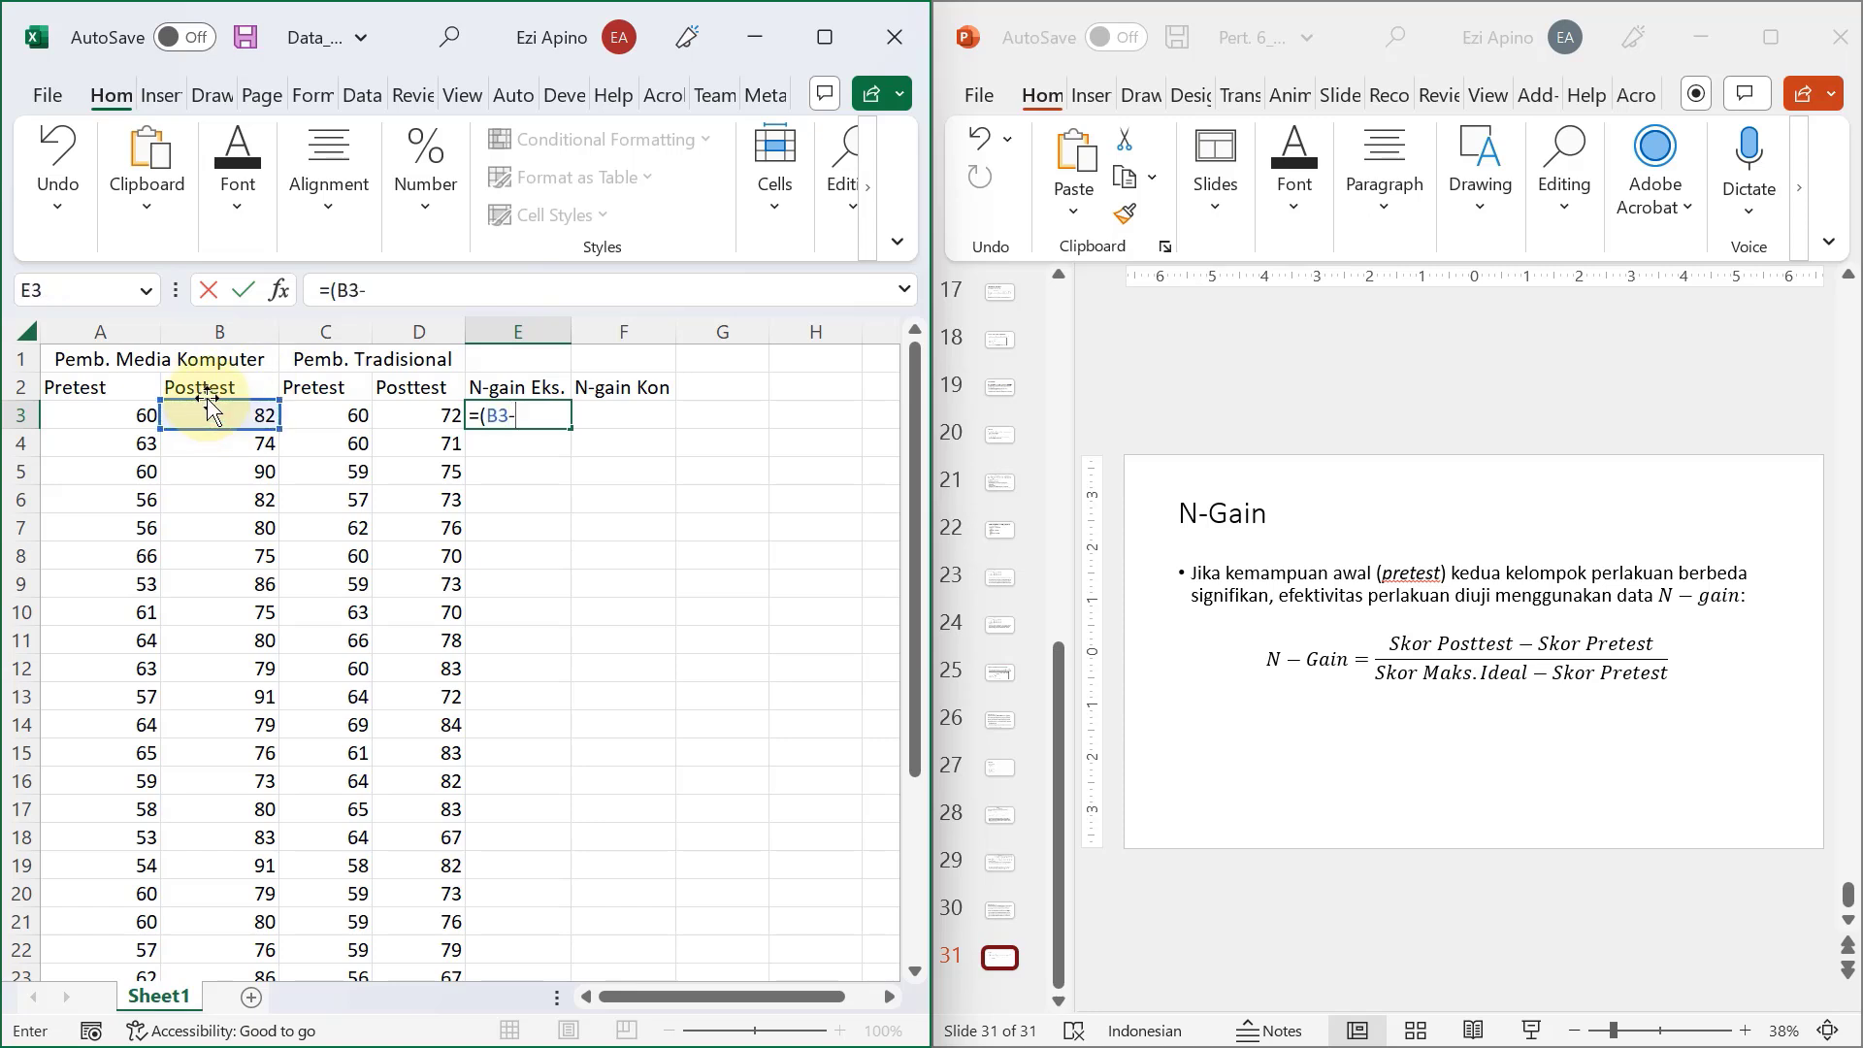
pyautogui.click(99, 415)
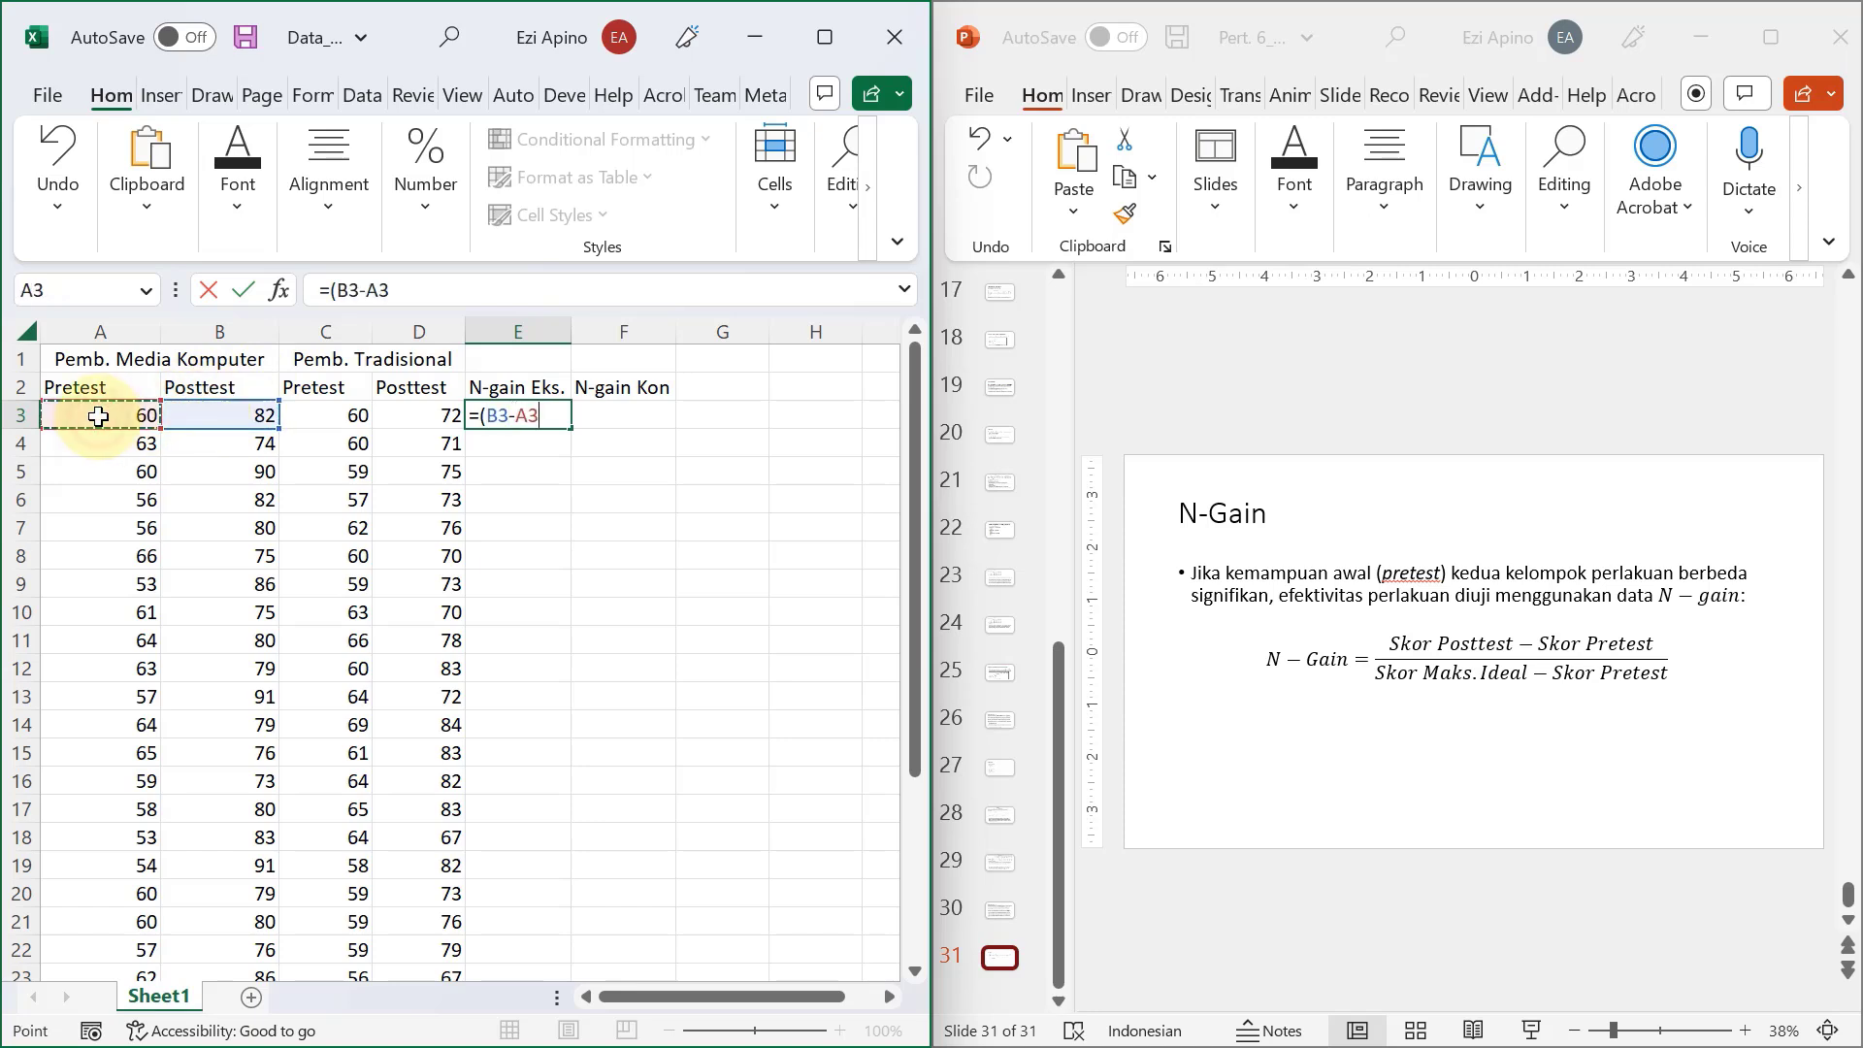
pyautogui.write(')/(')
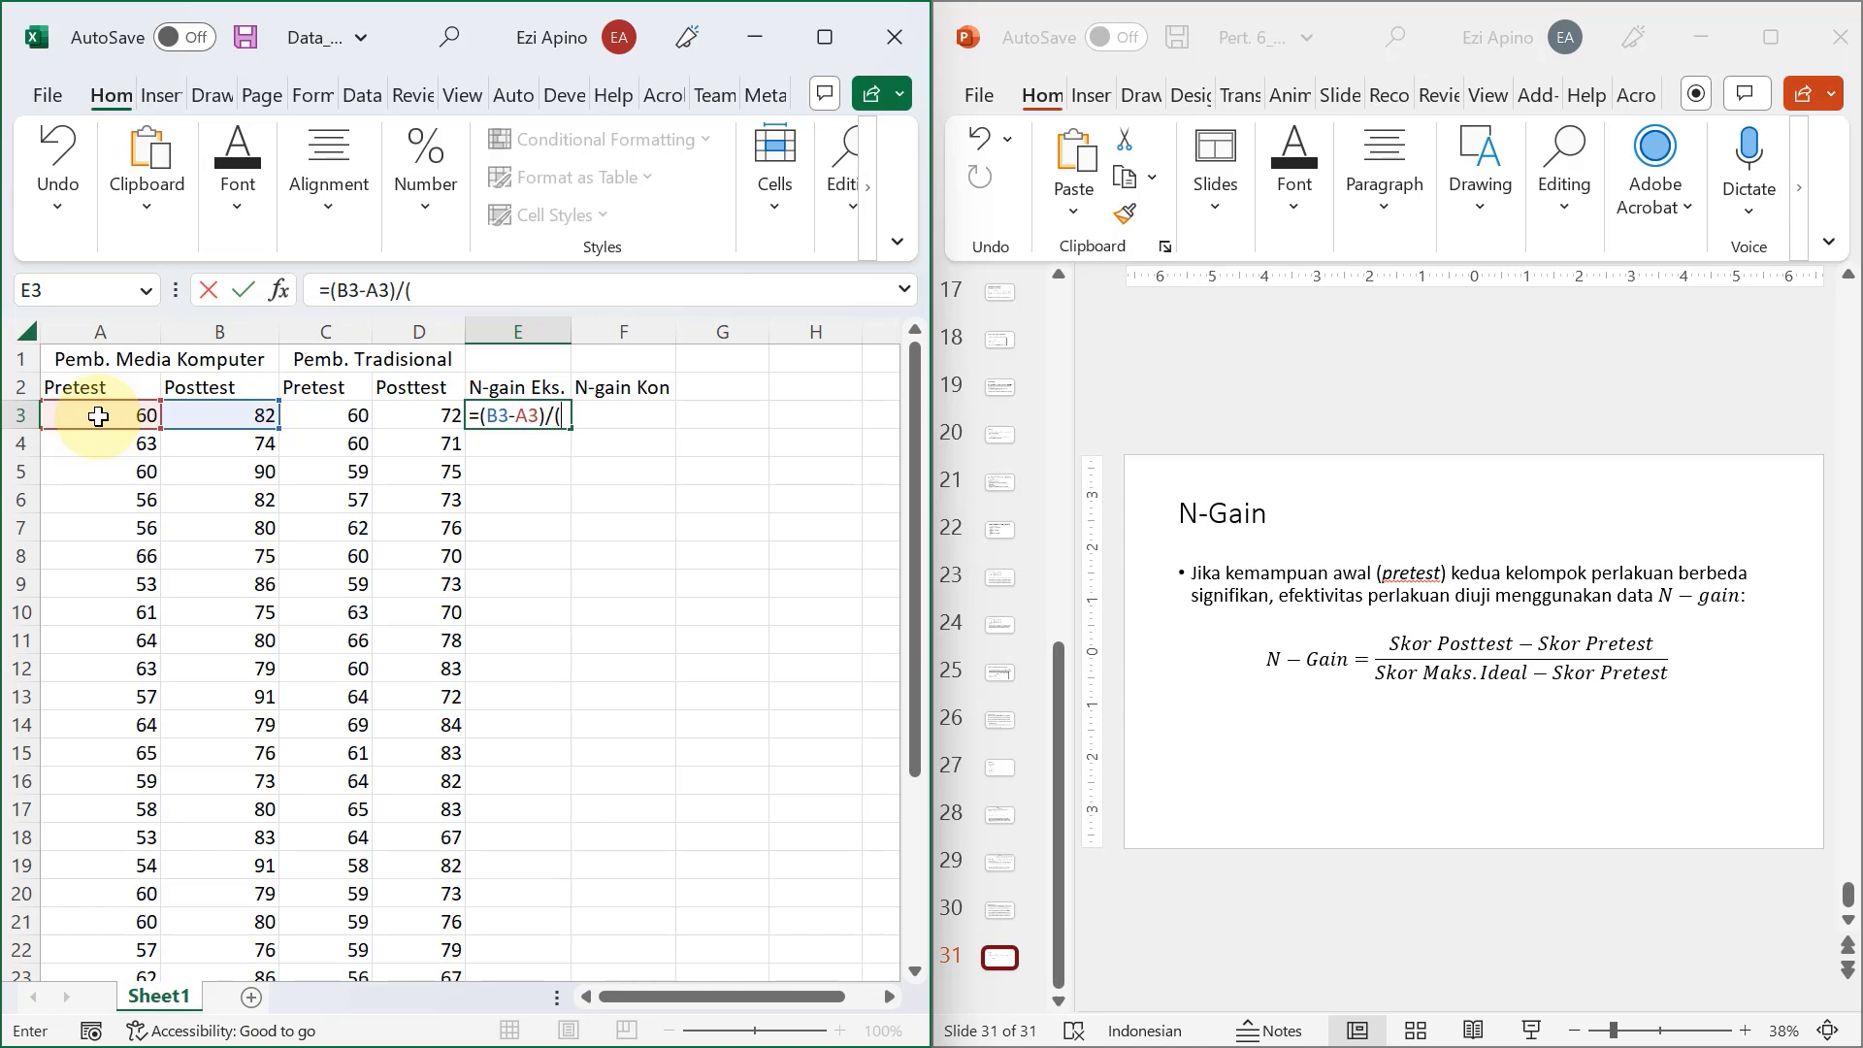
pyautogui.write('00-')
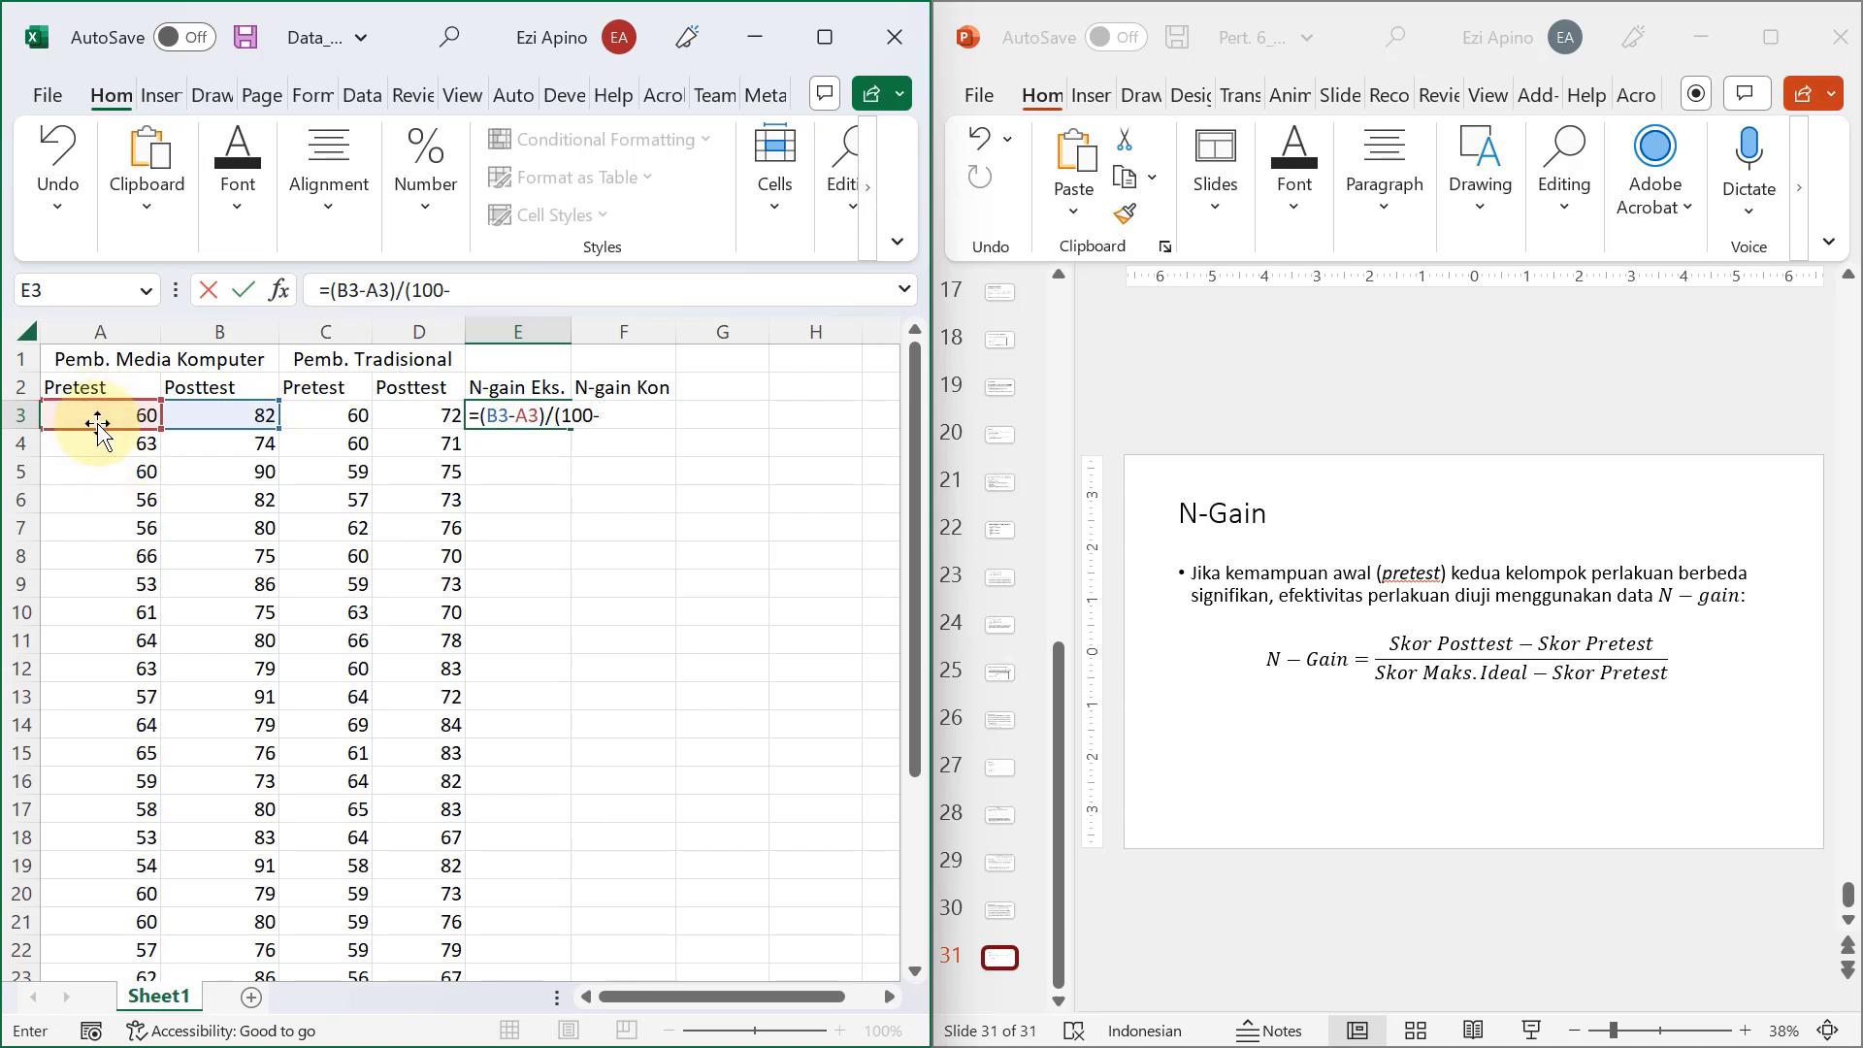
pyautogui.click(89, 408)
pyautogui.write(')')
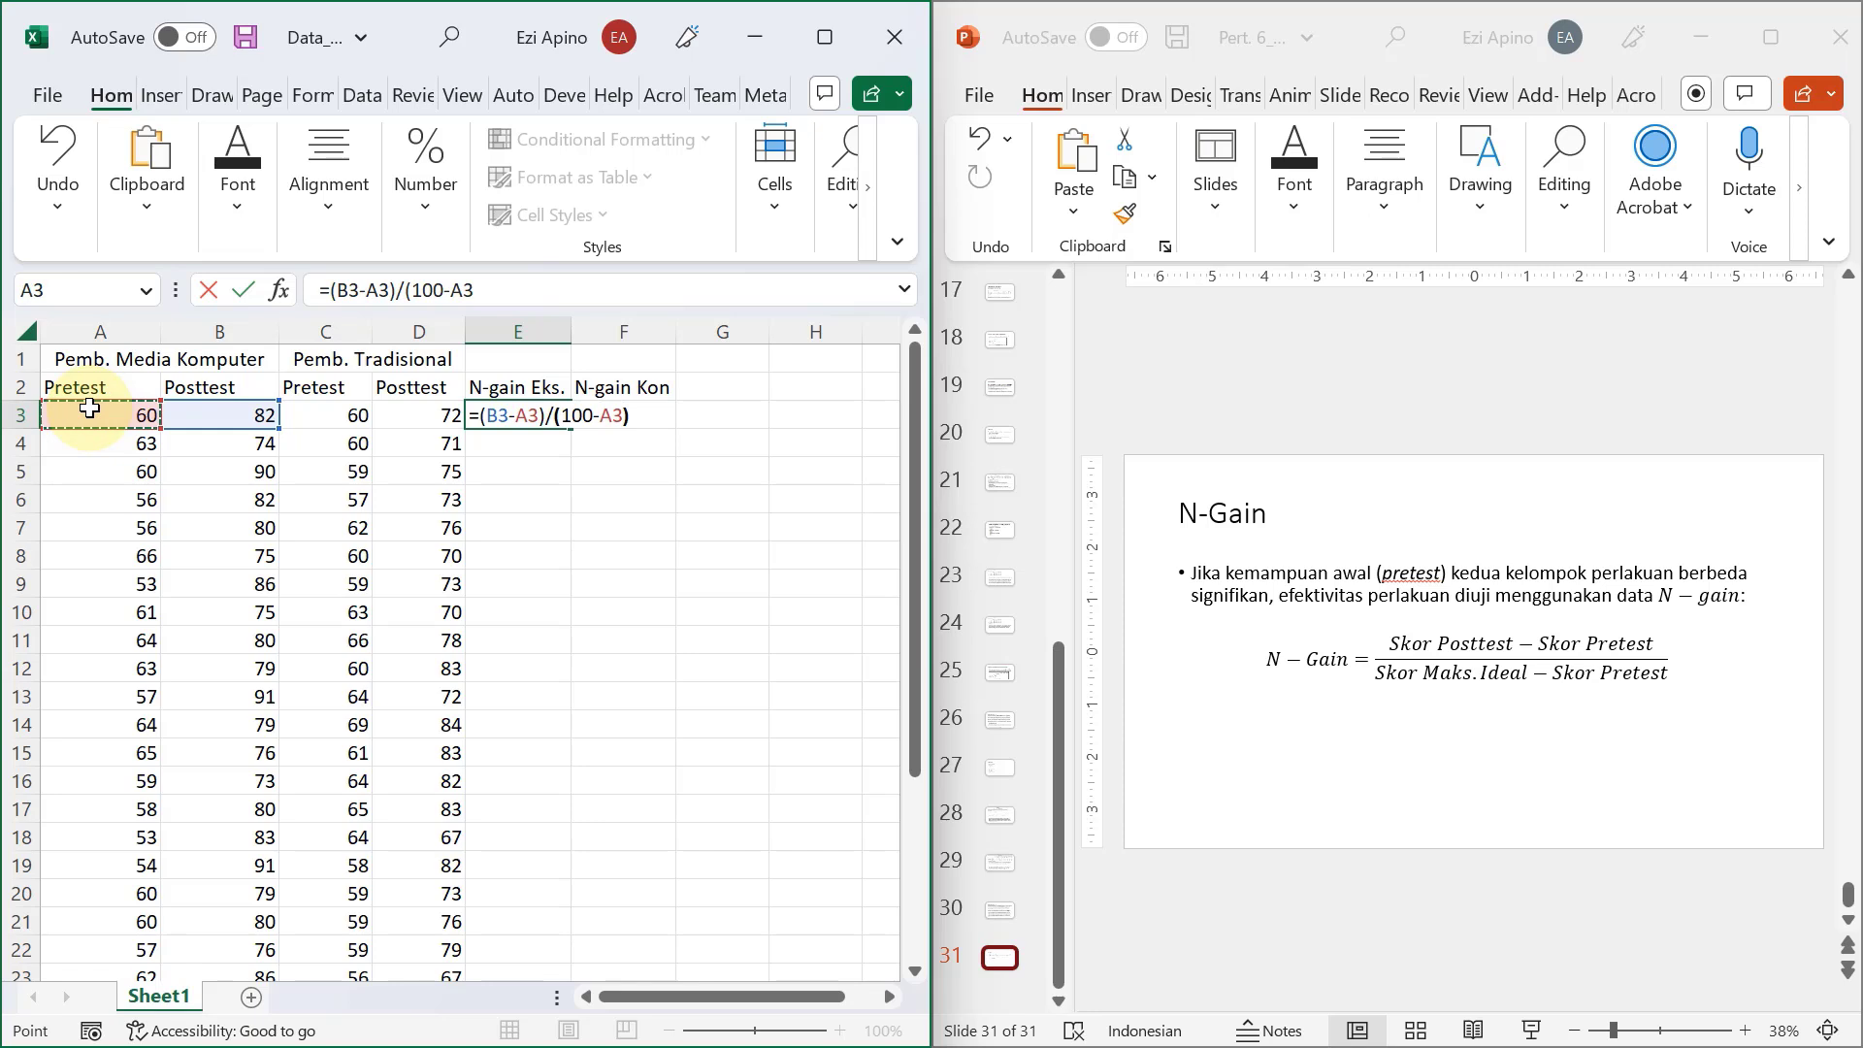
pyautogui.press('Return')
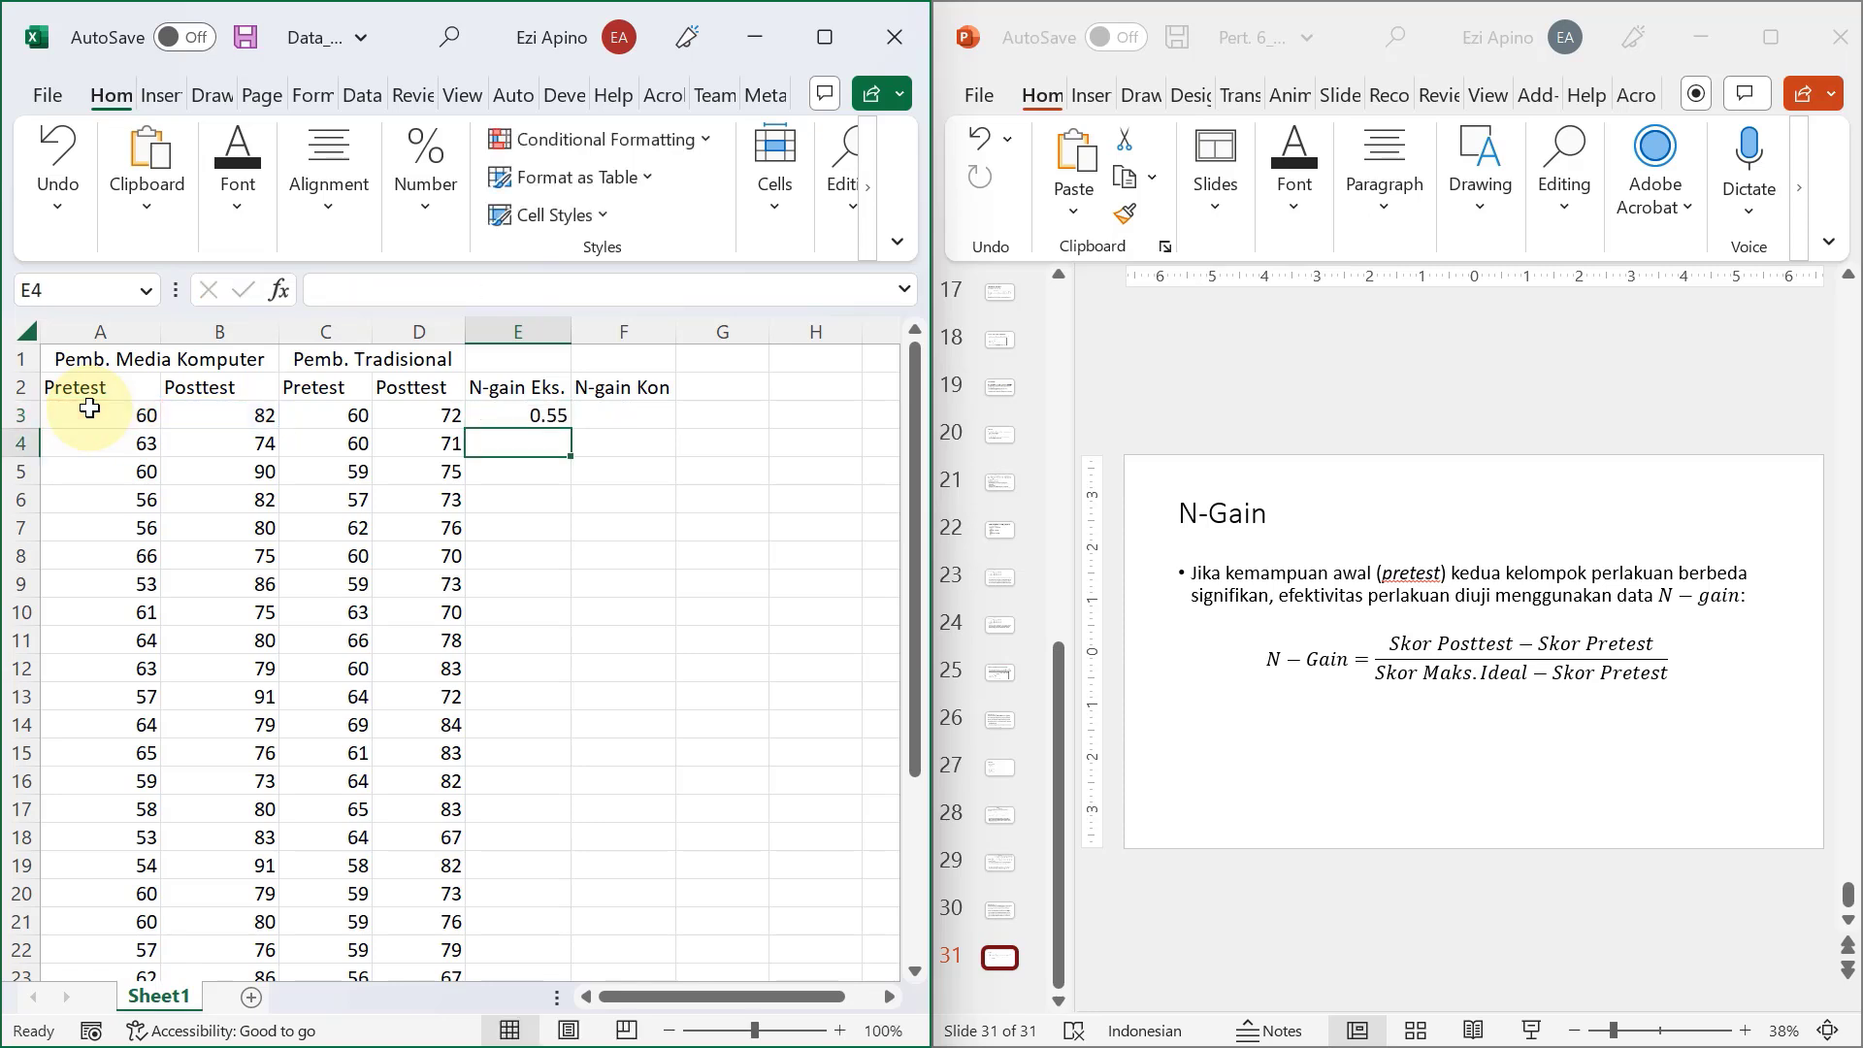
# Fill the N-gain Eks. formula from E3 down to row 32.
pyautogui.click(514, 415)
pyautogui.moveTo(570, 431); pyautogui.dragTo(528, 868)
pyautogui.scroll(4, 715, 667)
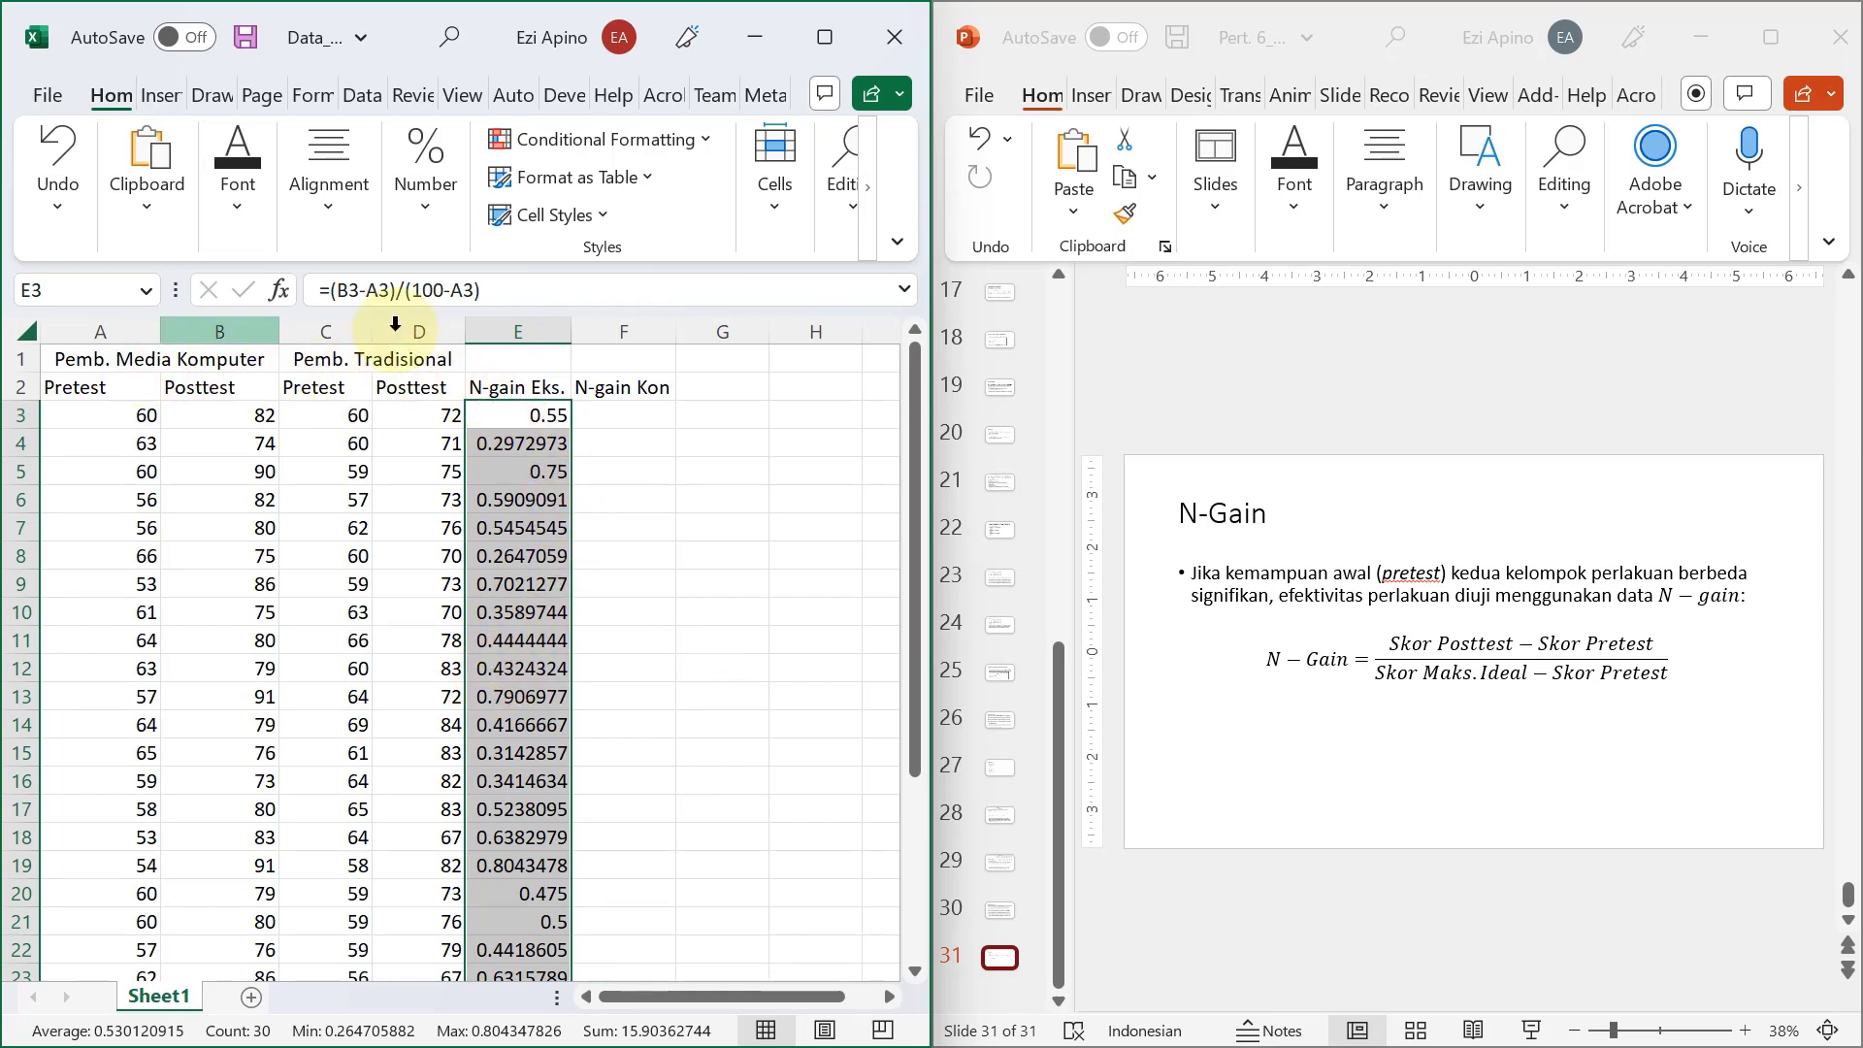
# Enter the control group's N-gain formula =(D3-C3)/(100-C3) in cell F3.
pyautogui.click(621, 414)
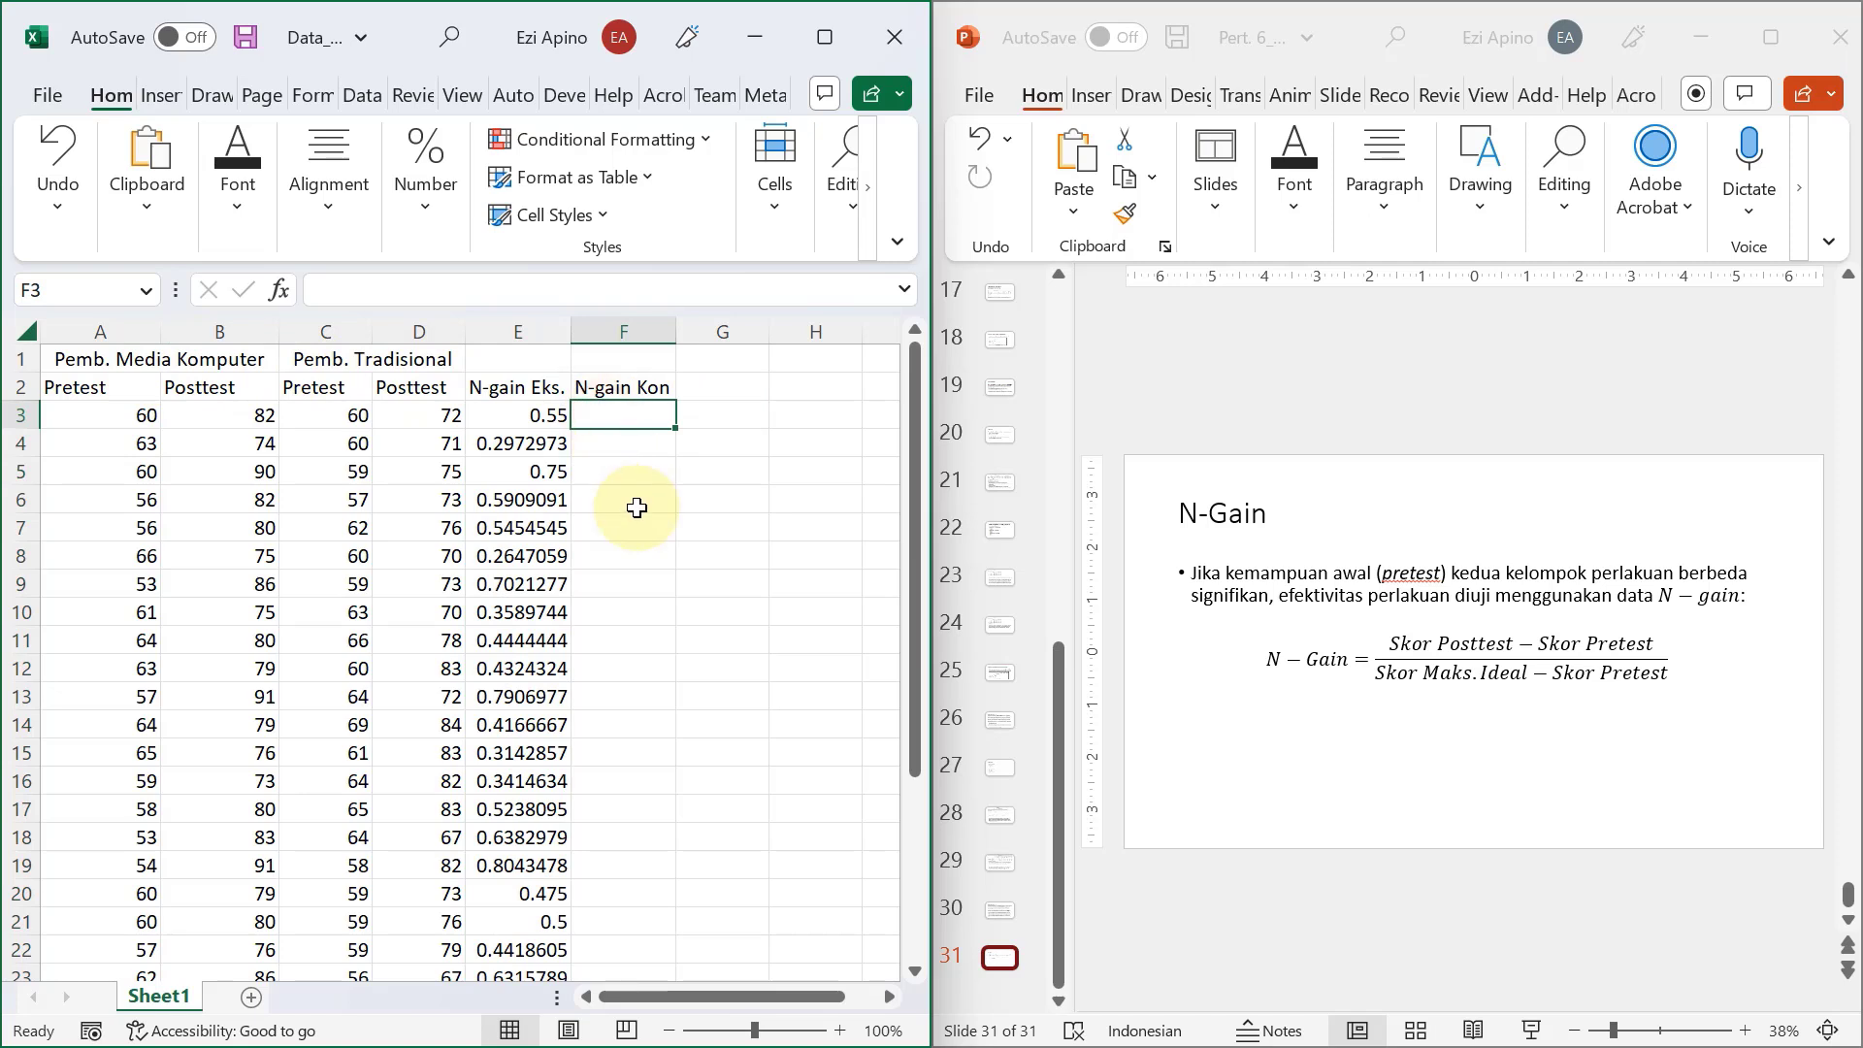
pyautogui.write('=(')
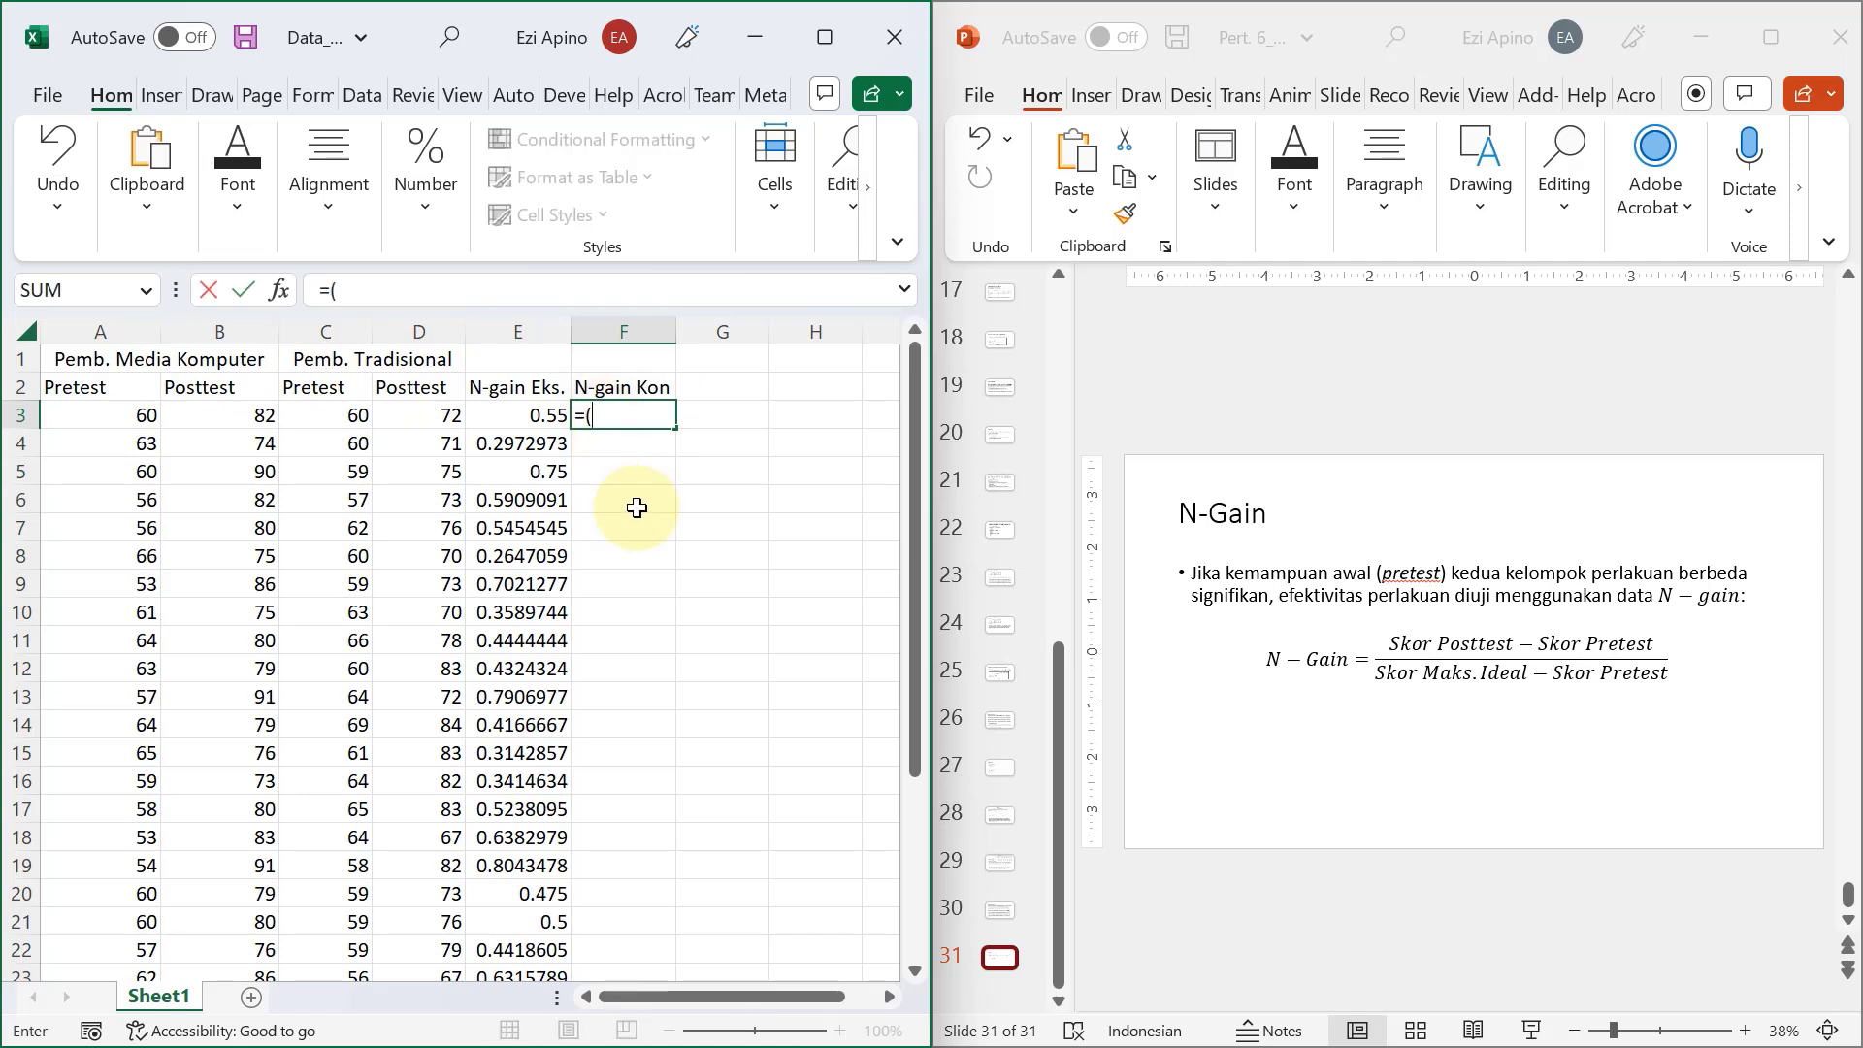
pyautogui.click(410, 416)
pyautogui.write('-')
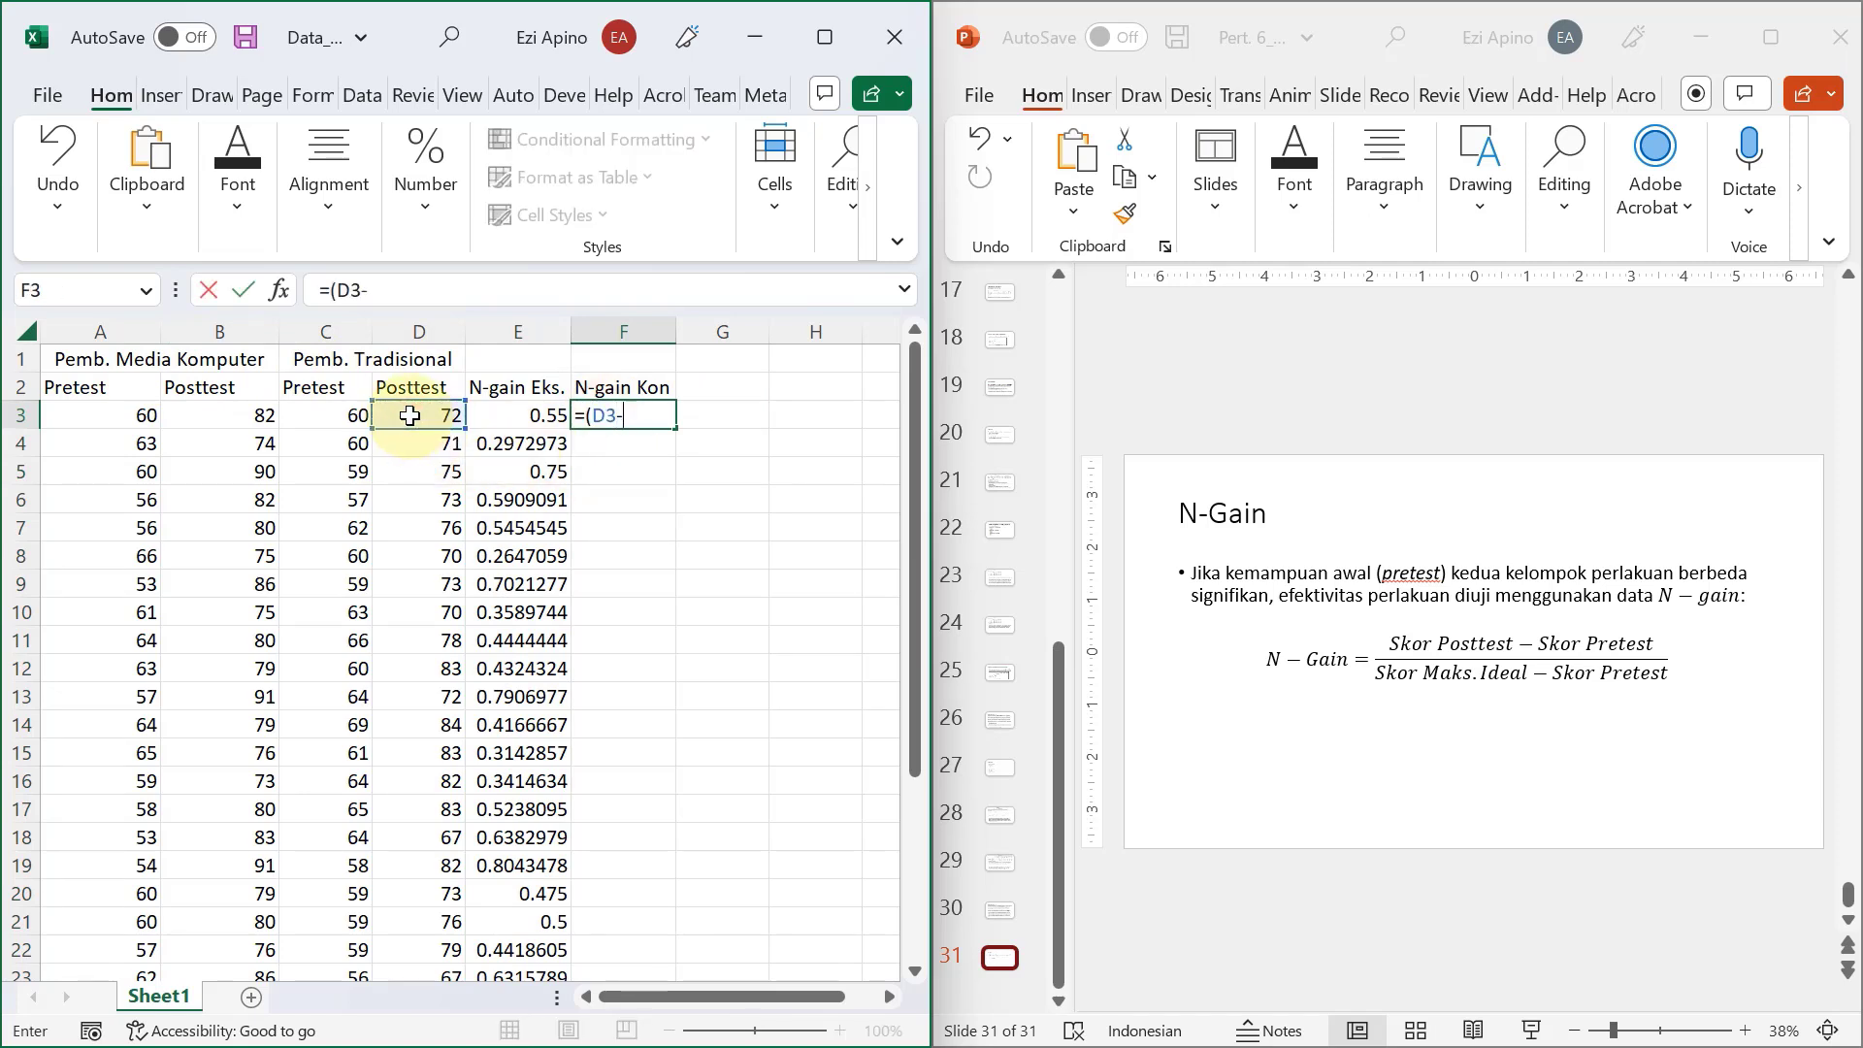
pyautogui.click(345, 419)
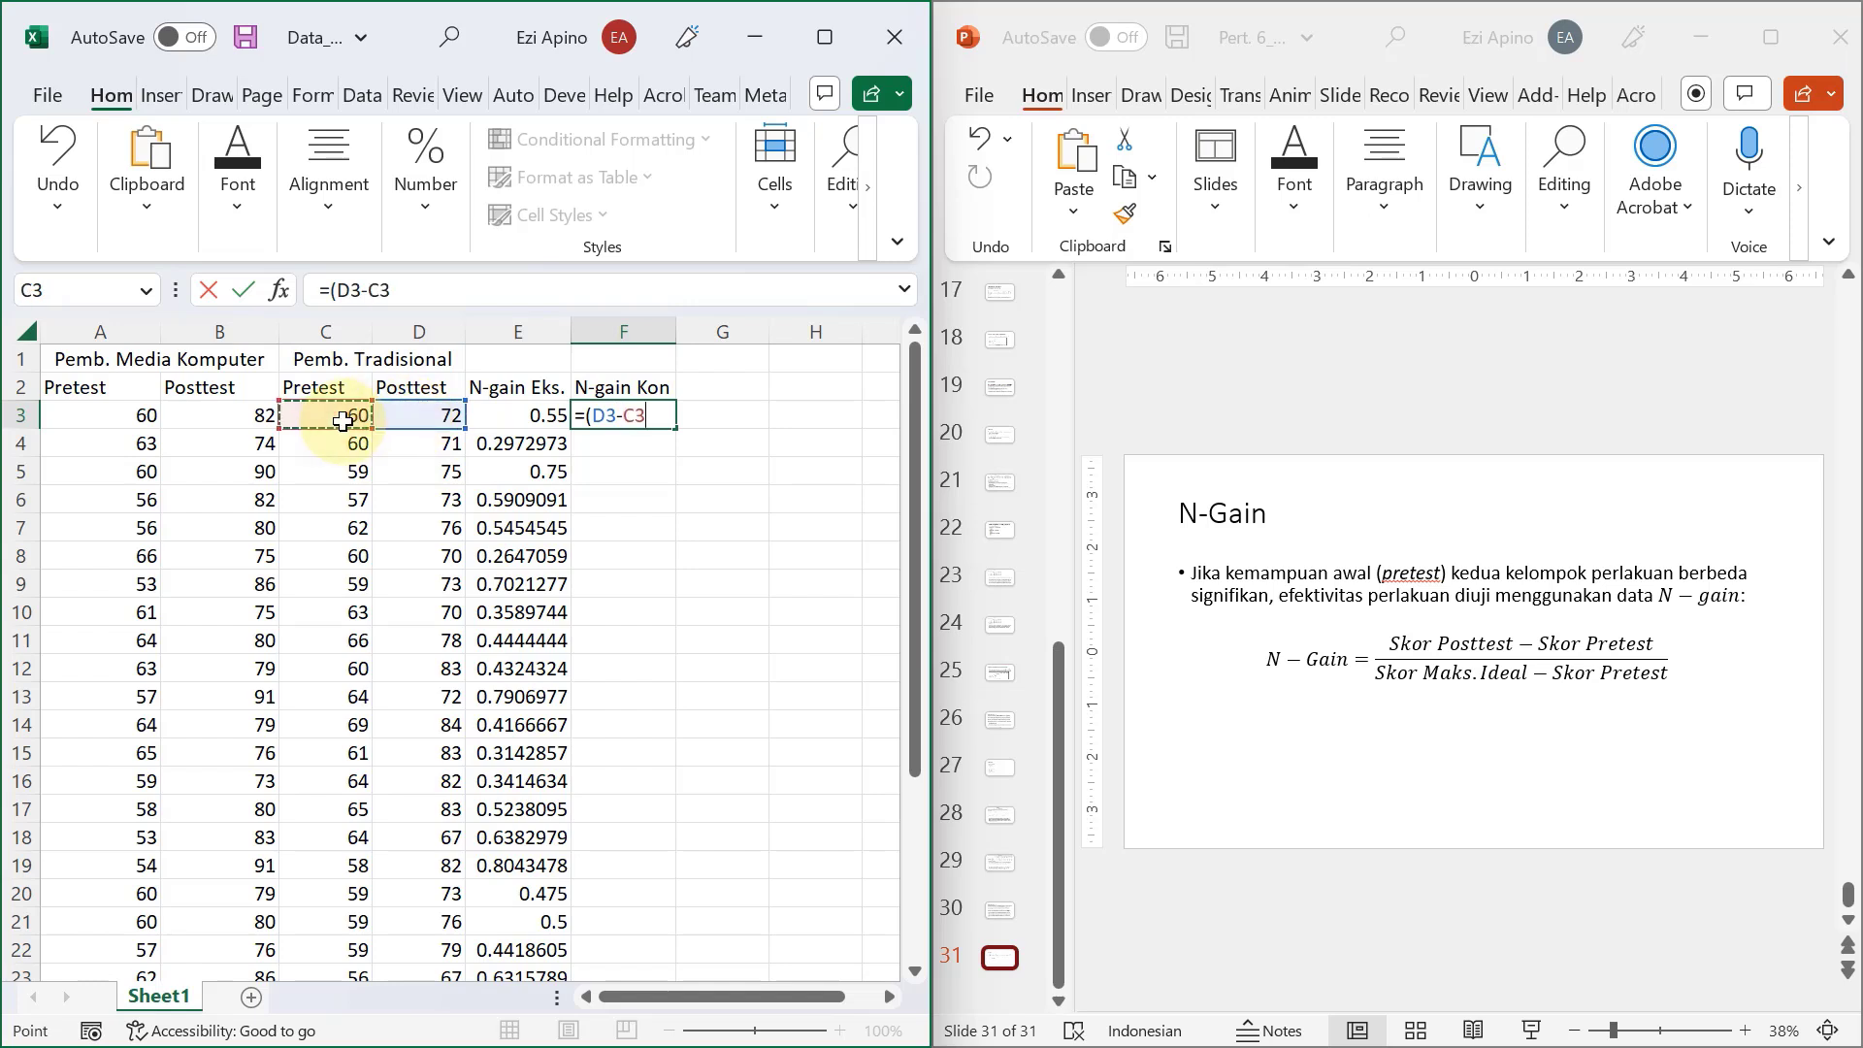
pyautogui.write(')/(')
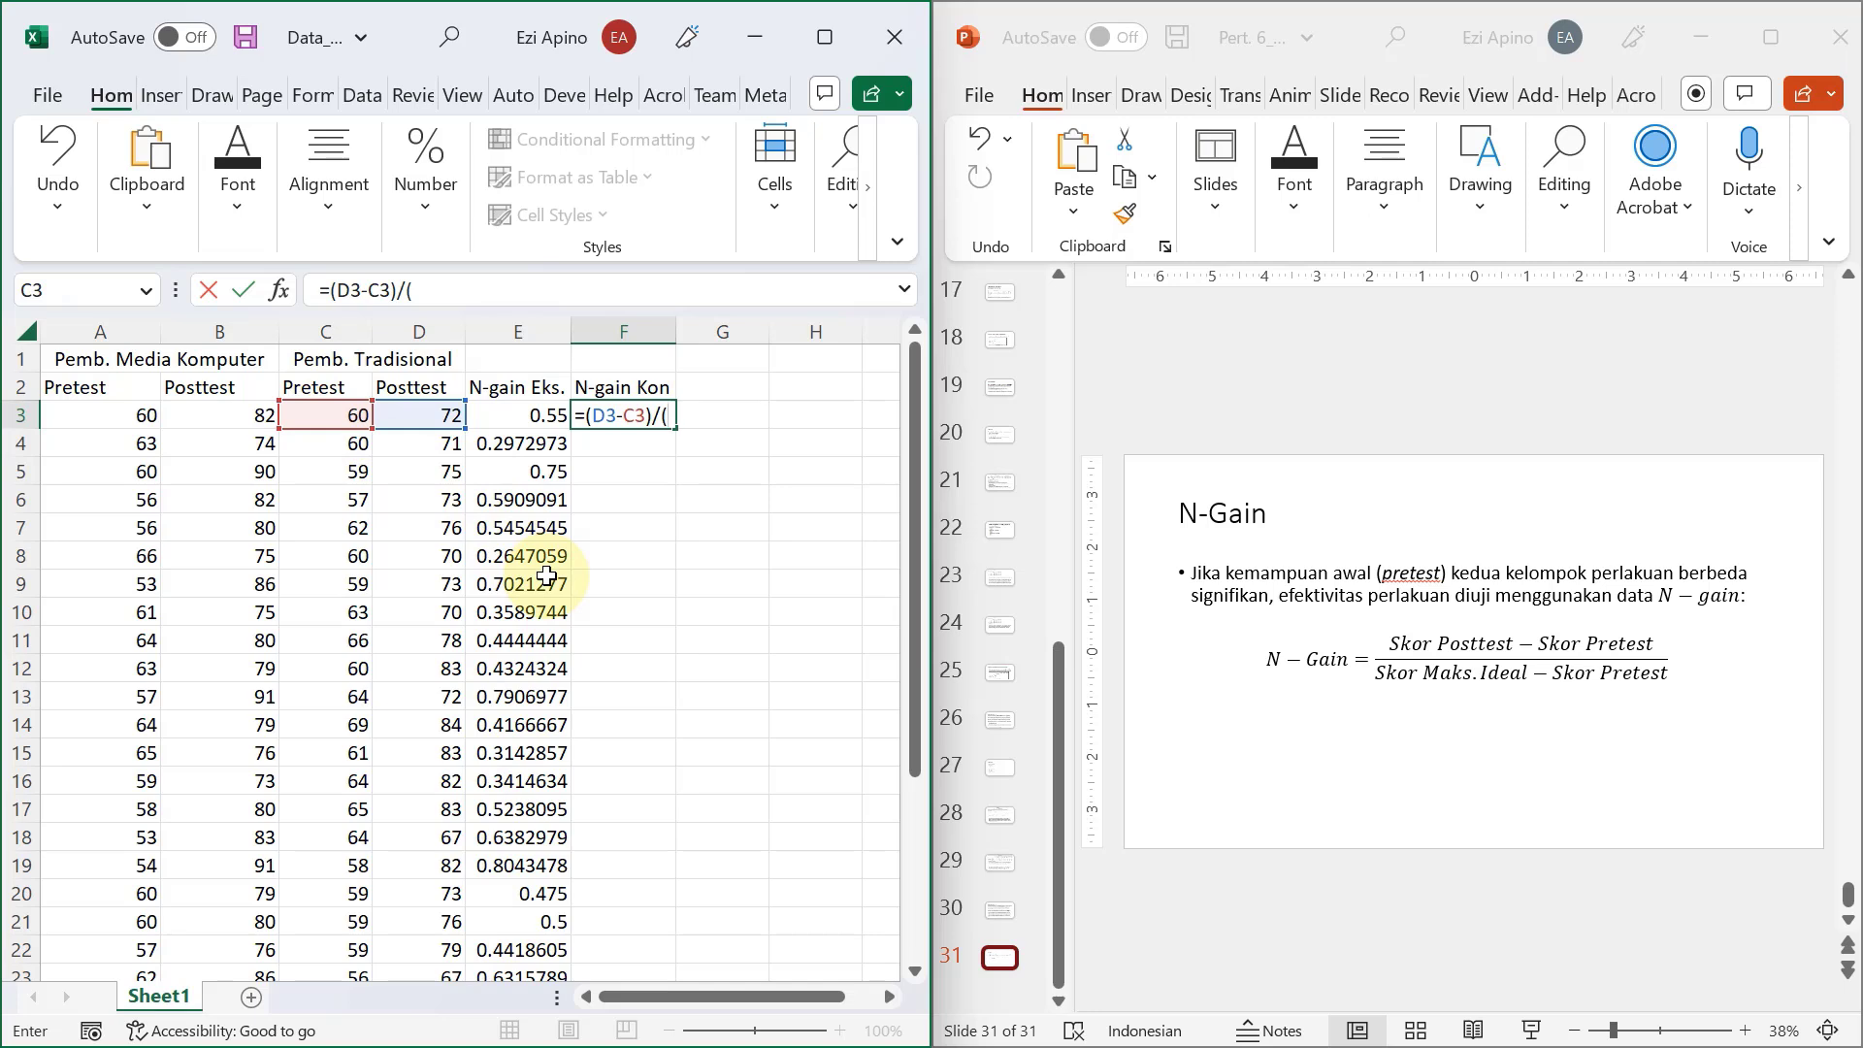
pyautogui.write('100-')
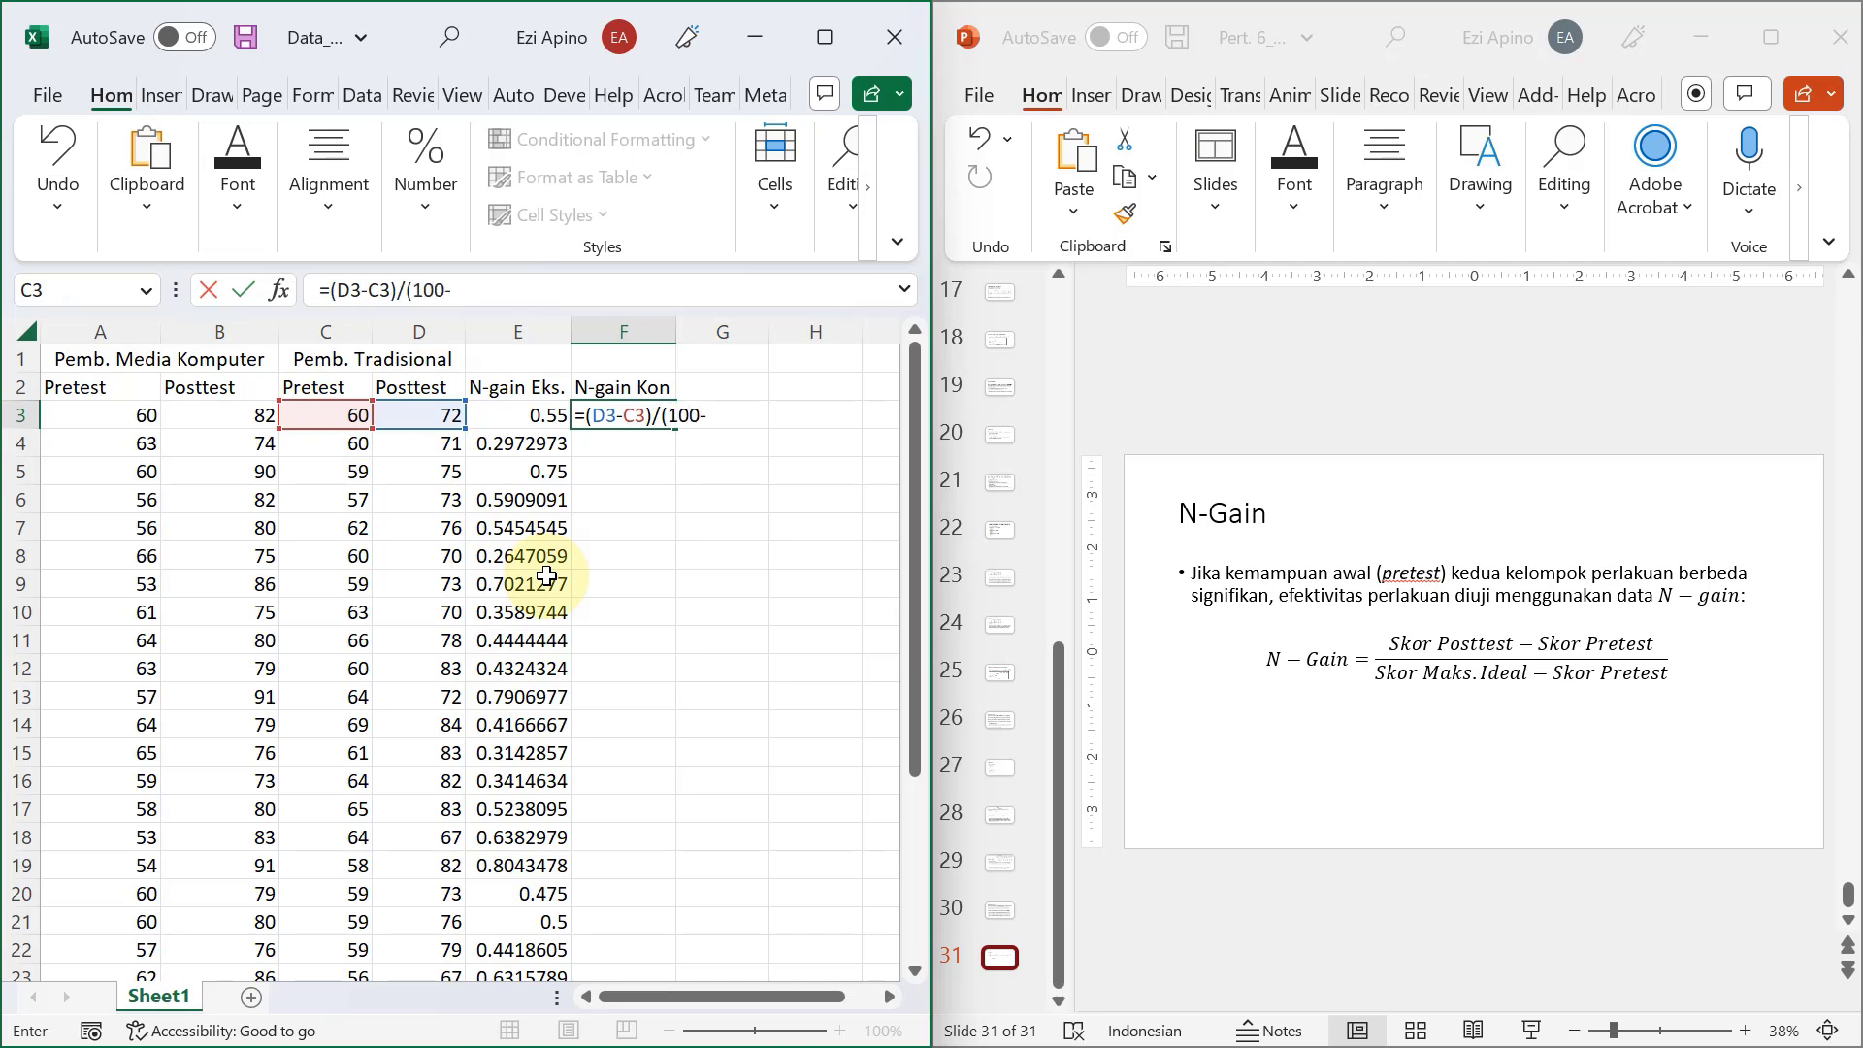
pyautogui.click(331, 419)
pyautogui.press('Return')
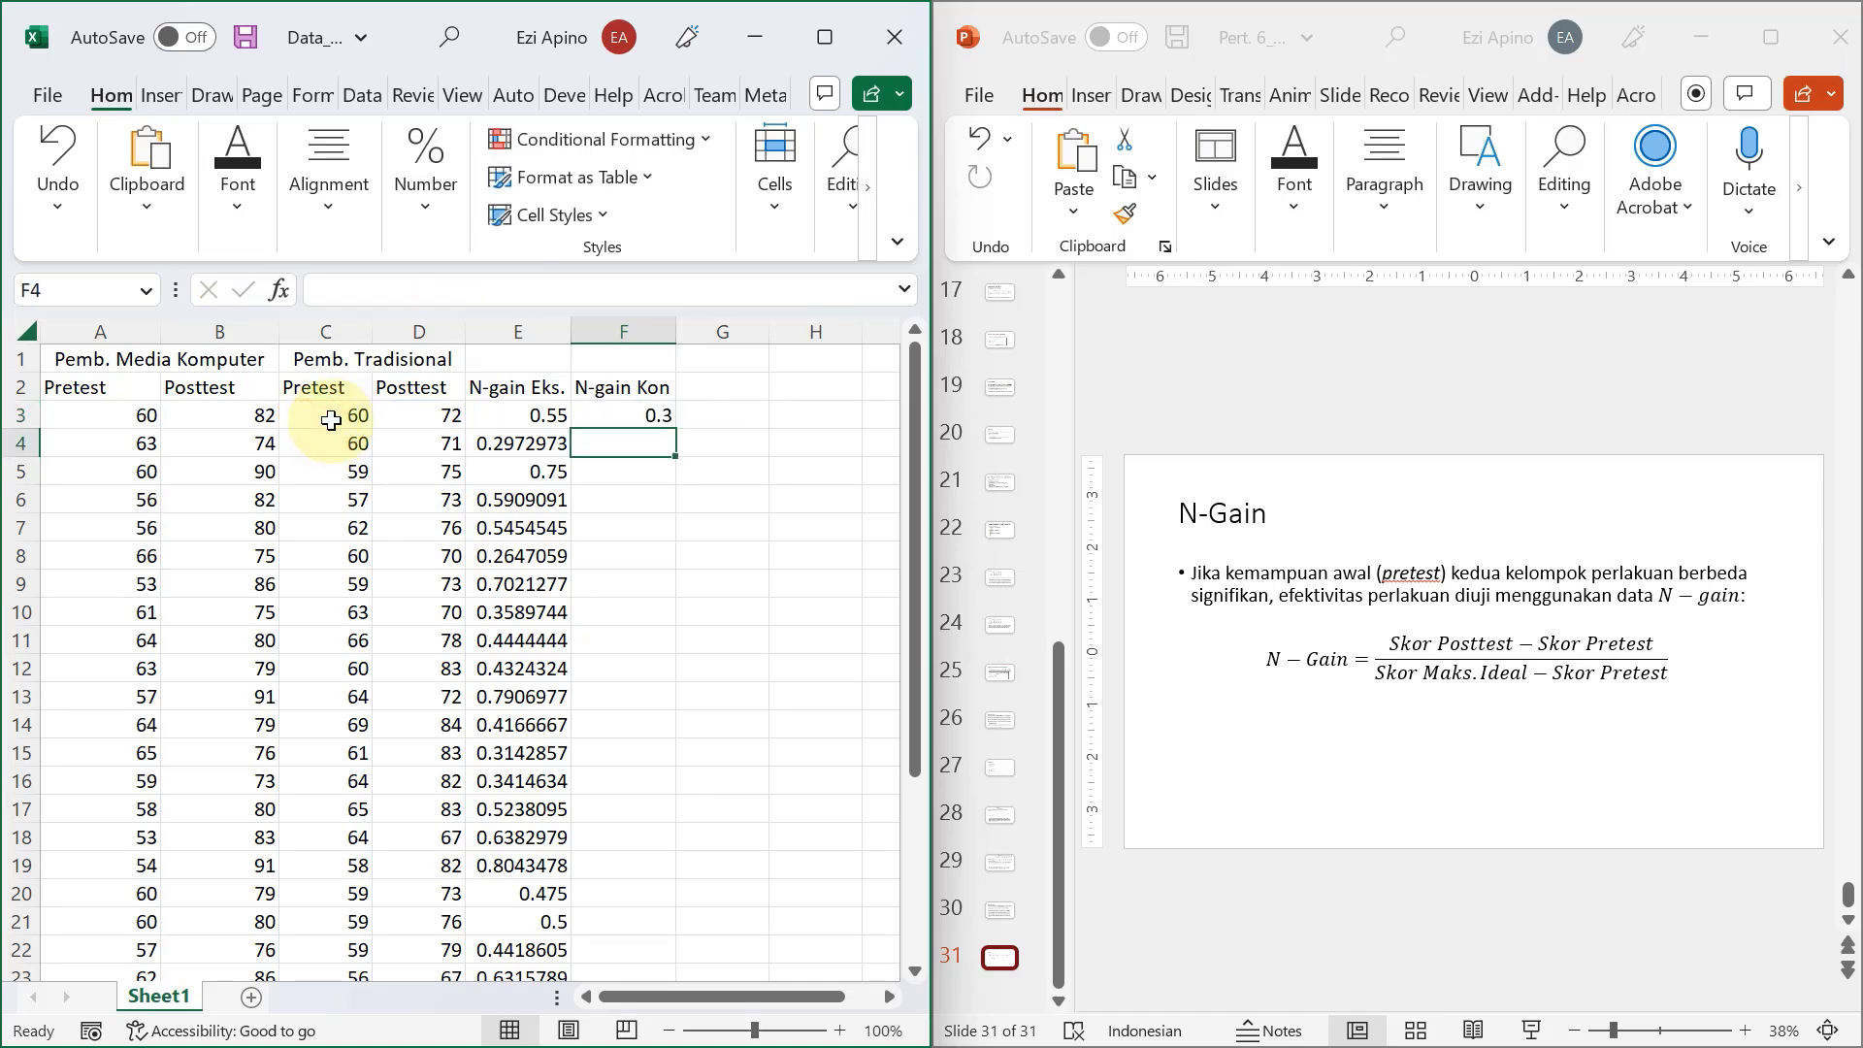
# Fill the N-gain Kon formula from F3 down to row 32.
pyautogui.click(604, 414)
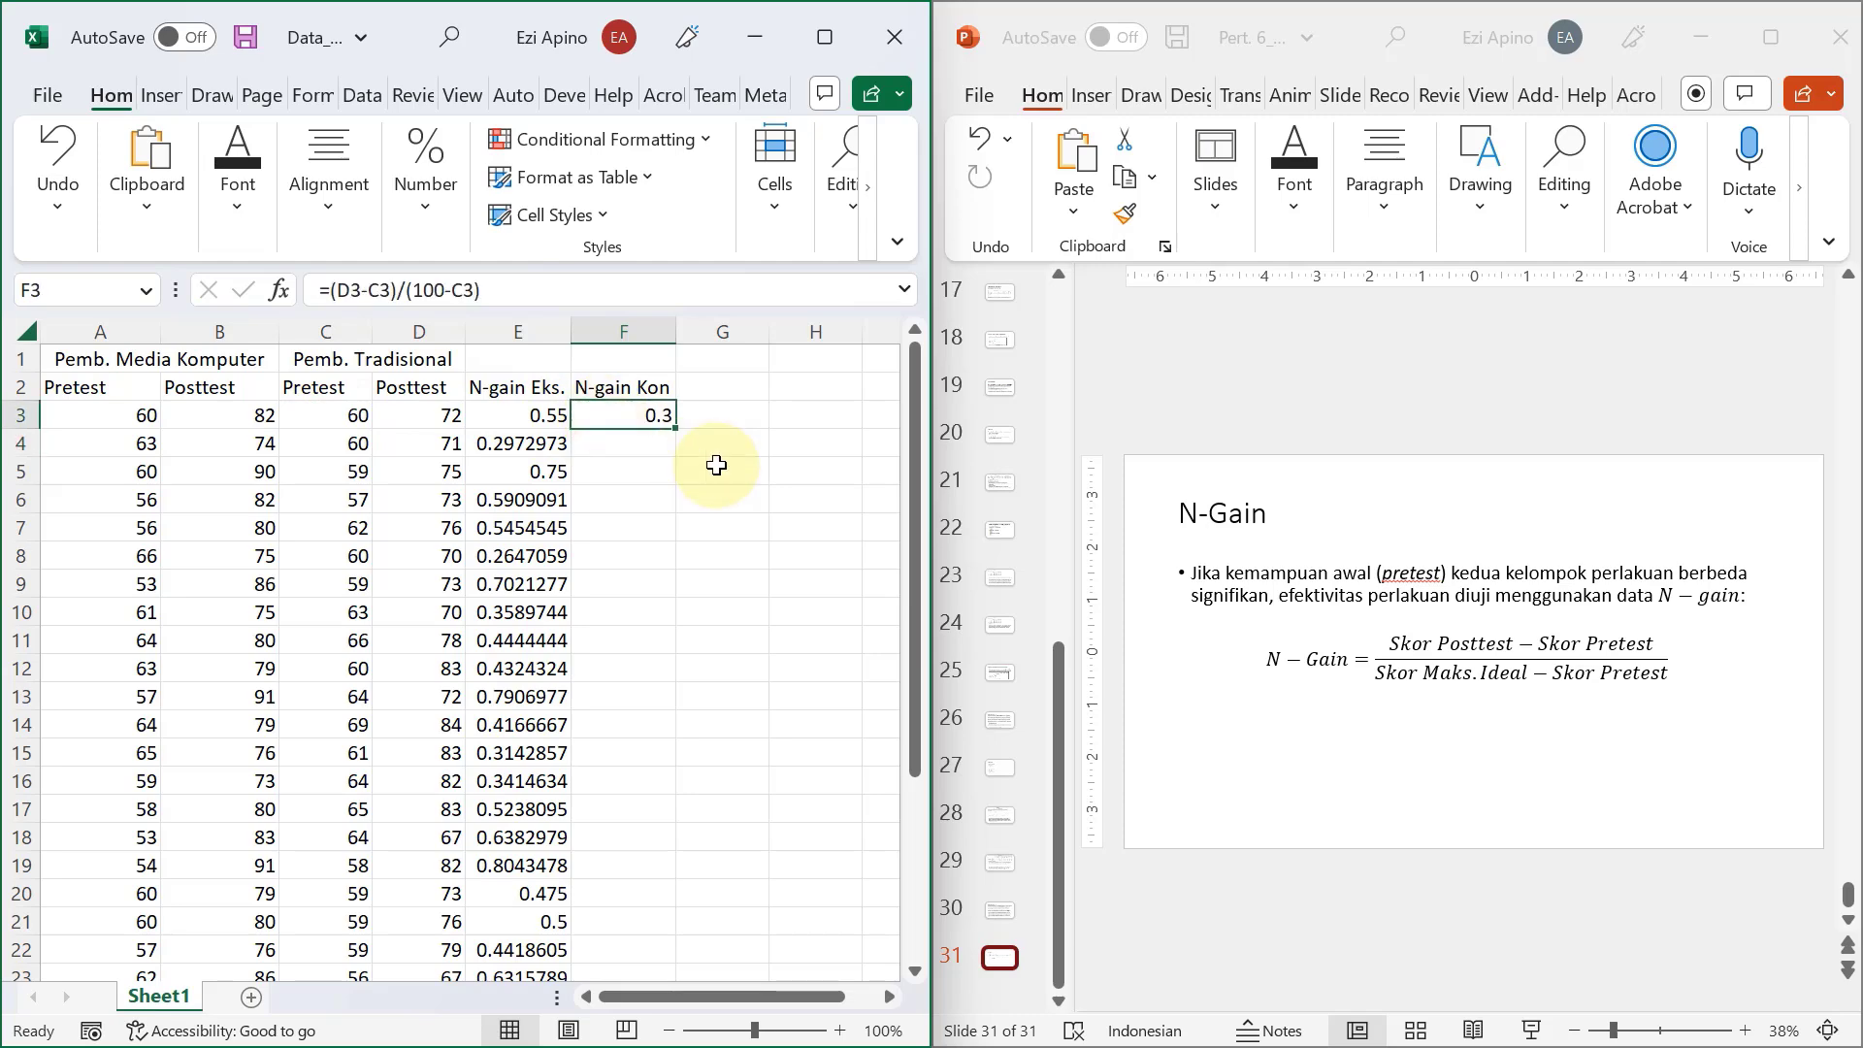
pyautogui.moveTo(675, 428); pyautogui.dragTo(606, 867)
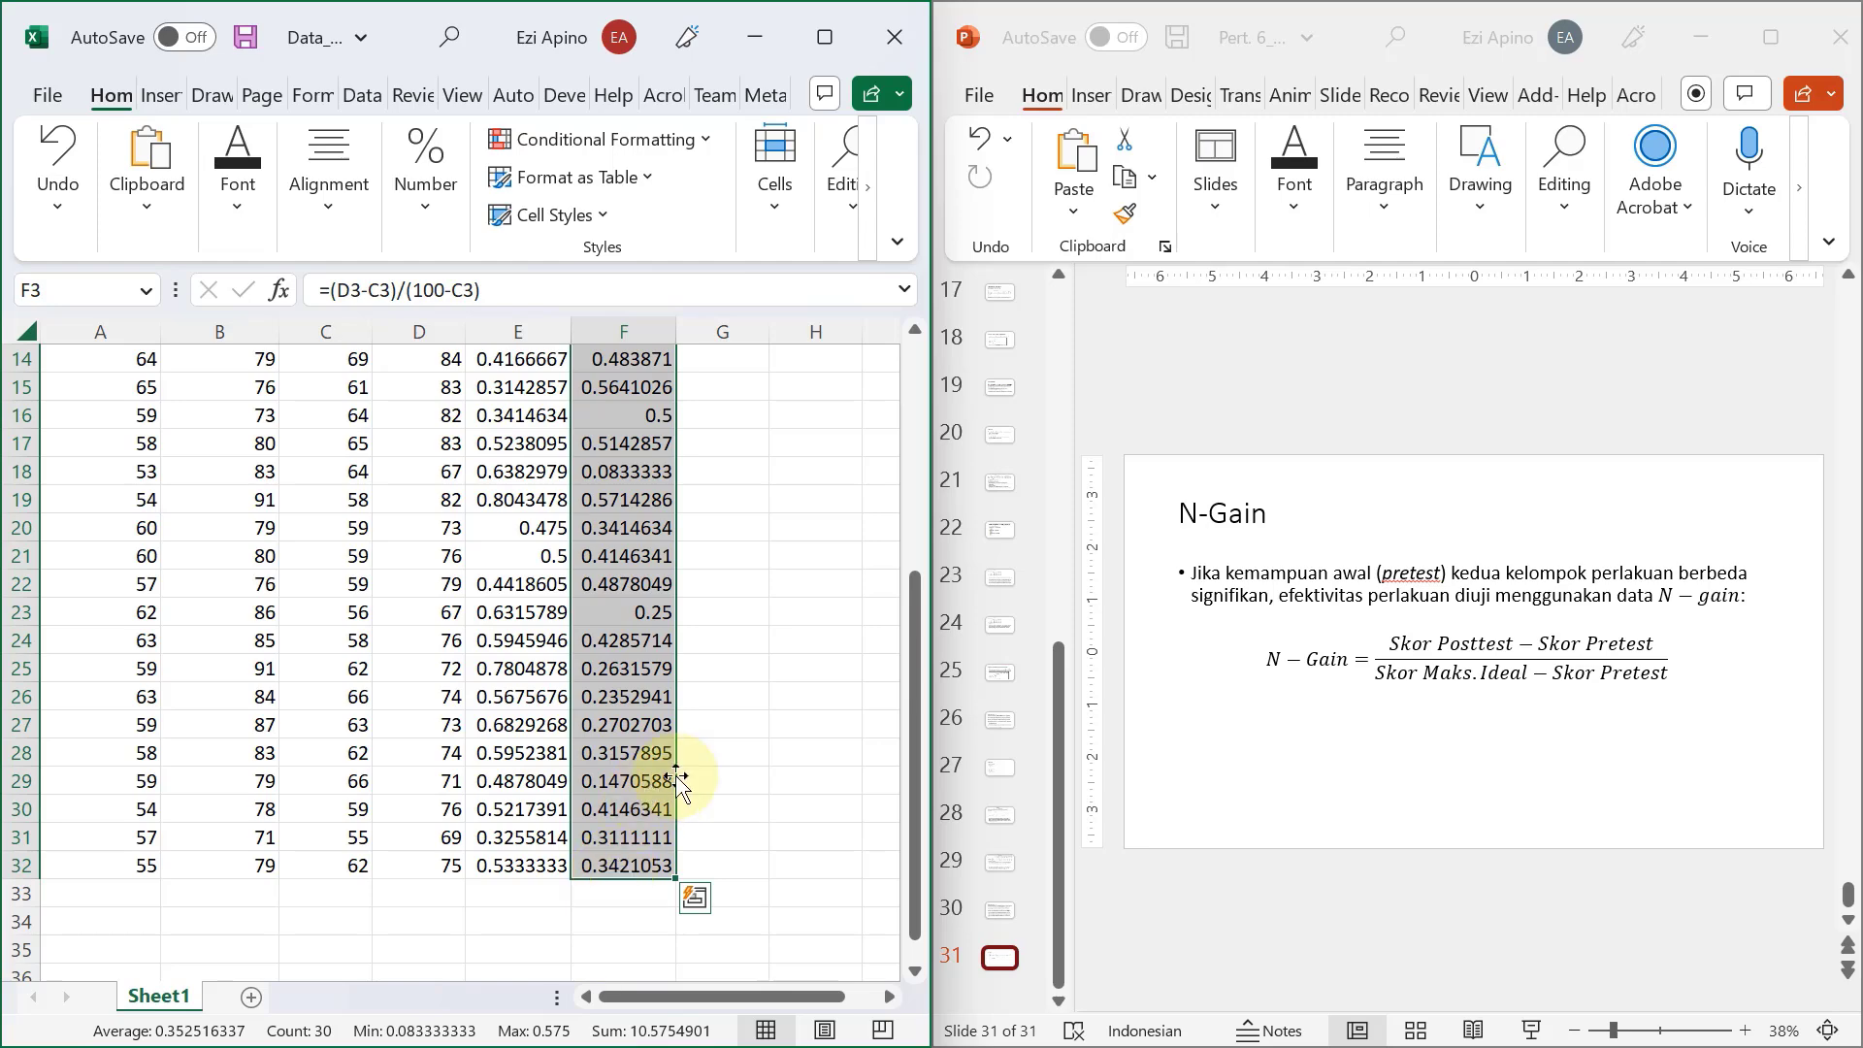
pyautogui.scroll(4, 723, 733)
pyautogui.click(624, 556)
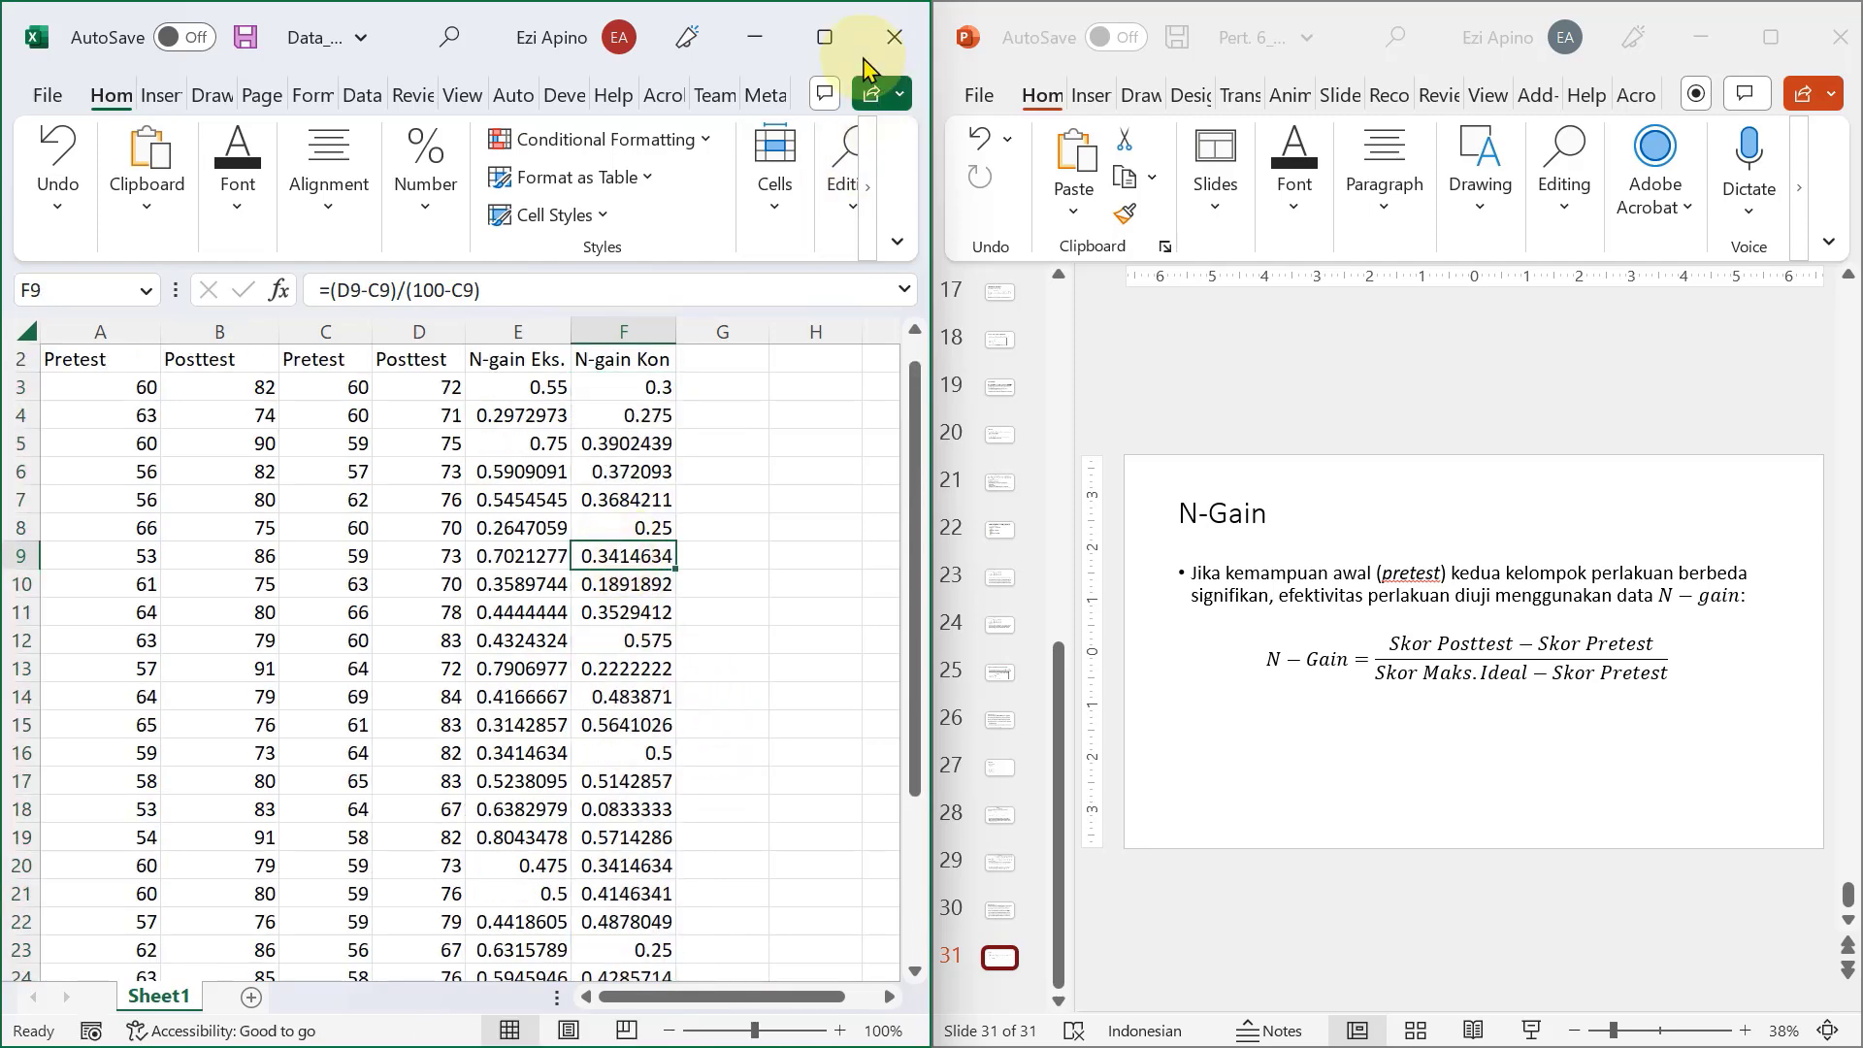
# Format the N-gain Eks. and N-gain Kon values in E3:F32 to show three decimal places.
pyautogui.click(825, 37)
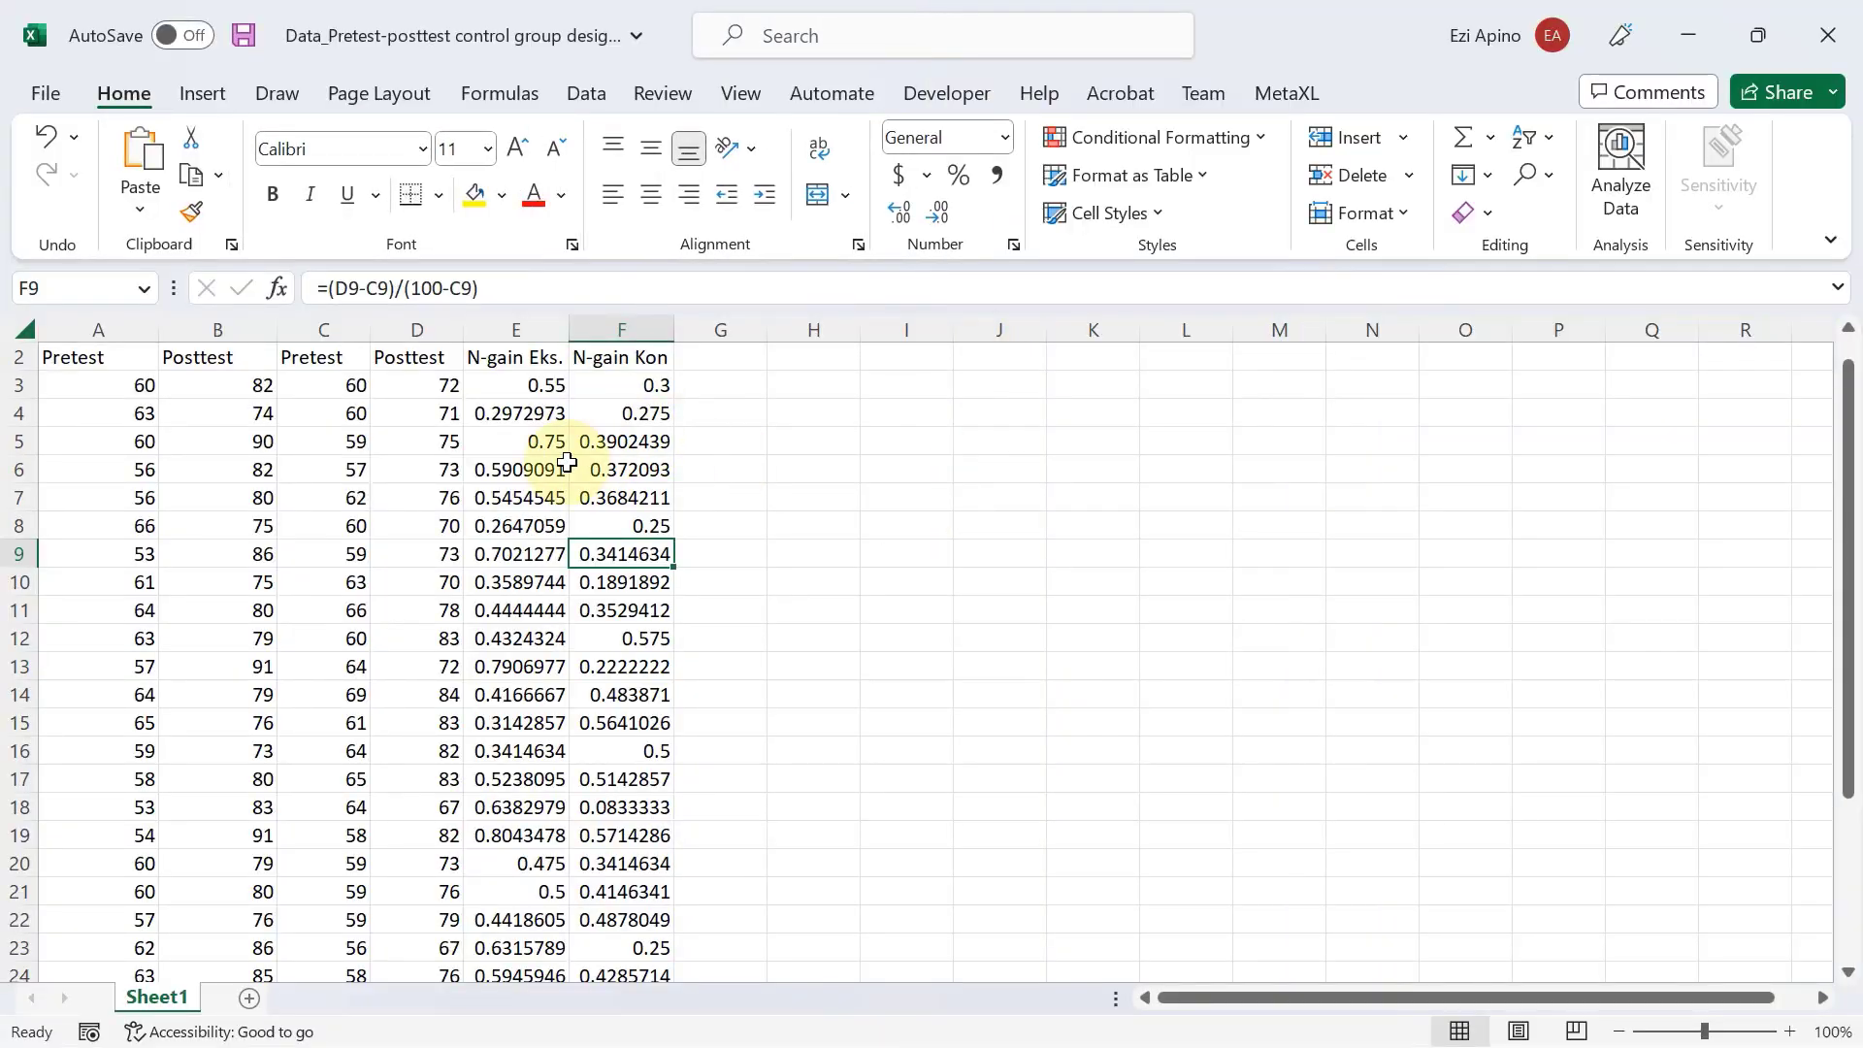
pyautogui.click(511, 384)
pyautogui.moveTo(511, 384); pyautogui.dragTo(581, 380)
pyautogui.hotkey('ctrl', 'shift', 'Down')
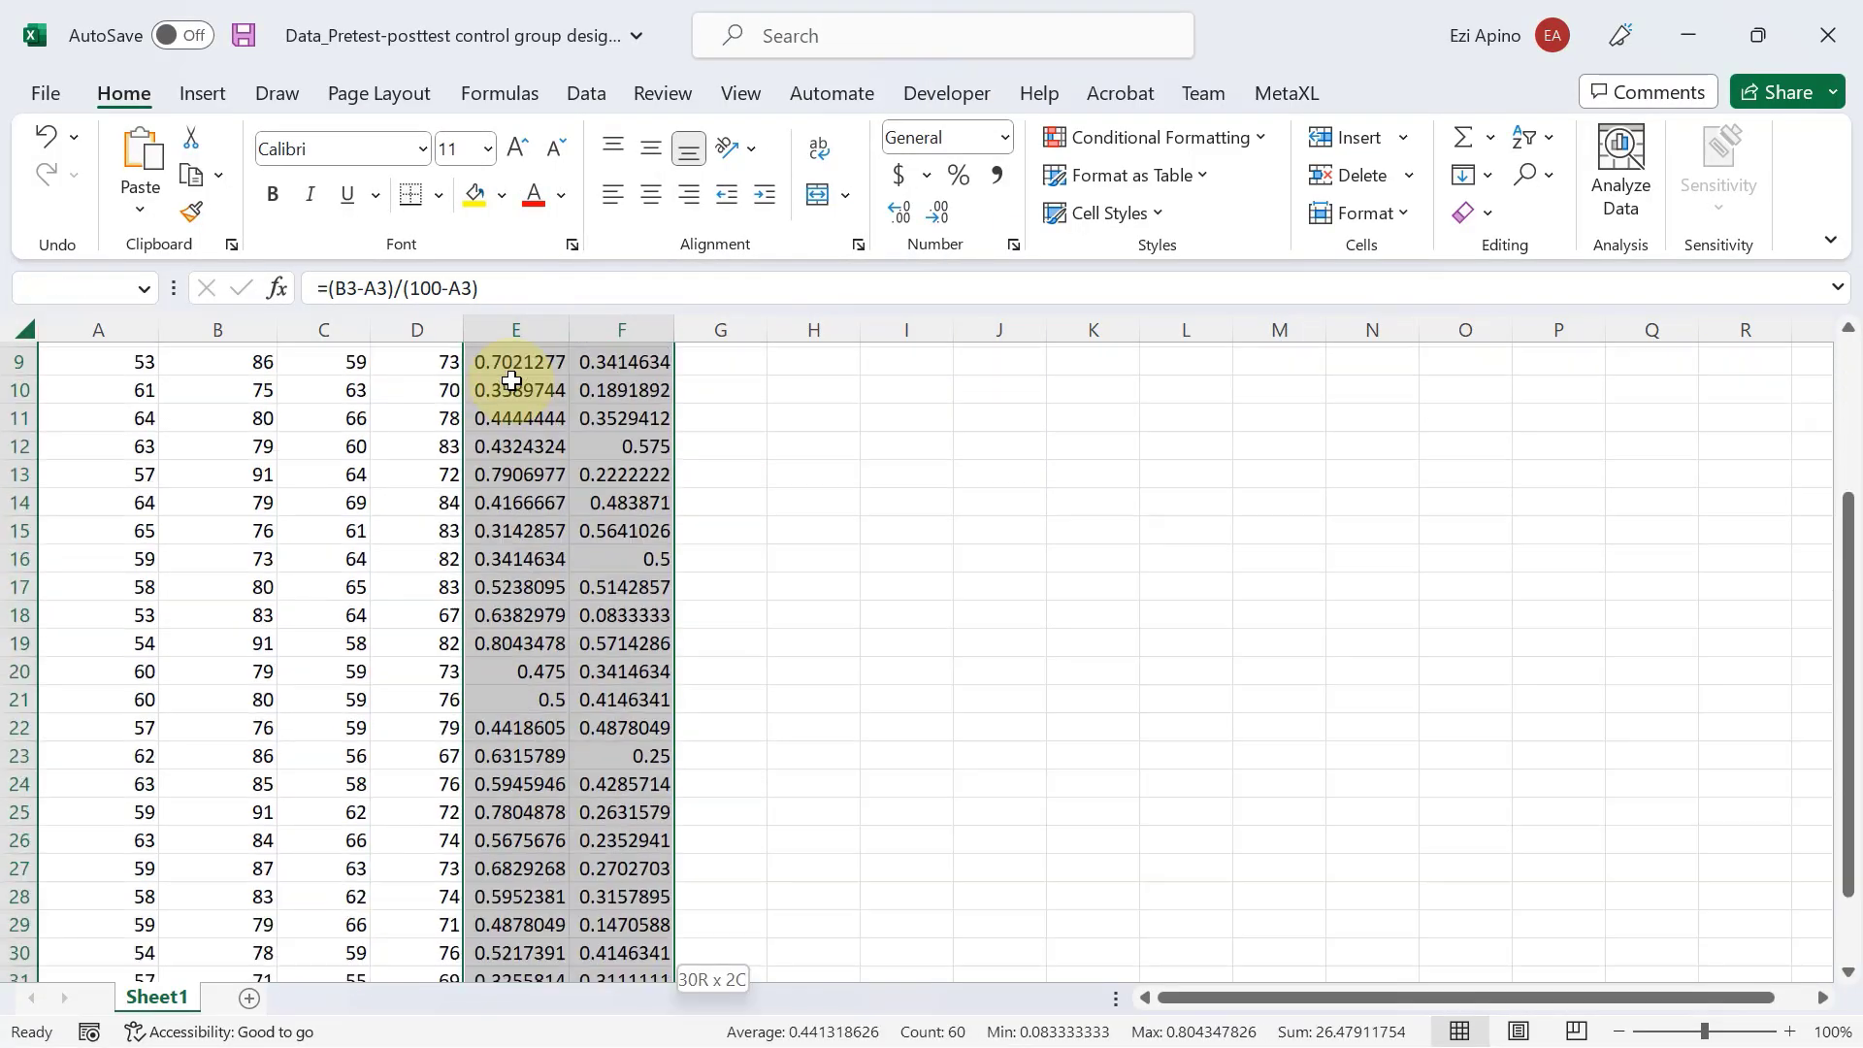
pyautogui.scroll(1, 579, 375)
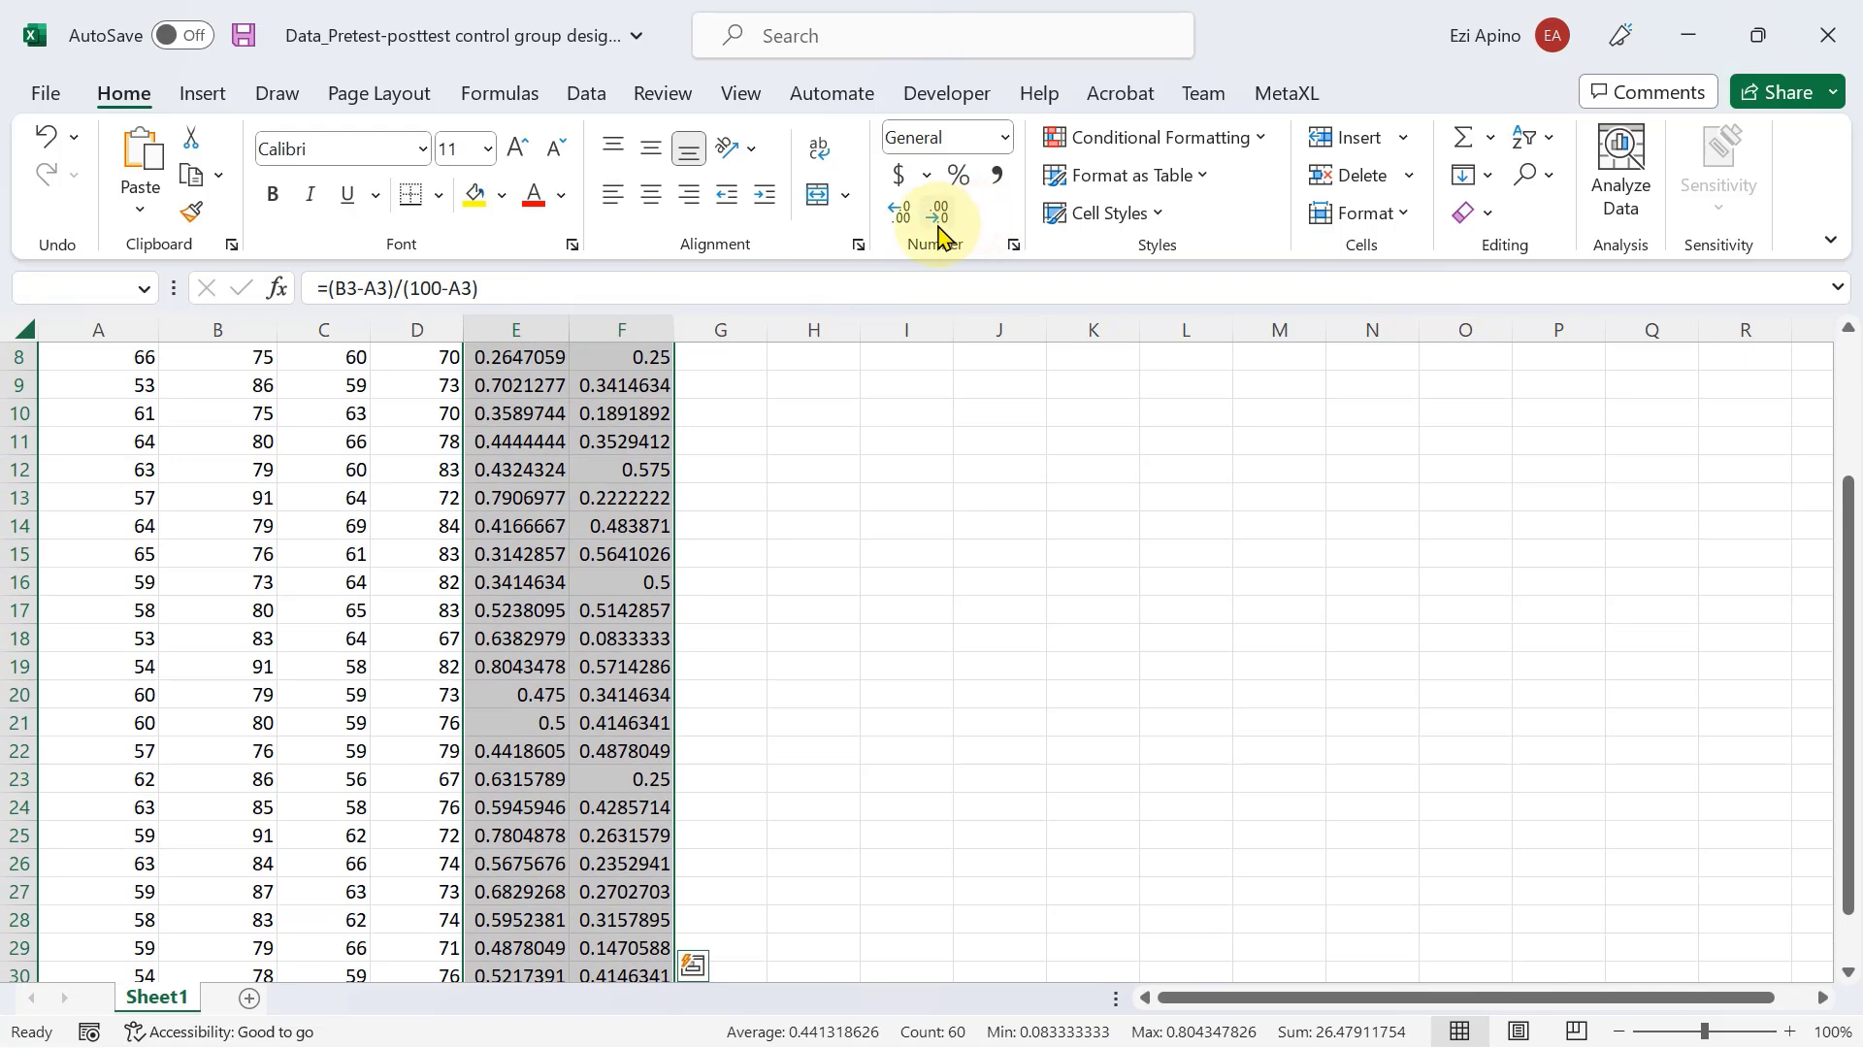
pyautogui.click(938, 225)
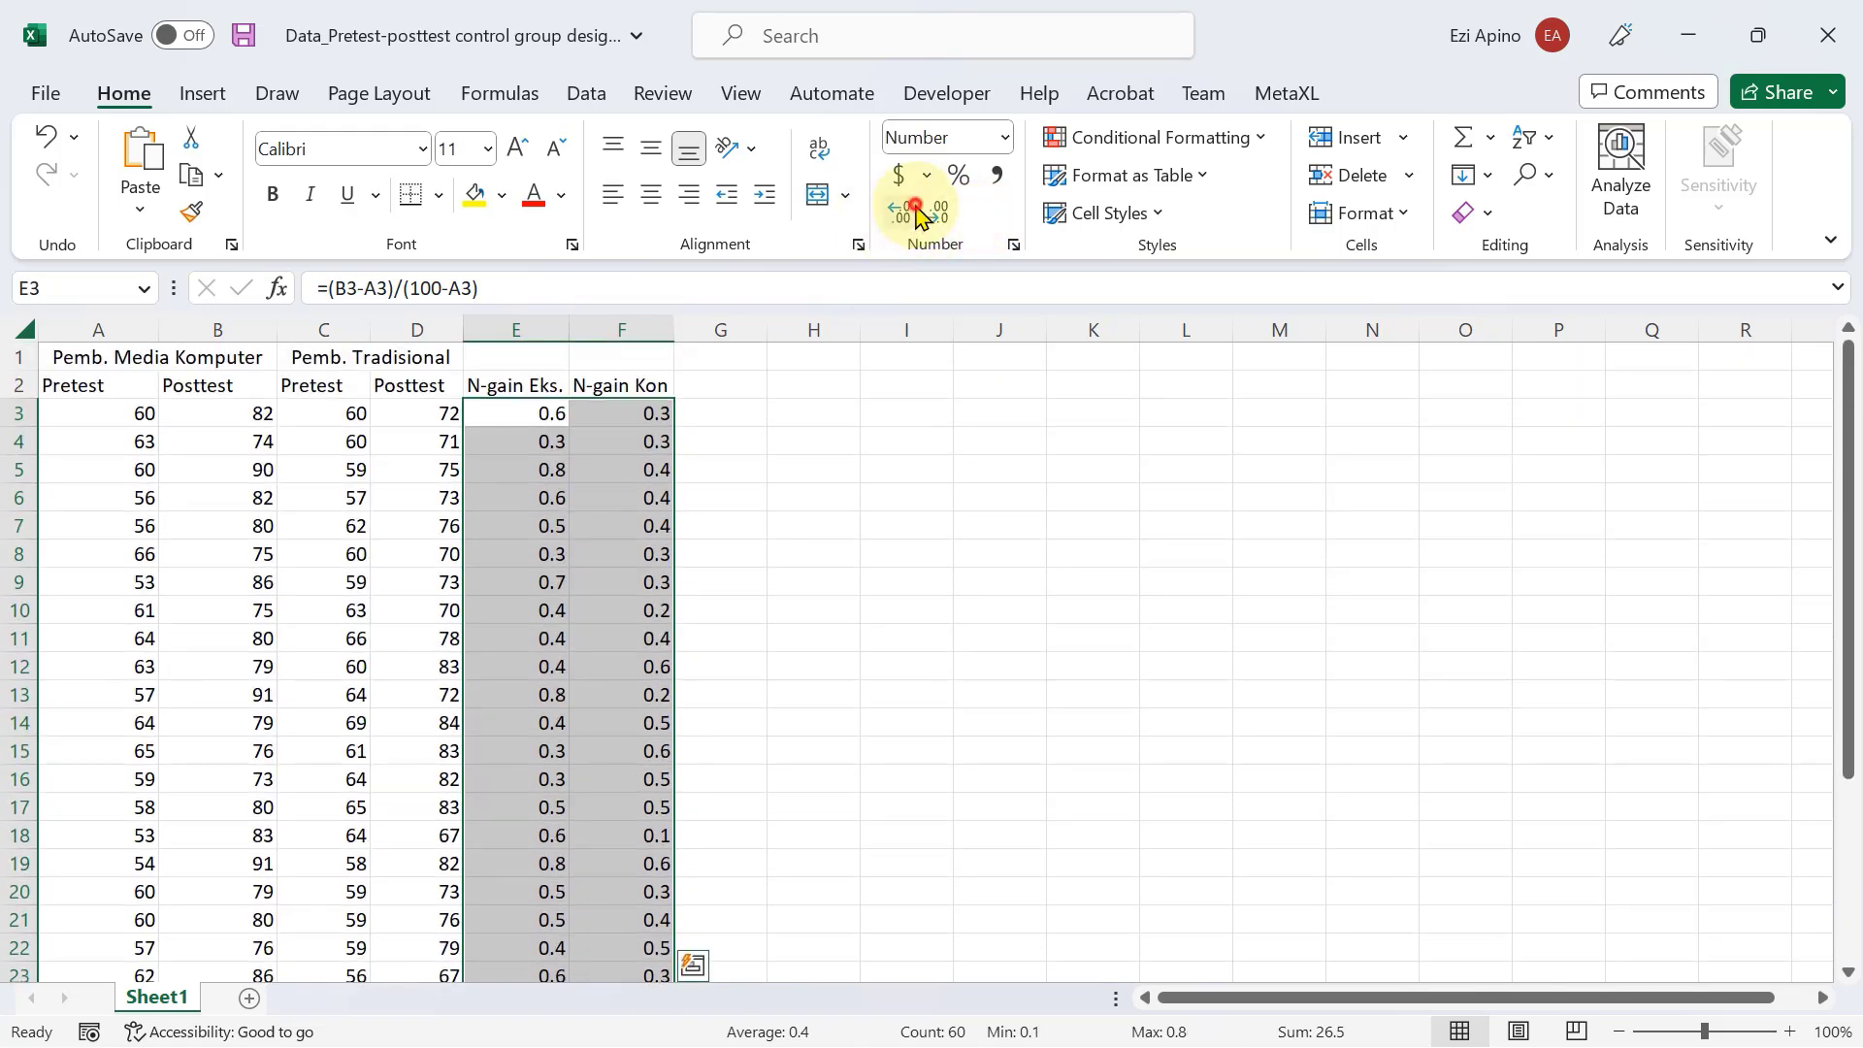
pyautogui.click(909, 211)
pyautogui.click(902, 212)
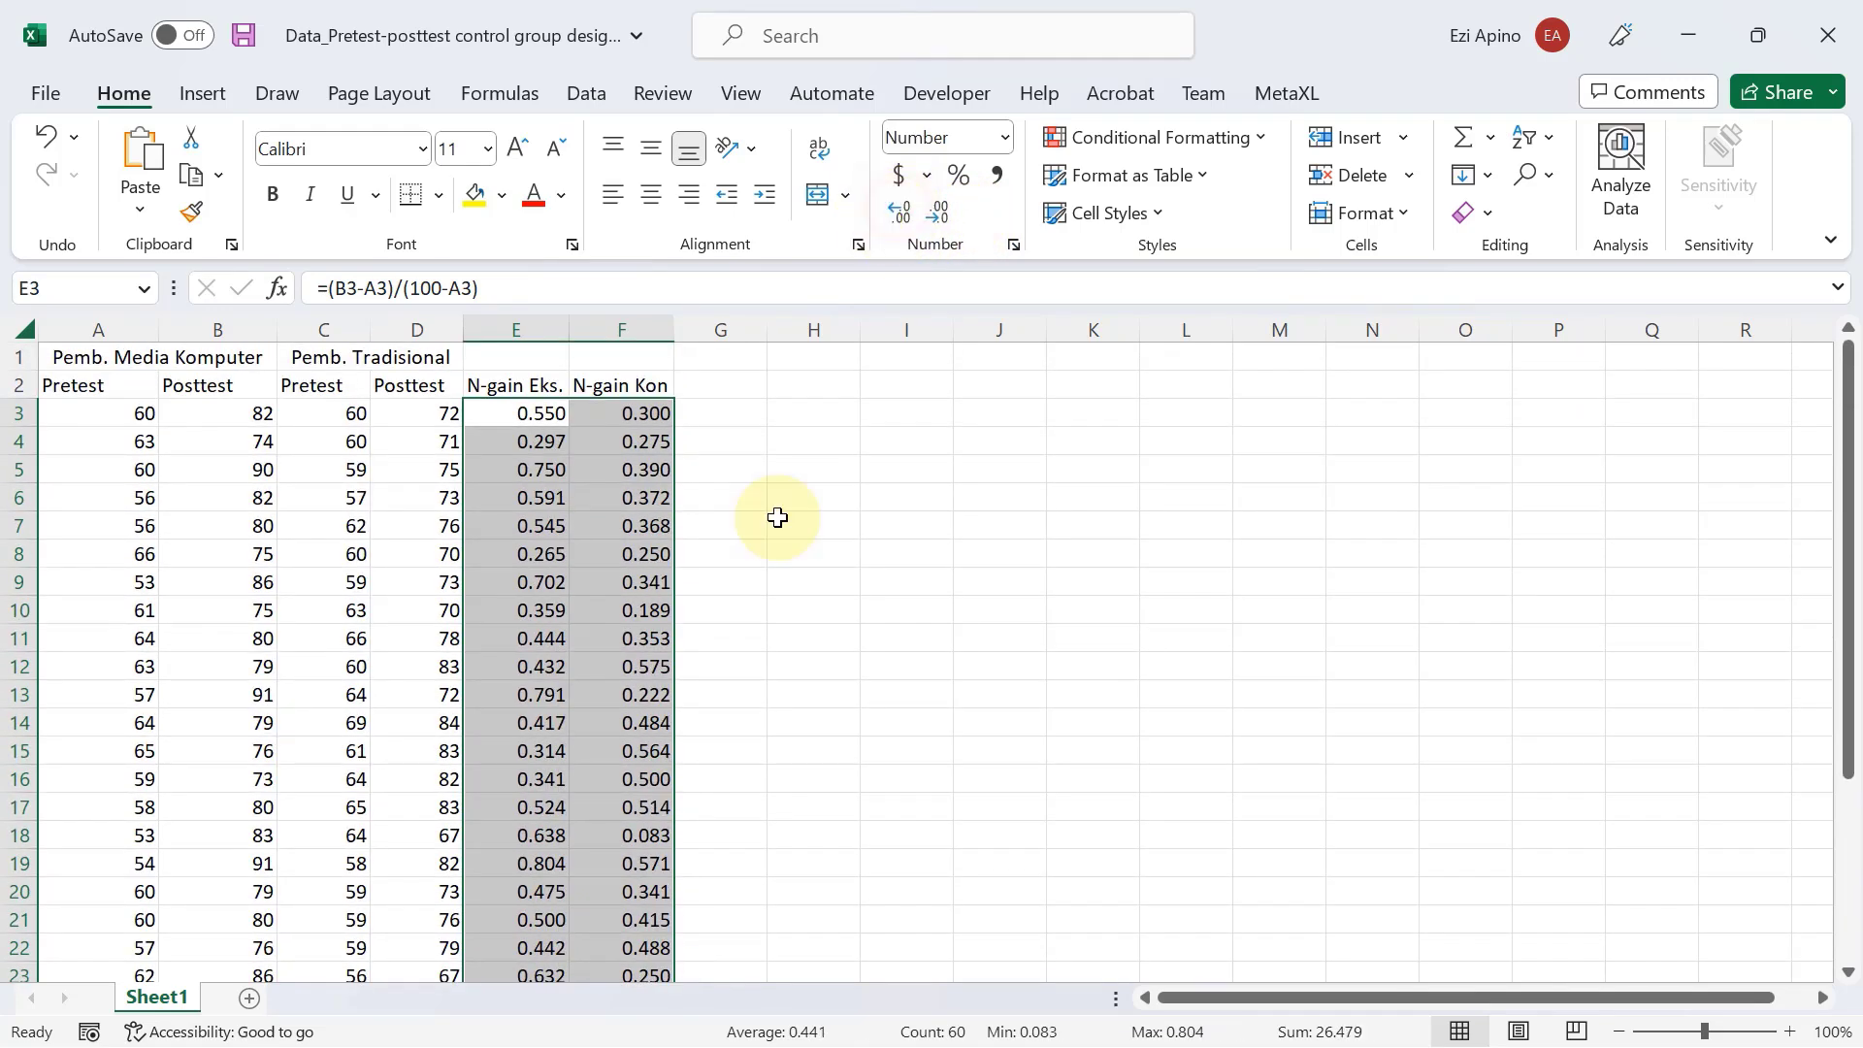
pyautogui.scroll(-5, 671, 659)
pyautogui.scroll(5, 679, 641)
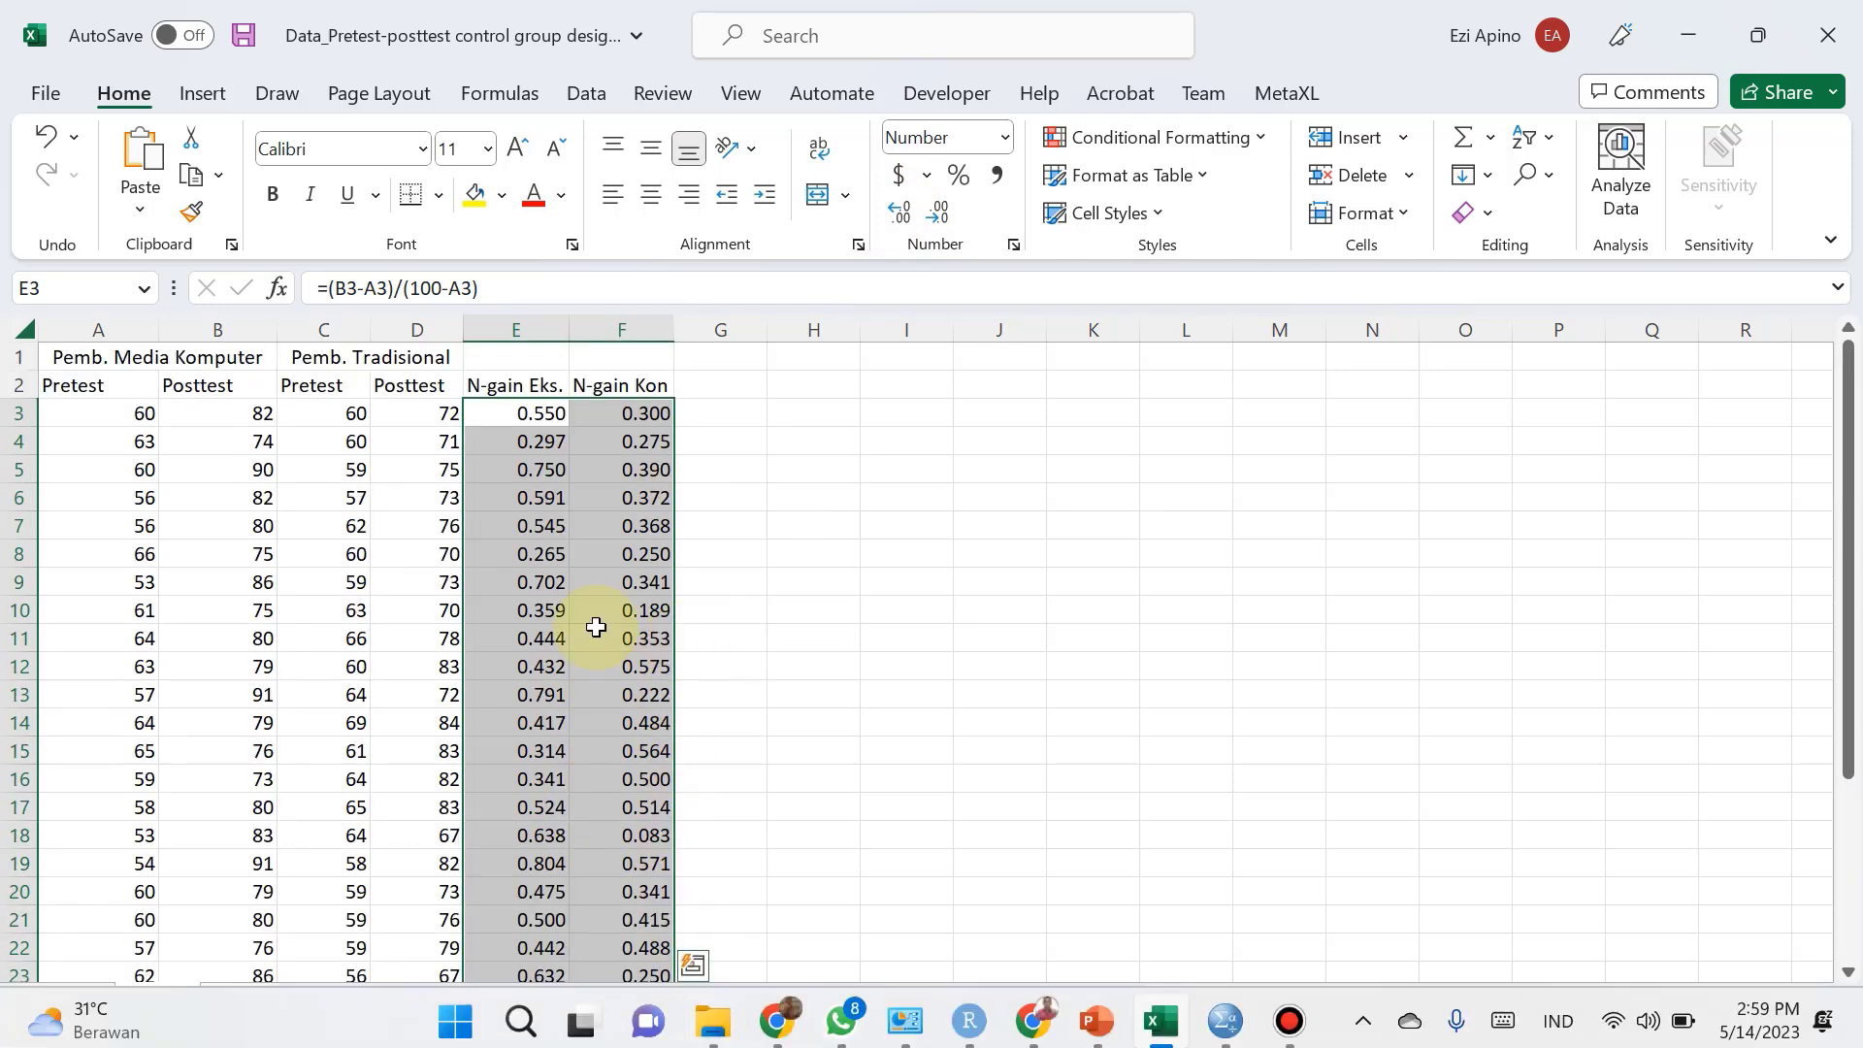
pyautogui.click(541, 470)
pyautogui.click(540, 413)
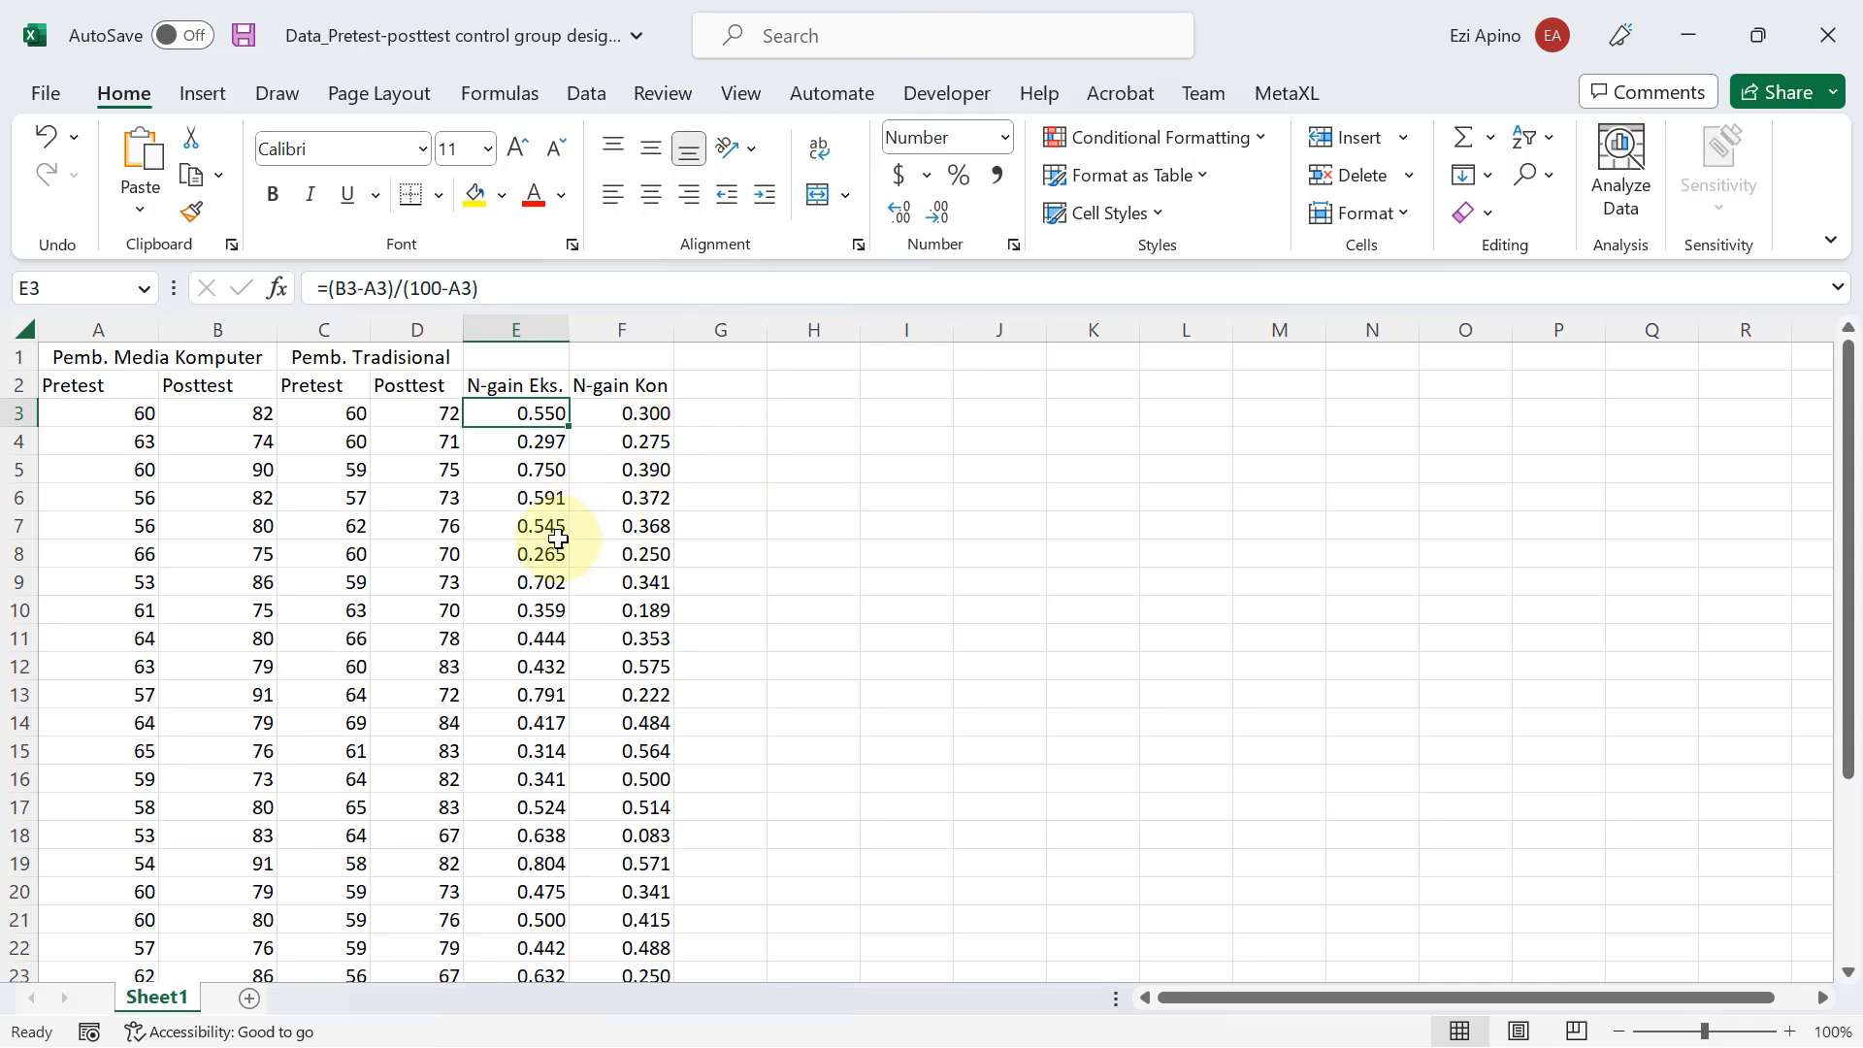
# Switch to the Untitled2 [DataSet1] data file in SPSS and display its variable definitions.
pyautogui.scroll(-2, 558, 539)
pyautogui.scroll(2, 555, 544)
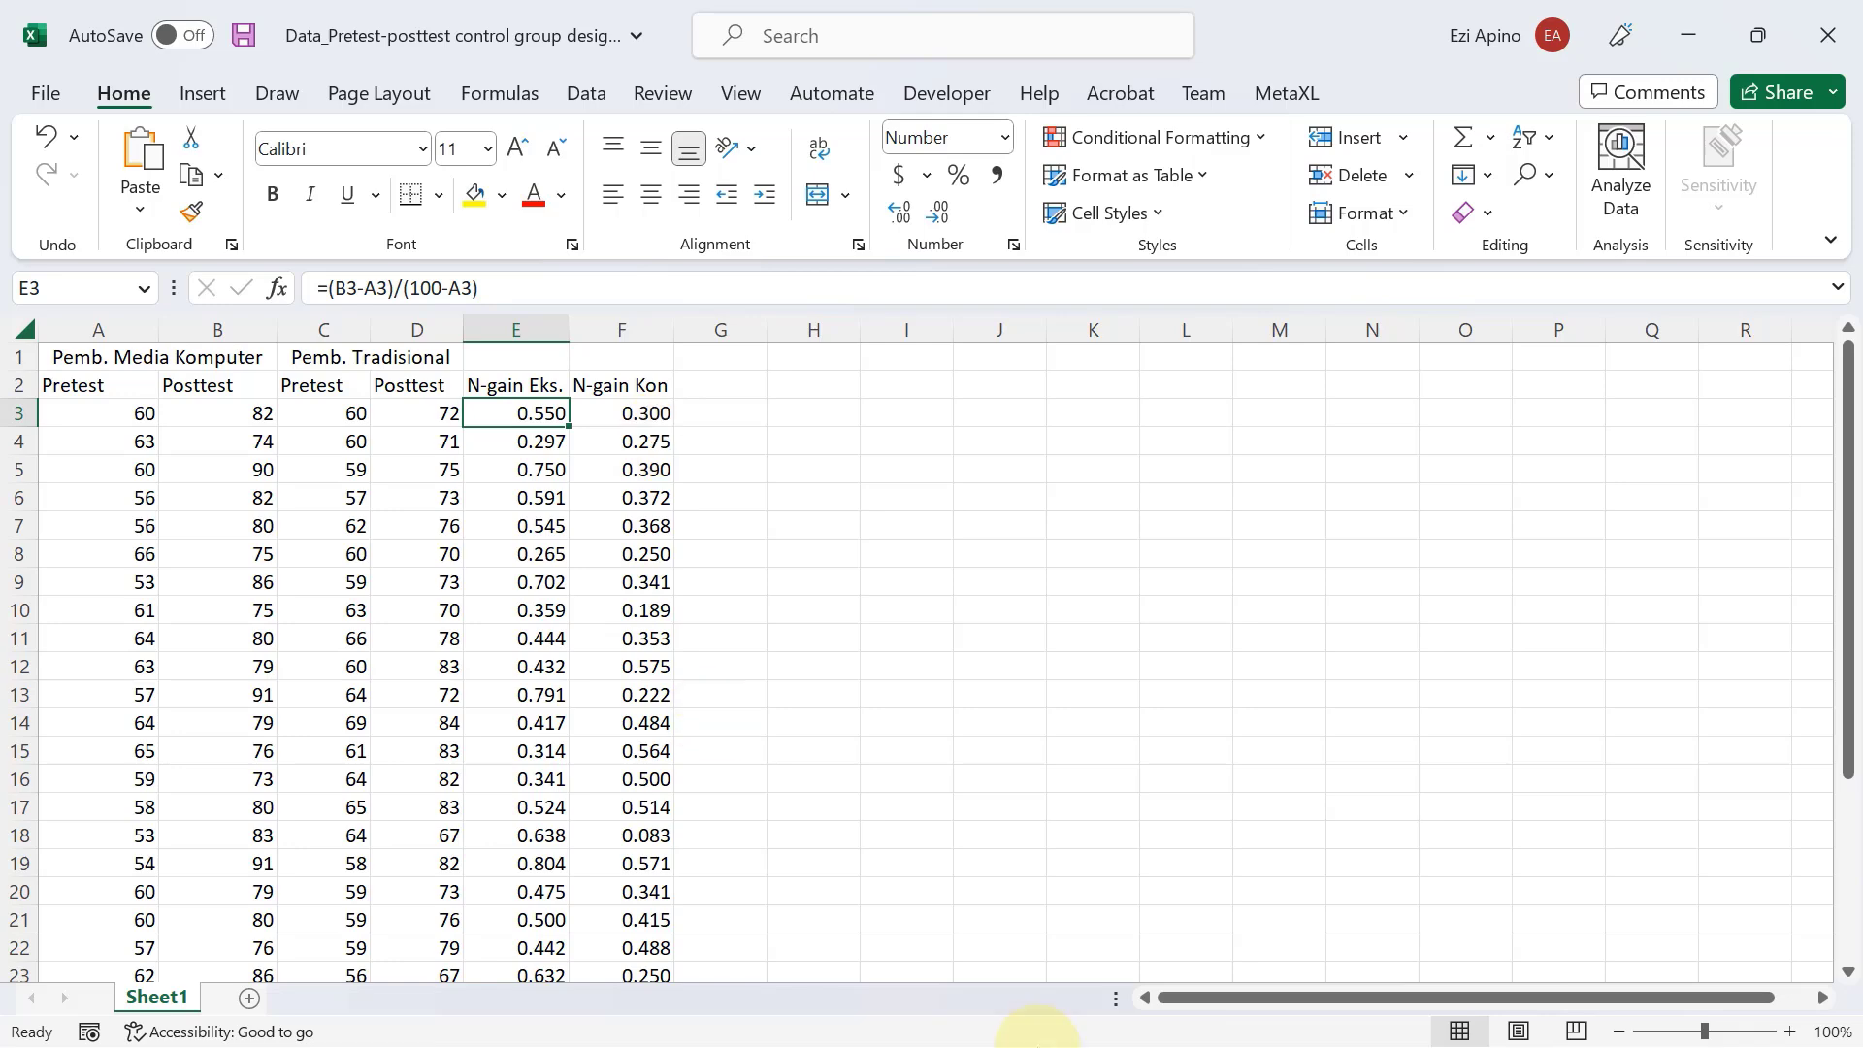
pyautogui.click(1226, 1013)
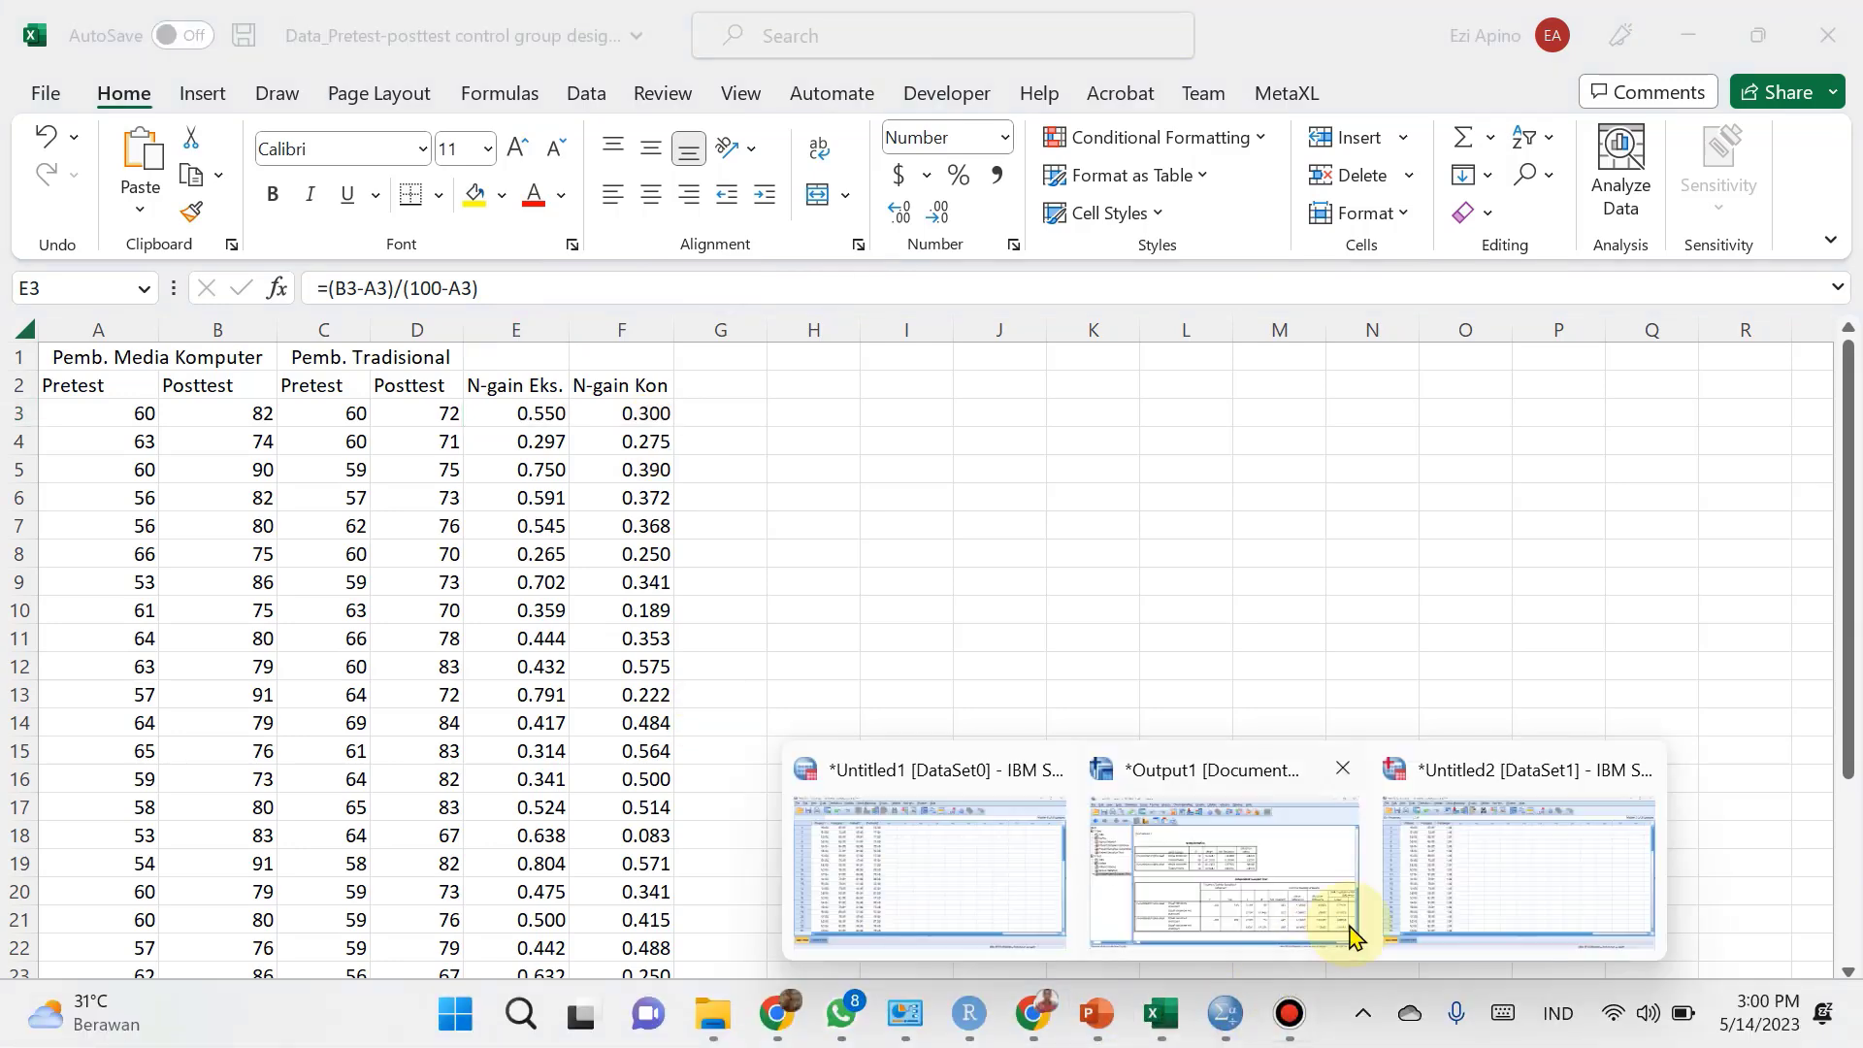
pyautogui.click(1424, 917)
pyautogui.scroll(-2, 614, 586)
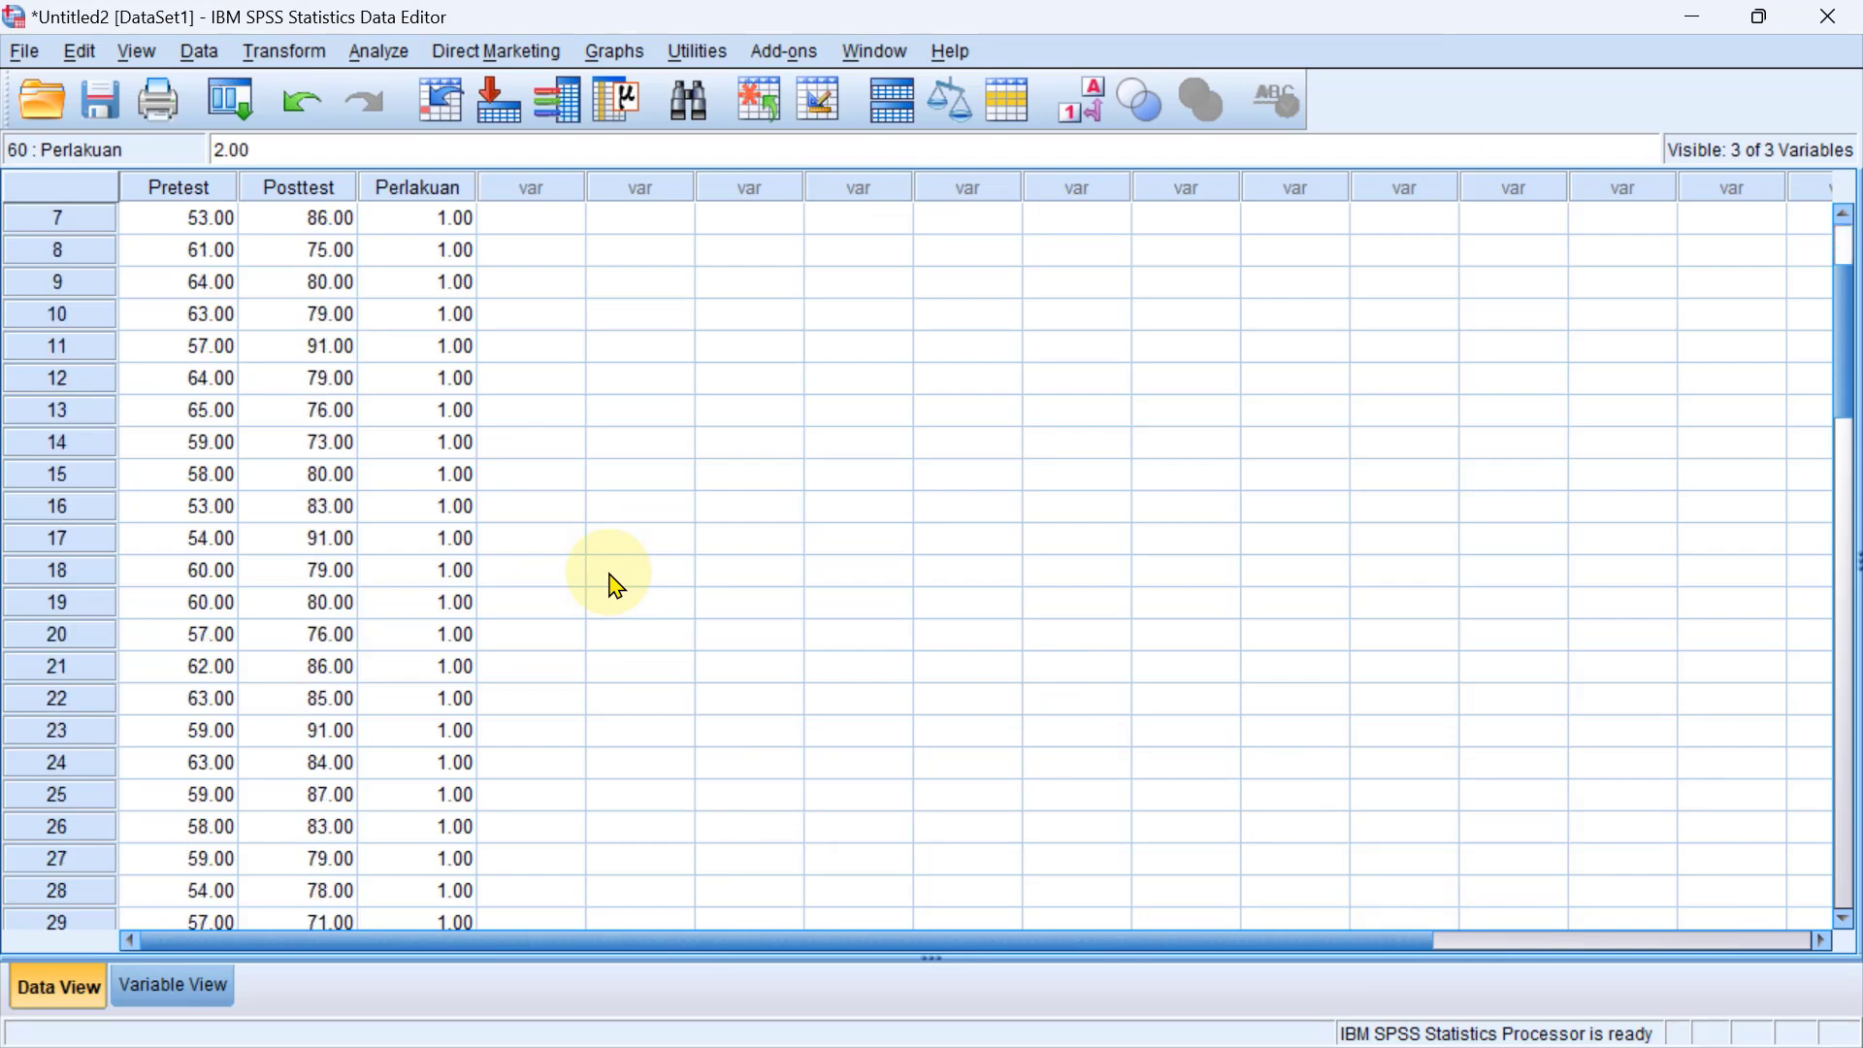
pyautogui.scroll(2, 614, 585)
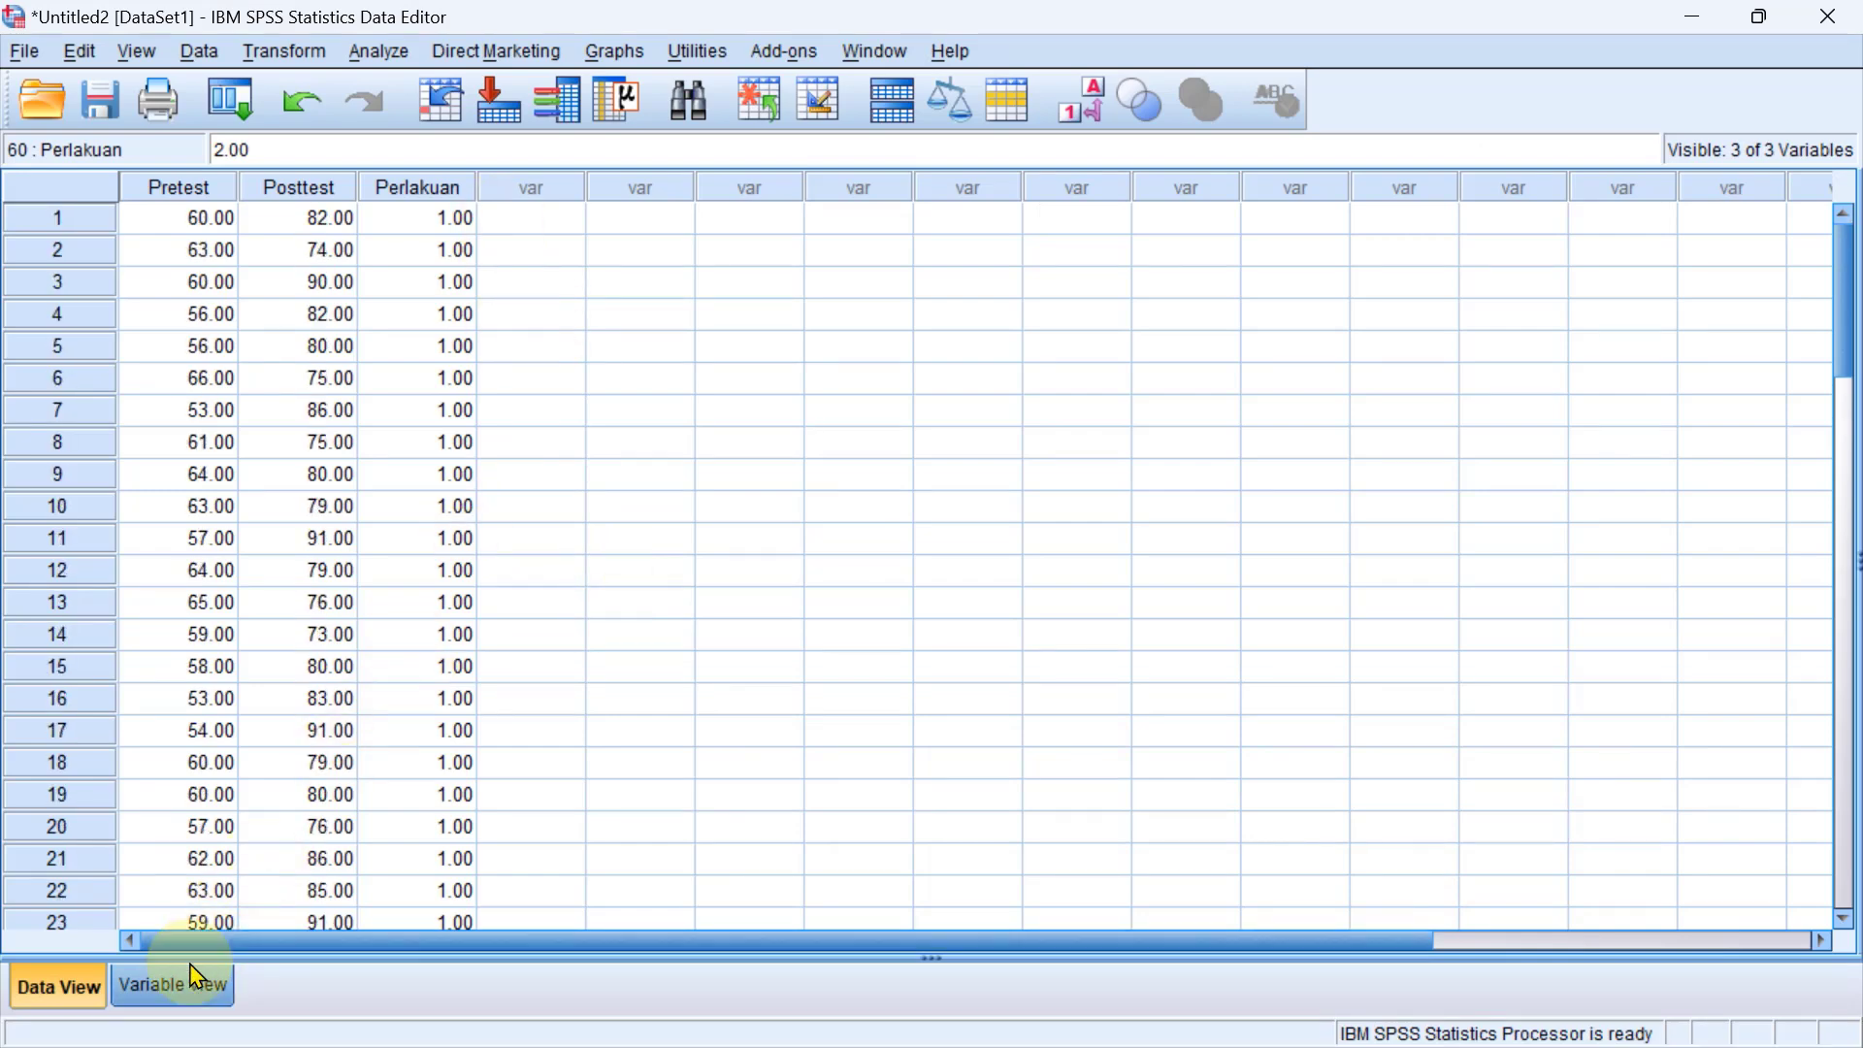
pyautogui.click(180, 1000)
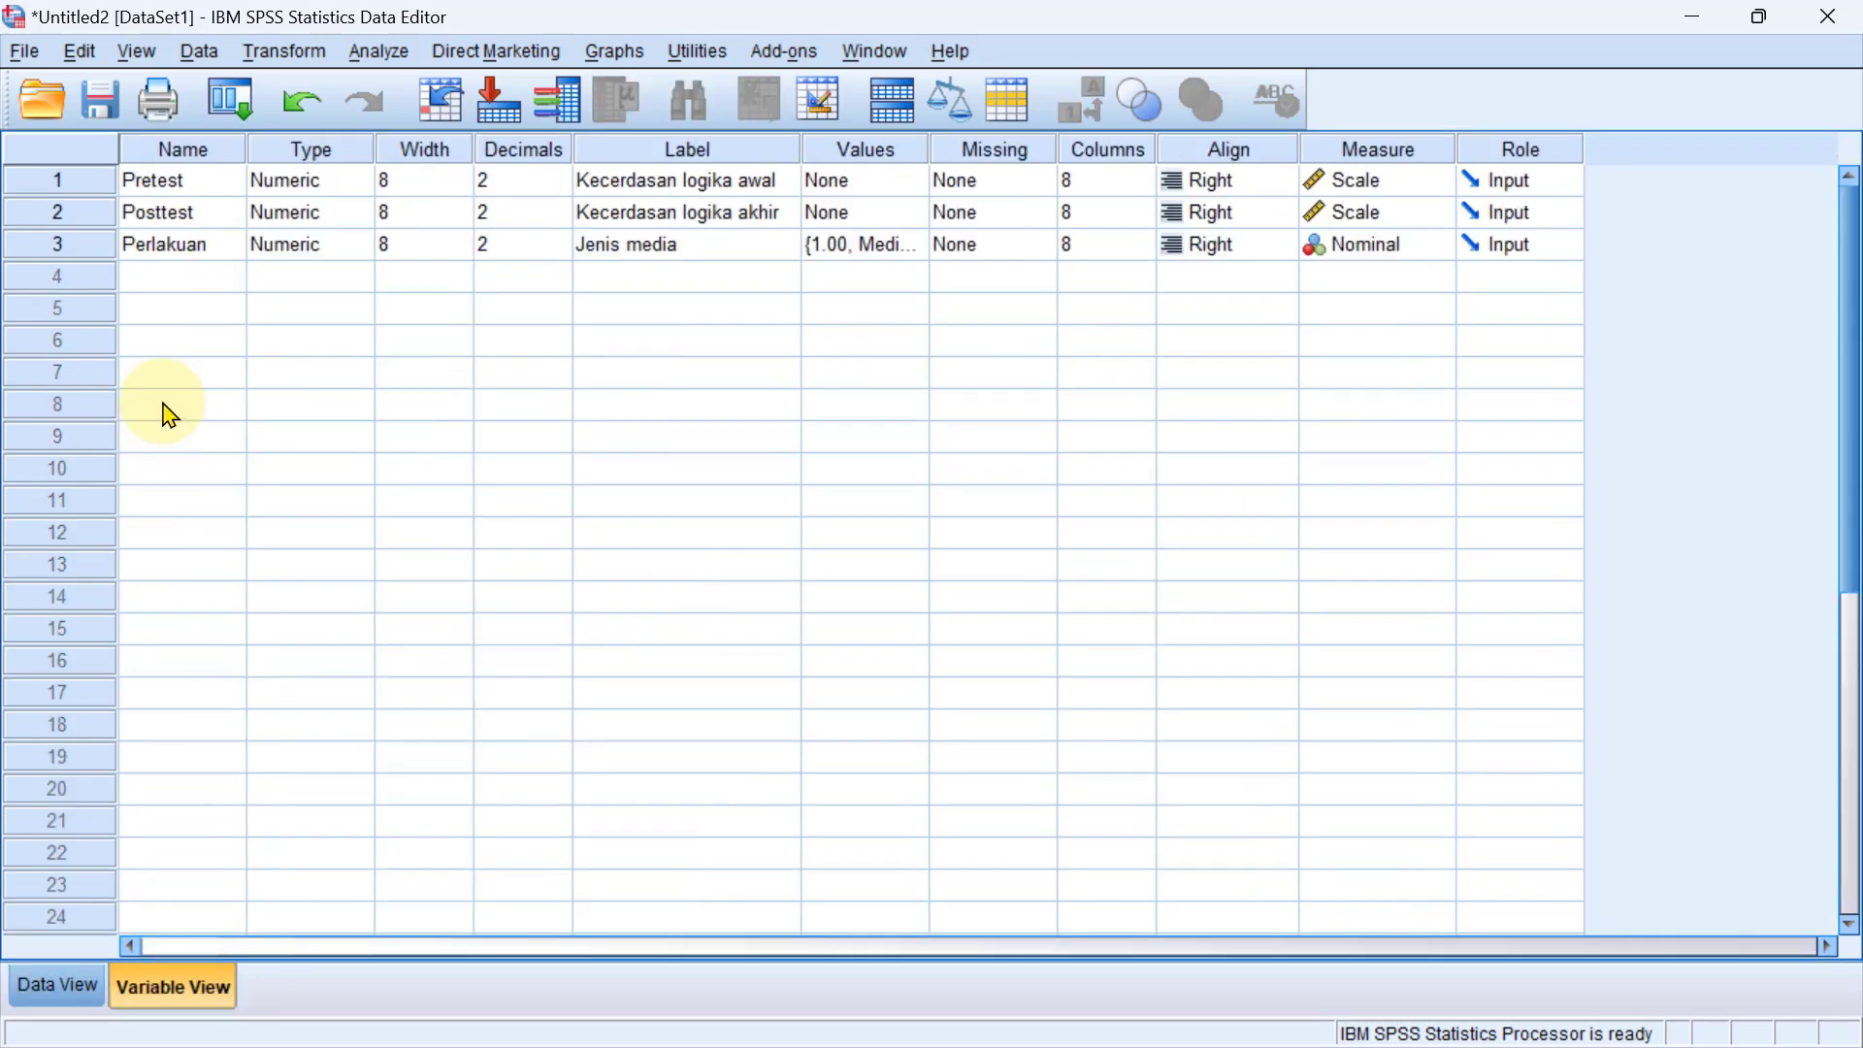
# Try to name a new fourth variable N-gain with a hyphen.
pyautogui.click(170, 281)
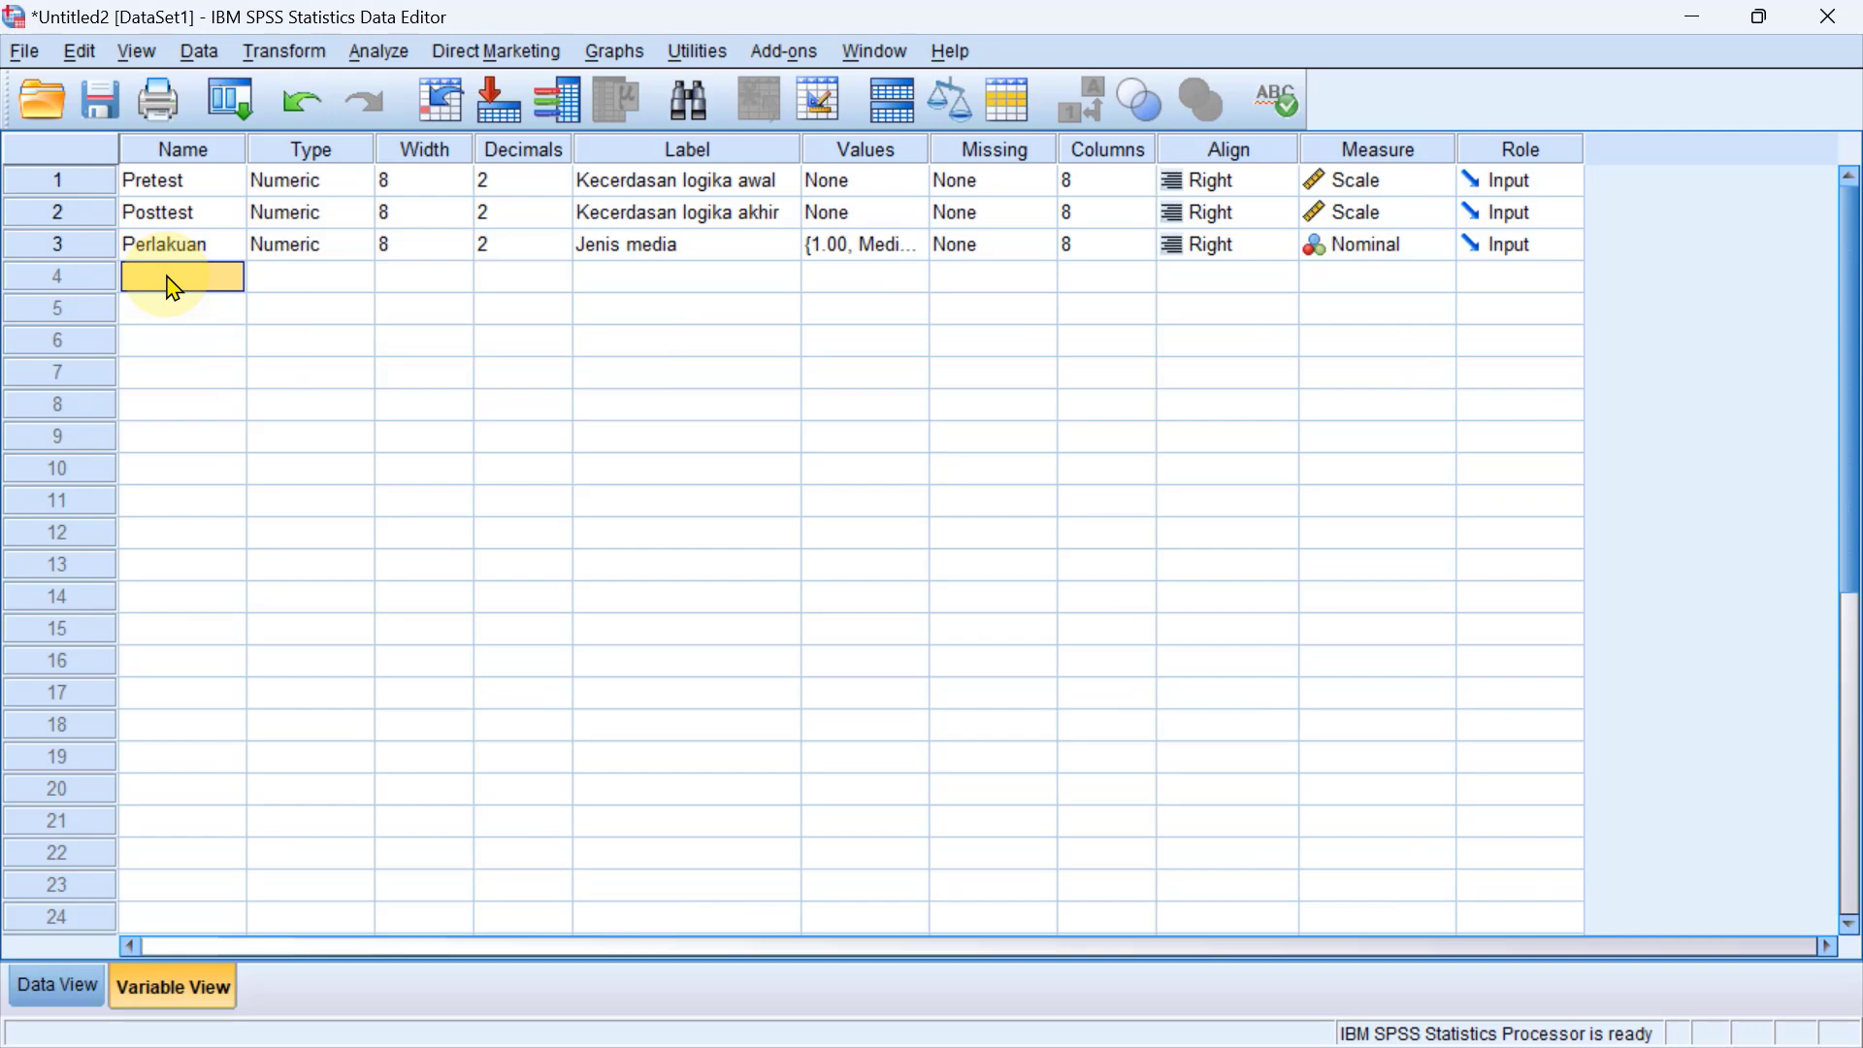
pyautogui.write('N-ga')
pyautogui.press('Return')
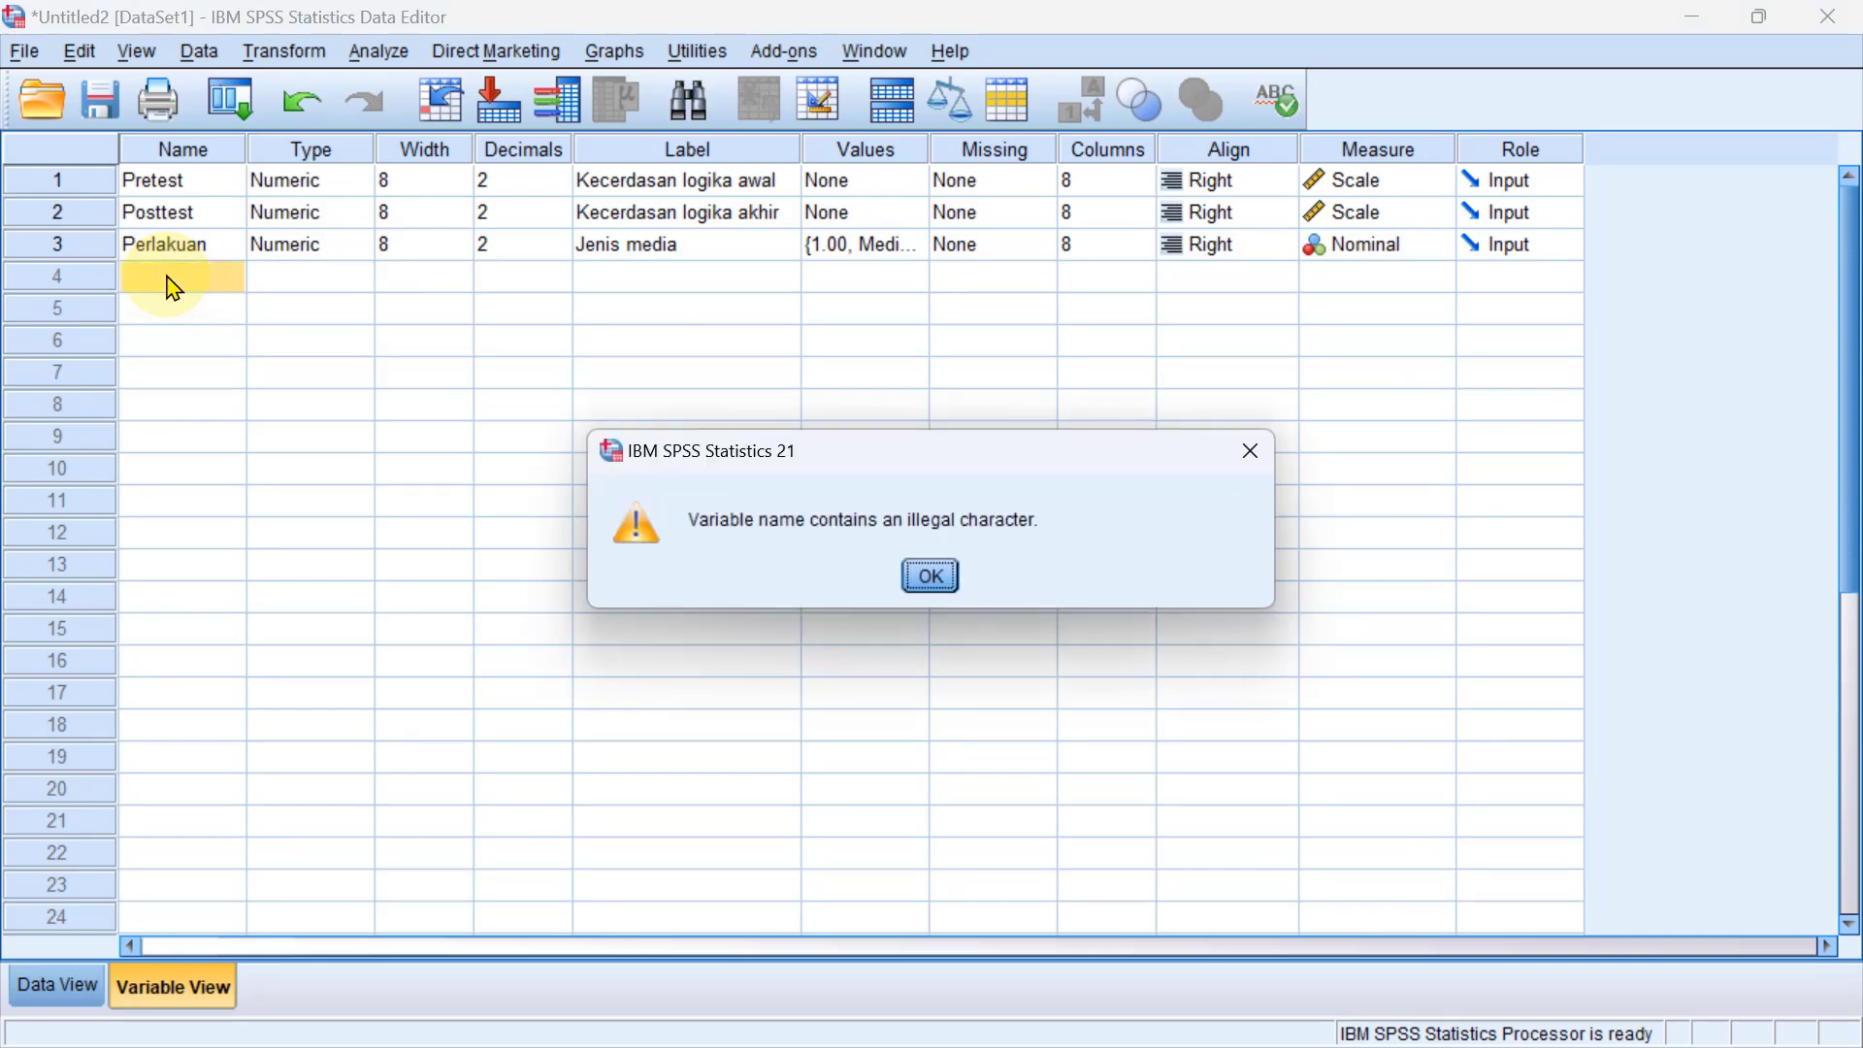
pyautogui.click(928, 576)
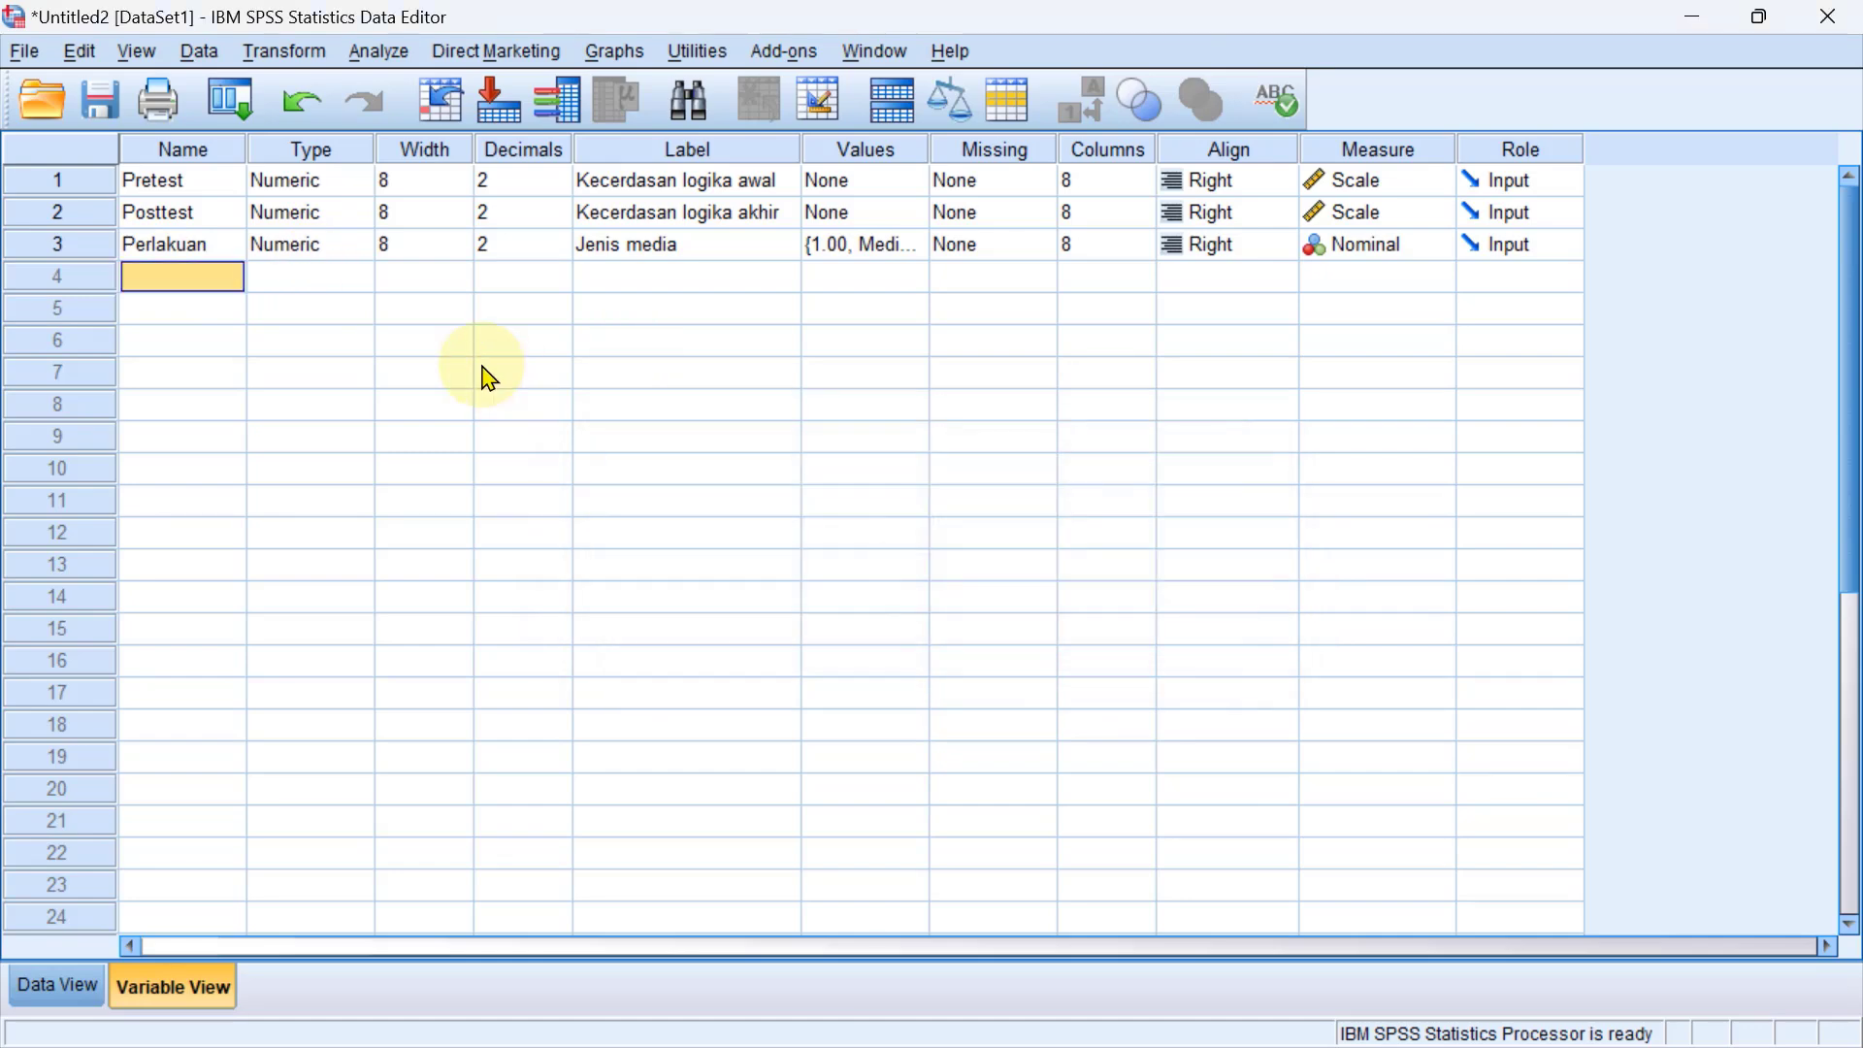
# Add a fourth variable named N_Gain below Perlakuan.
pyautogui.write('N')
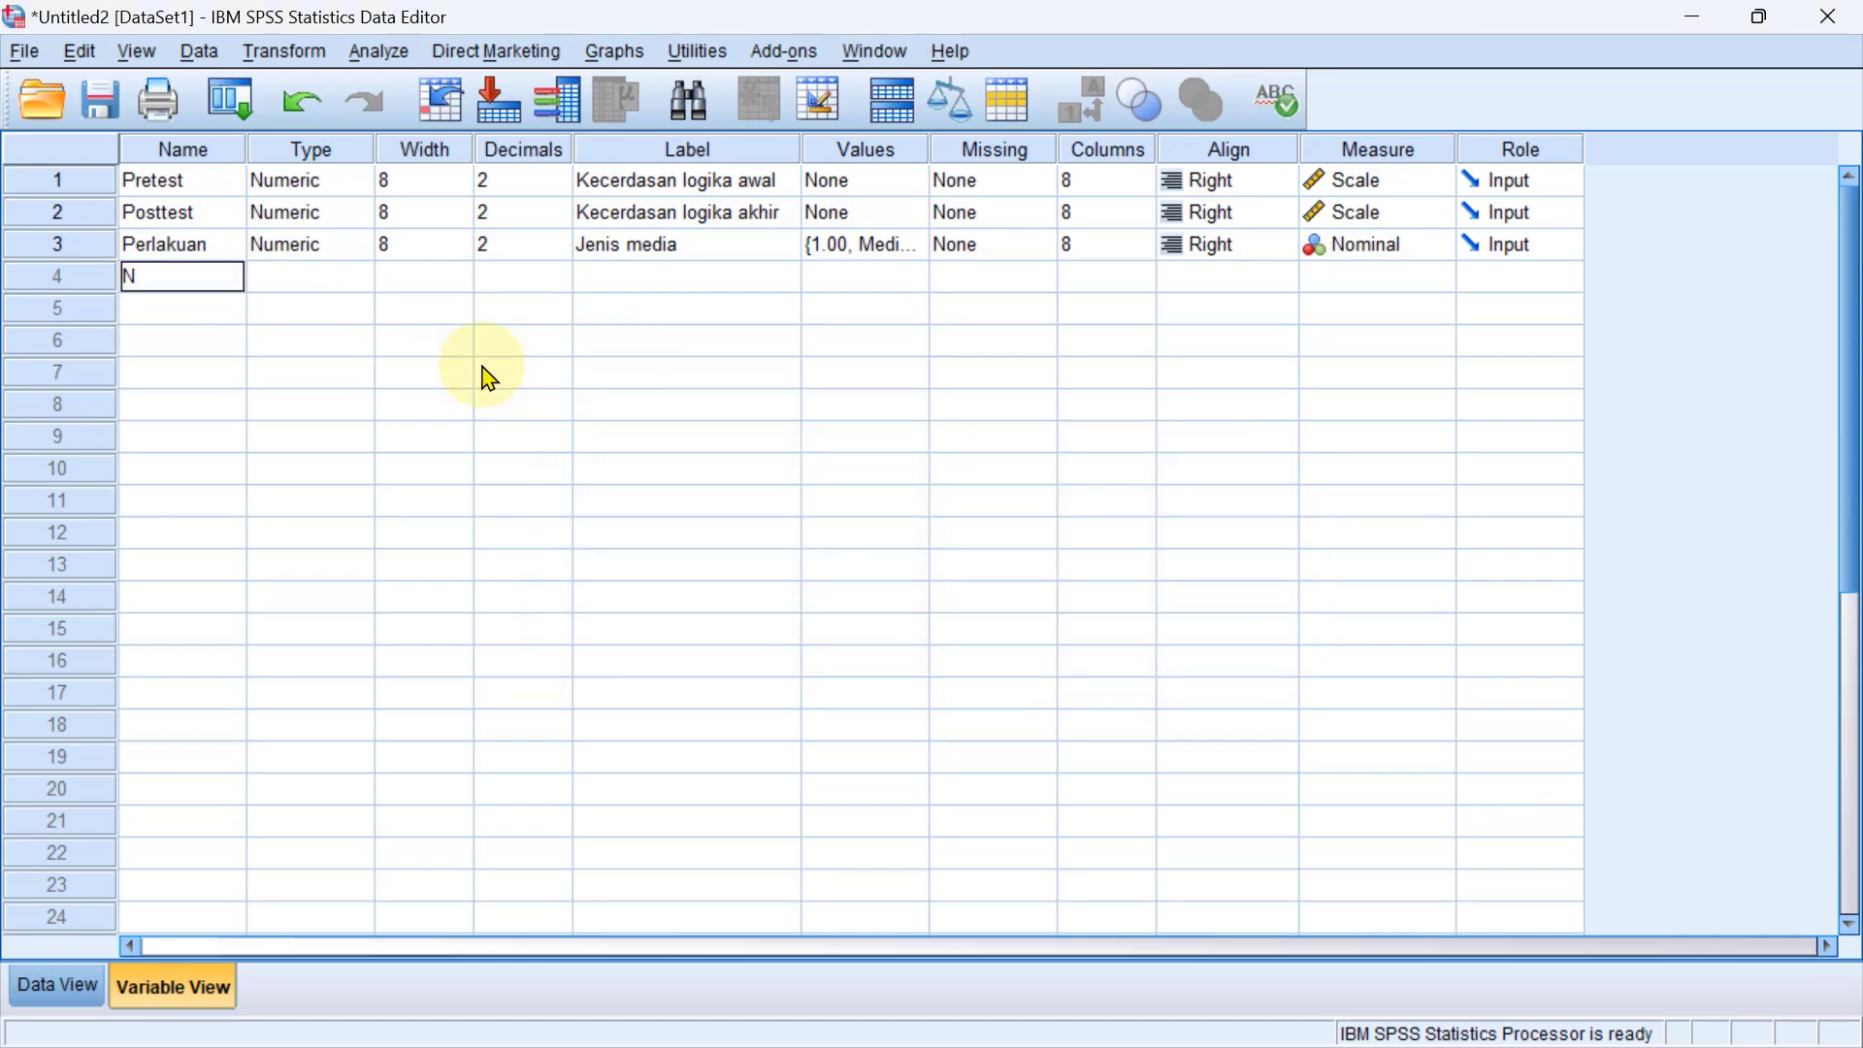
pyautogui.write('g')
pyautogui.press('BackSpace')
pyautogui.write('G')
pyautogui.press('BackSpace')
pyautogui.write('_Gain')
pyautogui.press('Return')
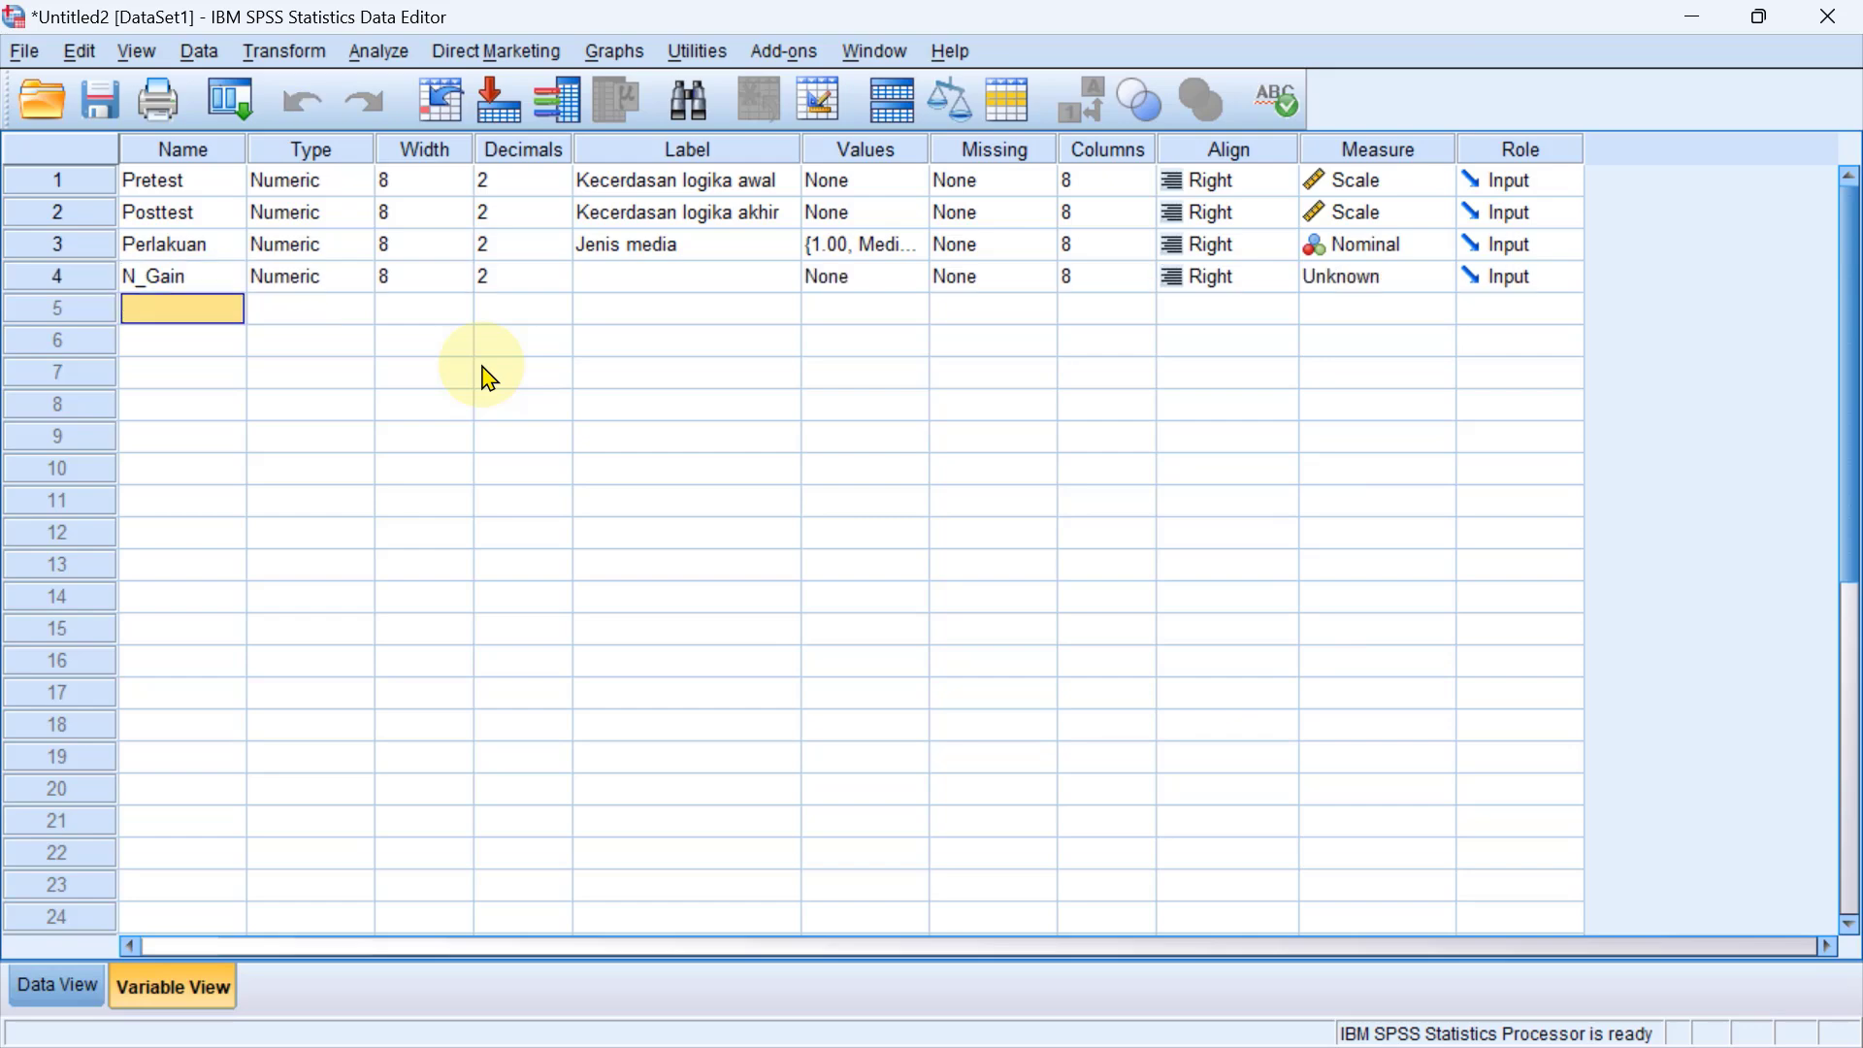
# Label the N_Gain variable "Peningkatan skor" and set its measurement level to Scale.
pyautogui.click(618, 276)
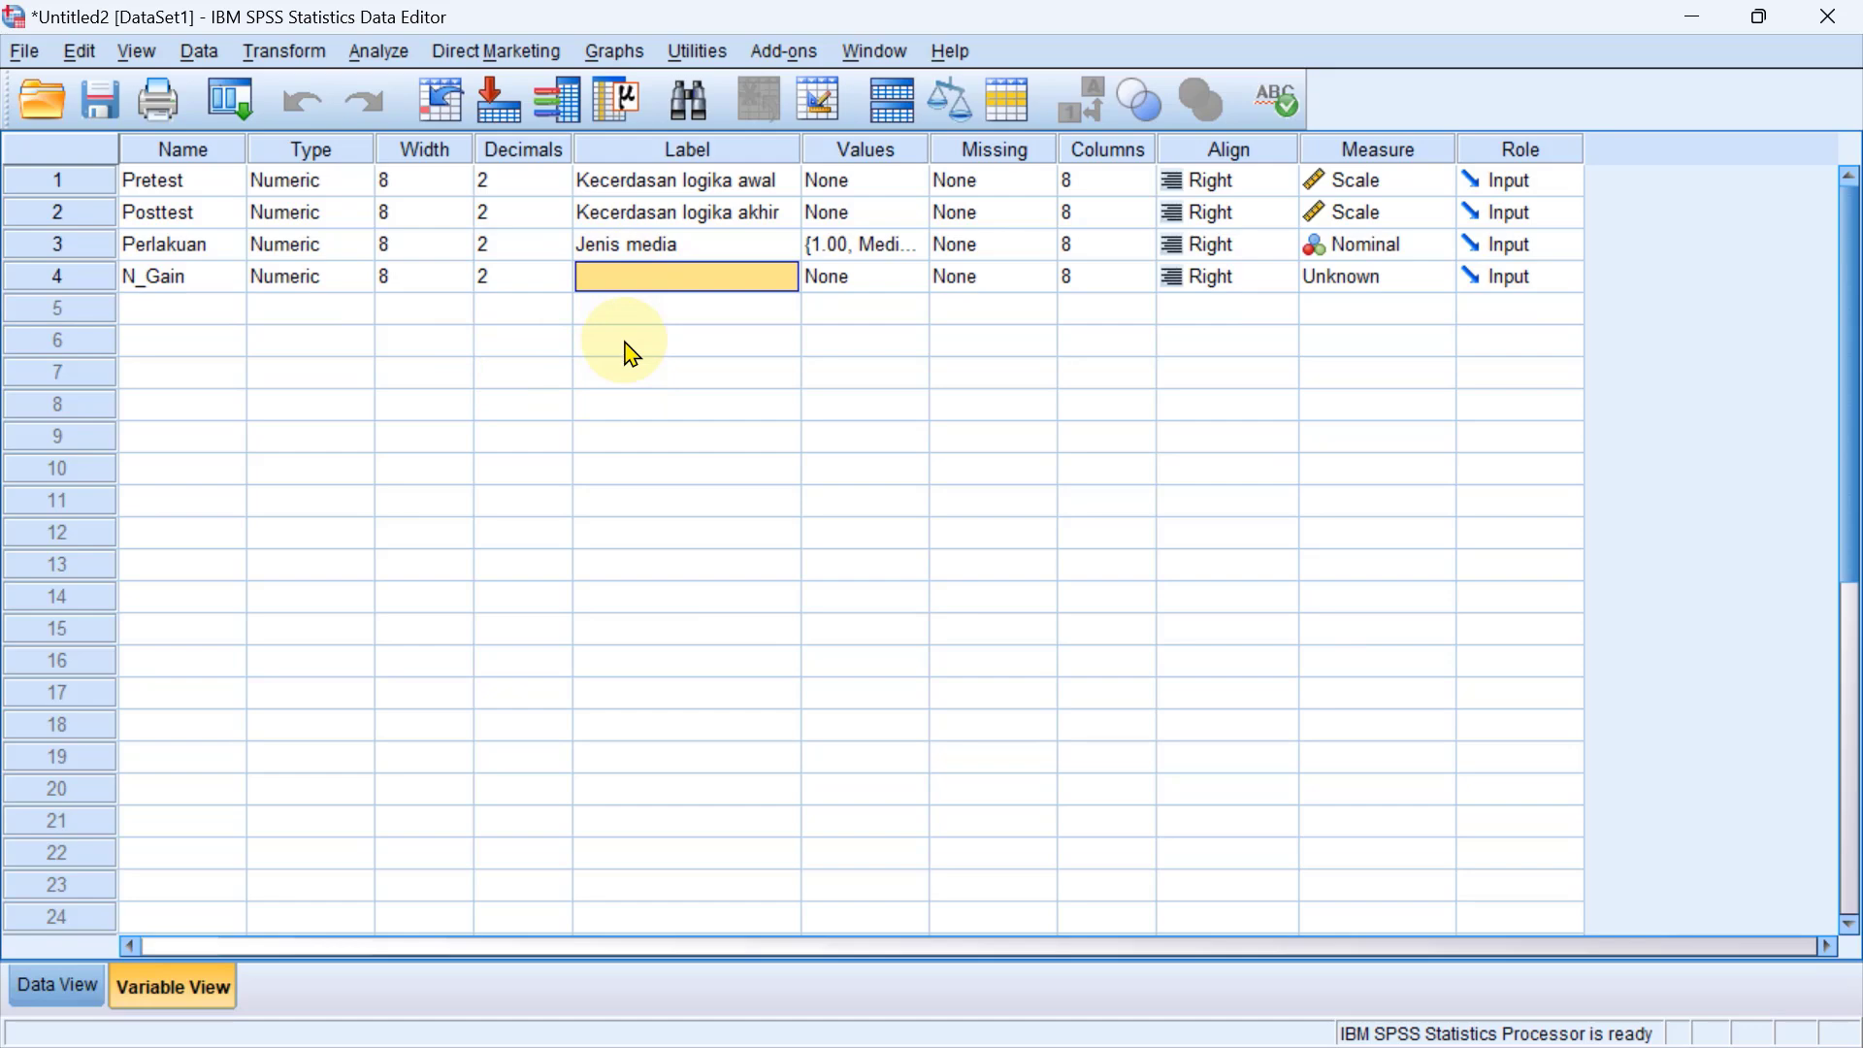
pyautogui.write('Pening')
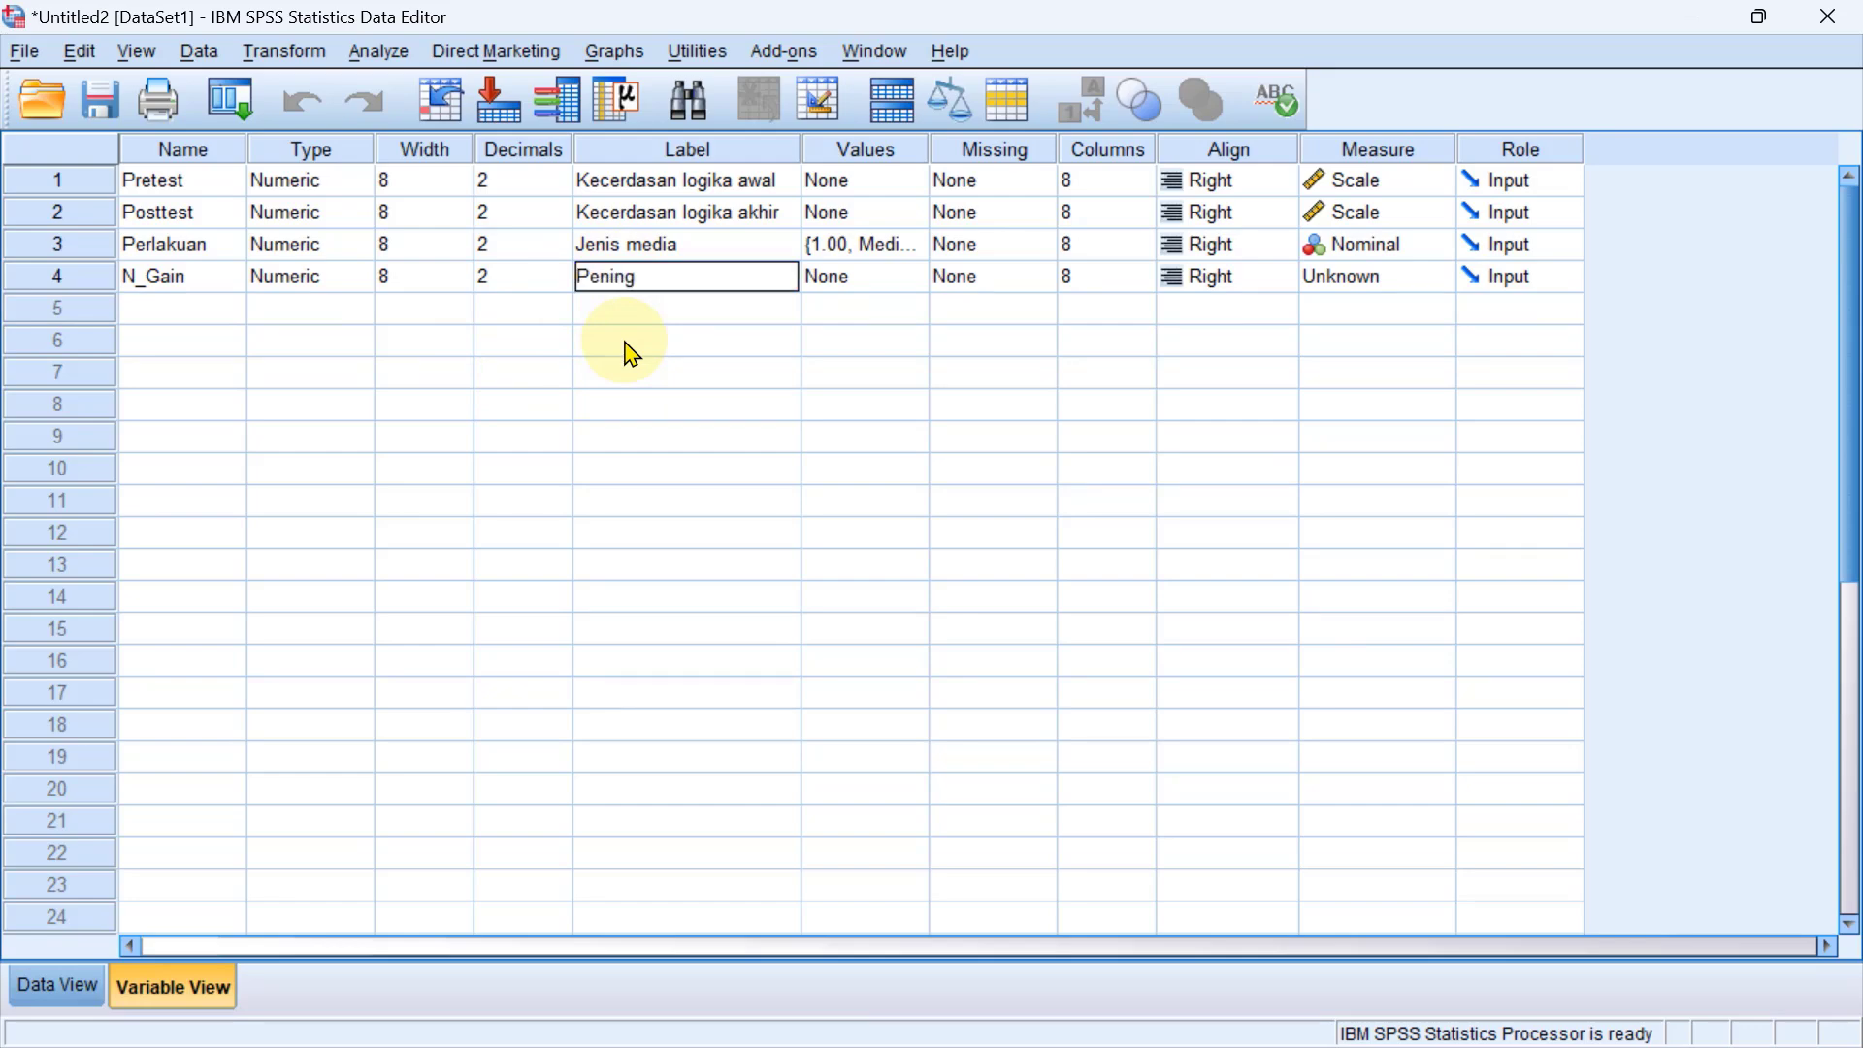
pyautogui.write('katan skor')
pyautogui.click(1385, 278)
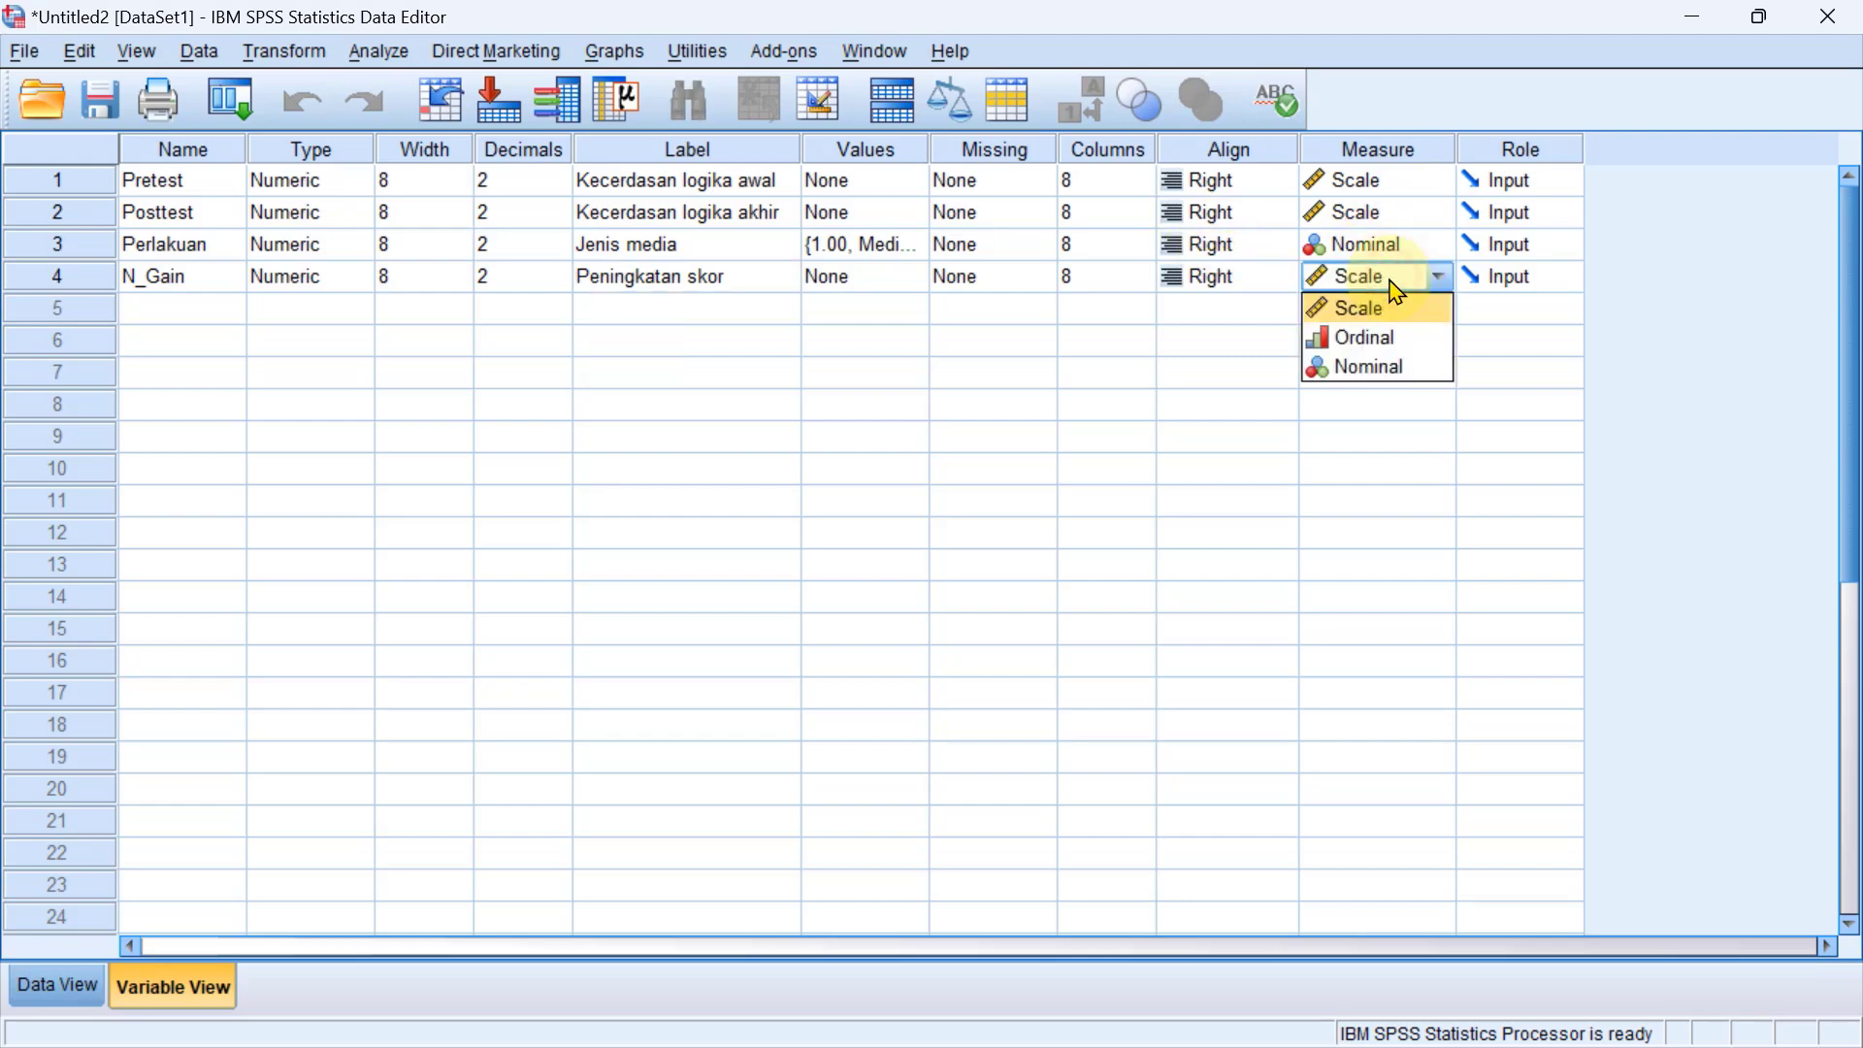
pyautogui.click(1385, 310)
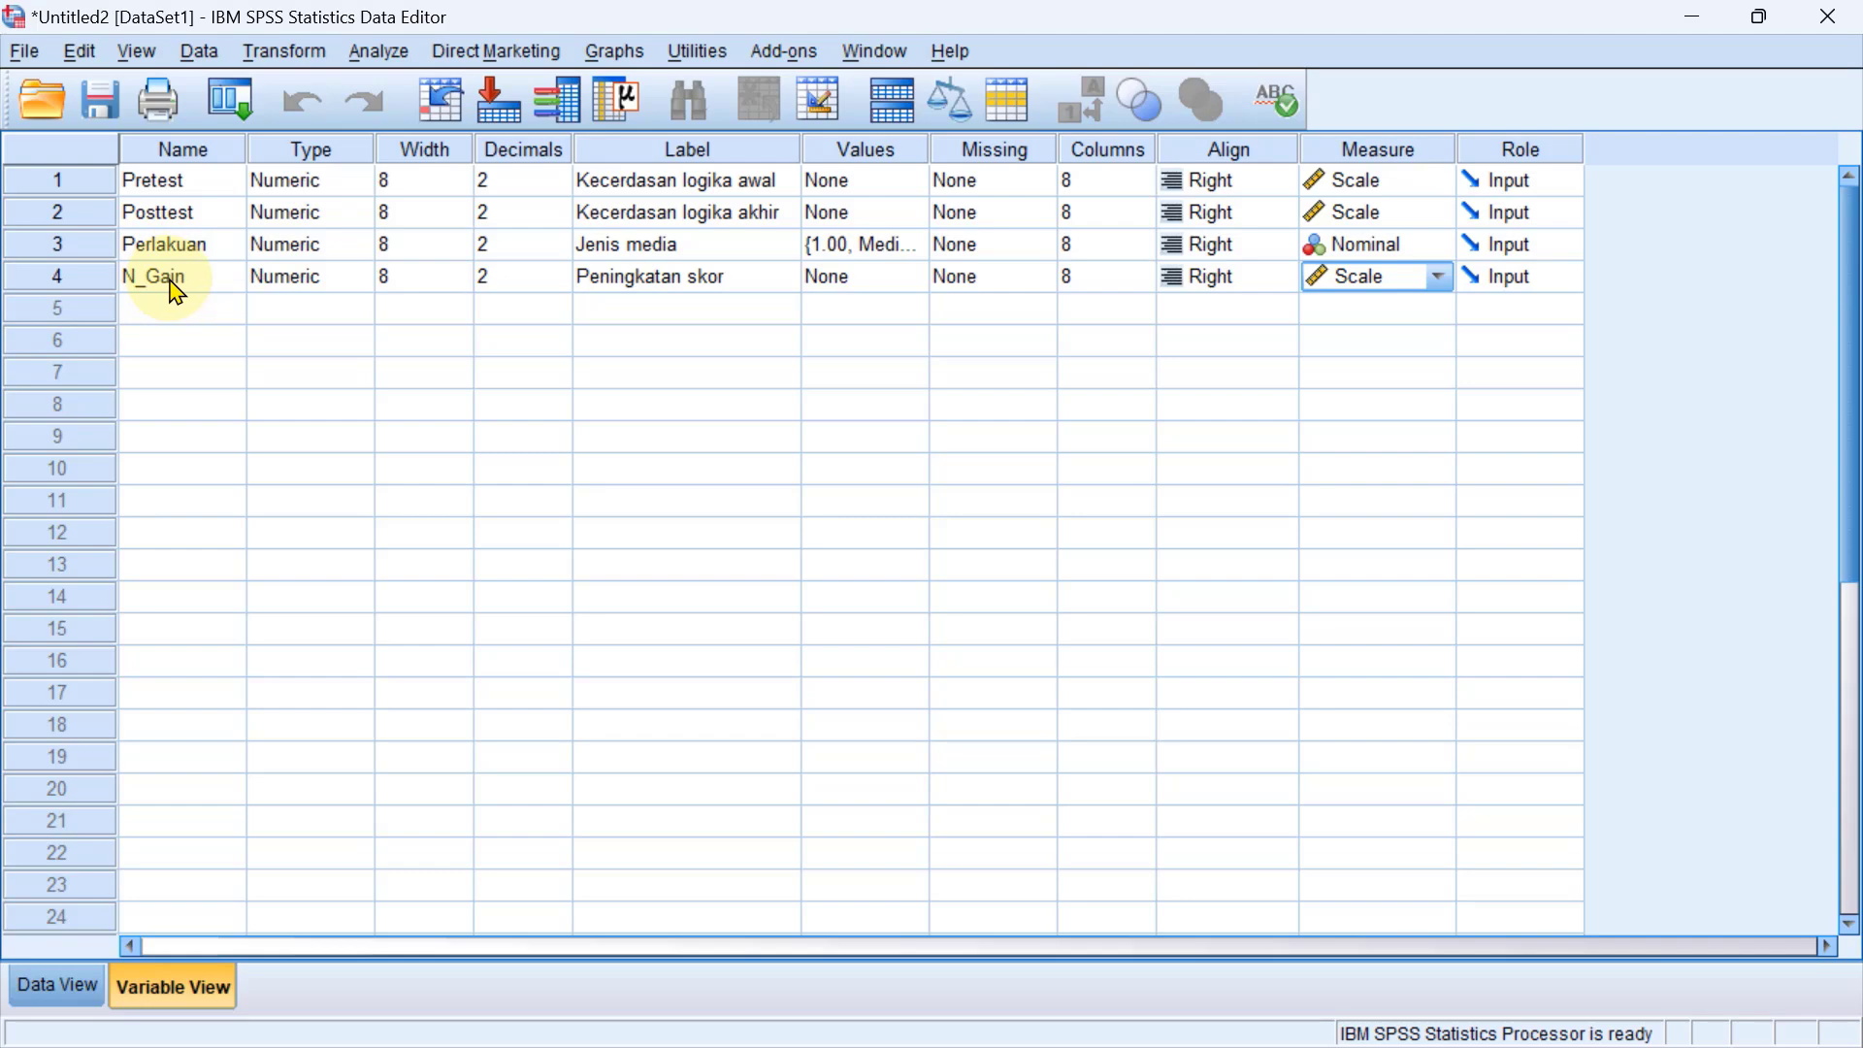
# Move the N_Gain variable between Posttest and Perlakuan, and return to the data values.
pyautogui.click(91, 278)
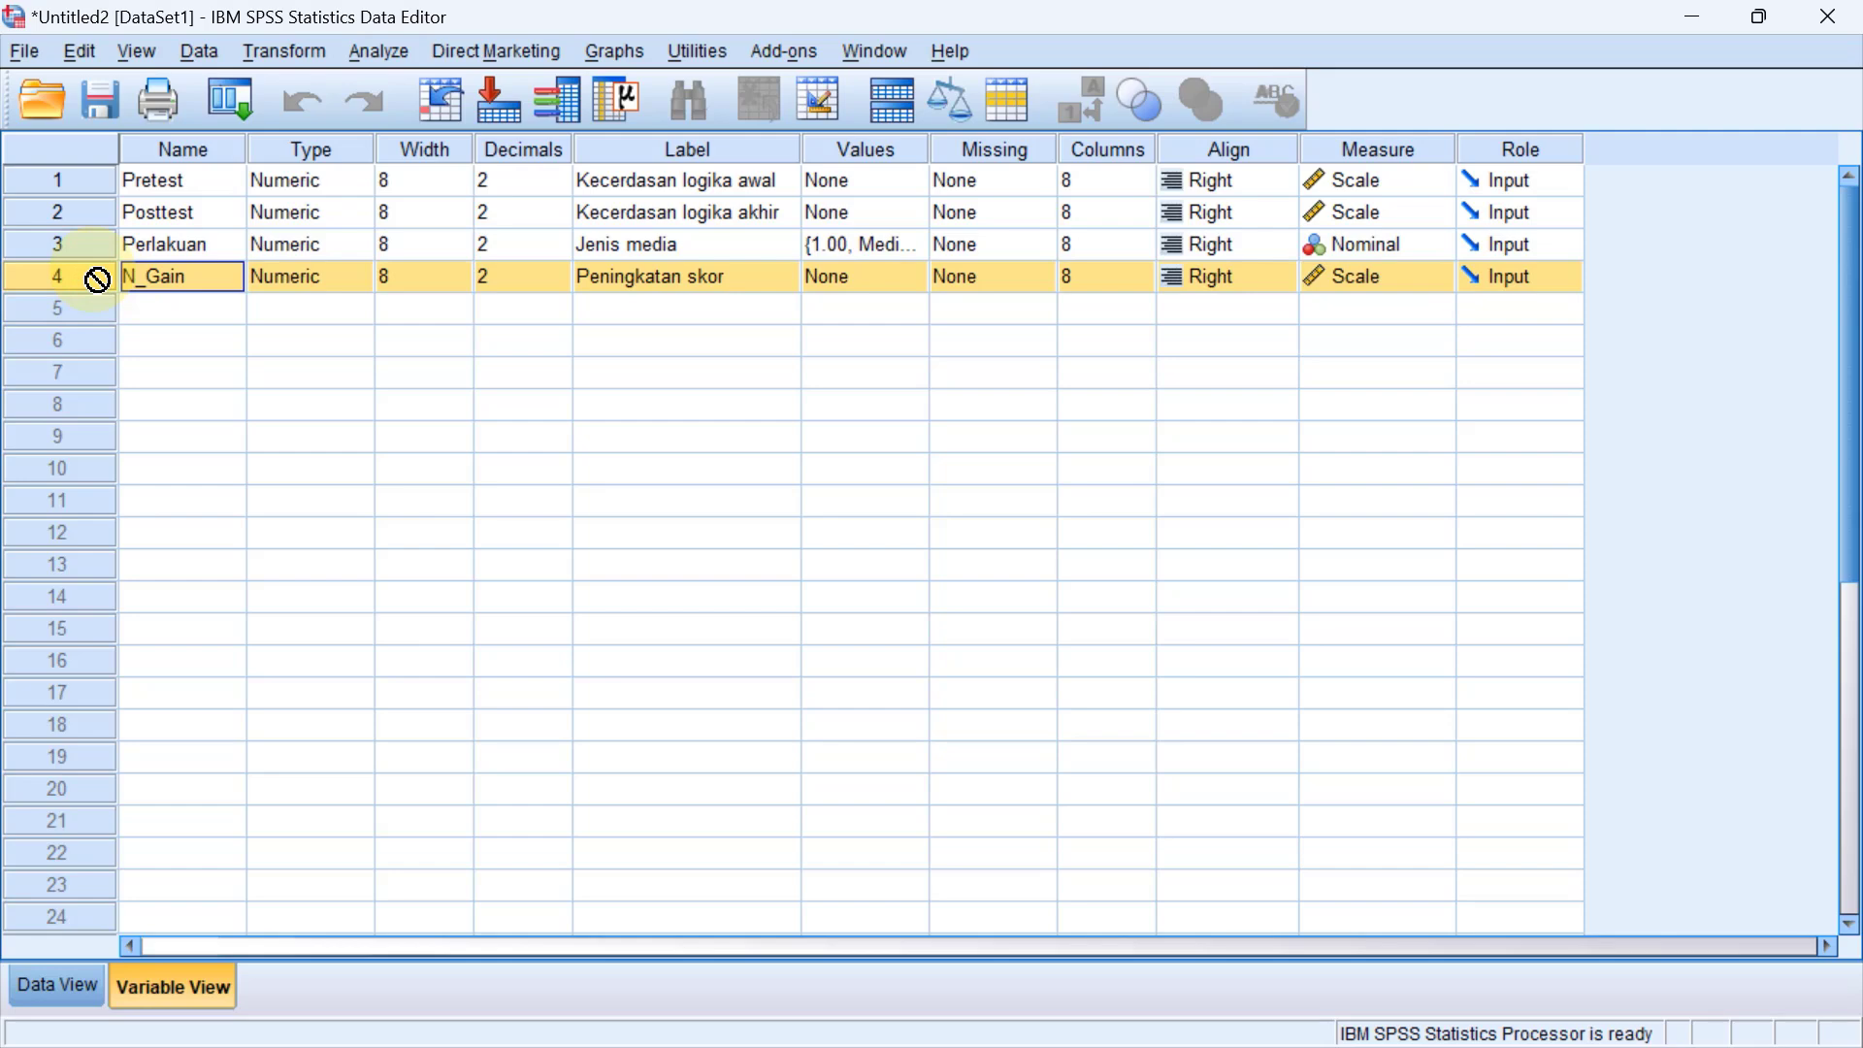
pyautogui.moveTo(97, 279); pyautogui.dragTo(114, 257)
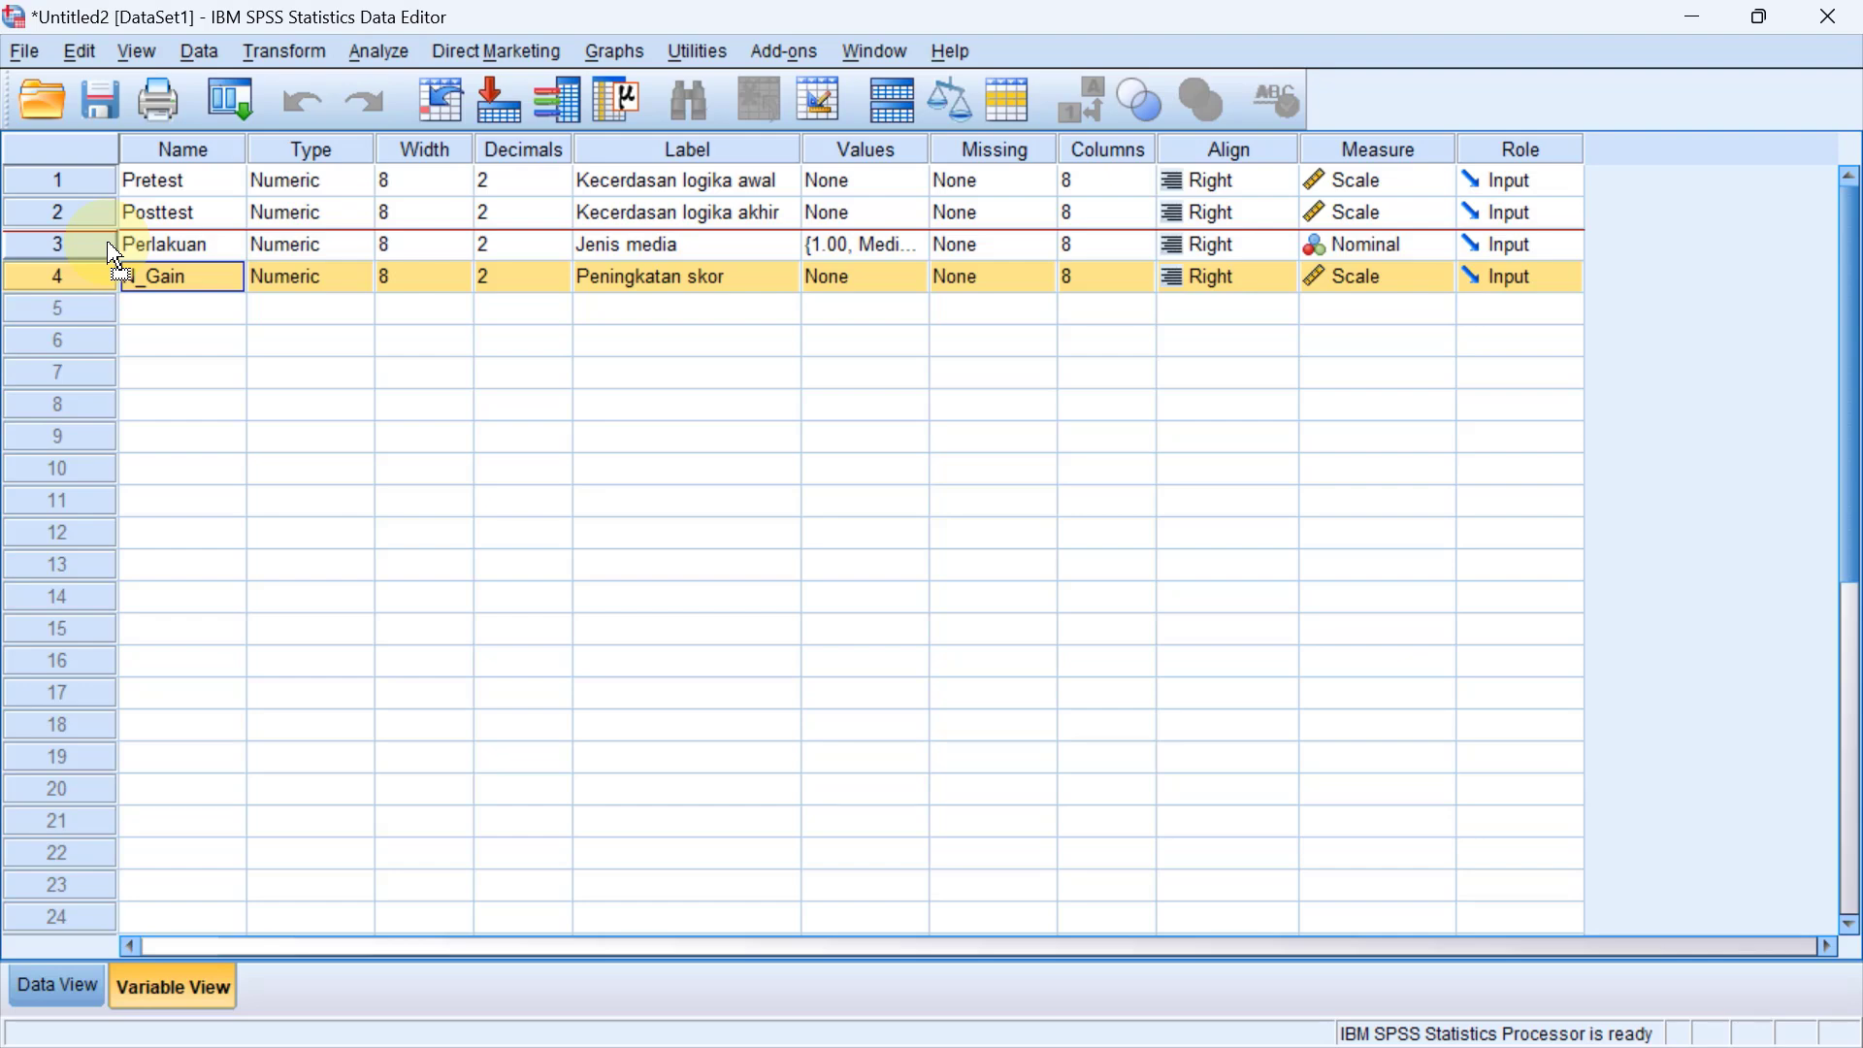
pyautogui.moveTo(114, 257); pyautogui.dragTo(113, 254)
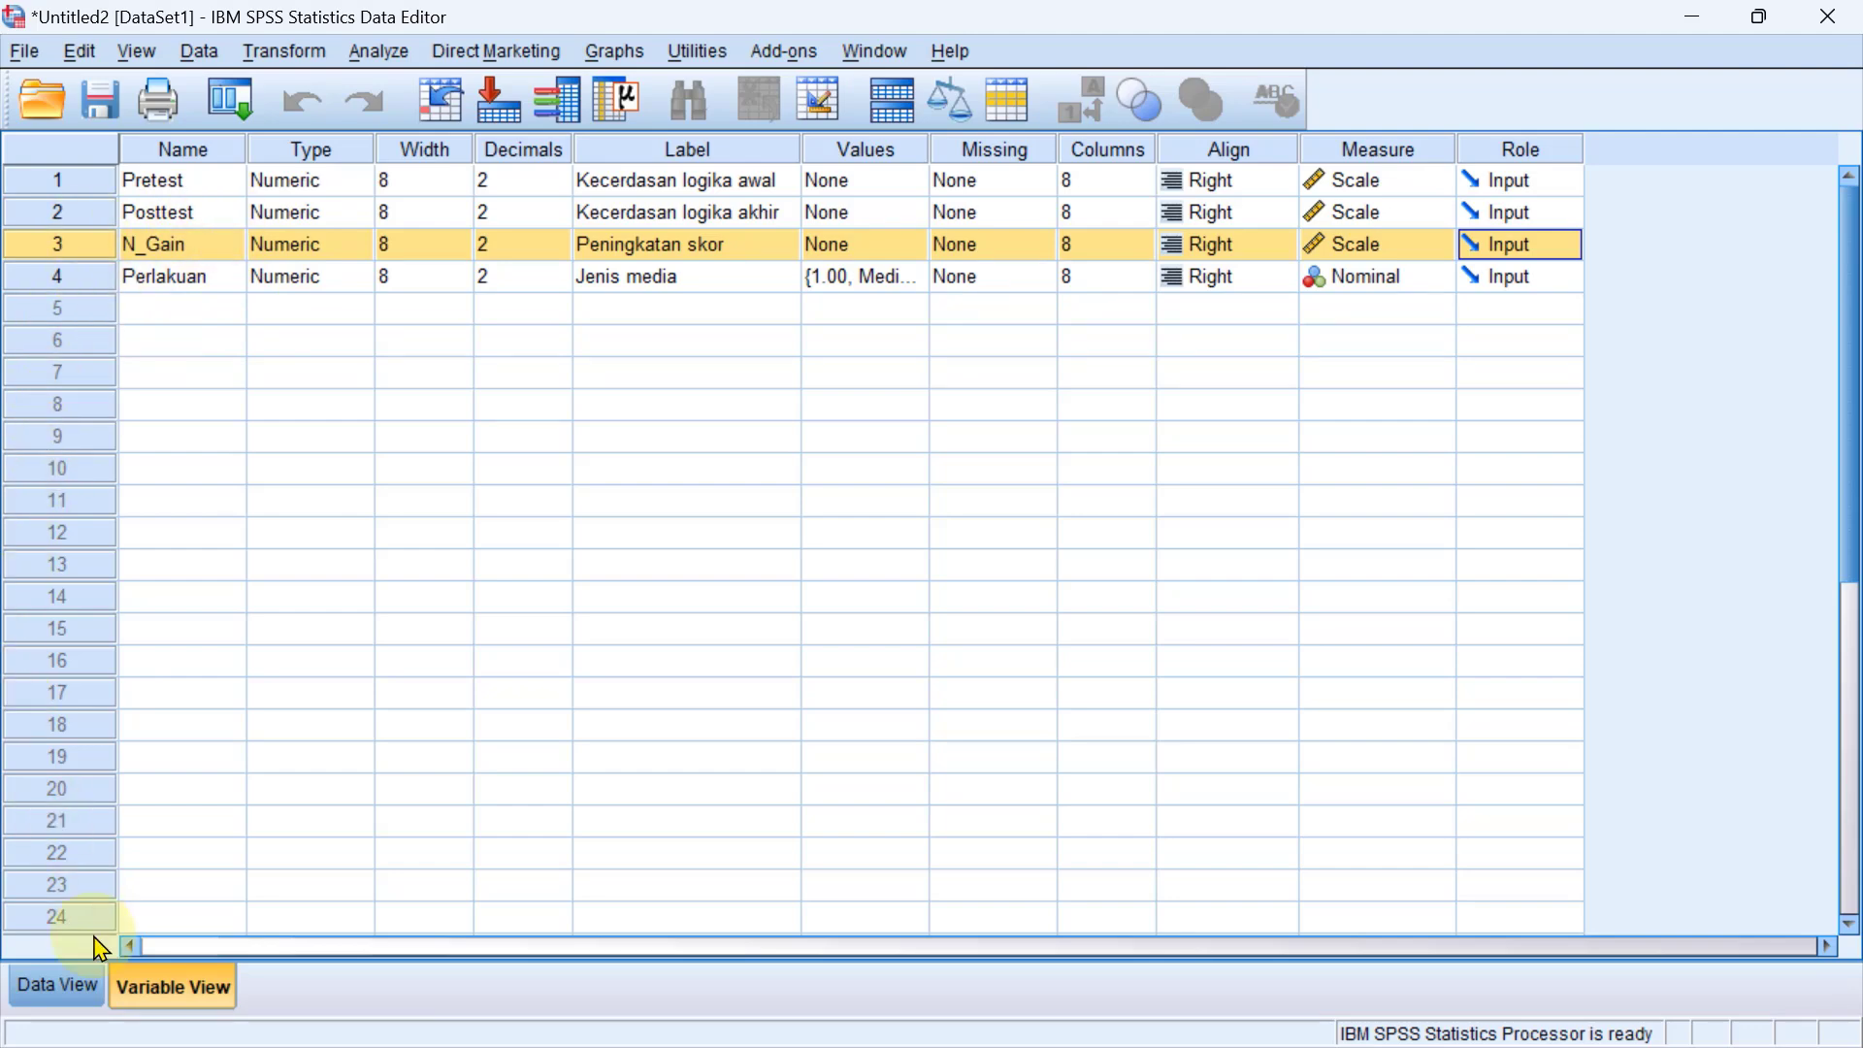
pyautogui.click(54, 986)
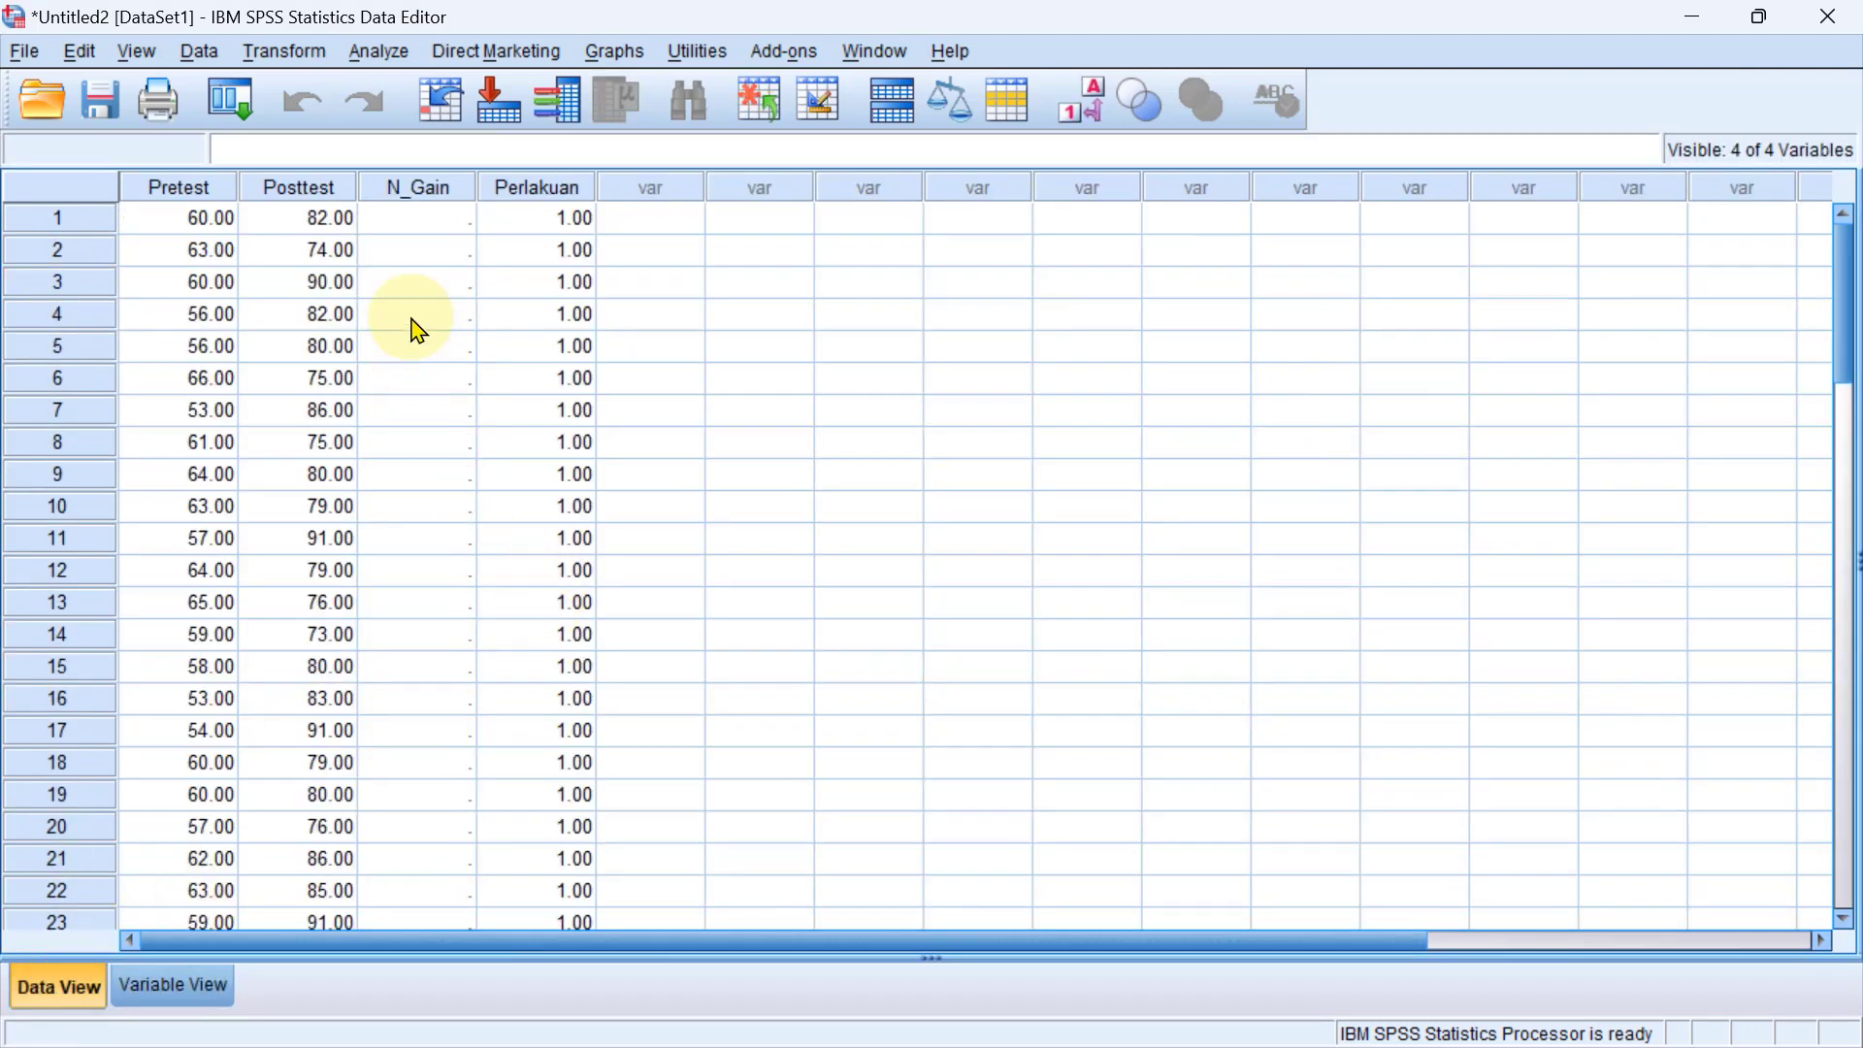
pyautogui.scroll(-18, 448, 260)
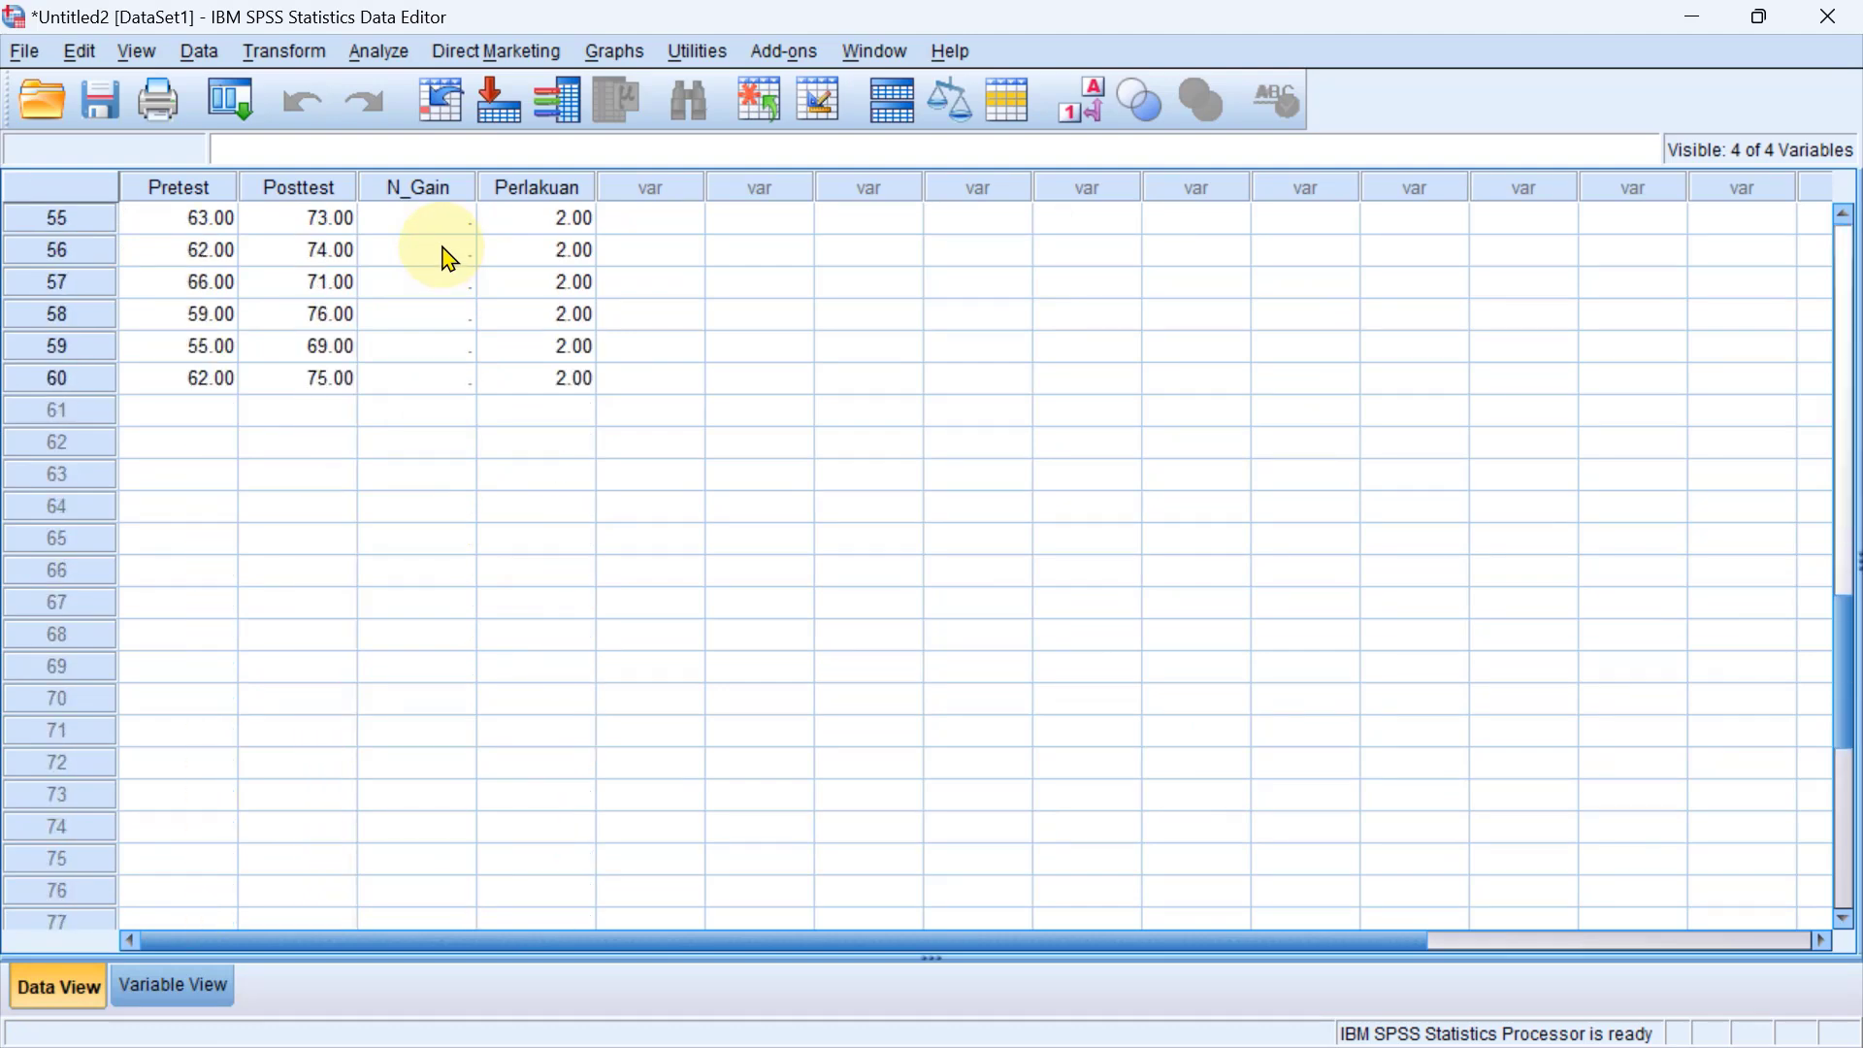
pyautogui.scroll(12, 447, 260)
pyautogui.scroll(6, 447, 260)
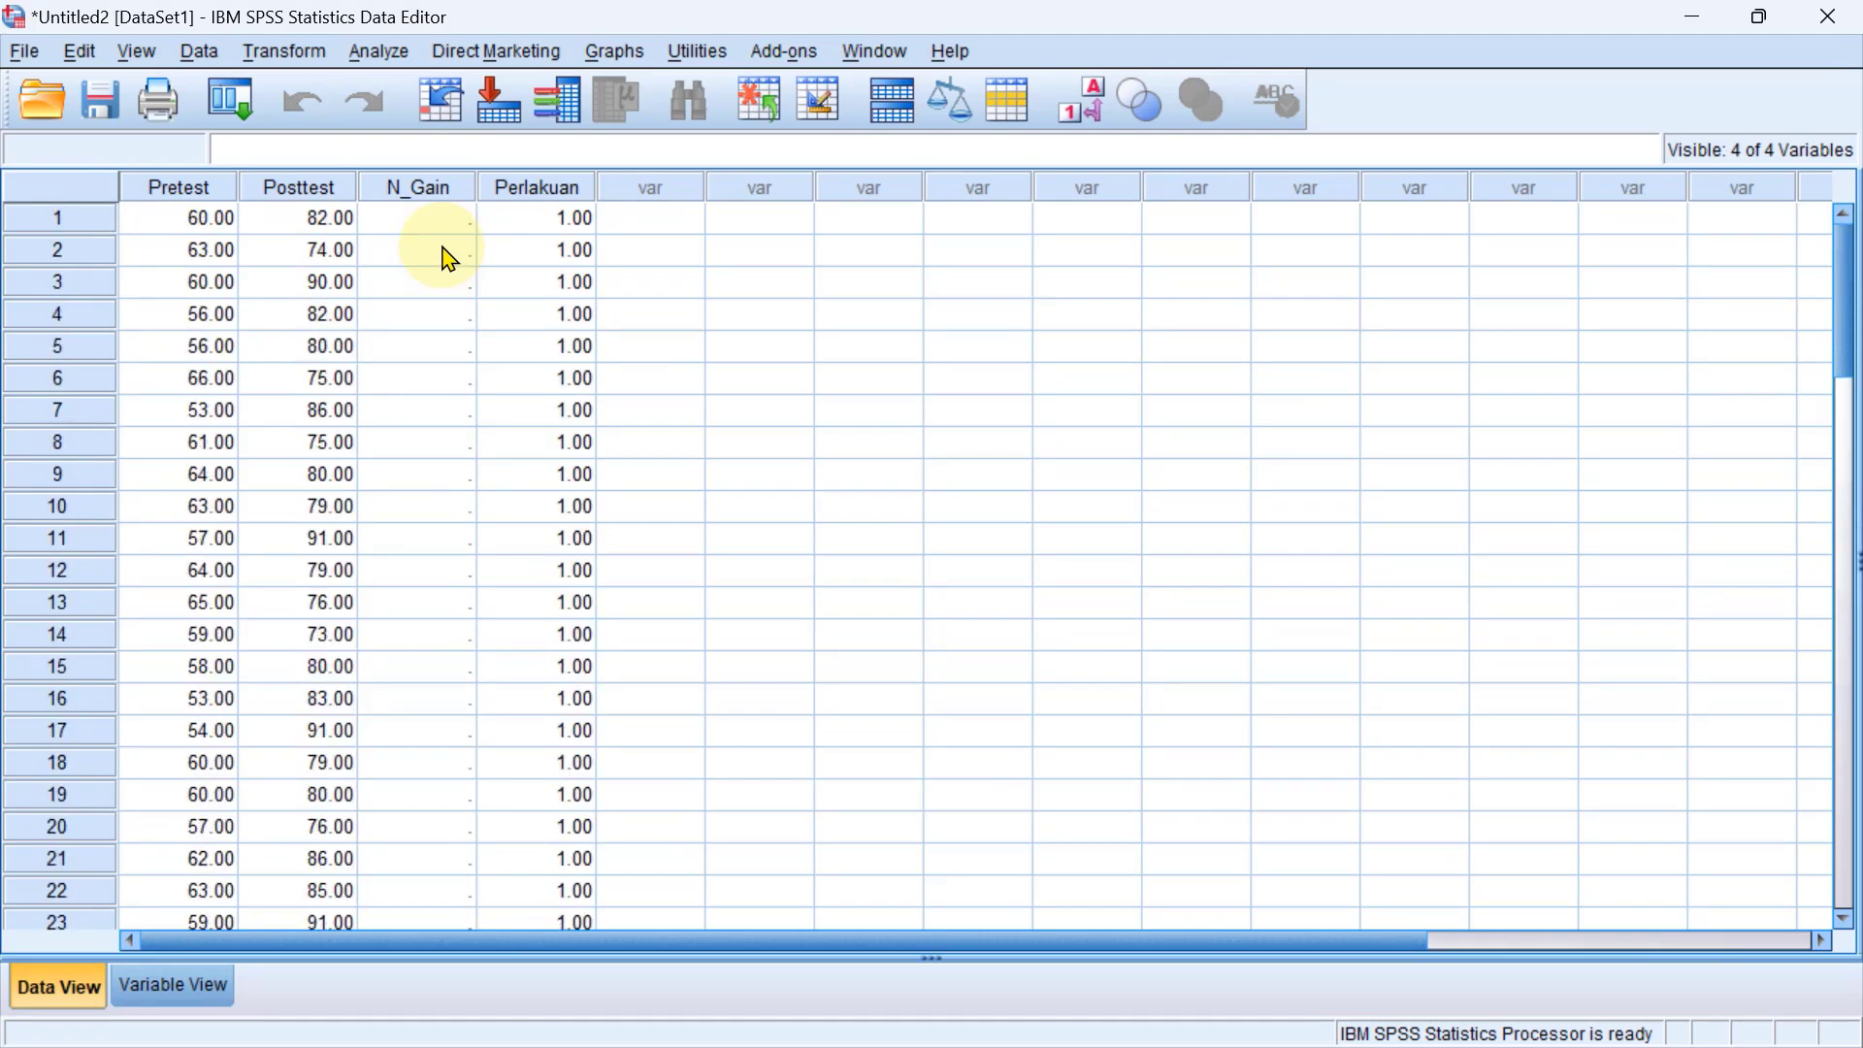
# Switch to Excel and copy the N-gain Eks. scores in E3:E32.
pyautogui.hotkey('alt', 'Tab')
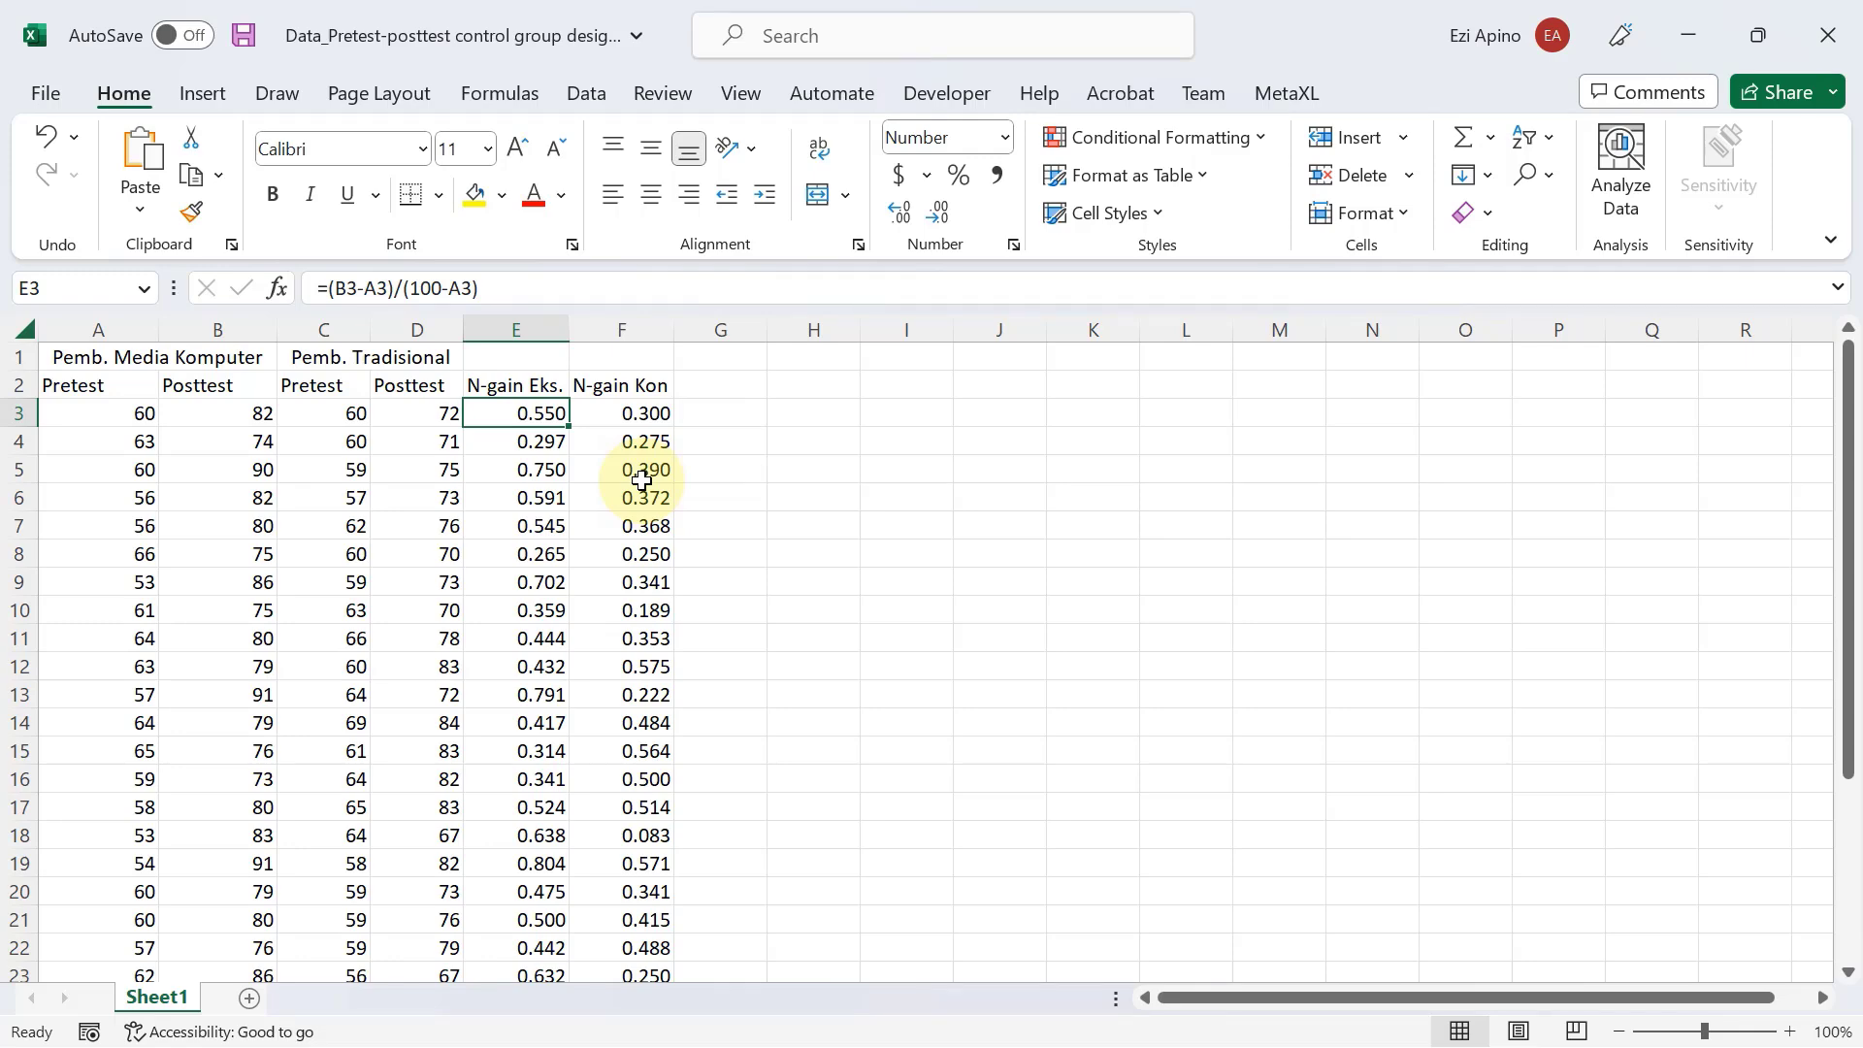
pyautogui.hotkey('ctrl', 'shift', 'Down')
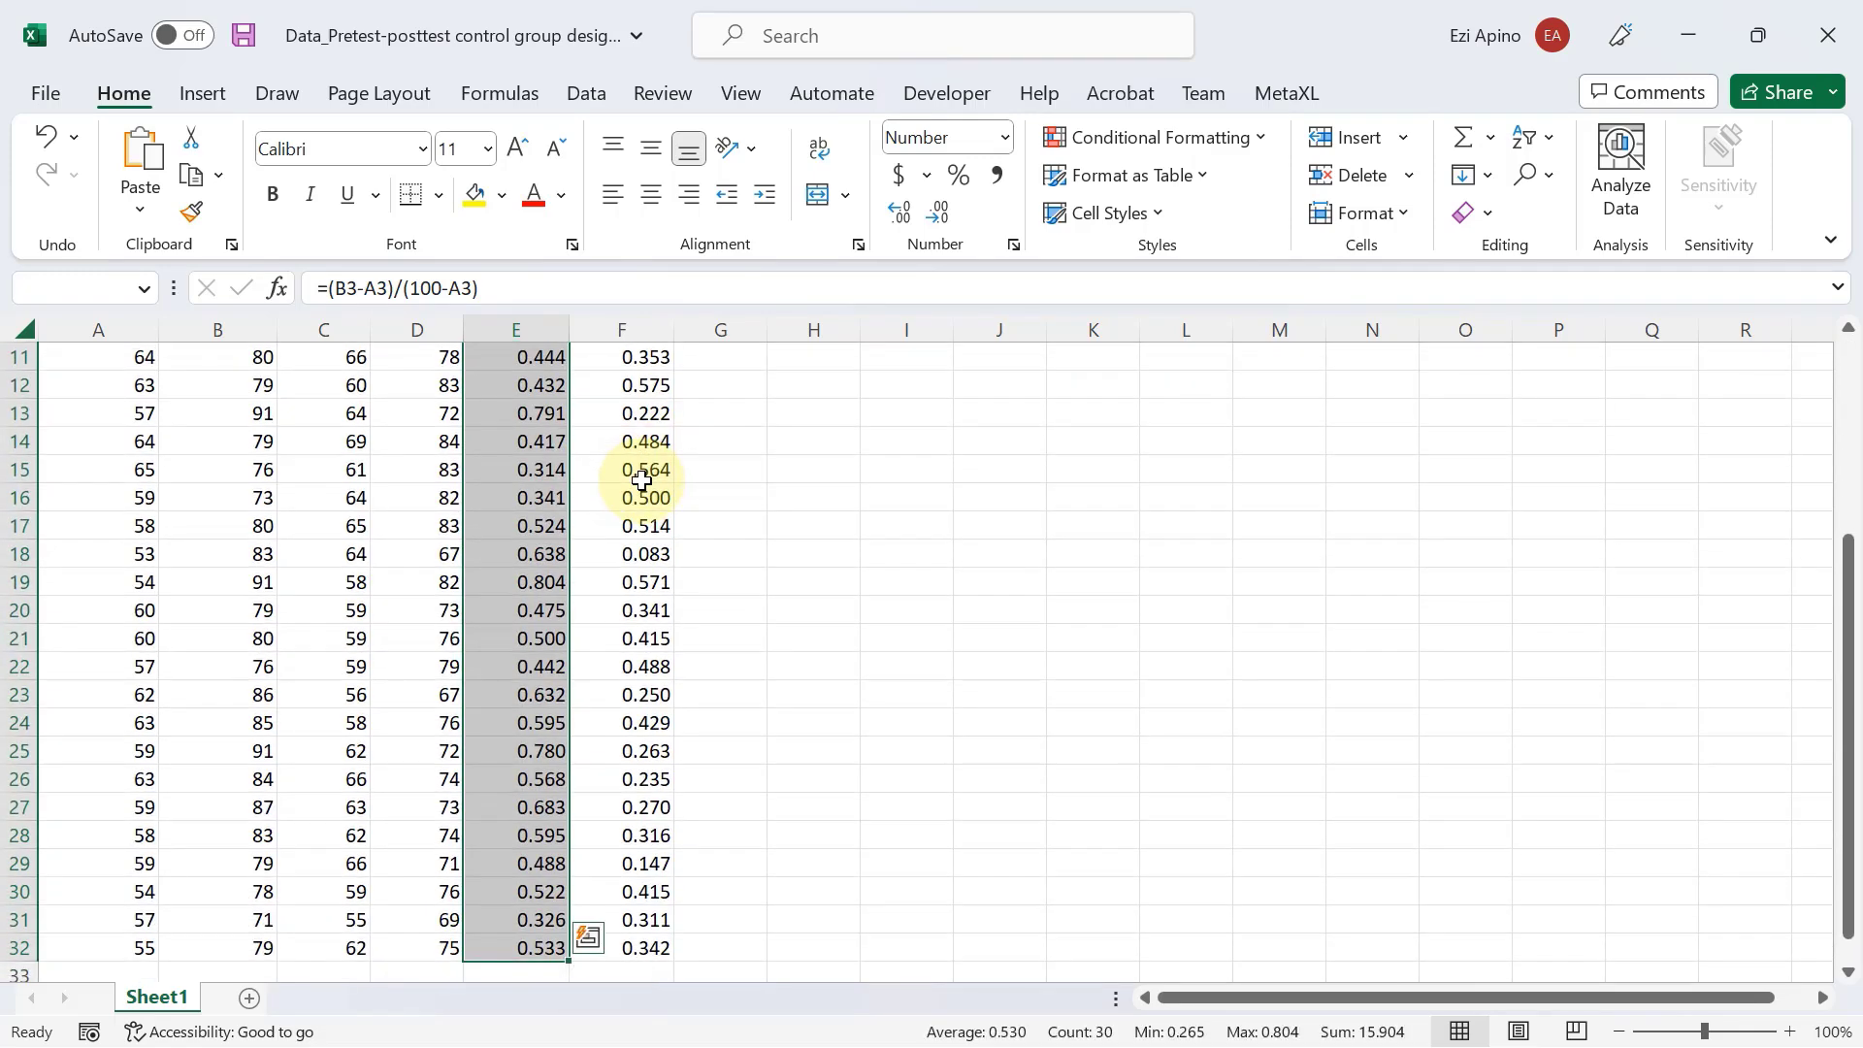
pyautogui.hotkey('ctrl', 'c')
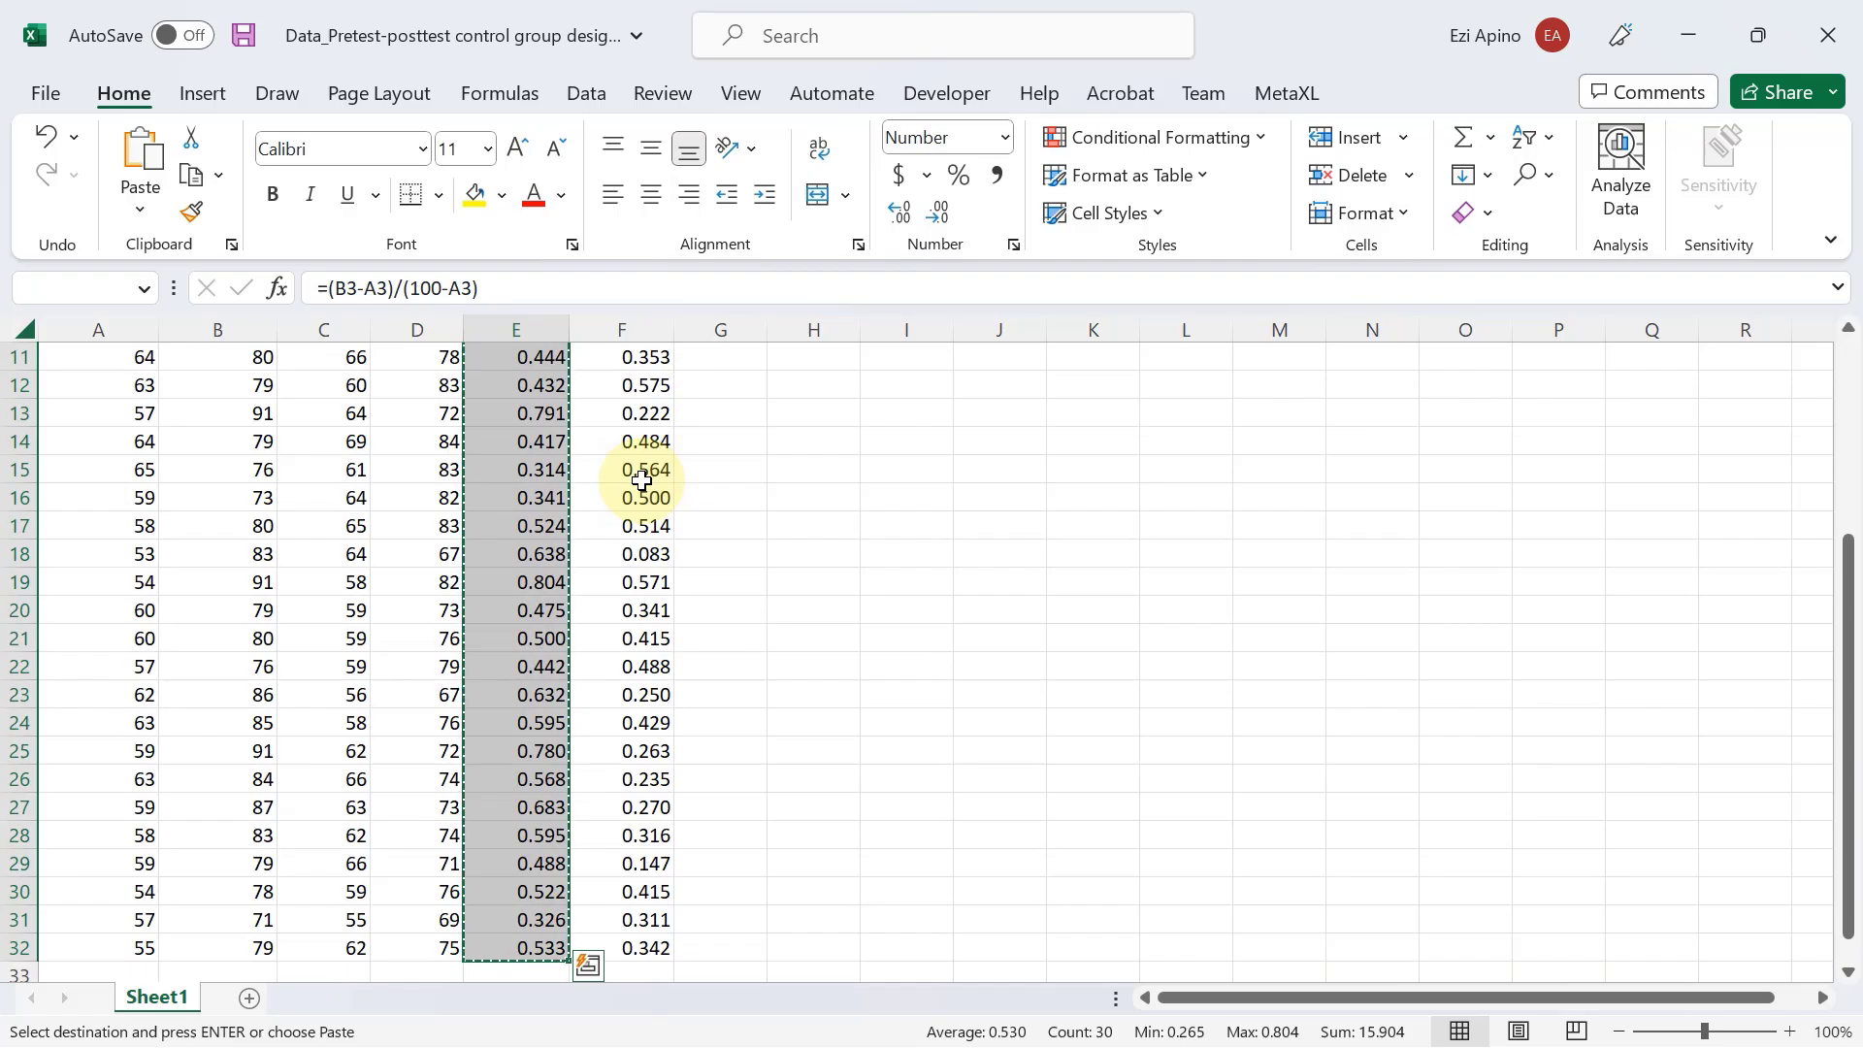
# Switch back to SPSS and paste the copied scores into the N_Gain column starting at case 1.
pyautogui.hotkey('alt', 'Tab')
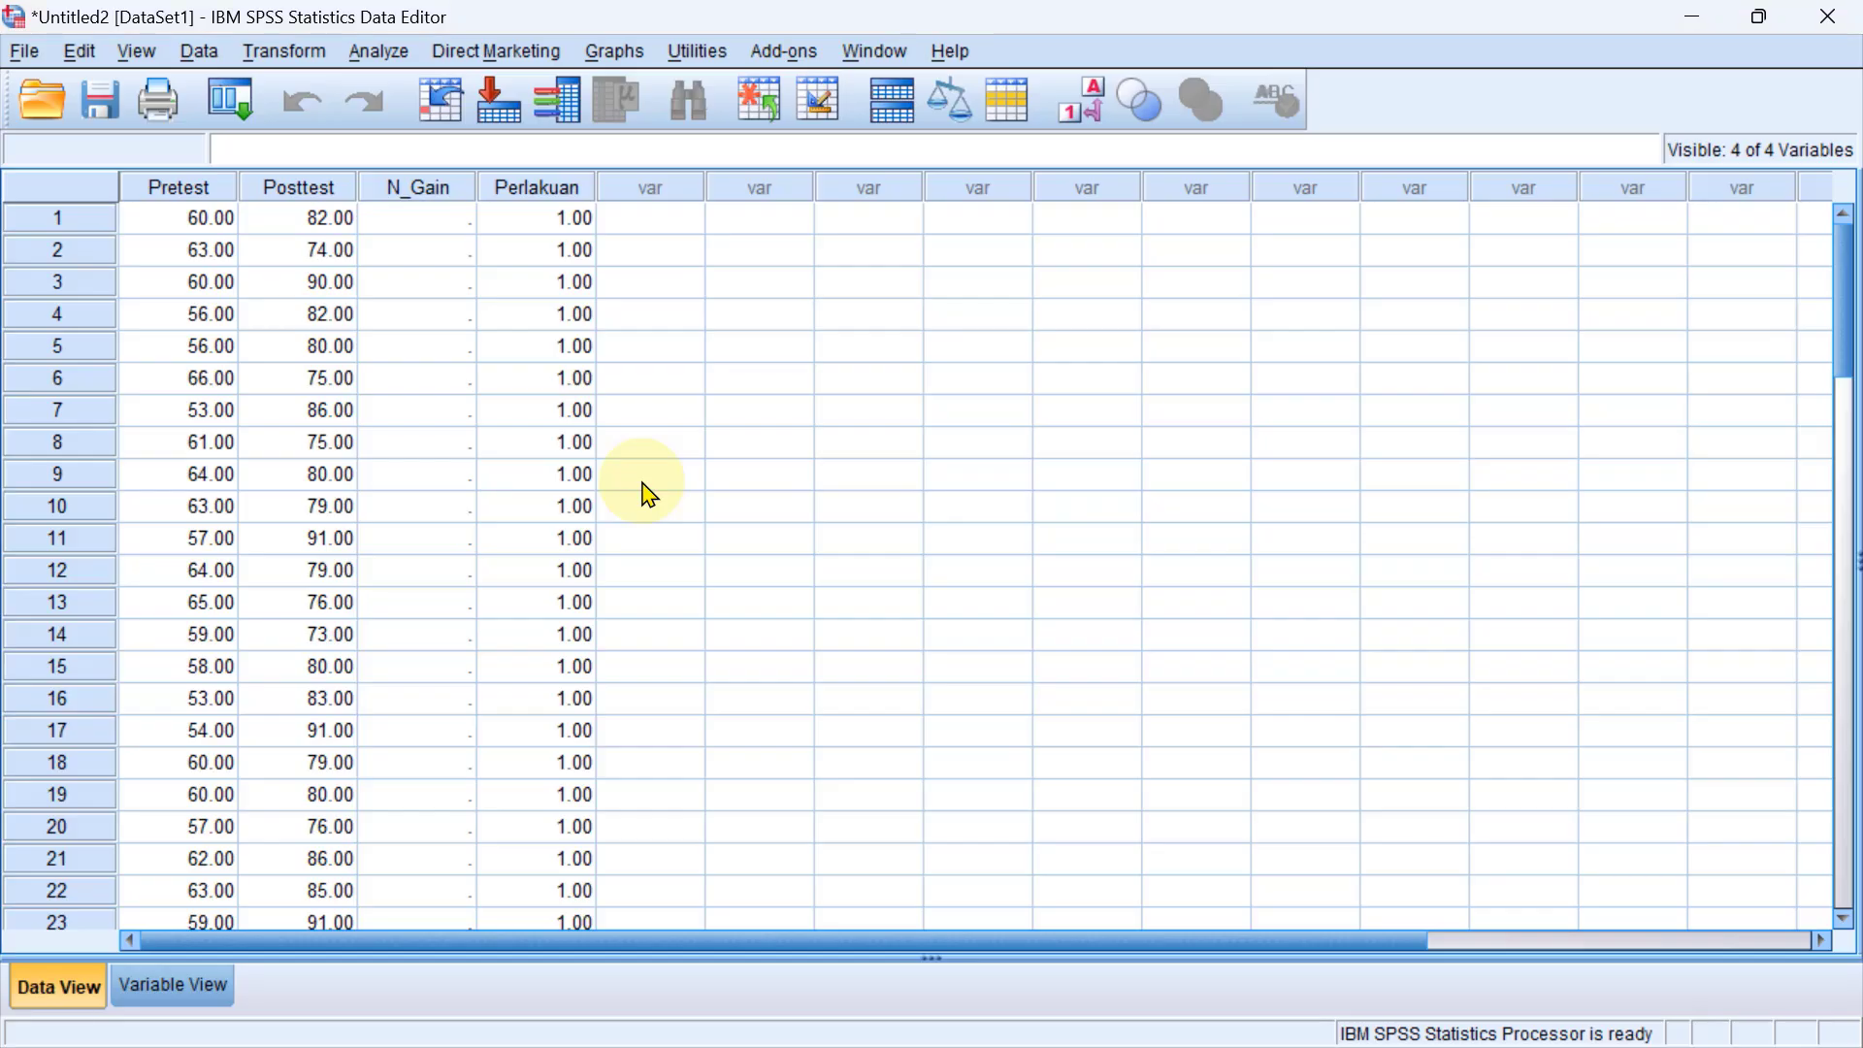
pyautogui.click(418, 230)
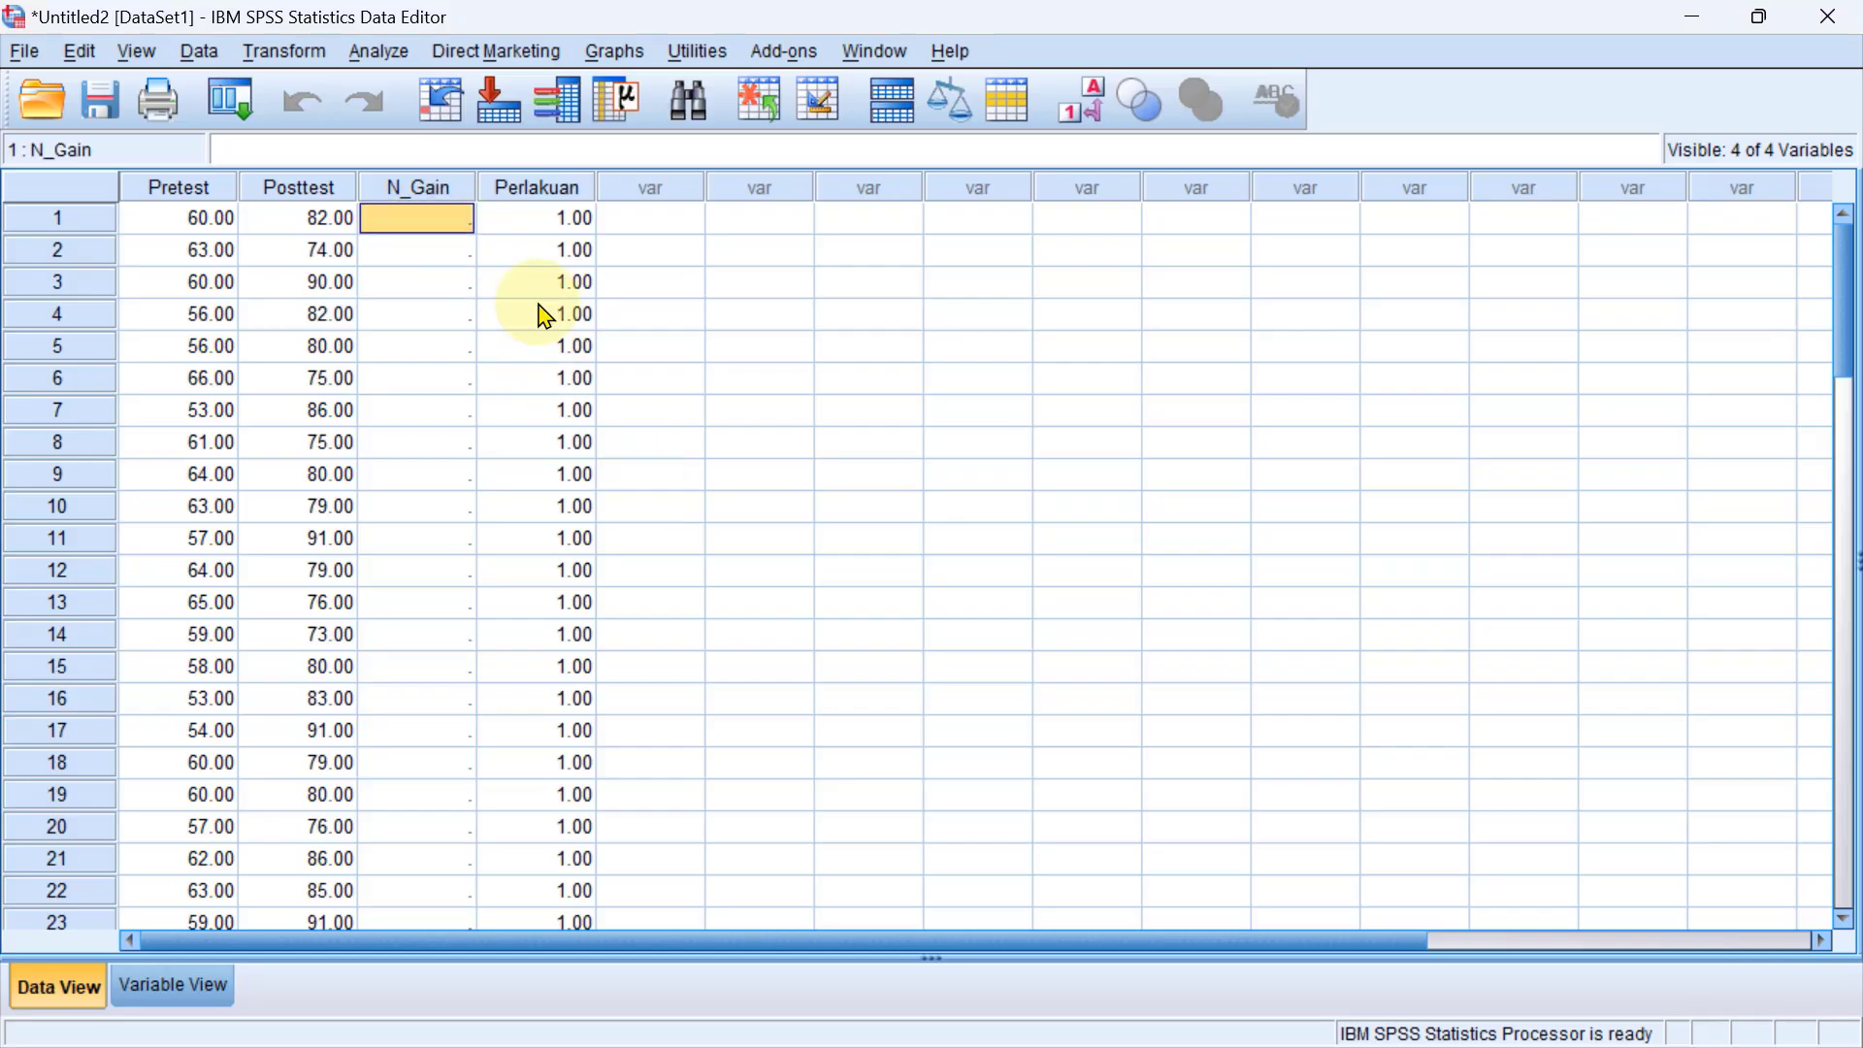
pyautogui.hotkey('ctrl', 'v')
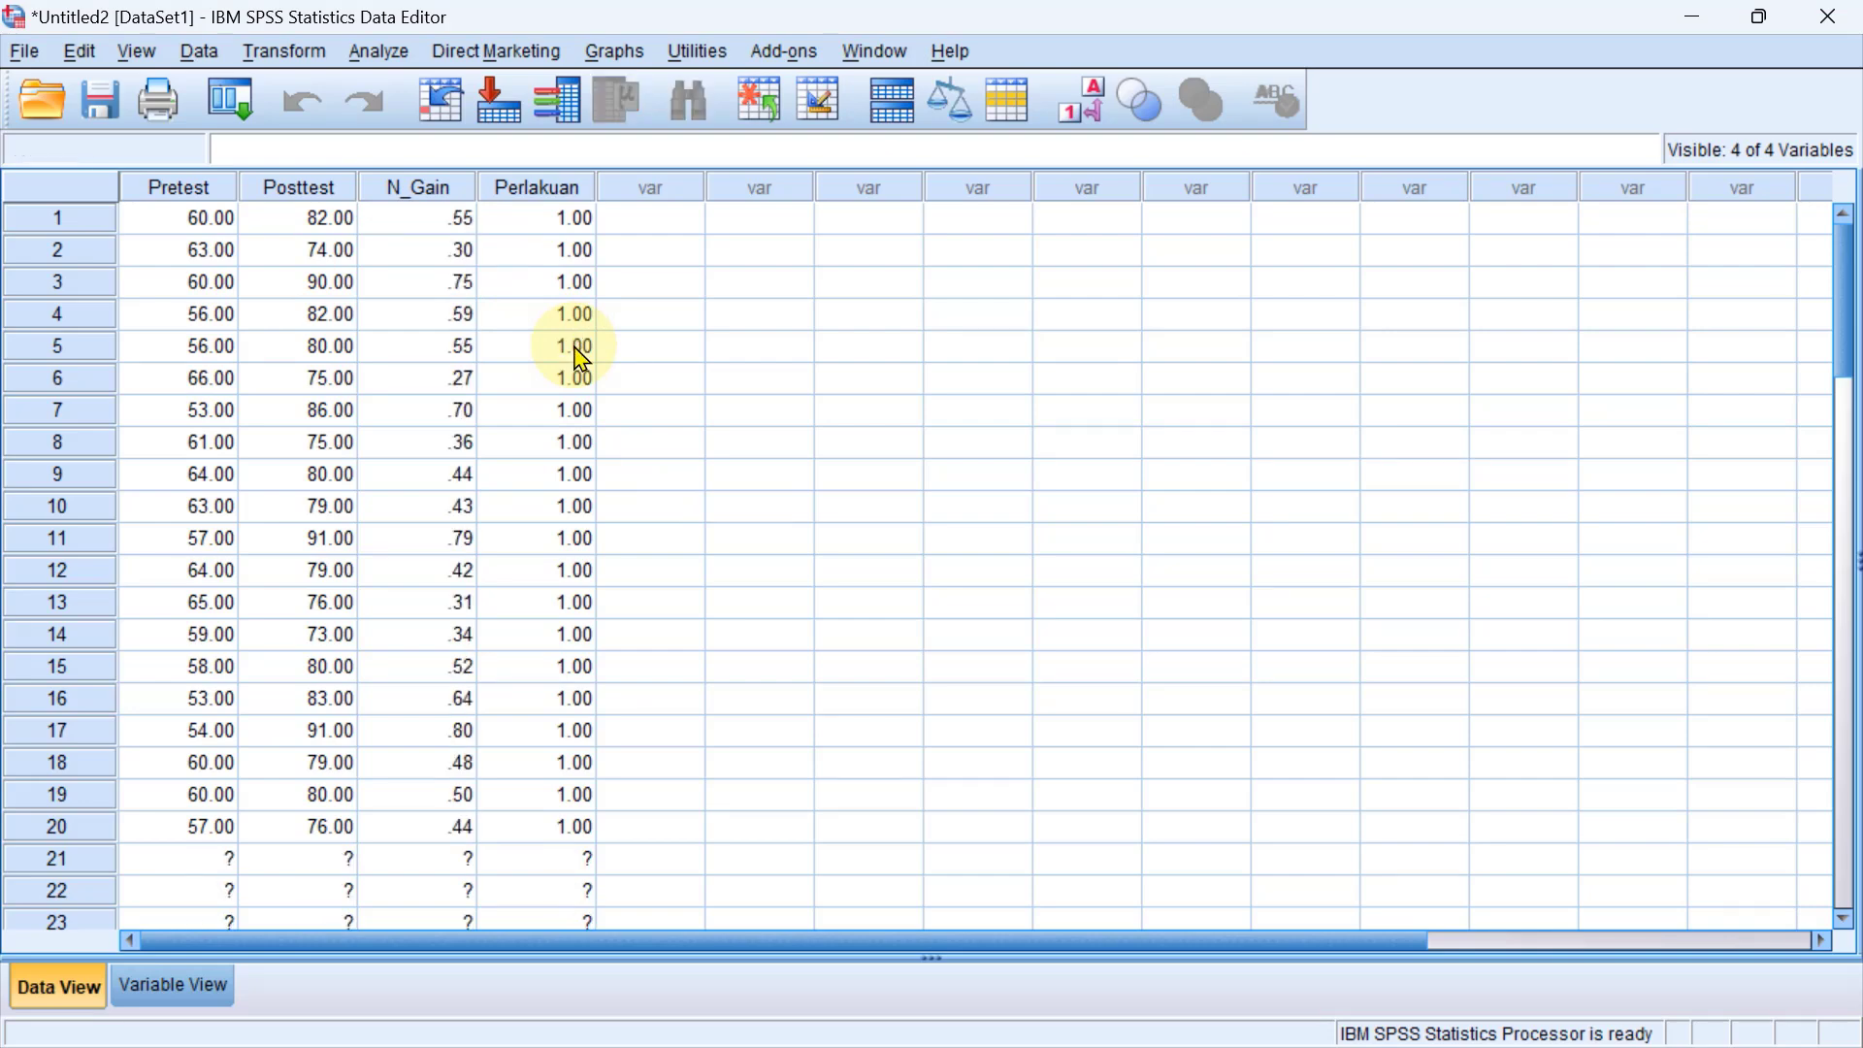
pyautogui.scroll(-5, 573, 361)
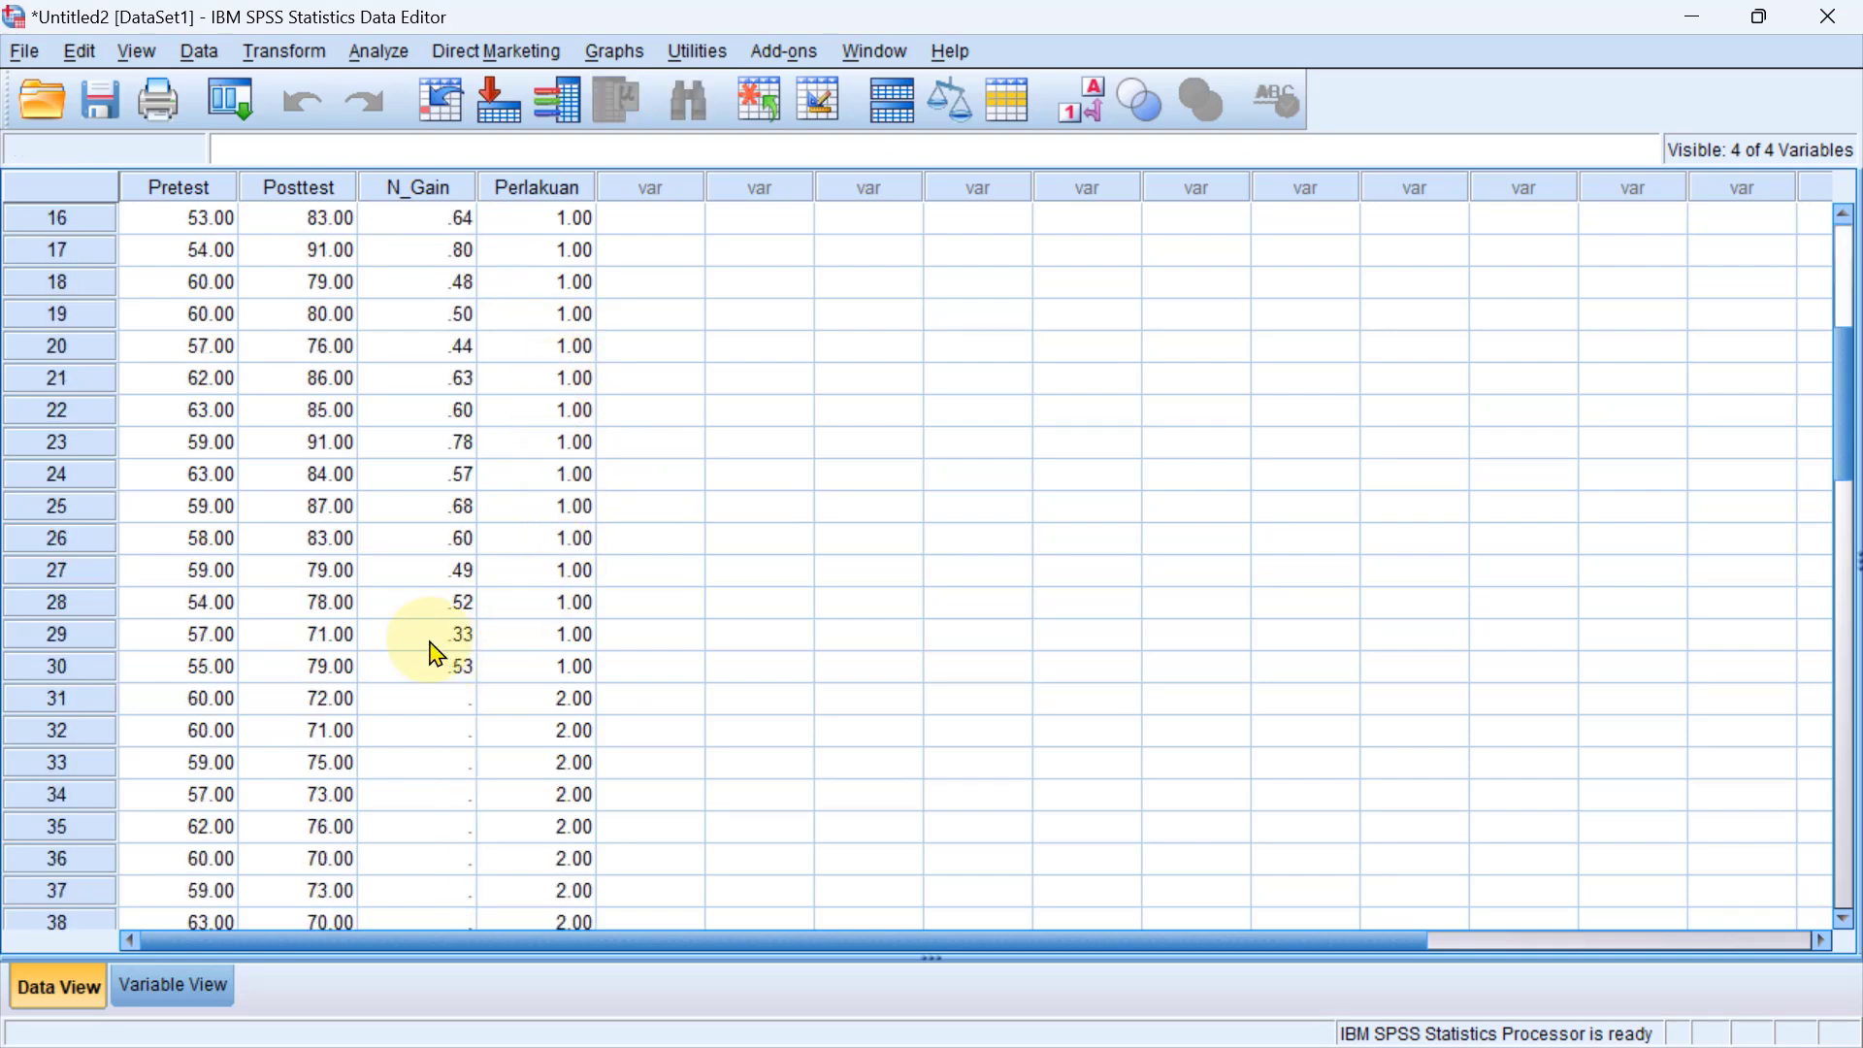
pyautogui.scroll(5, 456, 612)
pyautogui.scroll(-7, 505, 310)
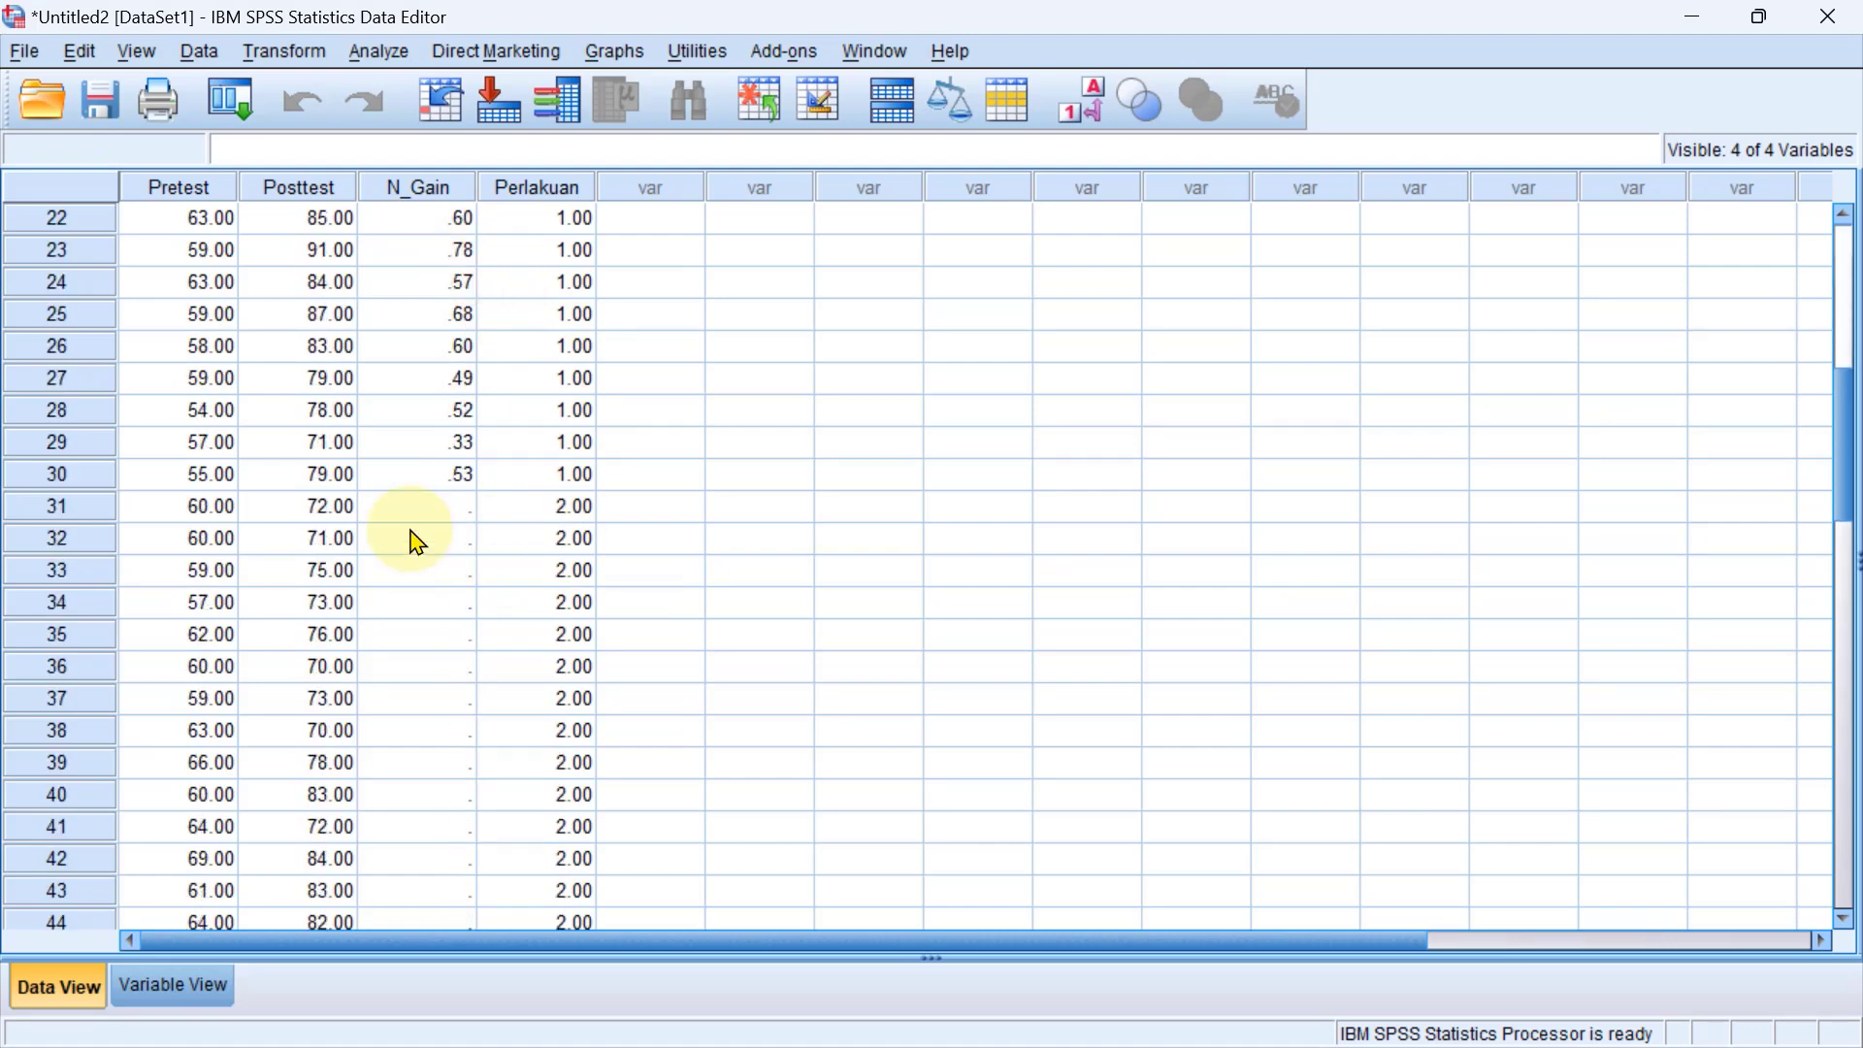
# Switch to Excel and copy the N-gain Kon scores in F3:F32.
pyautogui.hotkey('alt', 'Tab')
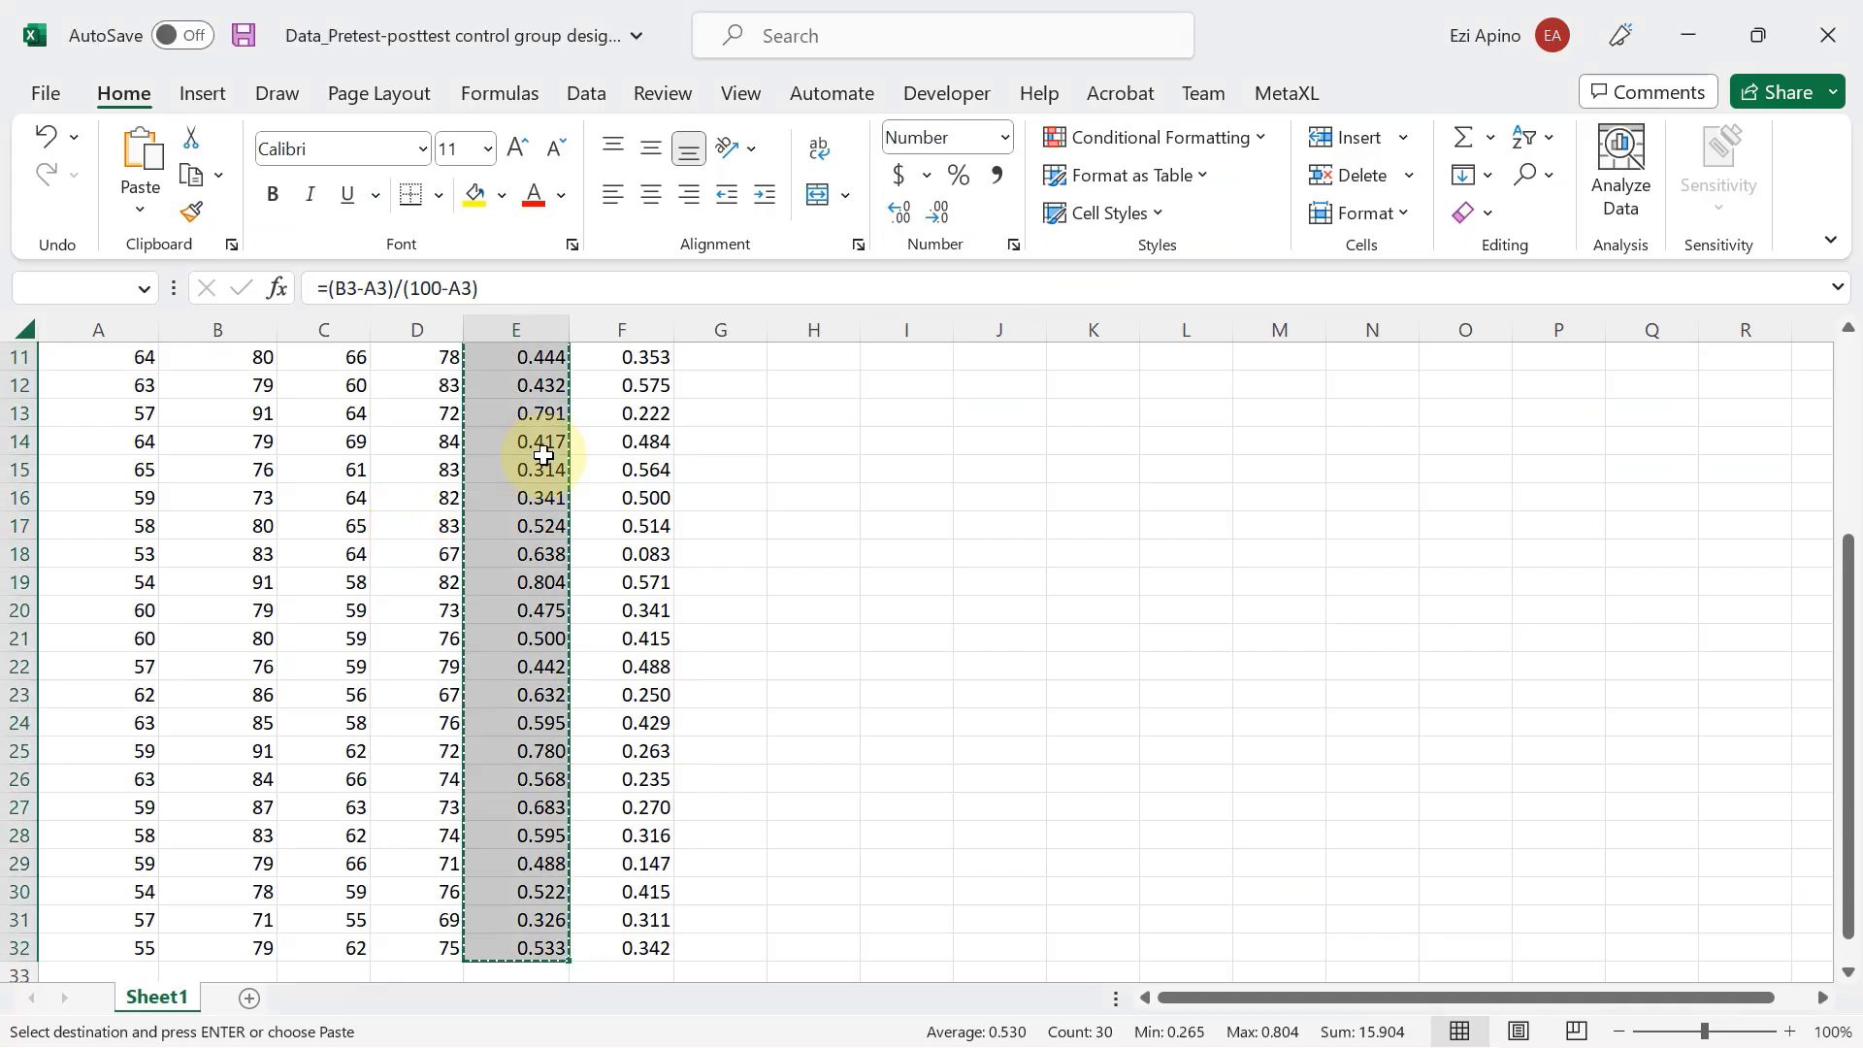
pyautogui.scroll(4, 540, 437)
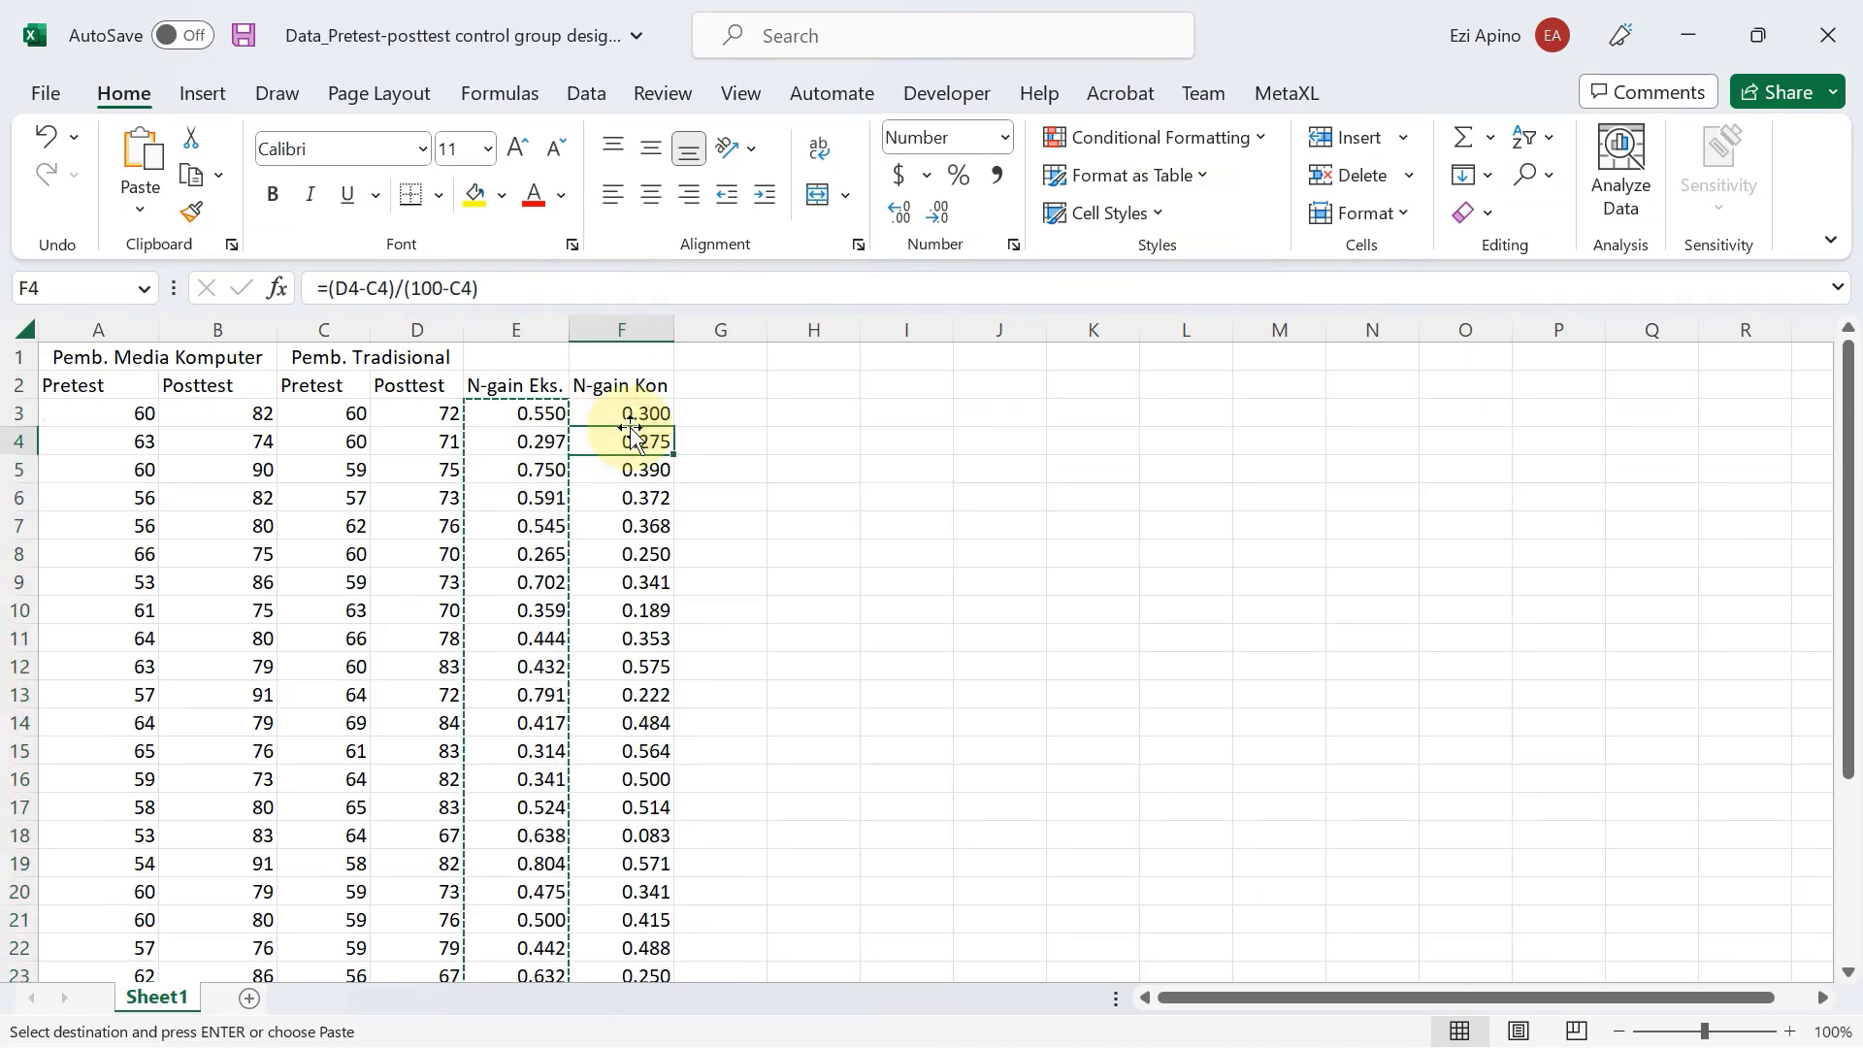
pyautogui.click(629, 416)
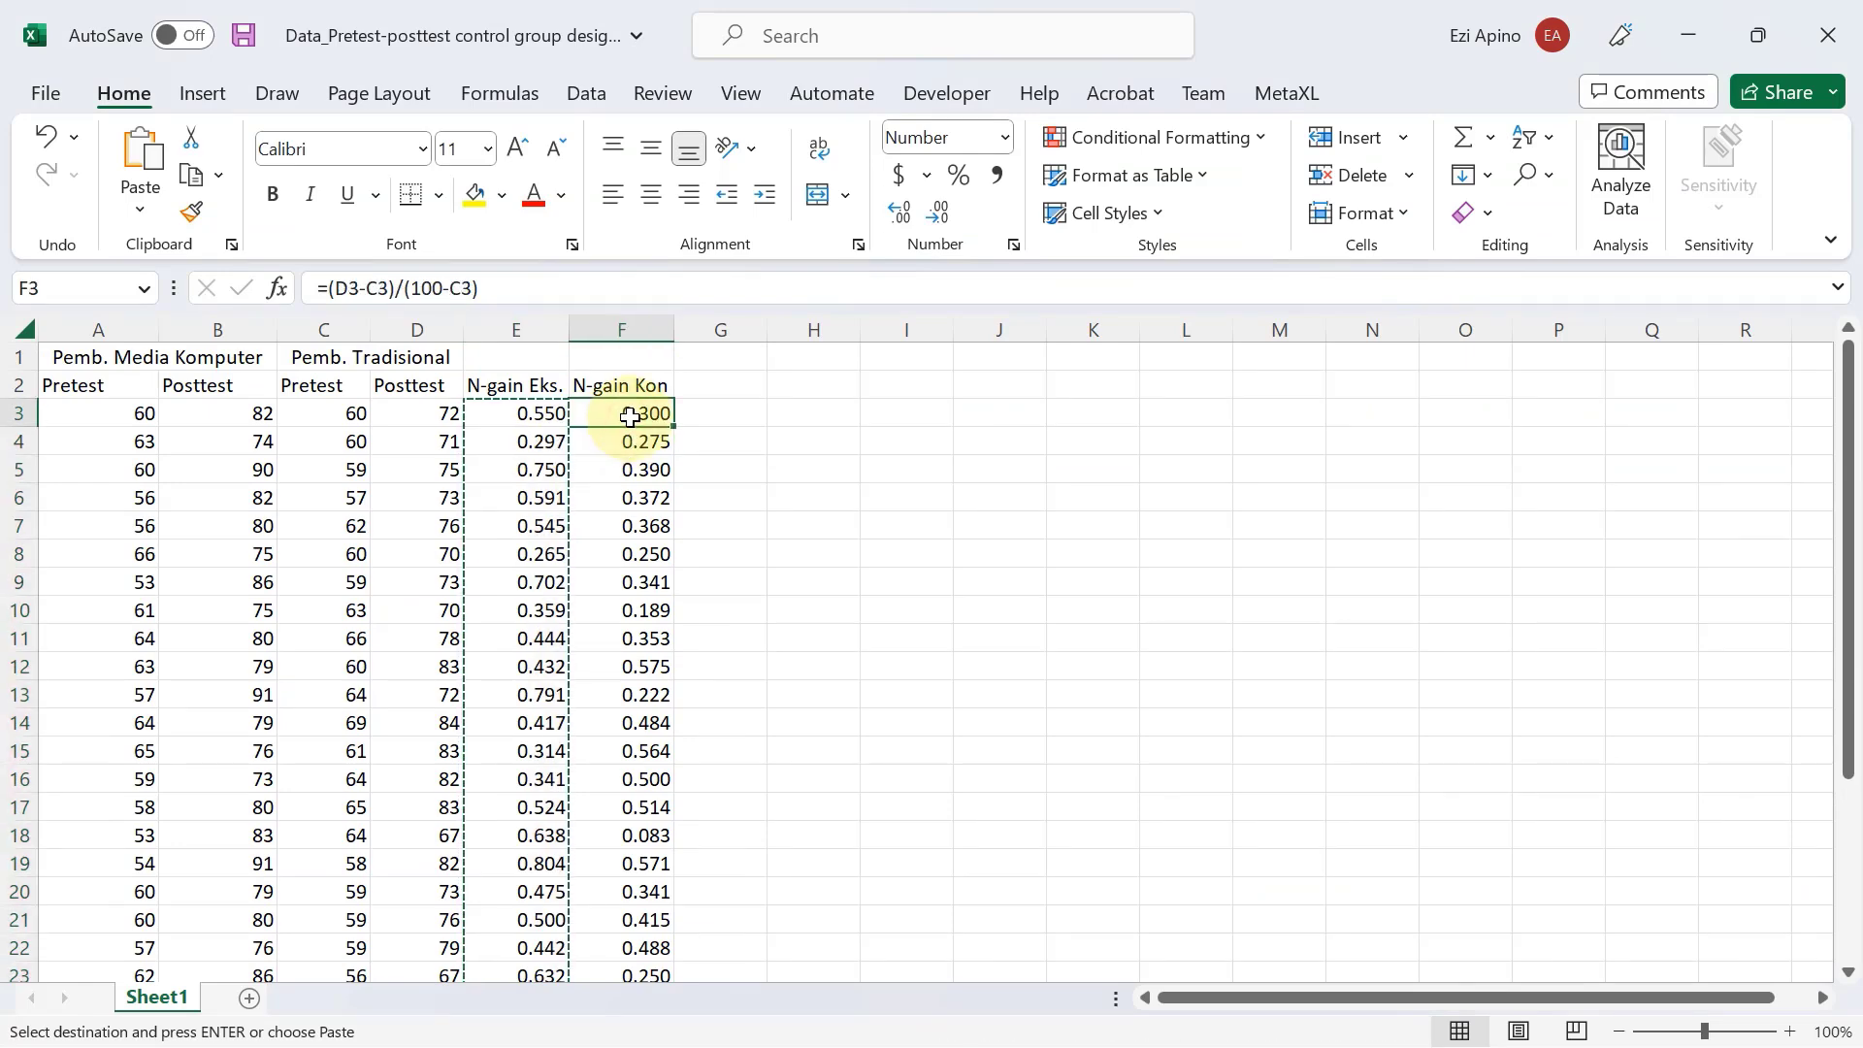
pyautogui.hotkey('ctrl', 'shift', 'Down')
pyautogui.hotkey('ctrl', 'v')
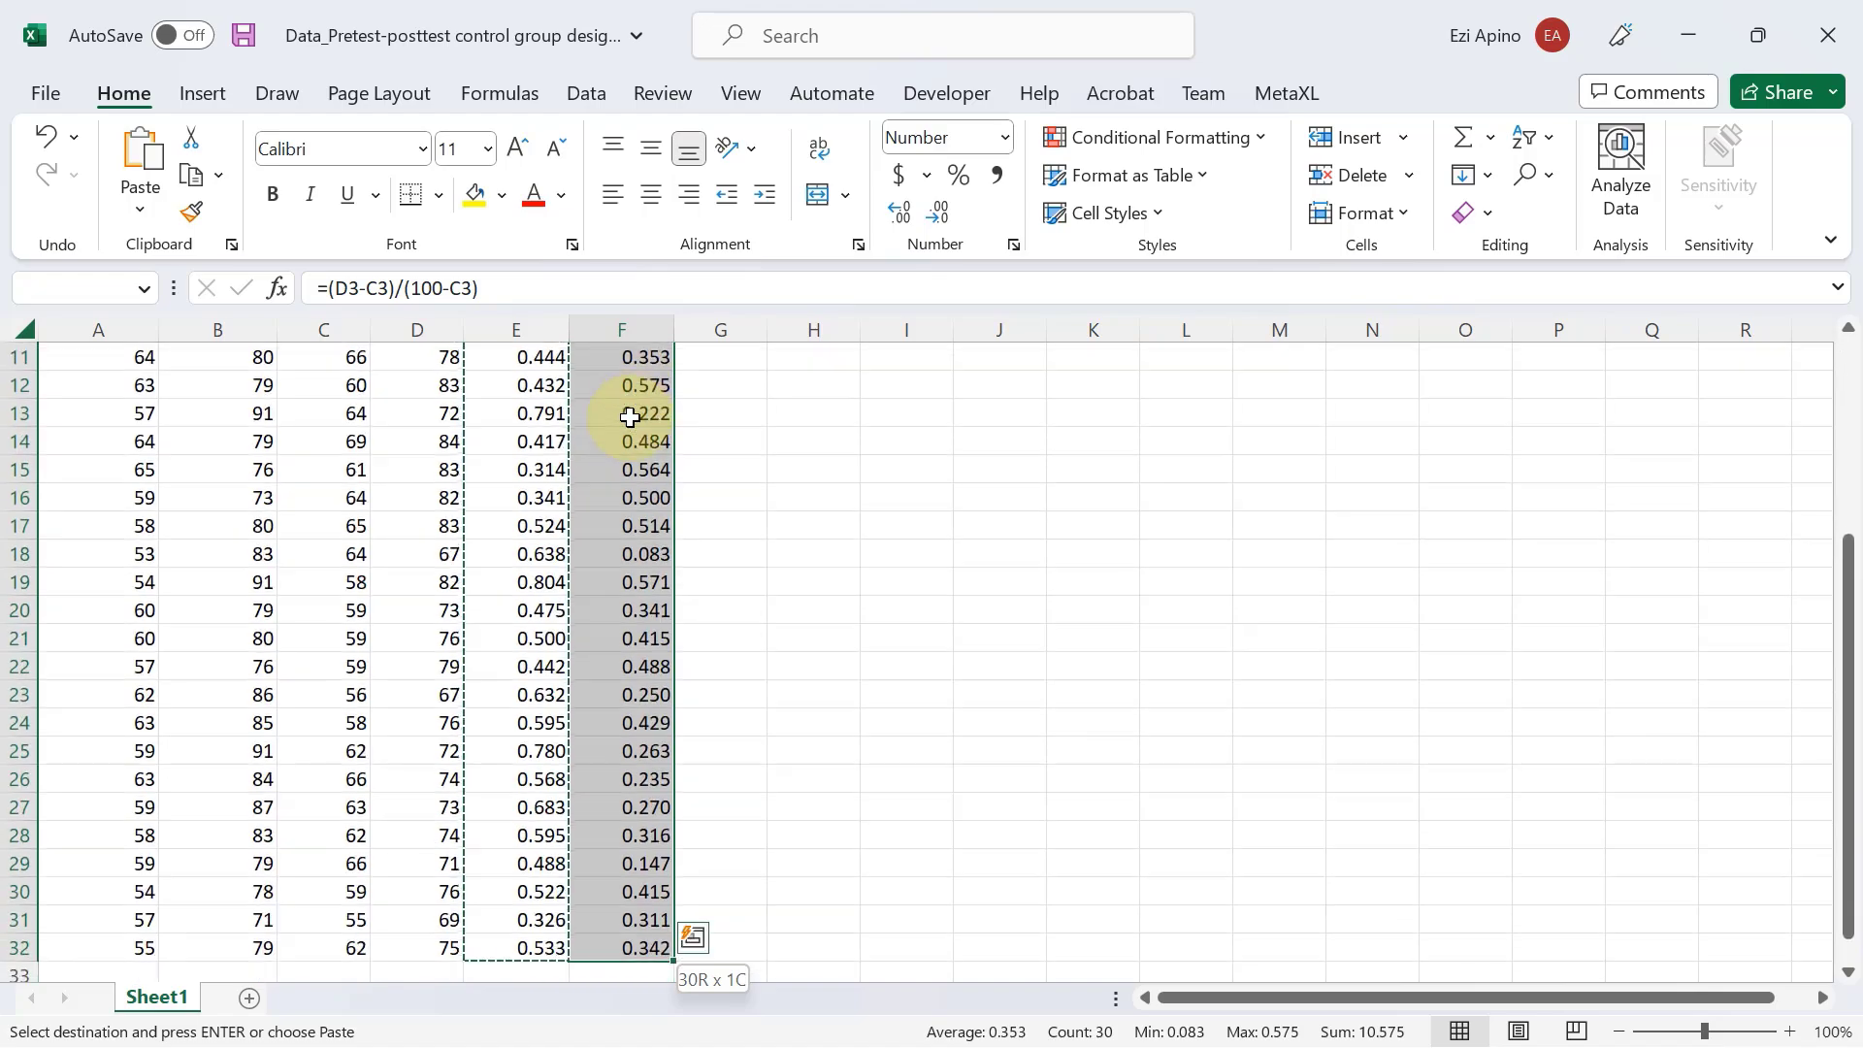
pyautogui.hotkey('ctrl', 'c')
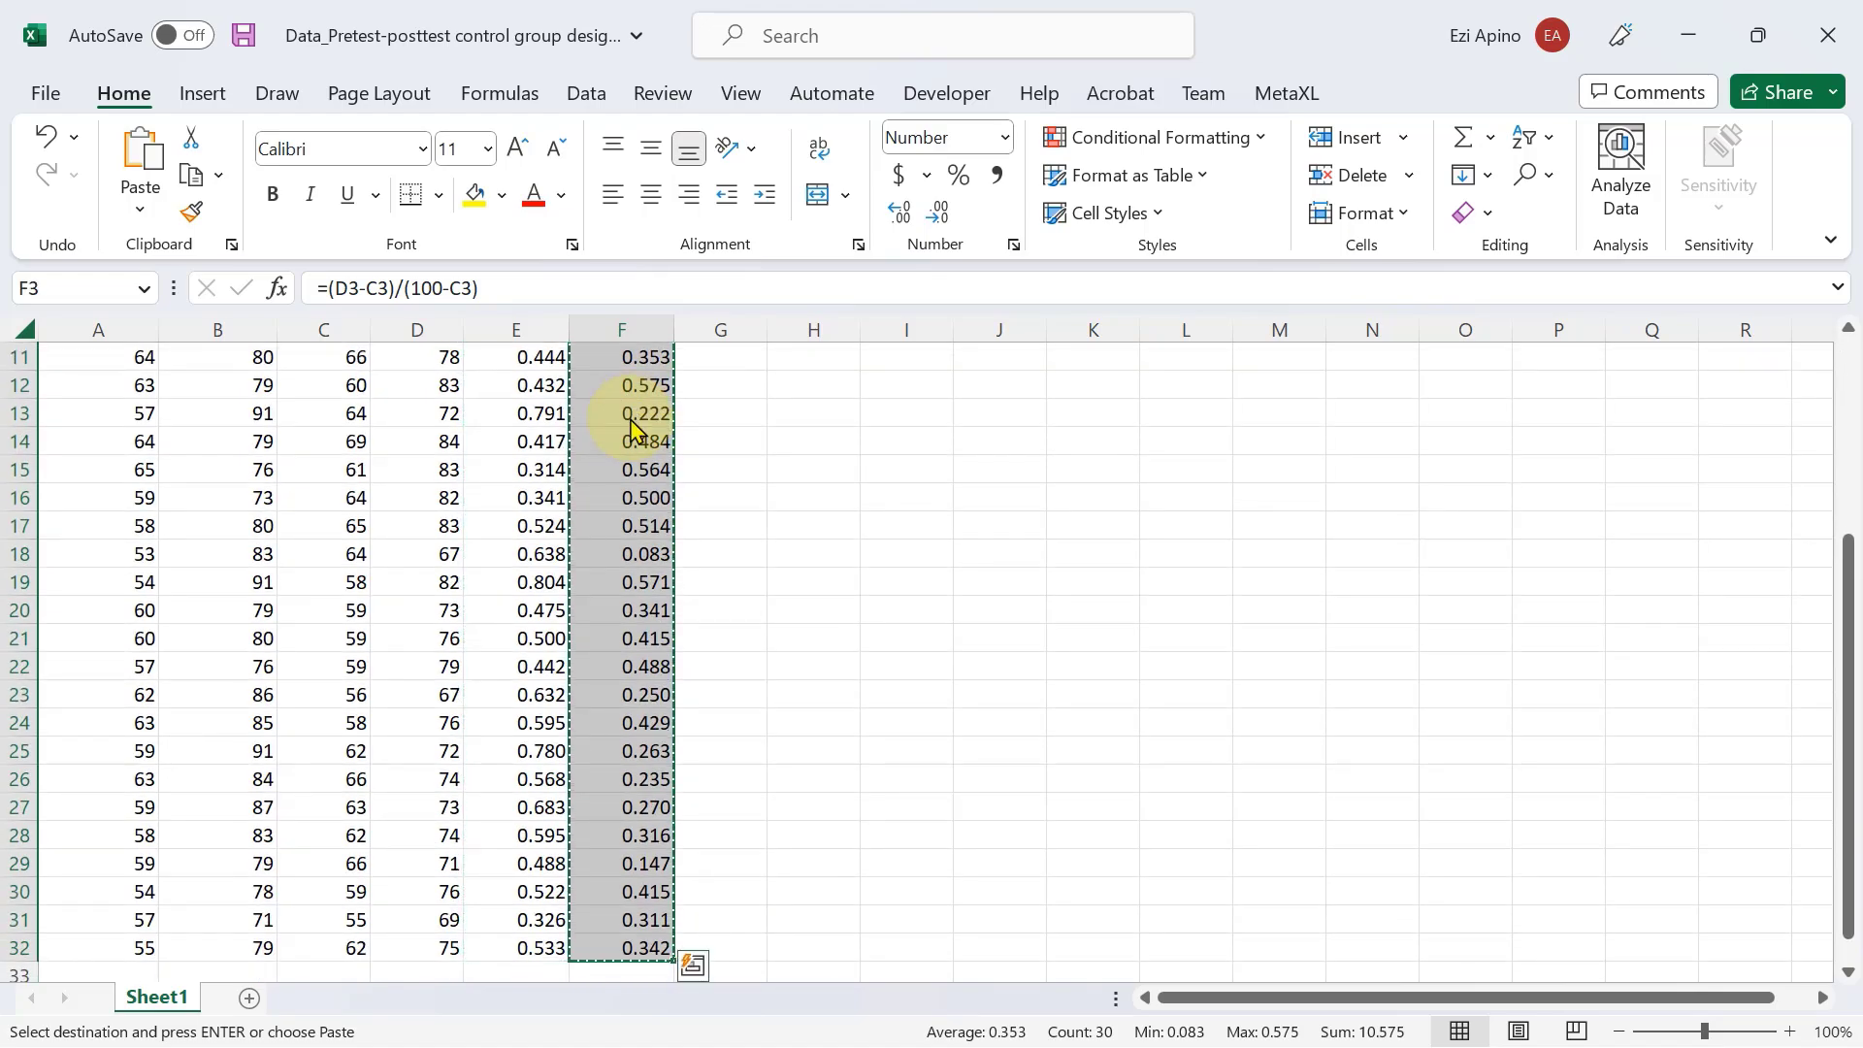
# Return to SPSS, paste the copied scores into the N_Gain column starting at case 31, and check the filled column.
pyautogui.hotkey('alt', 'Tab')
pyautogui.click(439, 513)
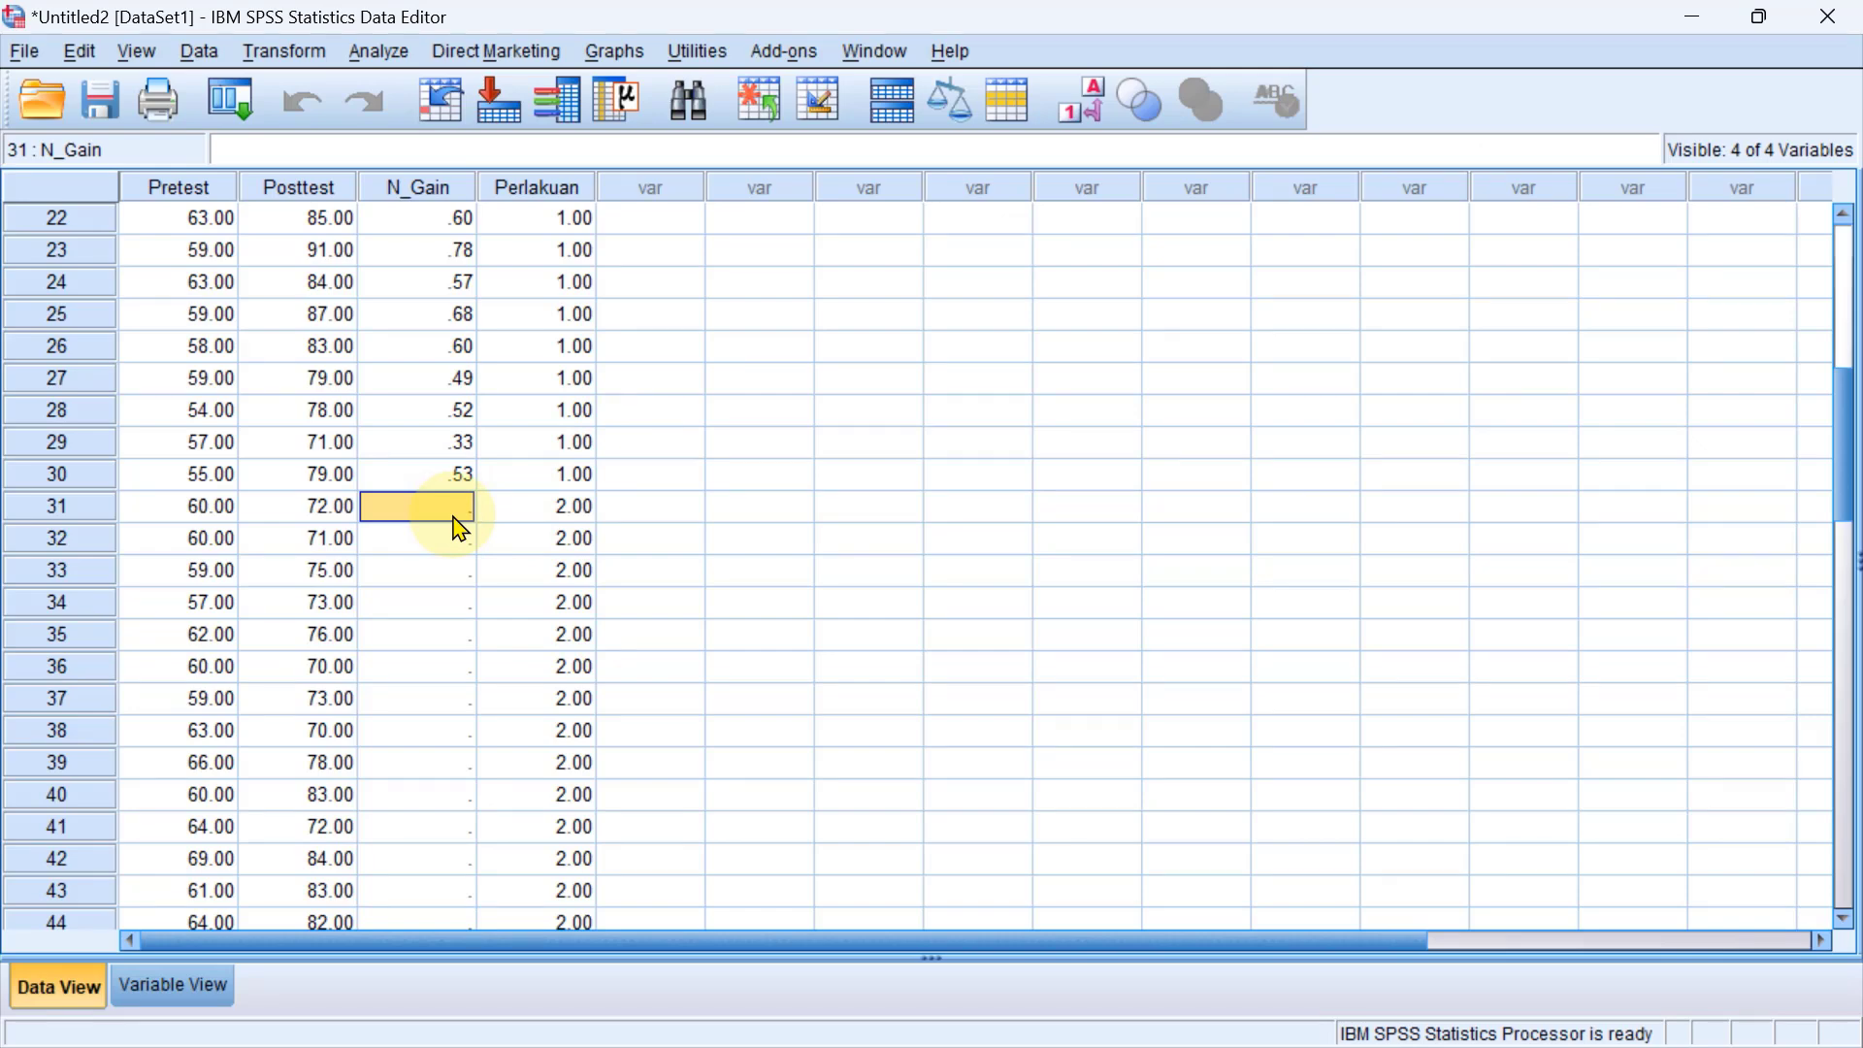
pyautogui.hotkey('ctrl', 'v')
pyautogui.scroll(-7, 485, 527)
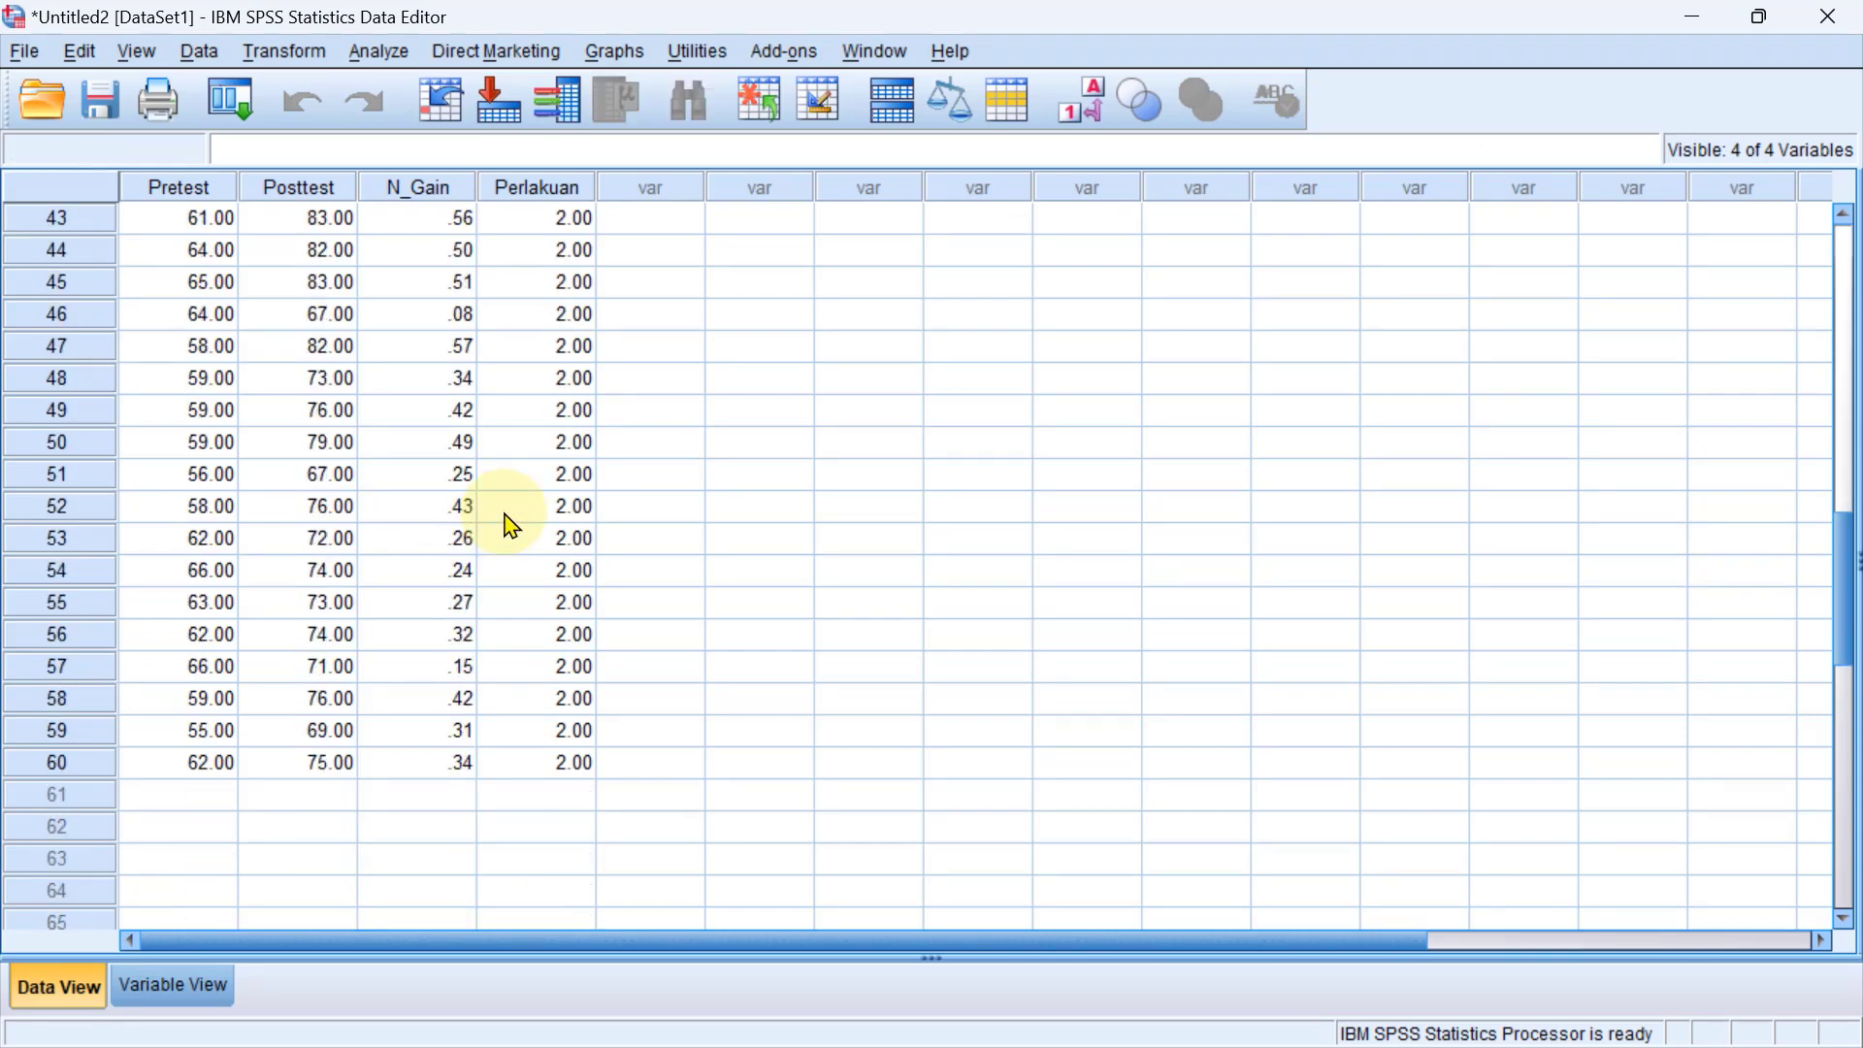
pyautogui.scroll(14, 512, 526)
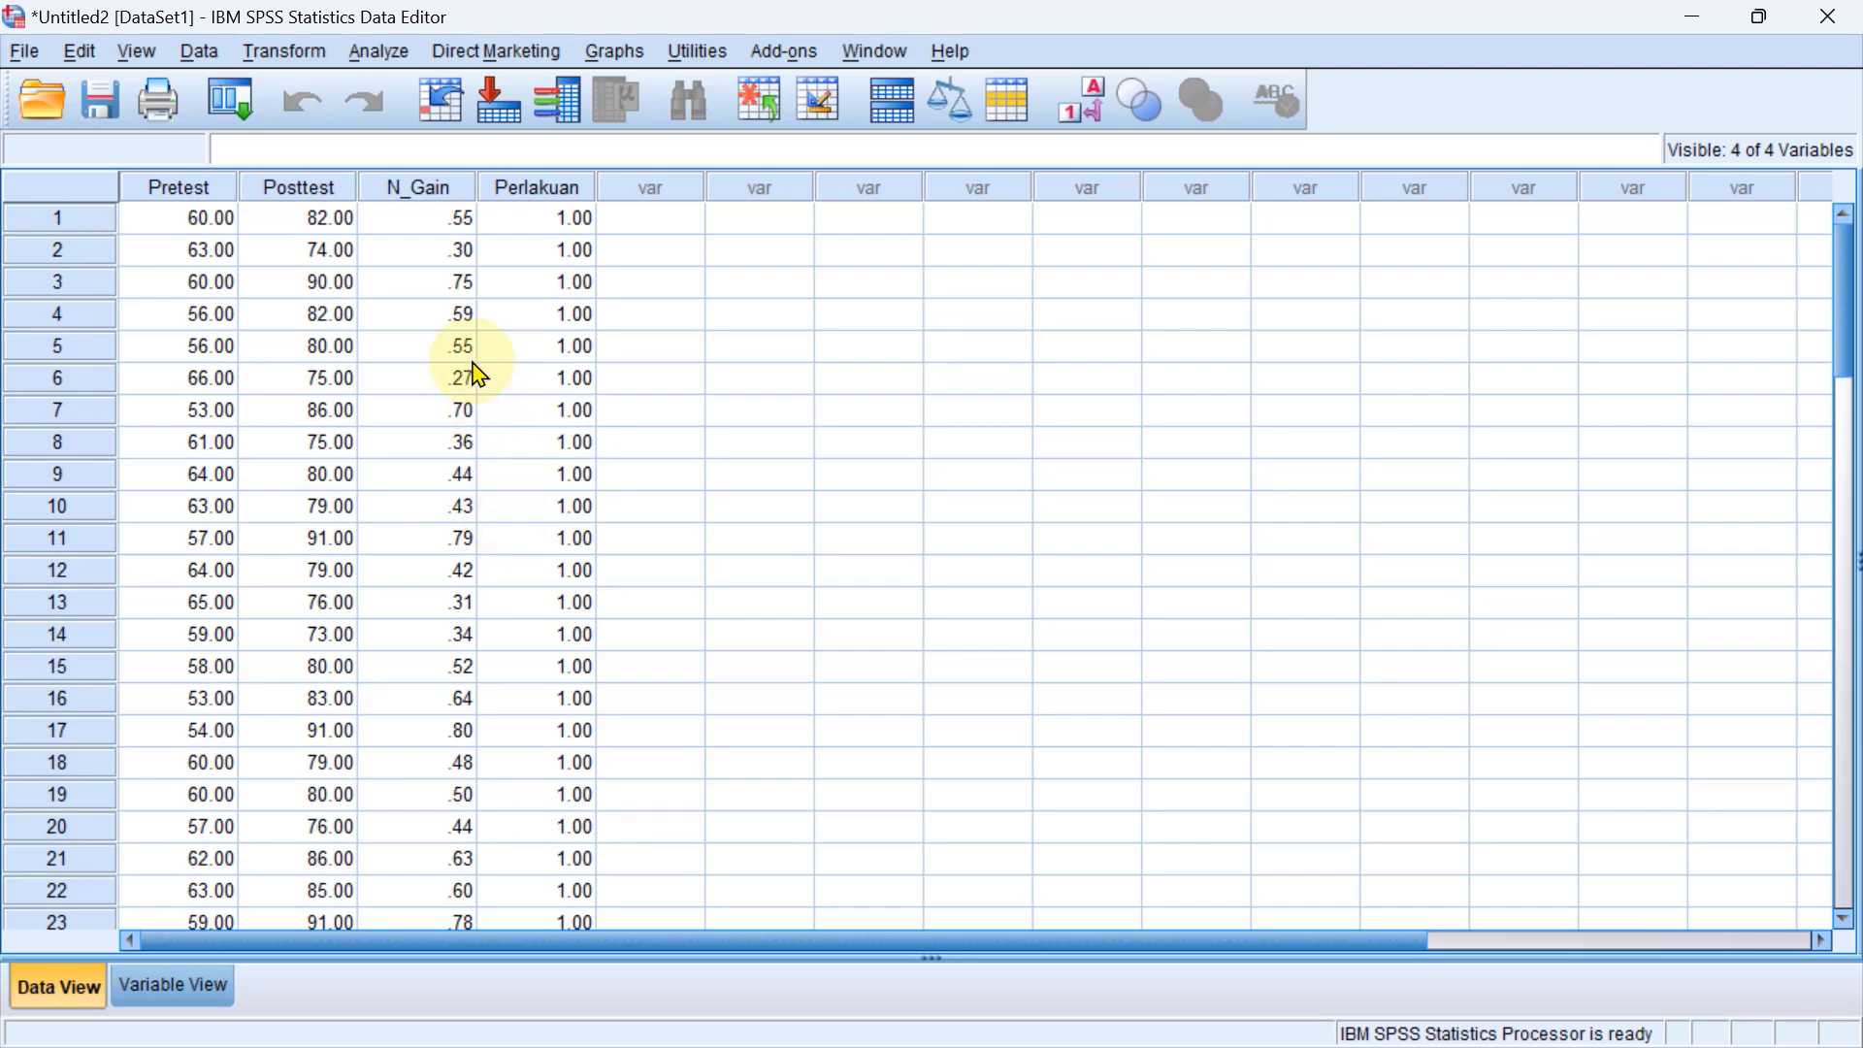
pyautogui.scroll(-4, 471, 370)
pyautogui.scroll(4, 470, 369)
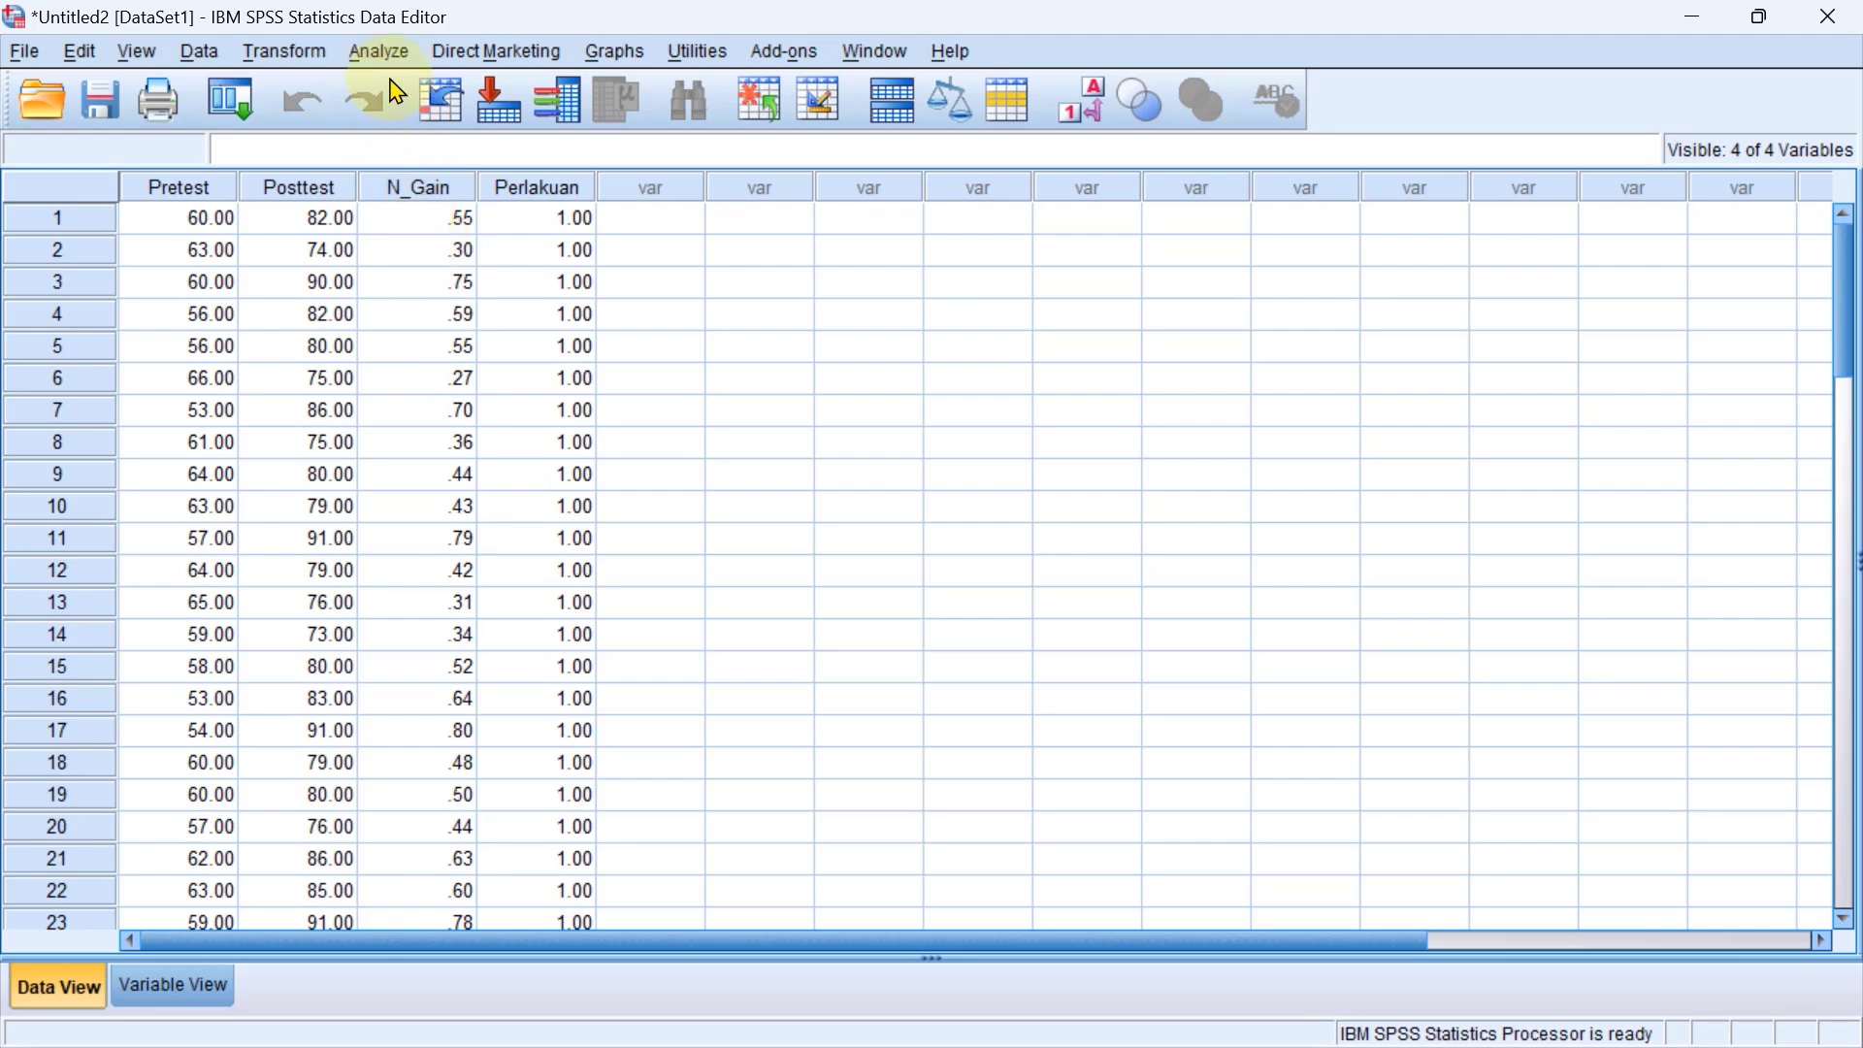
# Start an Independent-Samples T Test and remove both Kecerdasan logika variables from the test variables.
pyautogui.click(381, 51)
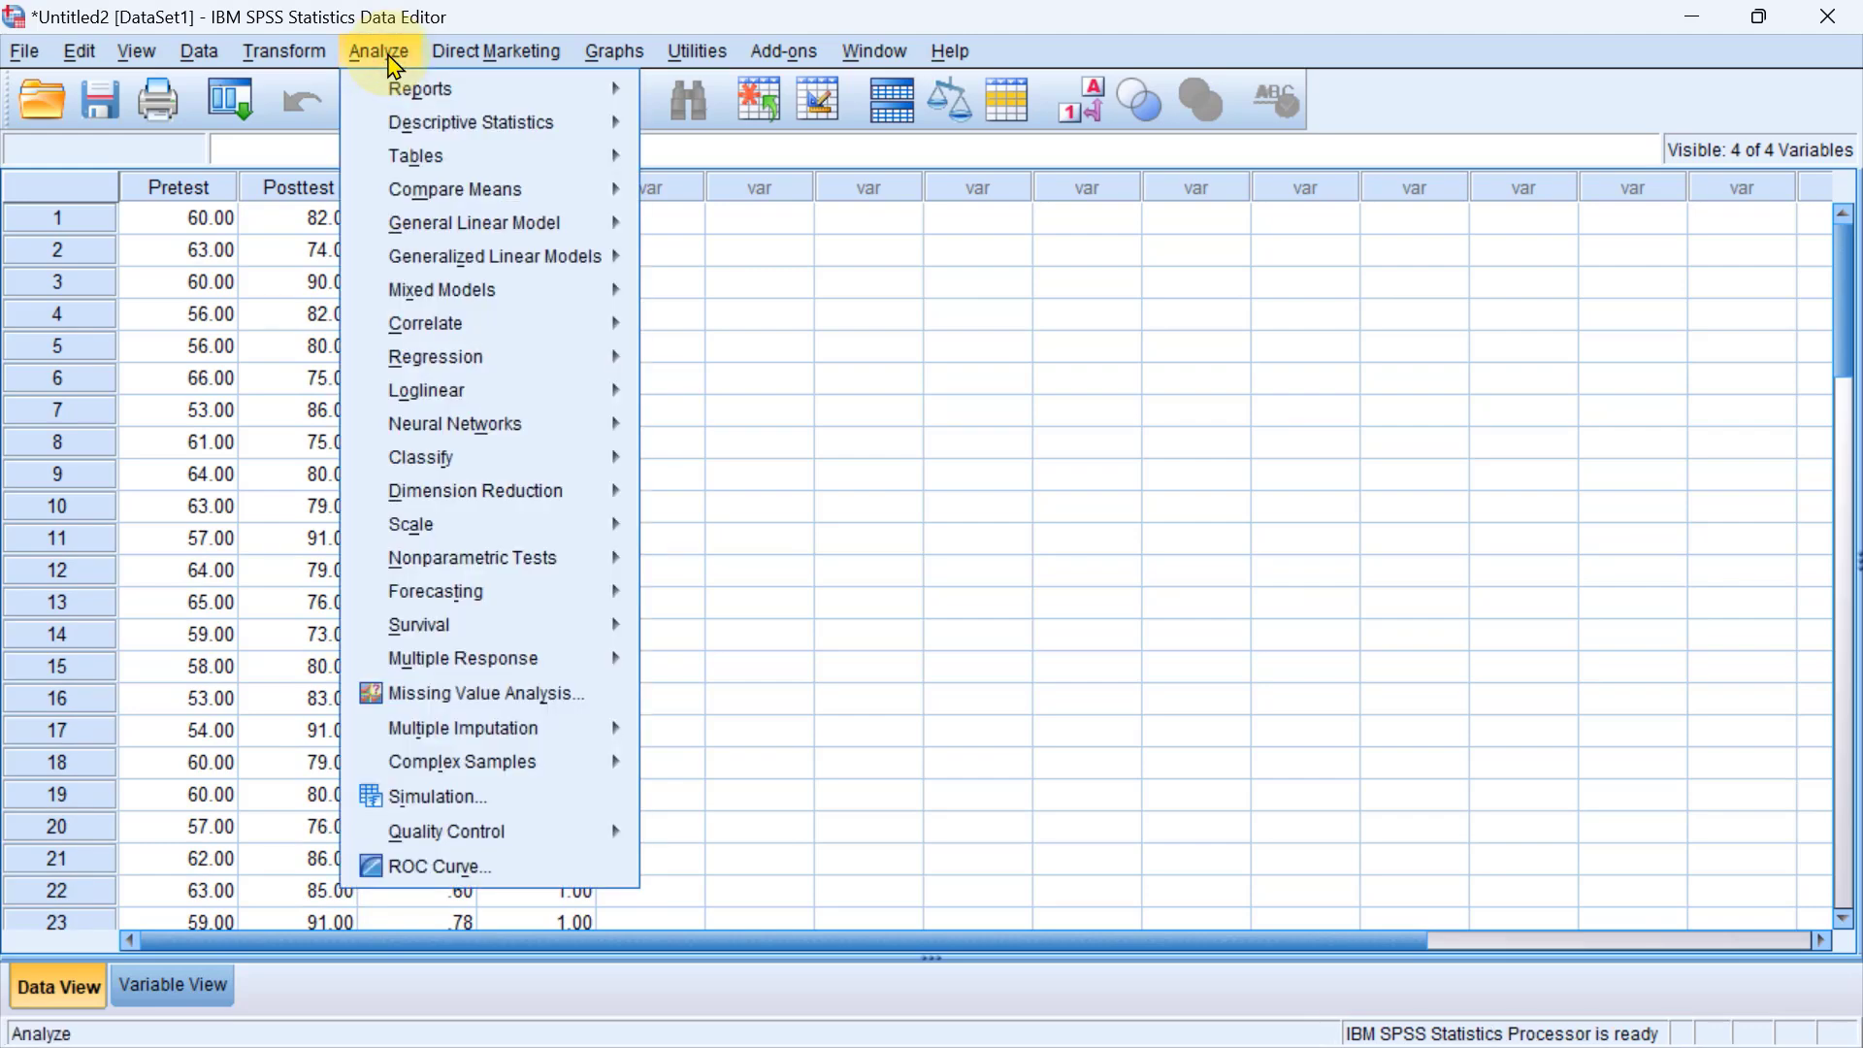
pyautogui.moveTo(490, 189)
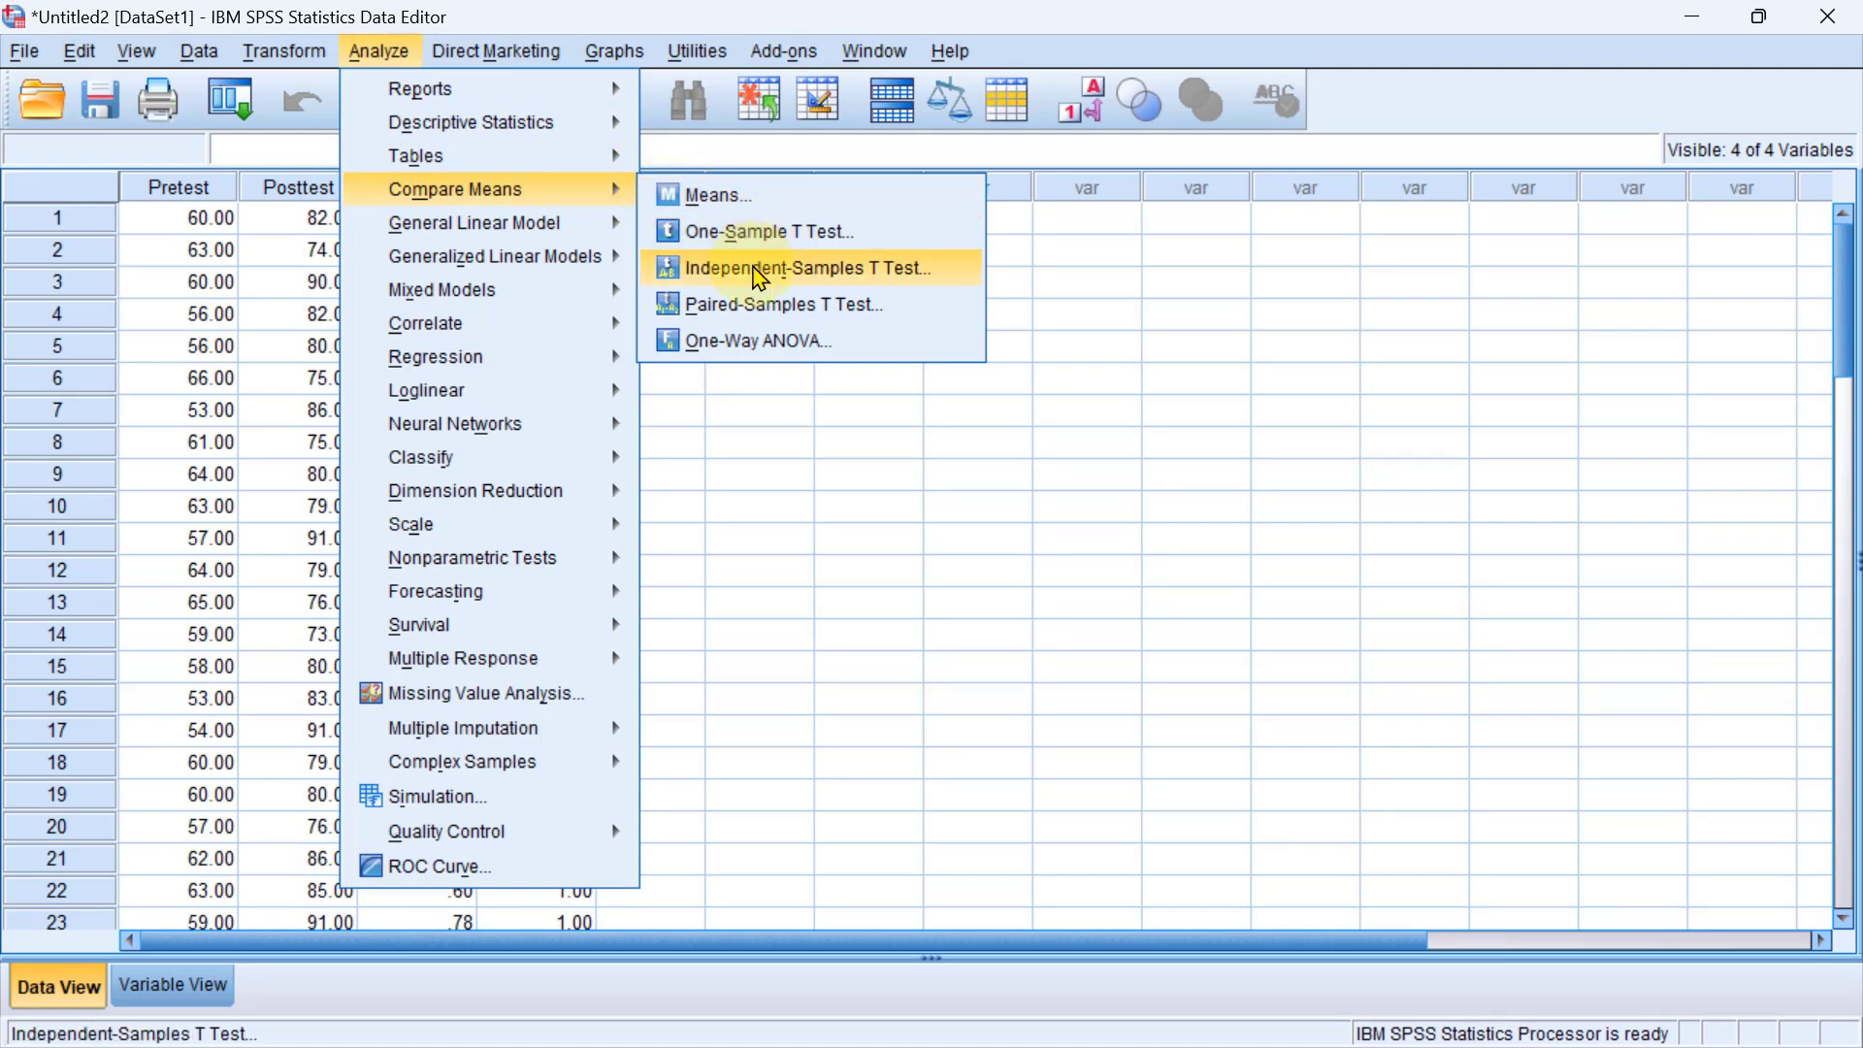
pyautogui.click(760, 277)
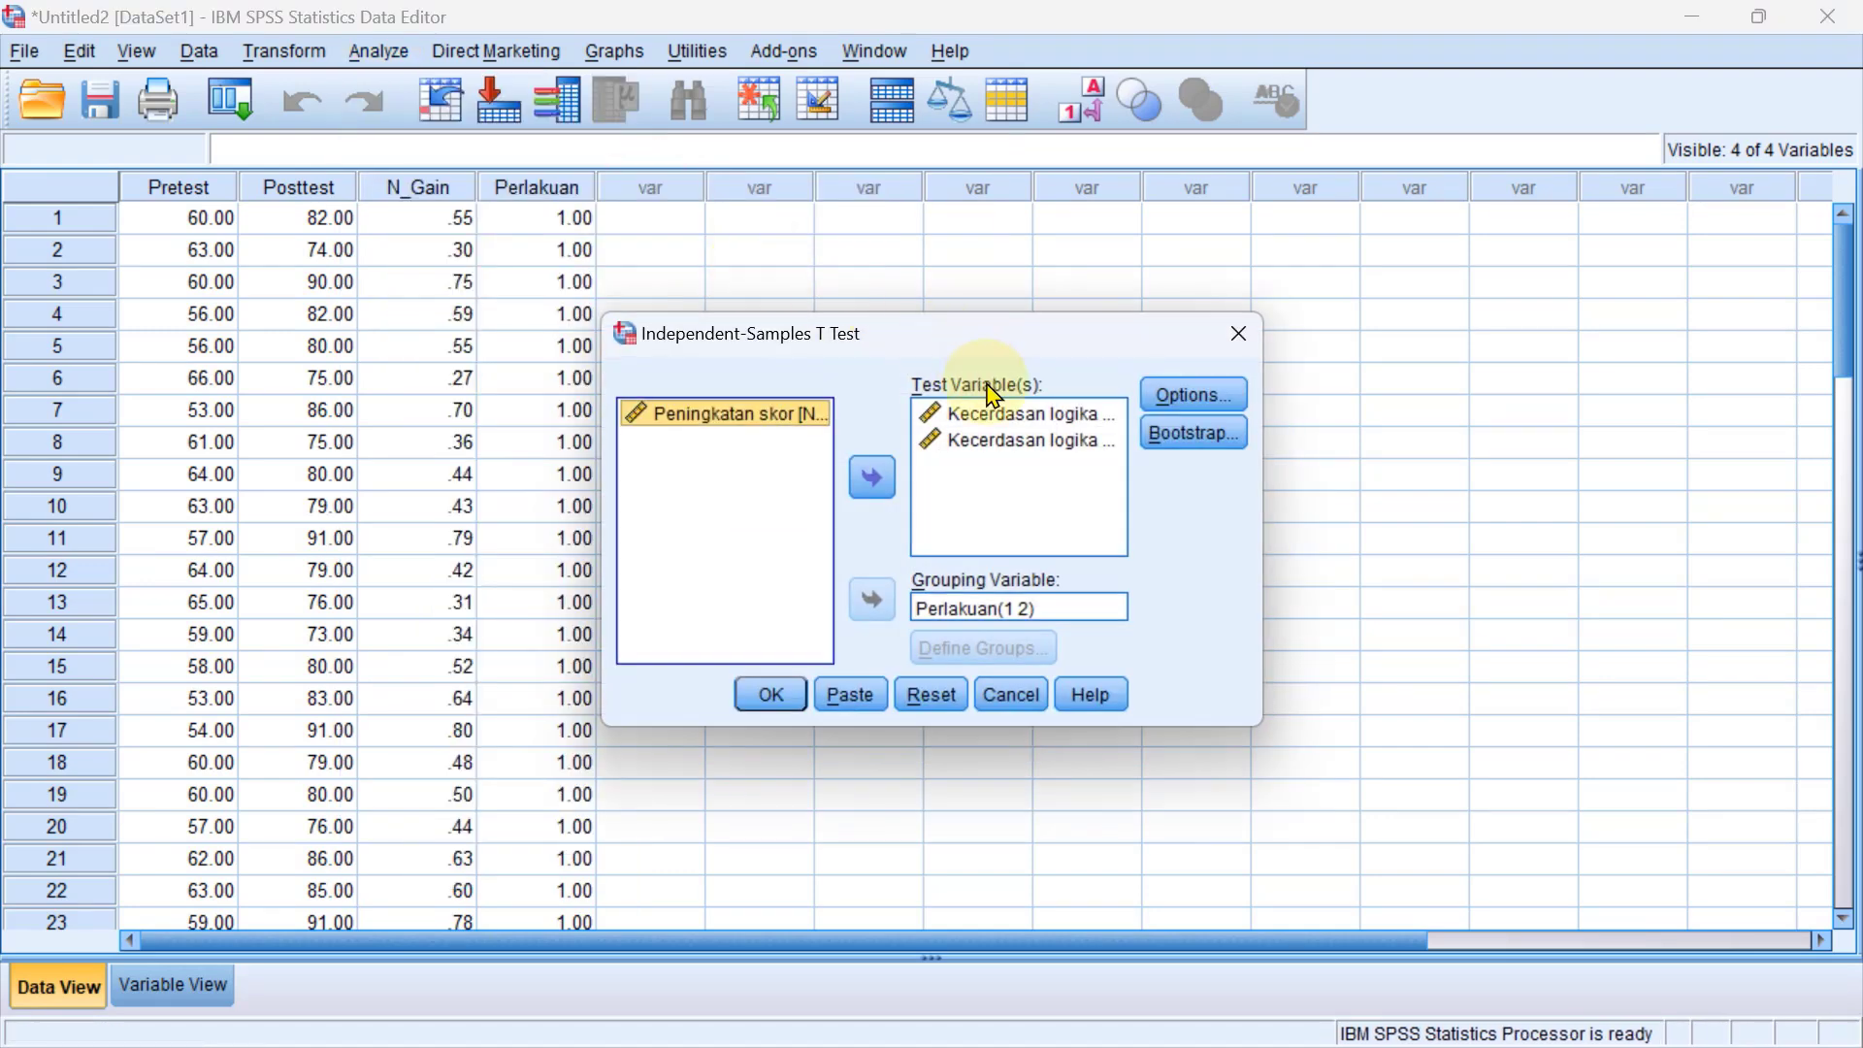
pyautogui.click(1000, 413)
pyautogui.click(1005, 441)
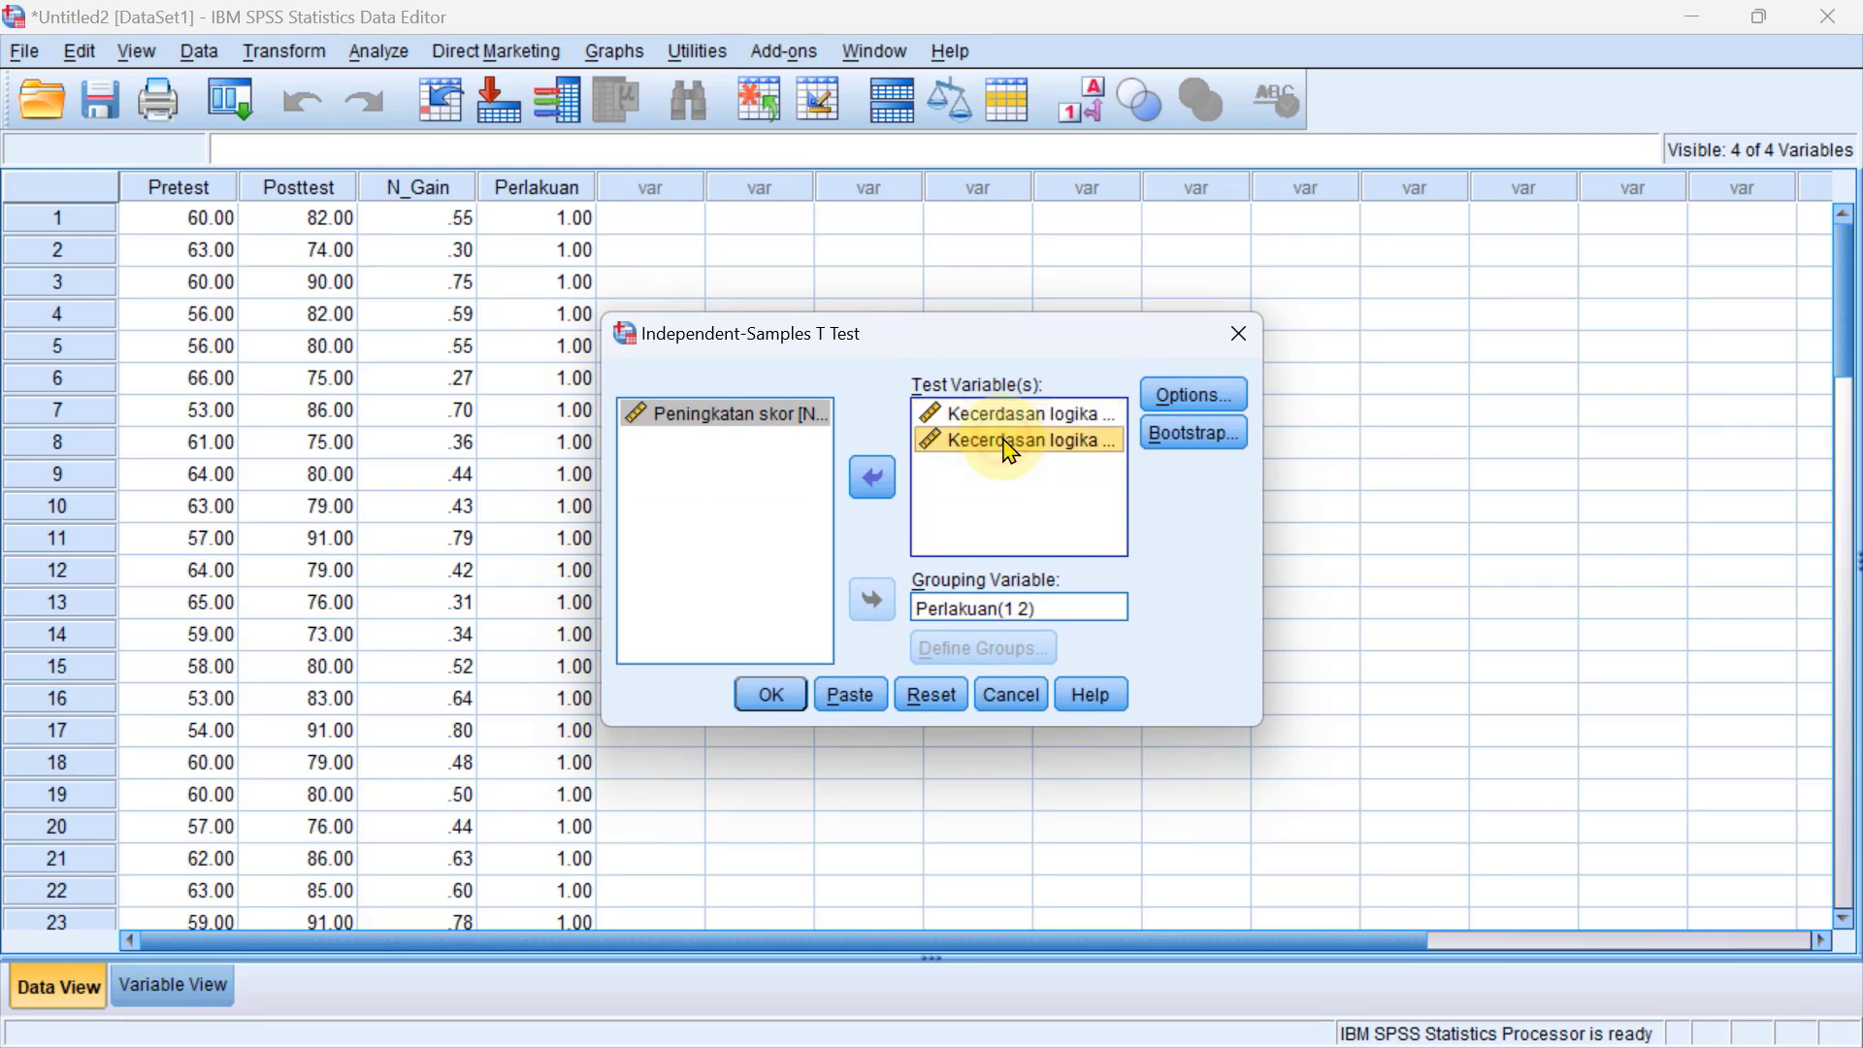
pyautogui.click(872, 497)
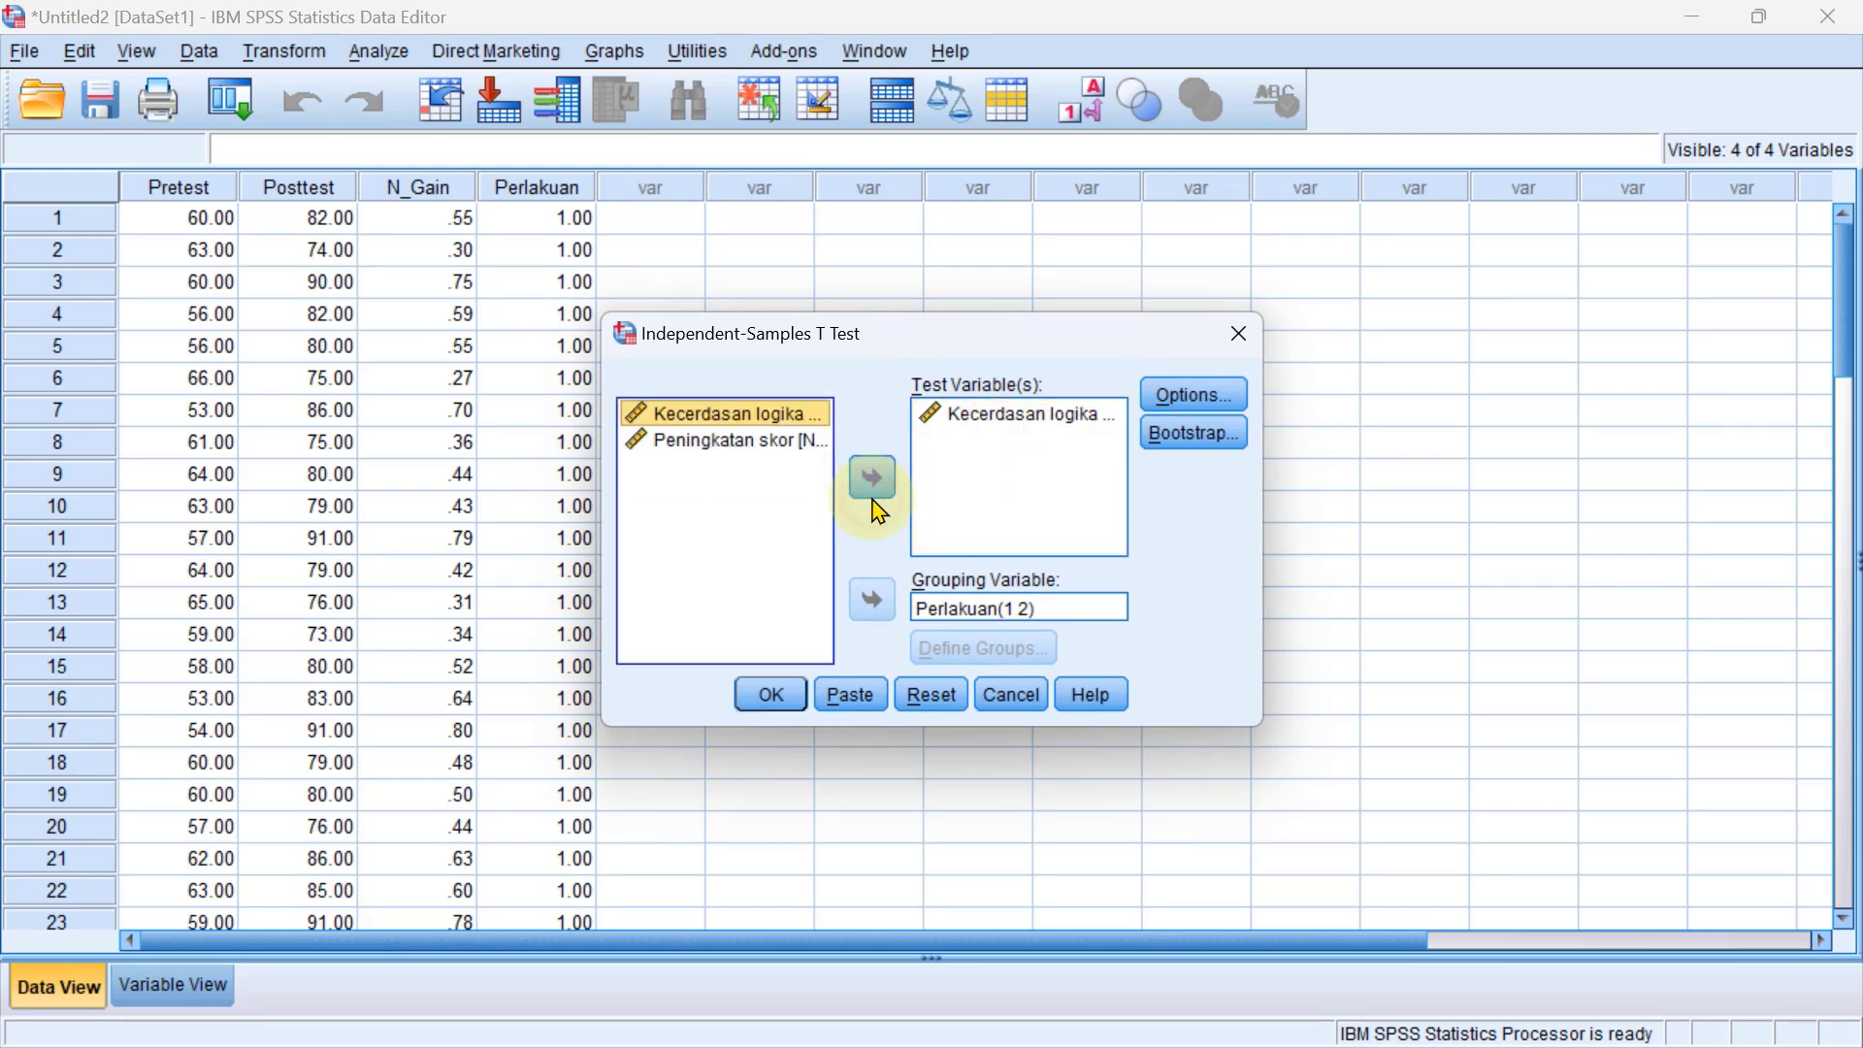
pyautogui.click(704, 451)
pyautogui.click(1000, 422)
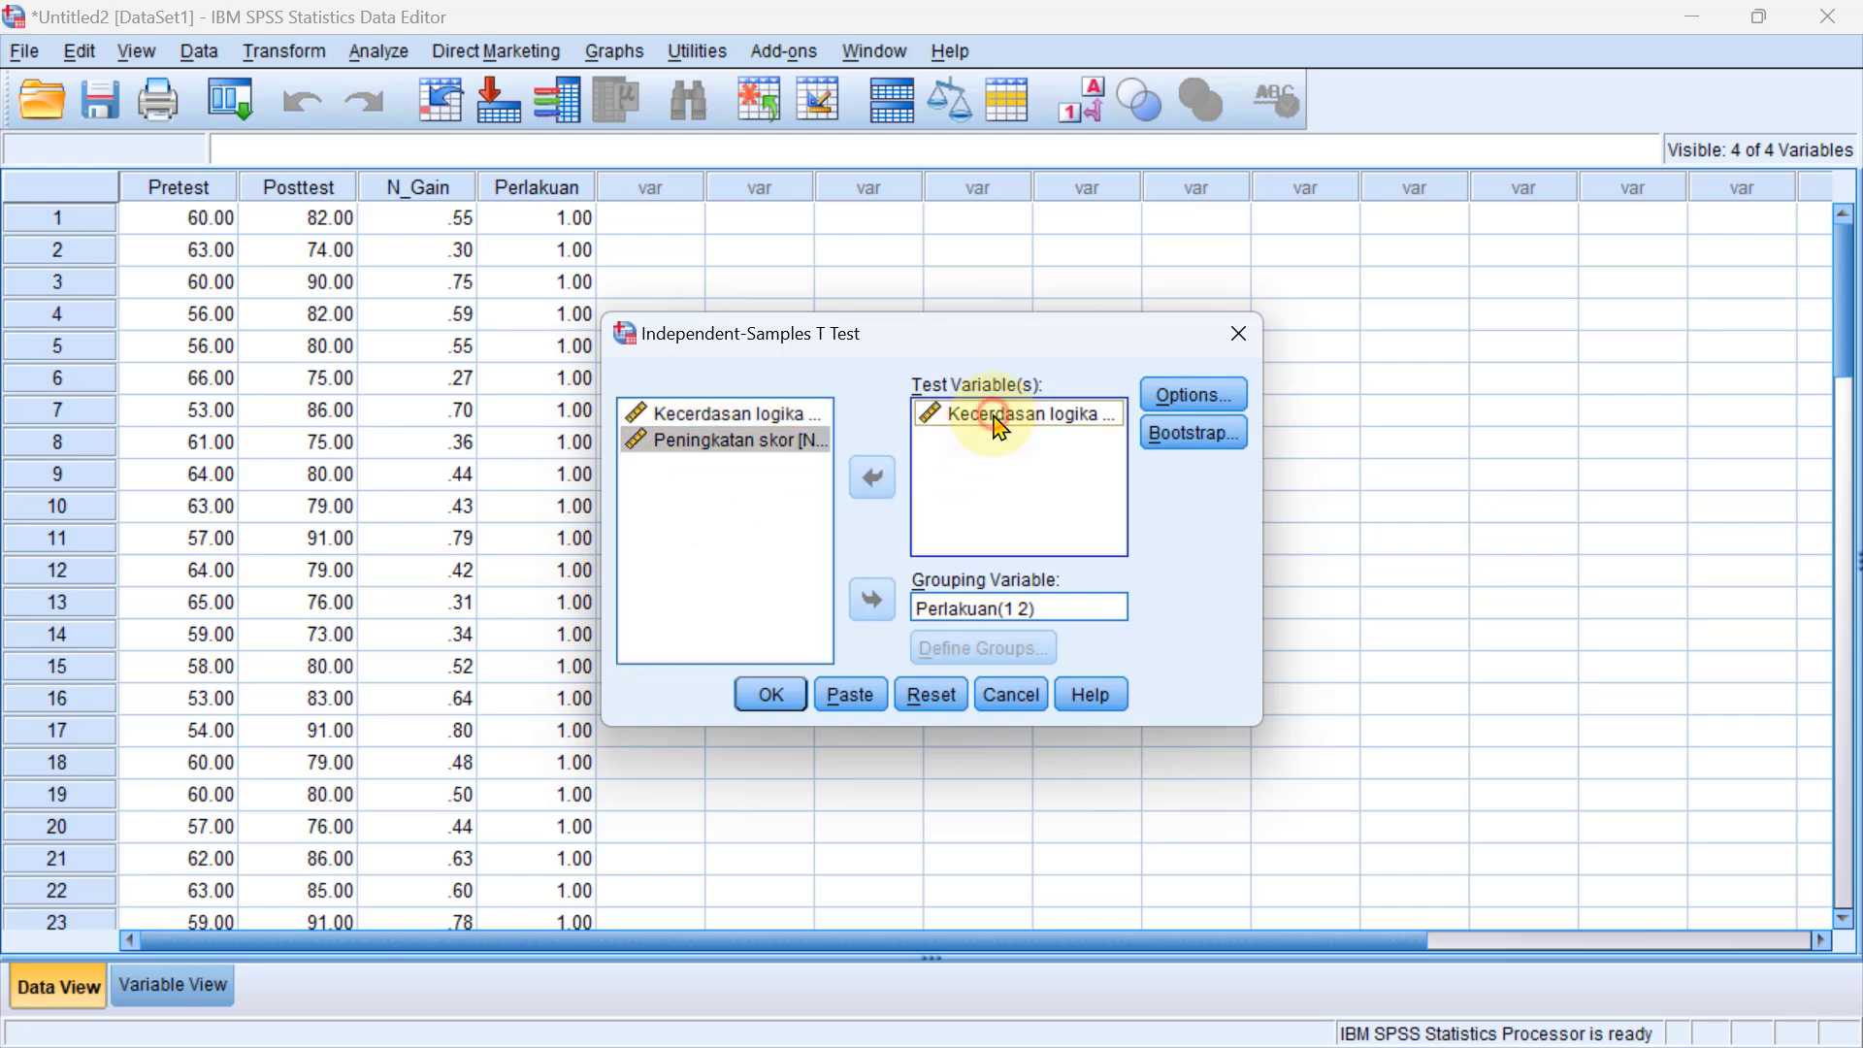
pyautogui.click(879, 485)
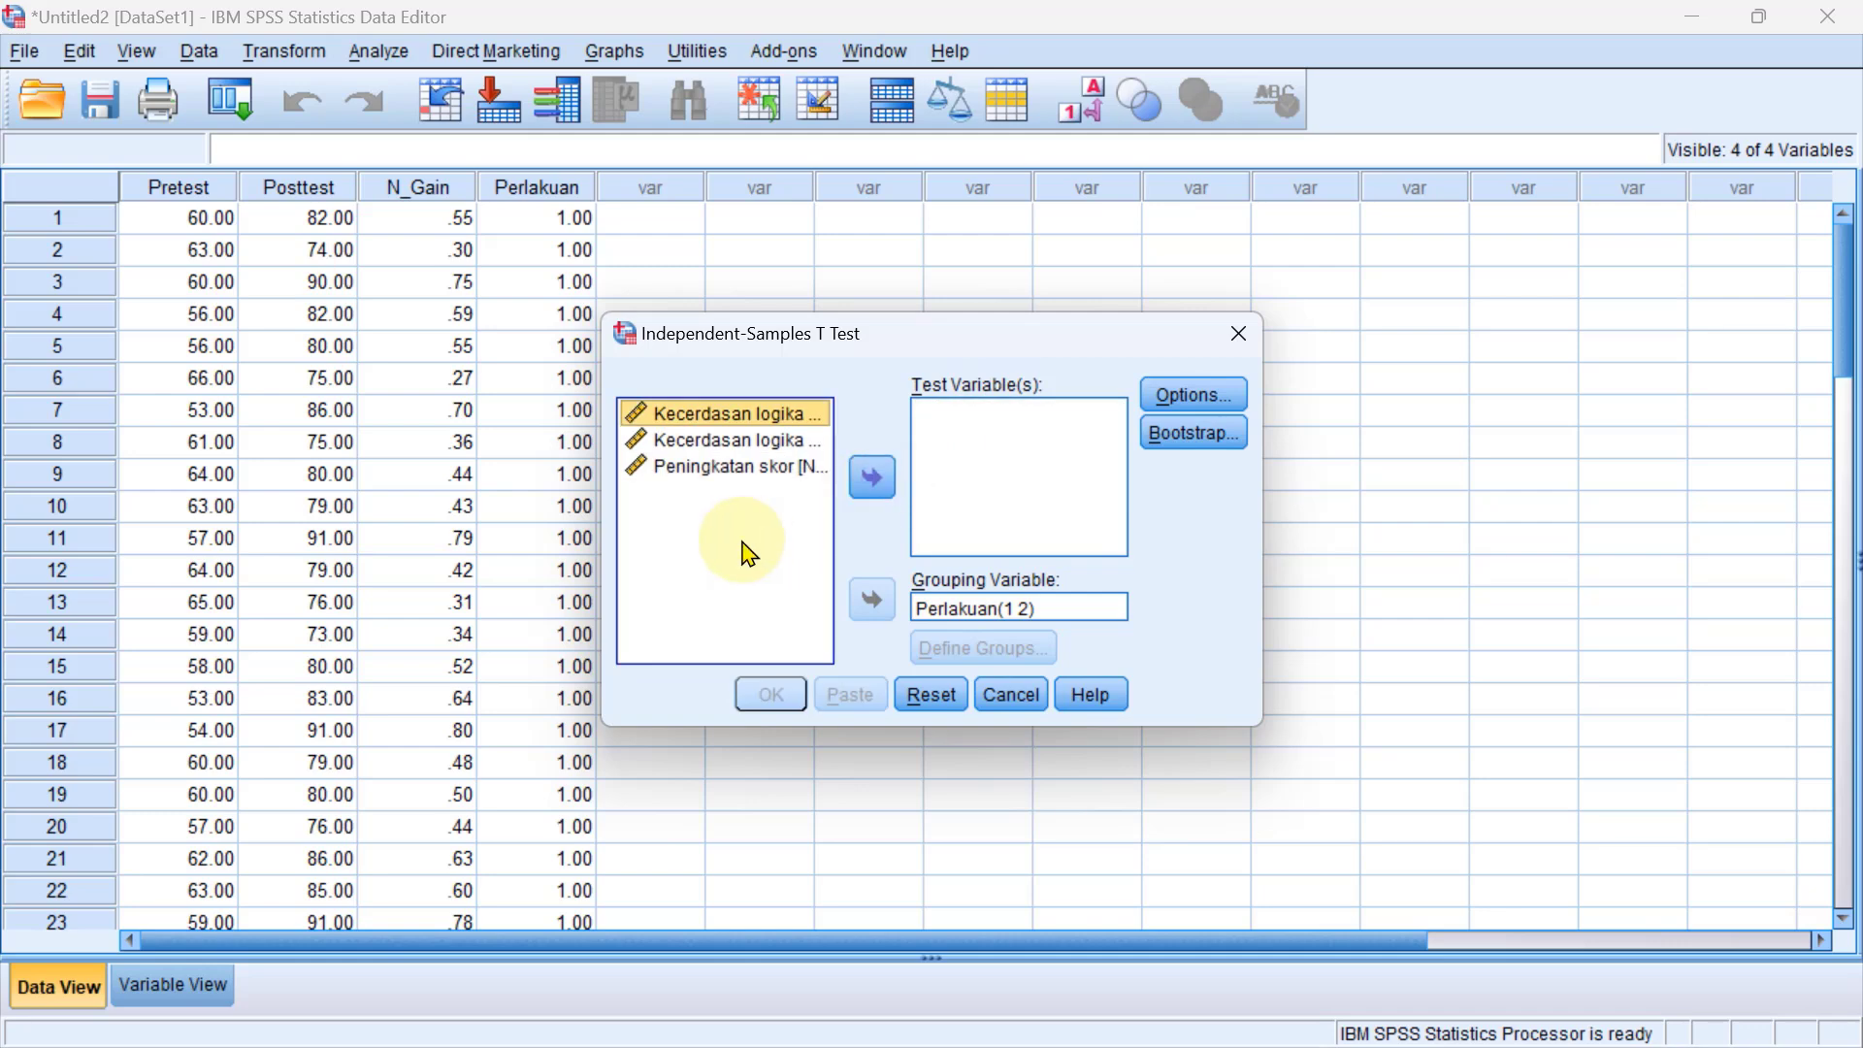
# Add Peningkatan skor as the test variable and run the test grouped by Perlakuan(1 2).
pyautogui.click(770, 510)
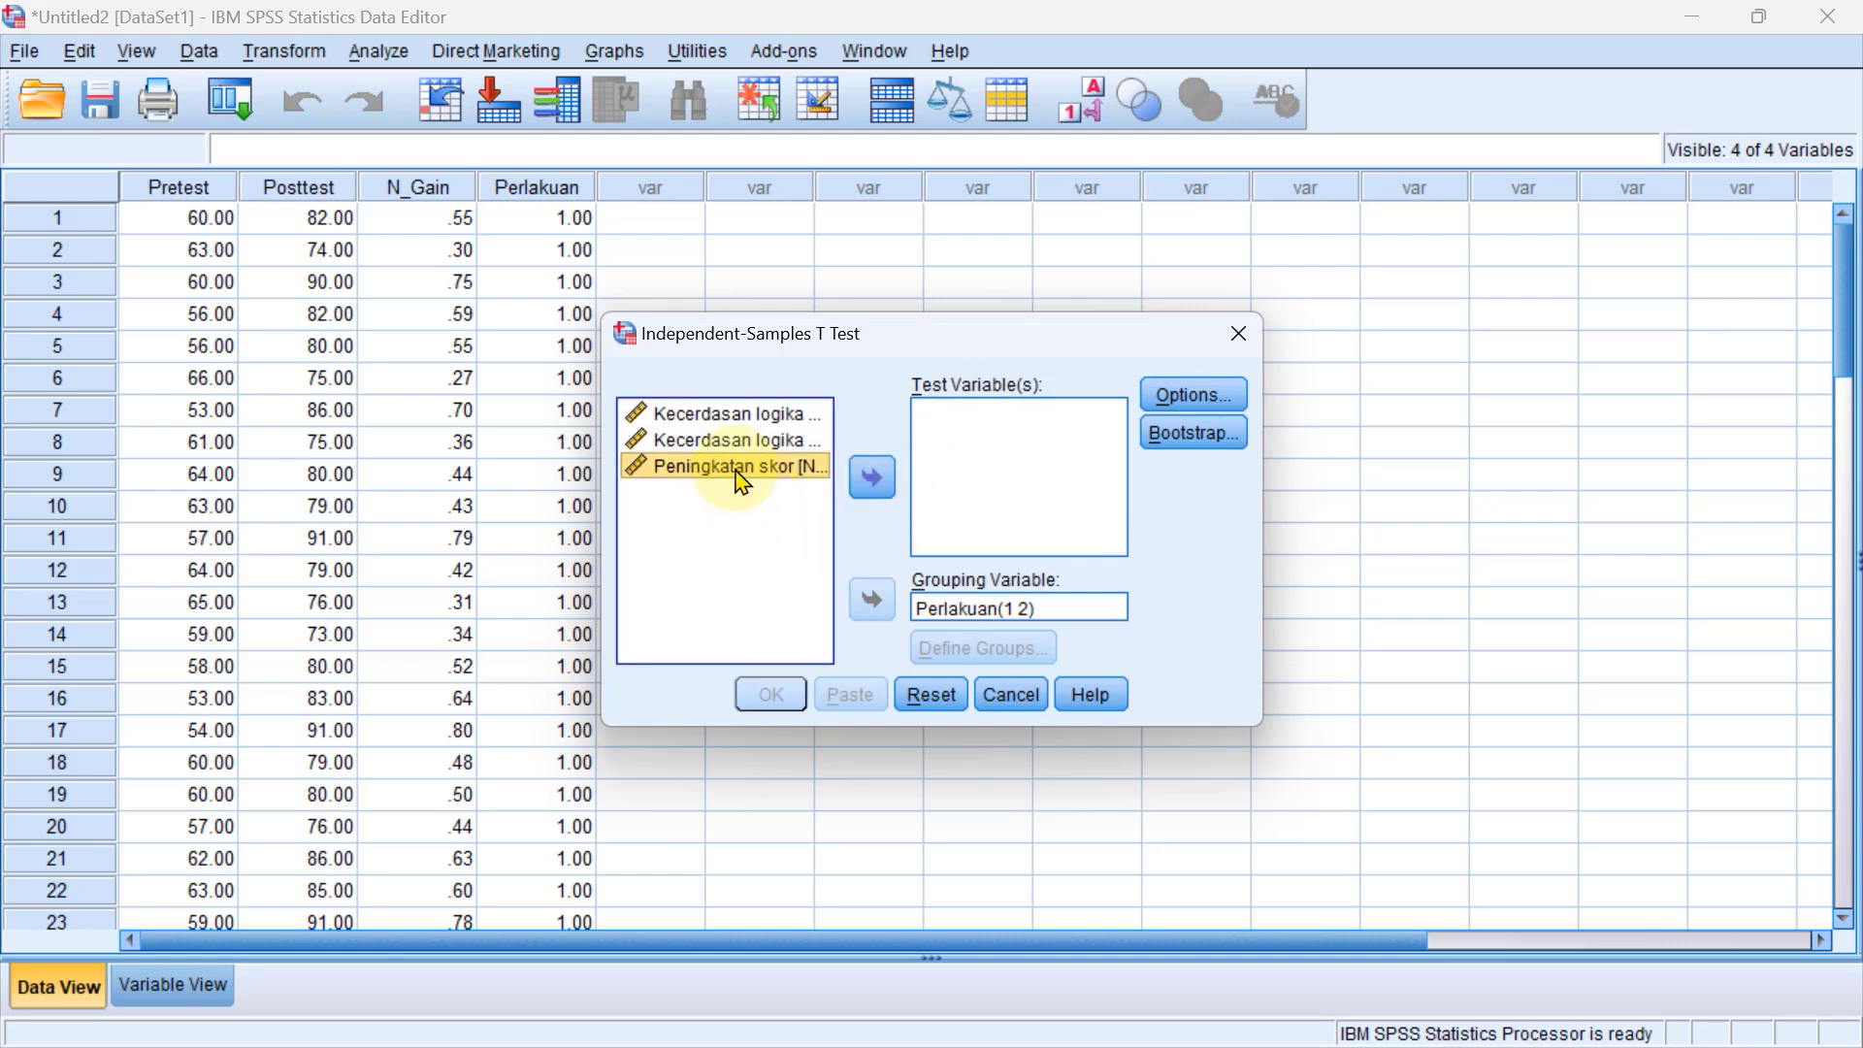
pyautogui.click(871, 479)
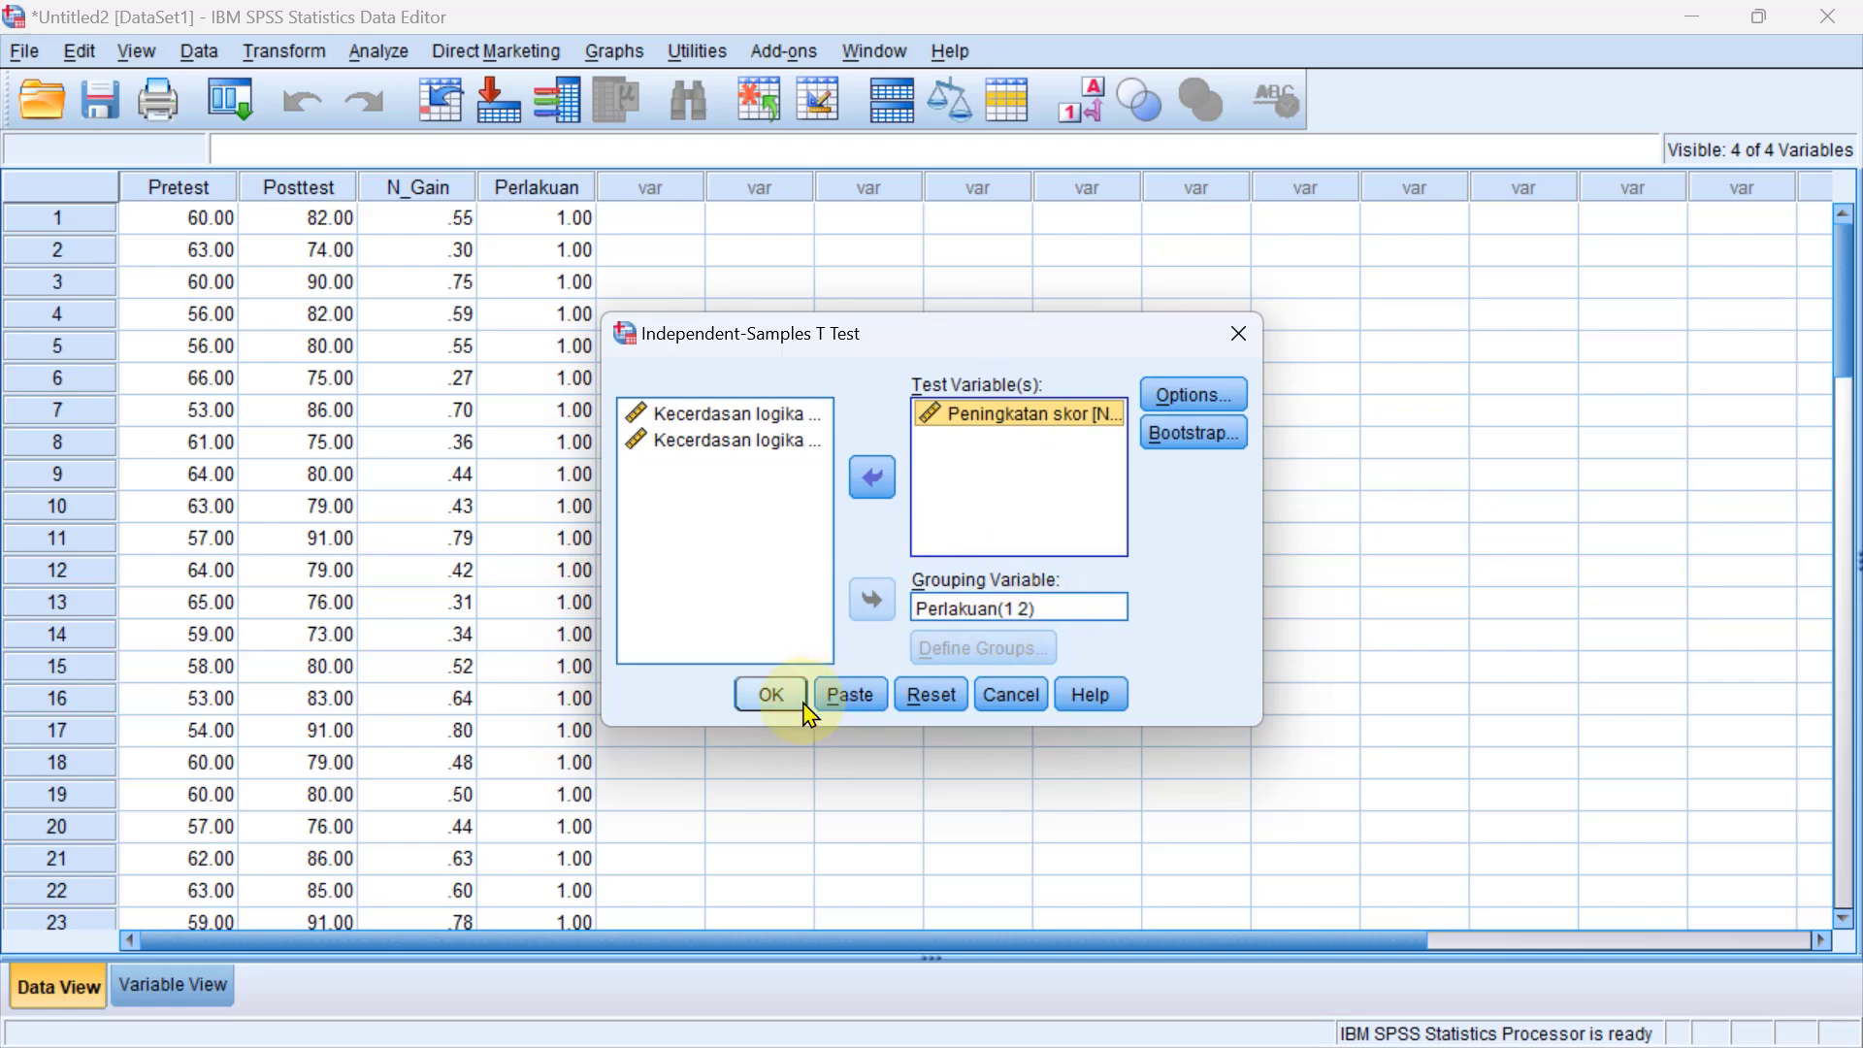
pyautogui.click(772, 695)
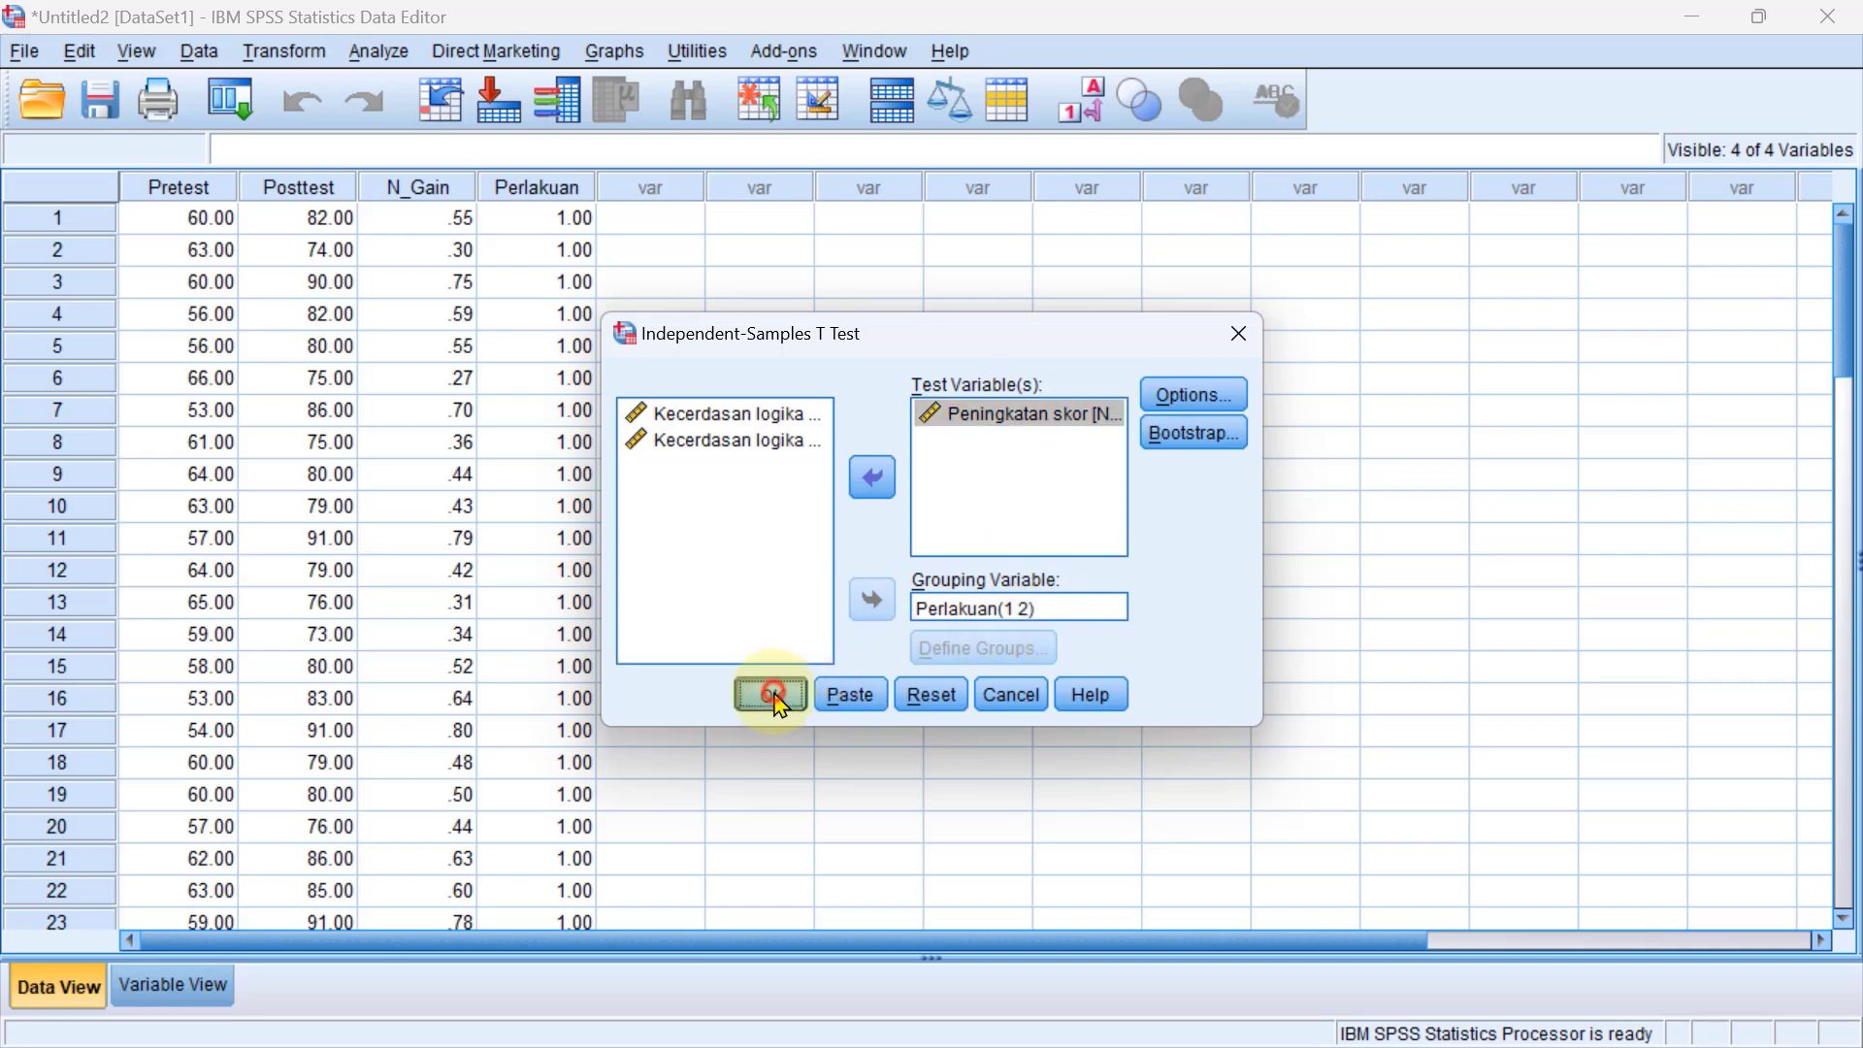
# Examine the Group Statistics and Independent Samples Test tables for Peningkatan skor in the output.
pyautogui.scroll(-1, 952, 582)
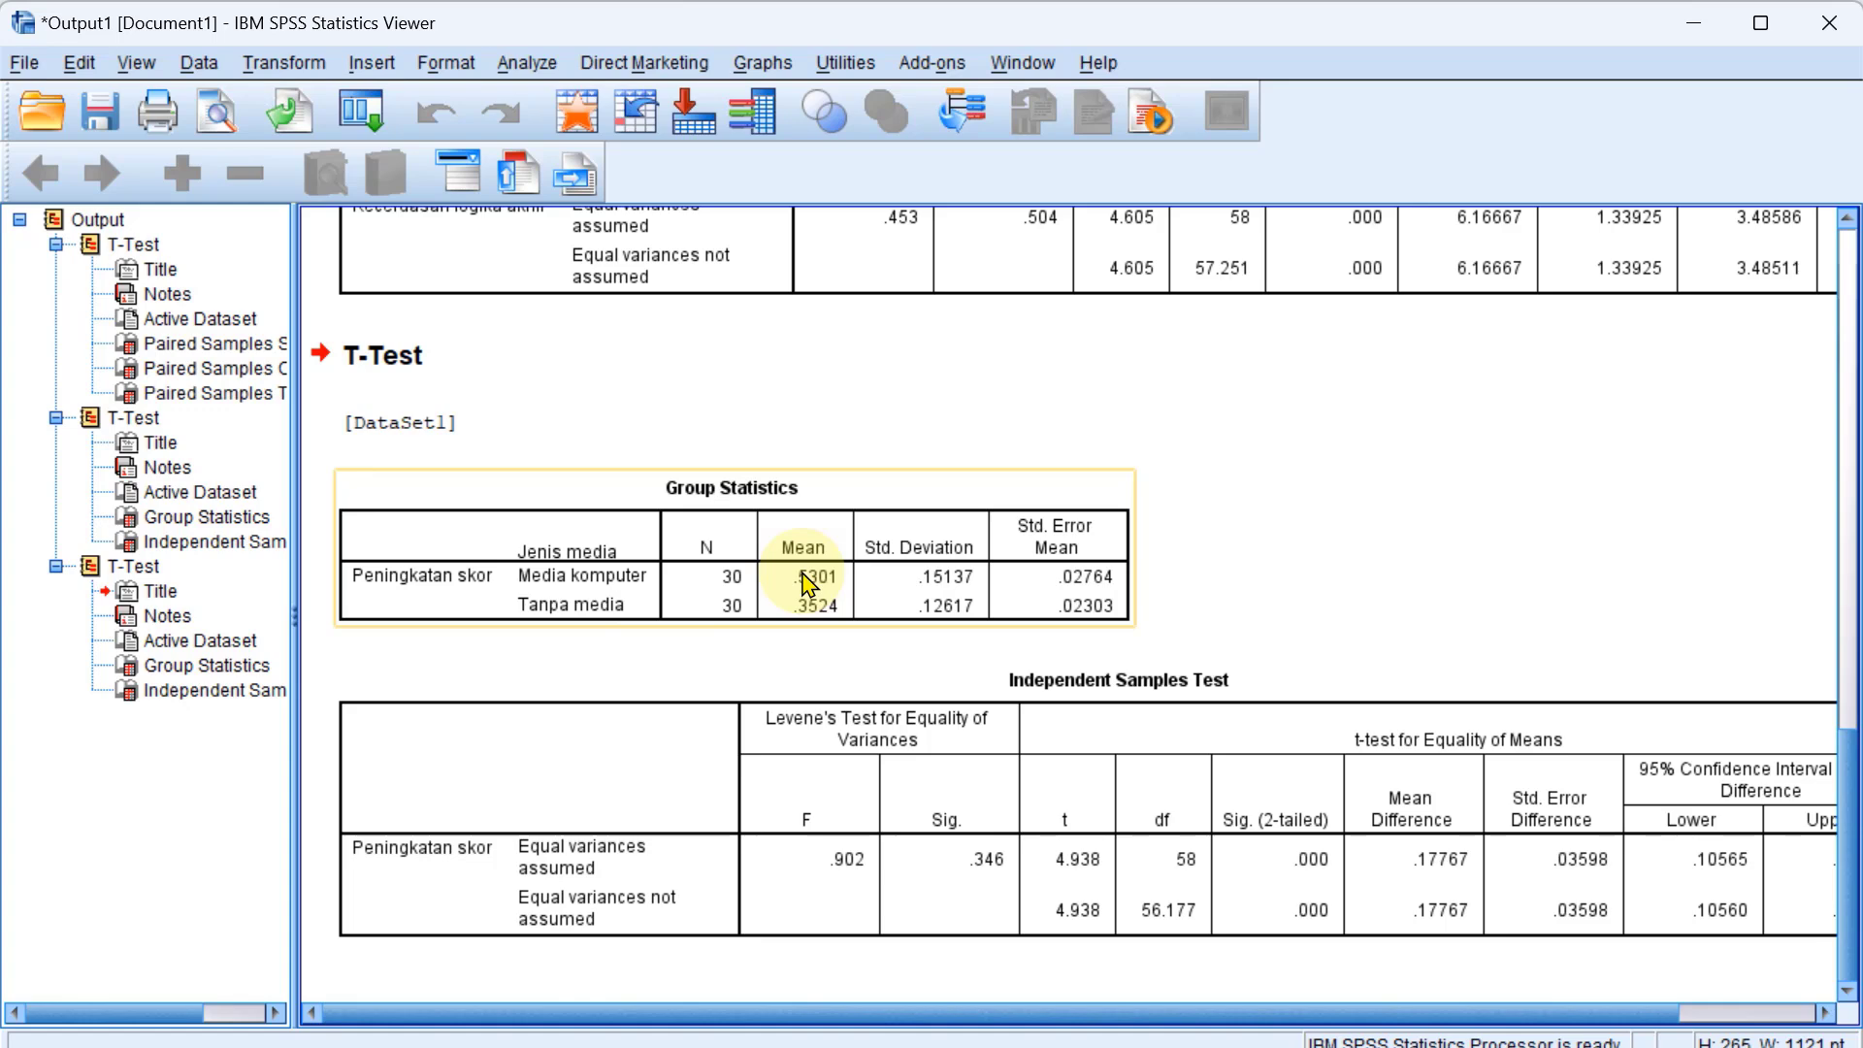
pyautogui.click(948, 777)
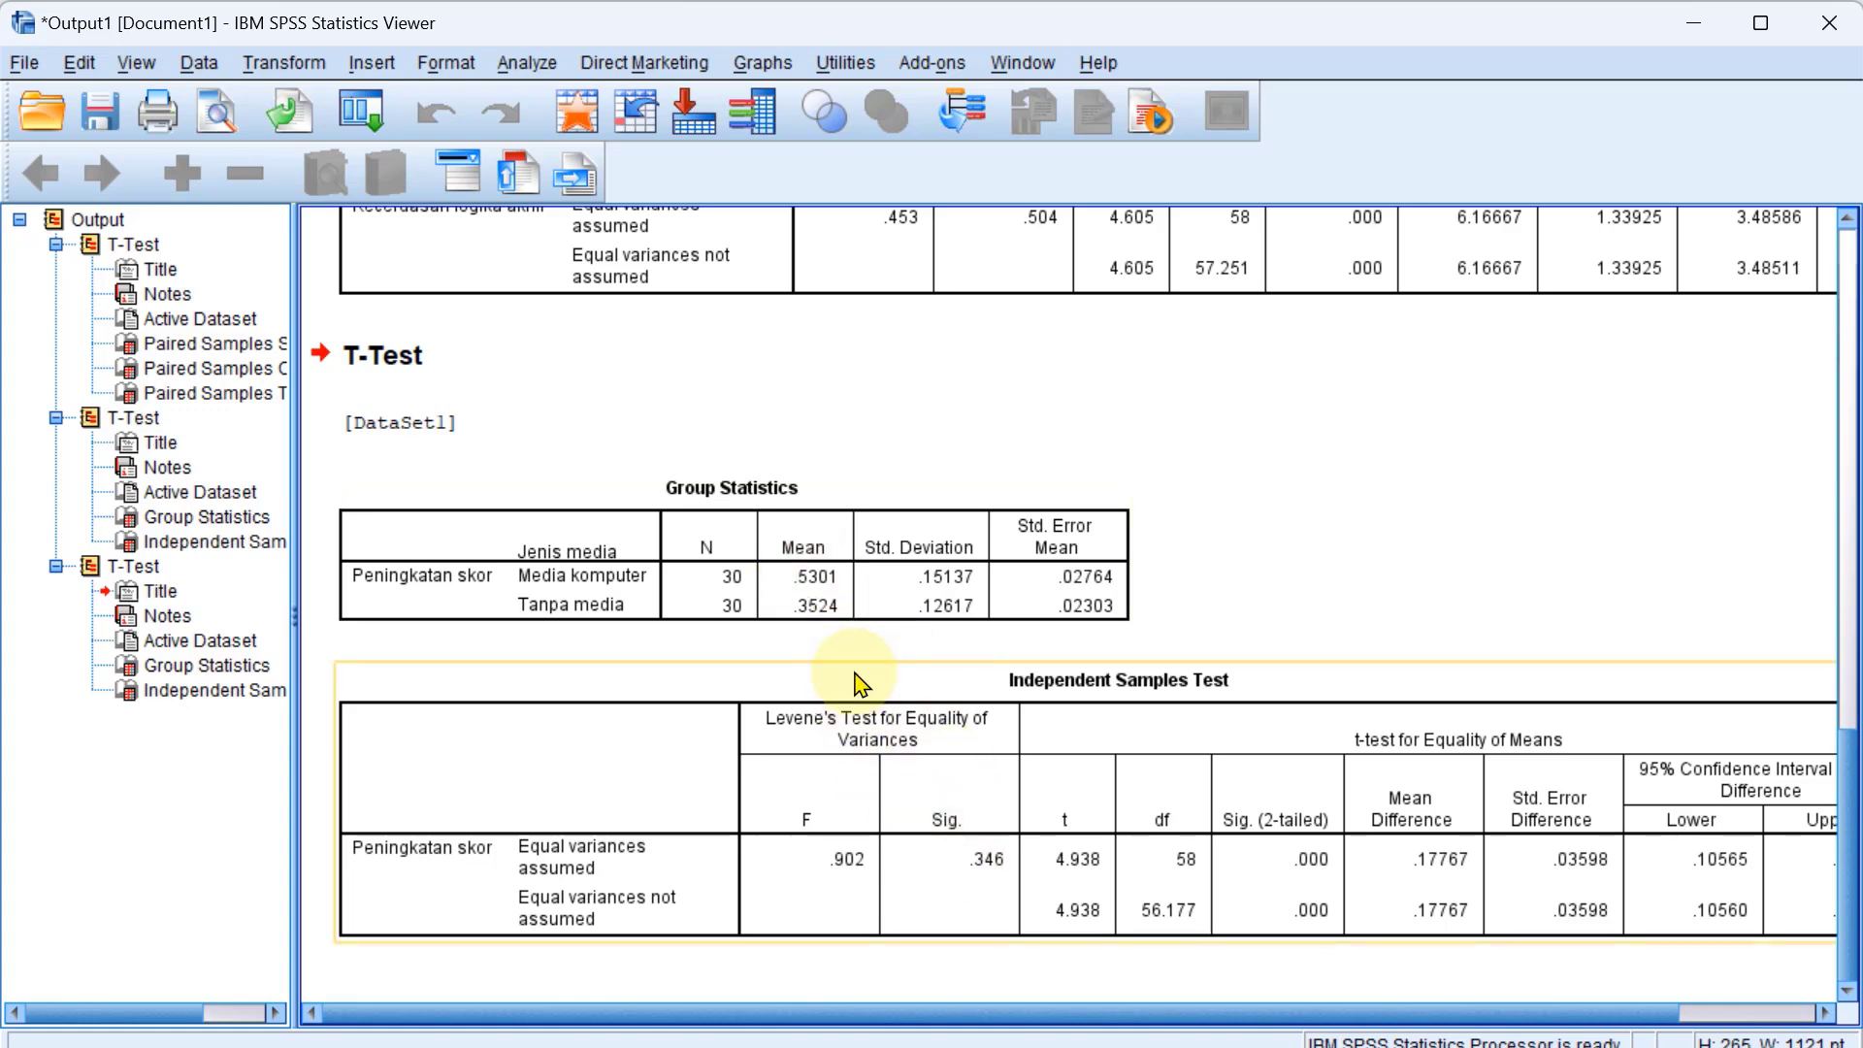
pyautogui.click(920, 594)
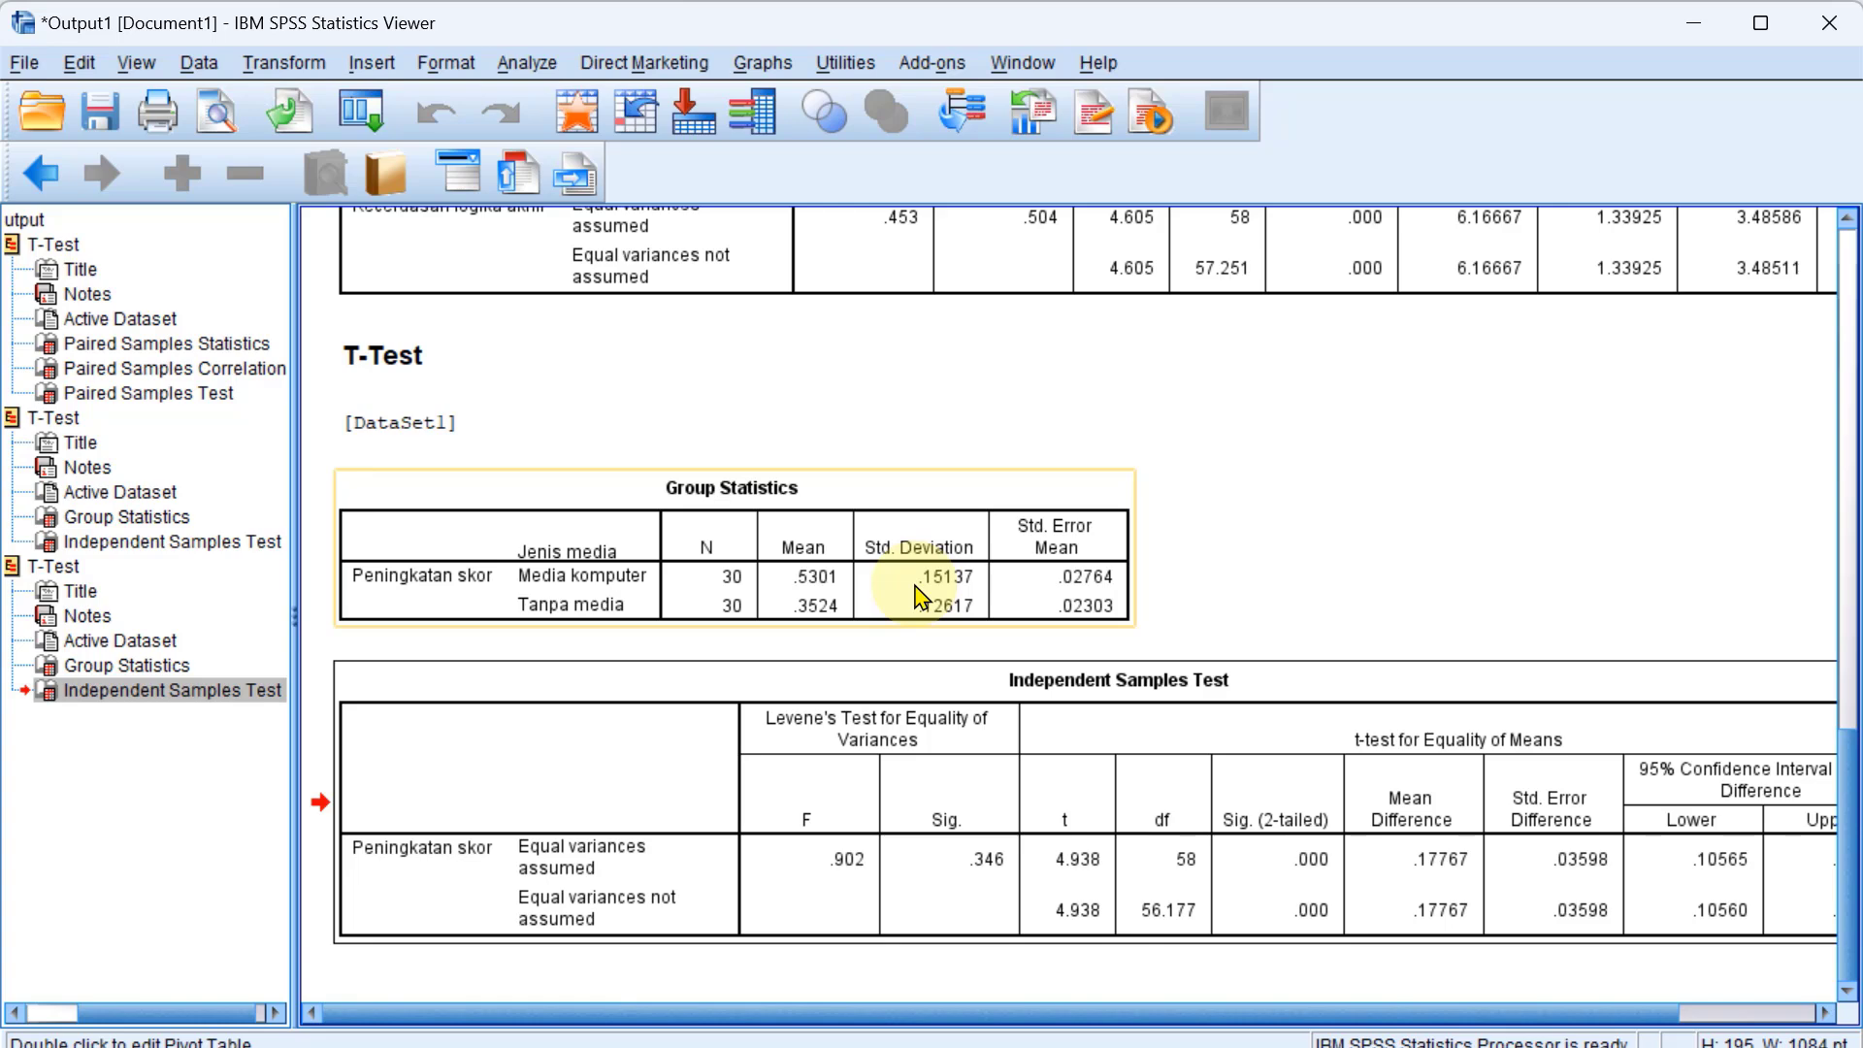
# Minimize the SPSS windows, switch to the PowerPoint presentation with the N-Gain slide, and maximize its window.
pyautogui.click(1699, 24)
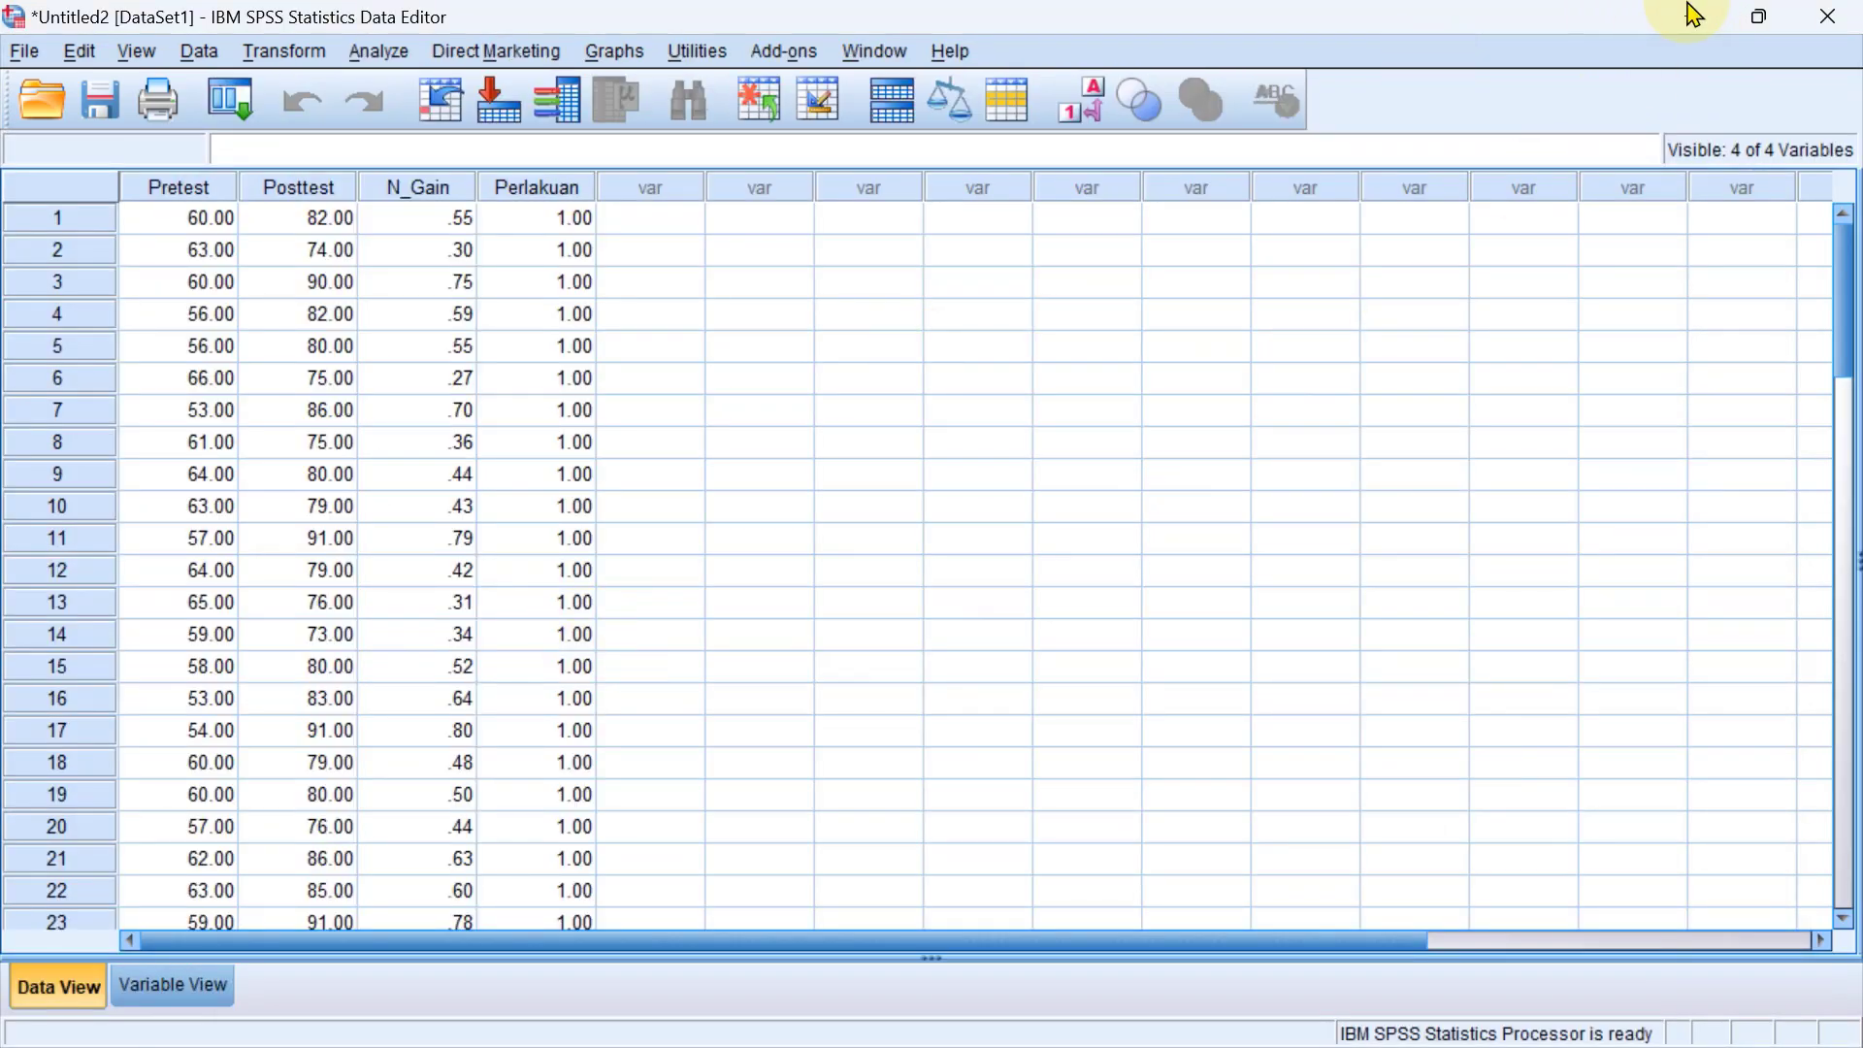
pyautogui.click(1698, 16)
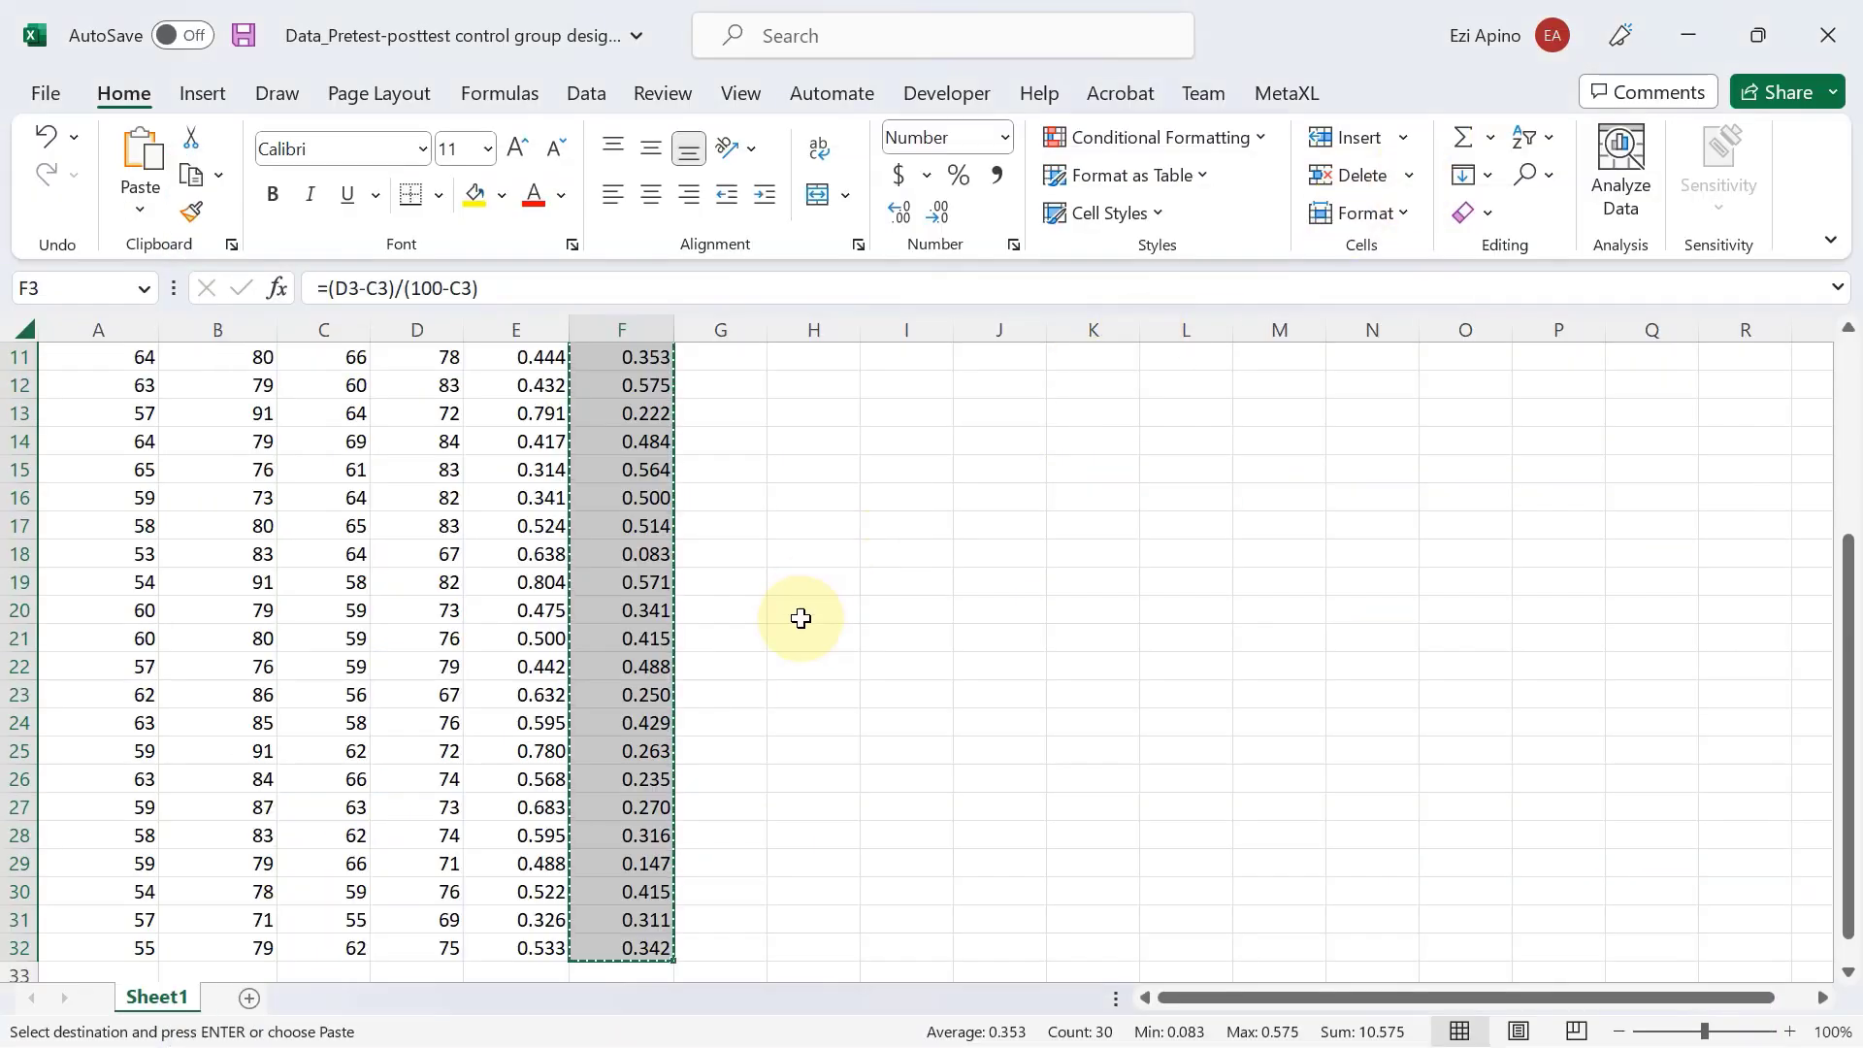
pyautogui.scroll(1, 815, 825)
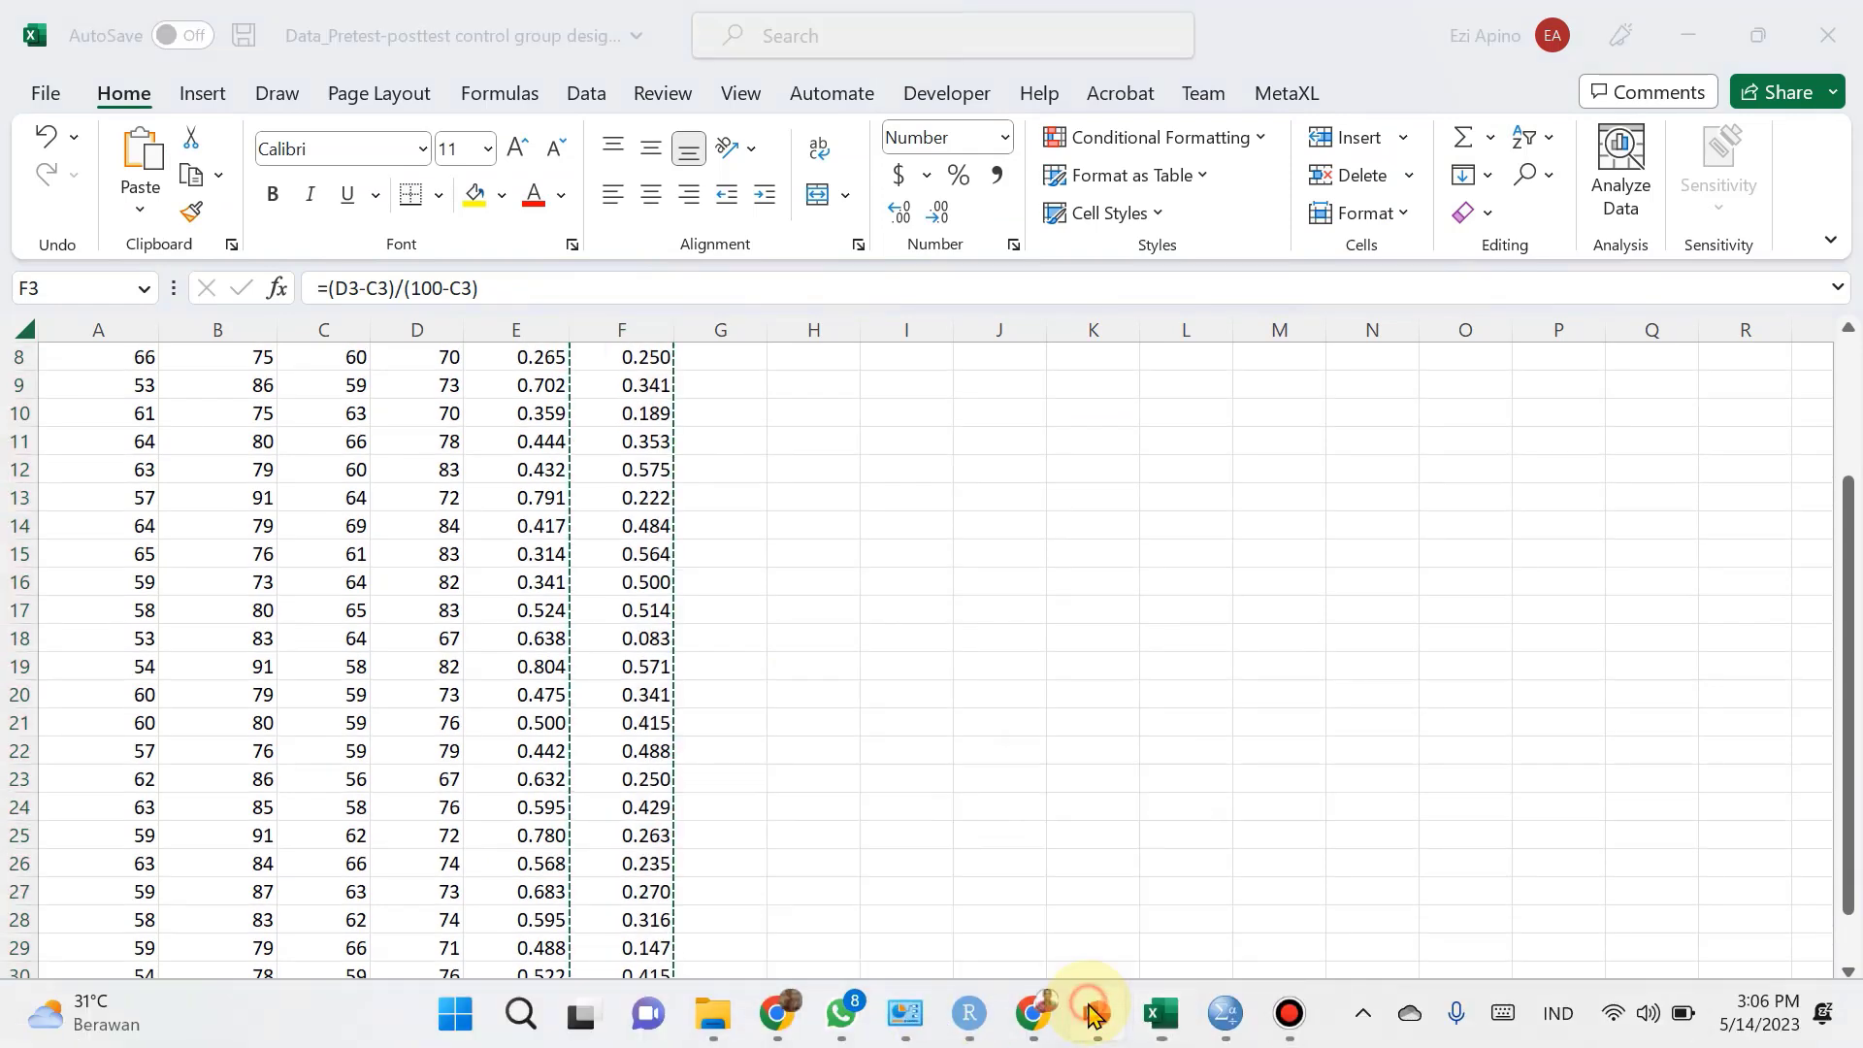
pyautogui.click(1094, 1011)
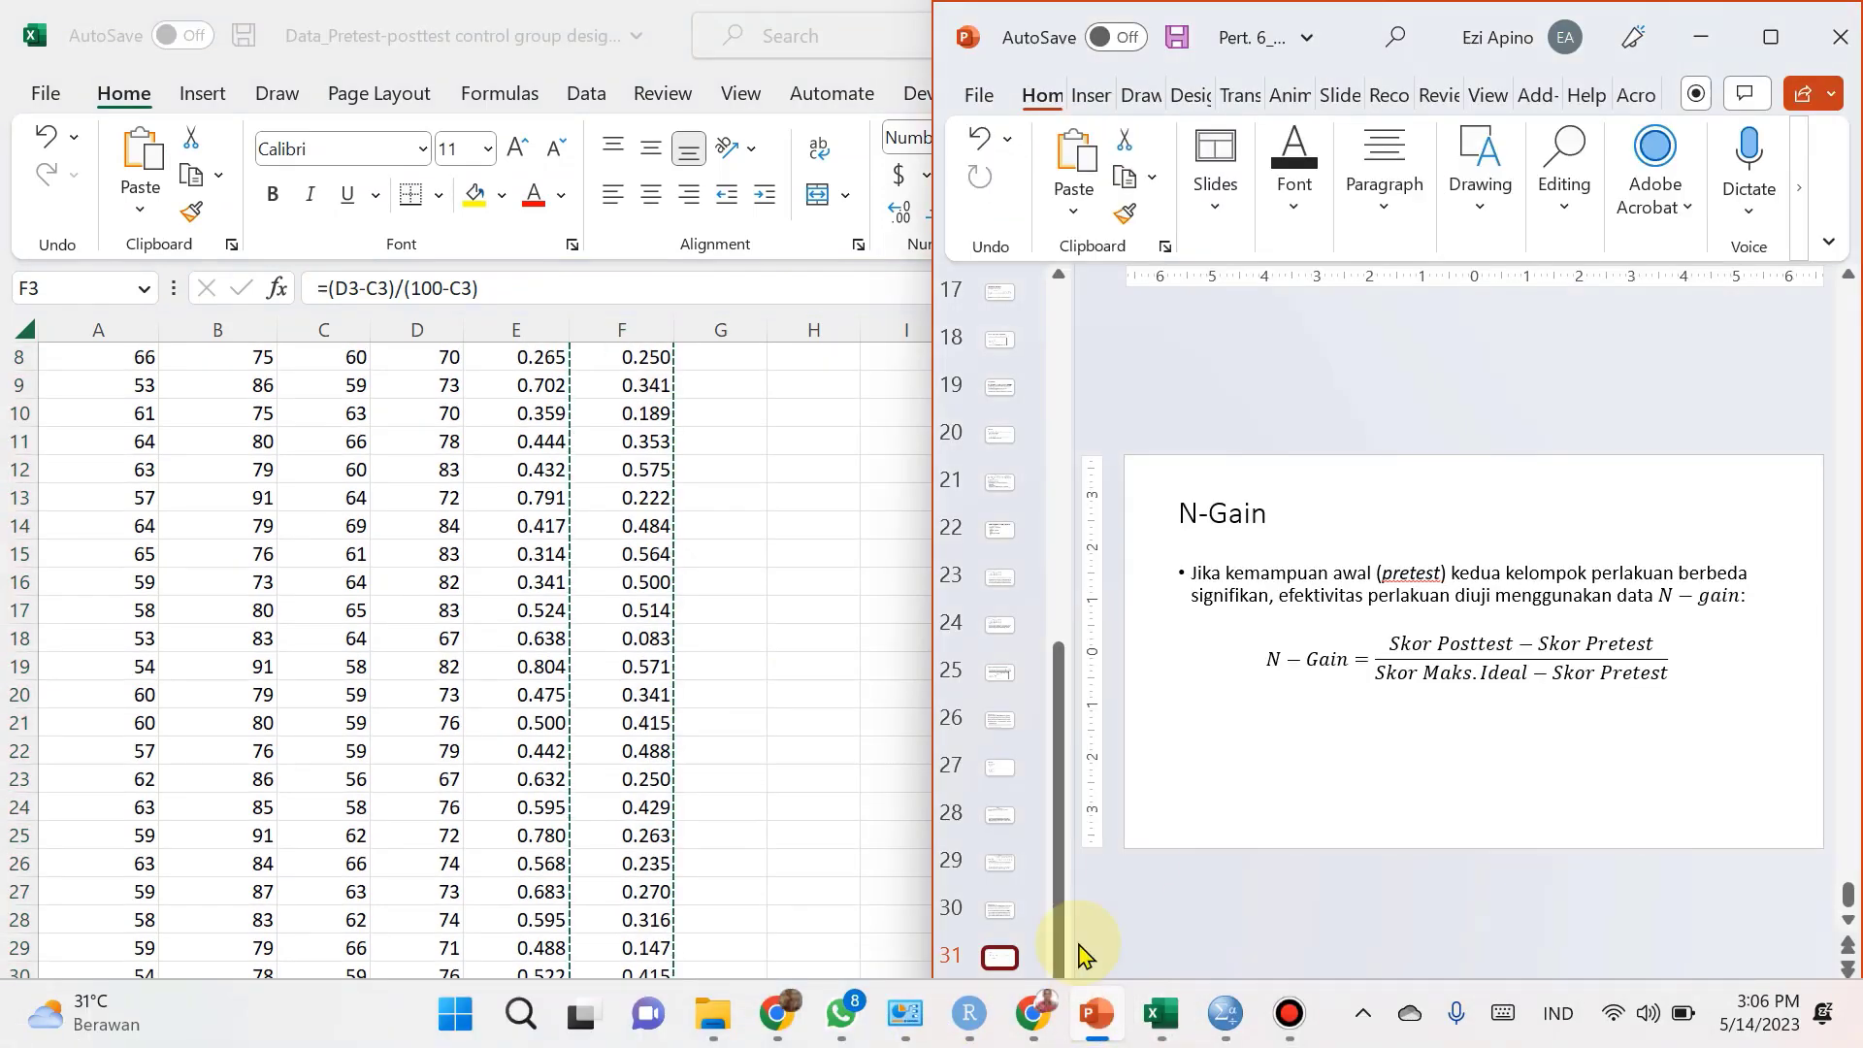
pyautogui.click(1770, 37)
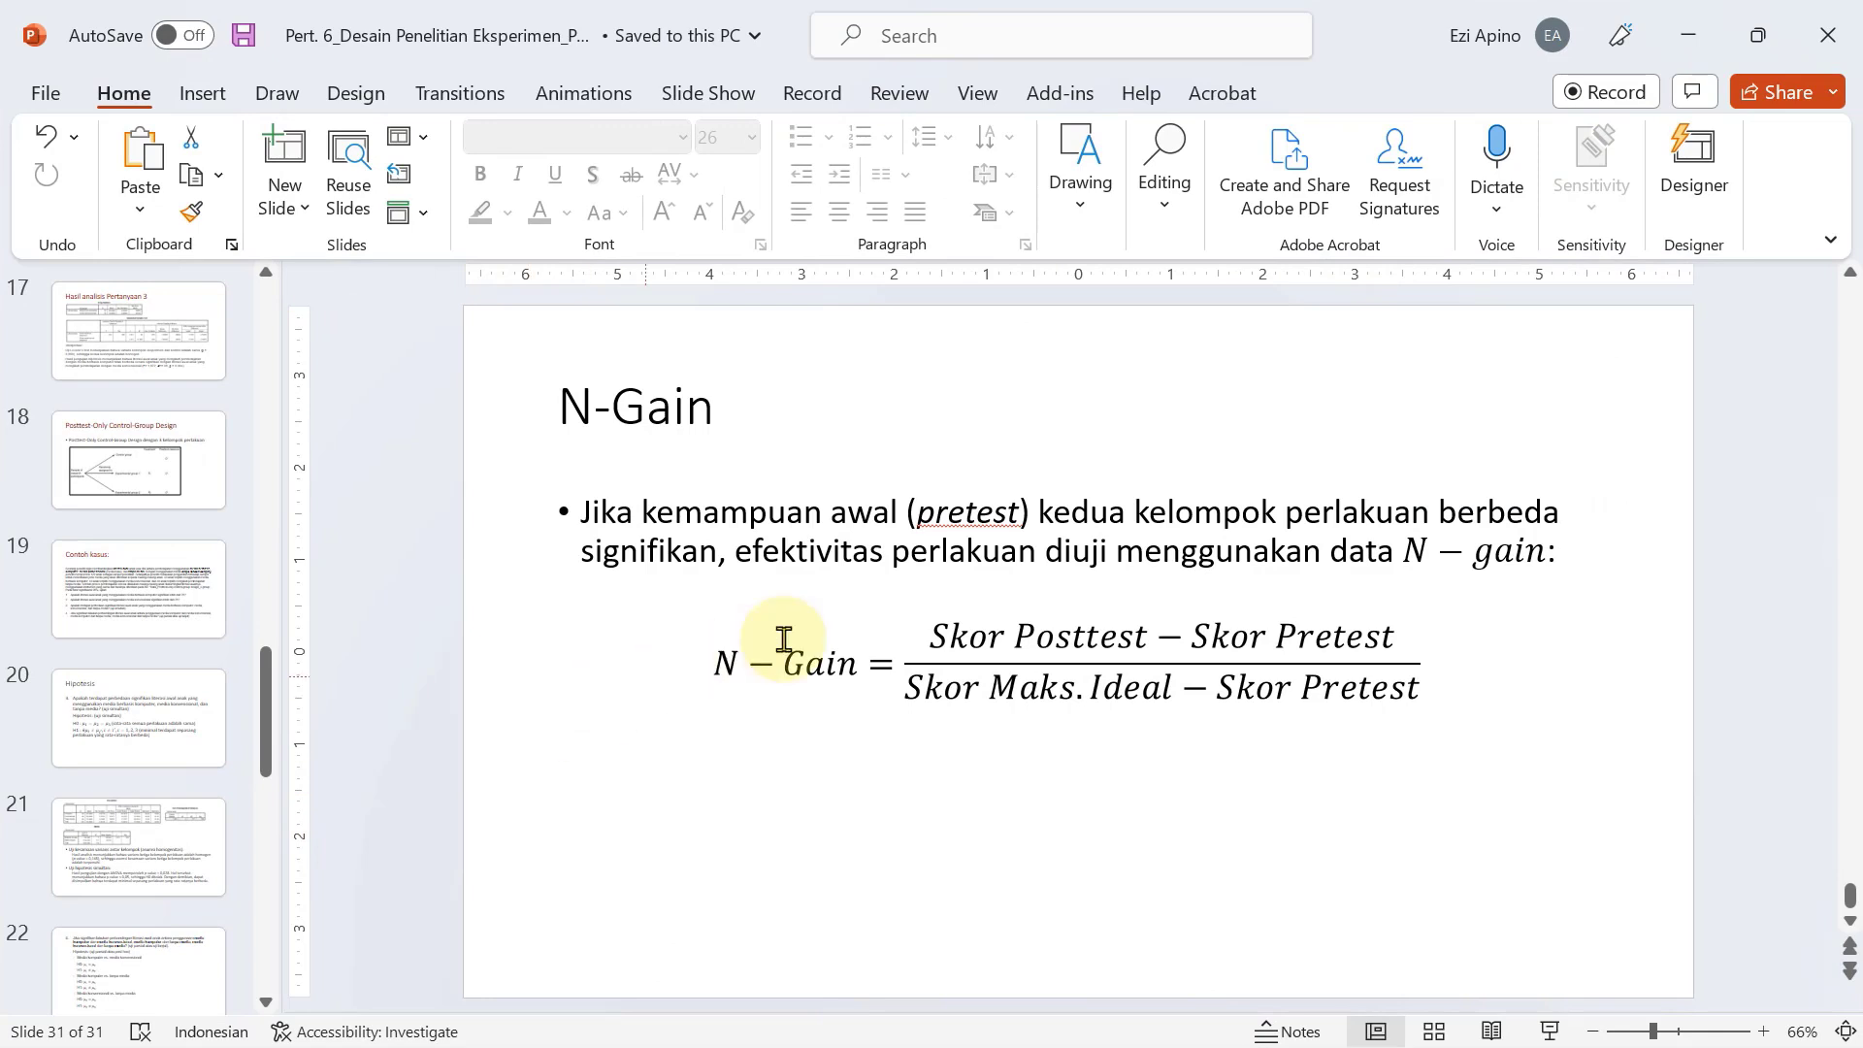